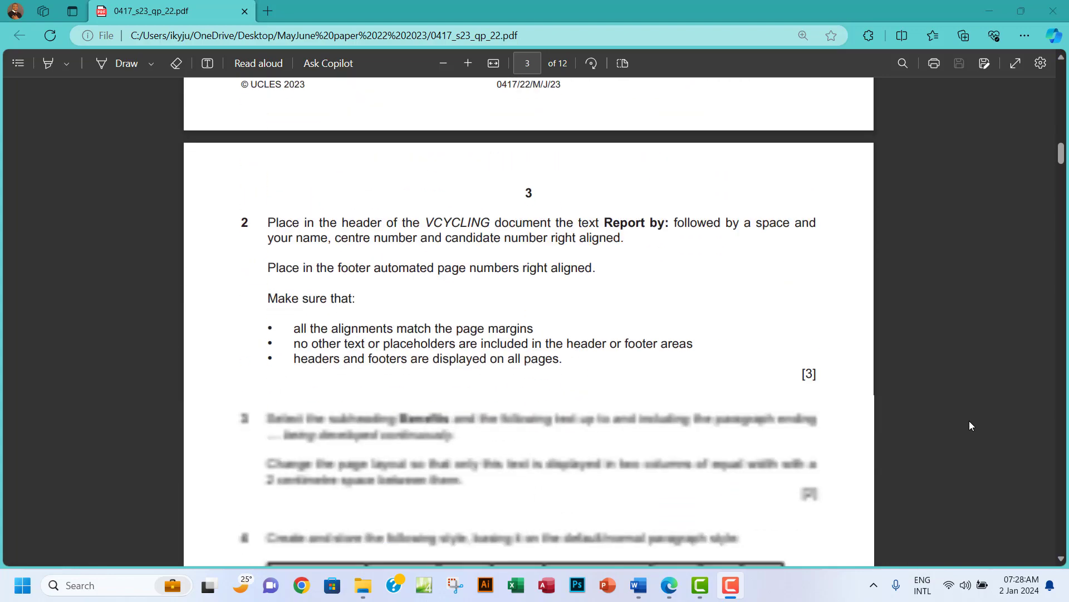
# Scroll the exam paper down to the Task 3 database question on page 6.
pyautogui.scroll(-15, 970, 421)
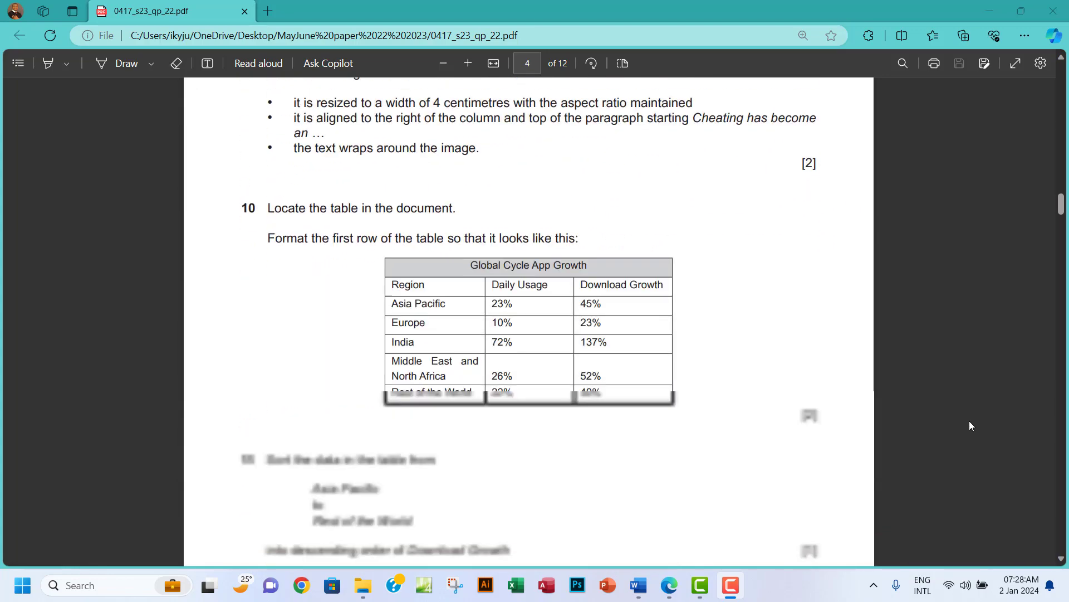
pyautogui.scroll(-12, 969, 426)
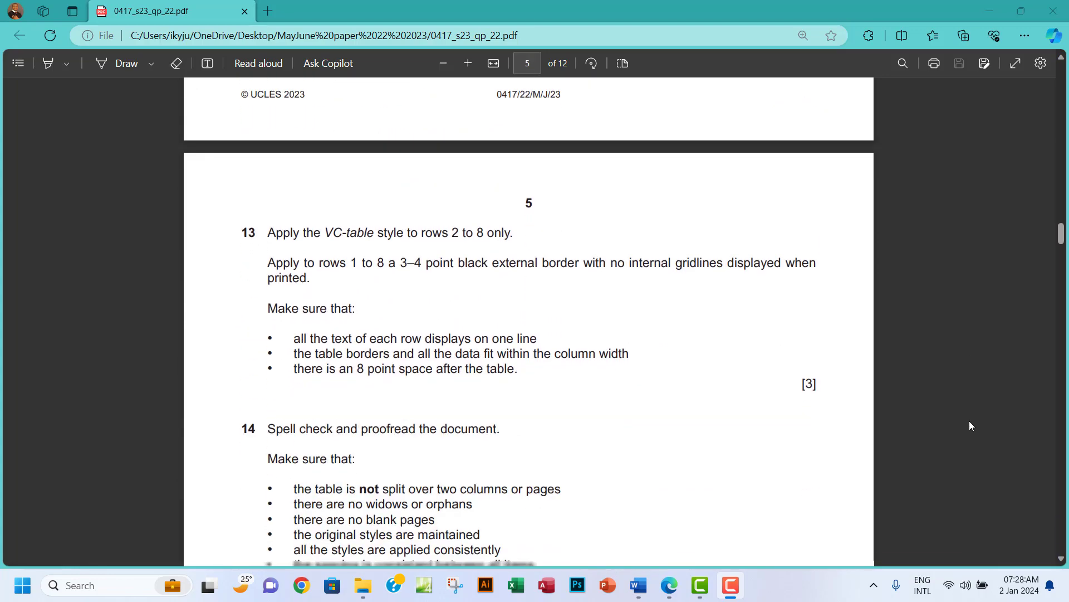
pyautogui.scroll(-12, 970, 425)
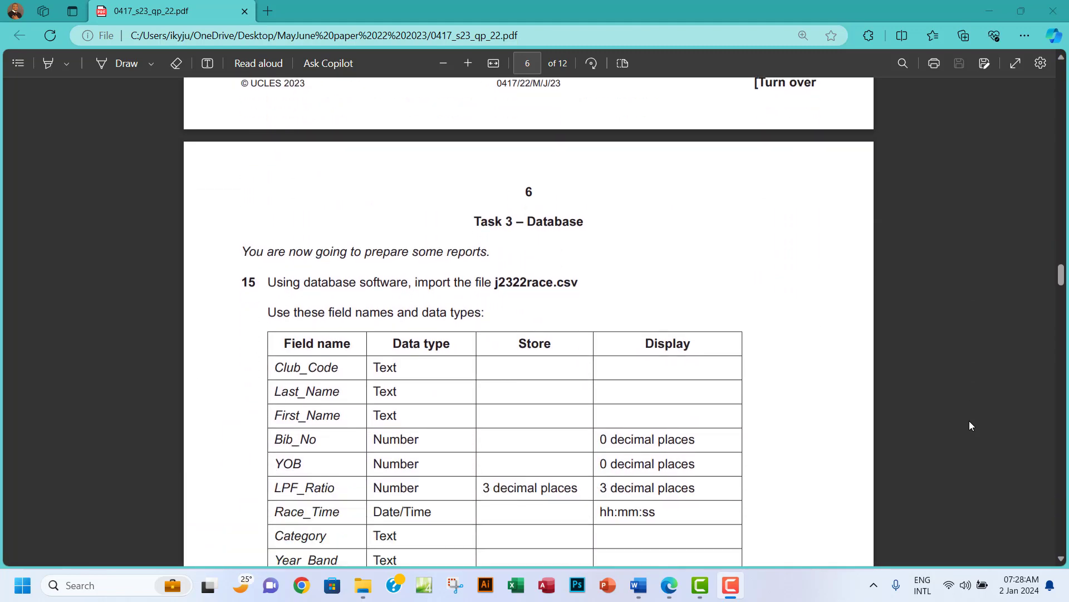
pyautogui.scroll(-2, 970, 426)
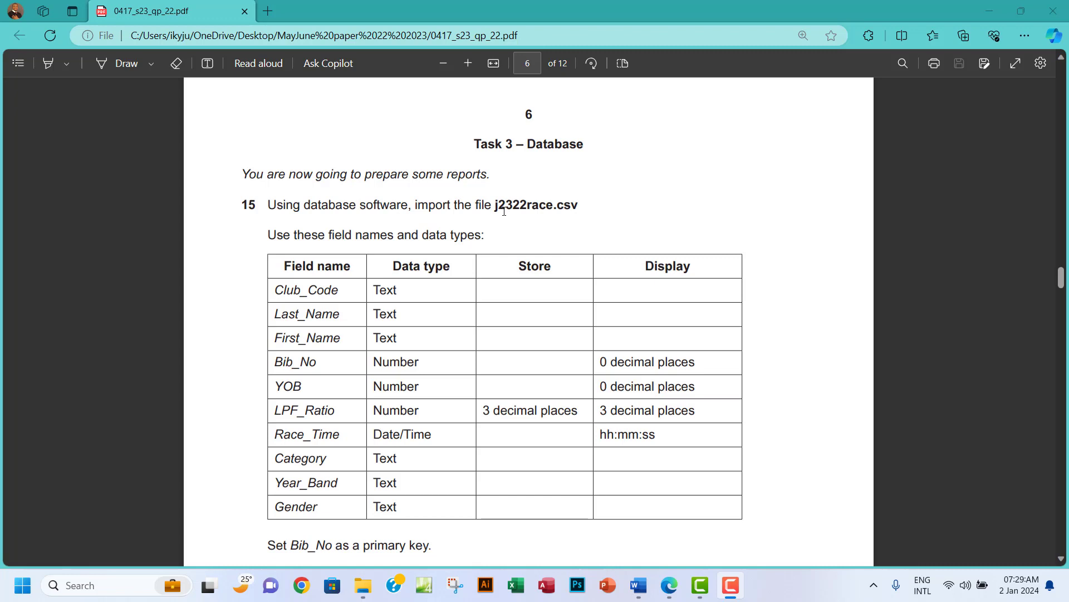
pyautogui.scroll(-2, 502, 243)
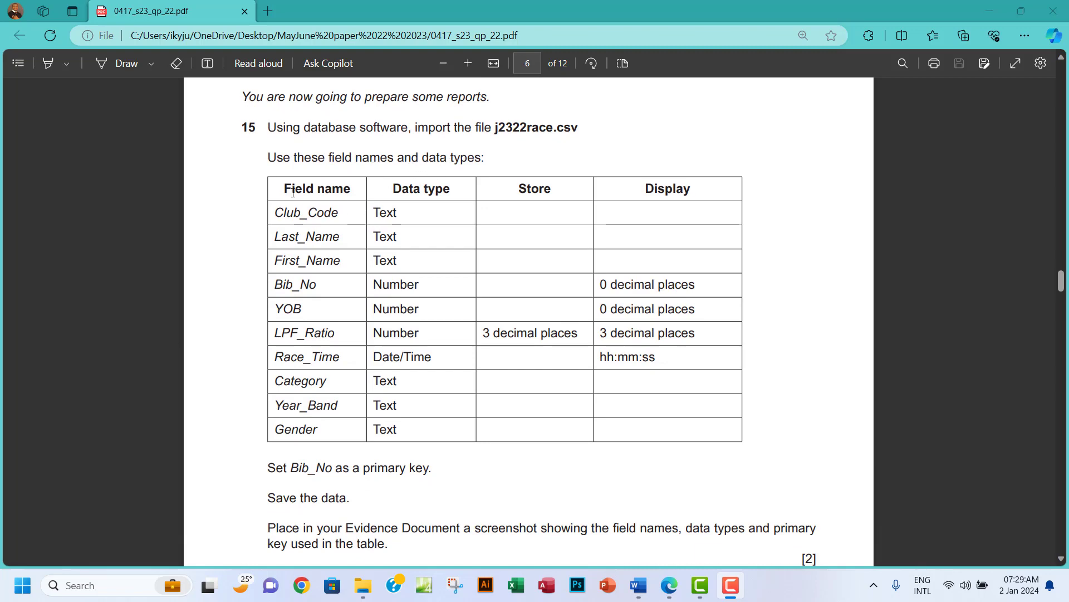
# Highlight the field names and data types table, then bring up File Explorer.
pyautogui.moveTo(293, 193); pyautogui.dragTo(558, 417)
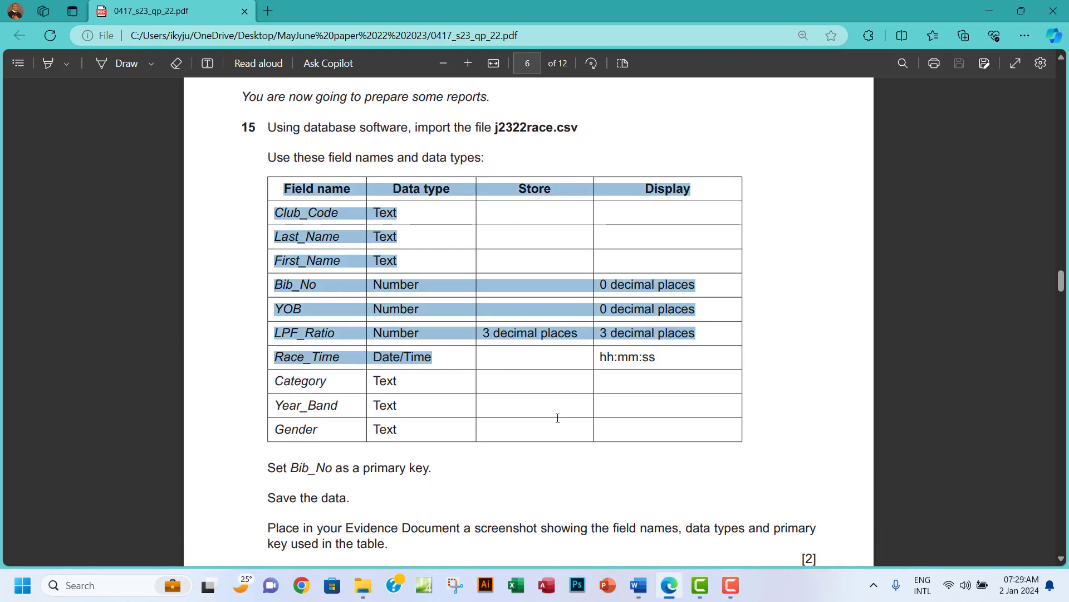
pyautogui.scroll(-3, 480, 372)
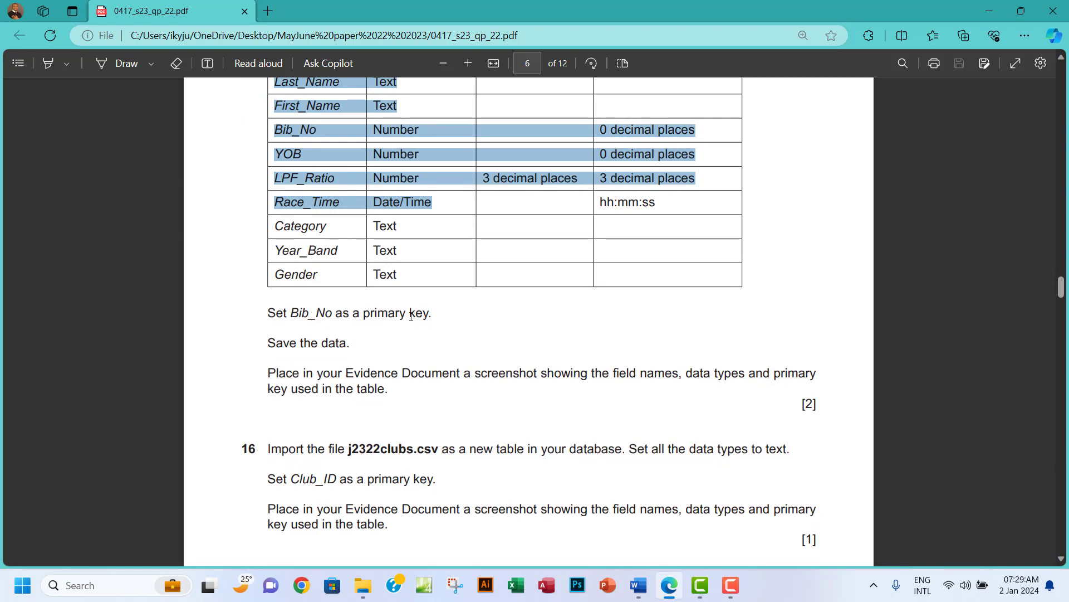
pyautogui.scroll(2, 417, 291)
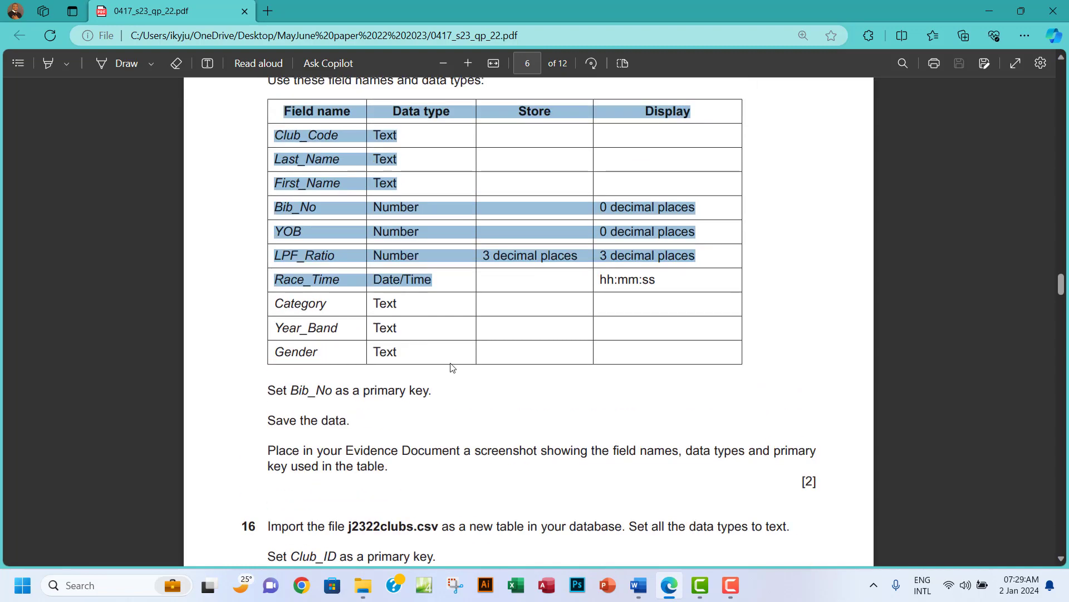
pyautogui.click(363, 585)
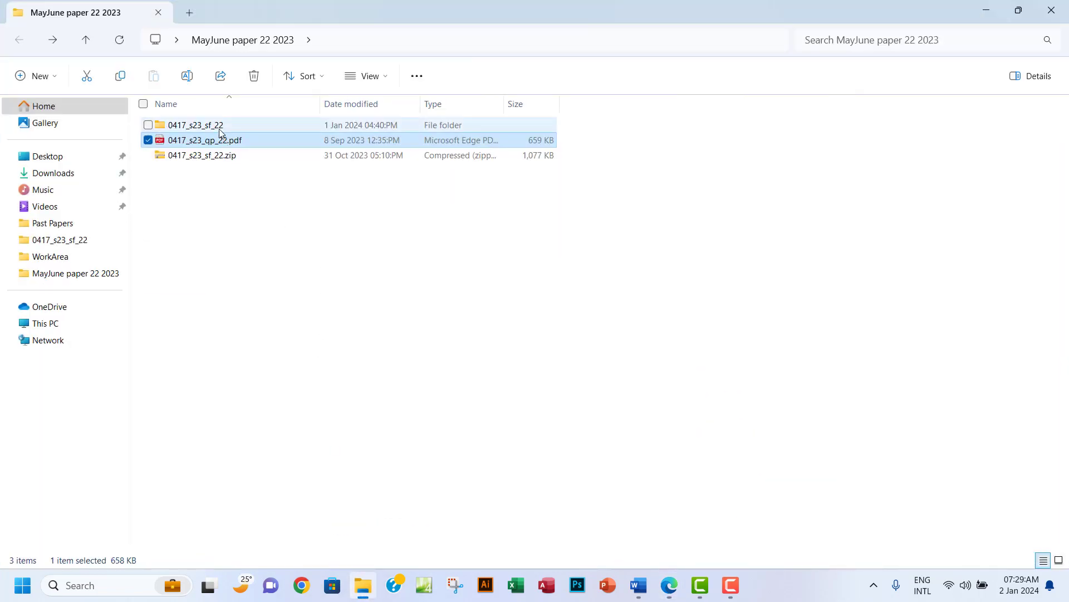
# Create a new blank Microsoft Access Database file inside the 0417_s23_sf_22 folder.
pyautogui.click(220, 130)
pyautogui.doubleClick(220, 130)
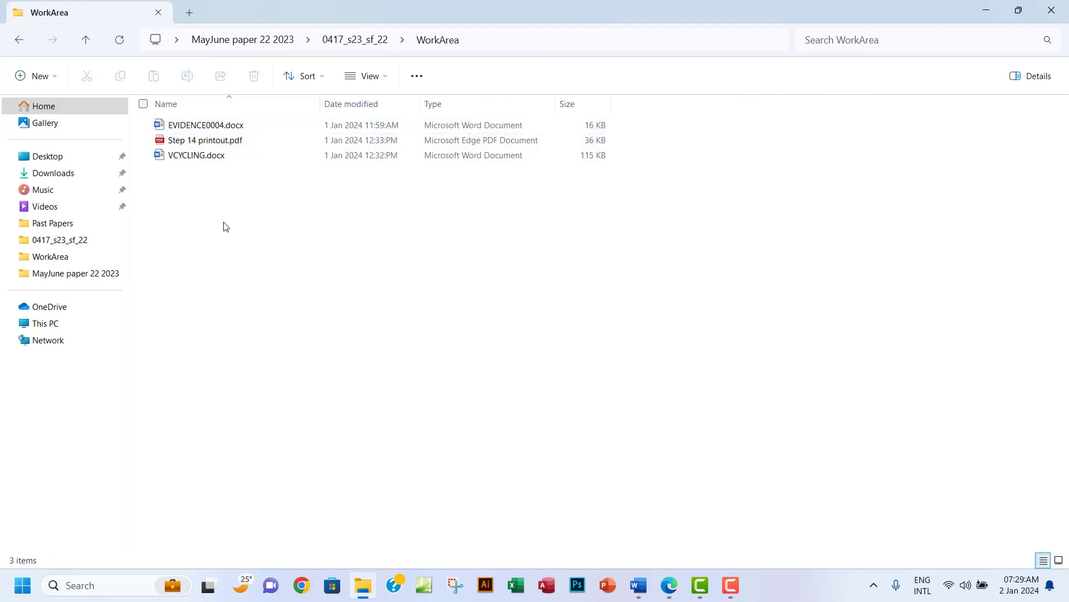
pyautogui.rightClick(308, 256)
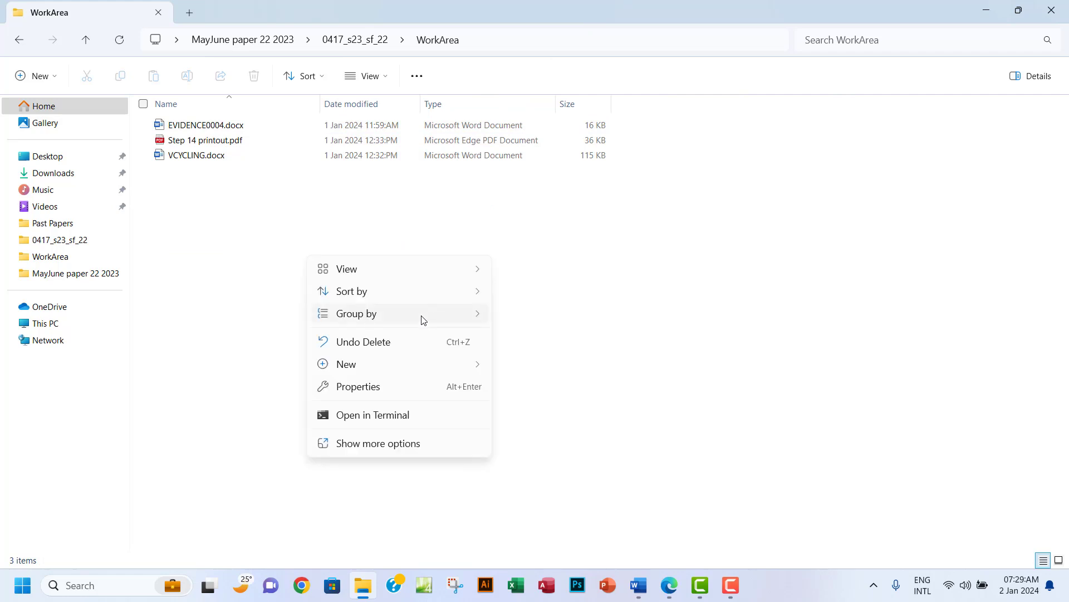
pyautogui.moveTo(413, 369)
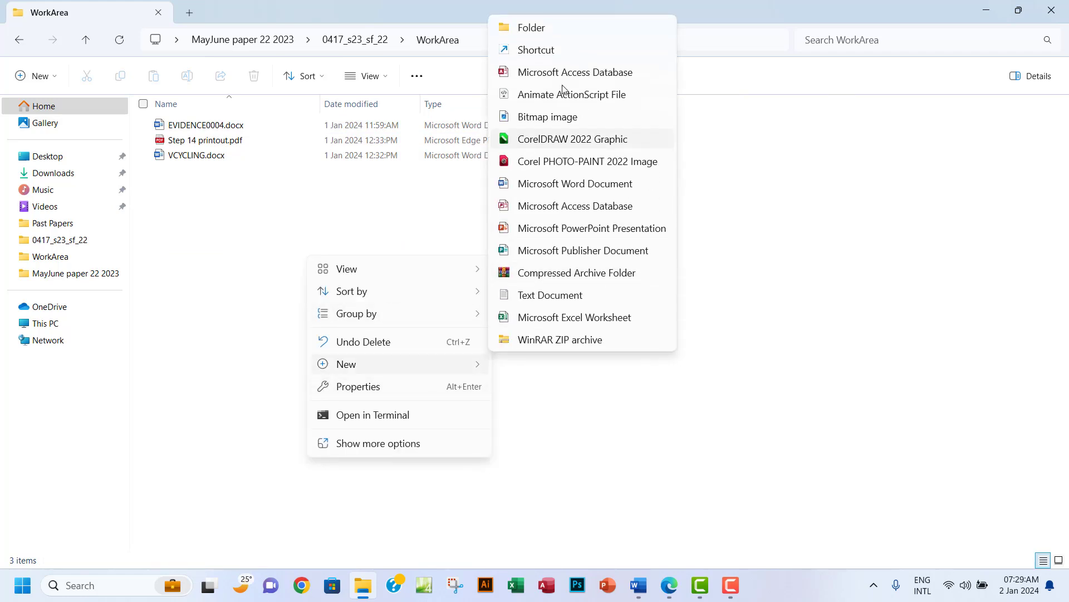
pyautogui.click(539, 76)
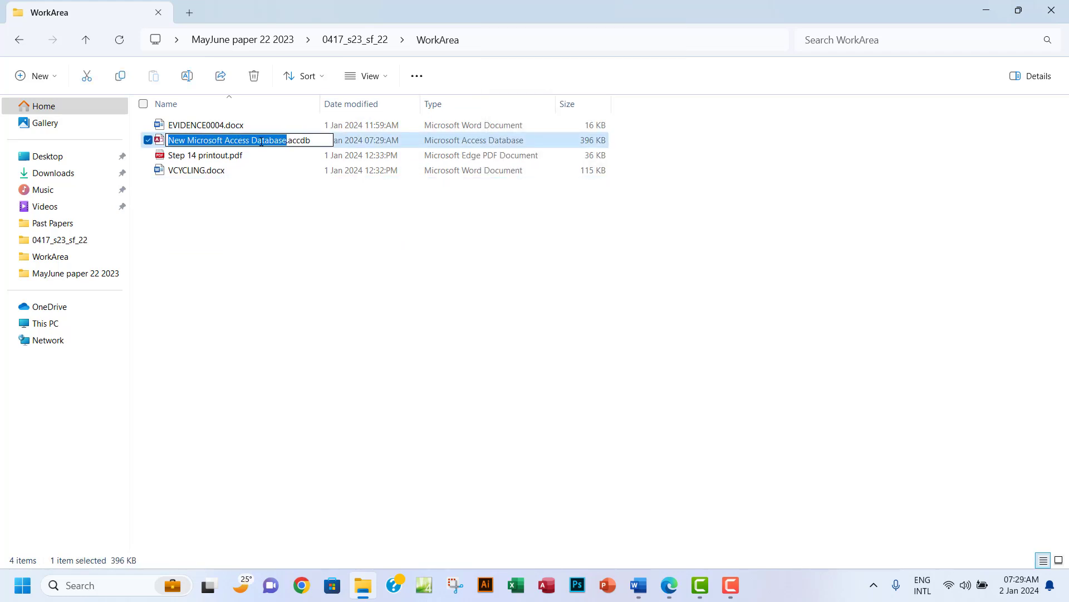
# Name the new database 'Paper21 2023' and open it.
pyautogui.write('pP')
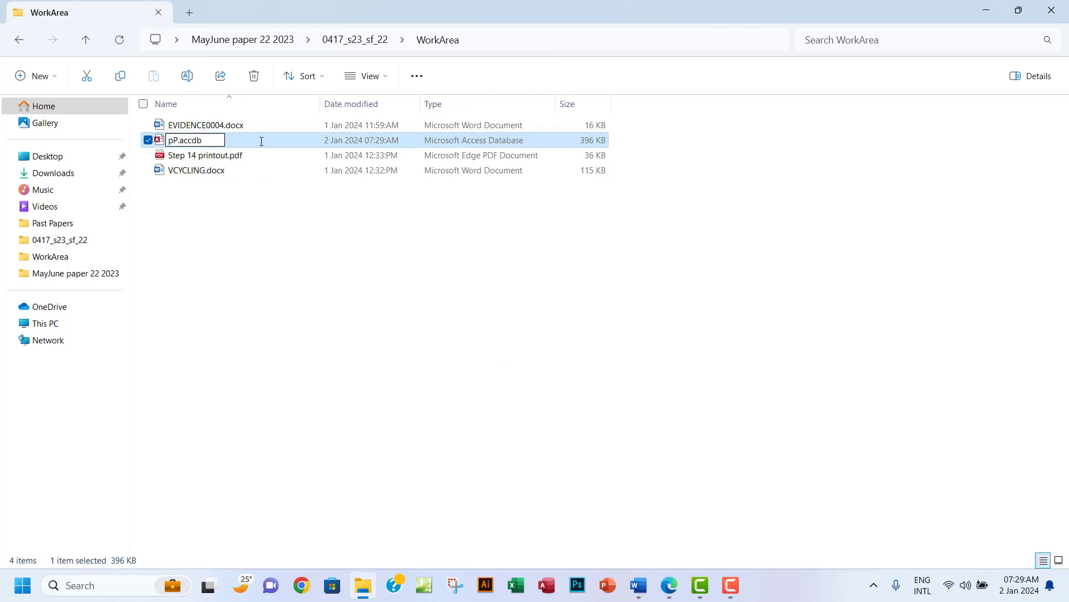
pyautogui.press('BackSpace')
pyautogui.press('BackSpace')
pyautogui.write('PAT')
pyautogui.press('BackSpace')
pyautogui.press('BackSpace')
pyautogui.write('P')
pyautogui.press('BackSpace')
pyautogui.write('p')
pyautogui.press('BackSpace')
pyautogui.write('aper21 2')
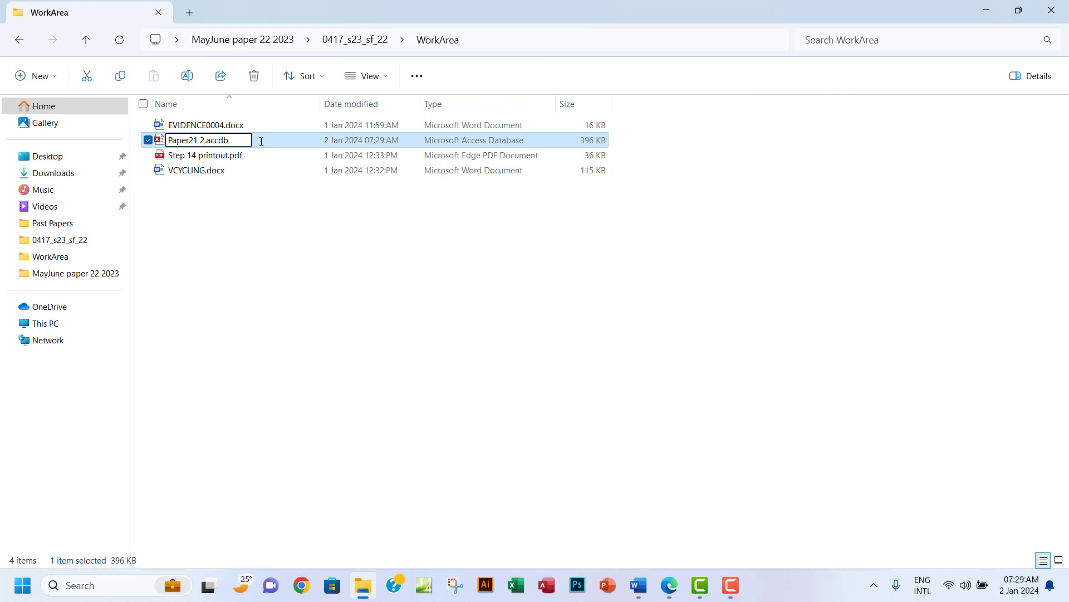
pyautogui.write('023')
pyautogui.click(233, 211)
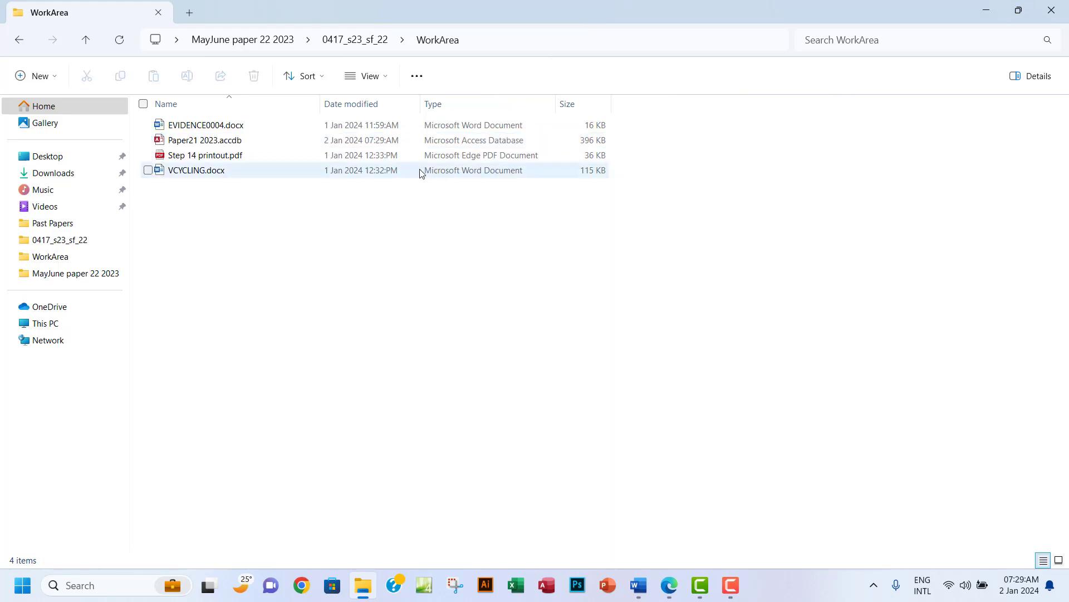
pyautogui.doubleClick(215, 144)
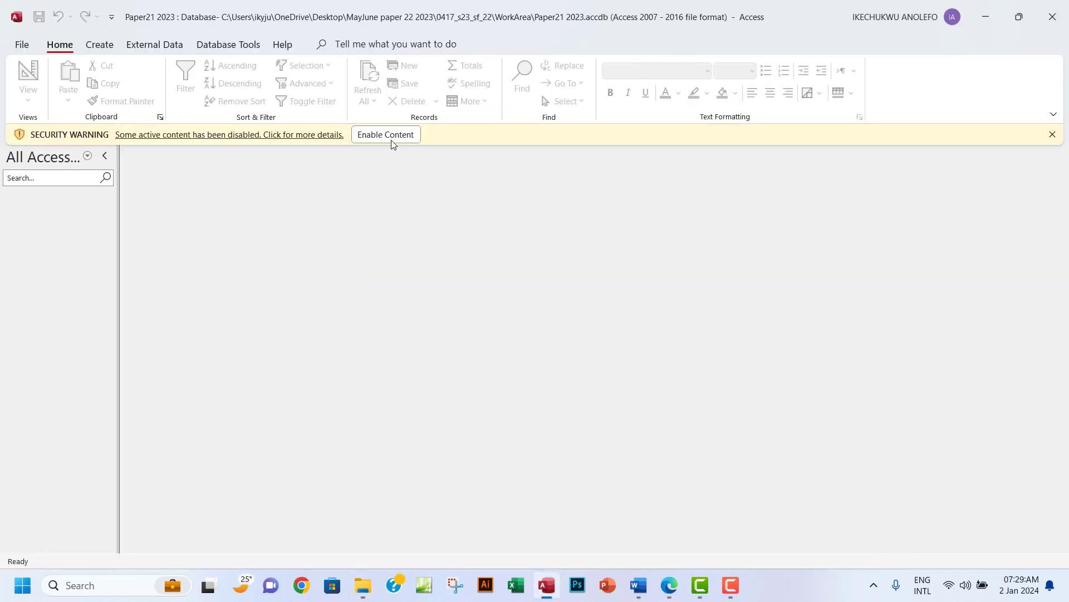
# Enable the database content and recheck the exam paper instructions.
pyautogui.click(393, 139)
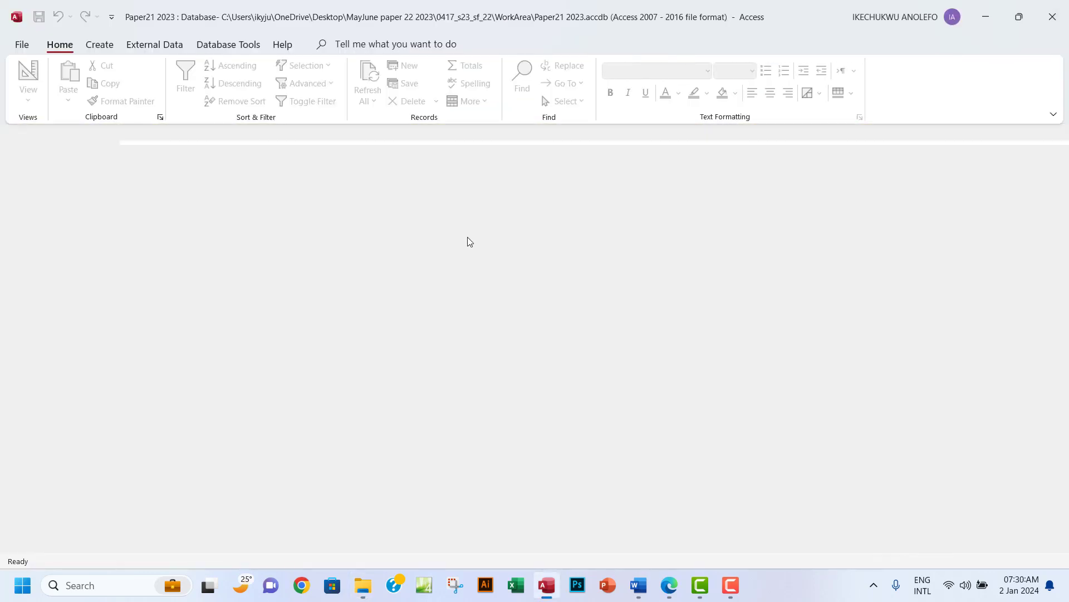
pyautogui.click(668, 586)
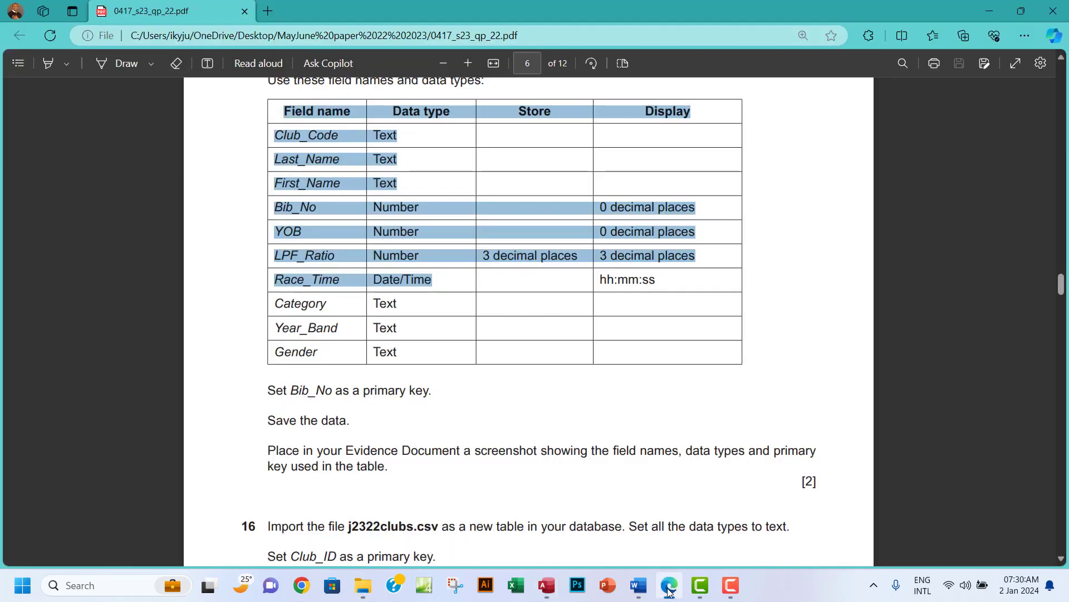
pyautogui.scroll(4, 549, 290)
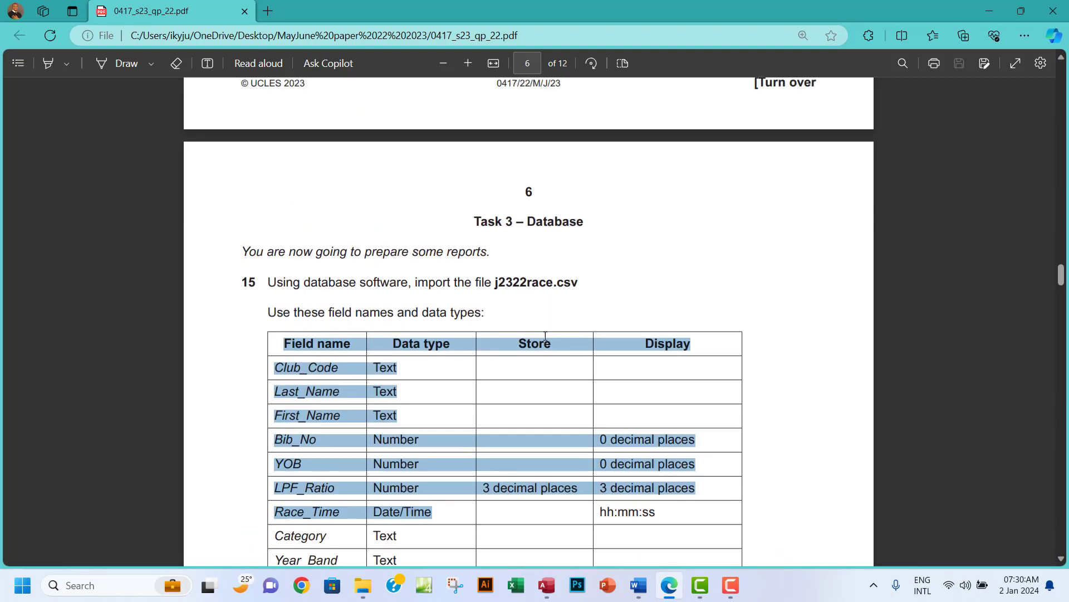
pyautogui.click(547, 585)
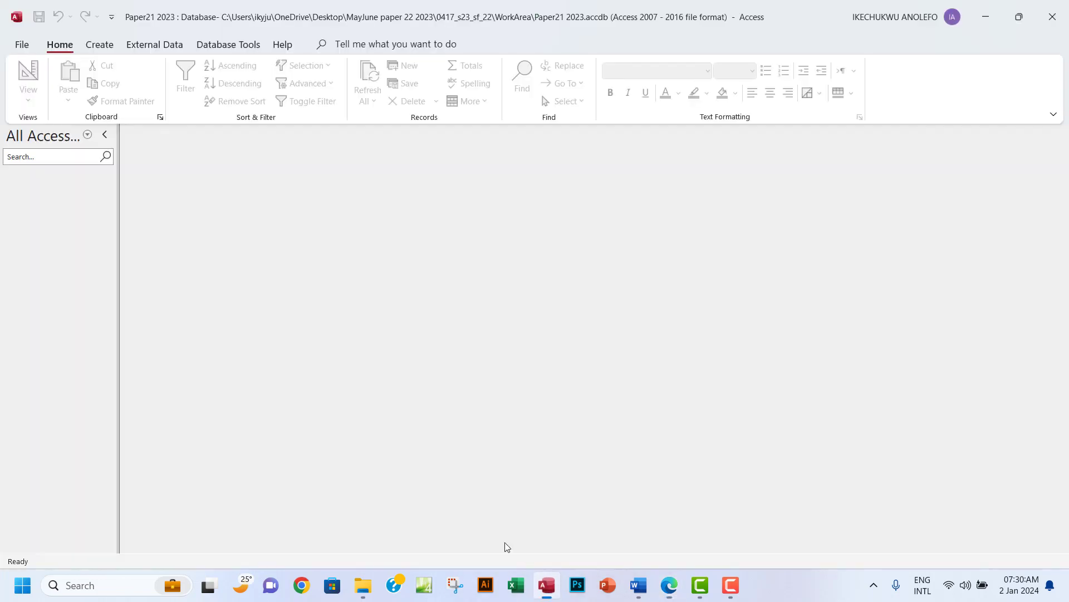
# Start importing external data from a text file.
pyautogui.click(157, 45)
pyautogui.click(34, 96)
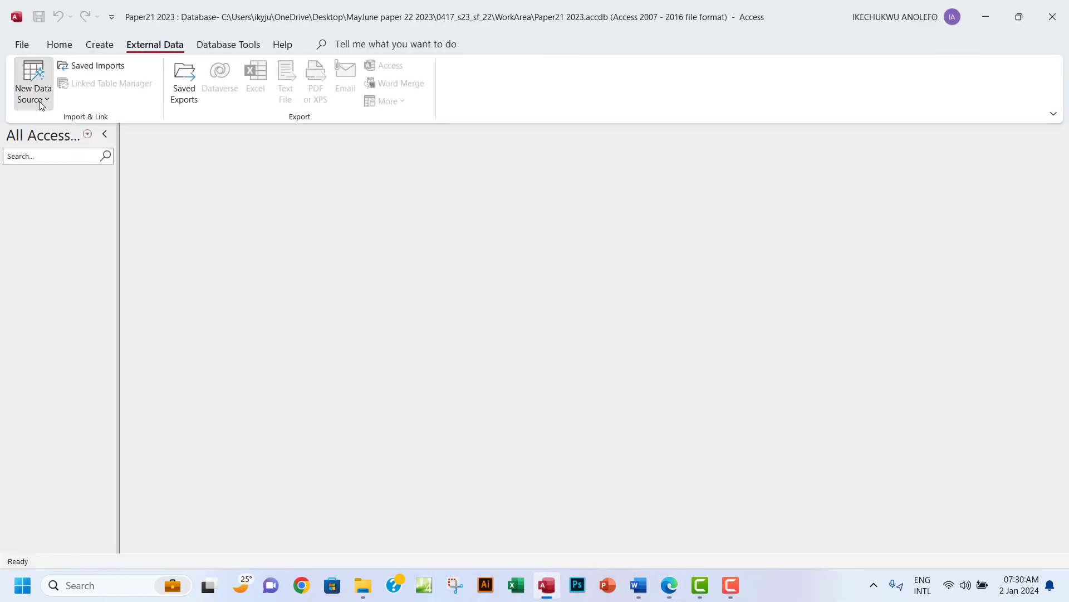
pyautogui.moveTo(98, 122)
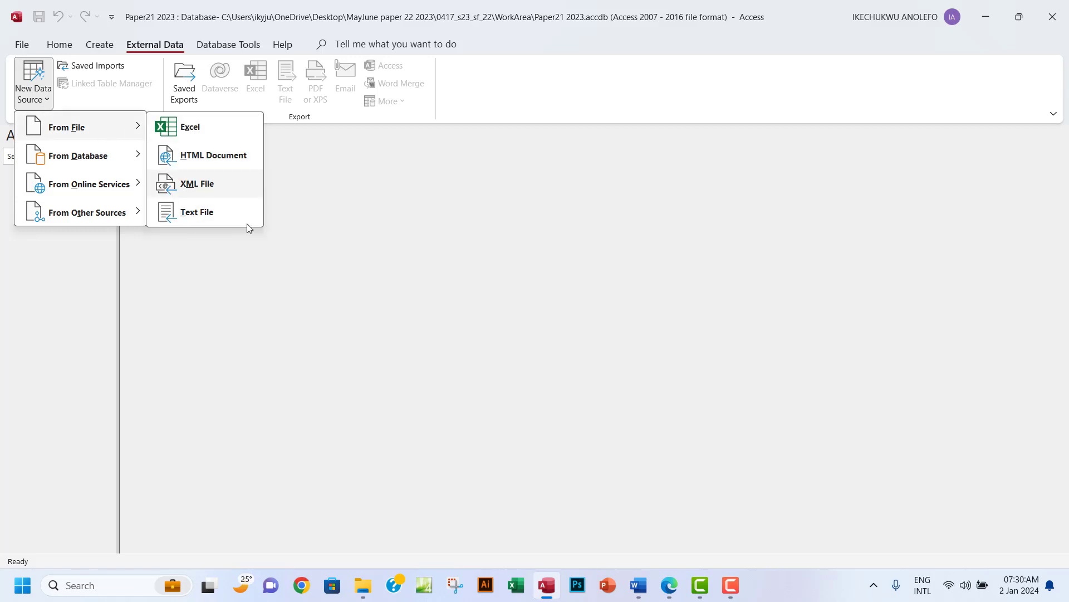
pyautogui.click(222, 216)
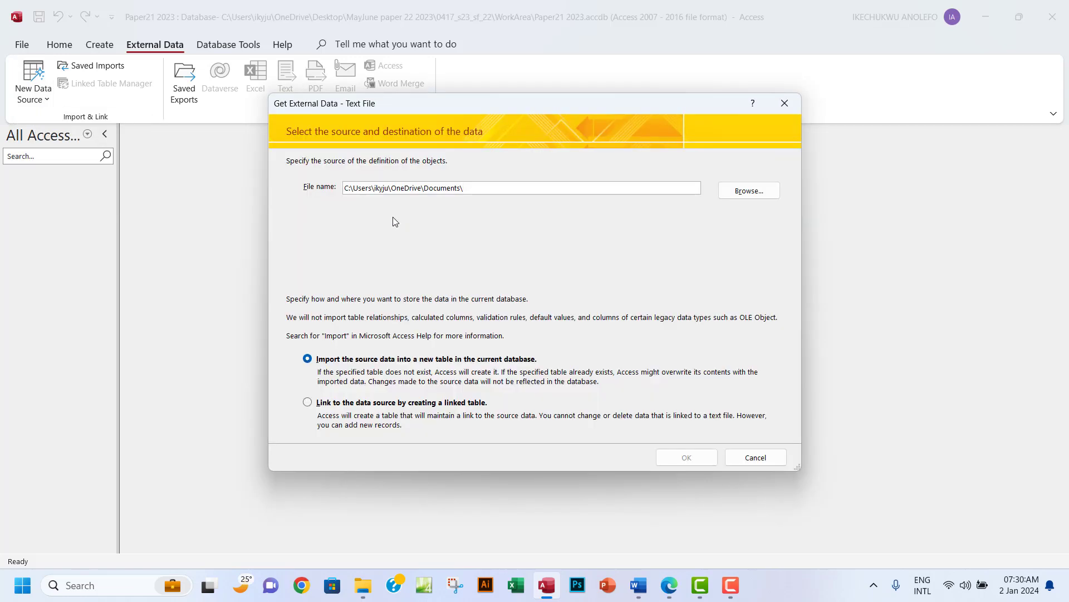
# Pick j2322race.csv from the 0417_s23_sf_22 folder as the source for a new table.
pyautogui.click(747, 194)
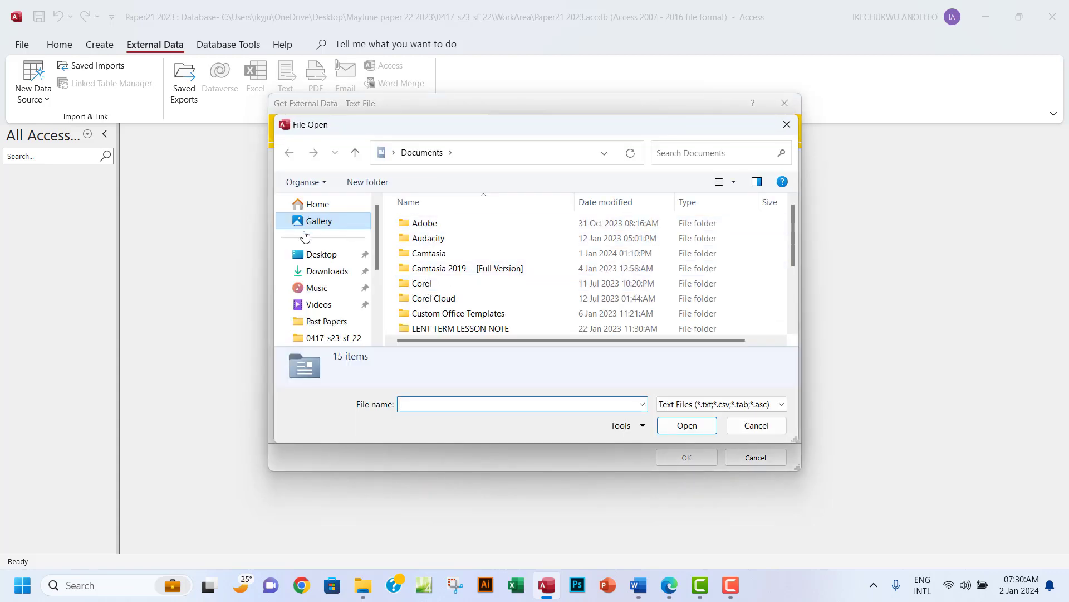
pyautogui.click(319, 257)
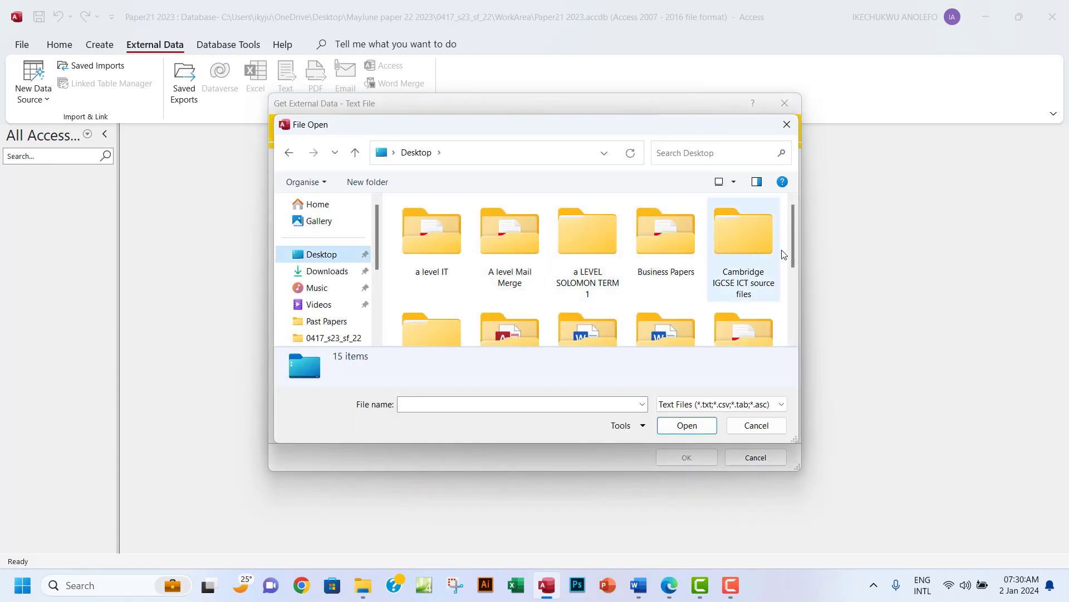
pyautogui.moveTo(791, 229); pyautogui.dragTo(789, 248)
pyautogui.doubleClick(748, 293)
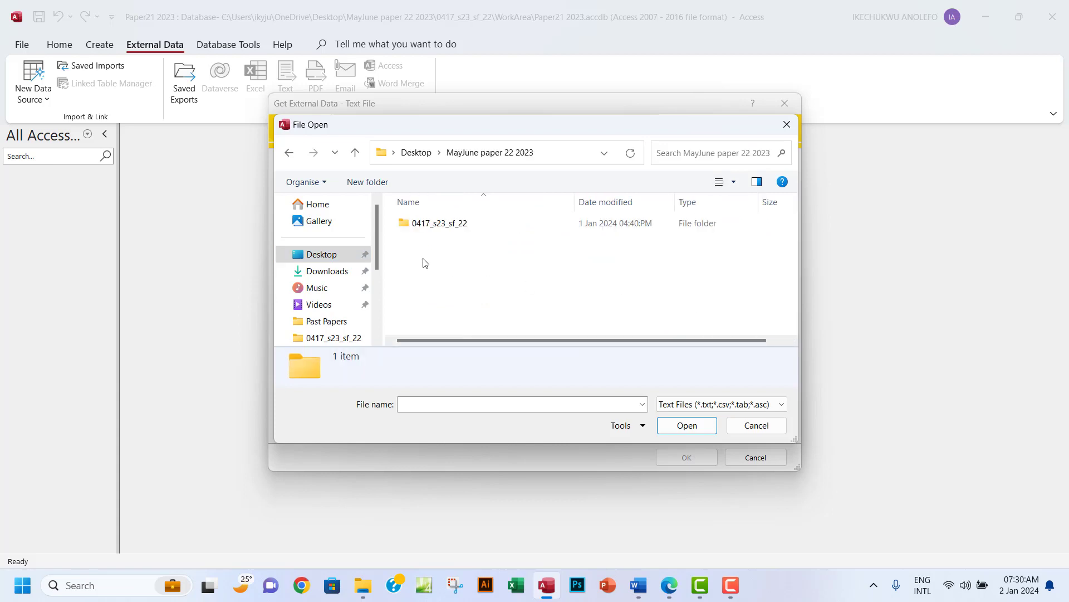
pyautogui.doubleClick(444, 223)
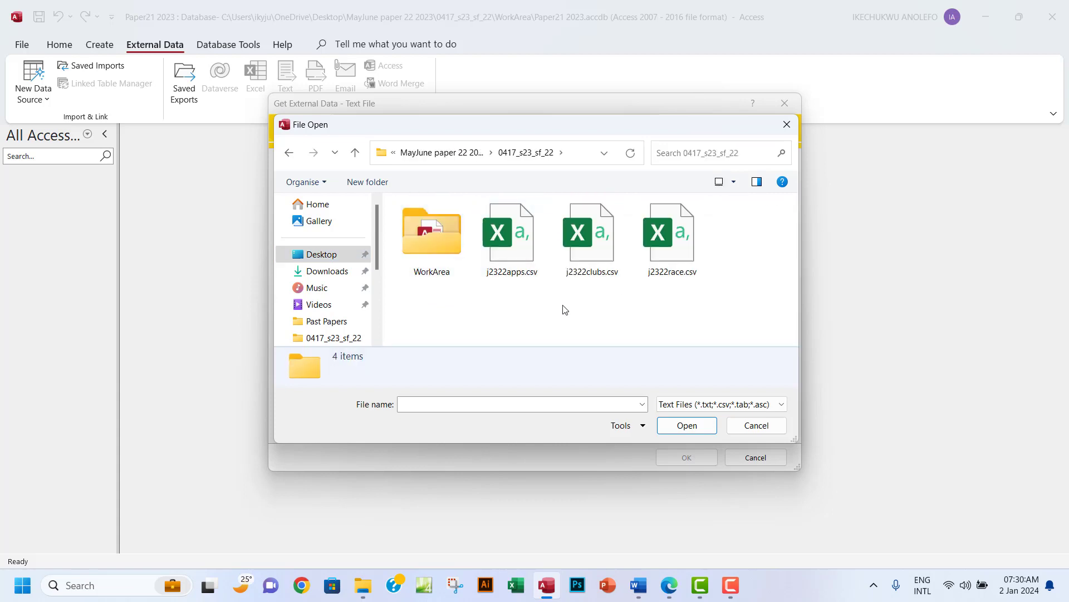
pyautogui.click(678, 253)
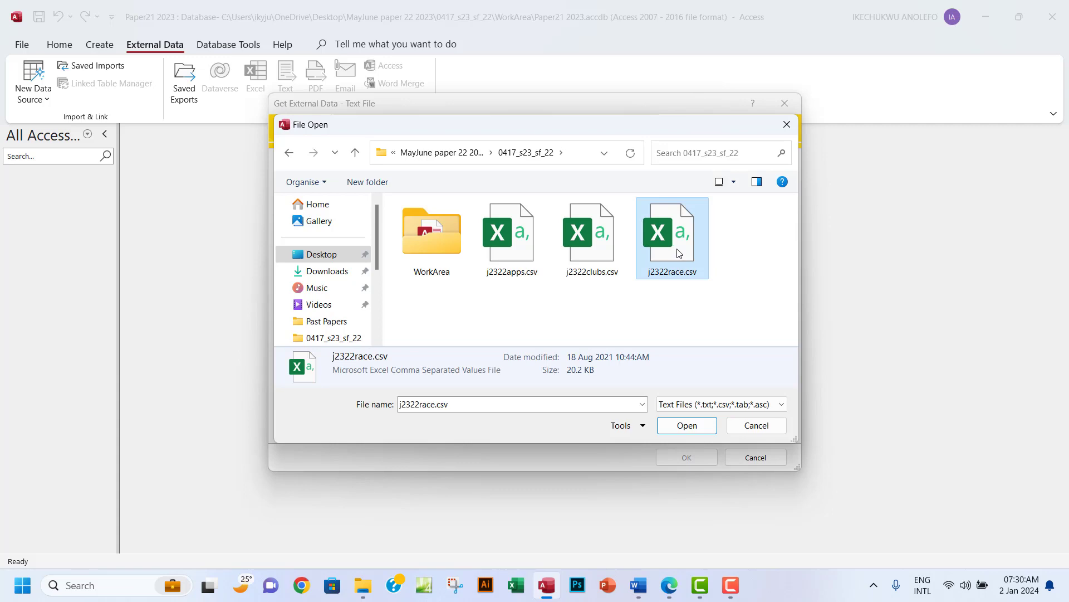
pyautogui.click(680, 425)
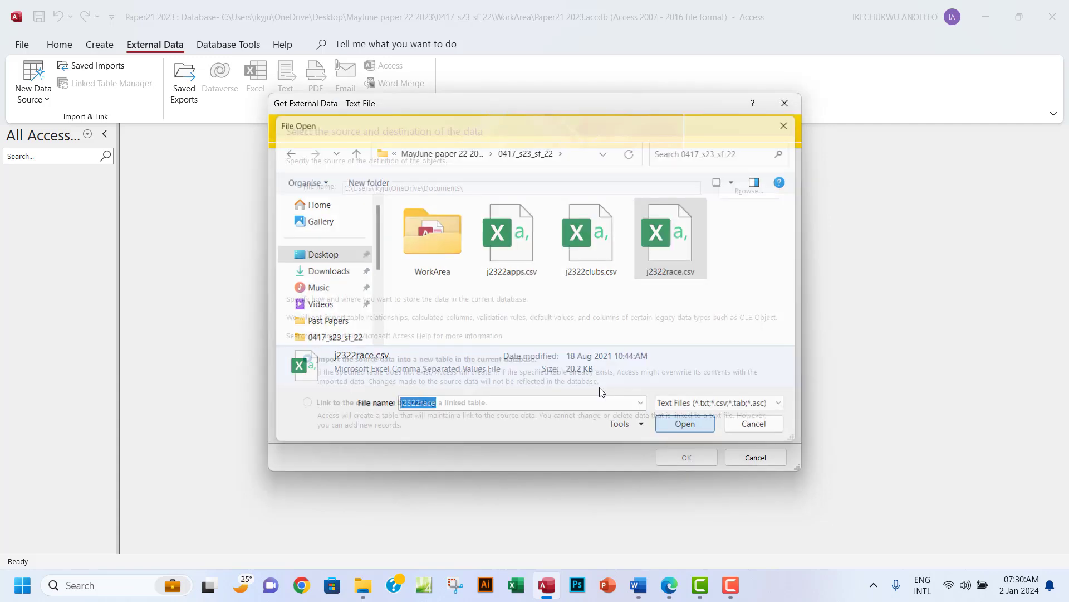
pyautogui.click(686, 457)
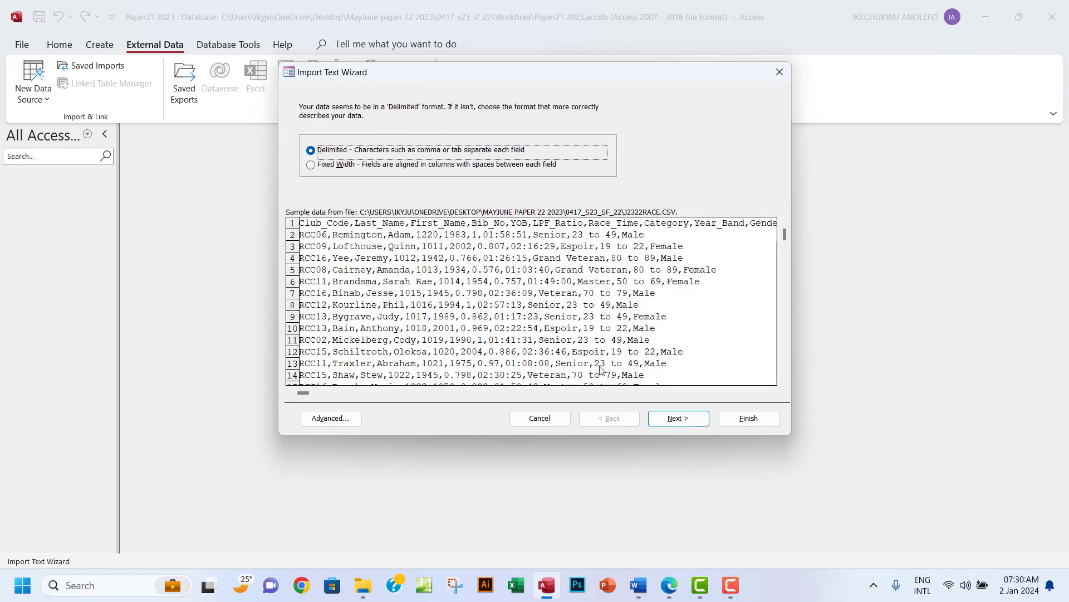
# Import the delimited file with first row as field names and Bib_No as primary key.
pyautogui.click(679, 419)
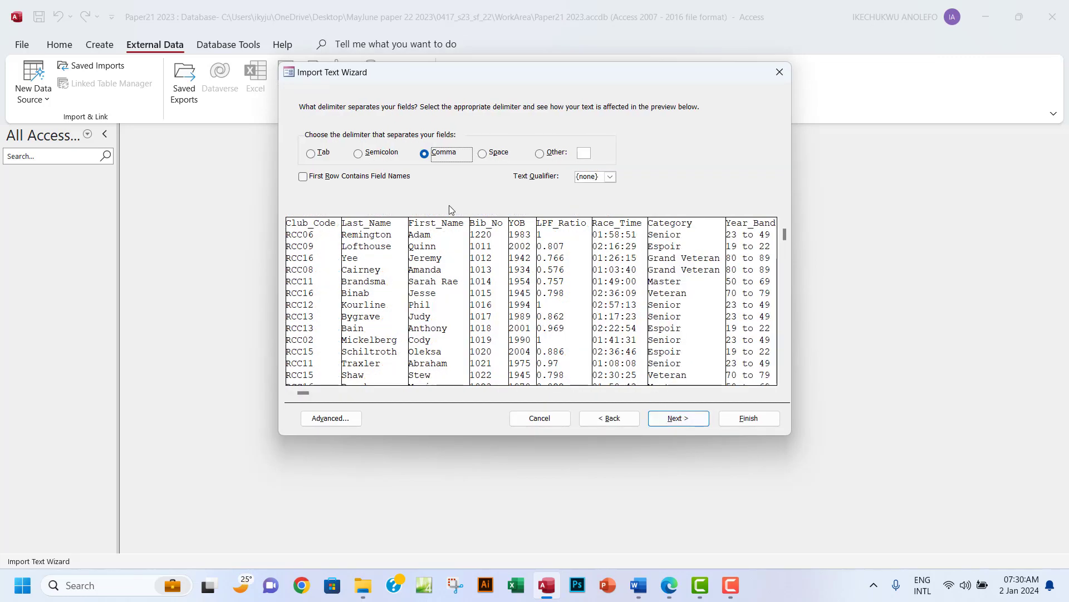
pyautogui.click(303, 177)
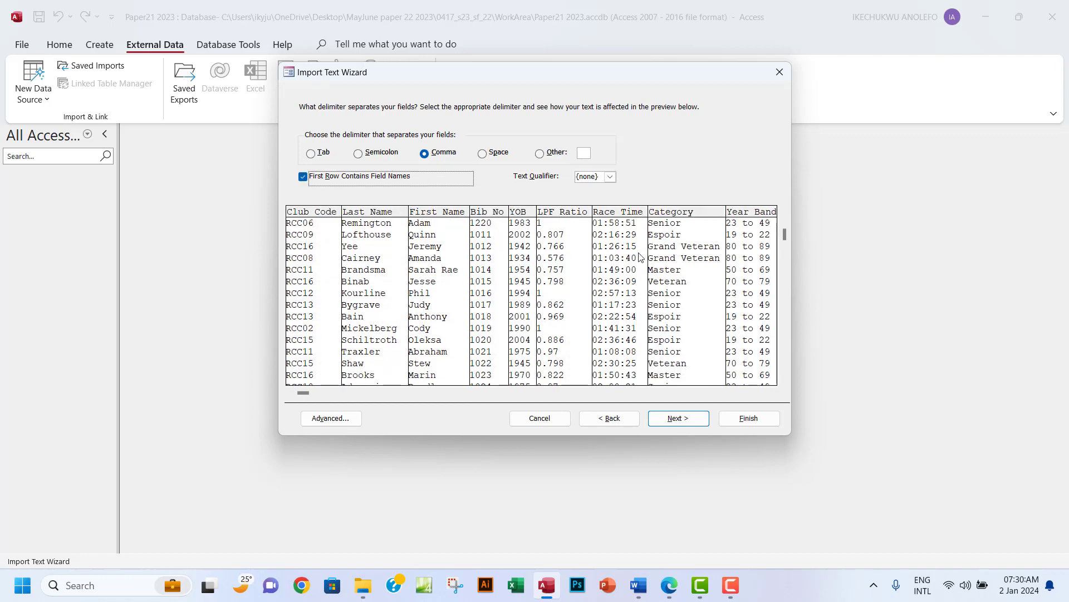
pyautogui.click(679, 418)
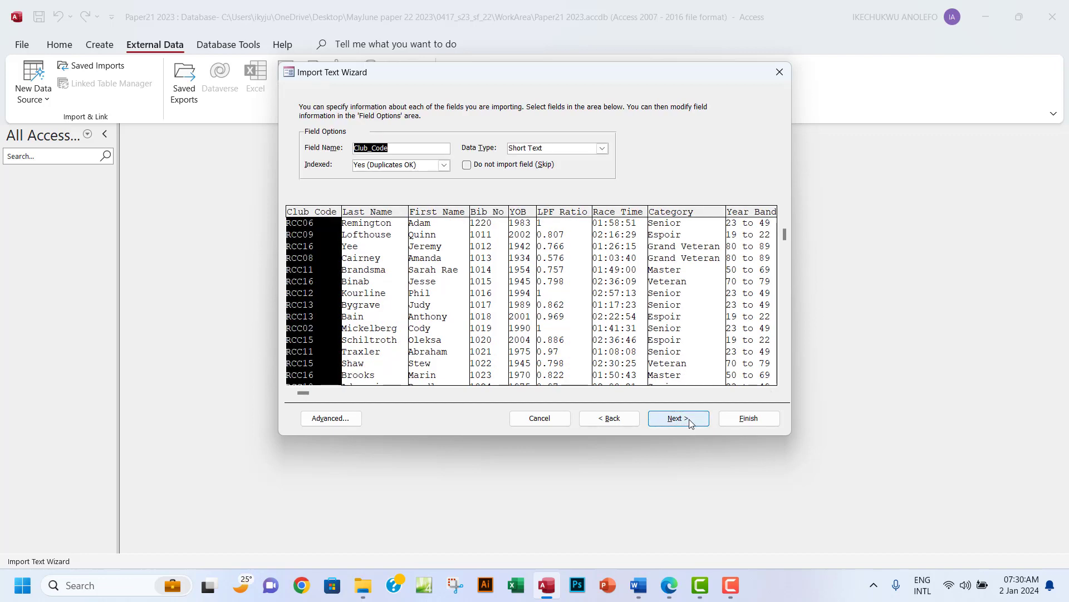
pyautogui.click(679, 418)
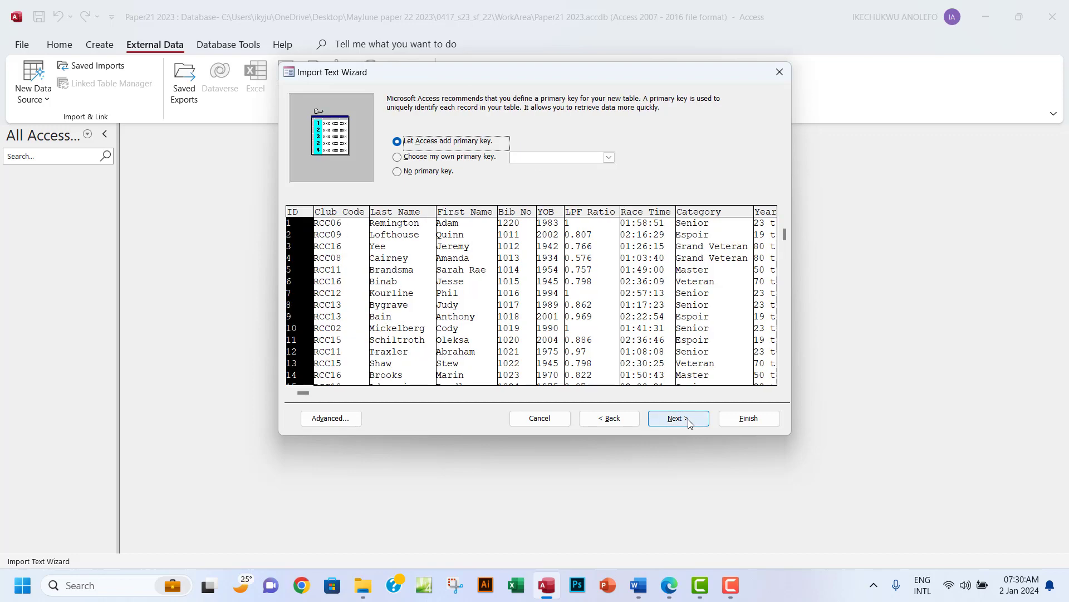
pyautogui.click(398, 158)
pyautogui.click(609, 158)
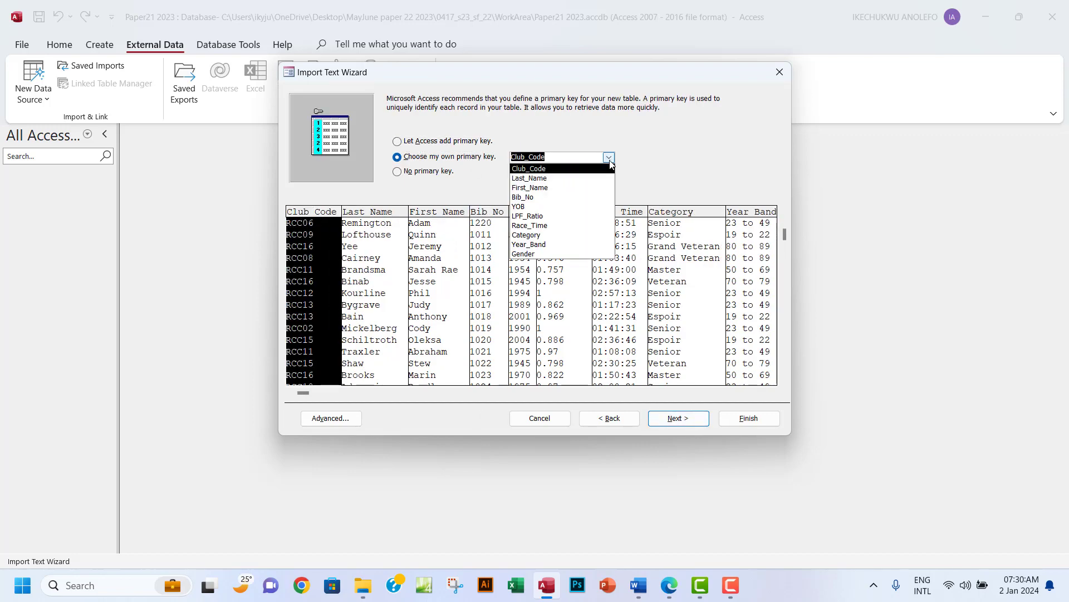
pyautogui.click(540, 197)
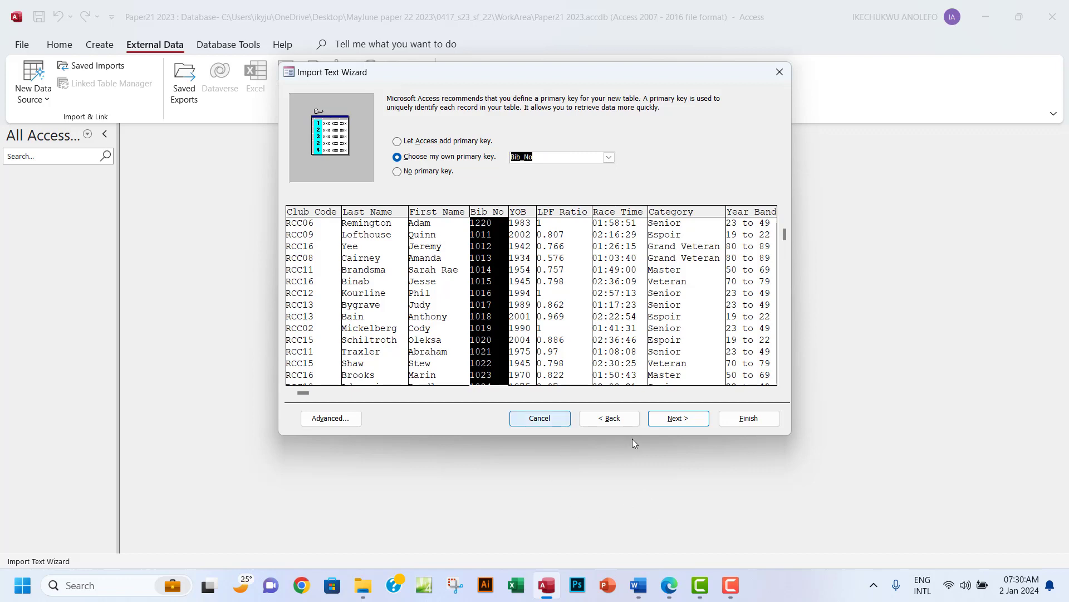
pyautogui.click(677, 419)
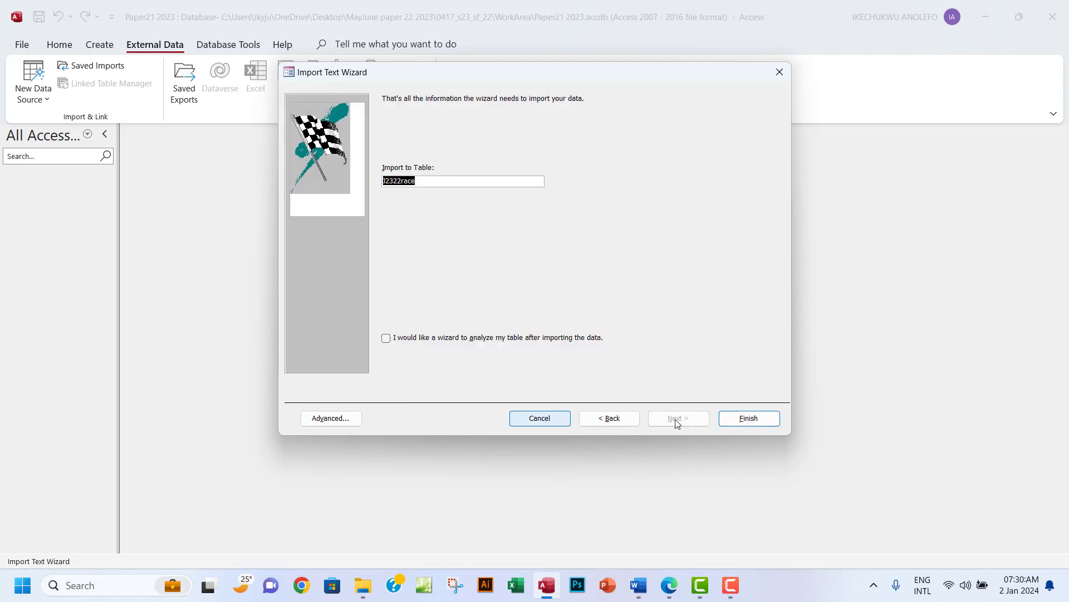
pyautogui.click(724, 419)
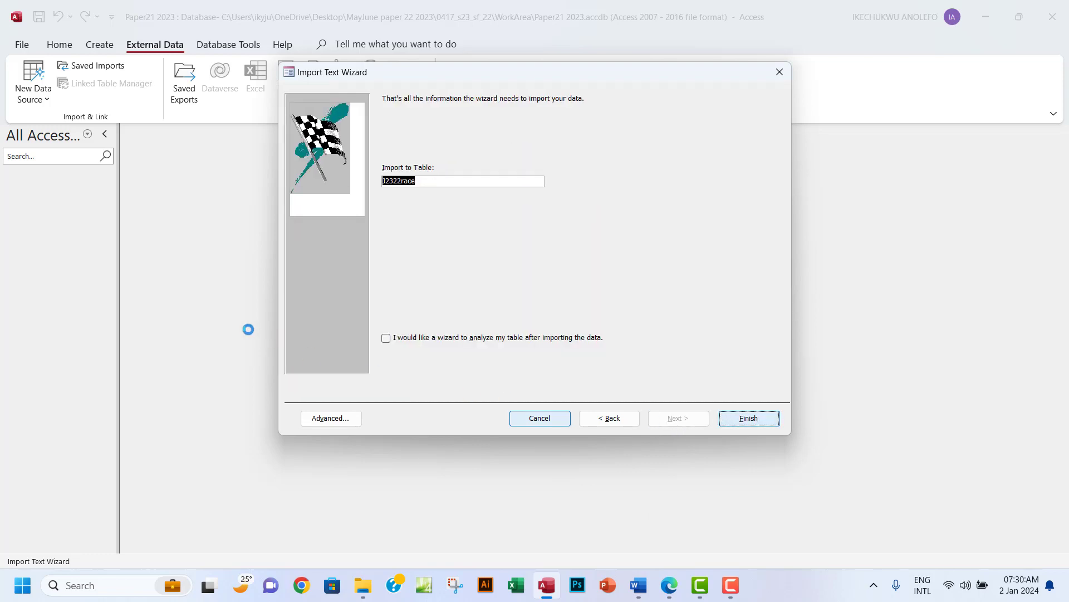
pyautogui.click(754, 457)
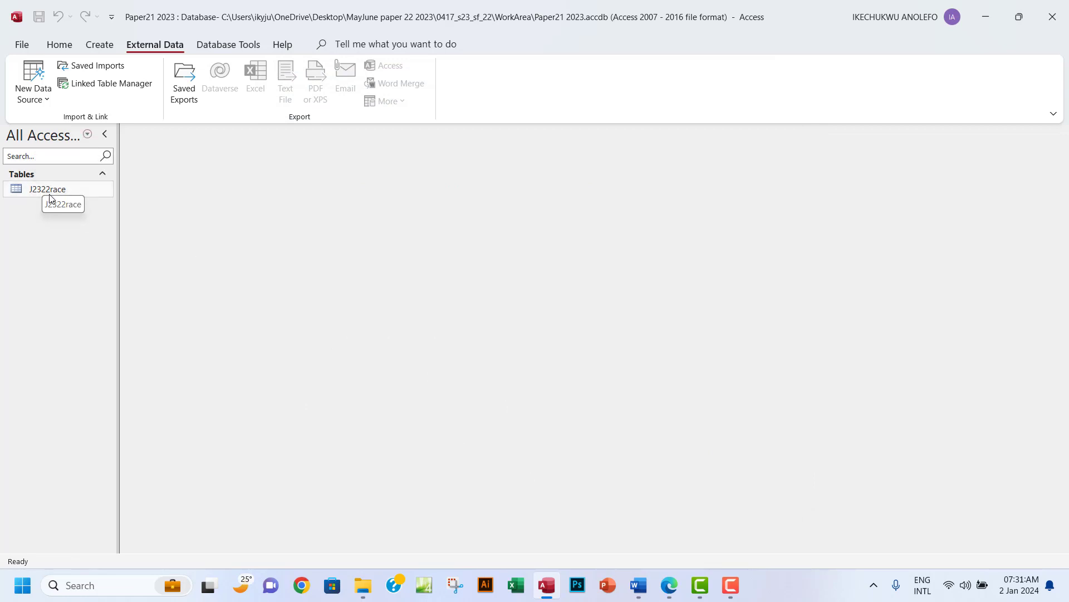
# Open the J2322race table in Design View, then switch to the exam paper.
pyautogui.click(48, 192)
pyautogui.rightClick(50, 193)
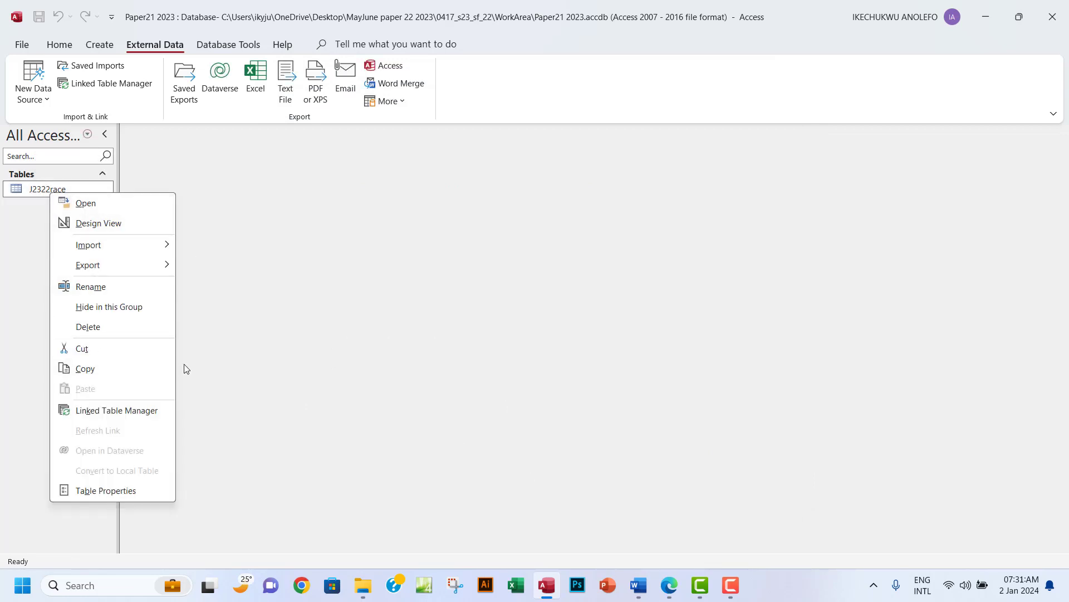
pyautogui.click(109, 225)
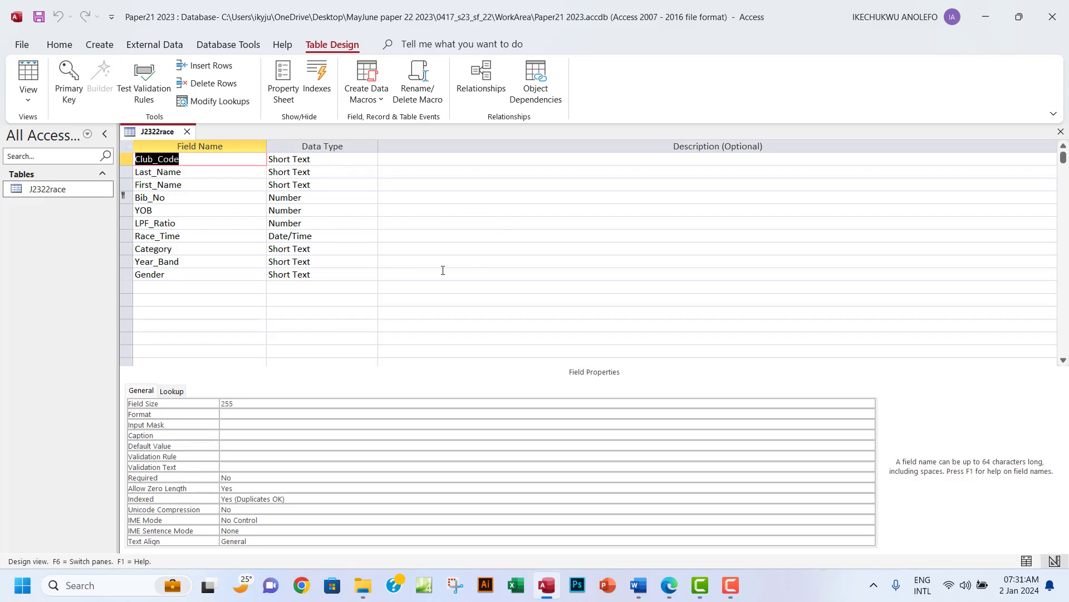
pyautogui.click(670, 585)
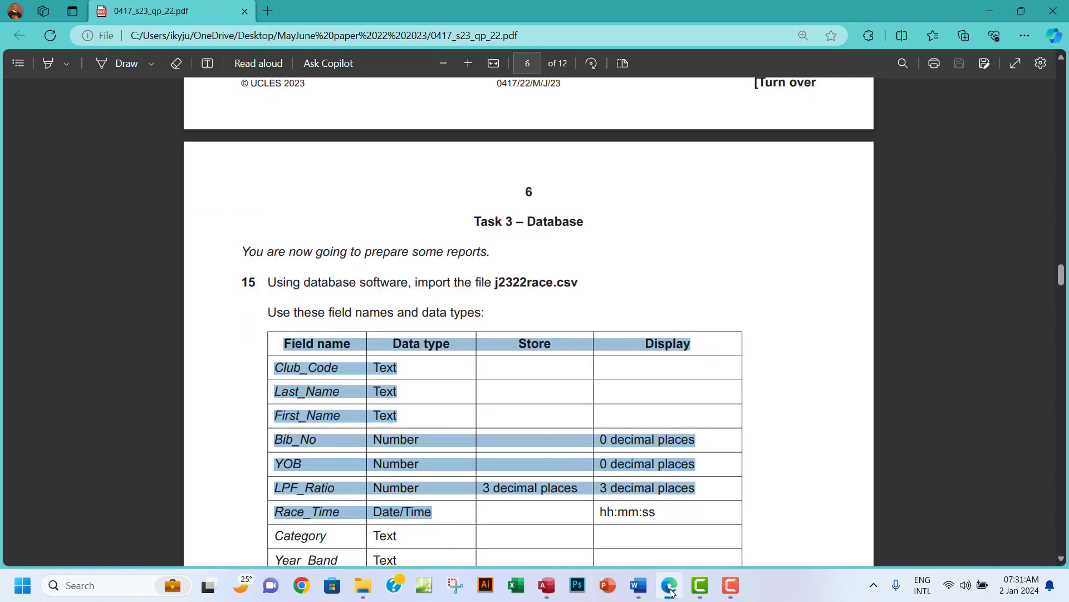
# Compare the paper's field and data type table with J2322race's design, selecting Bib_No.
pyautogui.scroll(-3, 655, 425)
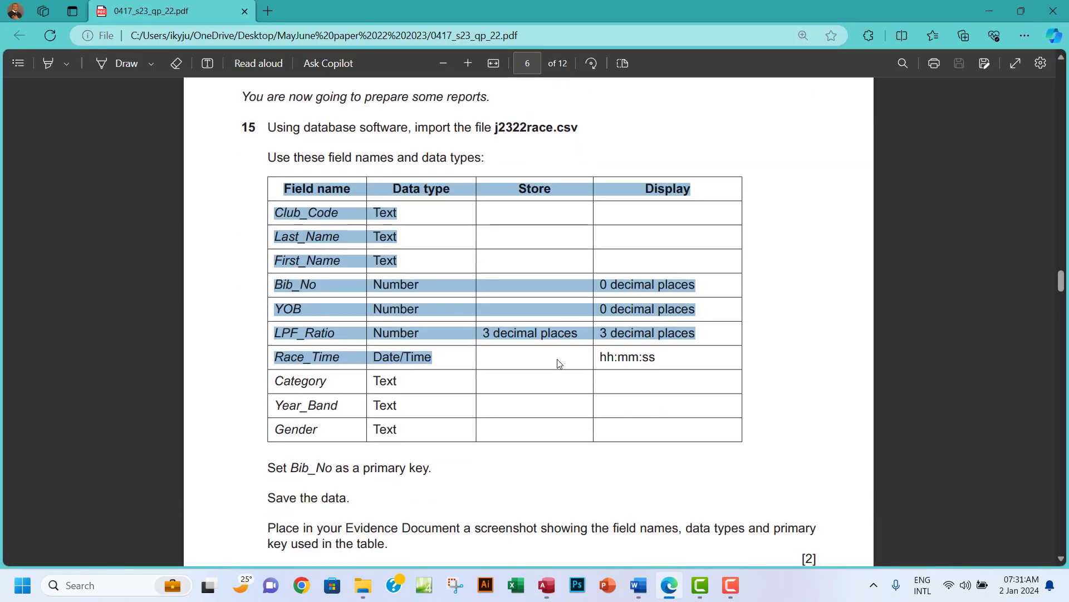
pyautogui.click(429, 258)
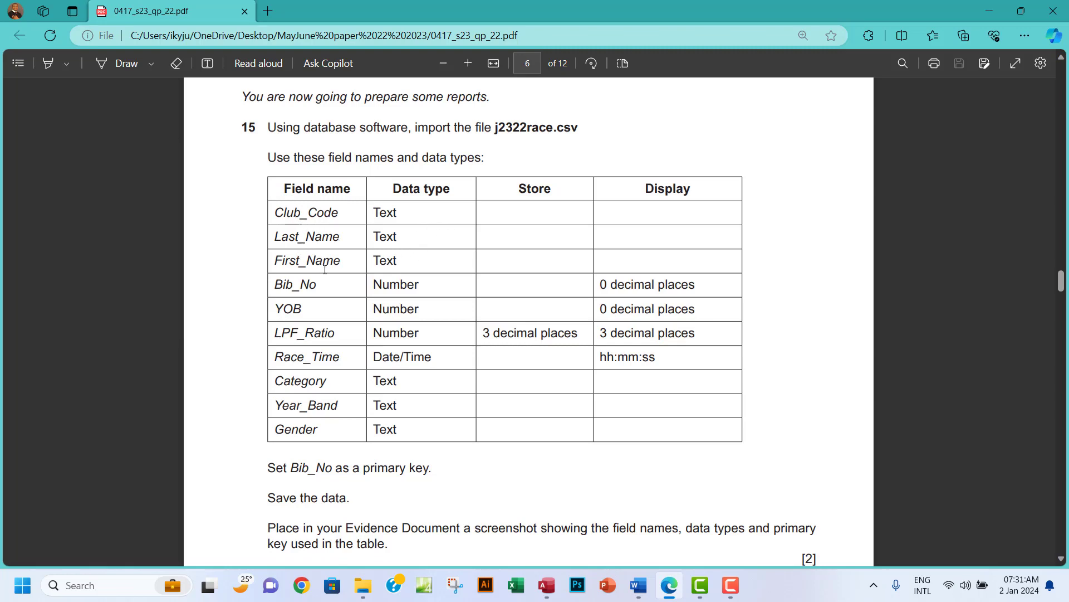
pyautogui.click(548, 588)
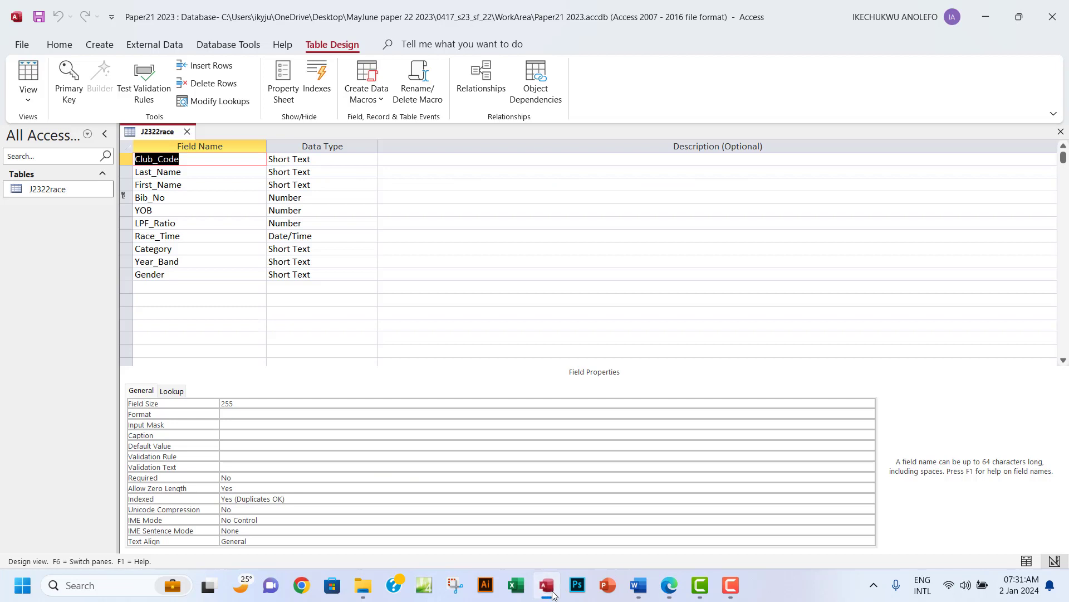
pyautogui.click(553, 595)
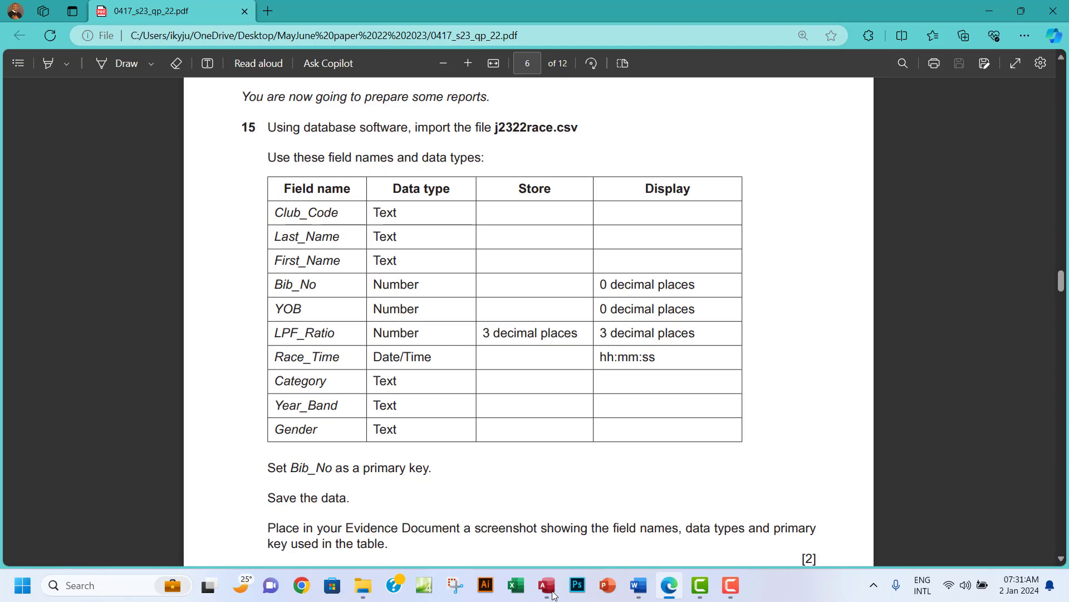
pyautogui.click(555, 595)
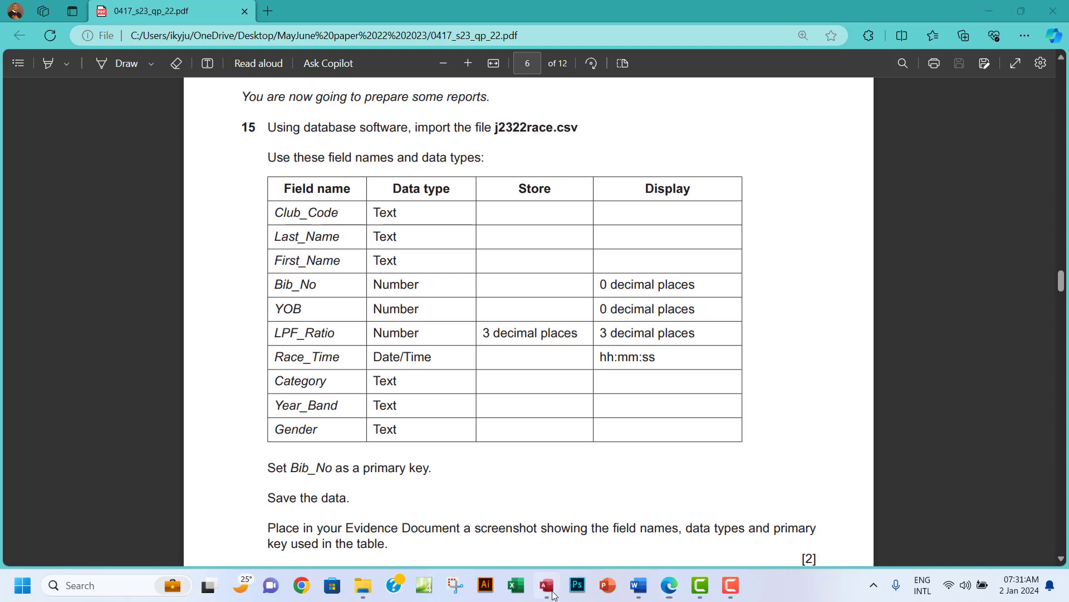
pyautogui.click(287, 198)
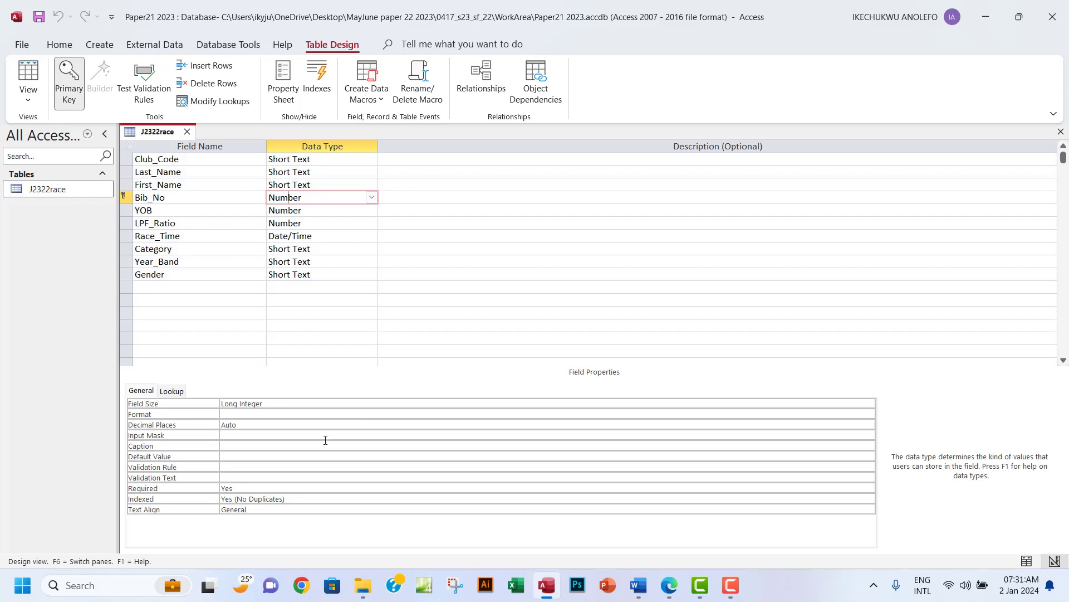
# Set Decimal Places to 0 for both the Bib_No and YOB fields.
pyautogui.click(238, 425)
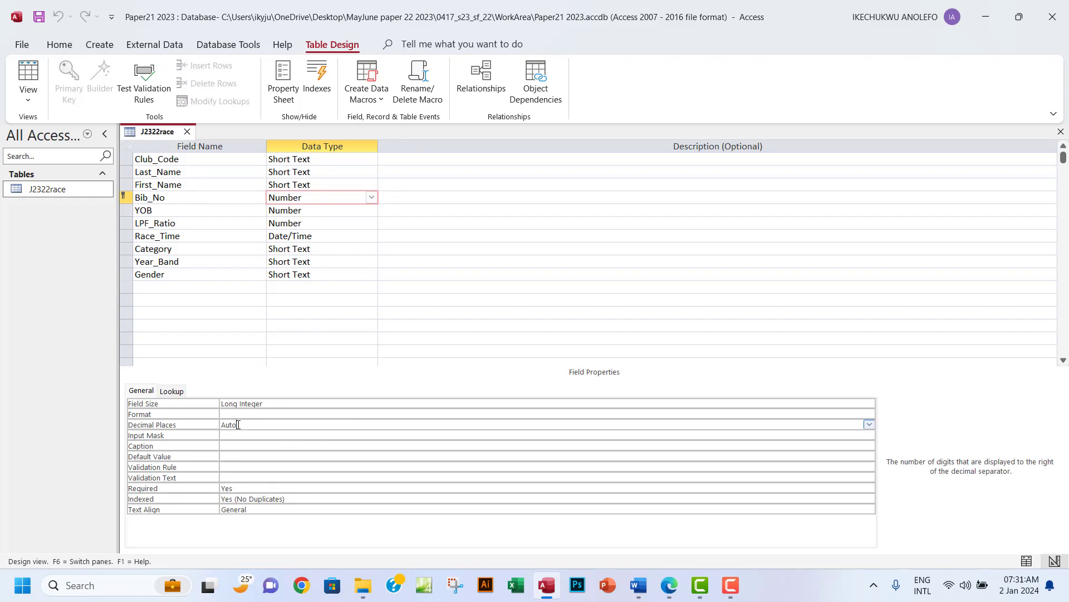
pyautogui.click(869, 426)
pyautogui.click(242, 272)
pyautogui.click(287, 209)
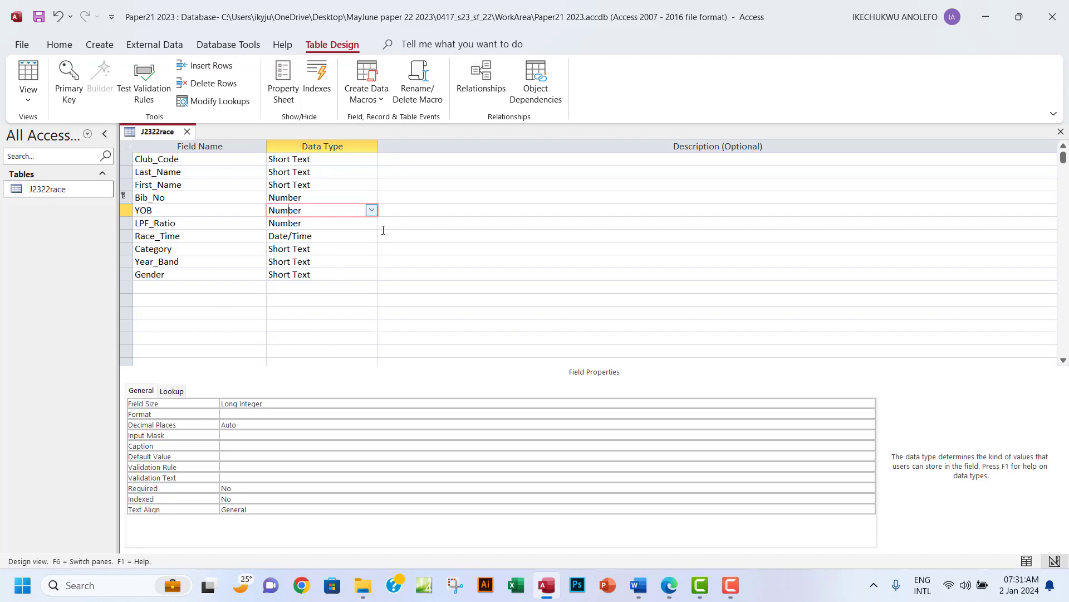
pyautogui.click(475, 425)
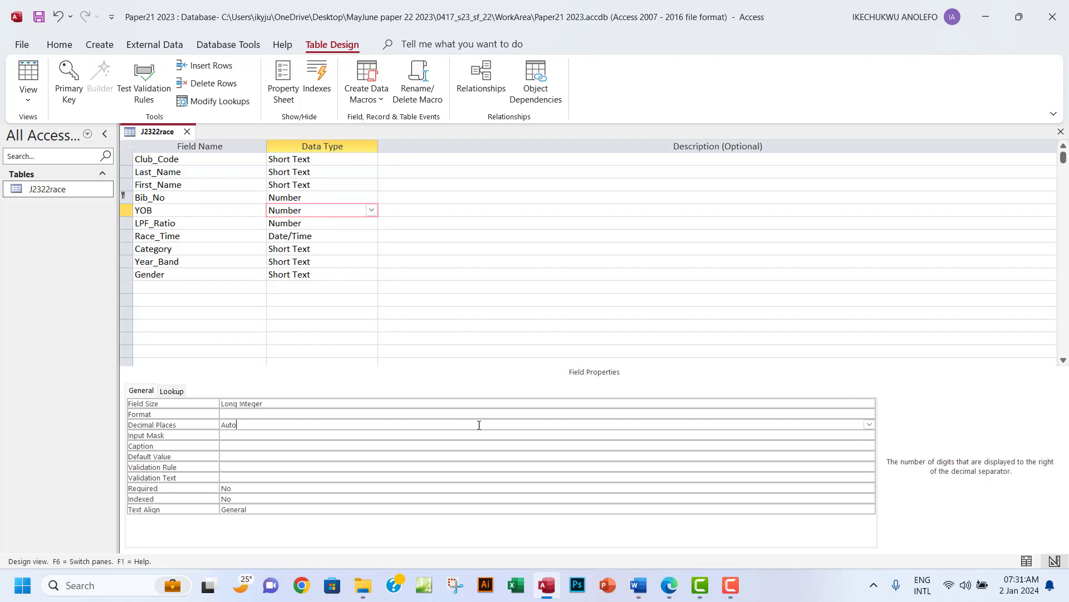
pyautogui.click(870, 426)
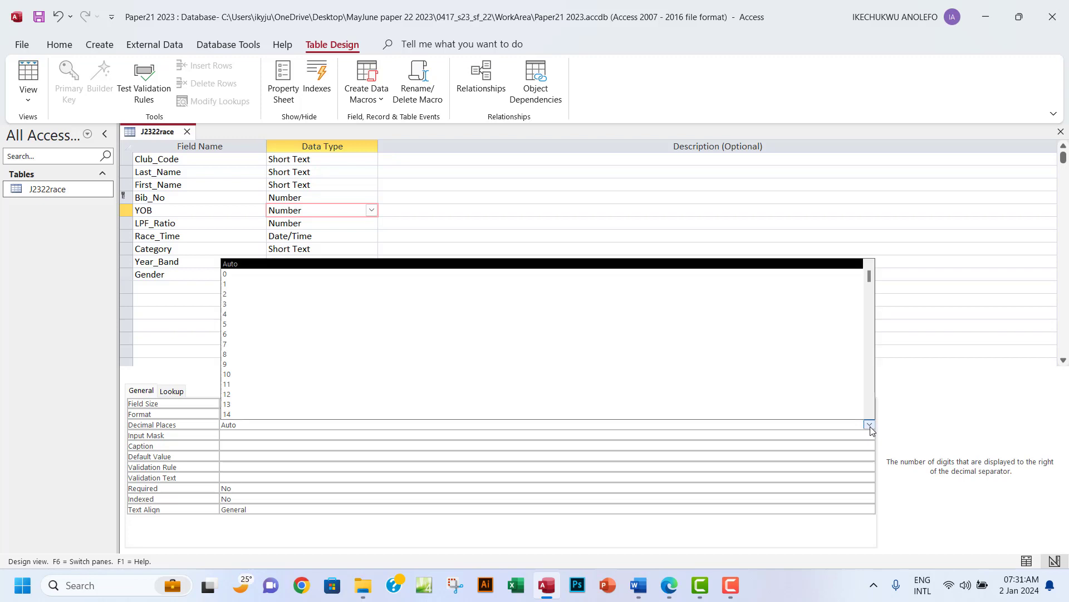
pyautogui.click(329, 274)
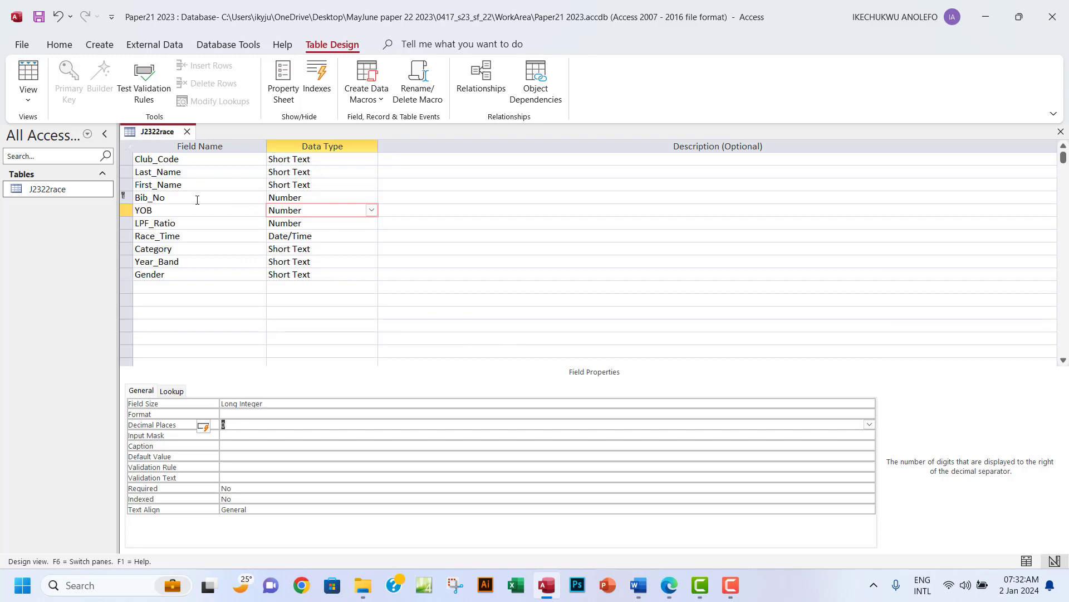
# Save J2322race, check the Bib_No and YOB values in Datasheet View, then return to Design View.
pyautogui.click(28, 82)
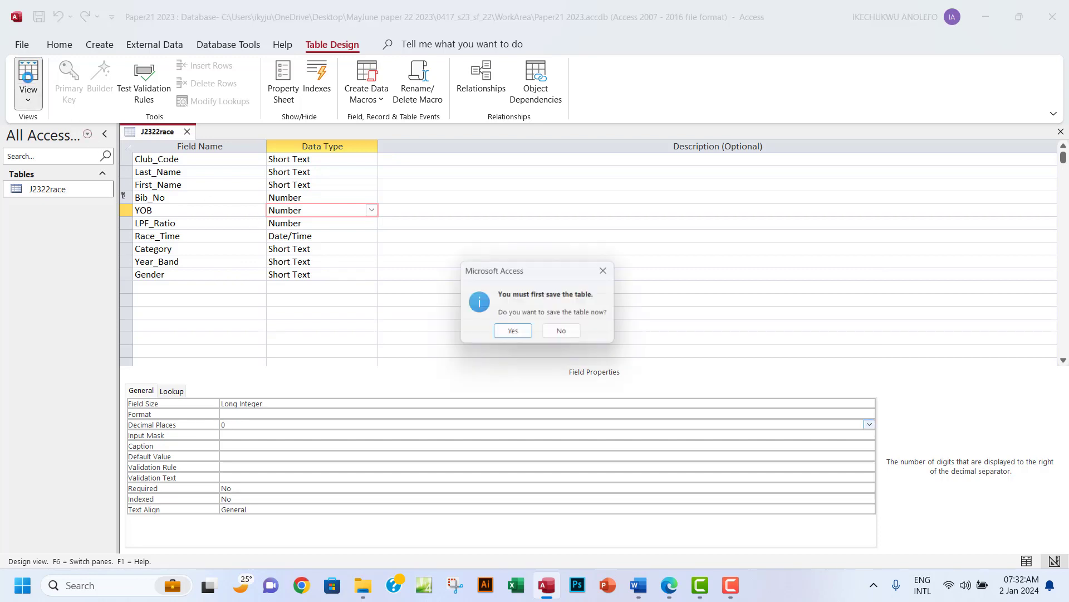
pyautogui.click(513, 334)
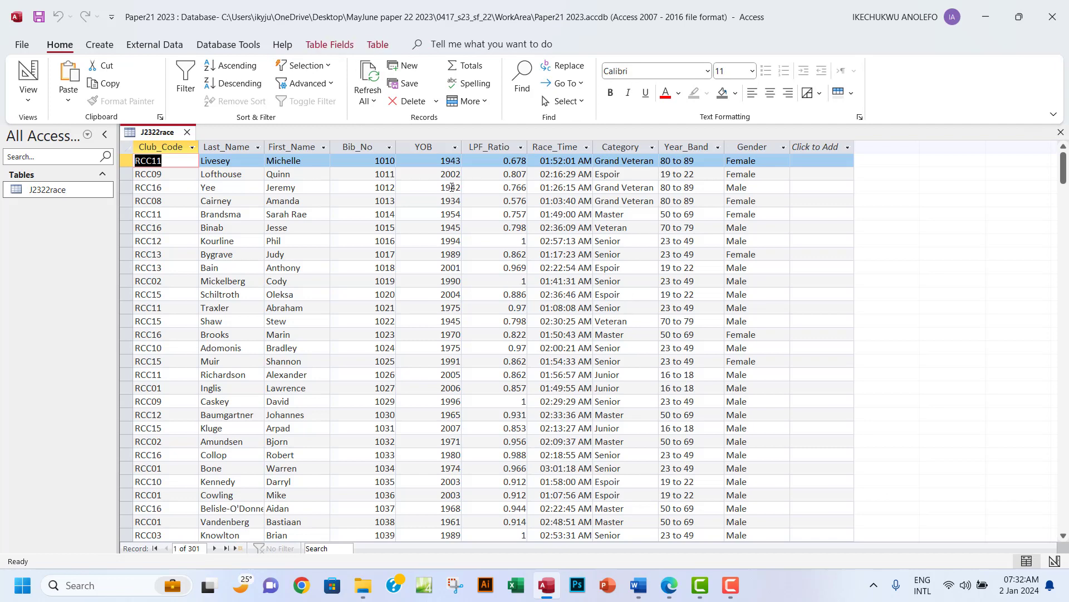
pyautogui.click(443, 149)
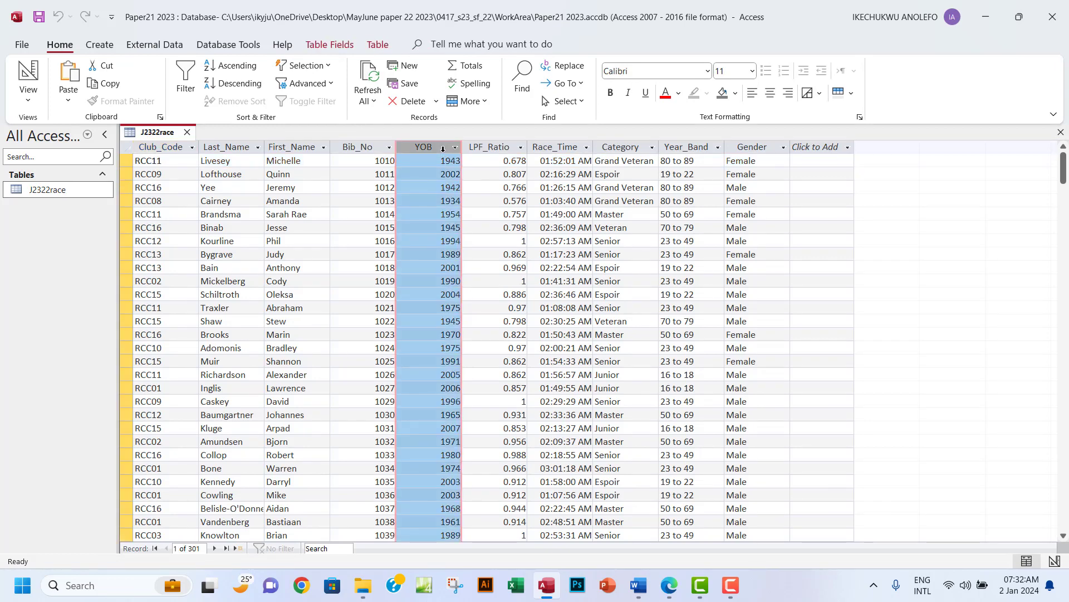
pyautogui.click(372, 145)
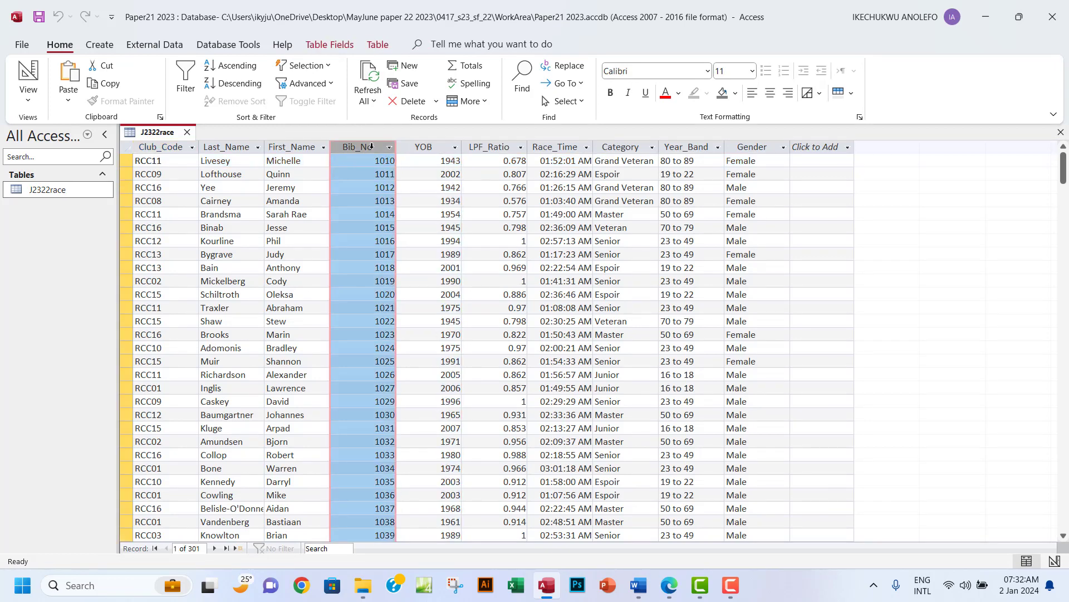
pyautogui.scroll(-20, 472, 221)
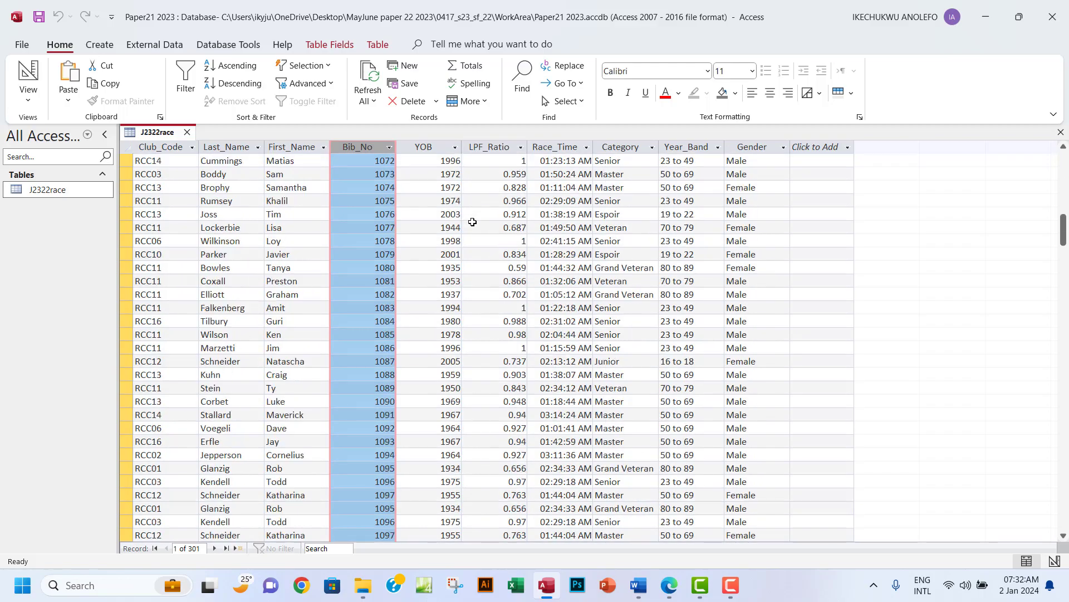
pyautogui.scroll(-20, 472, 221)
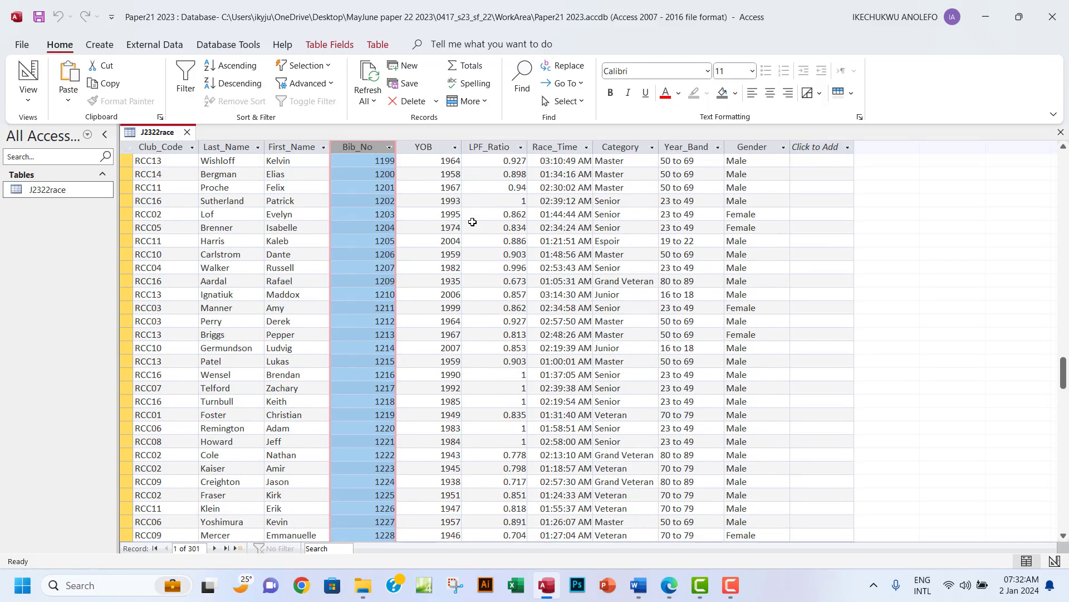
pyautogui.scroll(16, 472, 222)
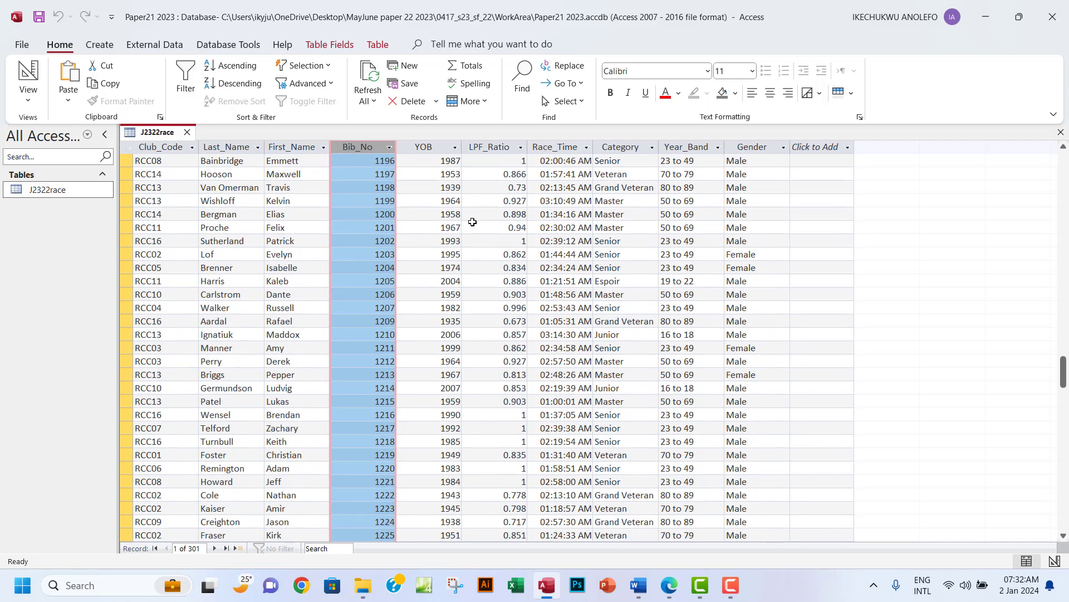
pyautogui.moveTo(1063, 350); pyautogui.dragTo(1063, 165)
pyautogui.click(30, 103)
pyautogui.click(50, 161)
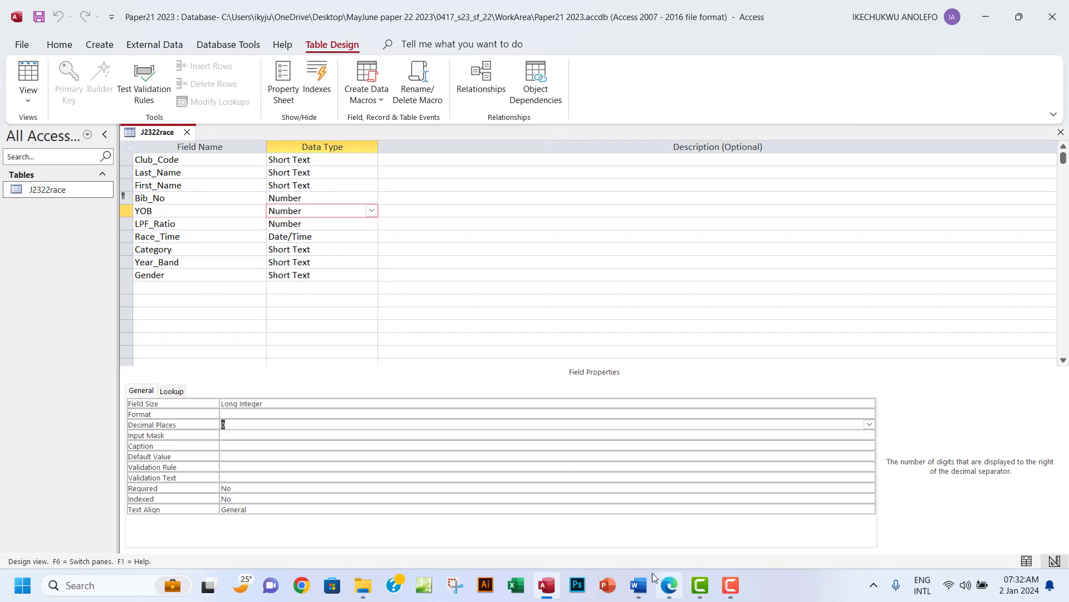
# Highlight the paper's LPF_Ratio 3-decimal-place requirement, then return to the J2322race design.
pyautogui.click(671, 593)
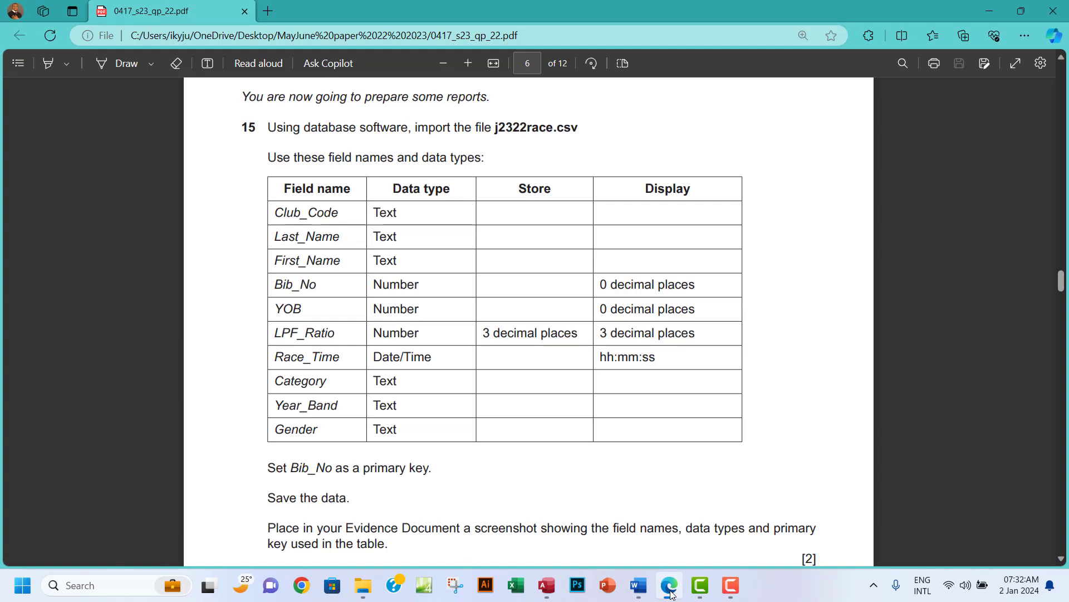
pyautogui.moveTo(484, 332); pyautogui.dragTo(690, 333)
pyautogui.click(602, 332)
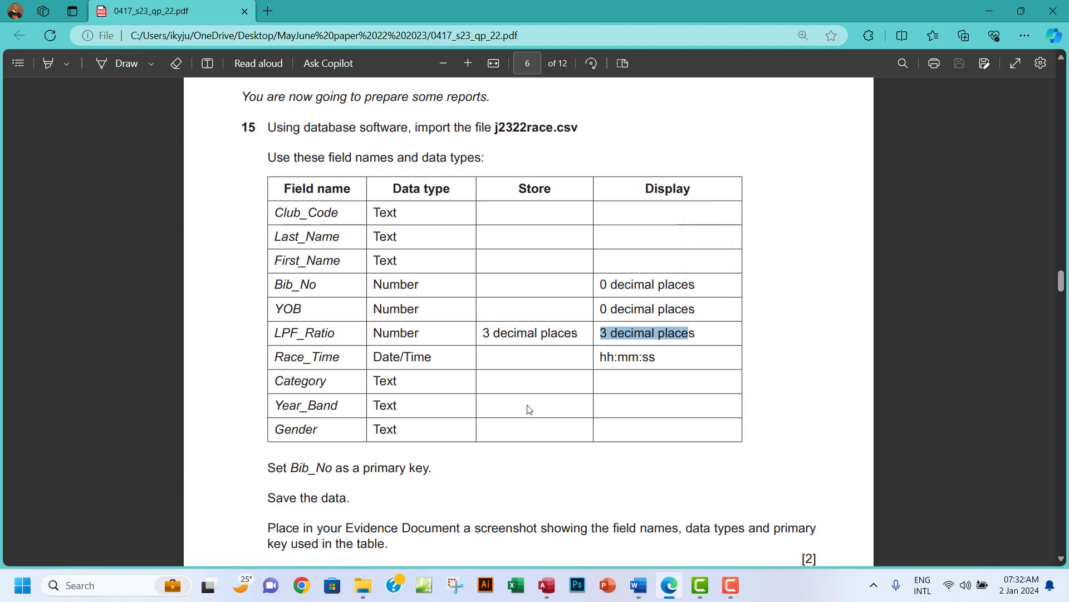
pyautogui.click(546, 584)
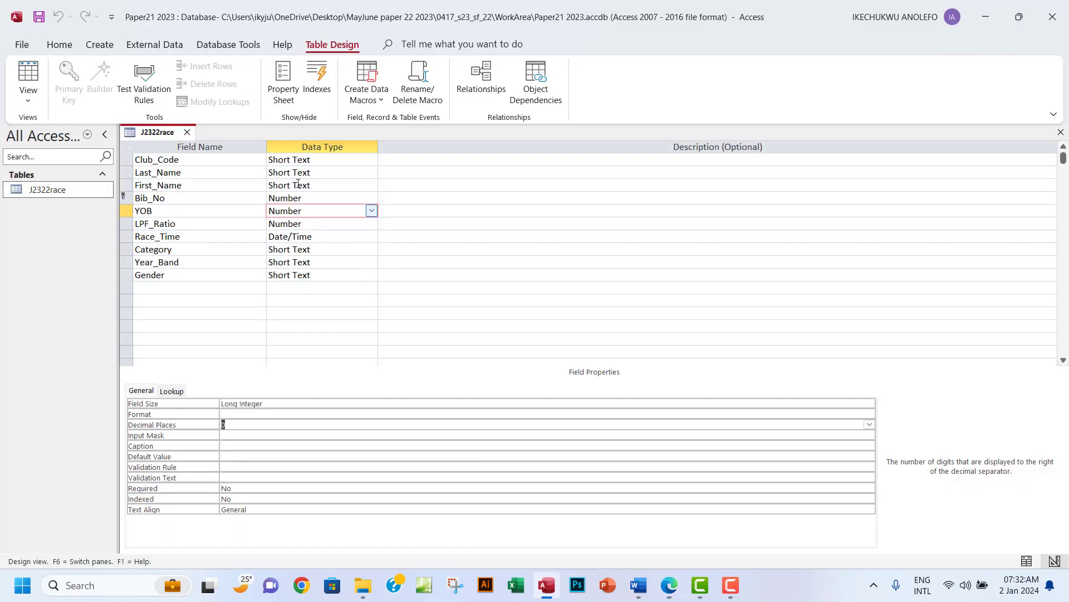
# Set LPF_Ratio to 3 decimal places and save the table in Datasheet View.
pyautogui.click(299, 224)
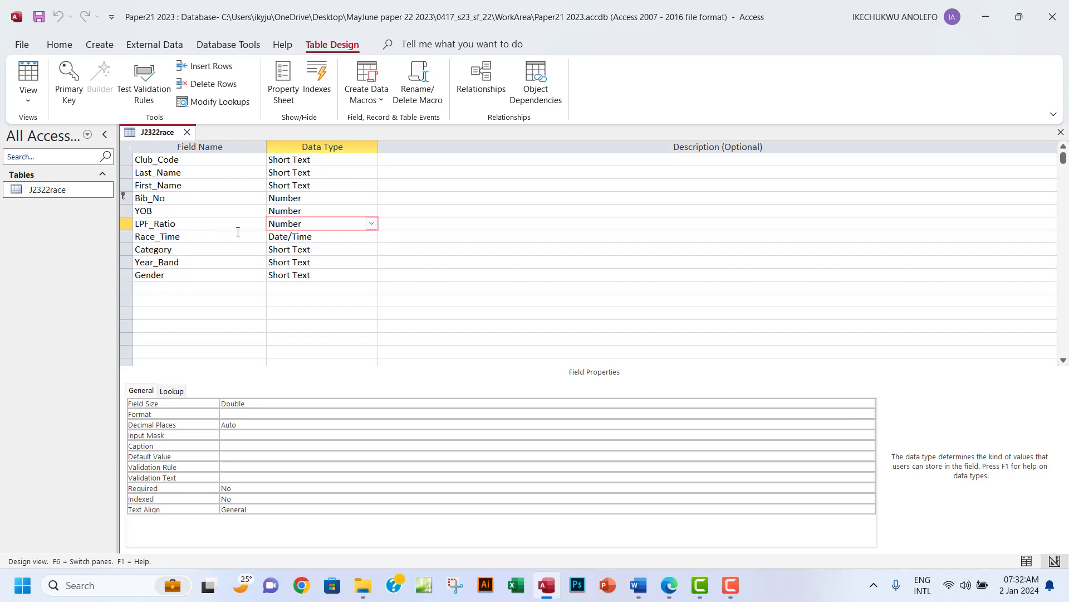
pyautogui.click(256, 427)
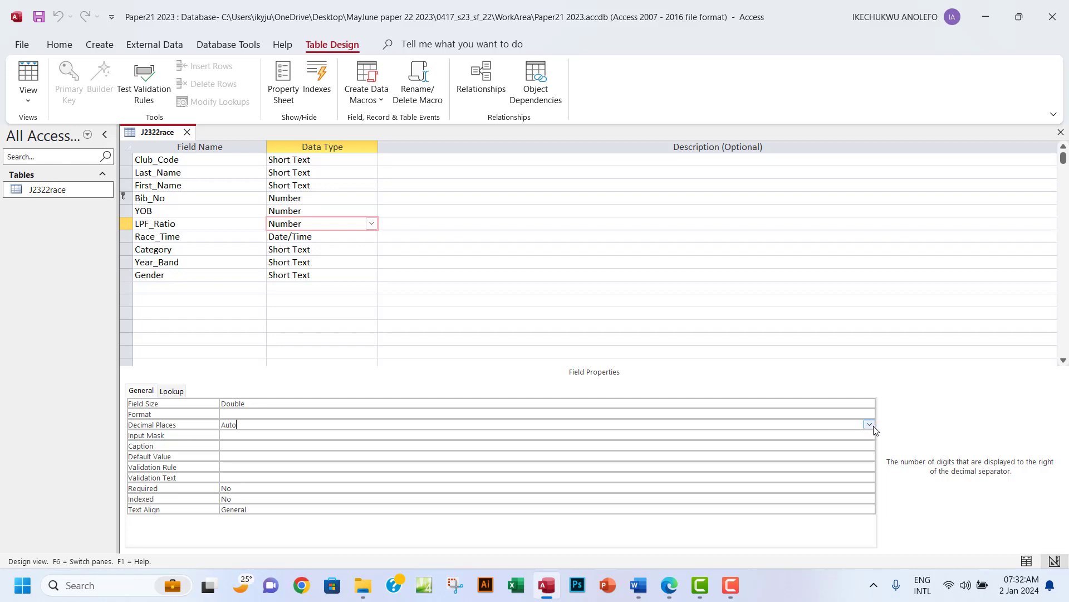
pyautogui.click(869, 425)
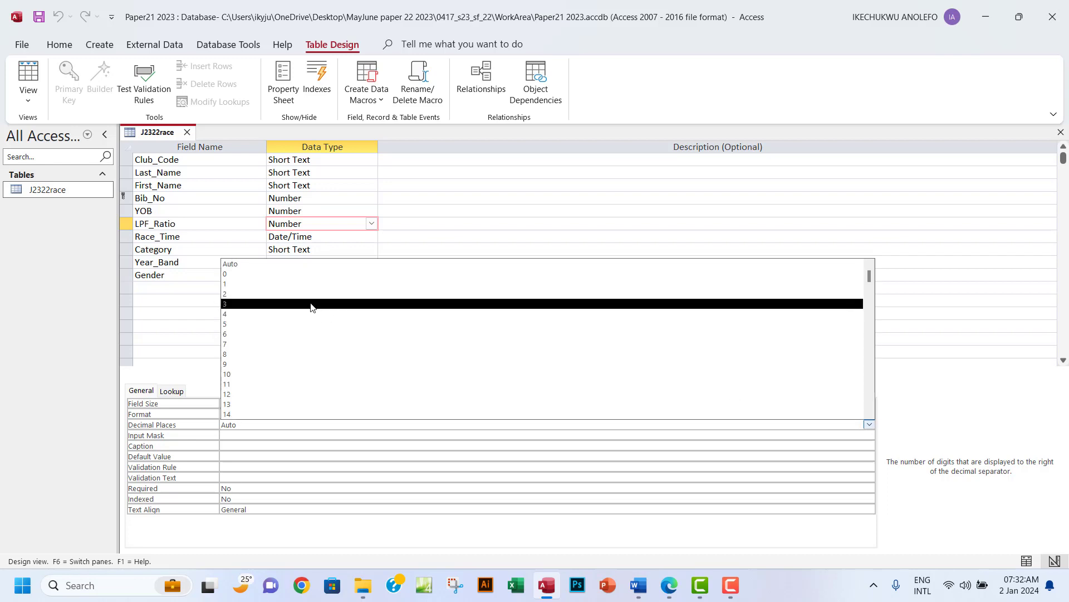
pyautogui.click(311, 304)
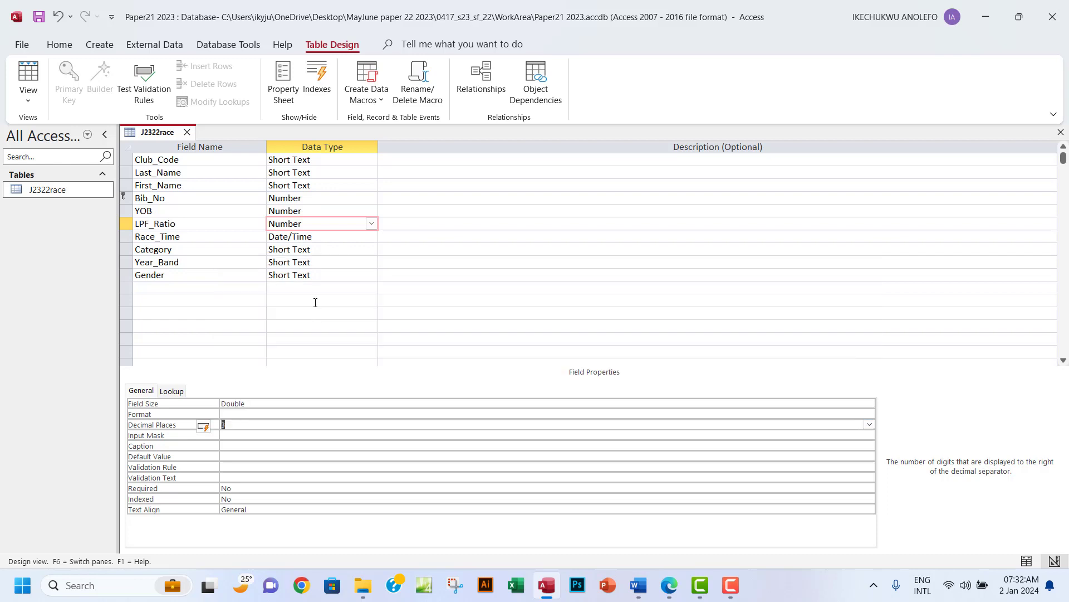
pyautogui.click(28, 95)
pyautogui.click(105, 134)
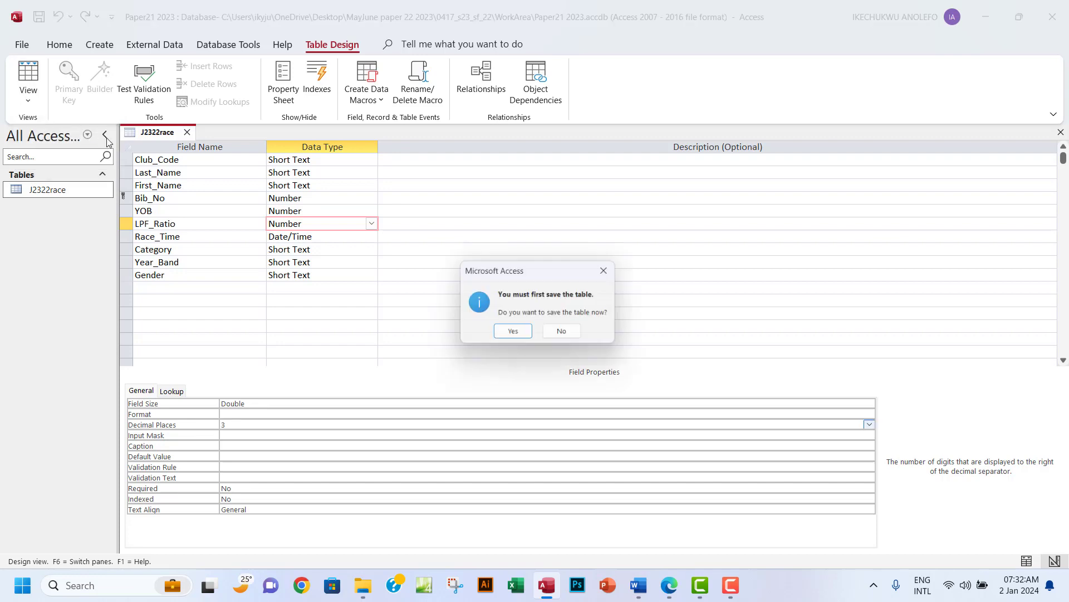
pyautogui.click(510, 331)
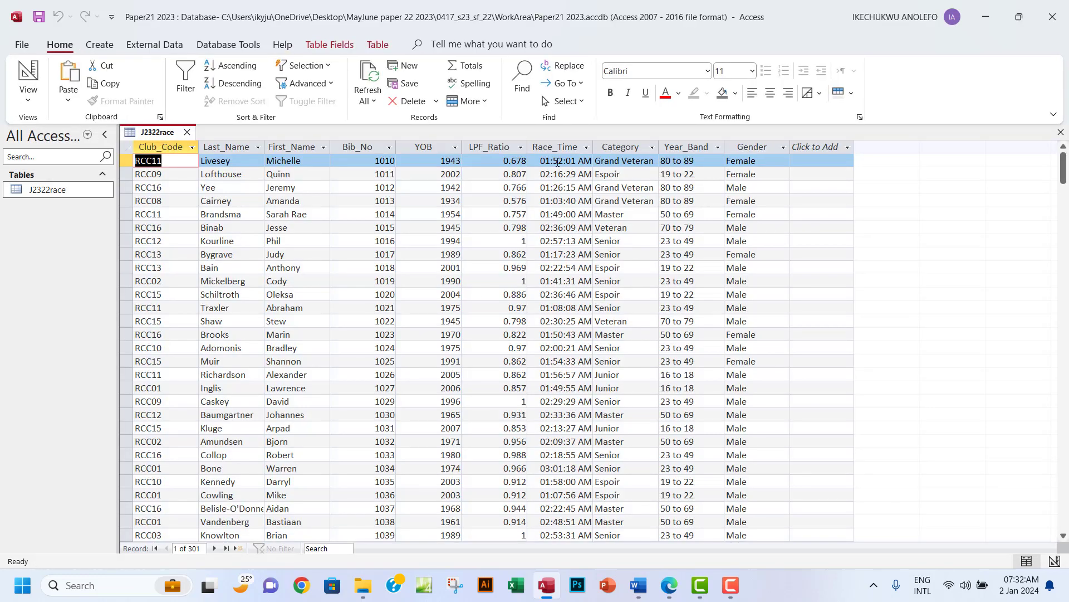
# Inspect LPF_Ratio values such as 0.678, 0.97 and 1 across the records.
pyautogui.click(499, 146)
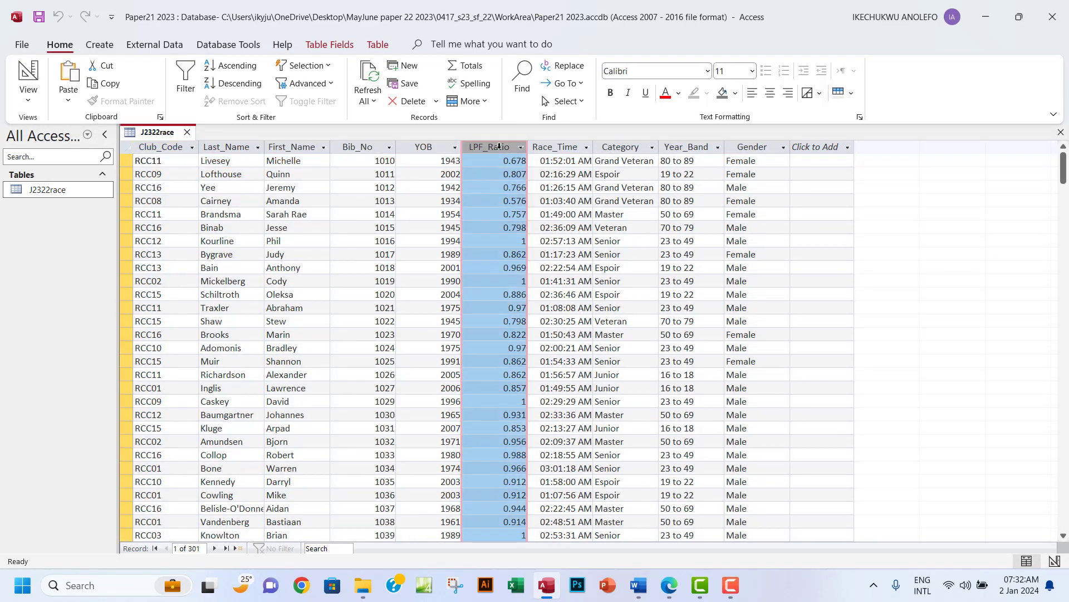
pyautogui.click(513, 242)
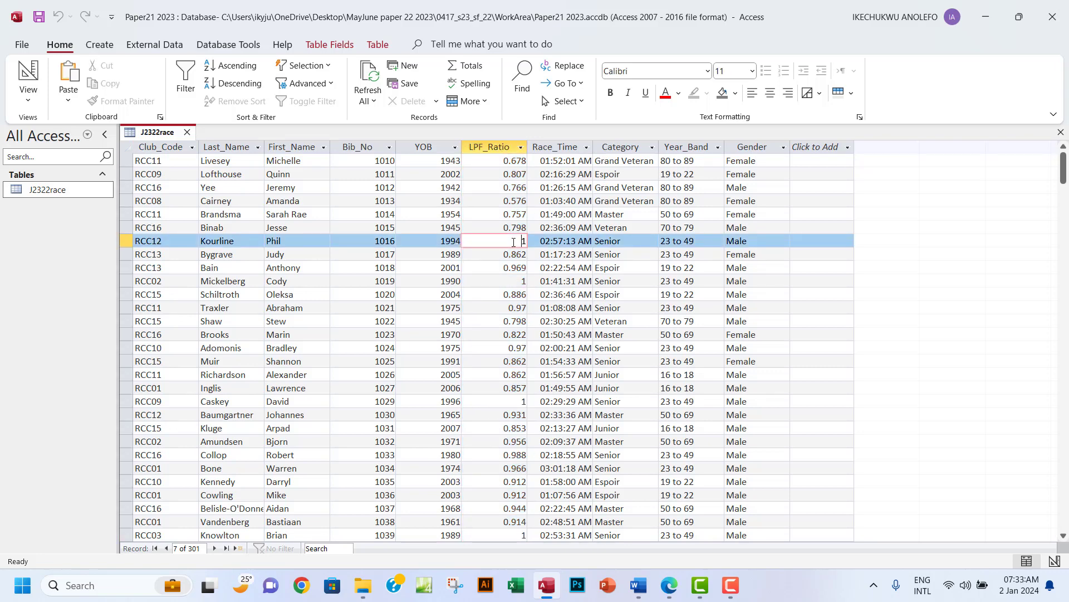
pyautogui.click(517, 282)
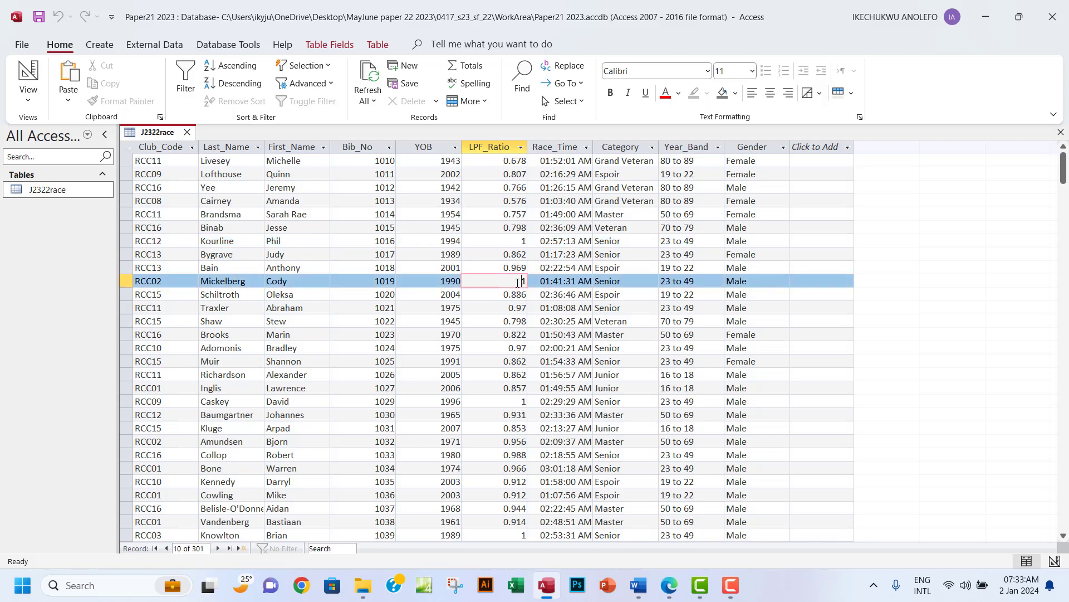
pyautogui.click(505, 349)
pyautogui.moveTo(504, 348); pyautogui.dragTo(529, 349)
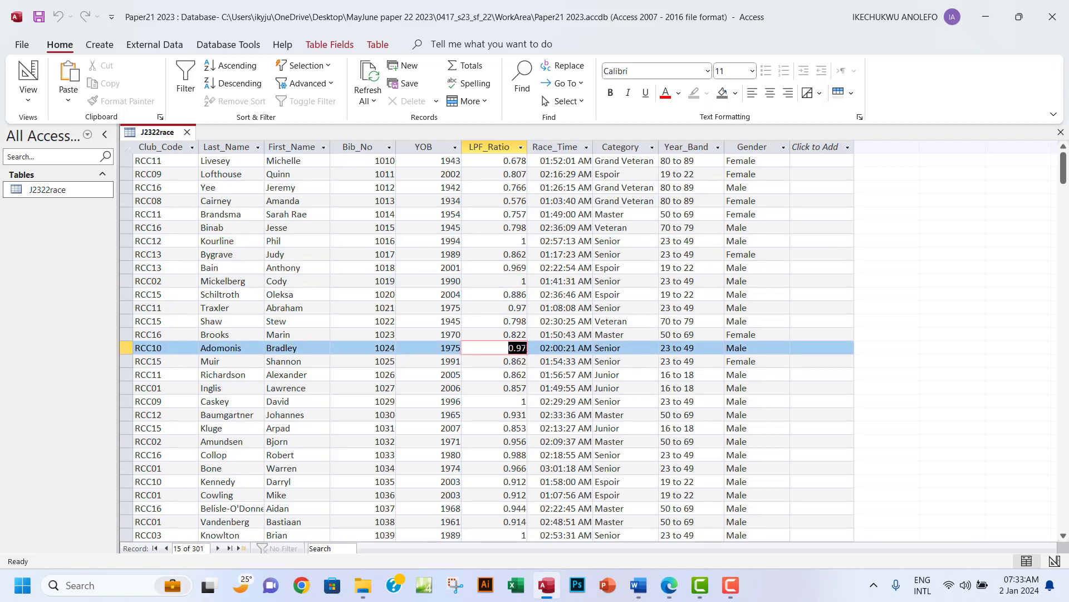
pyautogui.scroll(-6, 510, 413)
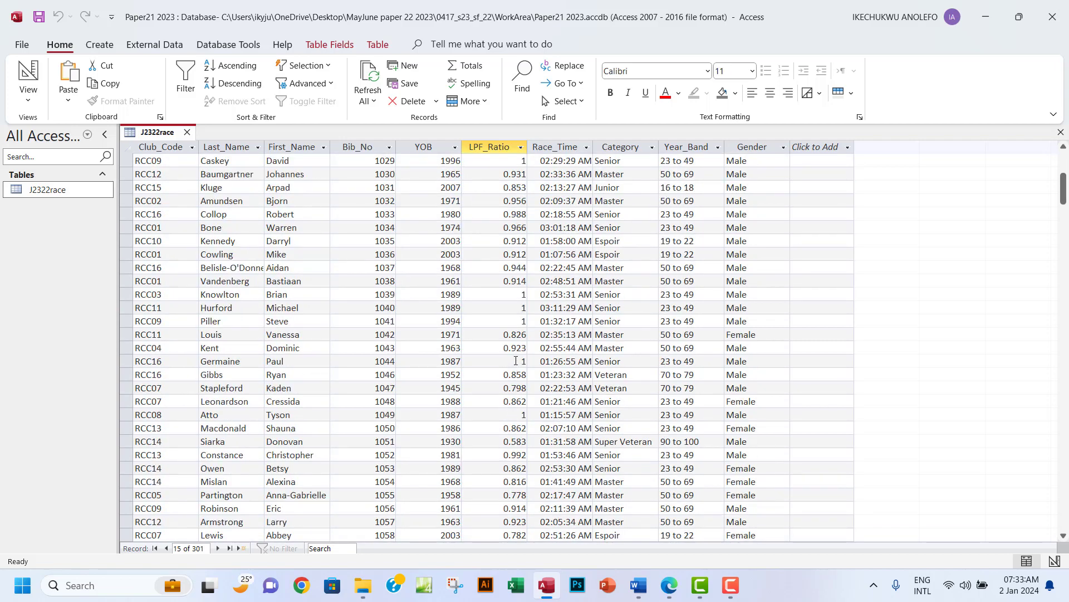
pyautogui.moveTo(515, 363); pyautogui.dragTo(530, 362)
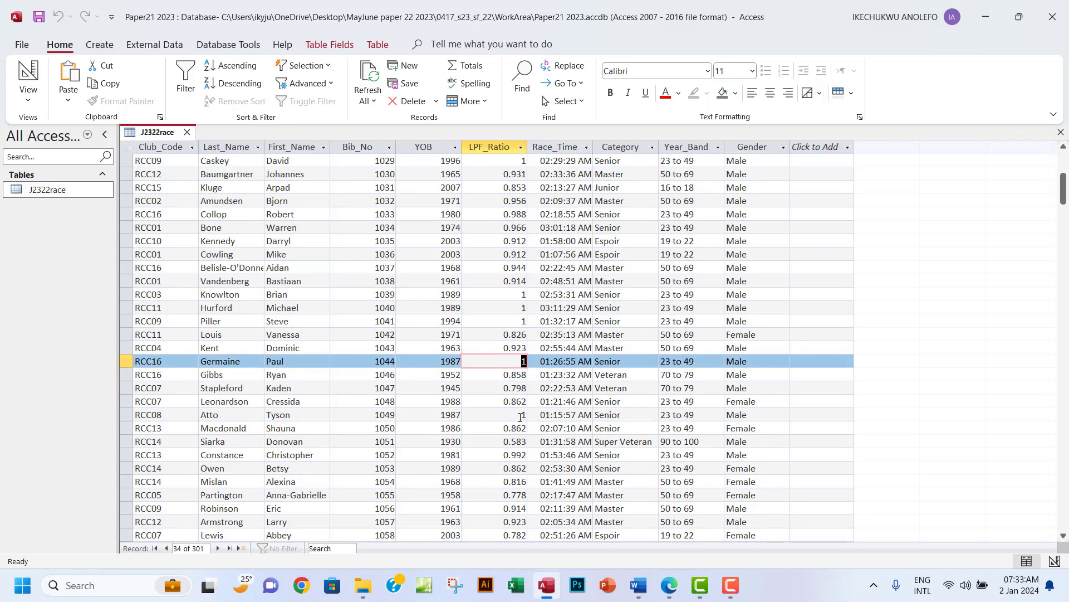
pyautogui.moveTo(517, 415); pyautogui.dragTo(529, 415)
pyautogui.scroll(-3, 515, 422)
pyautogui.scroll(-1, 515, 422)
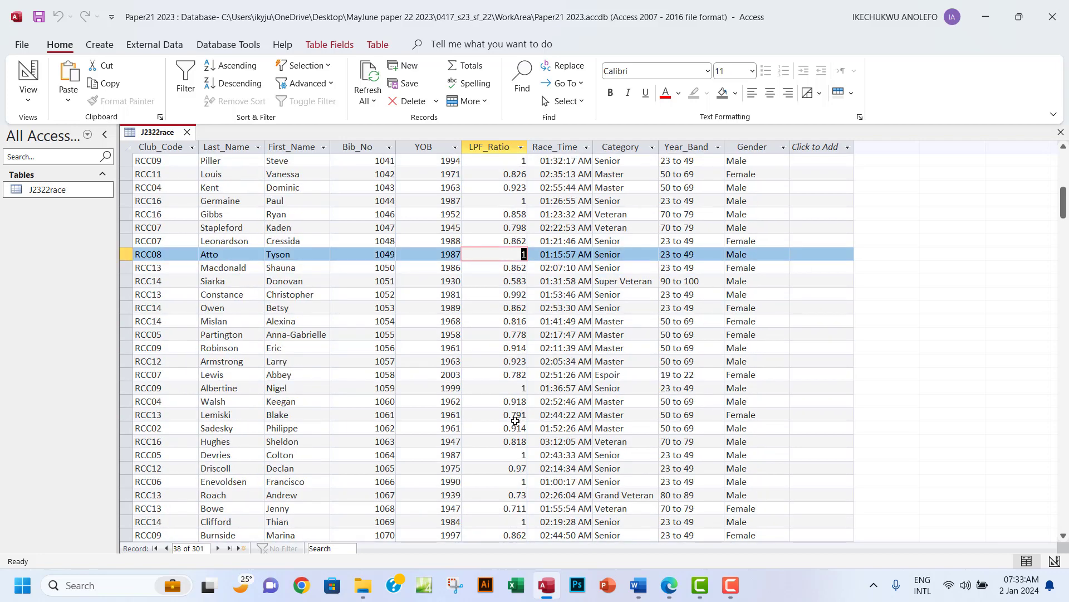
pyautogui.scroll(-2, 509, 412)
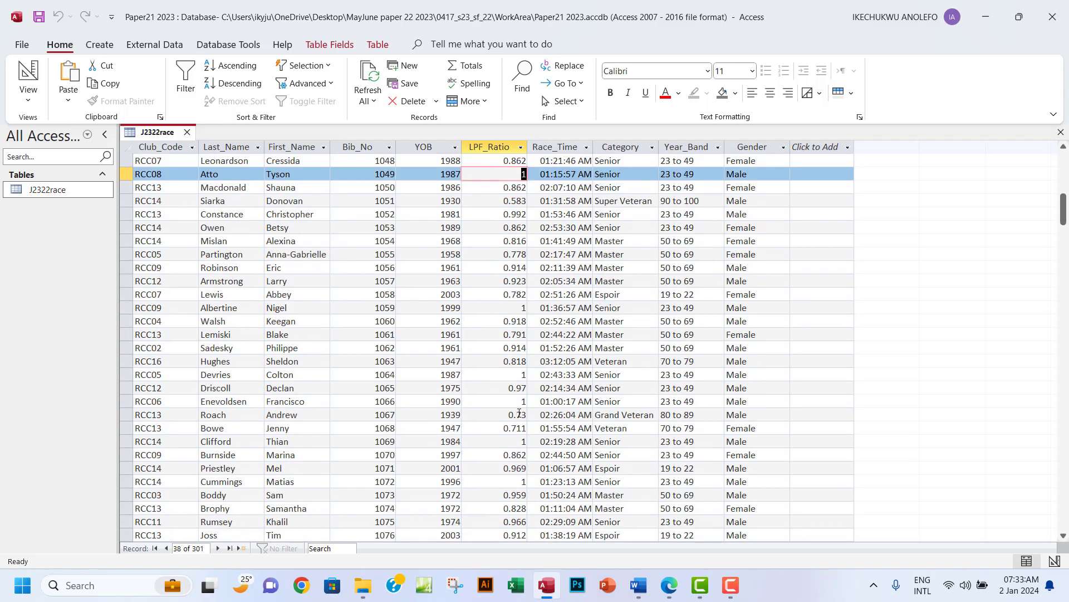
pyautogui.click(32, 101)
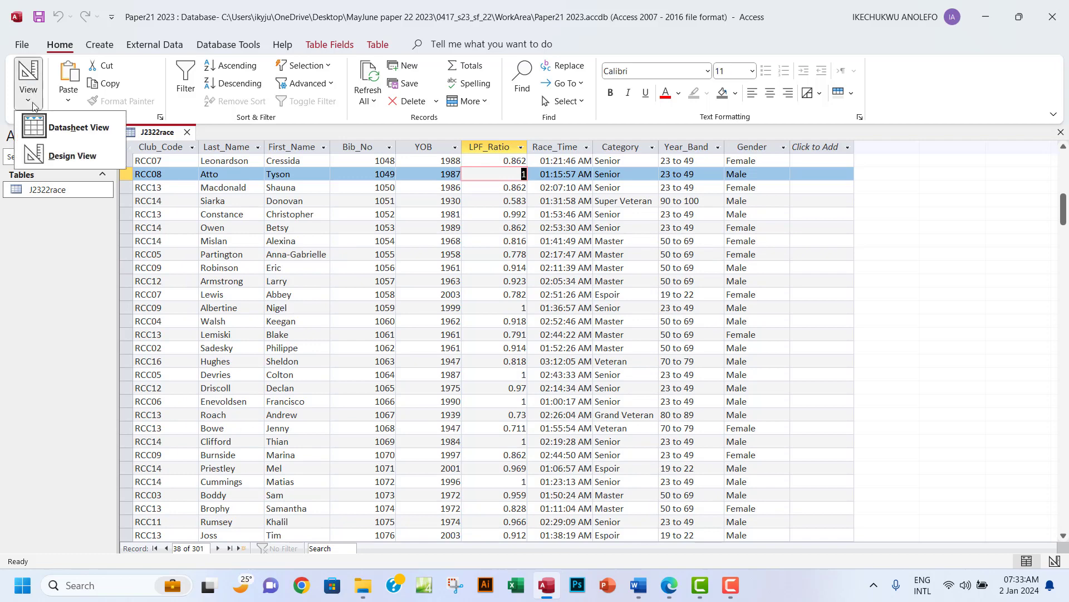
# Give LPF_Ratio the Fixed number format and save the table in Datasheet View.
pyautogui.click(62, 157)
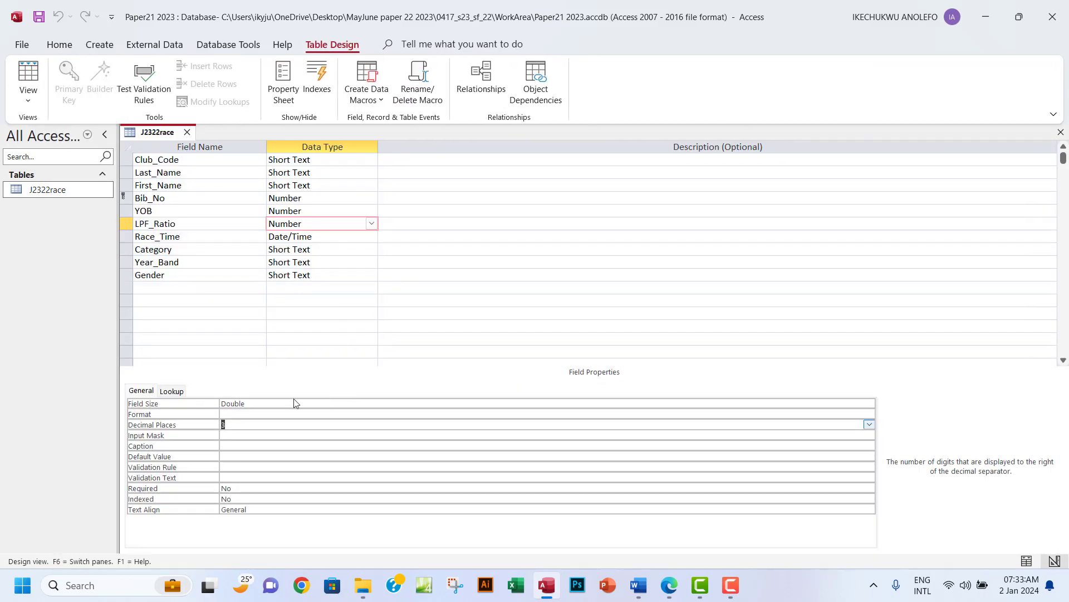
pyautogui.click(405, 414)
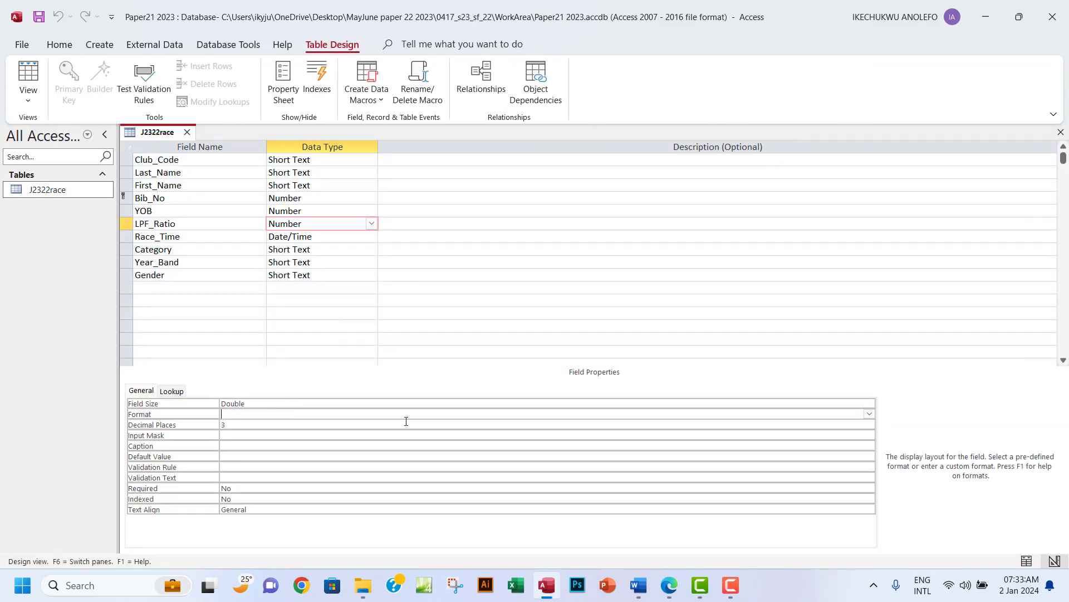
pyautogui.click(869, 415)
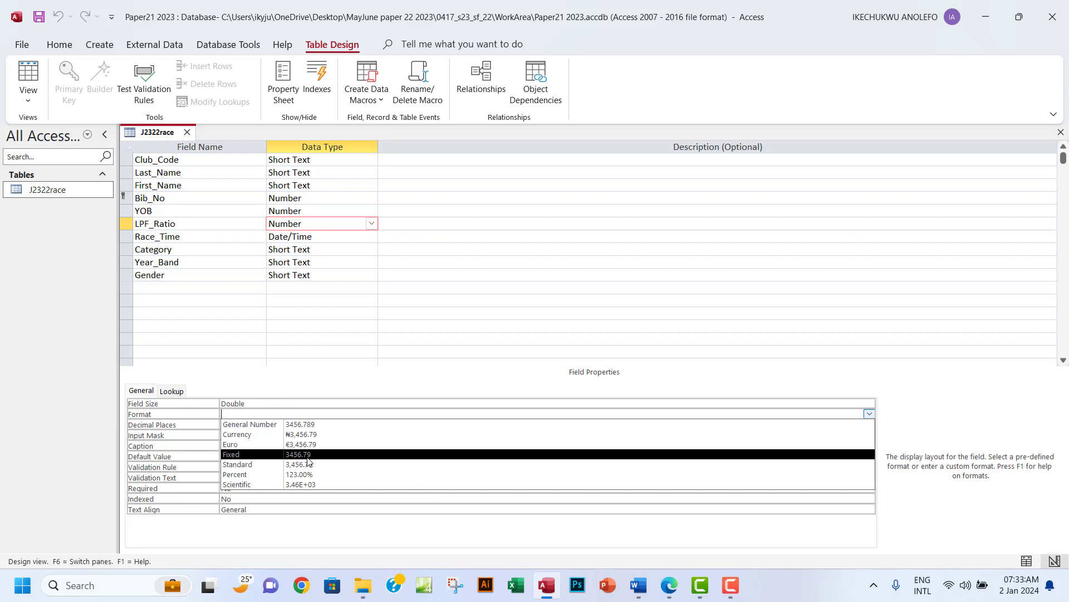
pyautogui.click(236, 458)
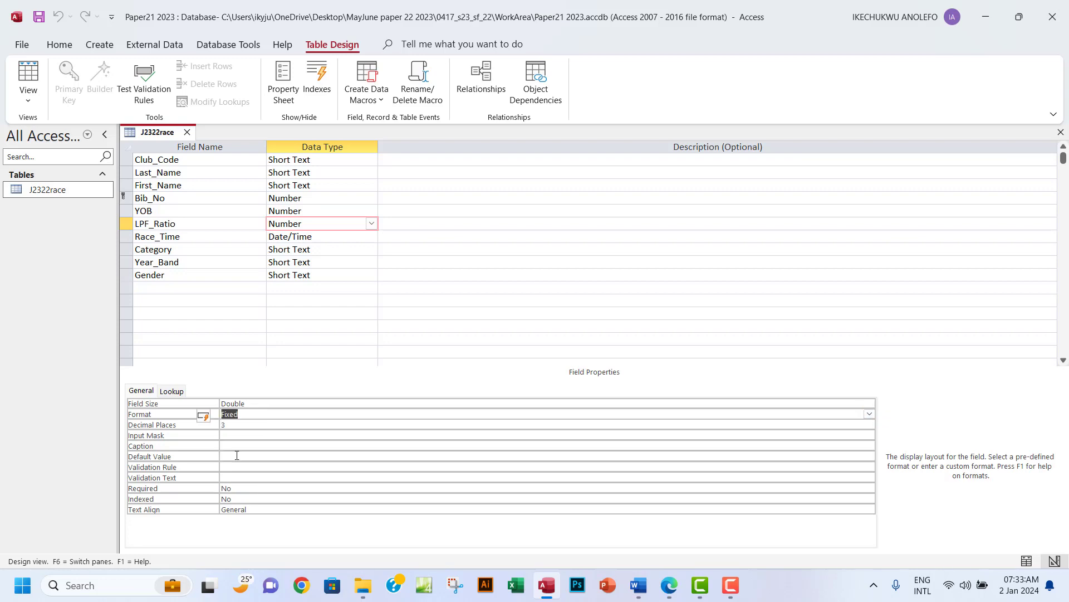
pyautogui.click(28, 103)
pyautogui.click(67, 129)
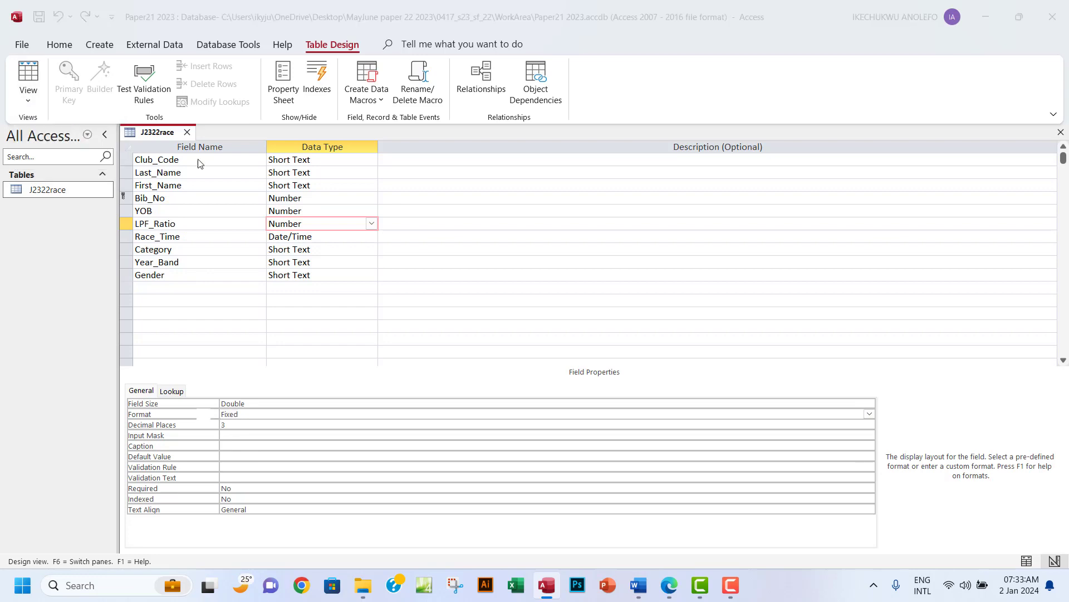
pyautogui.click(513, 333)
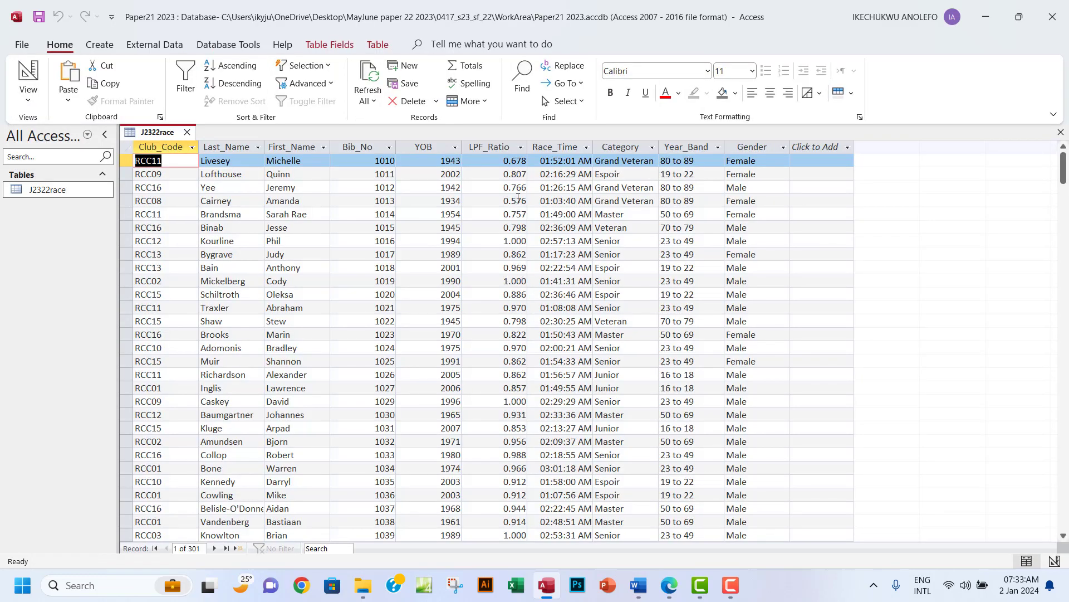
# Check the LPF_Ratio column now shows values like 1.000 and 0.970.
pyautogui.click(507, 150)
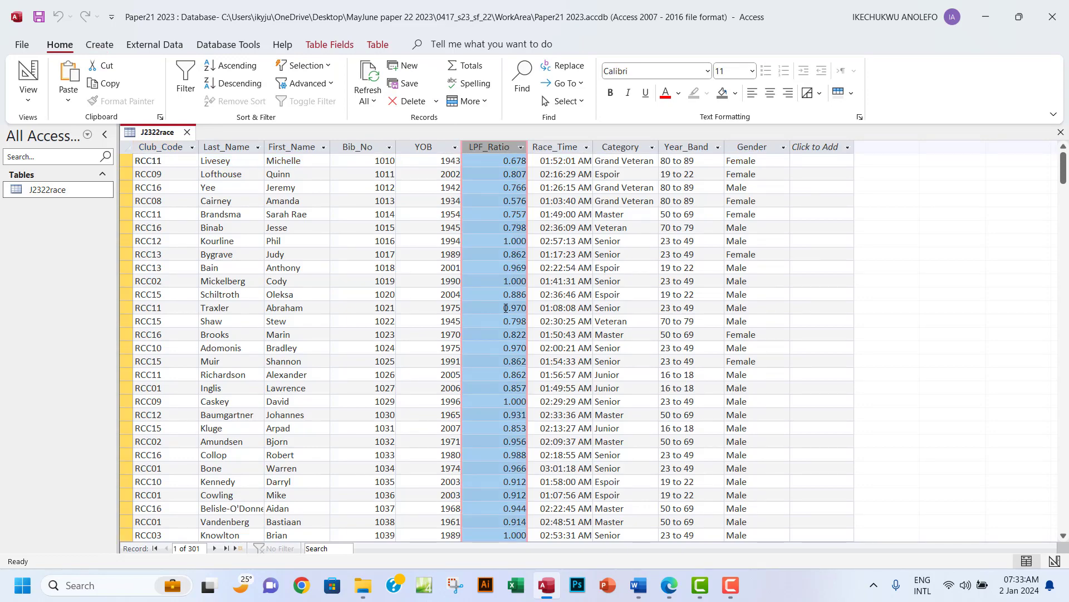
pyautogui.scroll(-18, 506, 307)
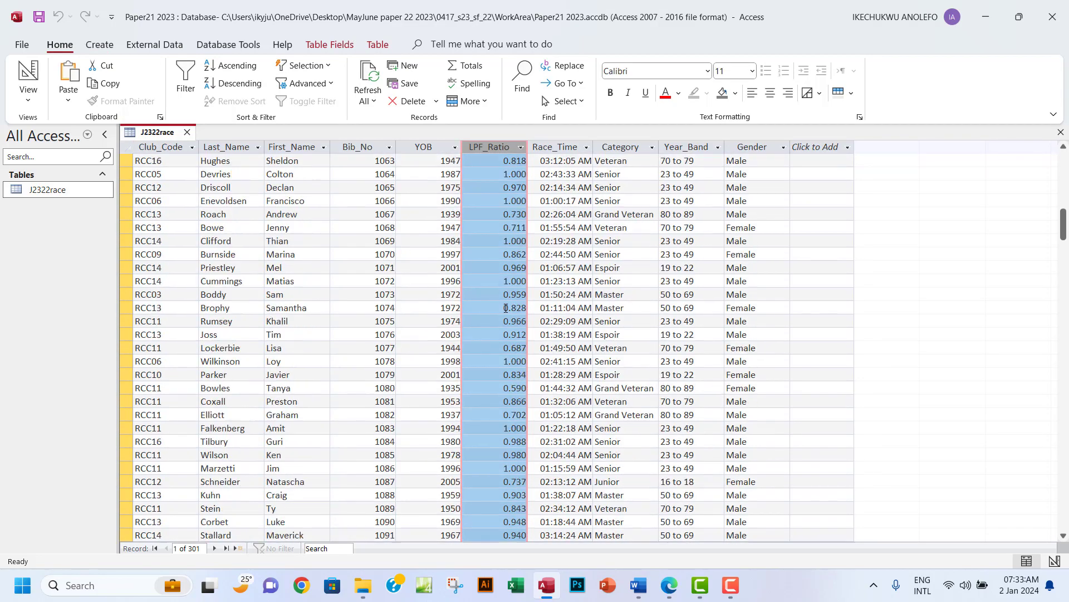
pyautogui.scroll(-9, 506, 307)
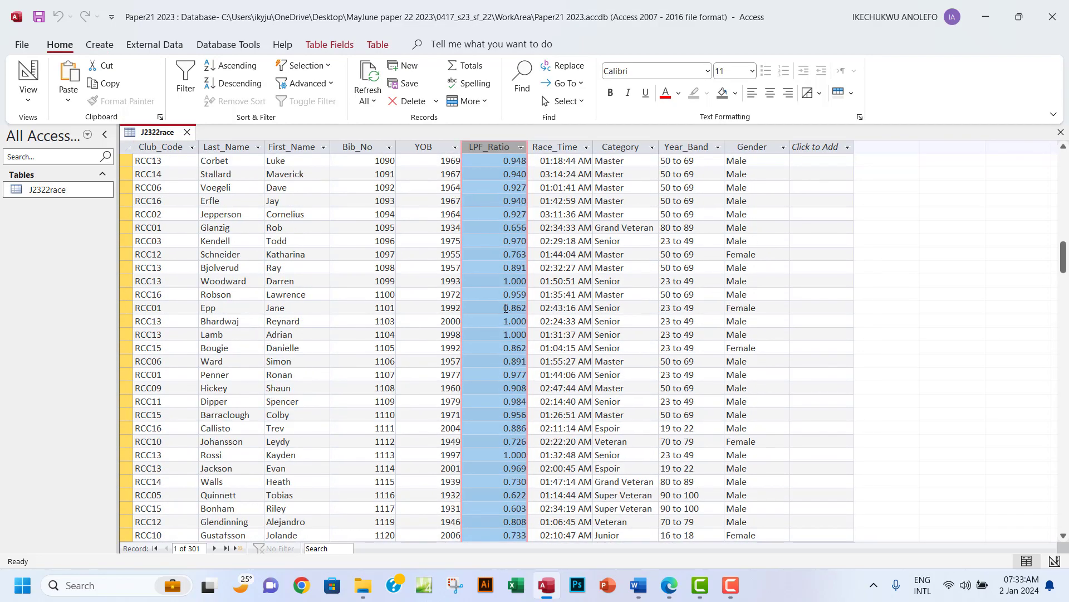
pyautogui.scroll(-7, 505, 307)
pyautogui.scroll(5, 506, 307)
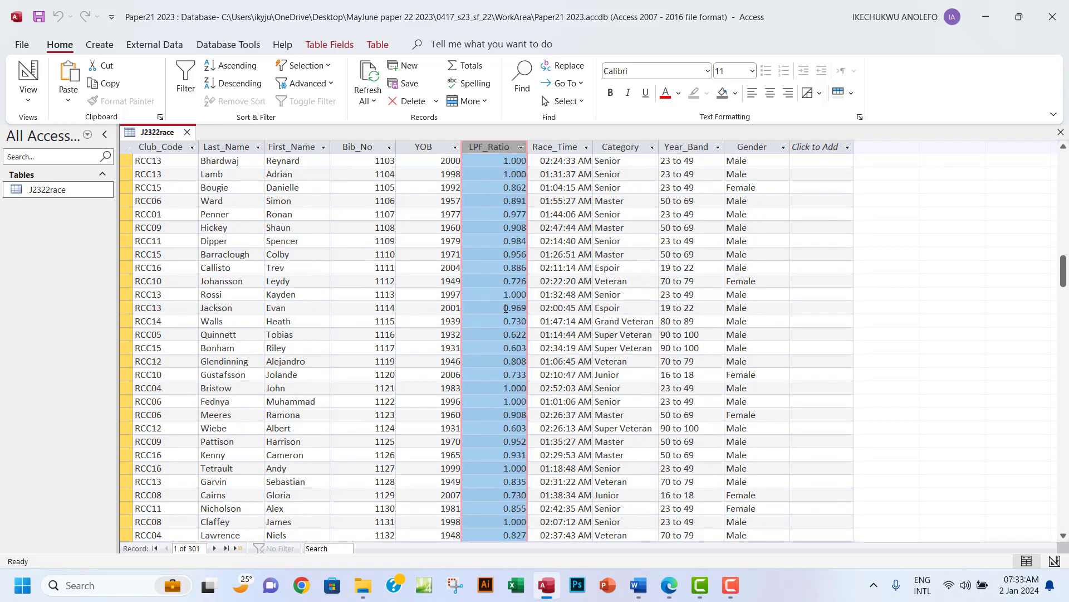
pyautogui.moveTo(1063, 271); pyautogui.dragTo(1063, 137)
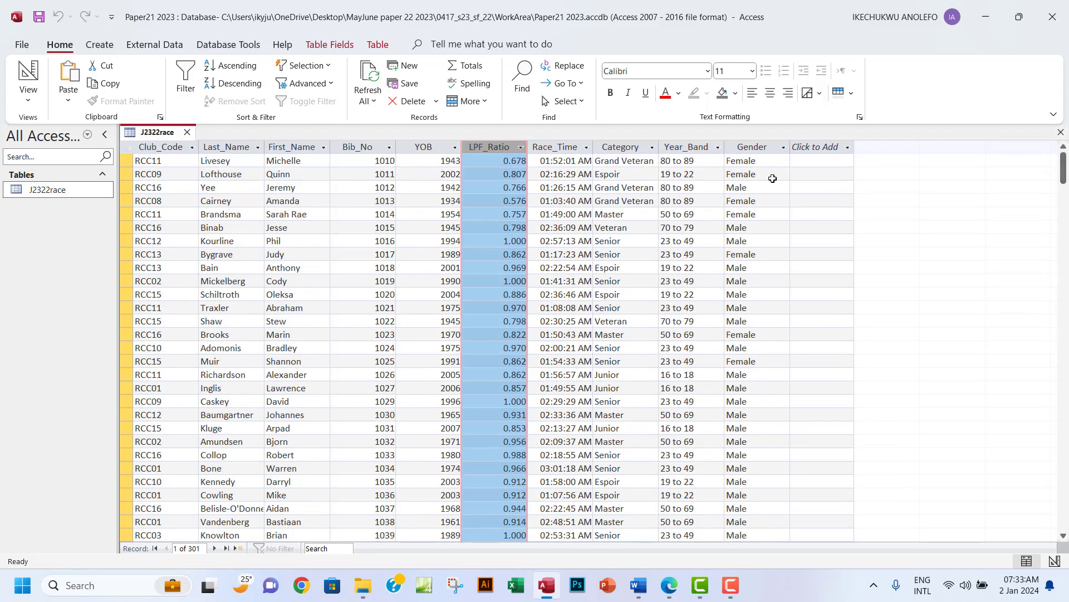
pyautogui.click(501, 174)
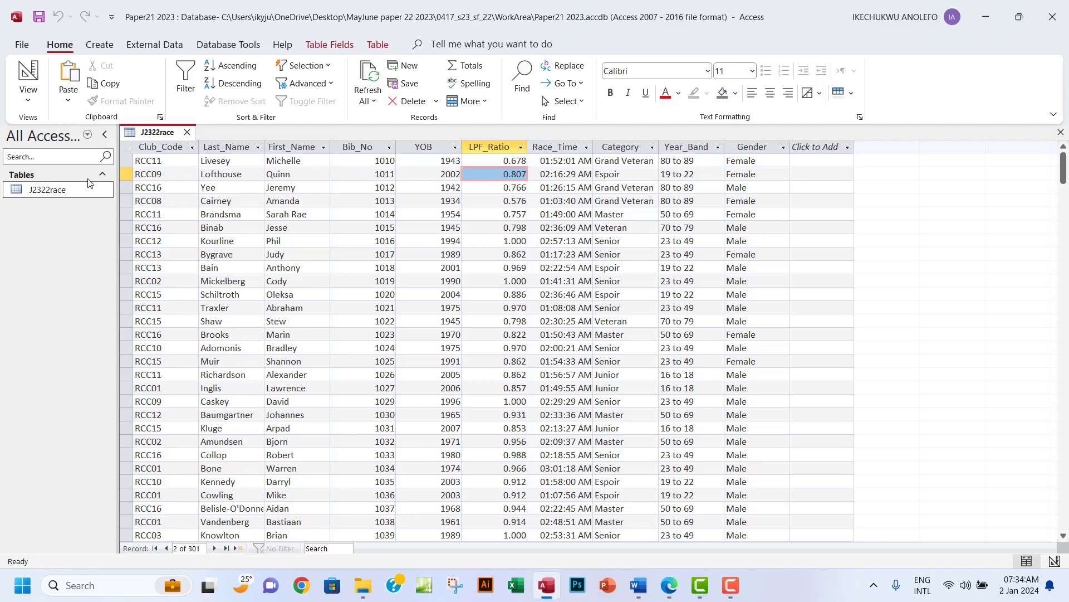
pyautogui.click(28, 100)
# Compare the Race_Time field with the exam paper, then show J2322race's records in Datasheet View.
pyautogui.click(57, 157)
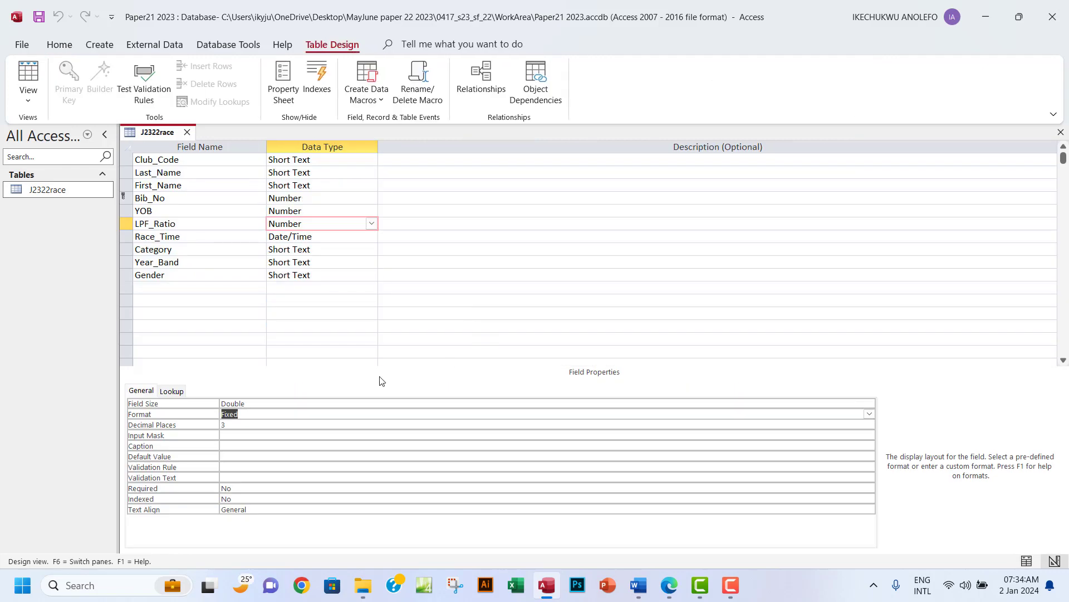
pyautogui.click(665, 596)
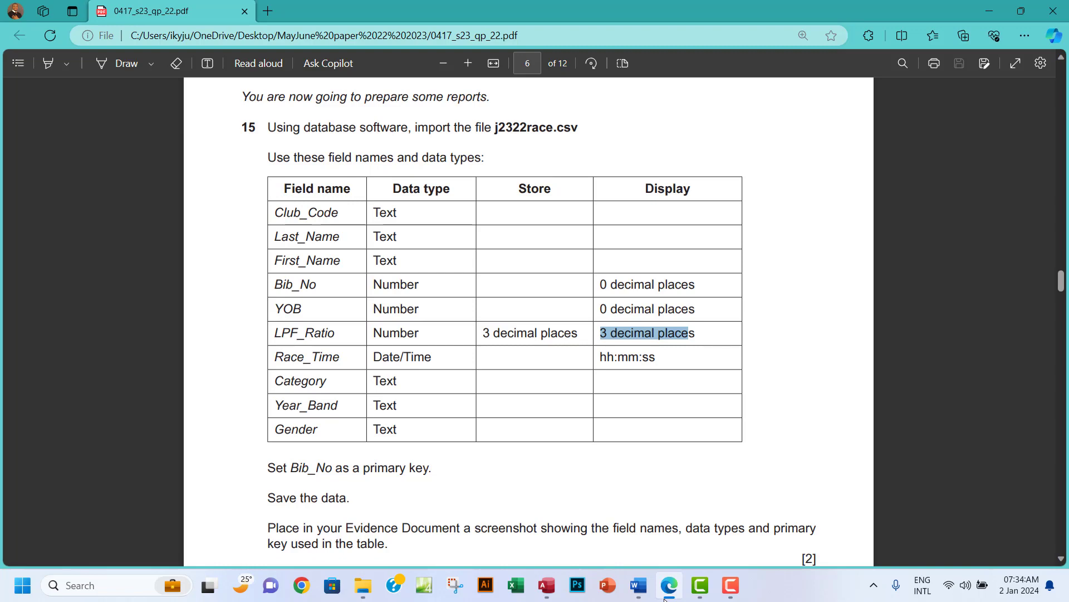
pyautogui.click(665, 599)
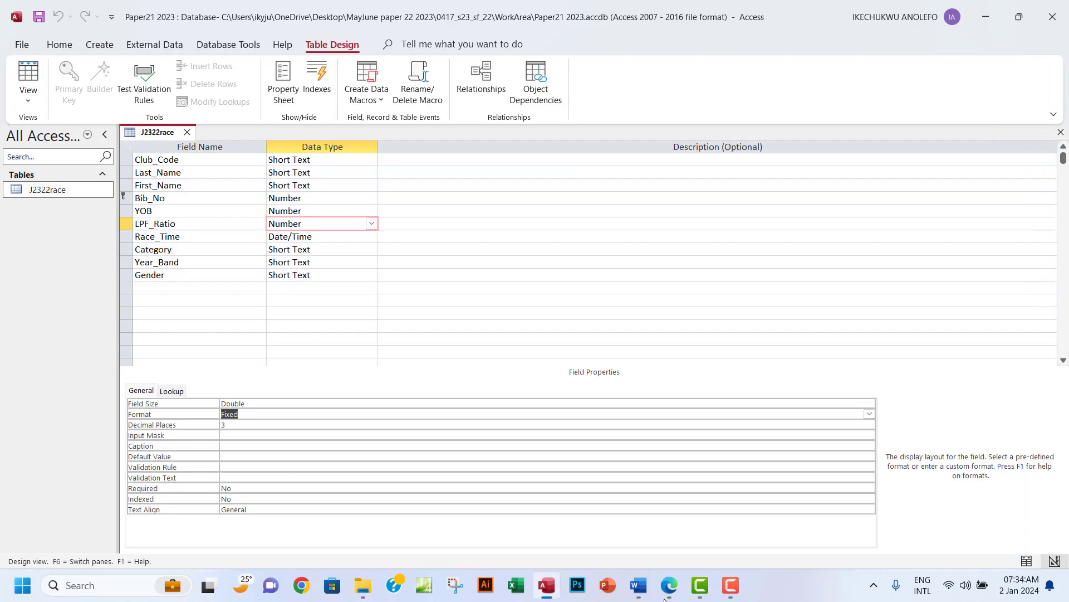
pyautogui.click(325, 235)
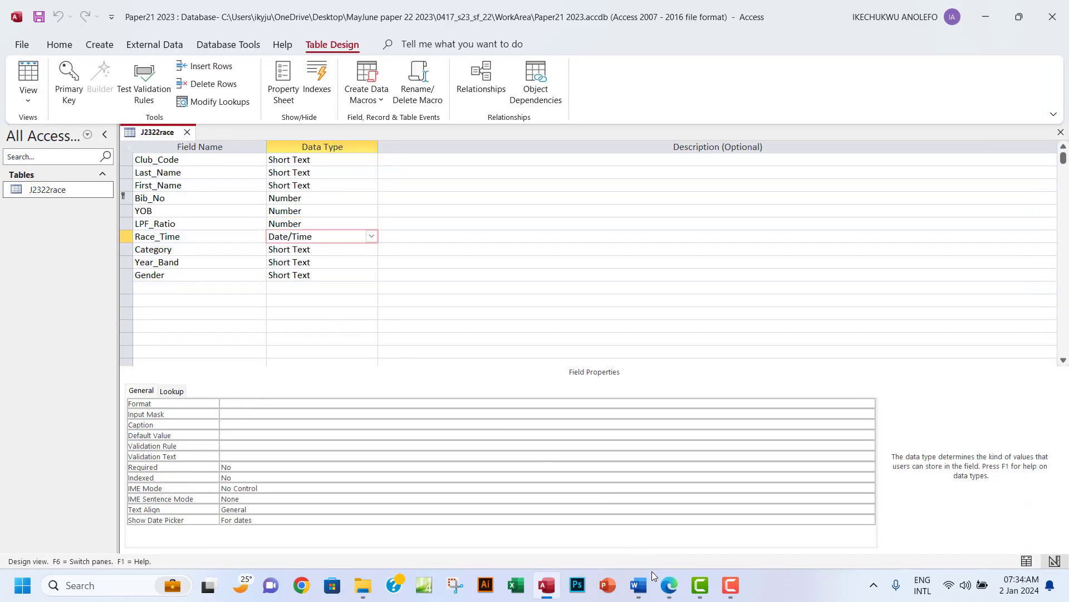
pyautogui.click(669, 588)
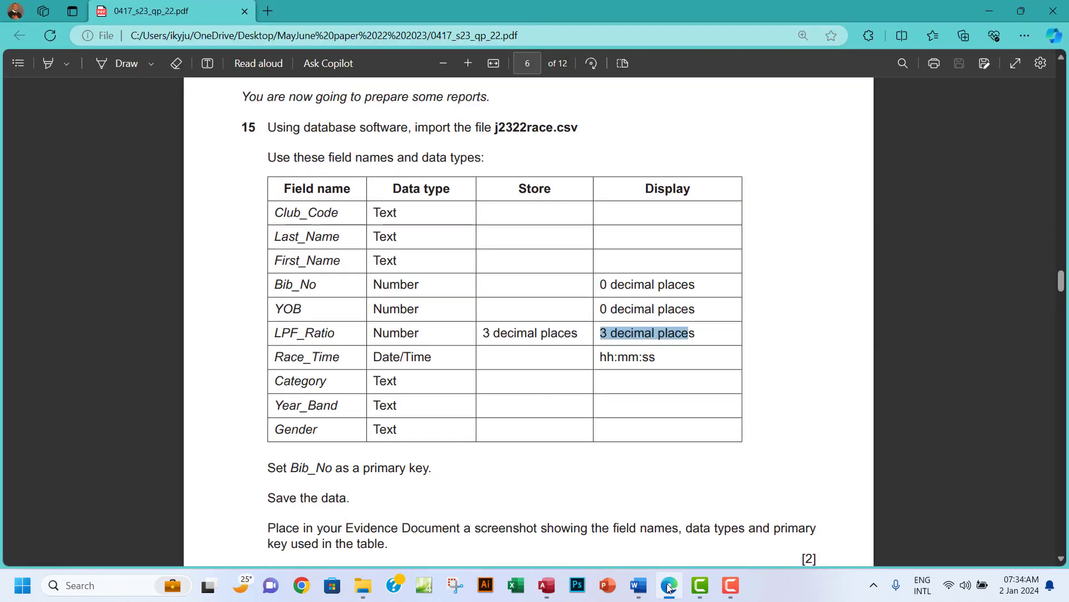
pyautogui.click(669, 588)
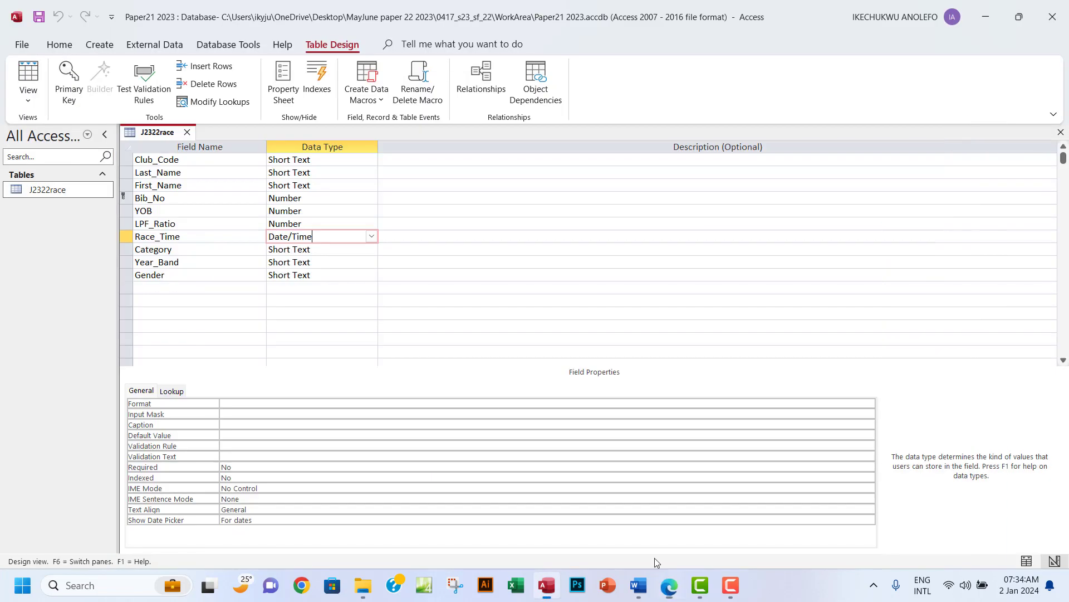
pyautogui.click(28, 102)
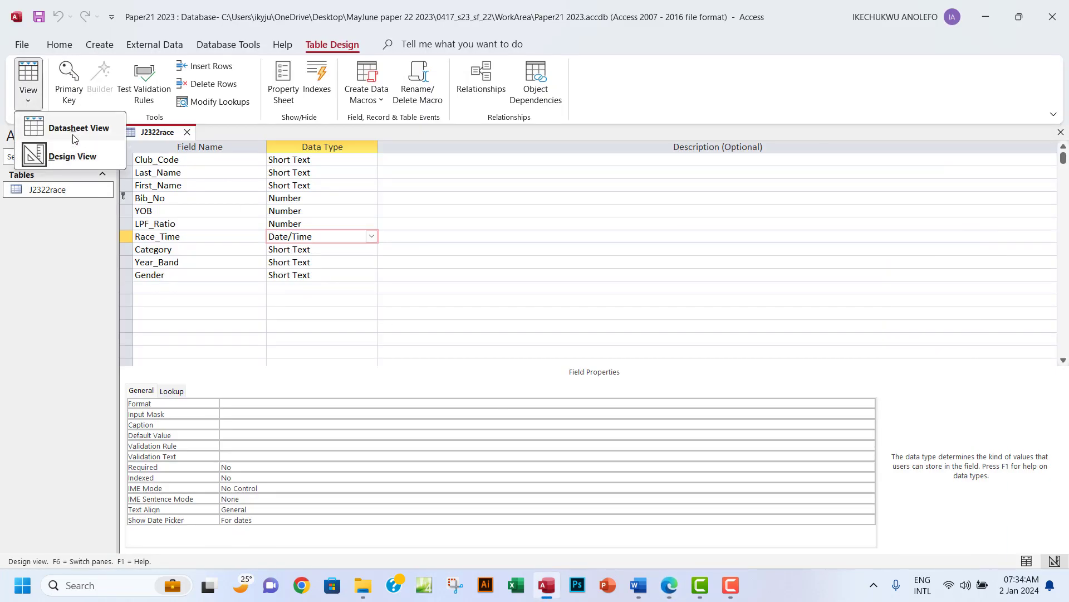
pyautogui.click(75, 129)
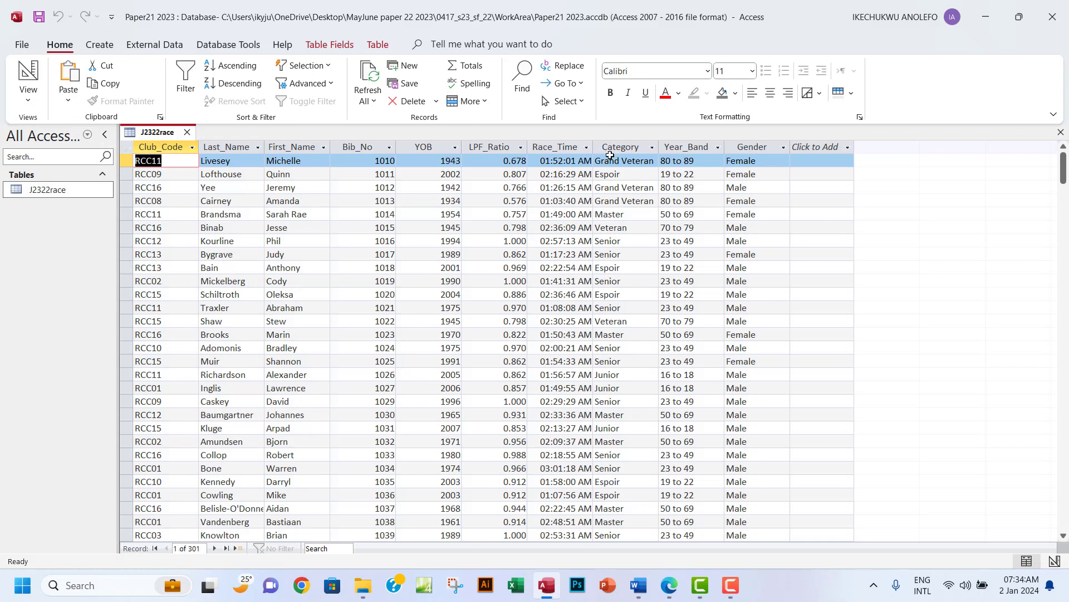
# Inspect Race_Time values such as 01:52:01 AM, then switch J2322race back to Design View.
pyautogui.click(563, 147)
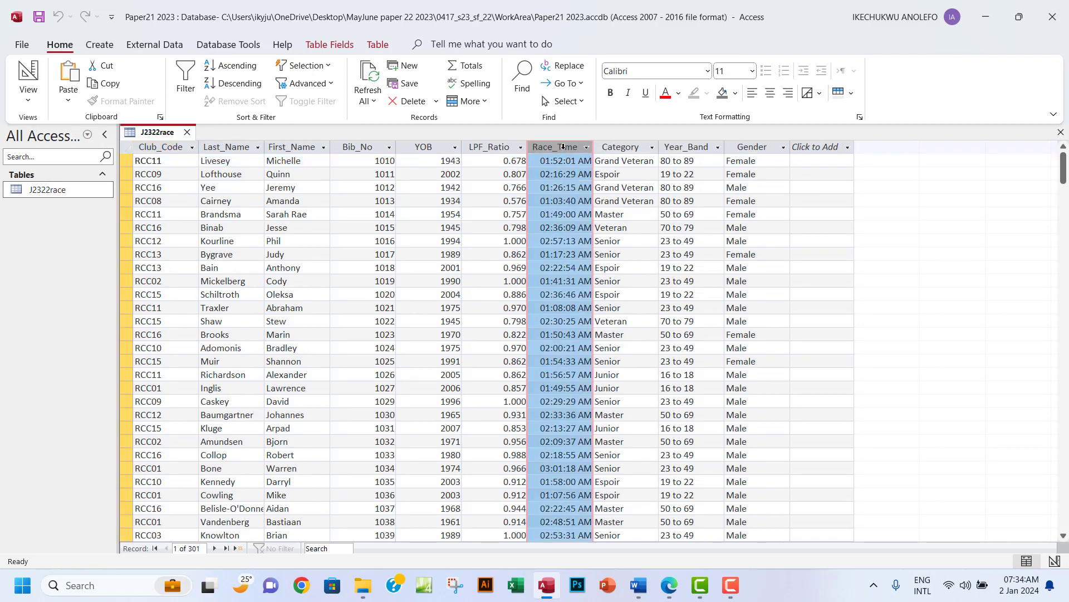
pyautogui.click(586, 163)
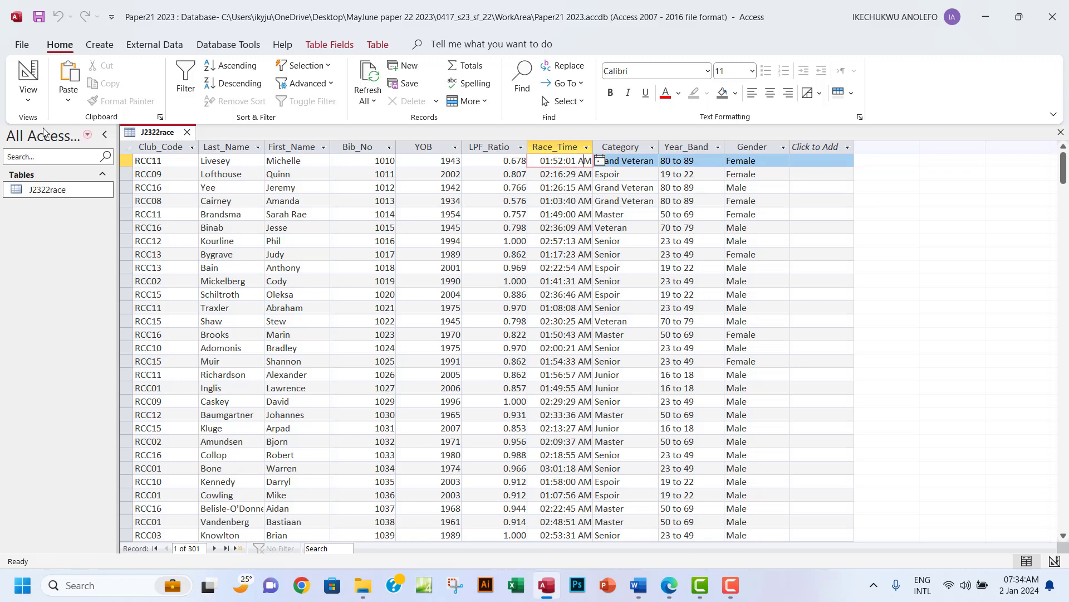
pyautogui.click(27, 101)
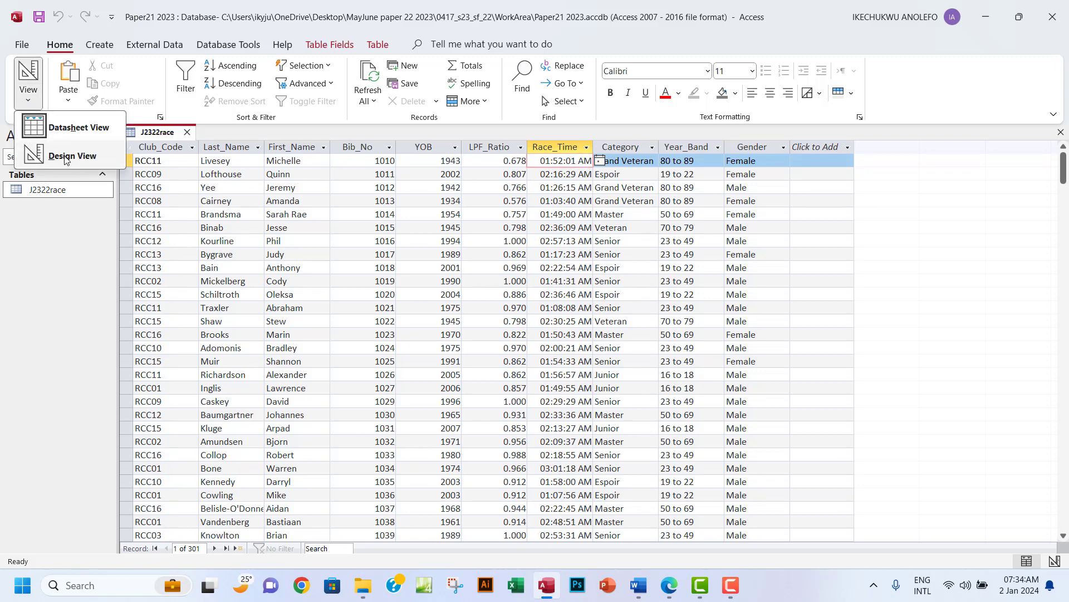
pyautogui.click(65, 157)
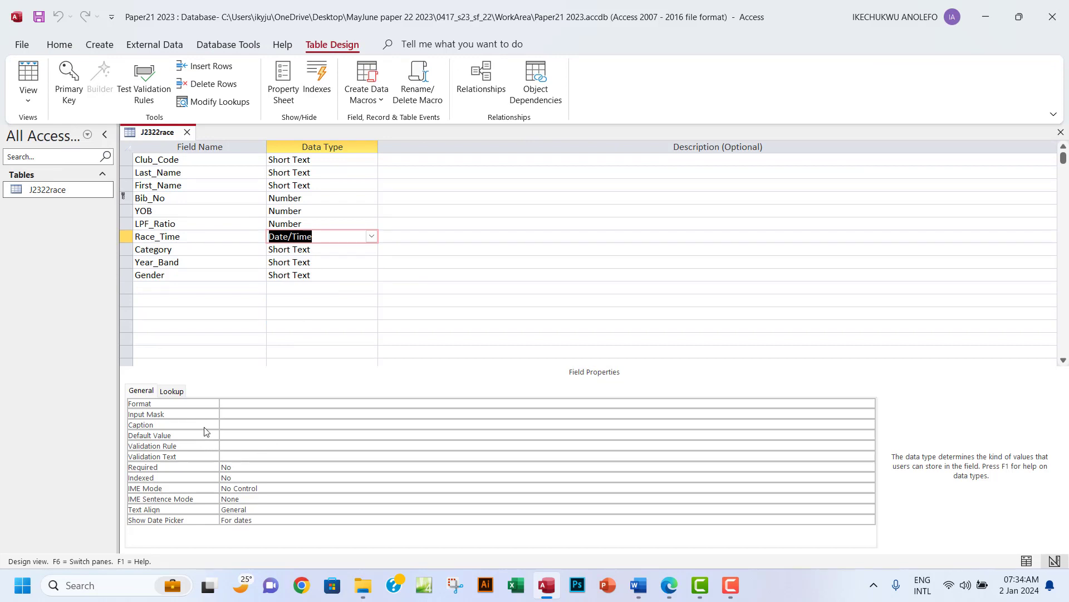
# Give Race_Time the custom format hh:nn:ss and view records showing times like 01:52:01.
pyautogui.click(337, 249)
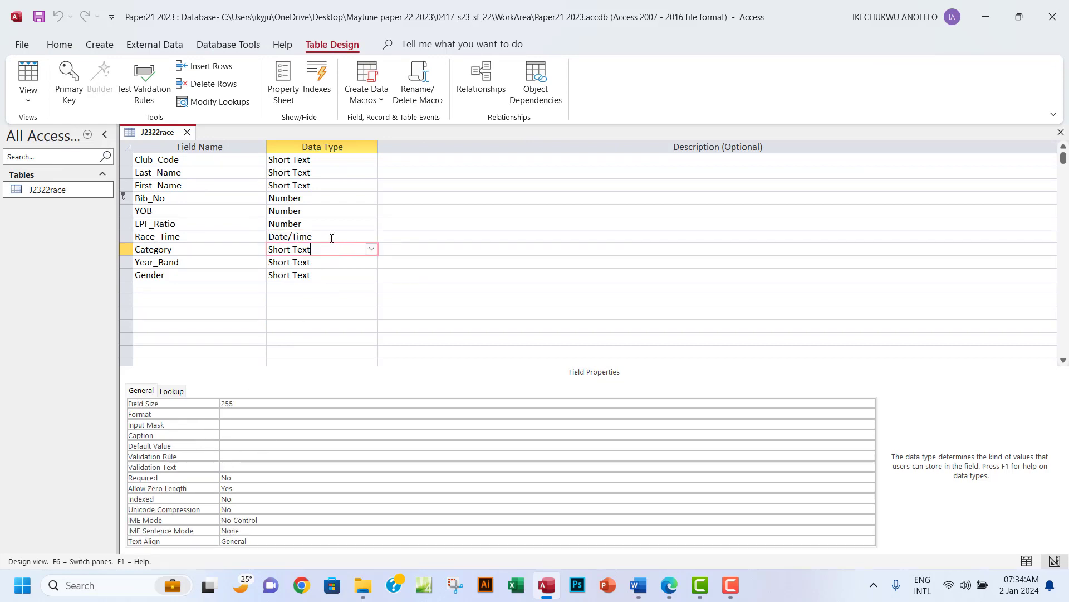
pyautogui.click(314, 240)
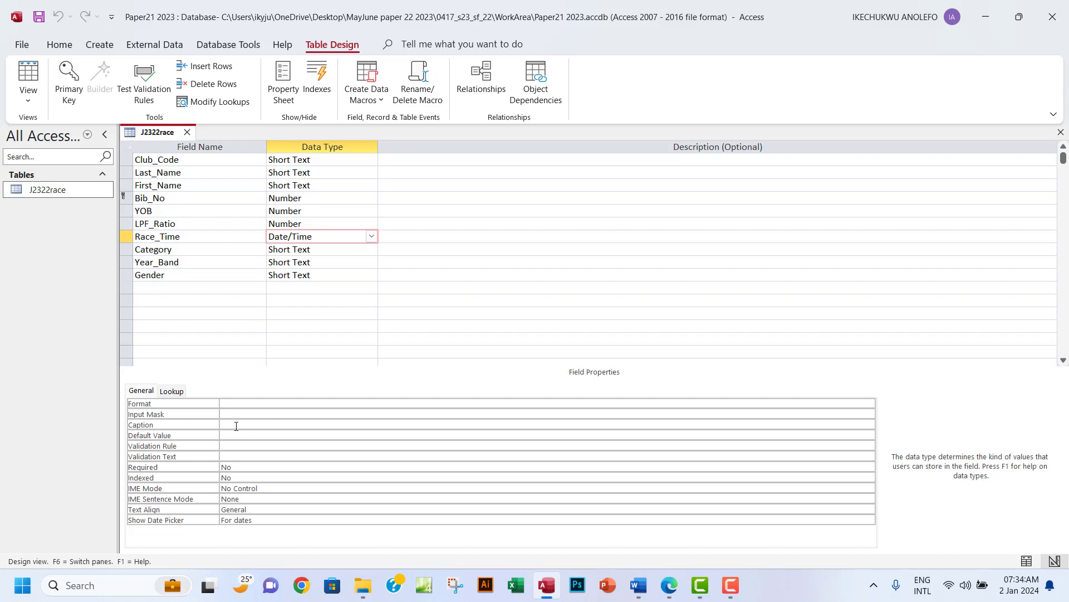
pyautogui.click(242, 406)
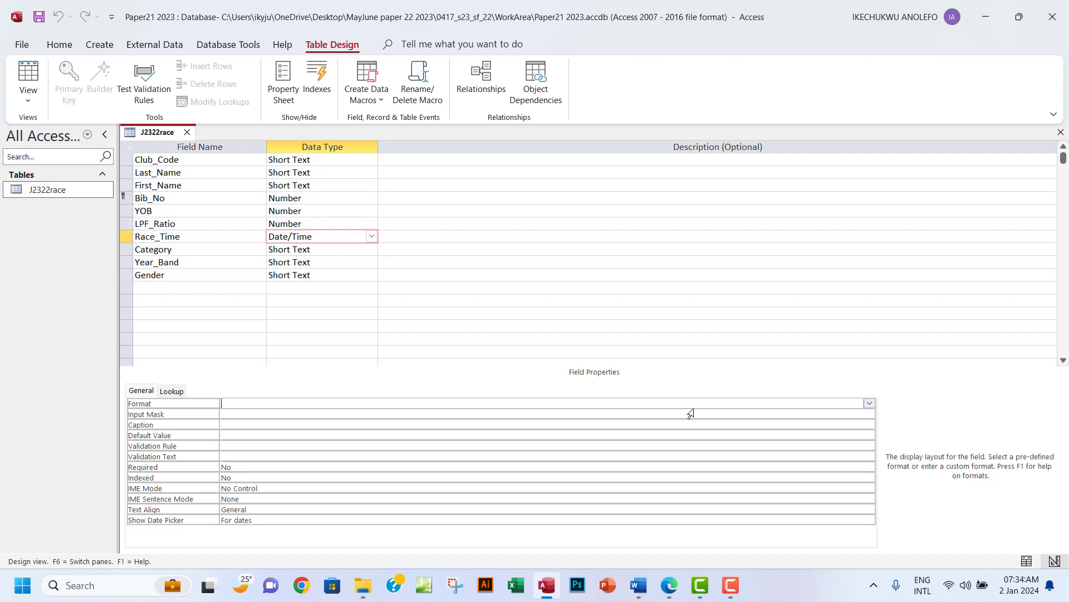
pyautogui.click(869, 405)
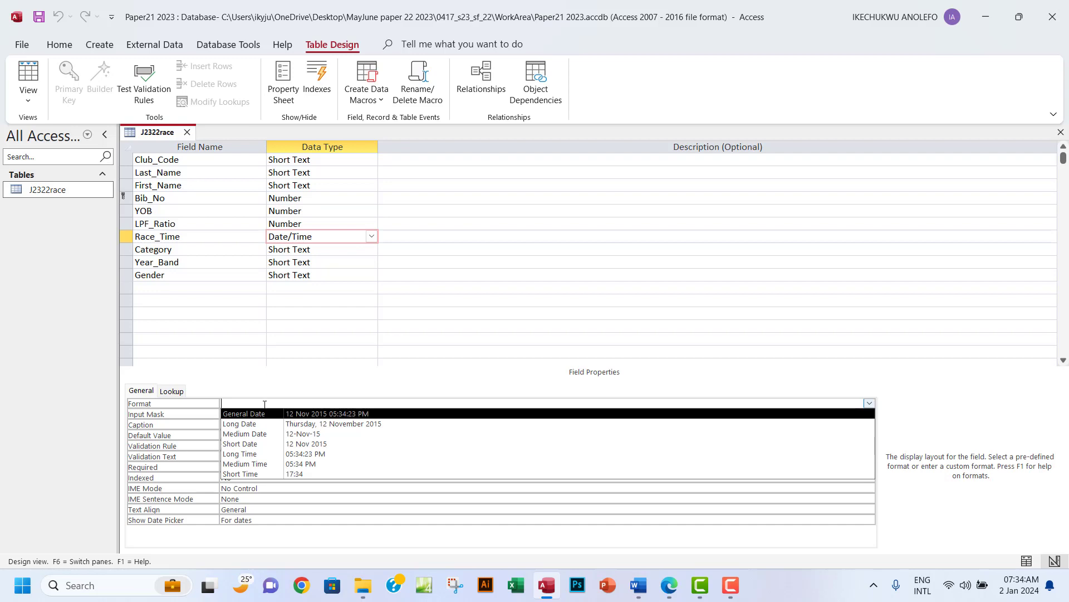
pyautogui.write('hh:mm:ss')
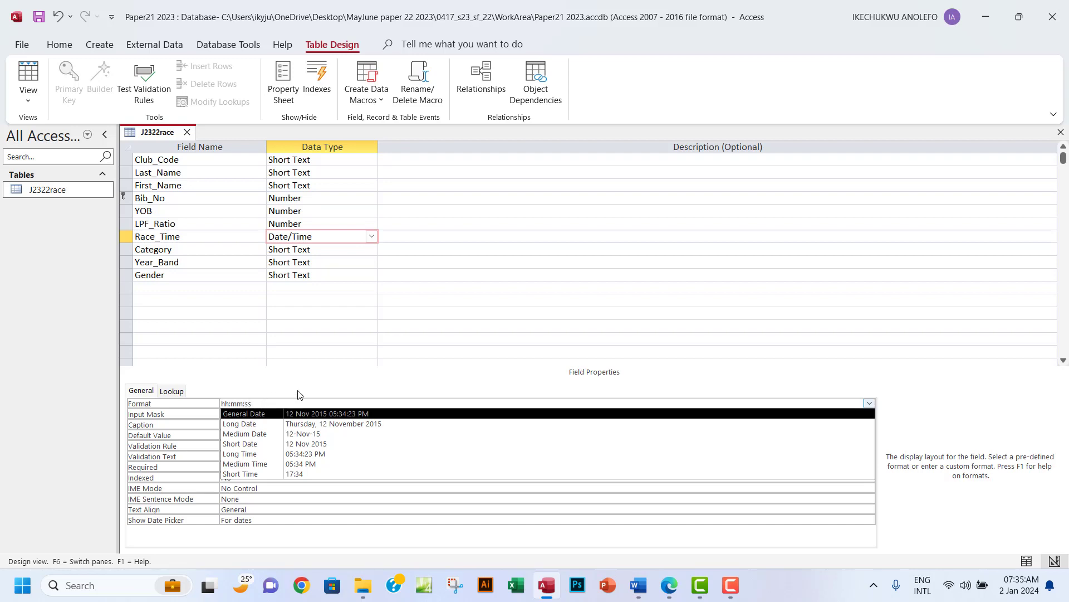
pyautogui.press('Return')
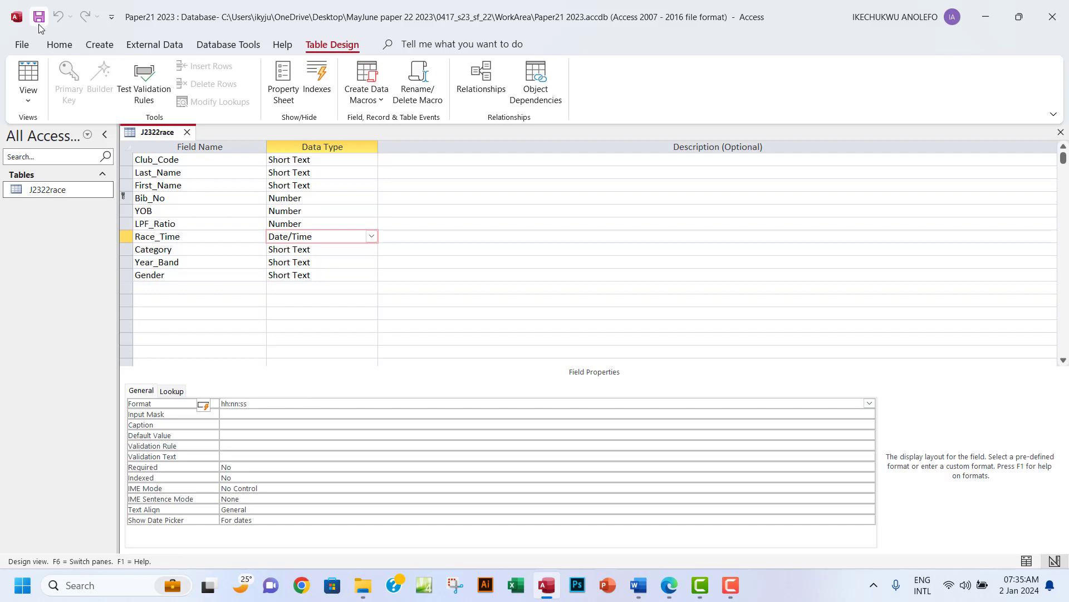
pyautogui.doubleClick(238, 405)
pyautogui.click(27, 95)
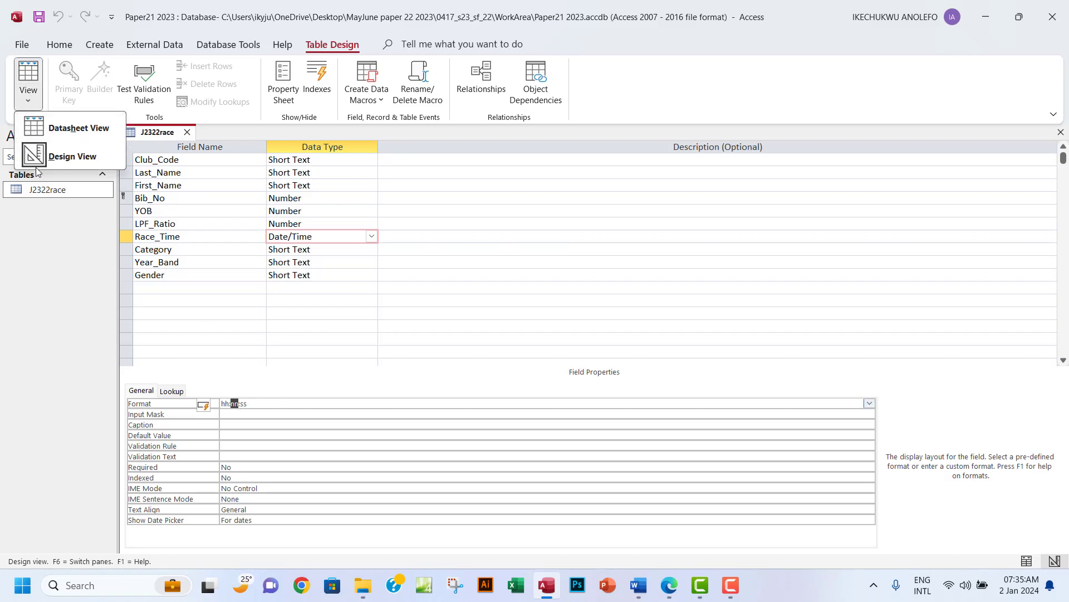
pyautogui.click(78, 128)
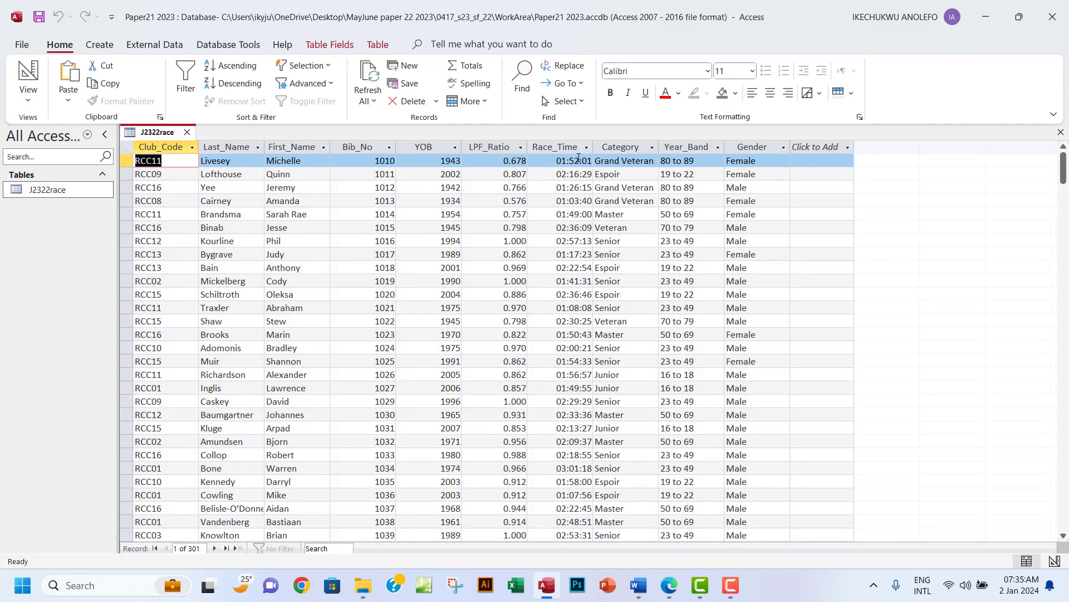
# Select the Race_Time column and return J2322race to Design View.
pyautogui.click(553, 148)
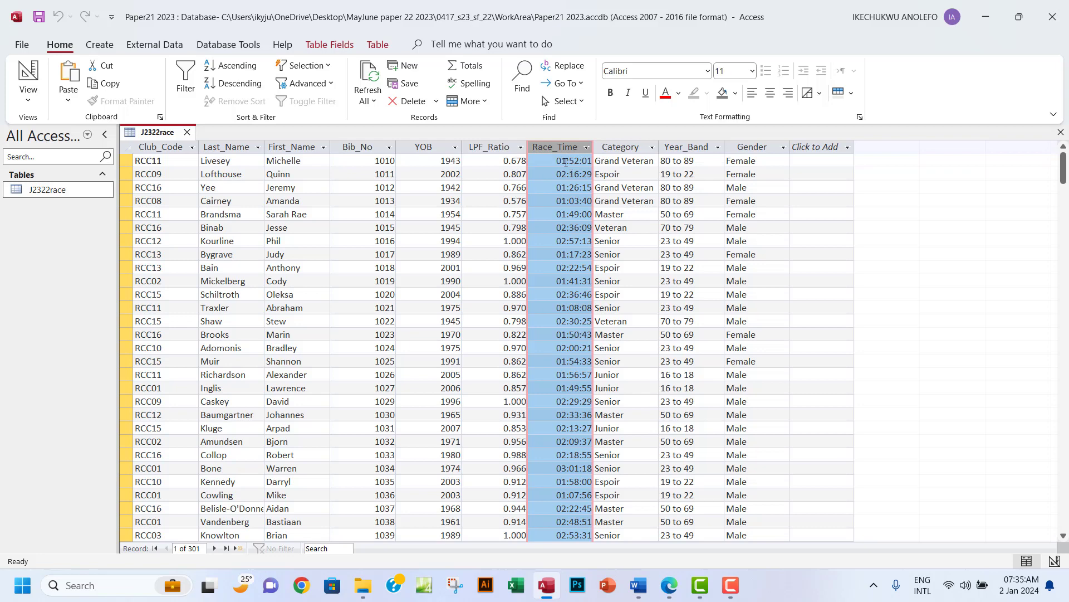
pyautogui.click(28, 94)
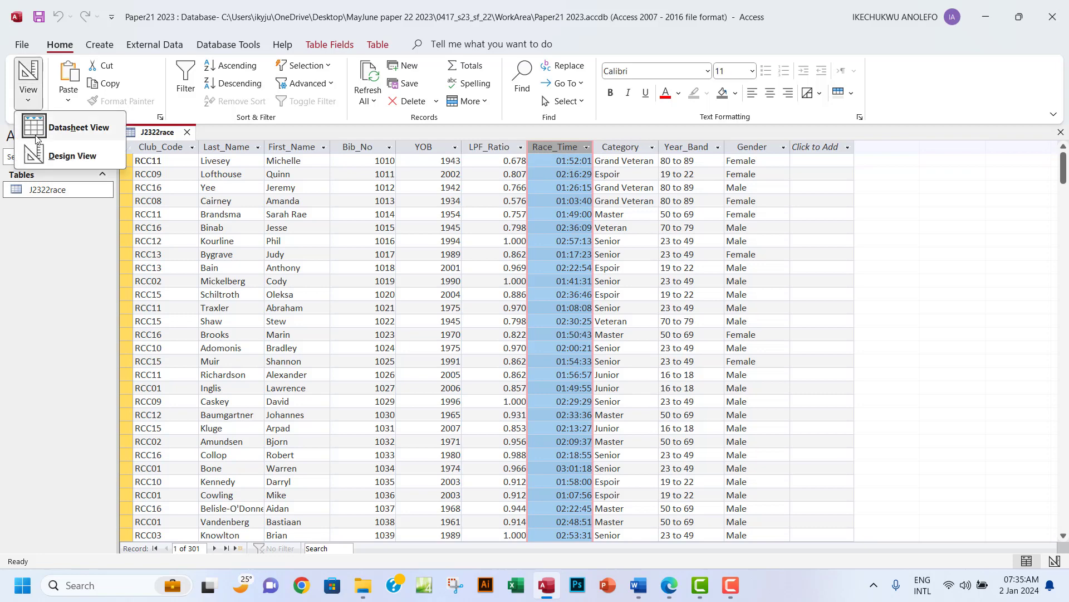
pyautogui.click(73, 161)
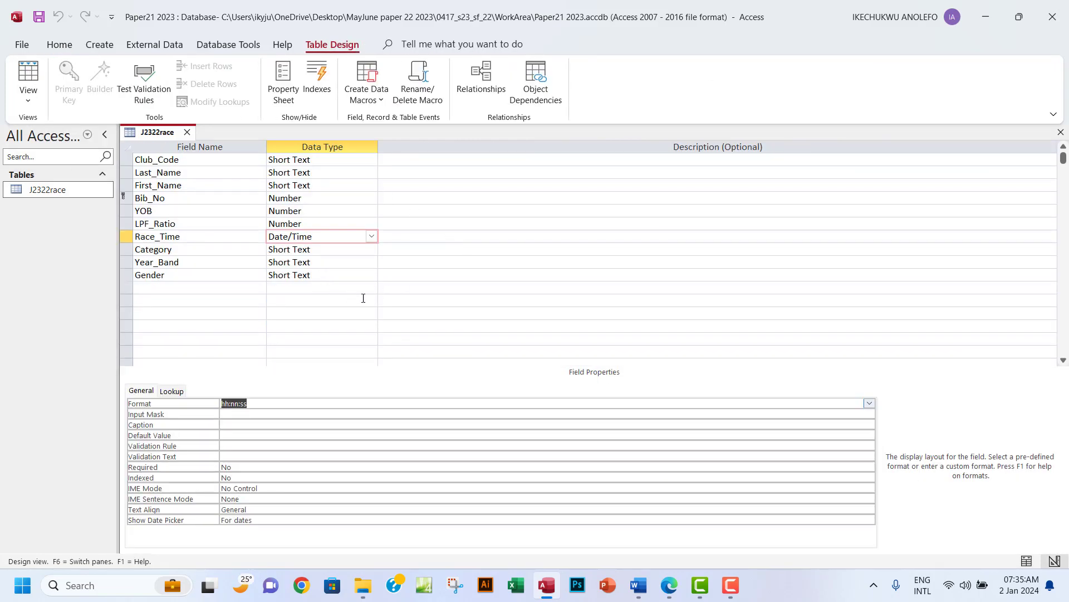
# Check the exam paper, select the Category and Gender rows, then bring question 15 back up.
pyautogui.click(671, 586)
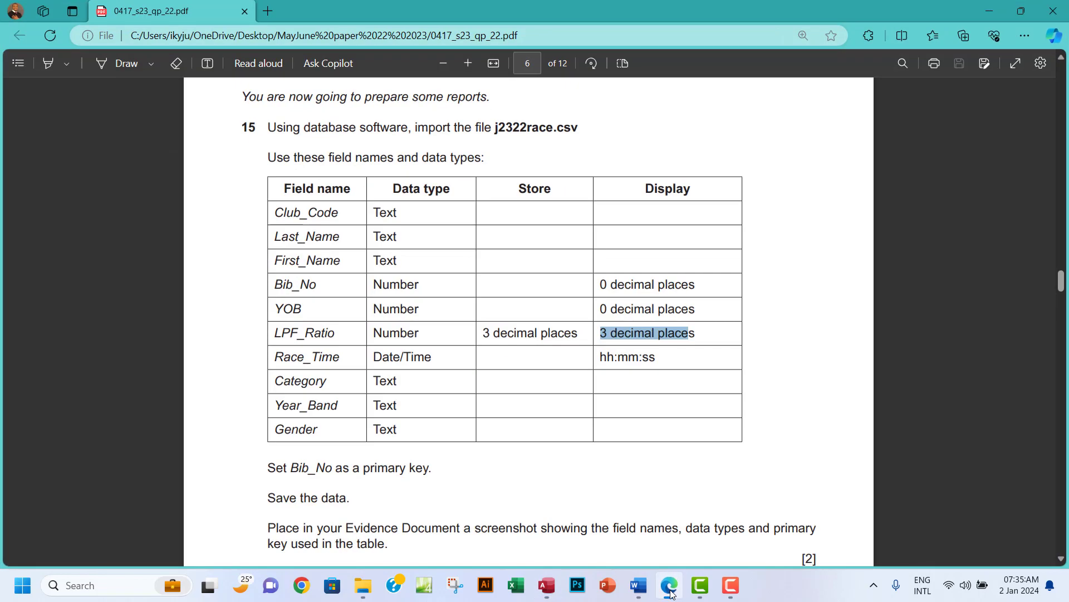
pyautogui.click(673, 594)
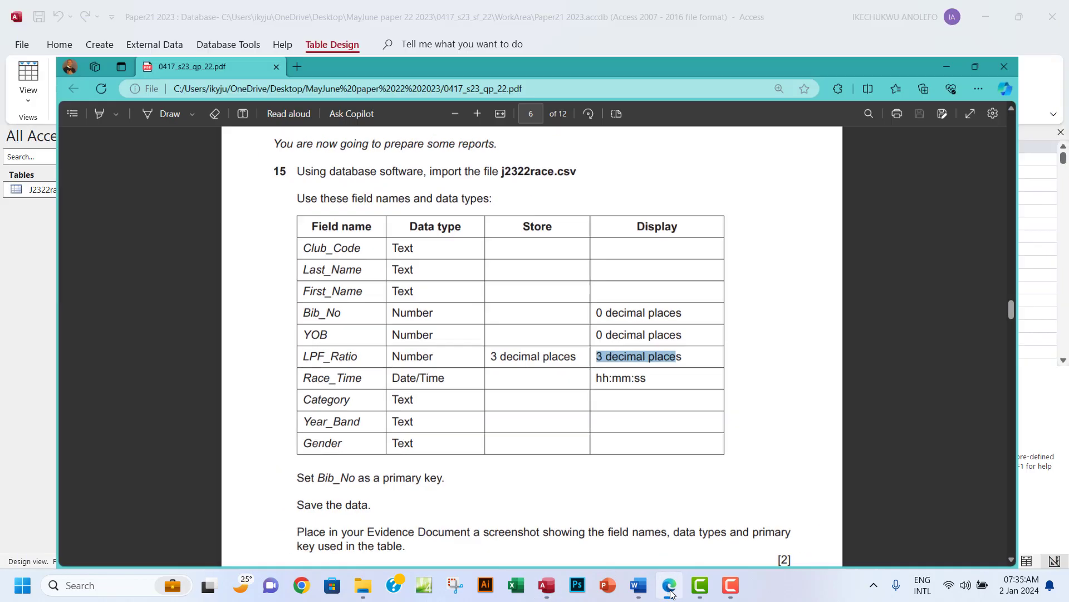
pyautogui.click(304, 249)
pyautogui.click(307, 275)
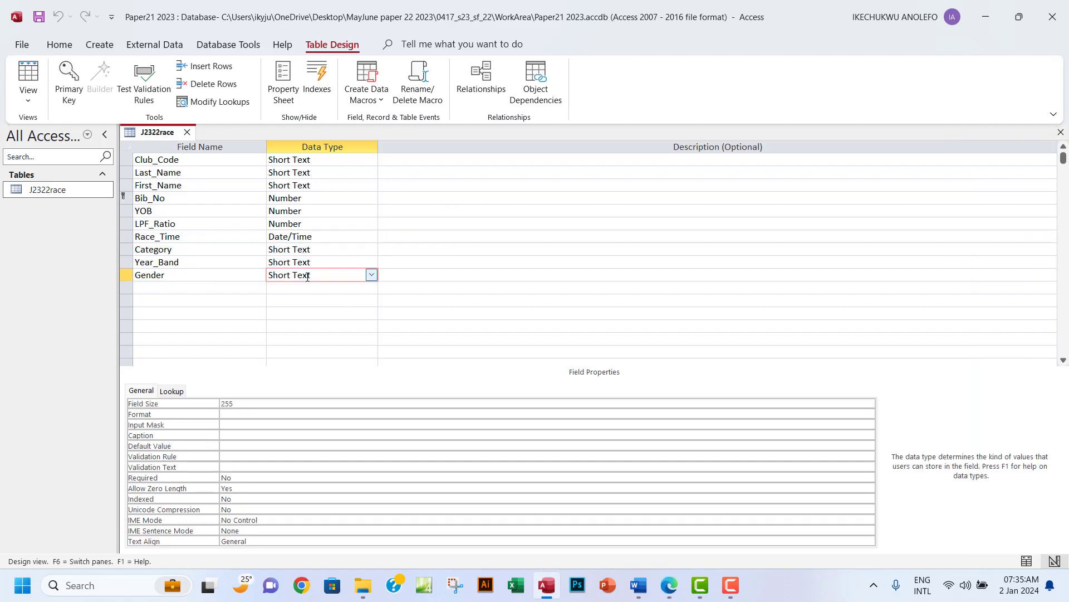
pyautogui.click(669, 585)
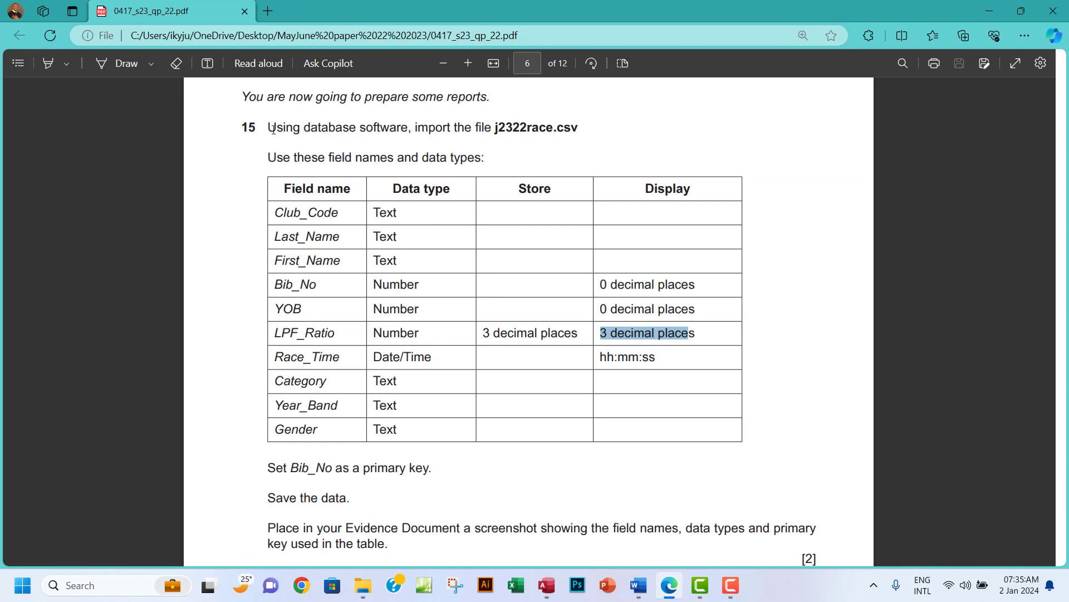
# Highlight question 15's instructions and field table in green.
pyautogui.moveTo(273, 129); pyautogui.dragTo(359, 502)
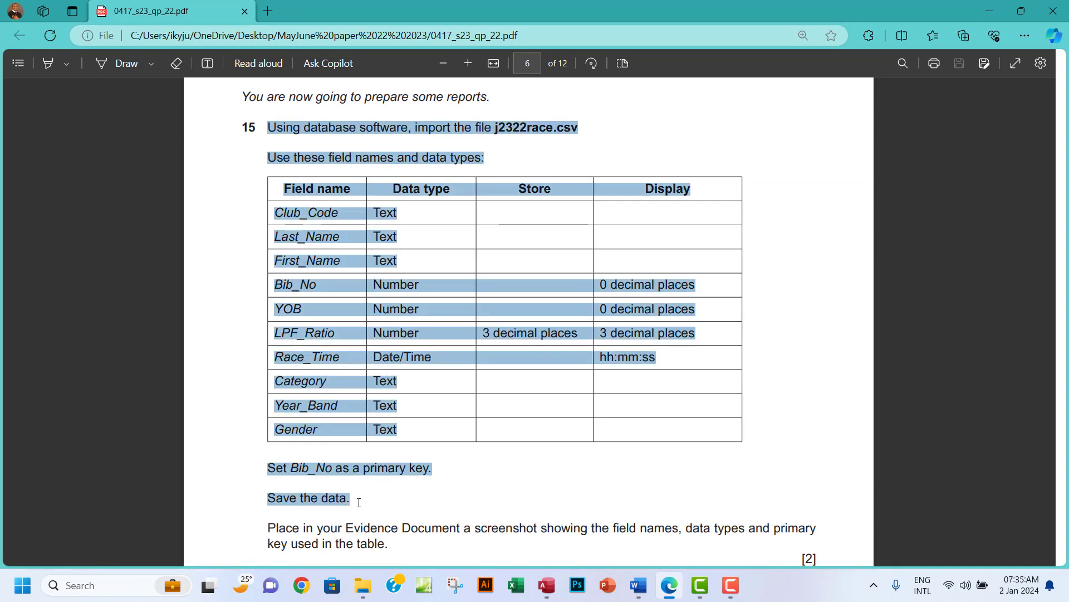
pyautogui.moveTo(384, 434)
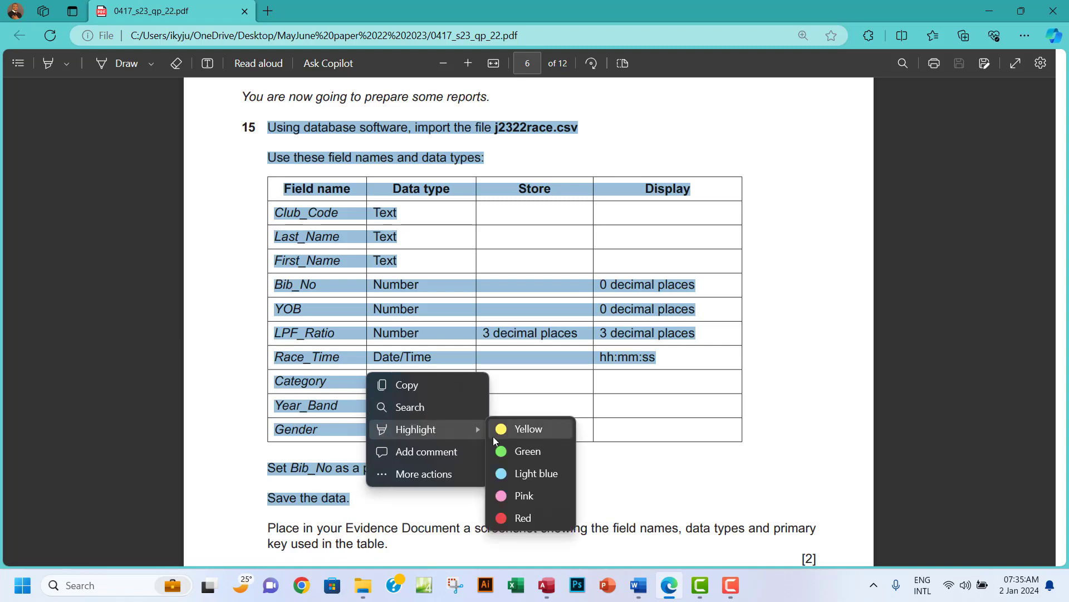
pyautogui.click(518, 451)
# Highlight 'field names' green, select 'data types', and return to Access.
pyautogui.scroll(-5, 509, 388)
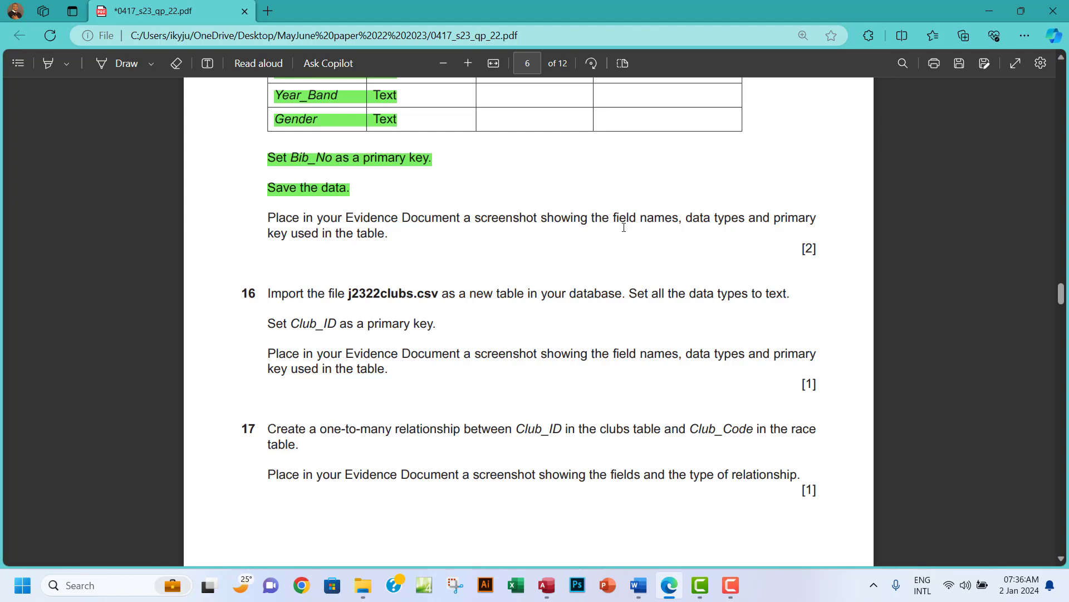
pyautogui.moveTo(613, 221); pyautogui.dragTo(679, 221)
pyautogui.moveTo(791, 144)
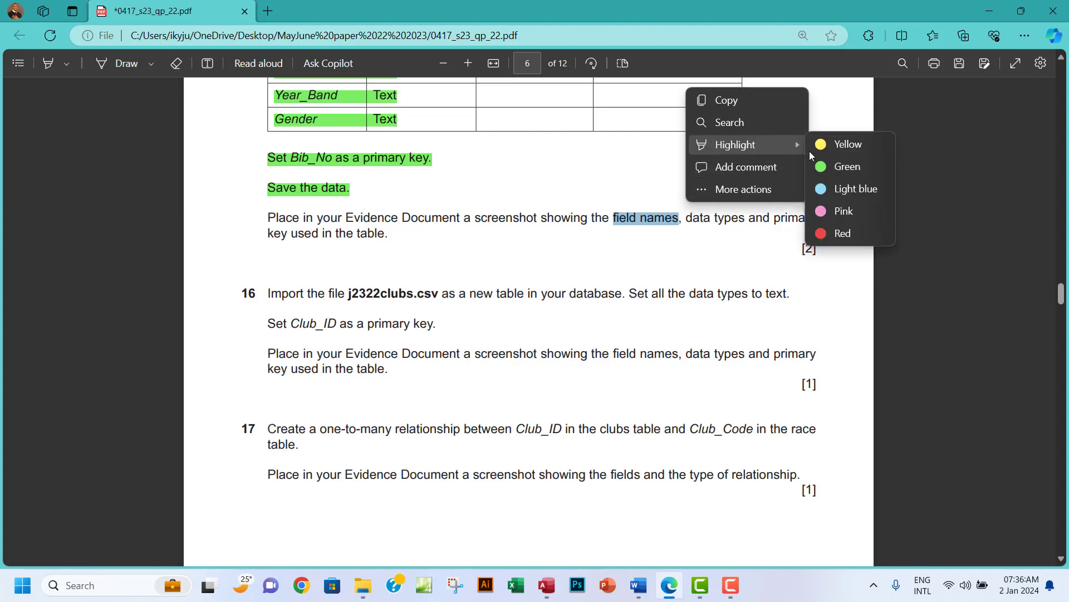
pyautogui.click(829, 166)
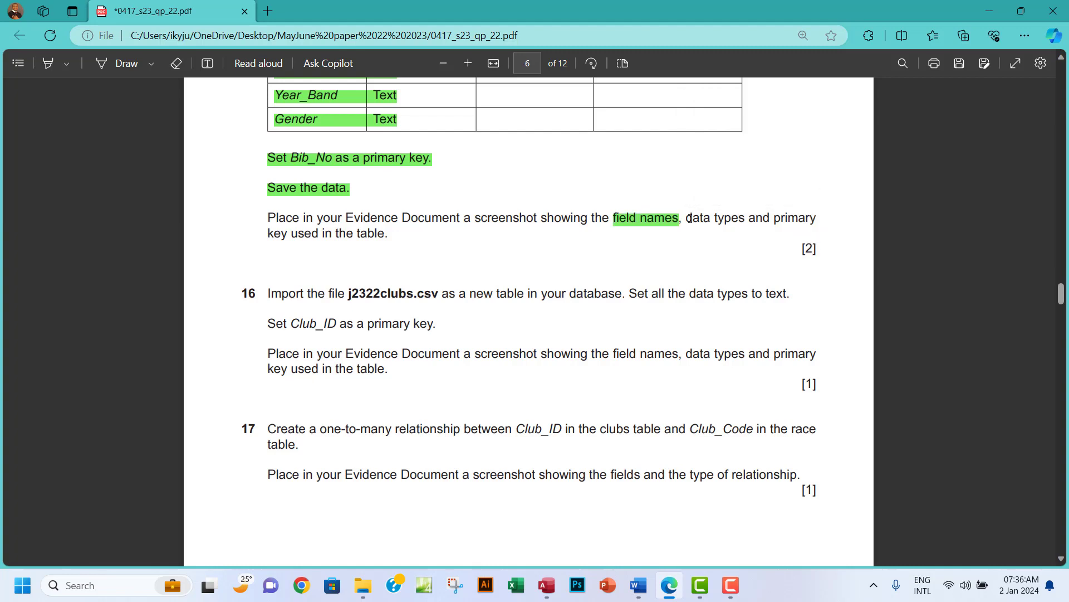
pyautogui.moveTo(688, 221); pyautogui.dragTo(748, 221)
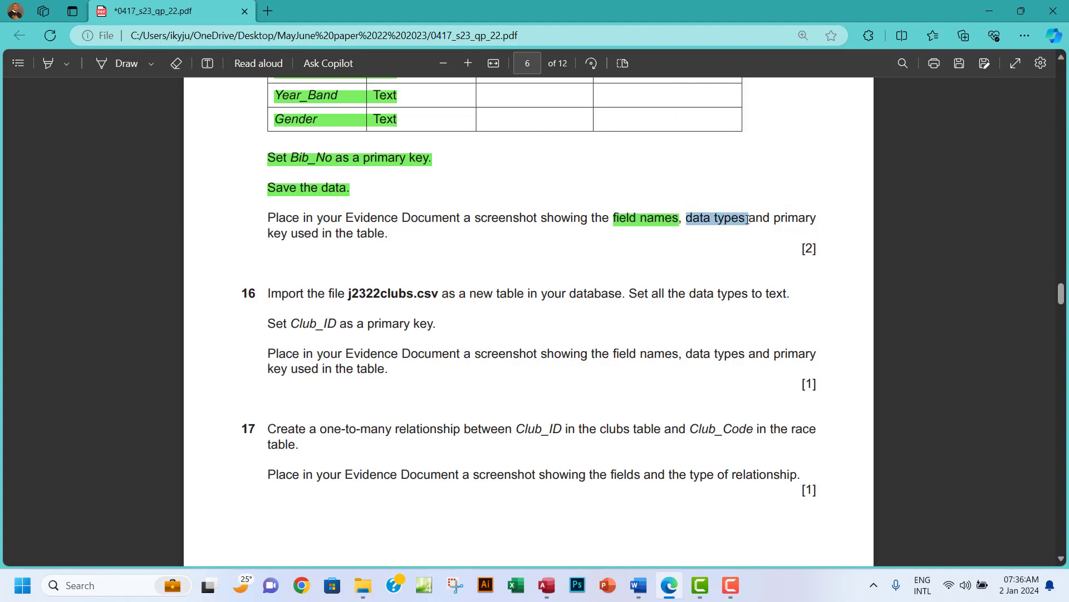
pyautogui.moveTo(748, 218); pyautogui.dragTo(747, 219)
pyautogui.click(554, 575)
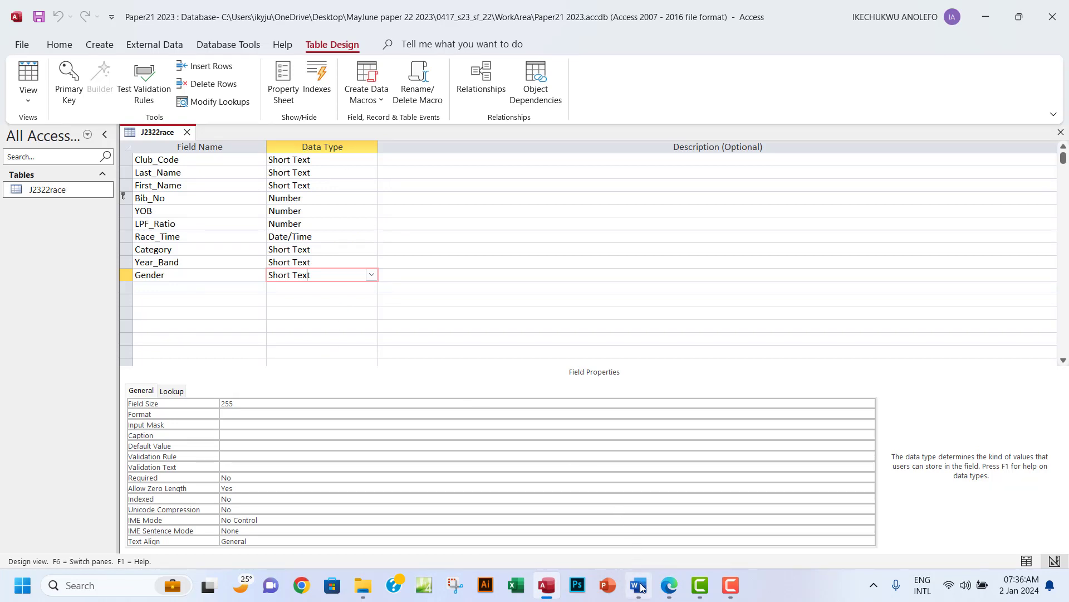
# Snip a rectangle around the J2322race Design View grid of field names and data types.
pyautogui.click(672, 588)
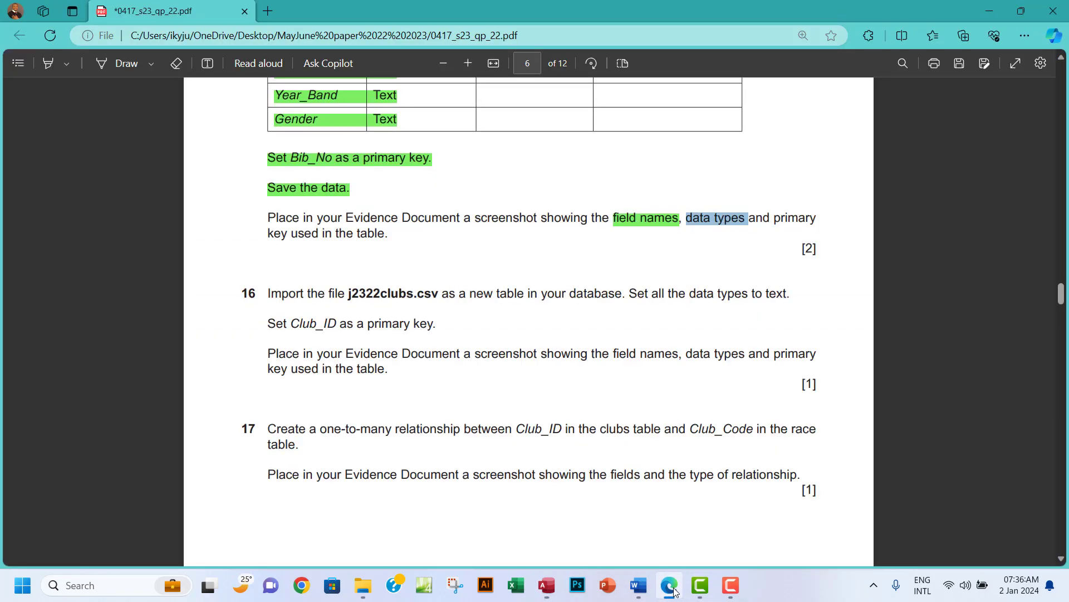
pyautogui.click(672, 589)
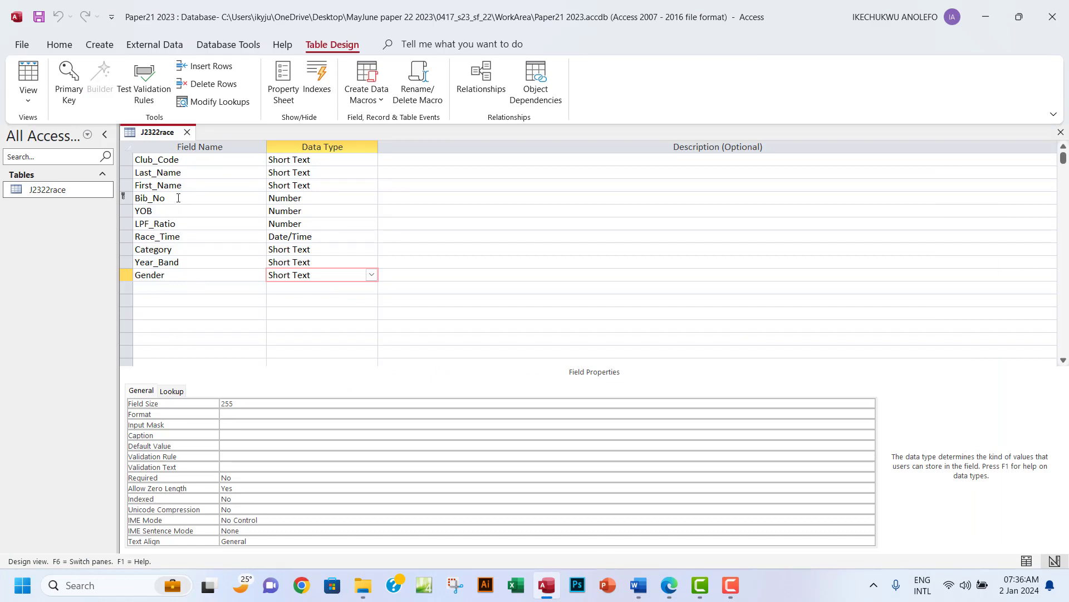
pyautogui.click(455, 584)
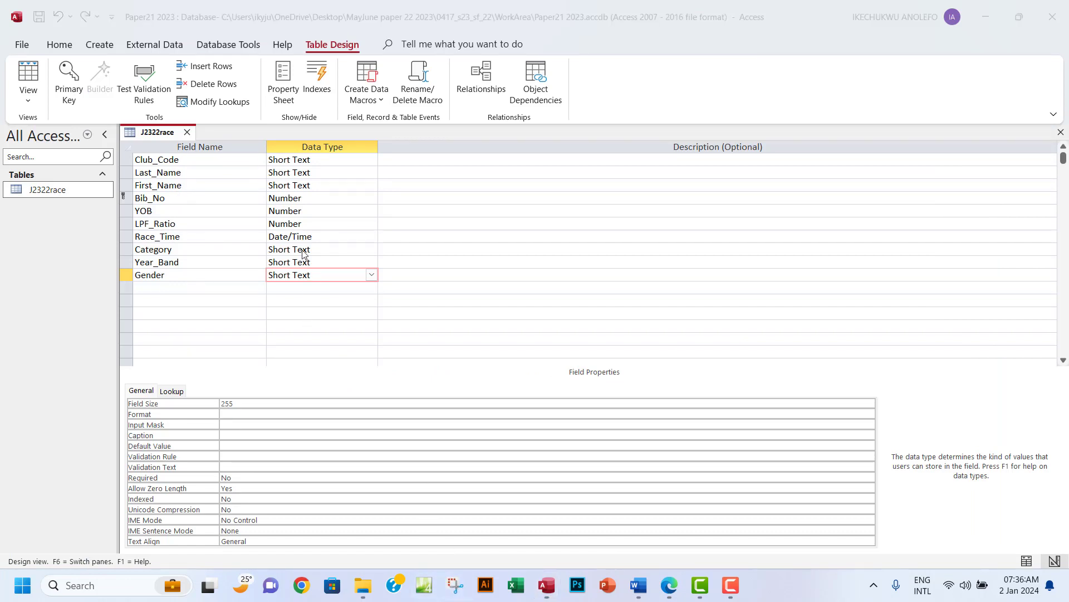
pyautogui.click(372, 140)
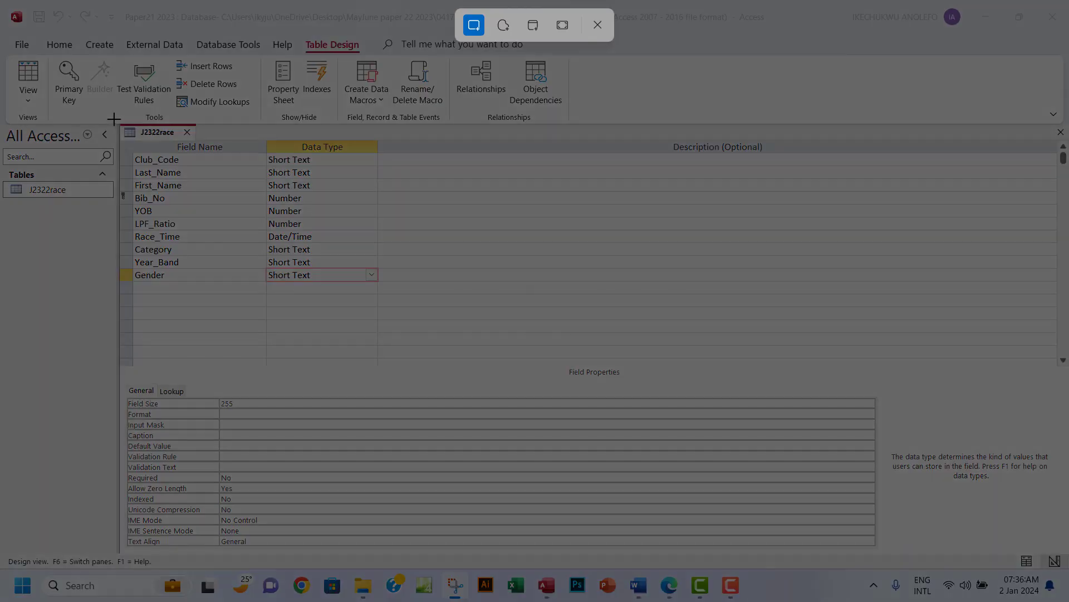
pyautogui.moveTo(114, 118); pyautogui.dragTo(404, 379)
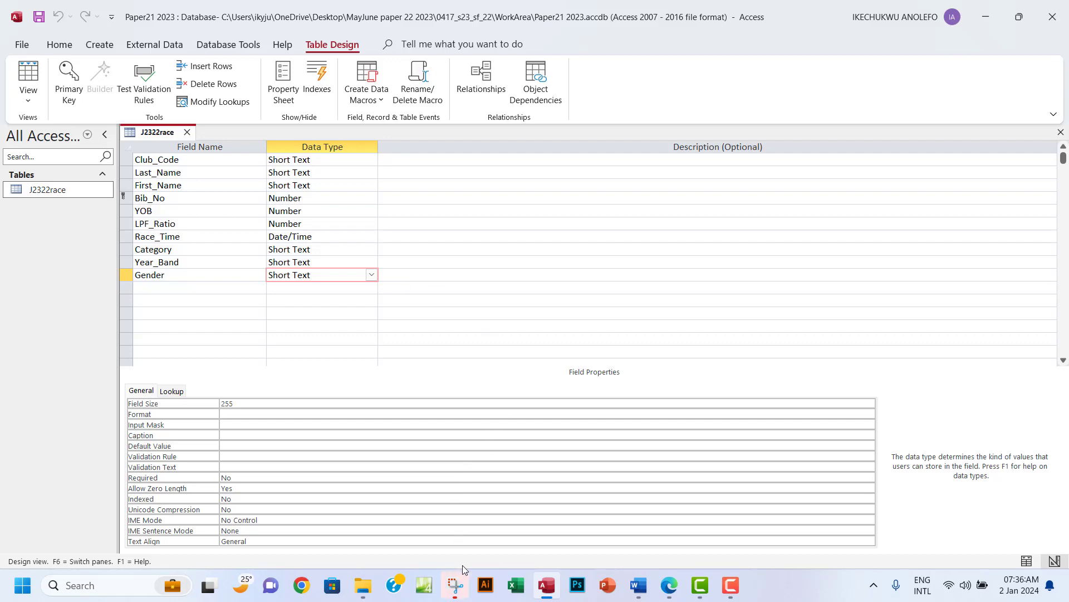
pyautogui.click(456, 585)
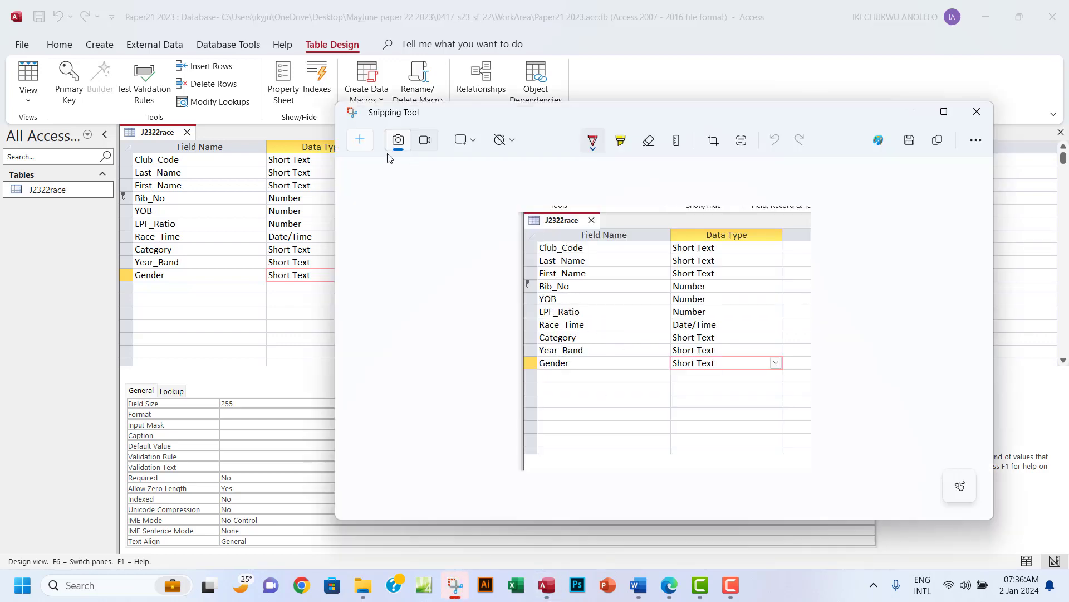
# Copy the table snip and bring up EVIDENCE0004.docx in Word.
pyautogui.click(938, 140)
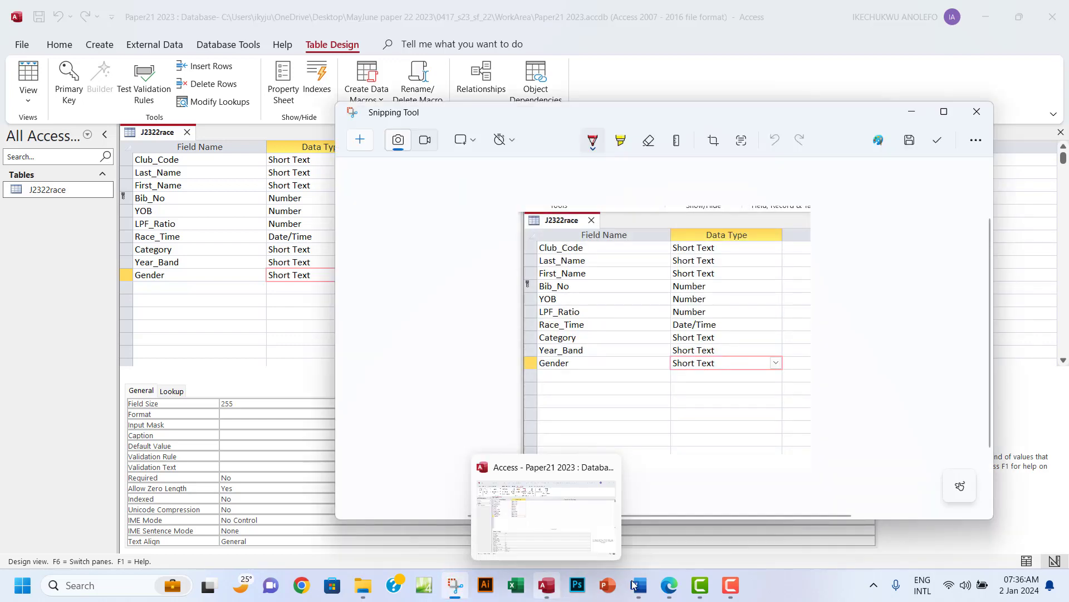
pyautogui.click(671, 595)
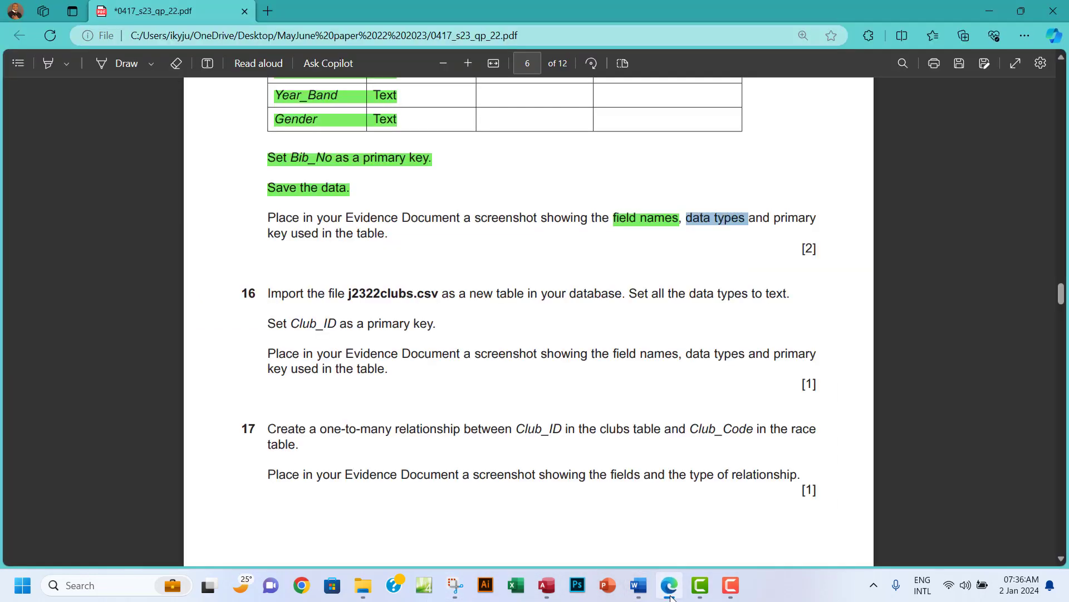
pyautogui.click(671, 594)
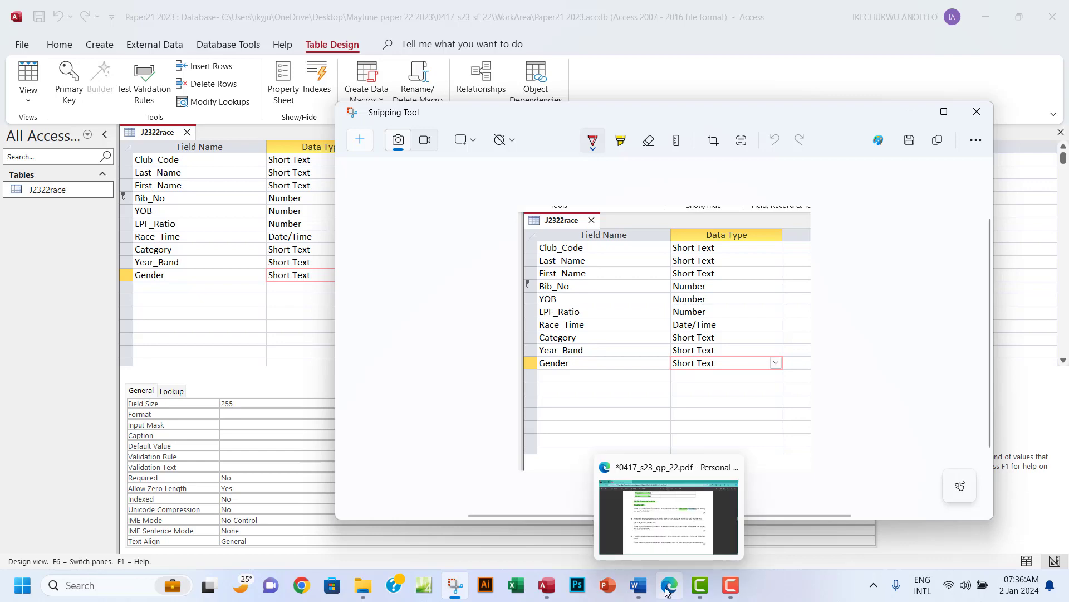
pyautogui.click(638, 585)
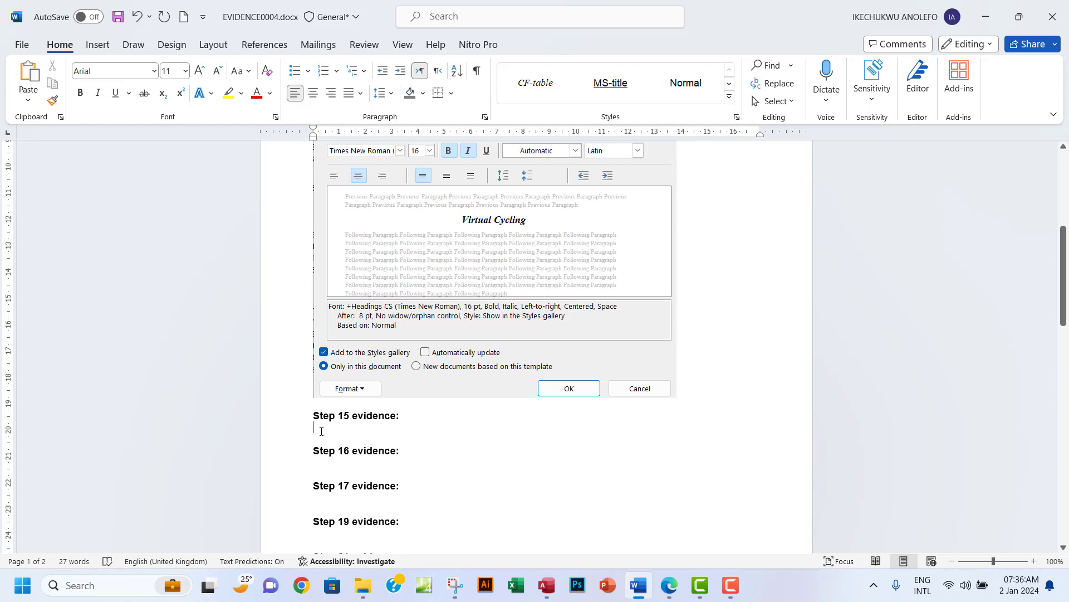
# Paste the J2322race design screenshot beneath 'Step 15 evidence:' and return to the exam PDF.
pyautogui.hotkey('ctrl', 'v')
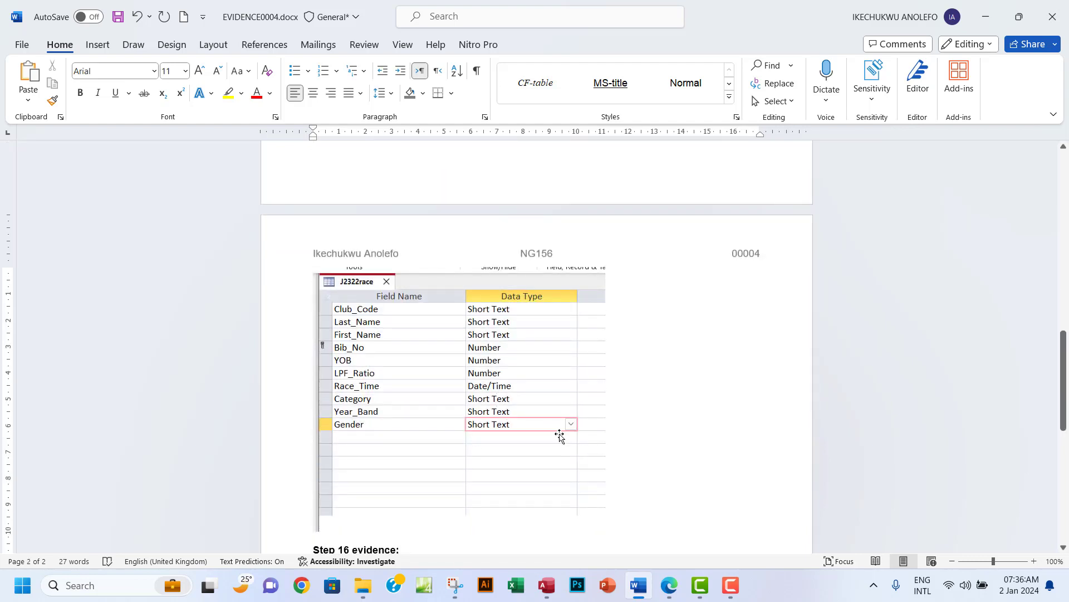
pyautogui.click(670, 596)
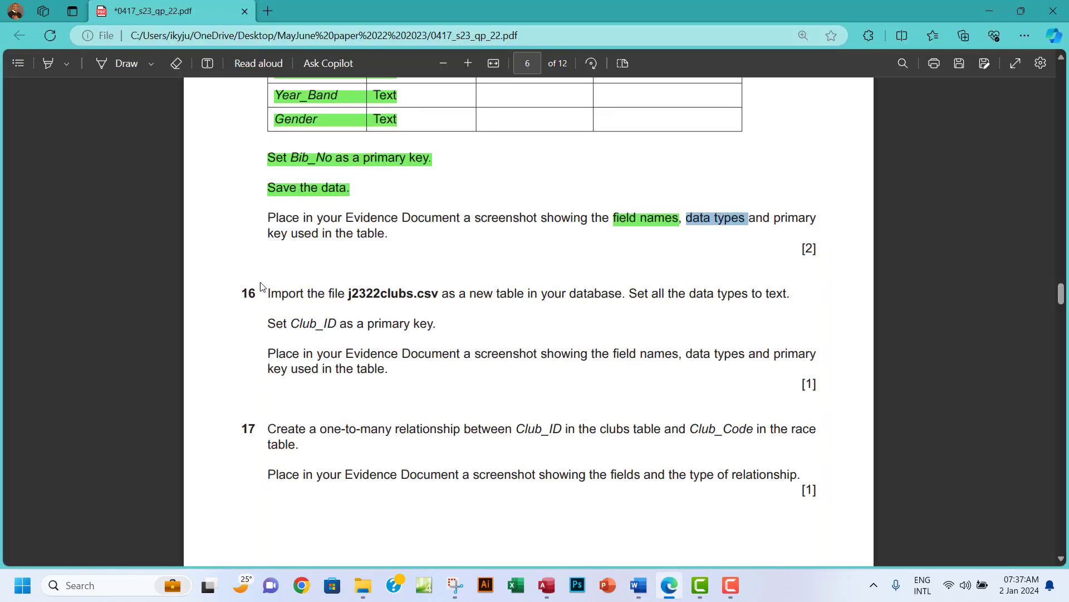
# Scroll the exam PDF to questions 16 and 17 on importing j2322clubs.csv, then return to Access.
pyautogui.scroll(-1, 332, 295)
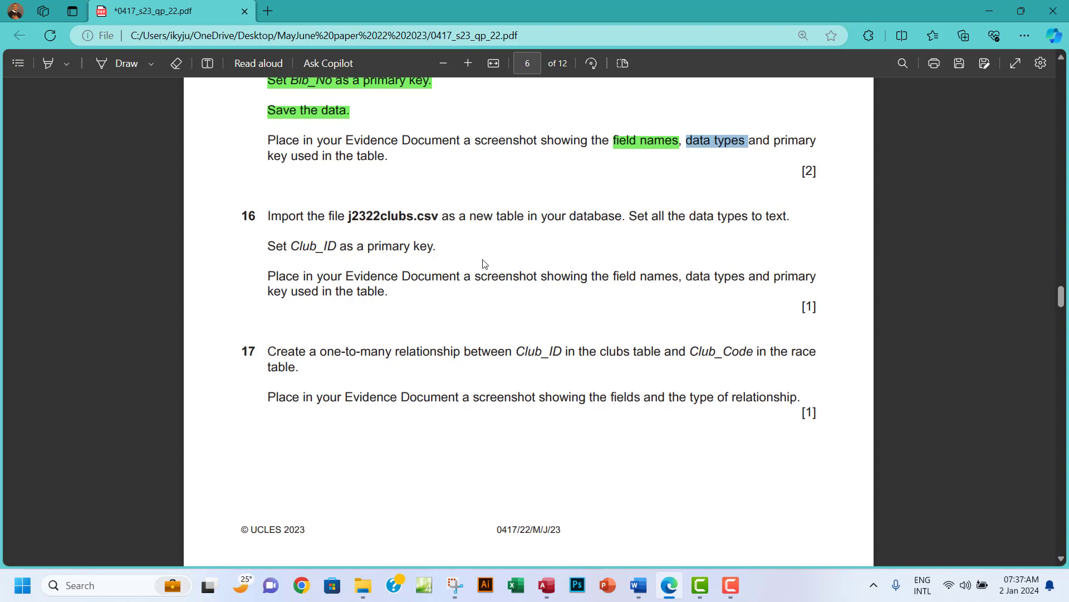
pyautogui.scroll(-1, 483, 264)
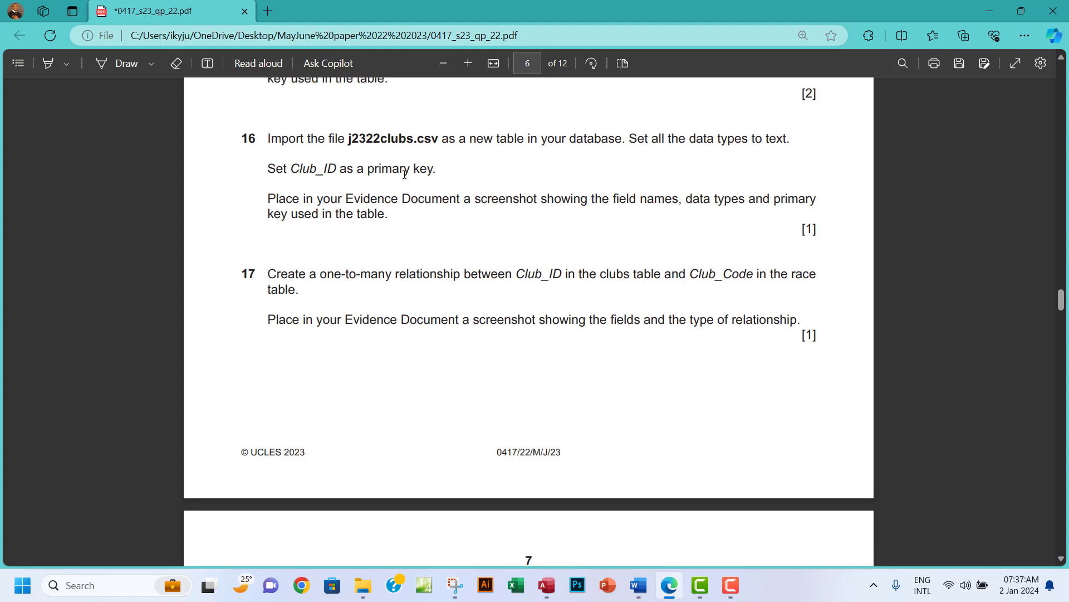
pyautogui.click(547, 585)
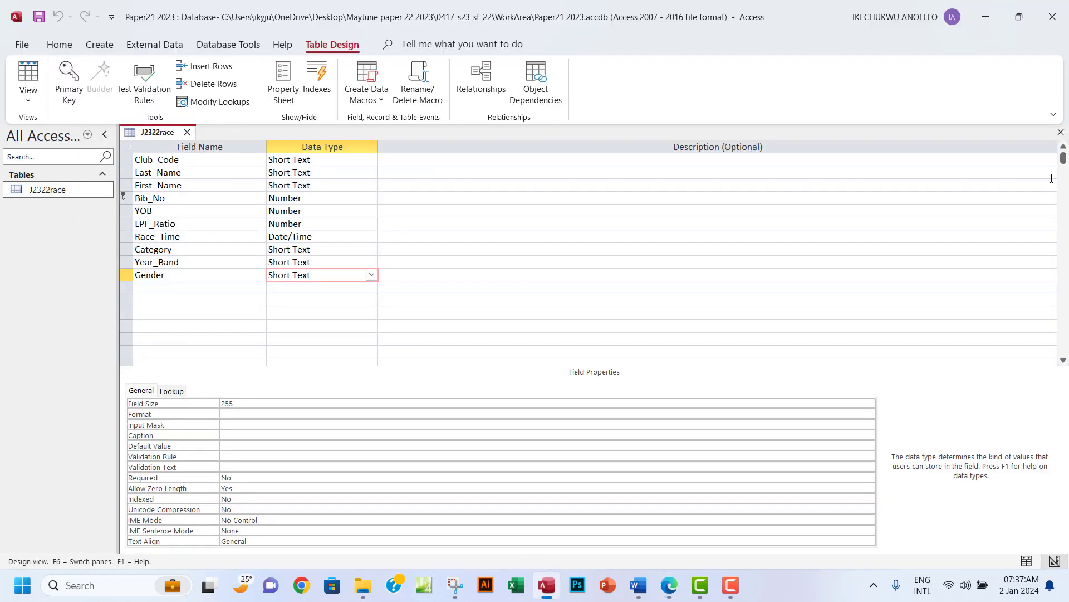
# Close the J2322race design and start a Text File import of j2322clubs.csv.
pyautogui.click(1060, 132)
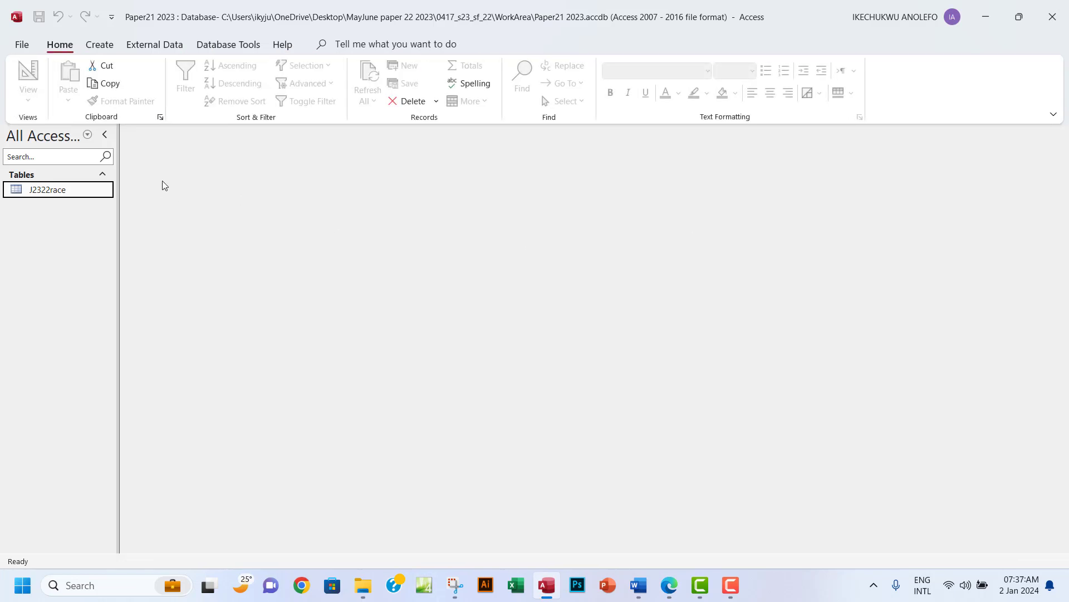
pyautogui.click(143, 48)
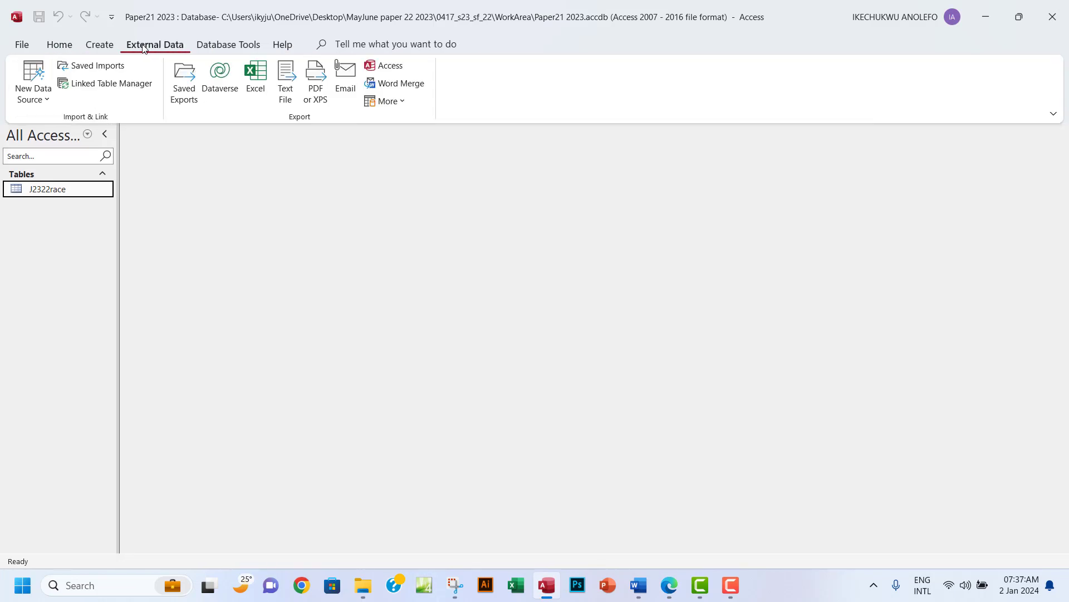
pyautogui.click(34, 98)
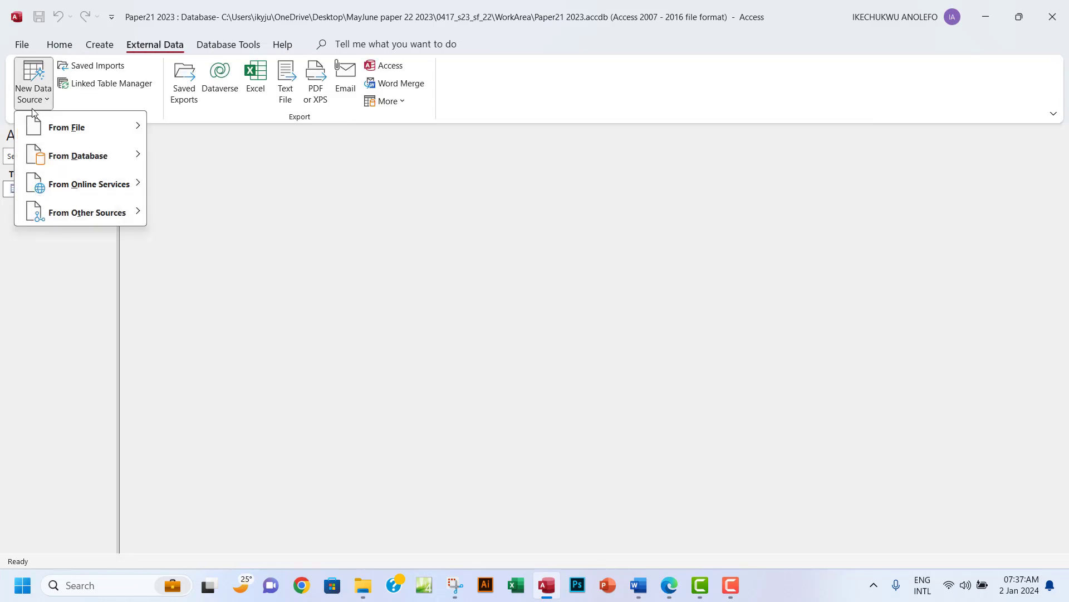
pyautogui.moveTo(91, 128)
pyautogui.click(225, 213)
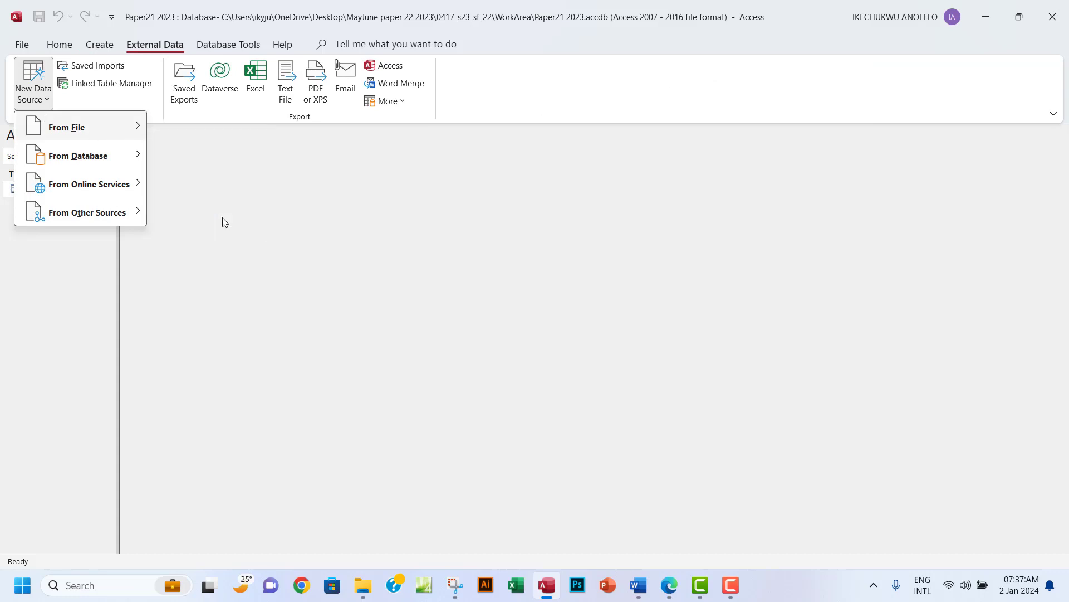
pyautogui.click(744, 196)
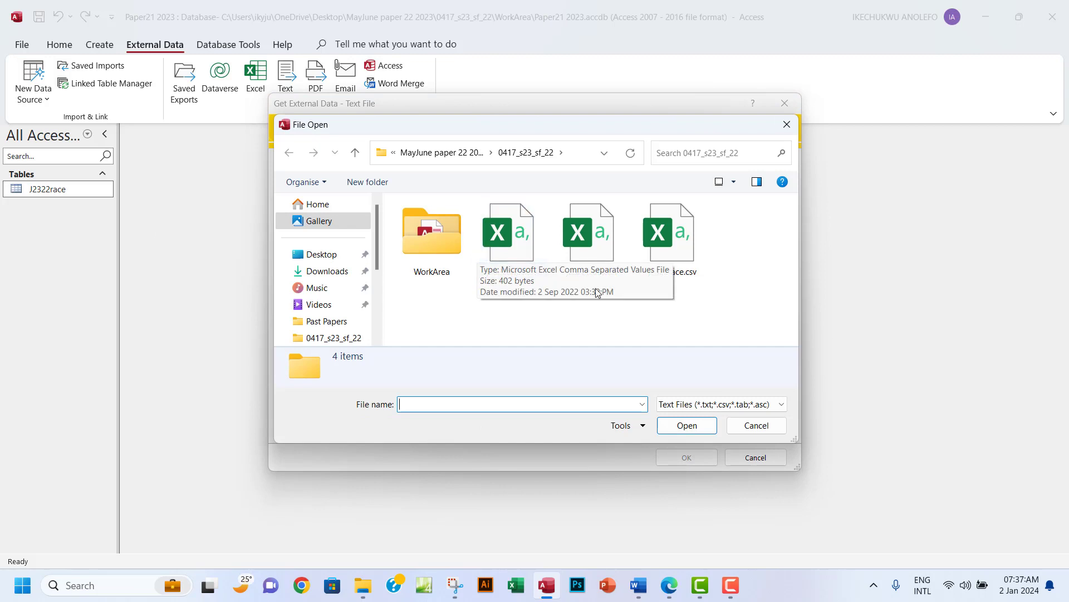
pyautogui.click(595, 236)
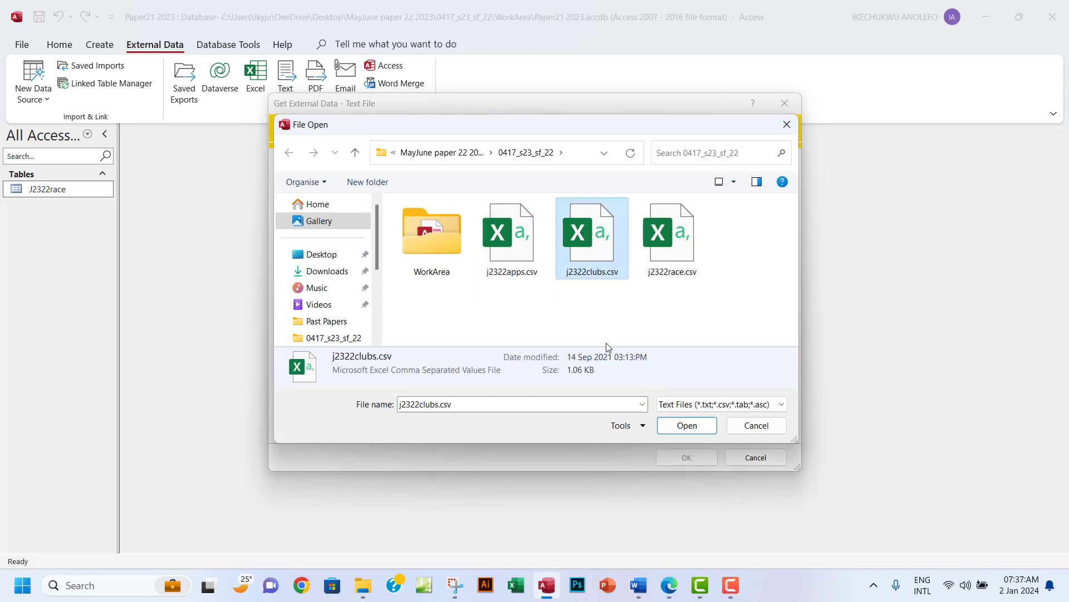
pyautogui.click(700, 433)
pyautogui.click(688, 456)
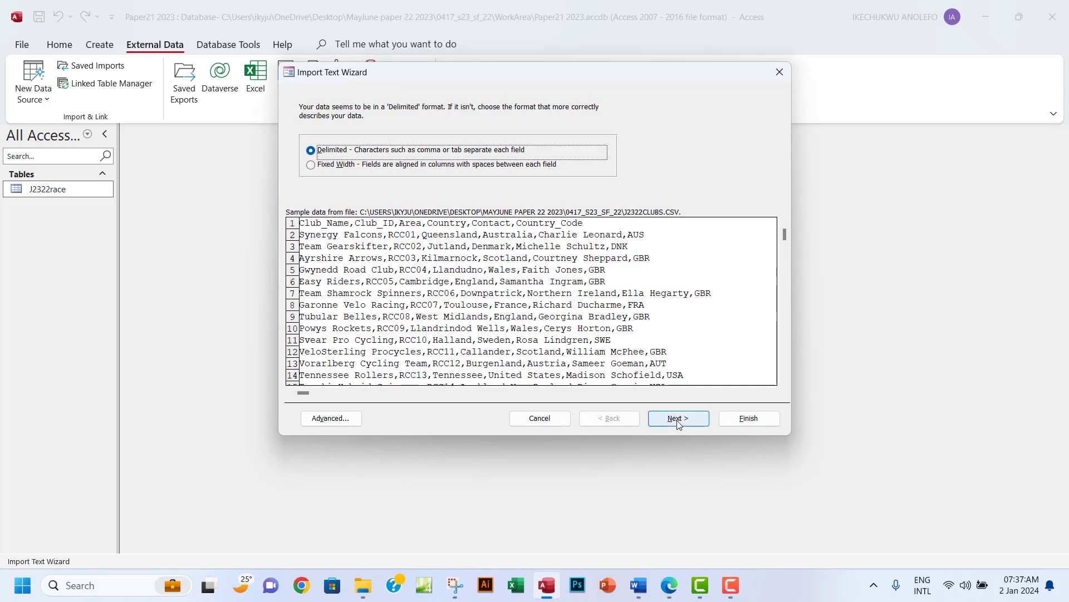
# Accept the delimited format for j2322clubs.csv and use the first row as field names.
pyautogui.click(680, 425)
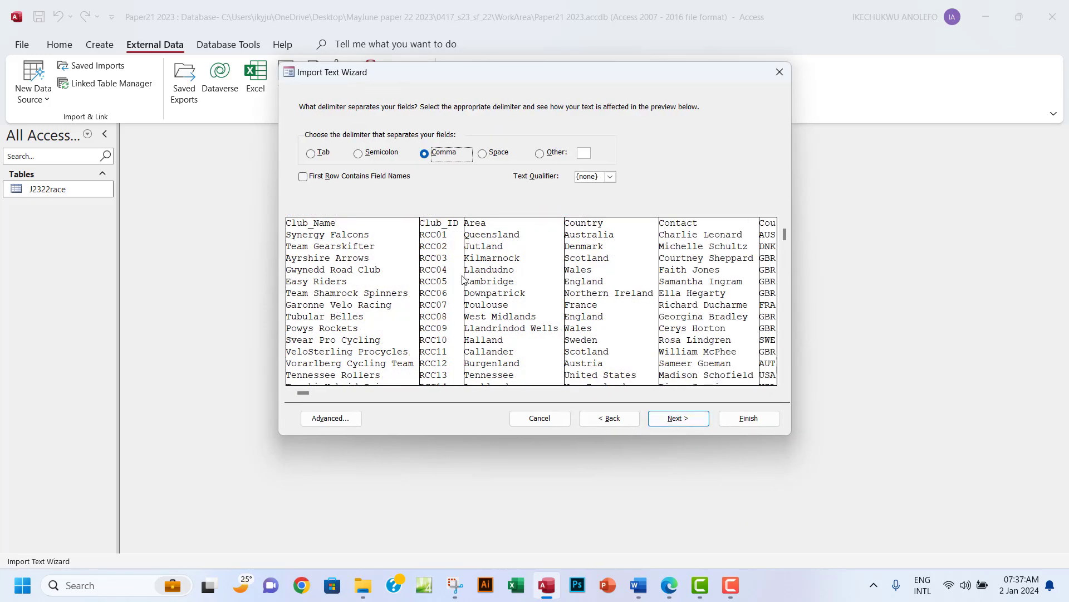
pyautogui.click(303, 177)
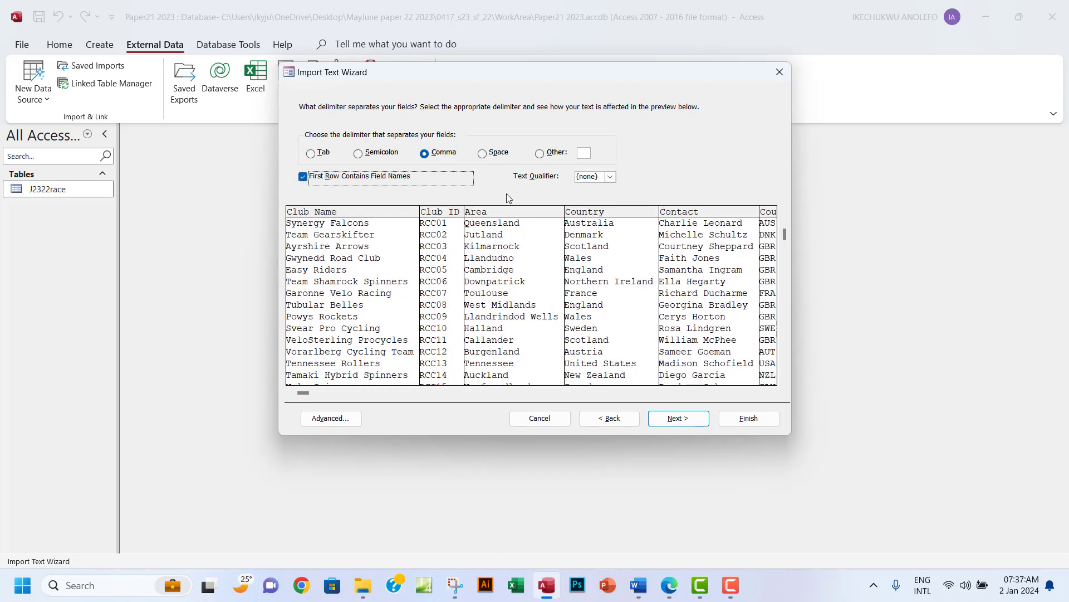
pyautogui.click(678, 418)
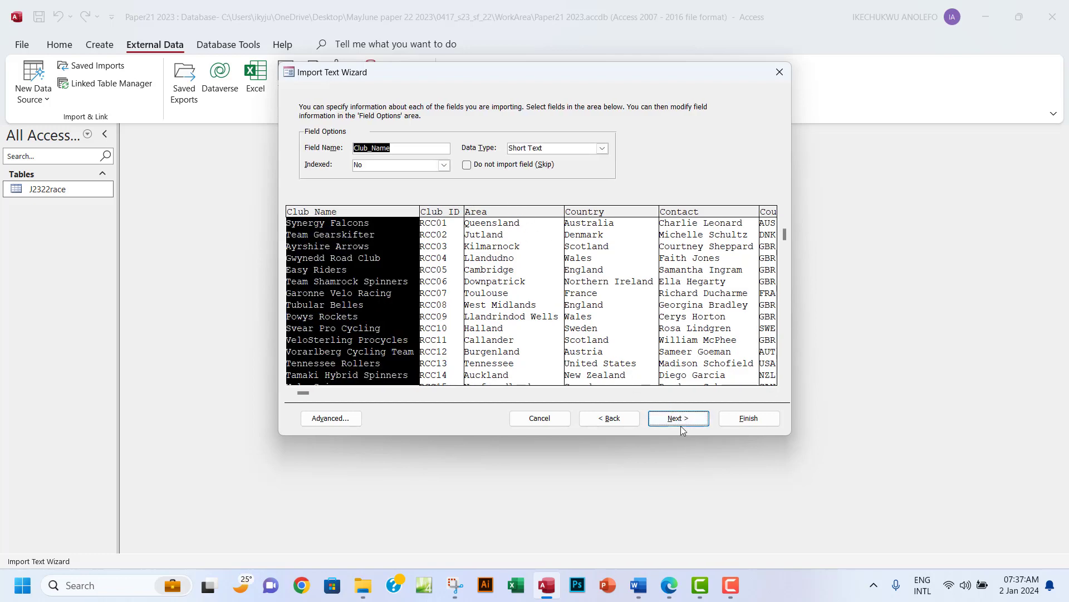
pyautogui.click(680, 426)
# Choose Club_ID as the primary key and finish importing into the J2322clubs table.
pyautogui.click(397, 158)
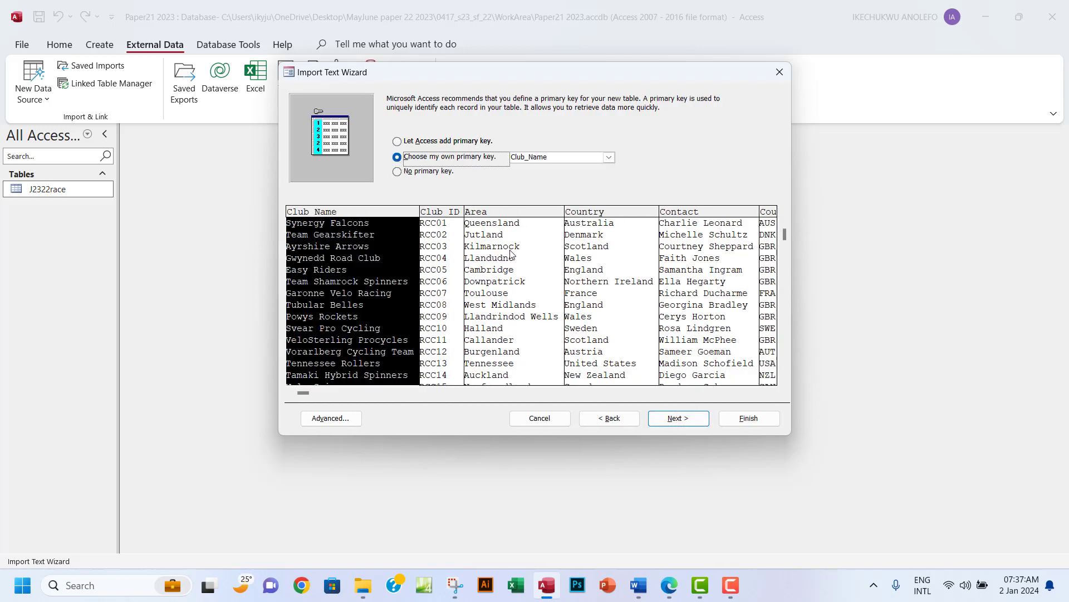
pyautogui.click(670, 586)
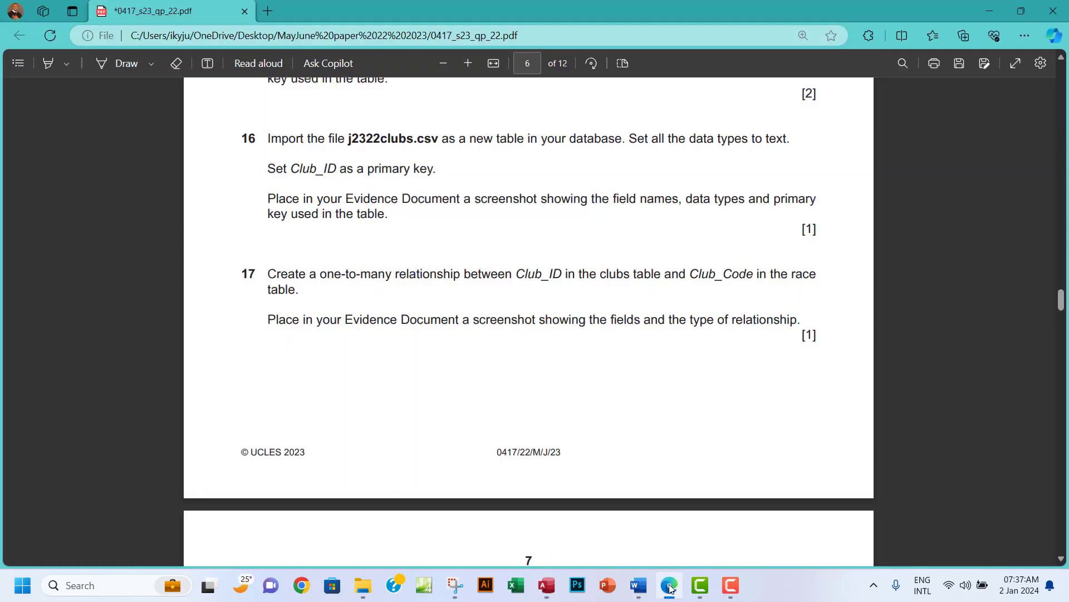
pyautogui.click(670, 586)
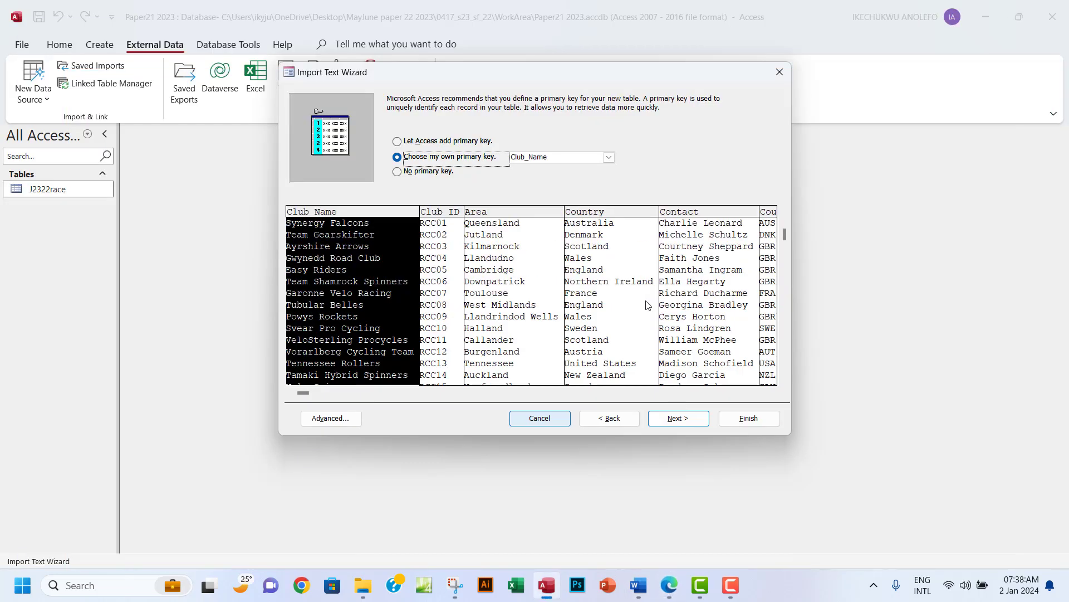
pyautogui.click(609, 157)
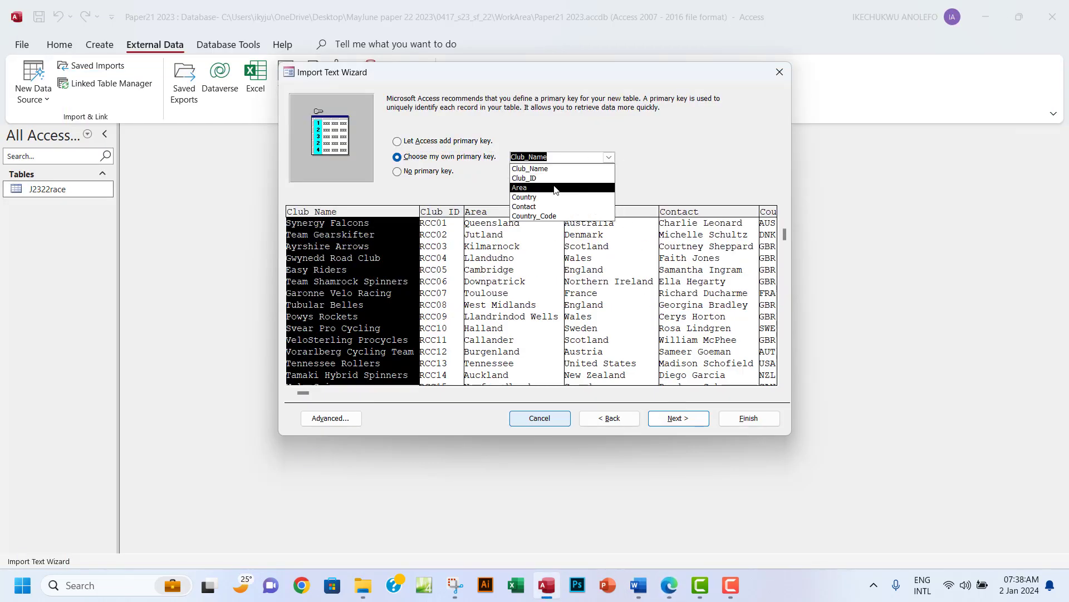
pyautogui.click(535, 171)
pyautogui.click(674, 419)
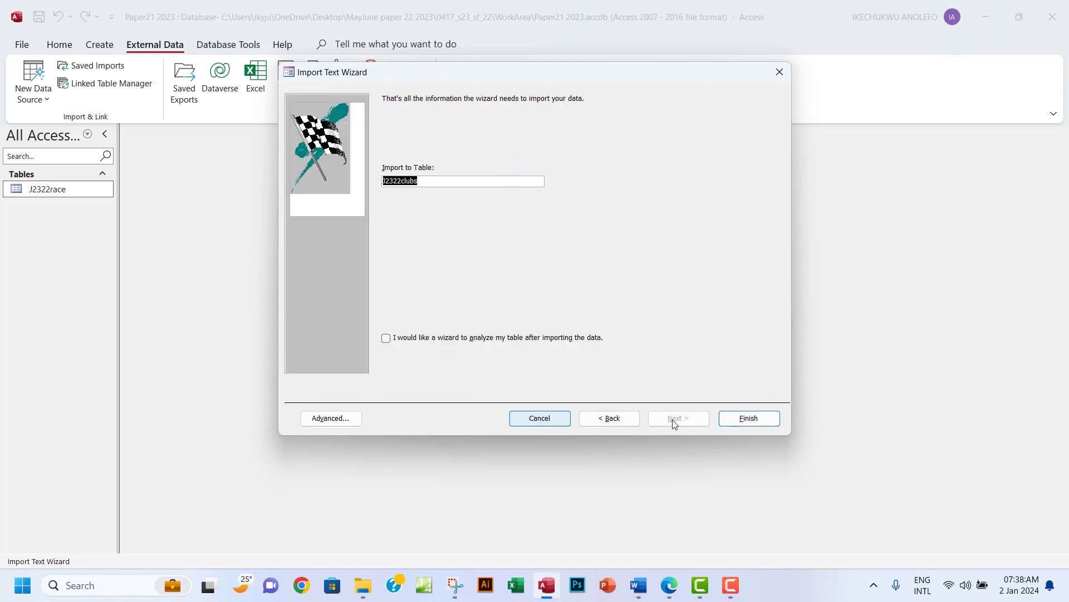
pyautogui.click(735, 418)
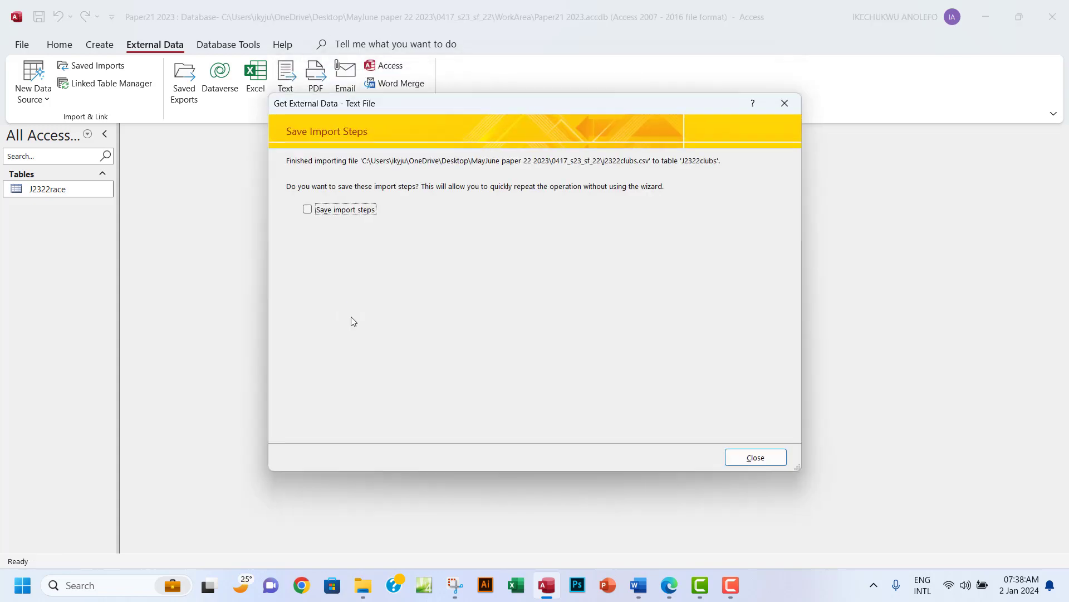
# Dismiss the import message and open the J2322race table in Design View.
pyautogui.click(751, 458)
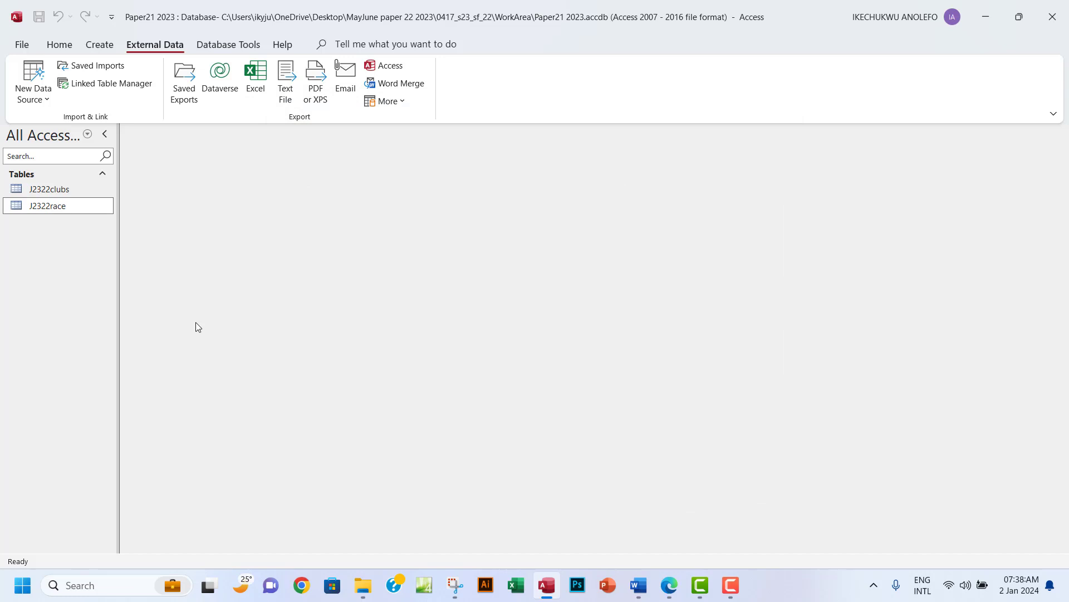
pyautogui.rightClick(63, 210)
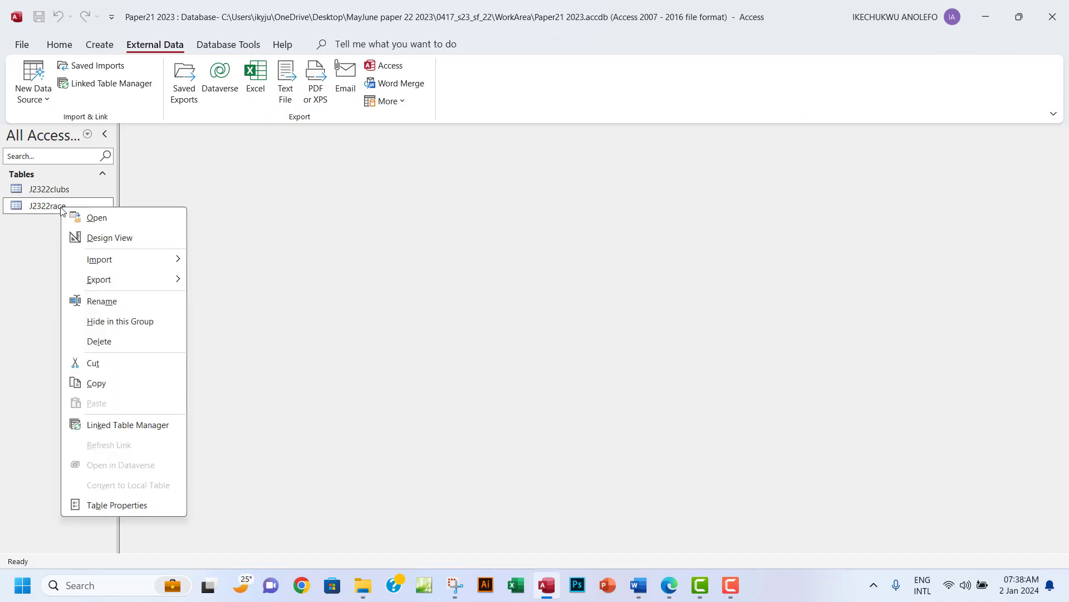
pyautogui.click(103, 237)
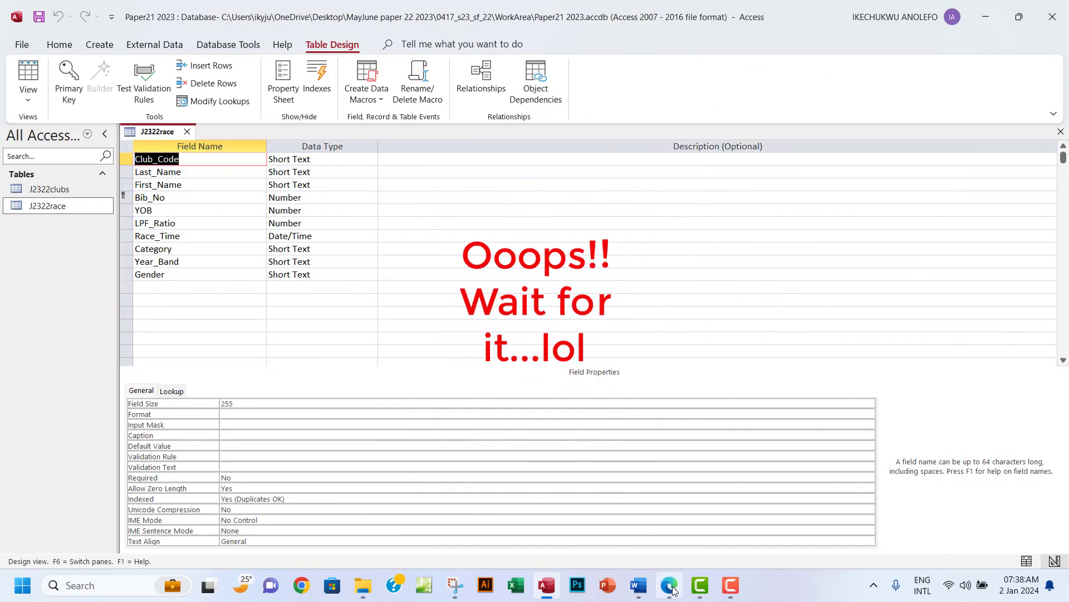
# Bring the exam paper up to read question 17's one-to-many relationship task.
pyautogui.click(673, 591)
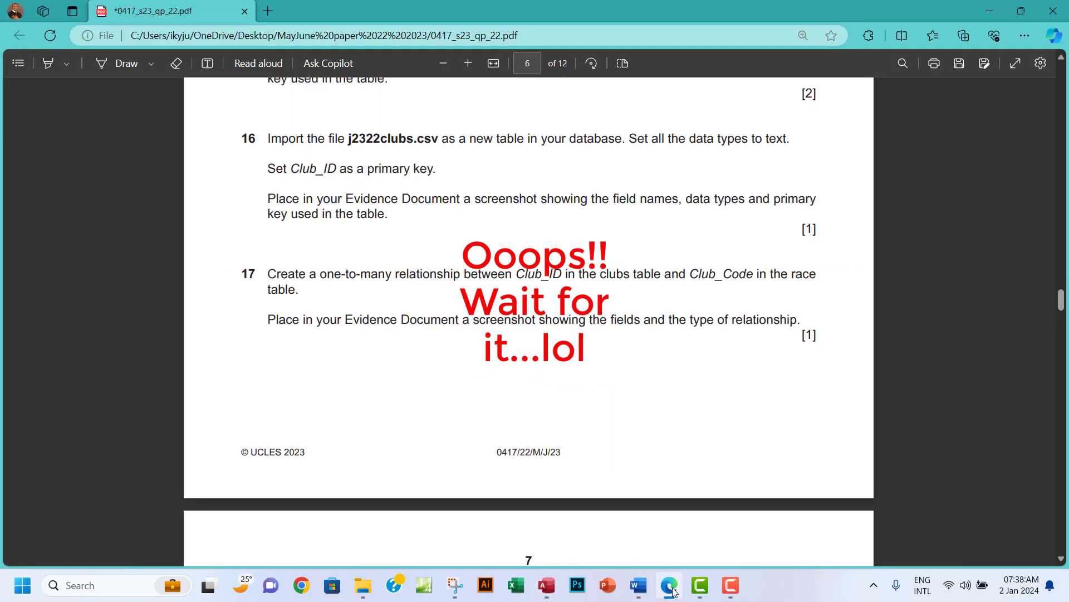
pyautogui.click(673, 592)
pyautogui.click(674, 592)
pyautogui.click(673, 592)
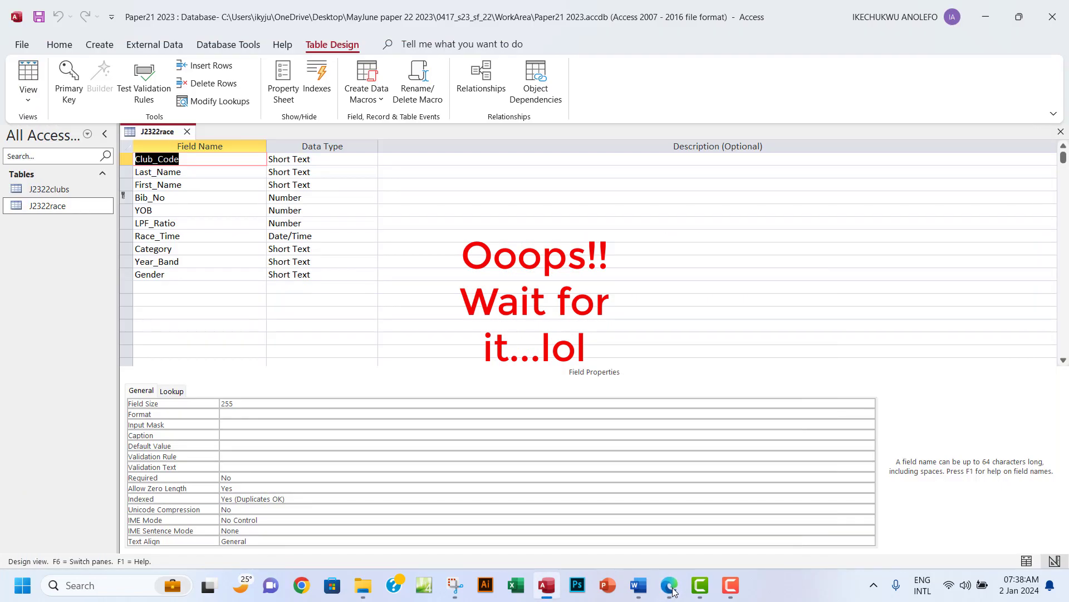
pyautogui.click(674, 592)
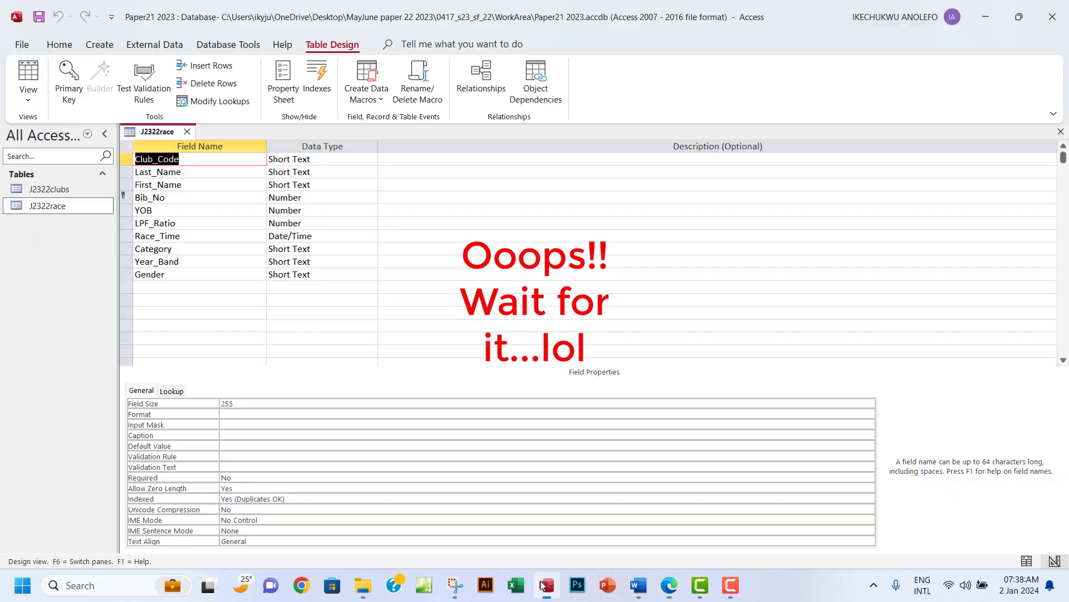
# Try changing Bib_No's data type to Short Text, then set it back to Number.
pyautogui.click(546, 585)
pyautogui.click(311, 197)
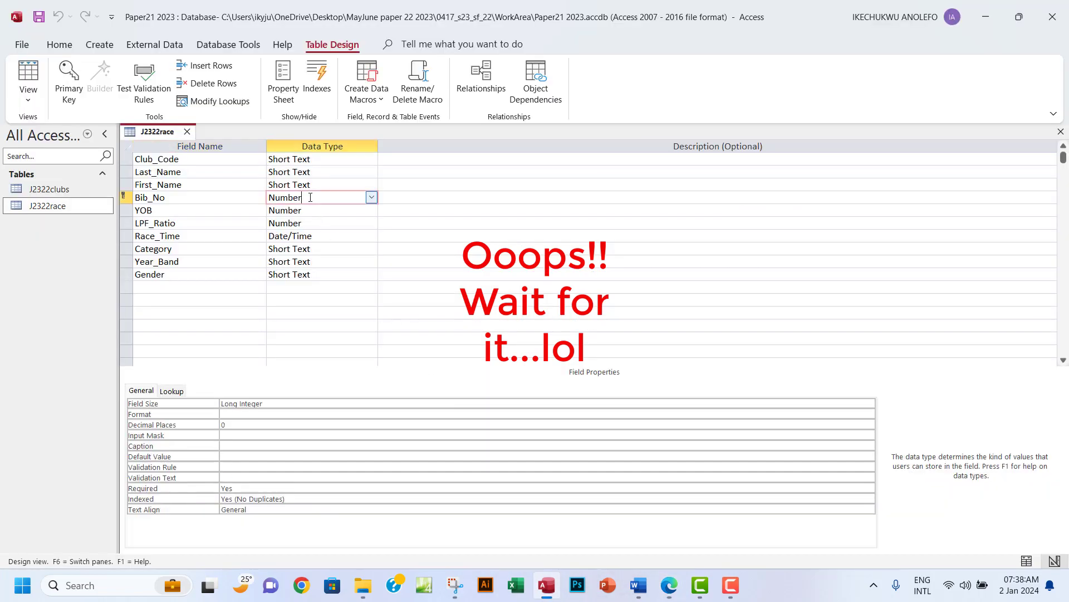
pyautogui.click(371, 198)
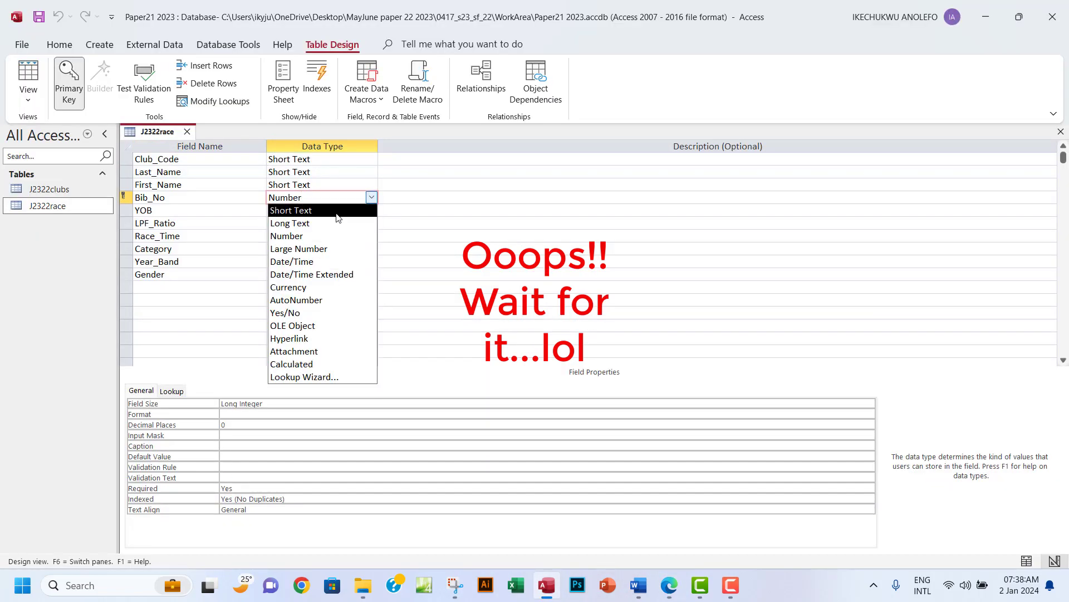
pyautogui.click(374, 210)
pyautogui.click(375, 212)
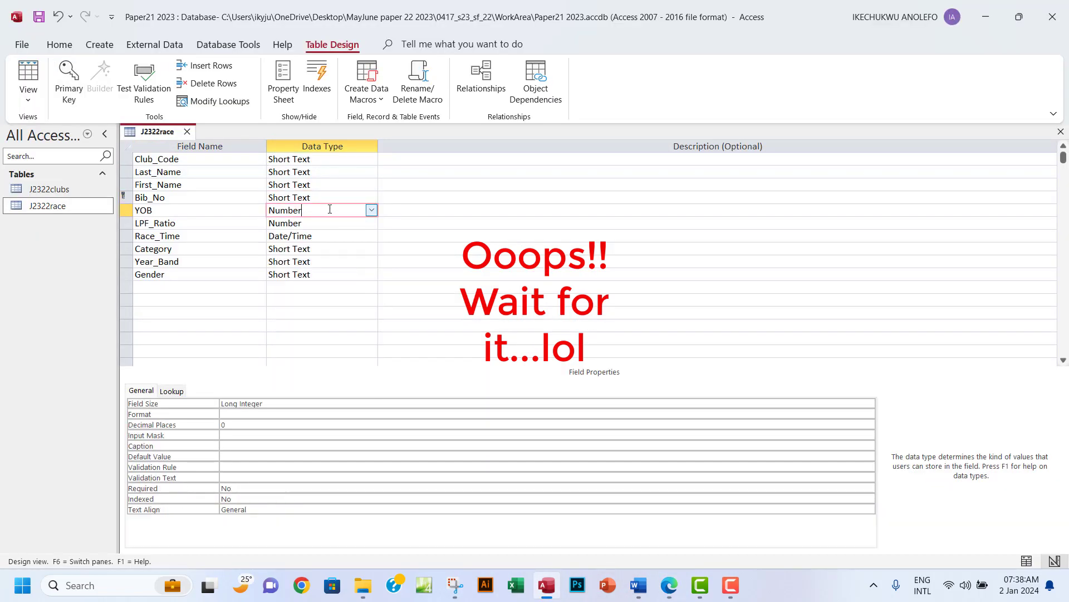
pyautogui.click(372, 211)
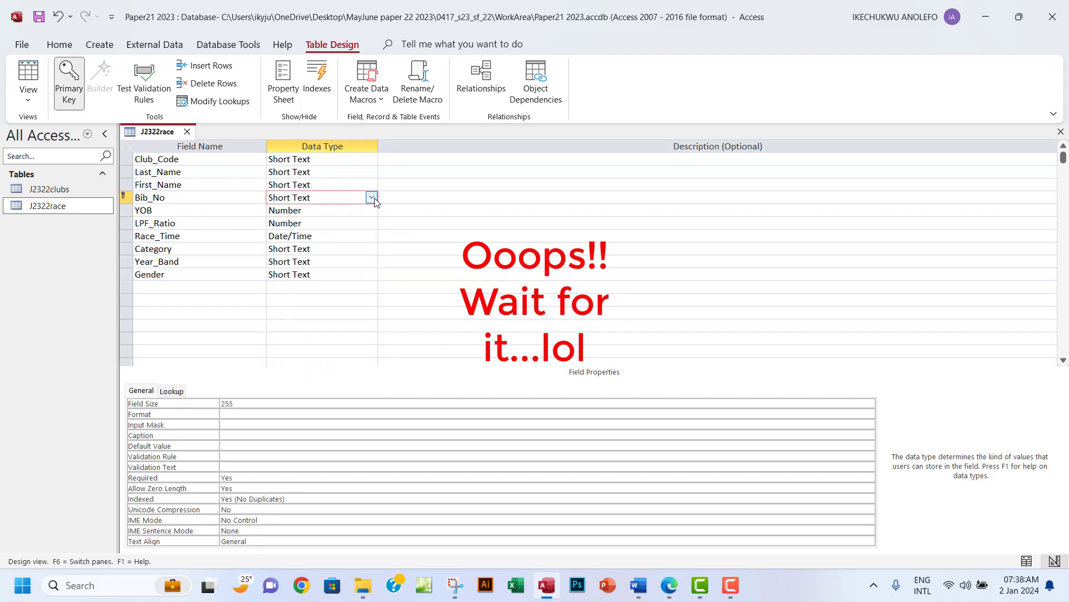
pyautogui.click(371, 197)
pyautogui.click(312, 232)
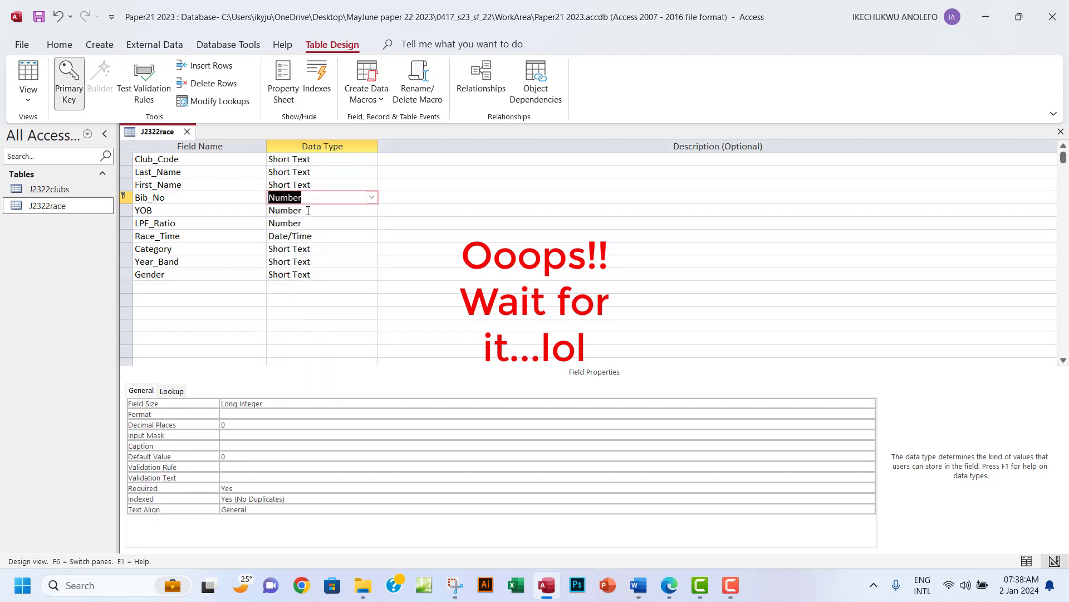
pyautogui.click(308, 210)
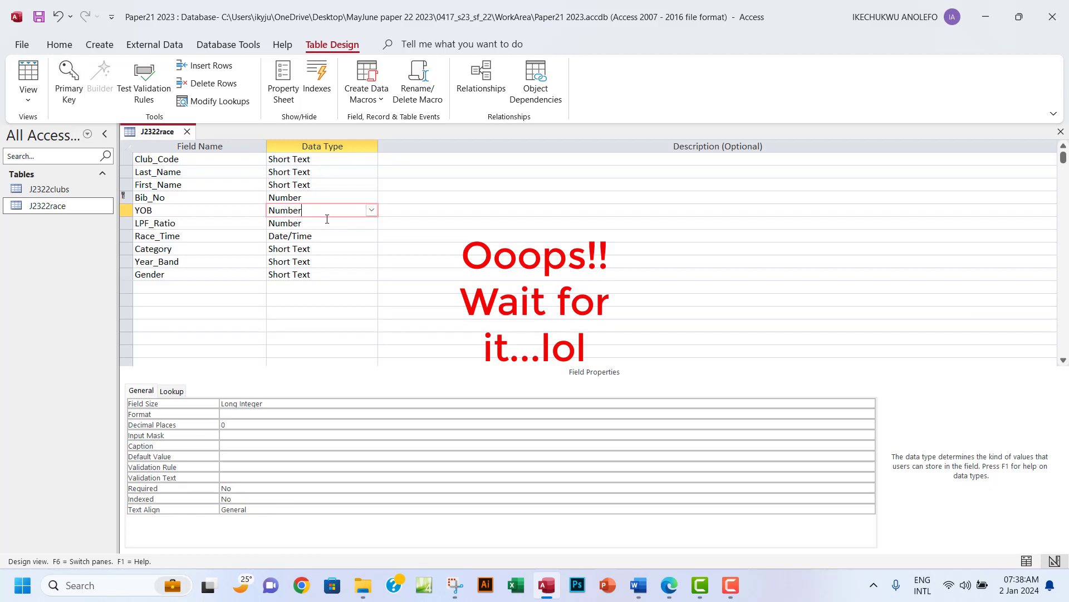
pyautogui.click(301, 198)
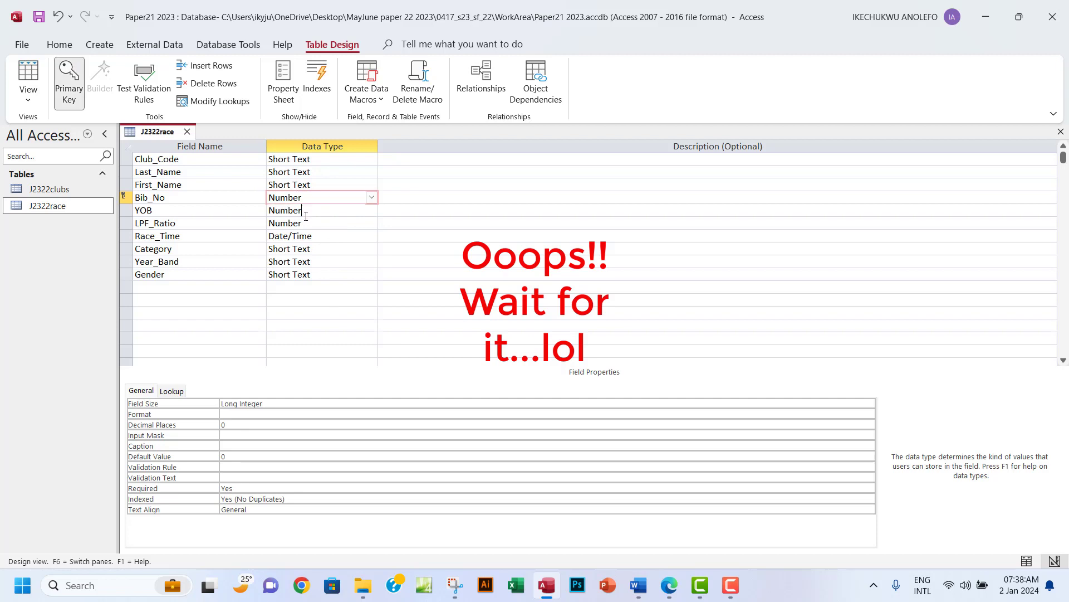
pyautogui.click(305, 211)
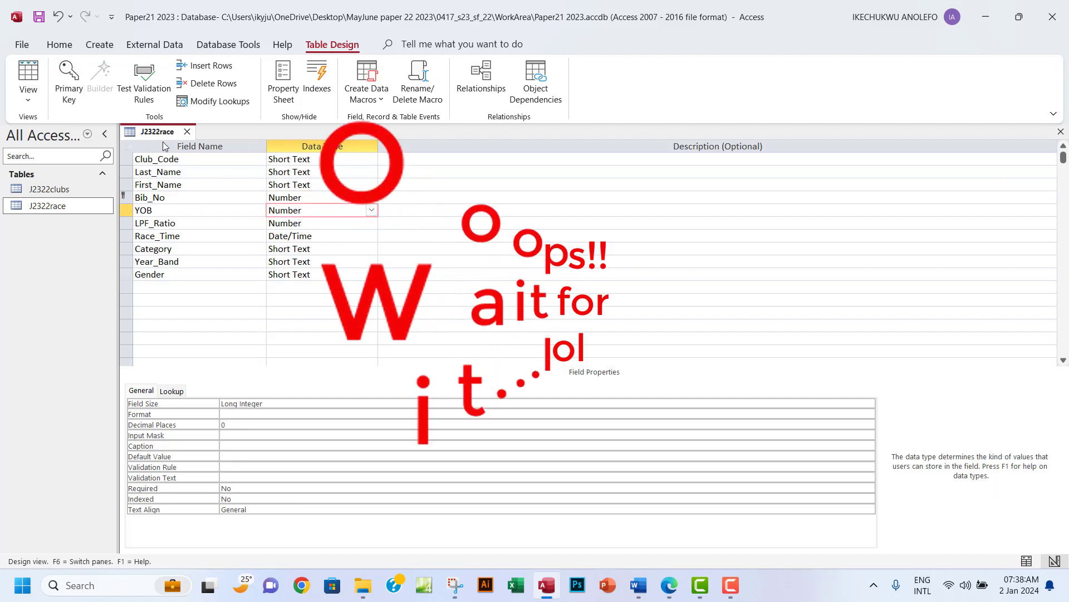
# Close the J2322race design without saving and open the table's records as a datasheet.
pyautogui.click(1061, 133)
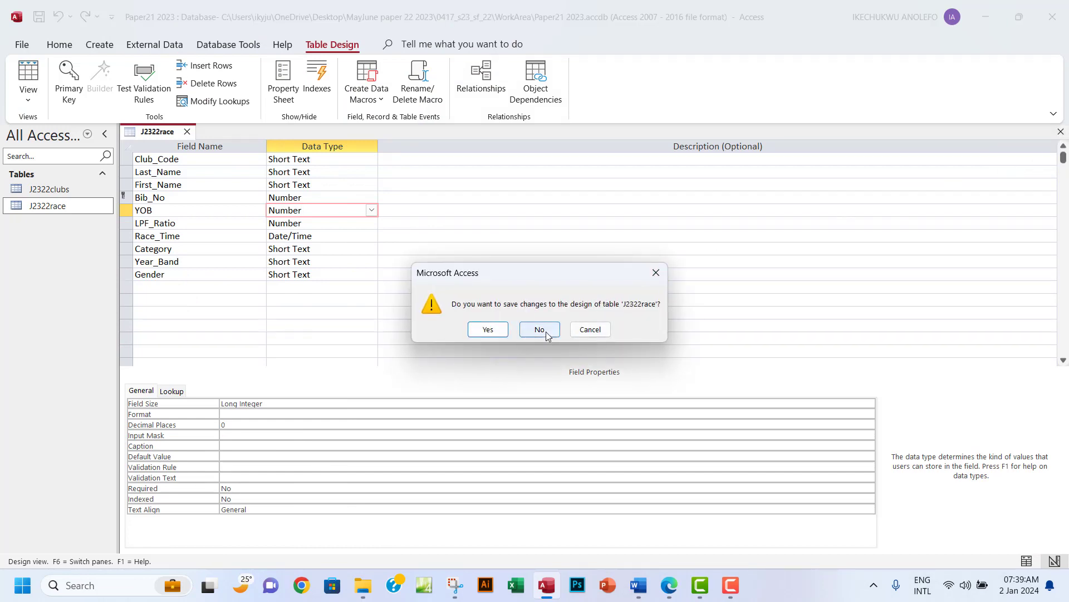
pyautogui.click(539, 329)
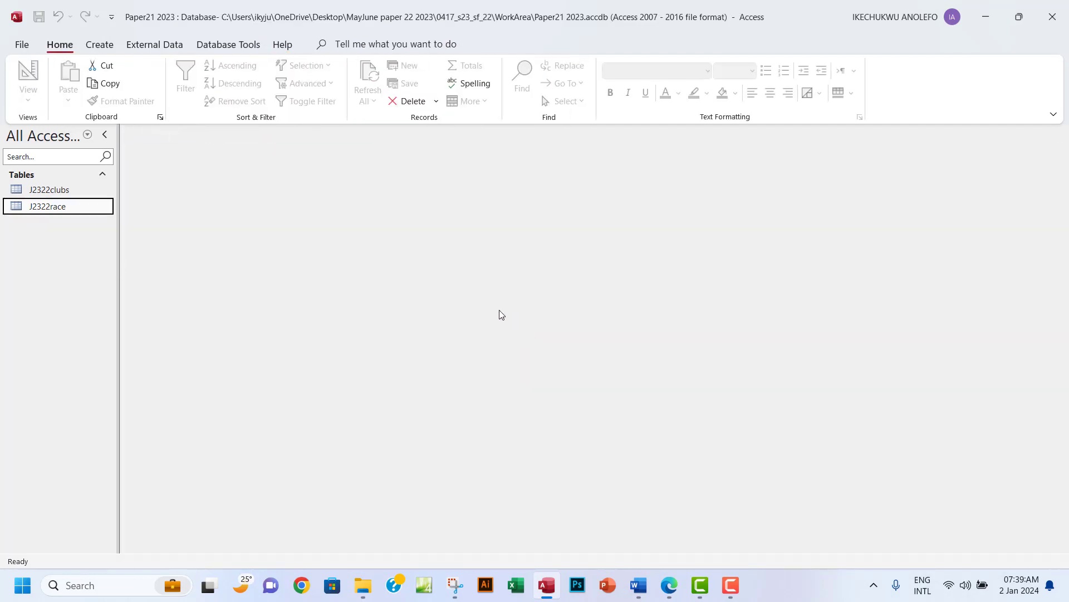
pyautogui.doubleClick(65, 208)
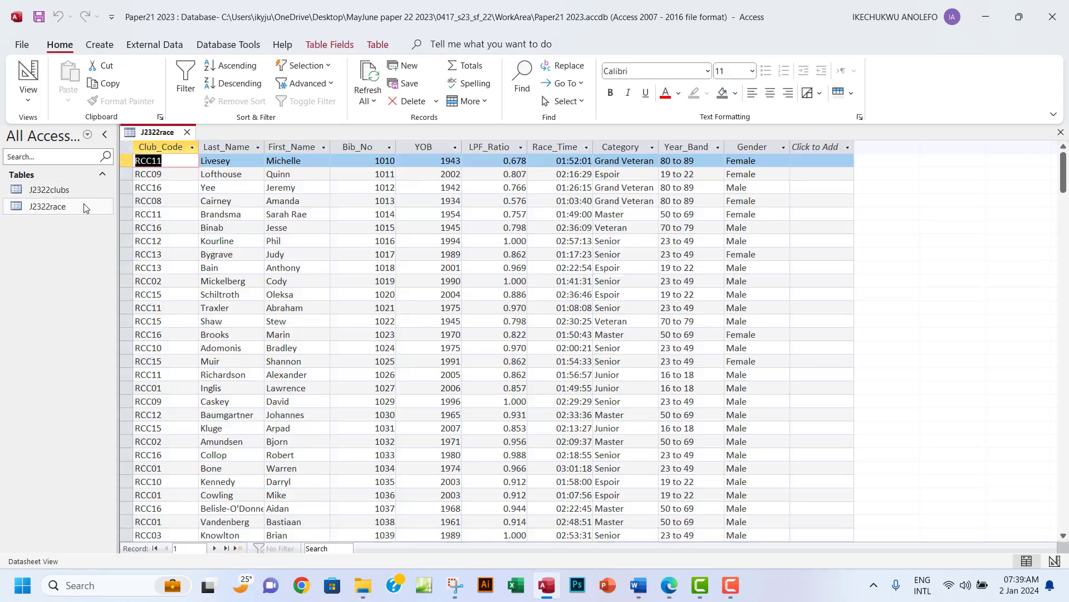
pyautogui.rightClick(51, 206)
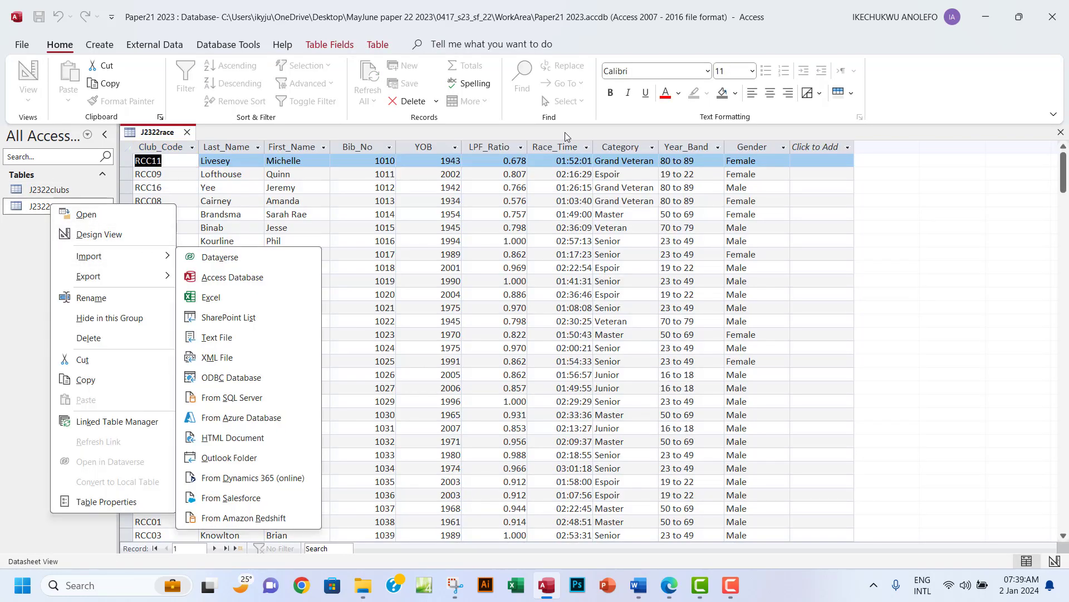
# Close the datasheet, check Race_Time's data type in J2322race's Design View, then close it.
pyautogui.click(1060, 136)
pyautogui.click(1060, 134)
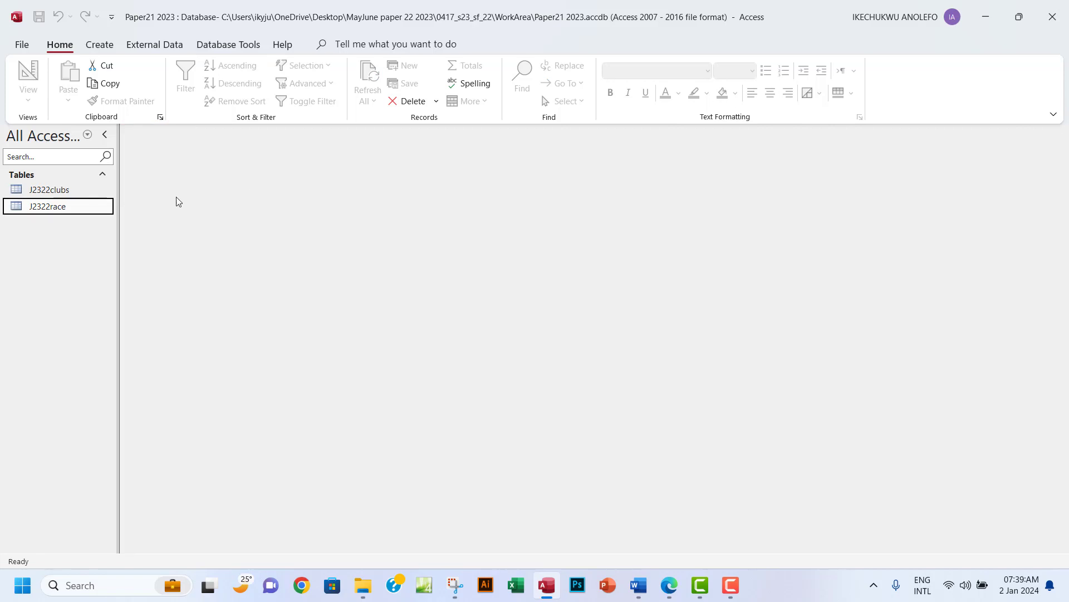
pyautogui.rightClick(36, 212)
pyautogui.click(84, 241)
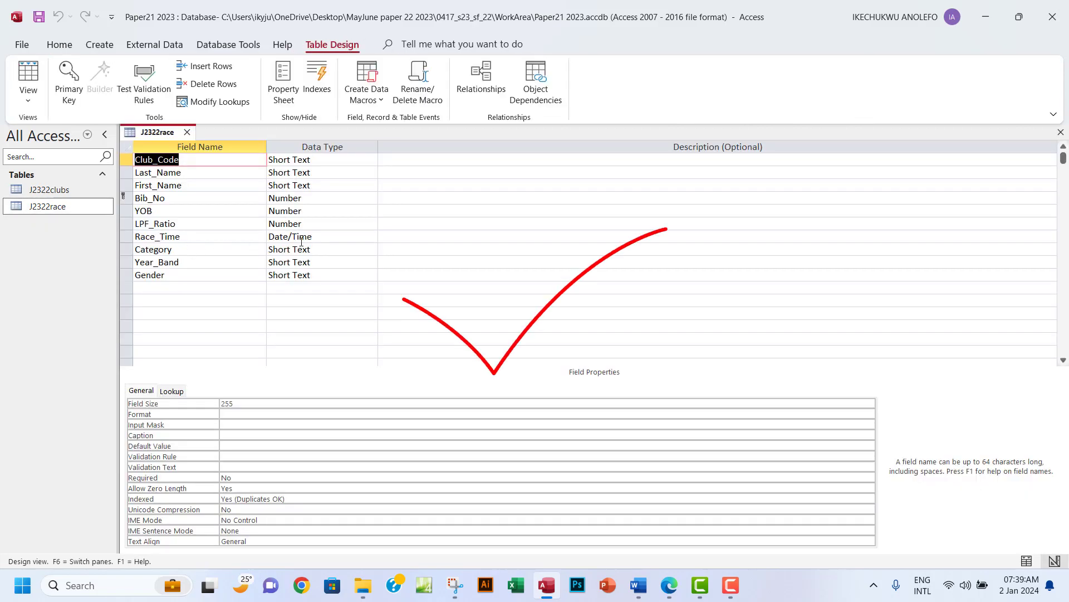
pyautogui.click(301, 238)
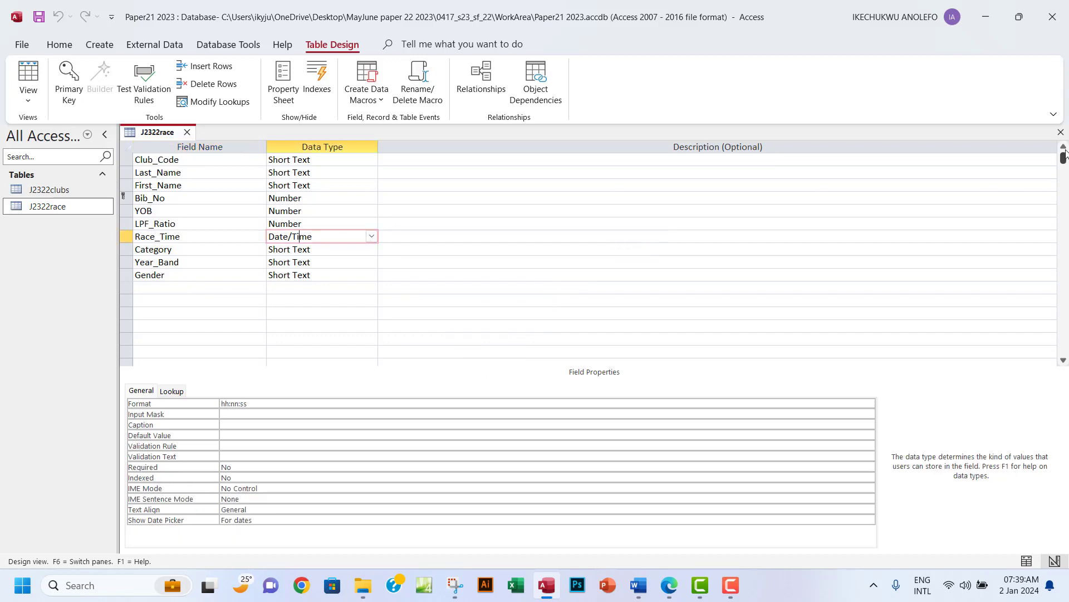
pyautogui.click(1060, 132)
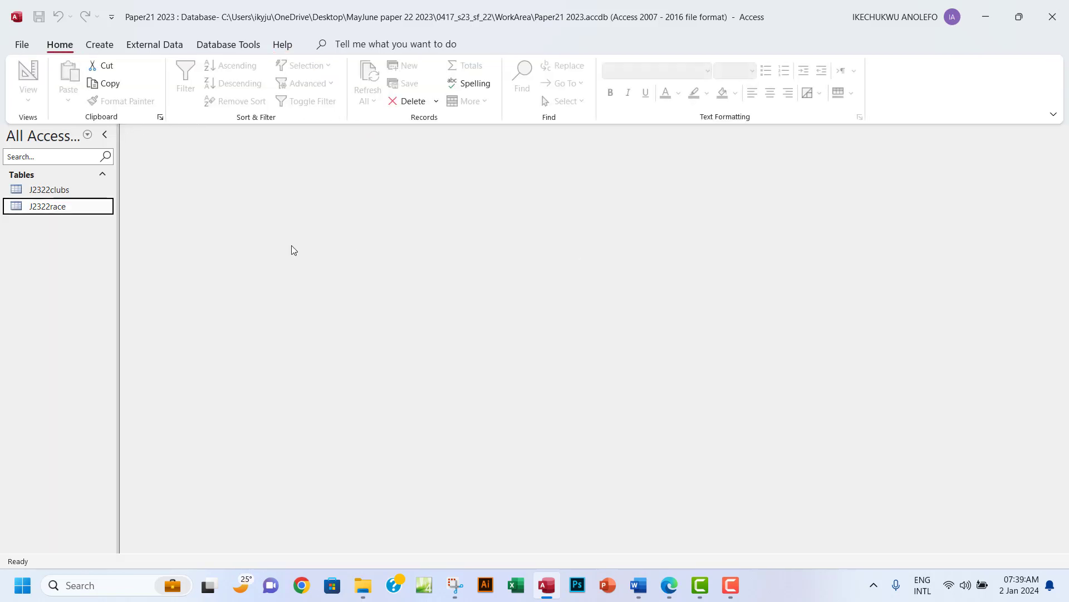
# Open J2322clubs in Design View, then bring the exam paper back to the front.
pyautogui.click(59, 192)
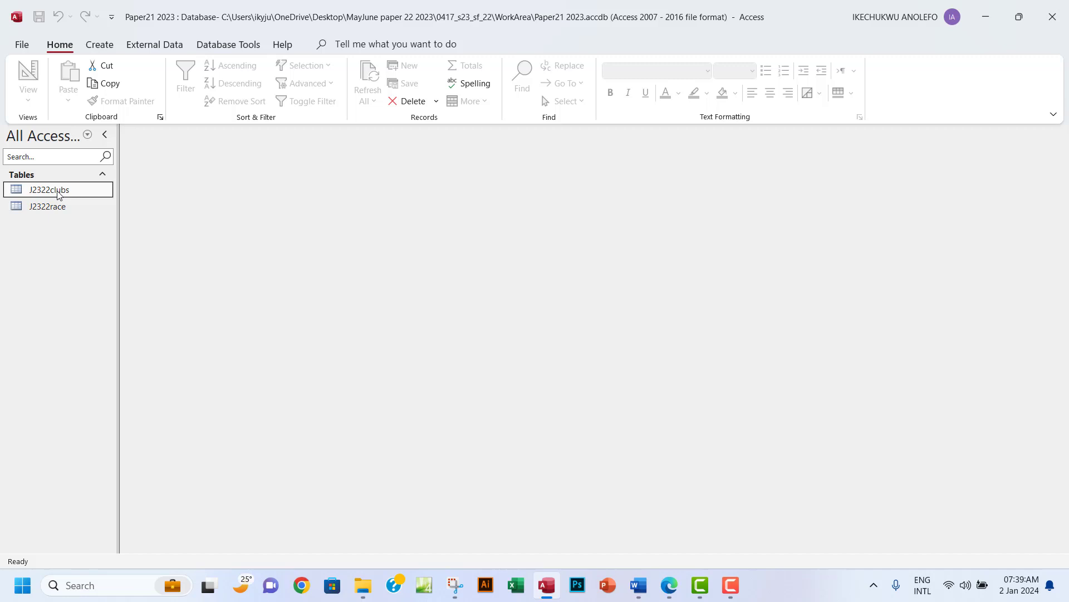
pyautogui.rightClick(59, 194)
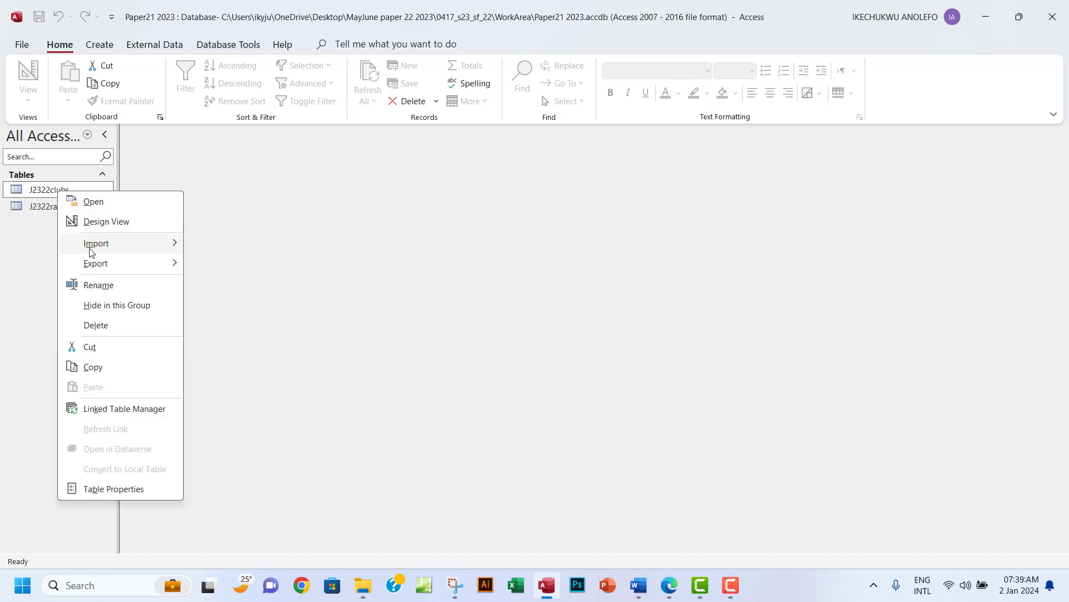
pyautogui.click(99, 222)
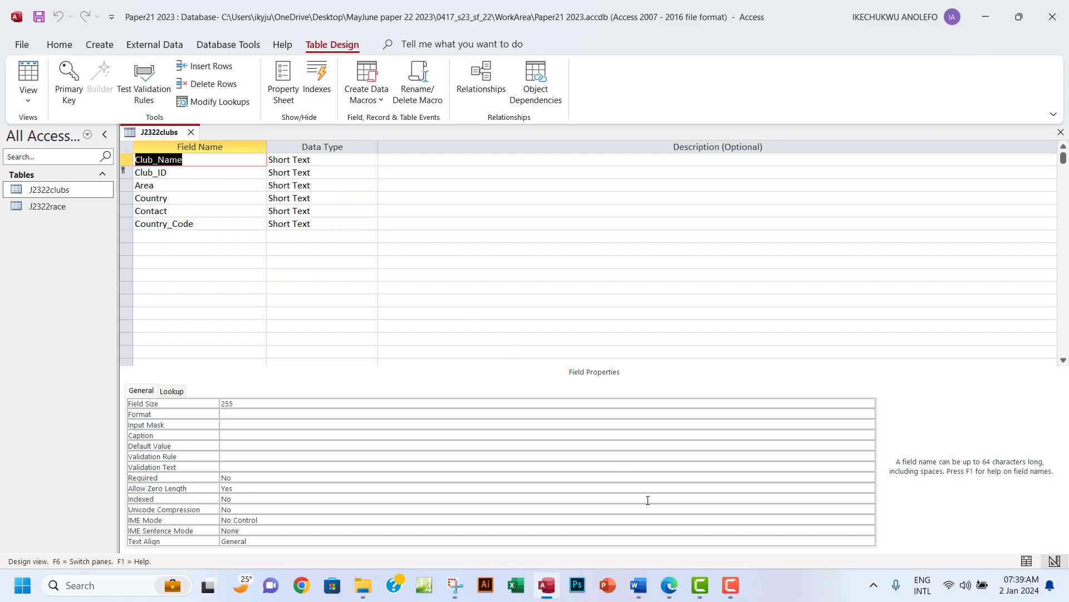
pyautogui.click(670, 586)
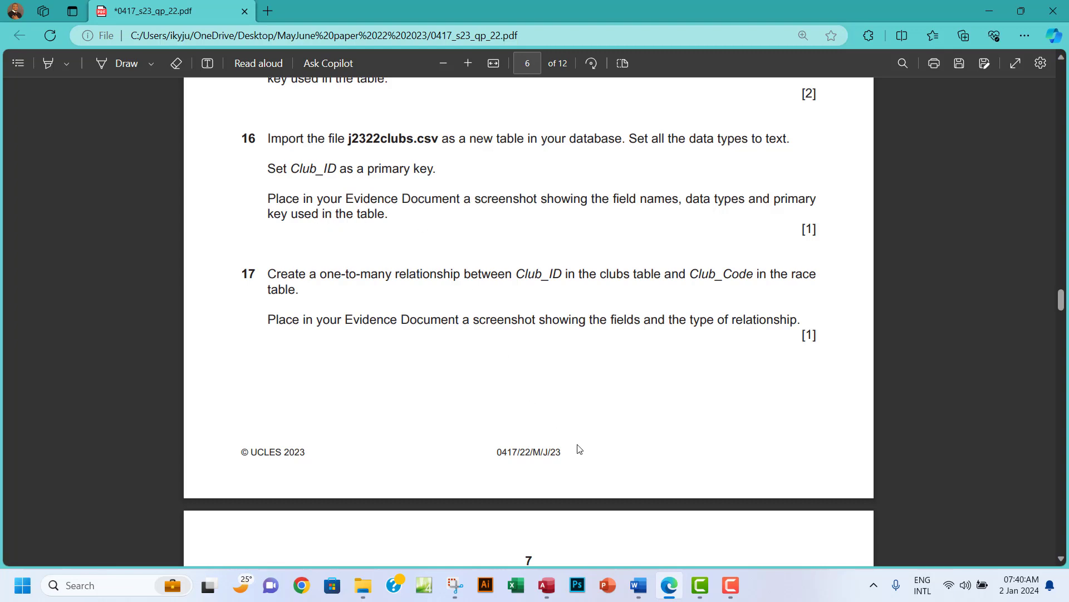
# Snip the J2322clubs design grid showing its Short Text fields and Club_ID key.
pyautogui.click(547, 595)
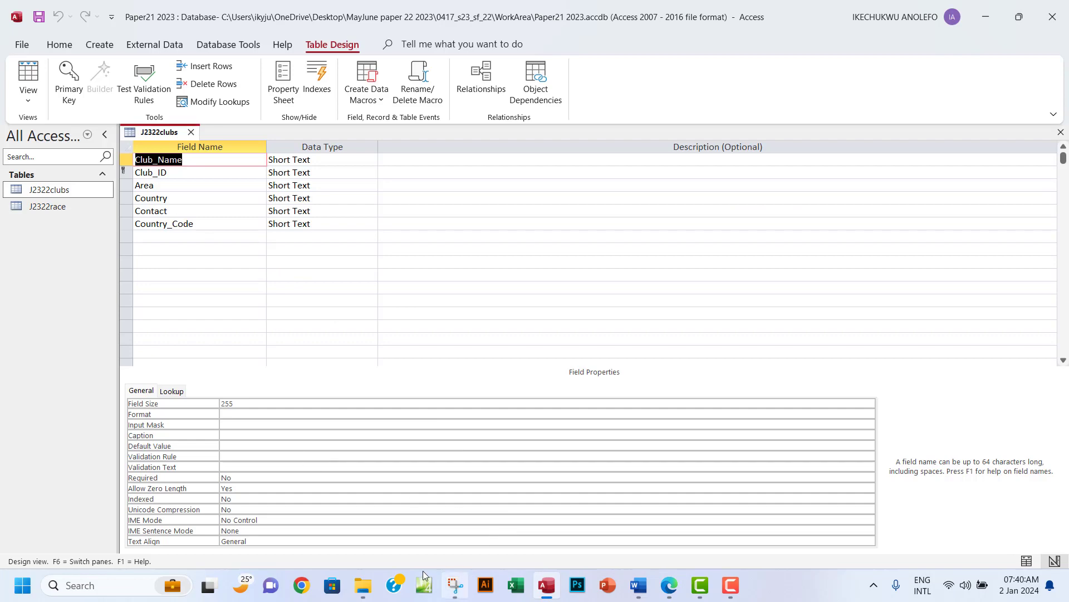
pyautogui.click(455, 585)
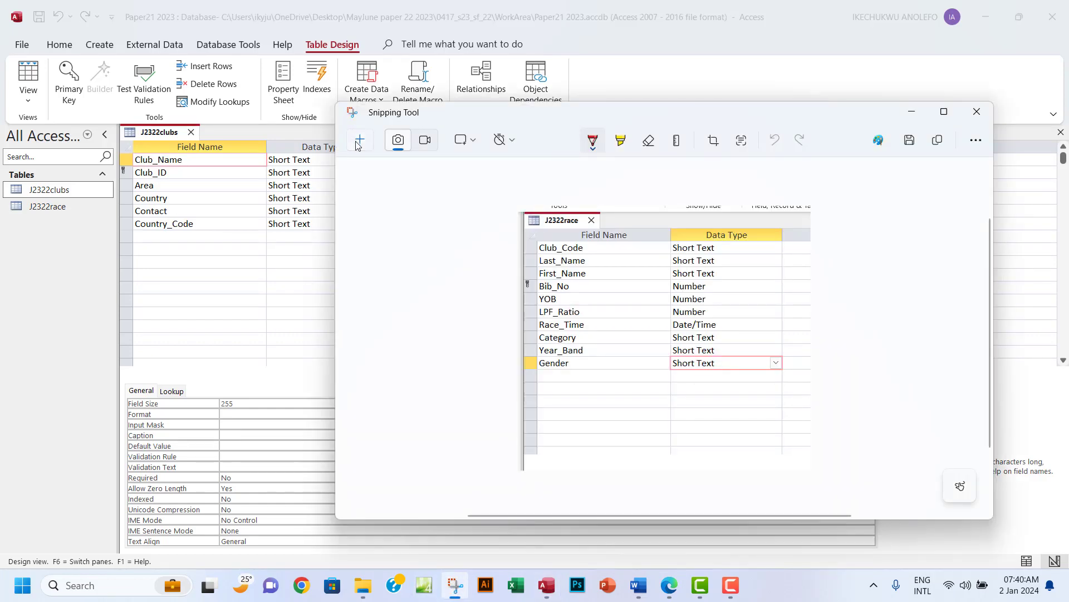
pyautogui.click(359, 140)
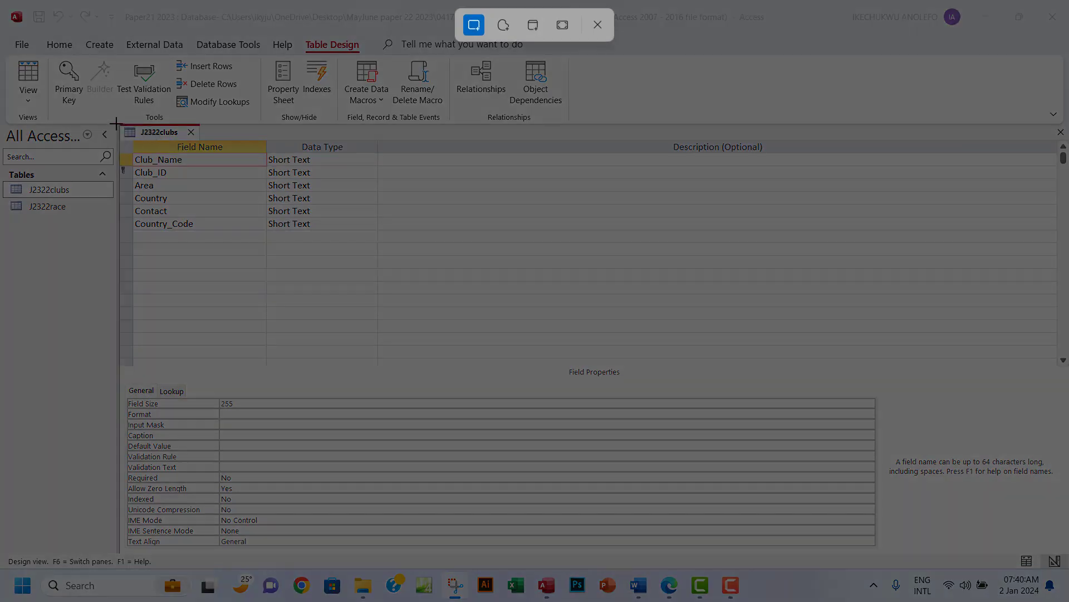
pyautogui.moveTo(117, 123); pyautogui.dragTo(378, 271)
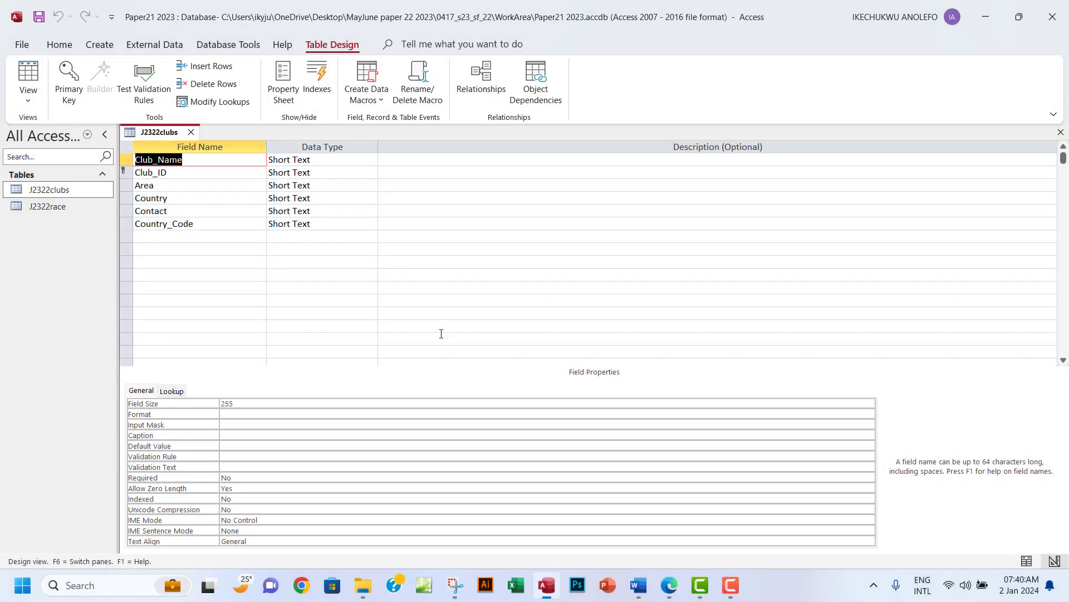
pyautogui.click(668, 584)
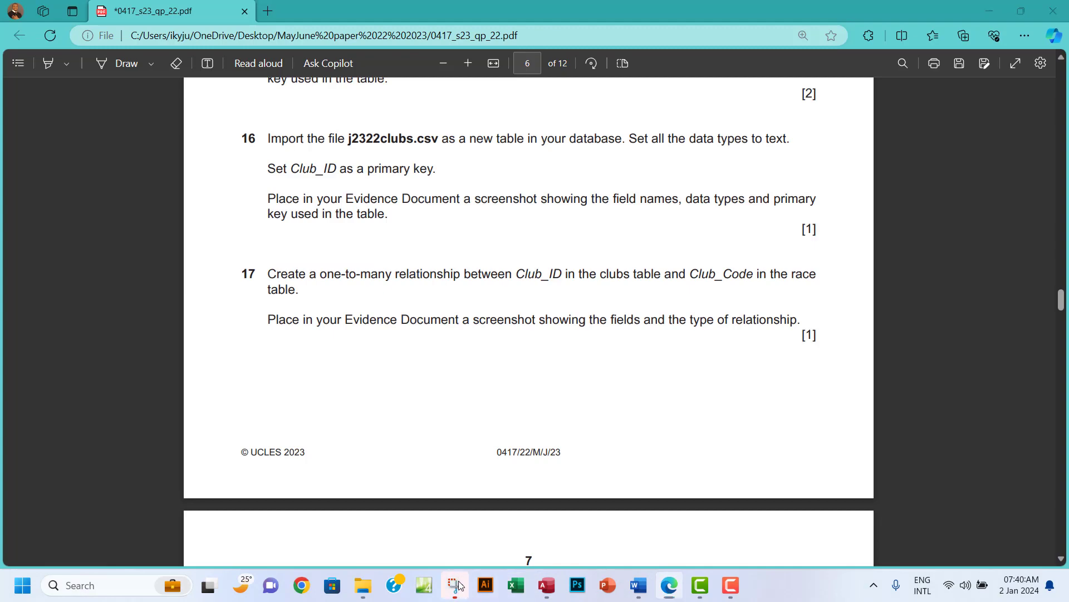
pyautogui.click(455, 584)
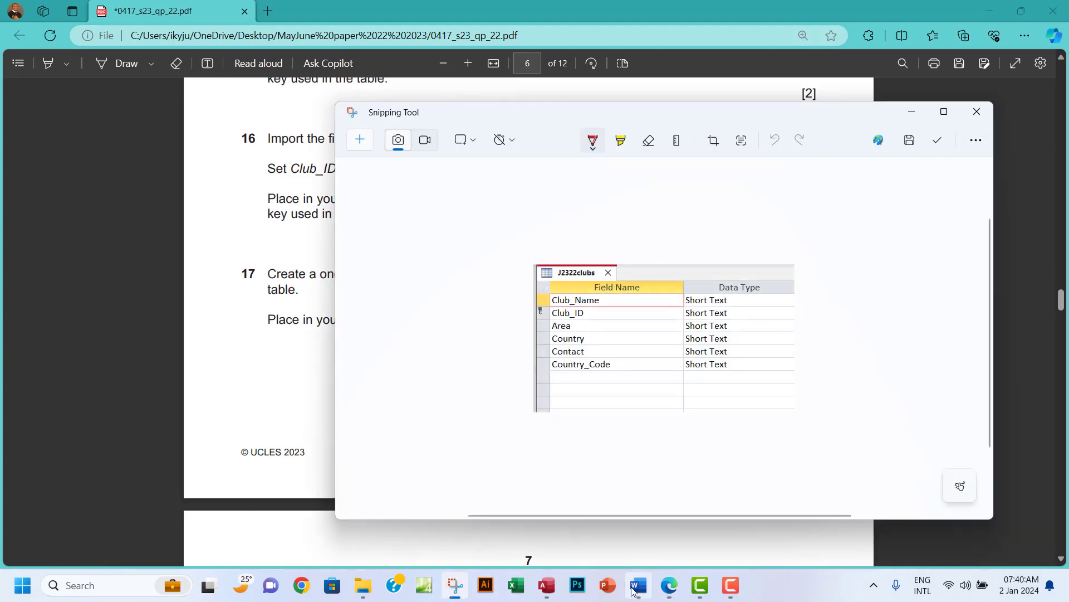
# Paste the J2322clubs design screenshot under 'Step 16 evidence:' in EVIDENCE0004.docx.
pyautogui.click(633, 589)
pyautogui.scroll(-3, 527, 416)
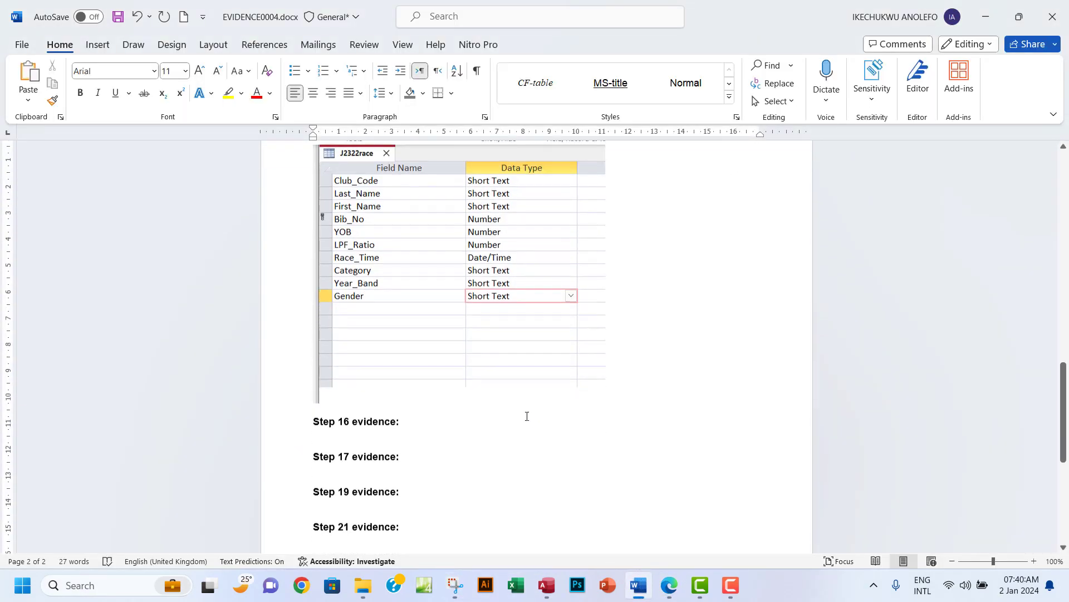
pyautogui.scroll(-1, 527, 417)
pyautogui.click(332, 401)
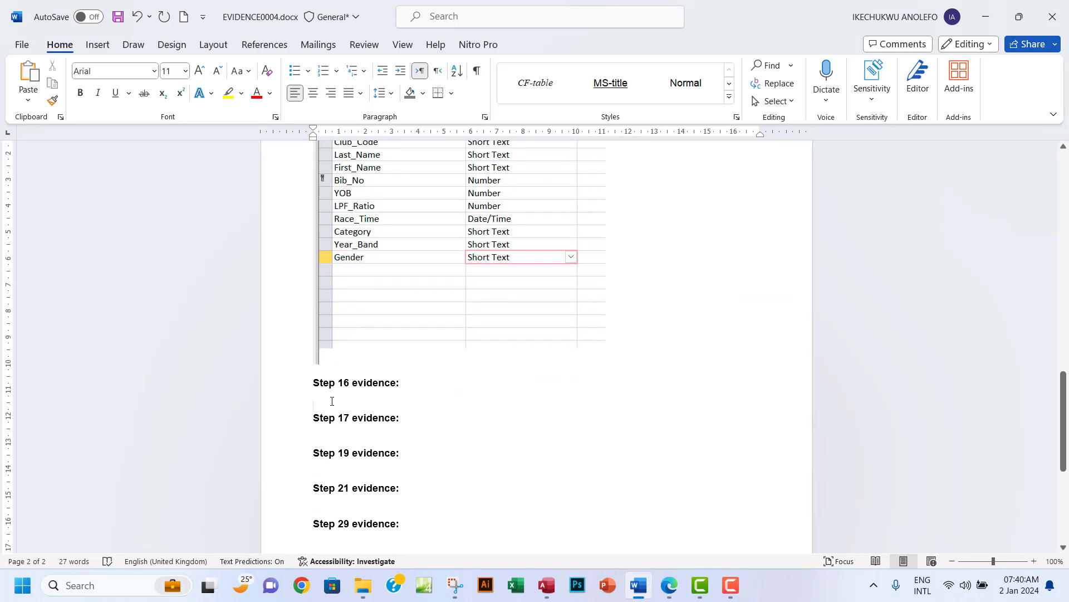
pyautogui.hotkey('ctrl', 'v')
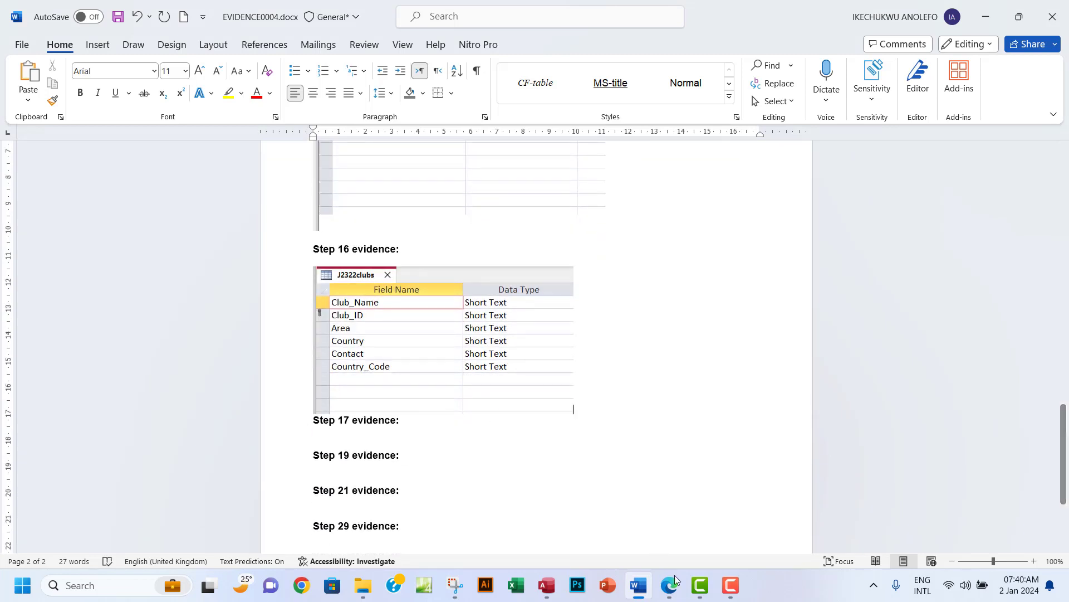
pyautogui.click(672, 583)
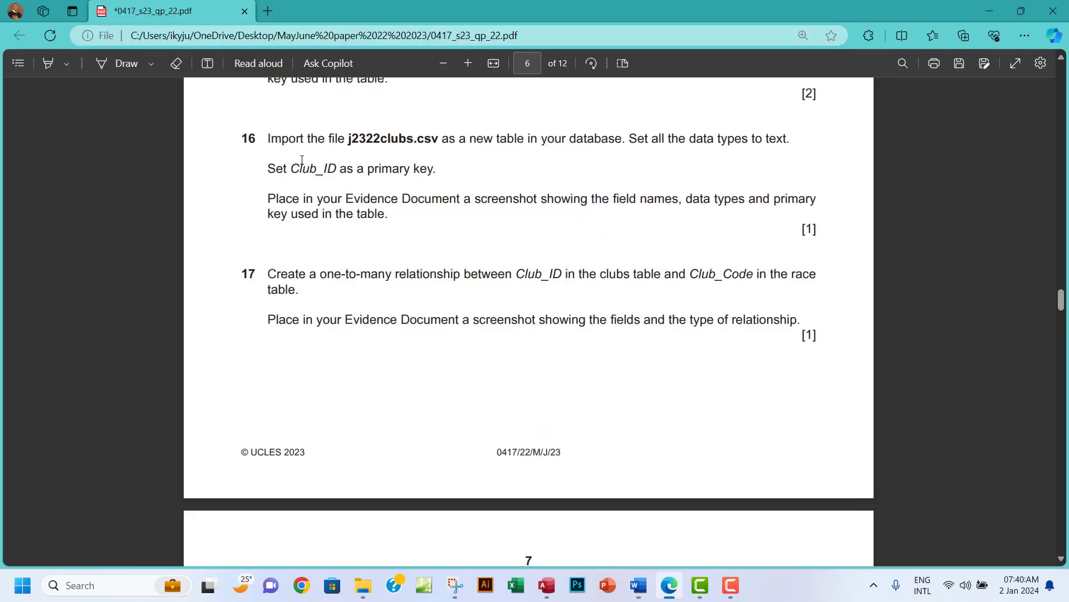
# Highlight question 16 green, select Club_ID in question 17, and return to Access.
pyautogui.moveTo(268, 138); pyautogui.dragTo(393, 215)
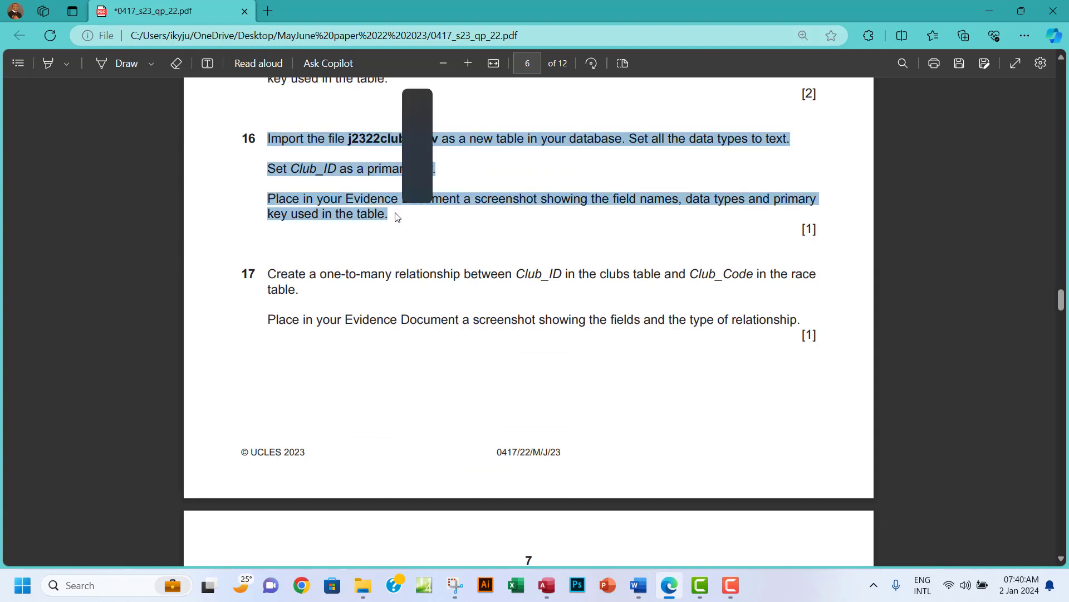
pyautogui.moveTo(418, 151)
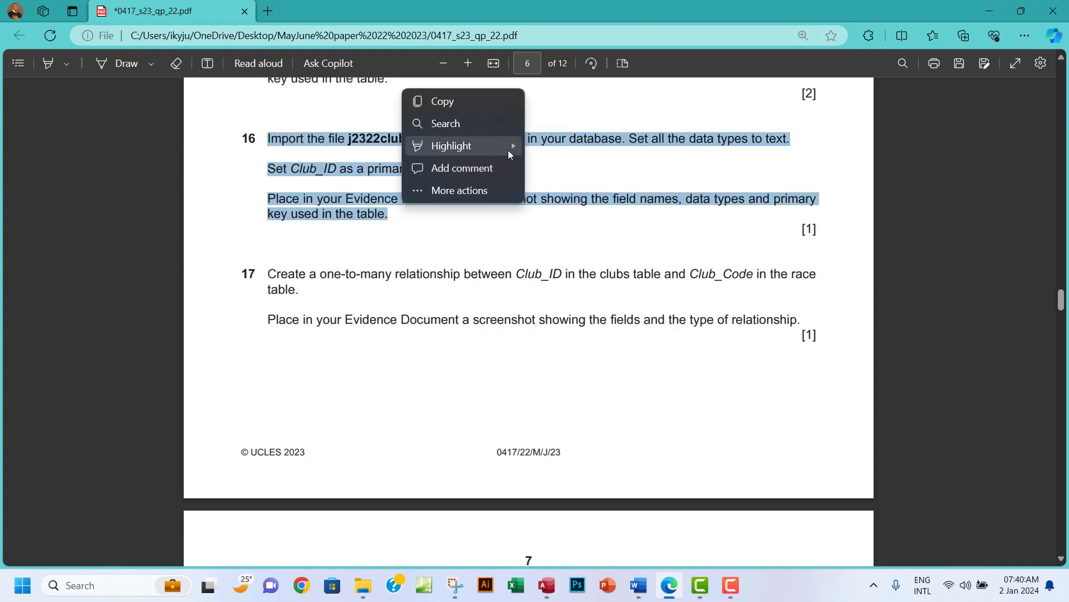
pyautogui.moveTo(516, 147)
pyautogui.click(557, 167)
pyautogui.scroll(-3, 407, 285)
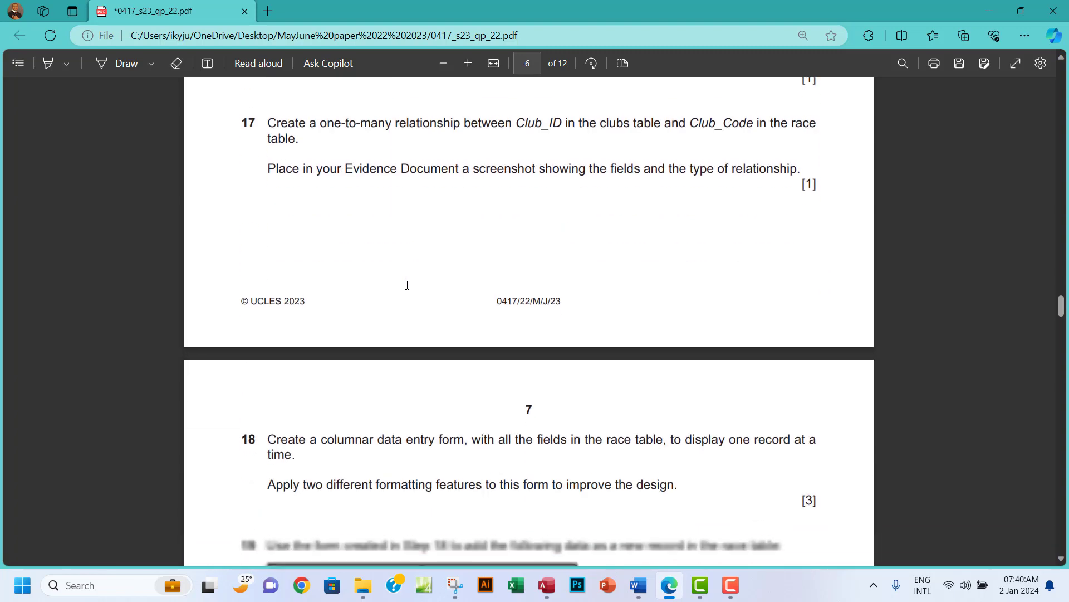
pyautogui.scroll(2, 407, 285)
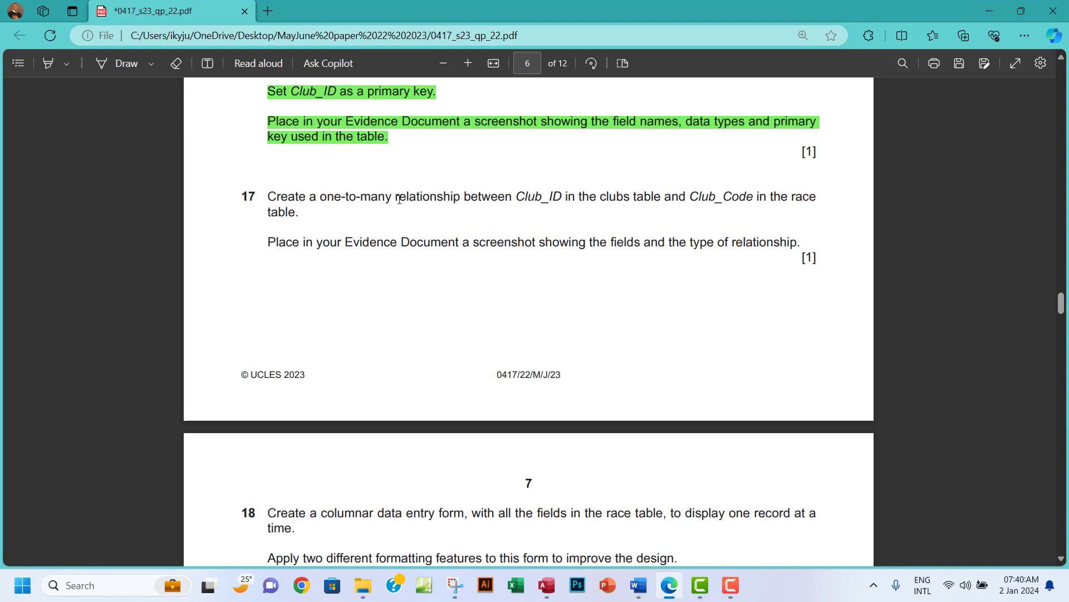
pyautogui.moveTo(520, 196); pyautogui.dragTo(566, 196)
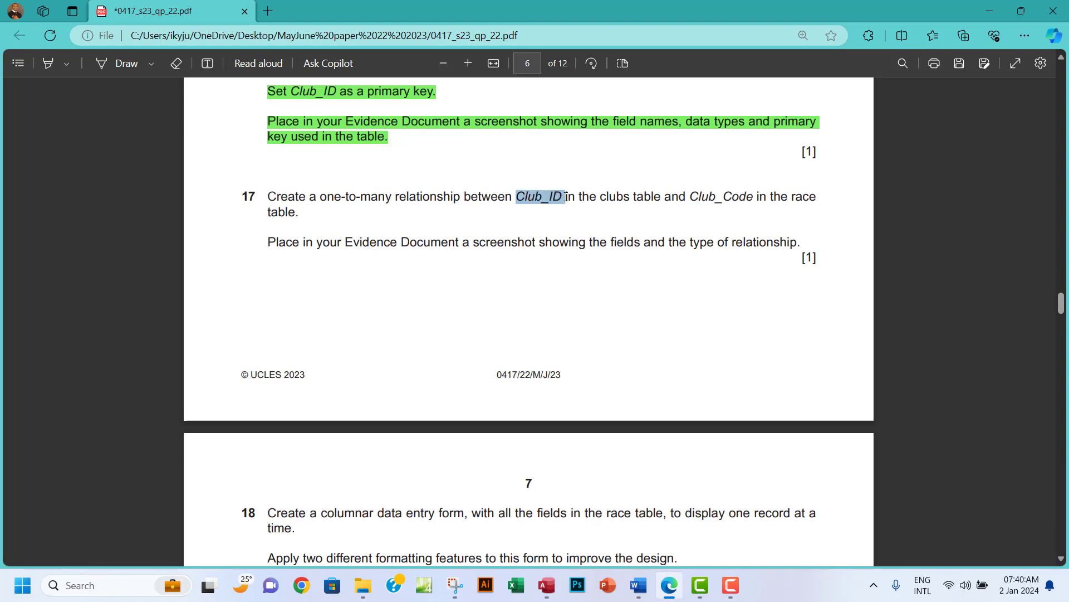
pyautogui.click(547, 585)
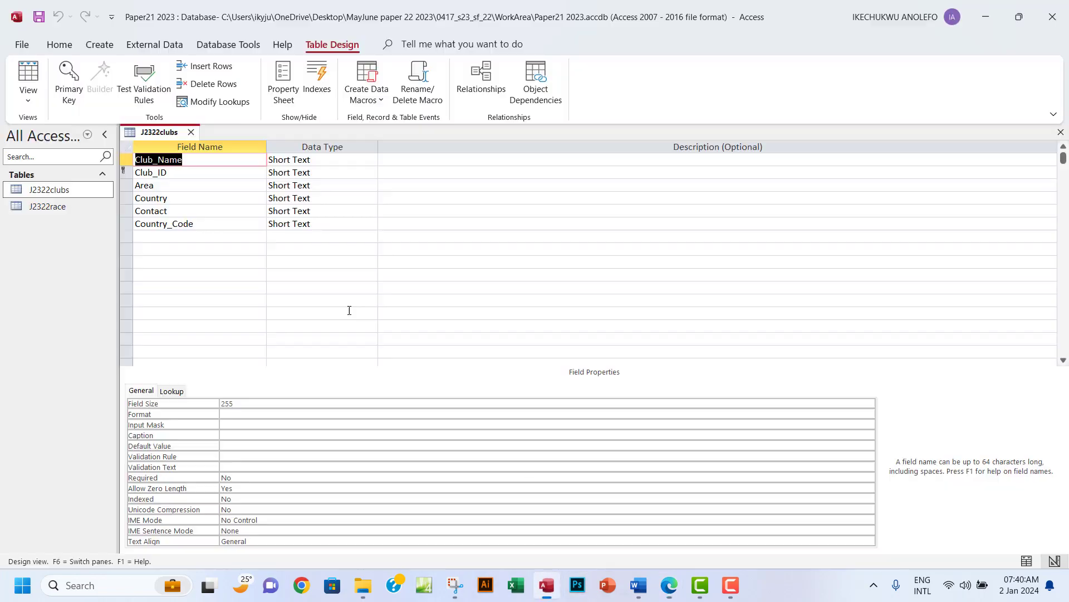
# Close the J2322clubs design and add J2322clubs and J2322race to the Relationships window.
pyautogui.click(1061, 132)
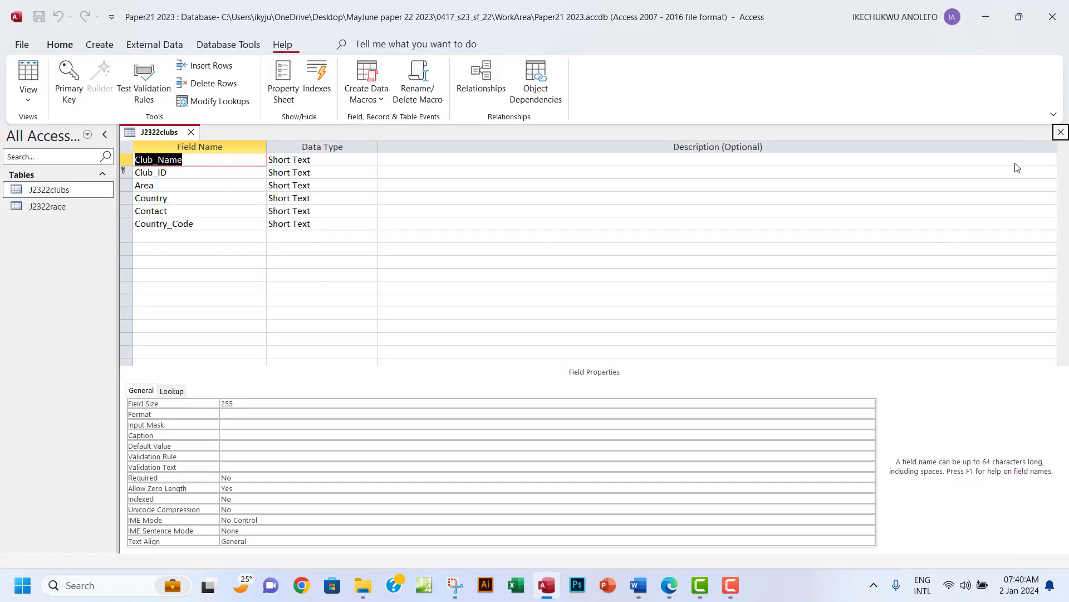
pyautogui.click(215, 49)
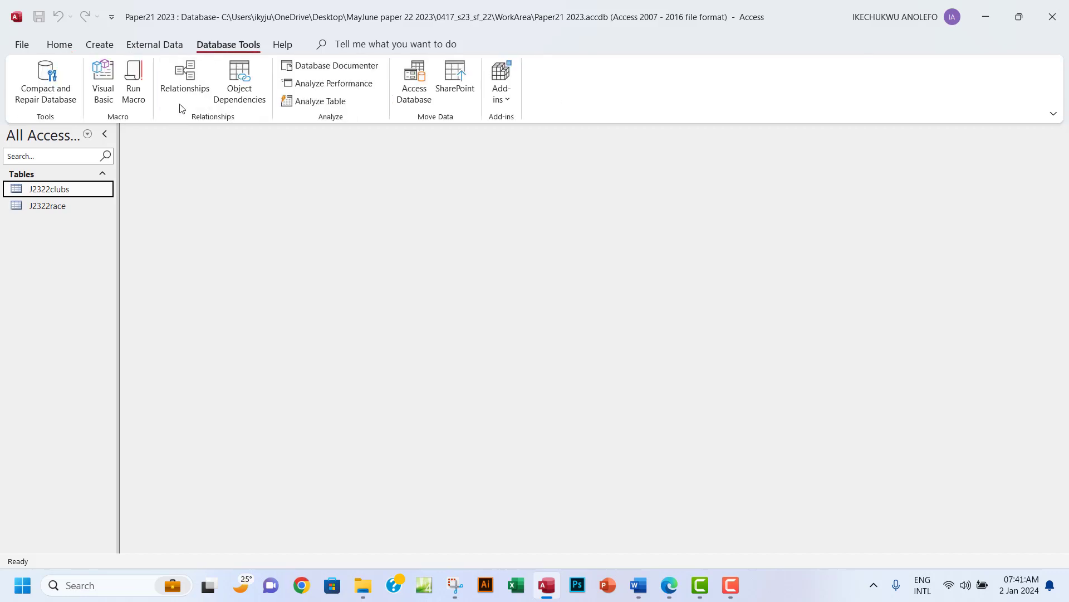
pyautogui.click(185, 84)
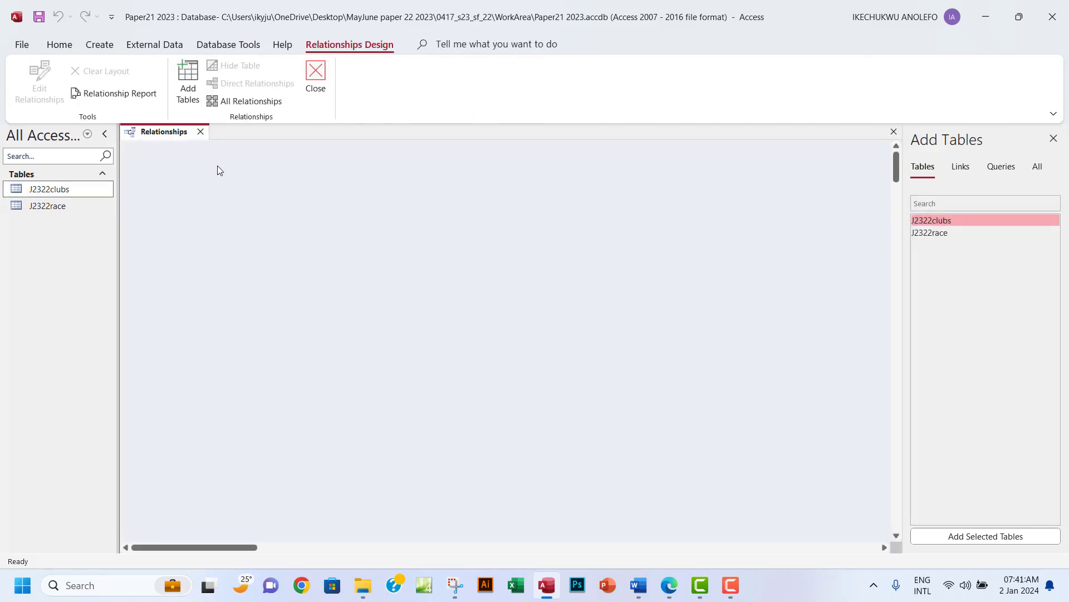
pyautogui.doubleClick(947, 221)
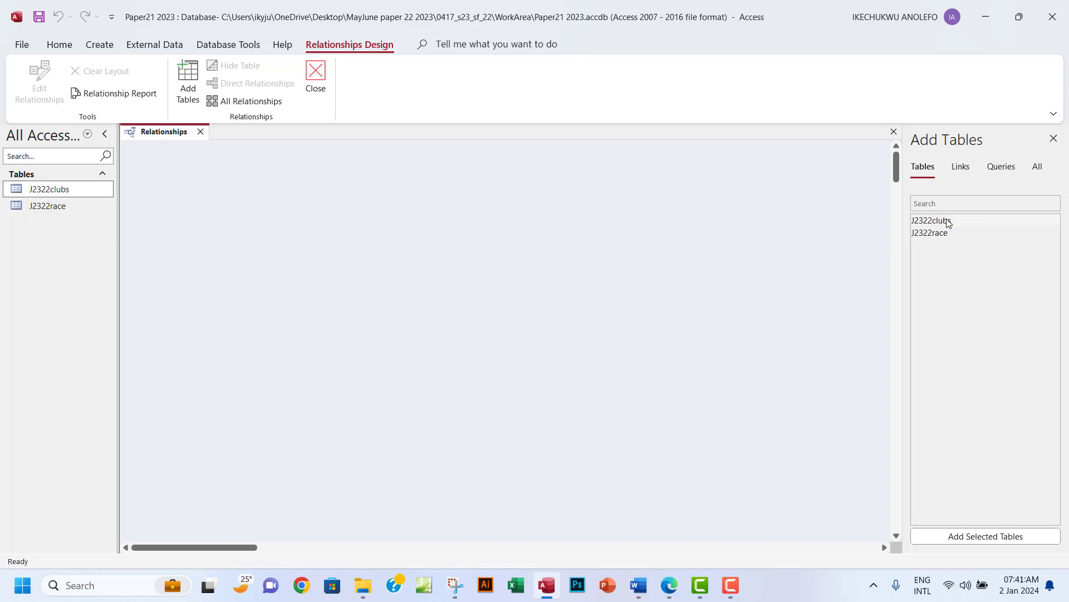
pyautogui.doubleClick(936, 234)
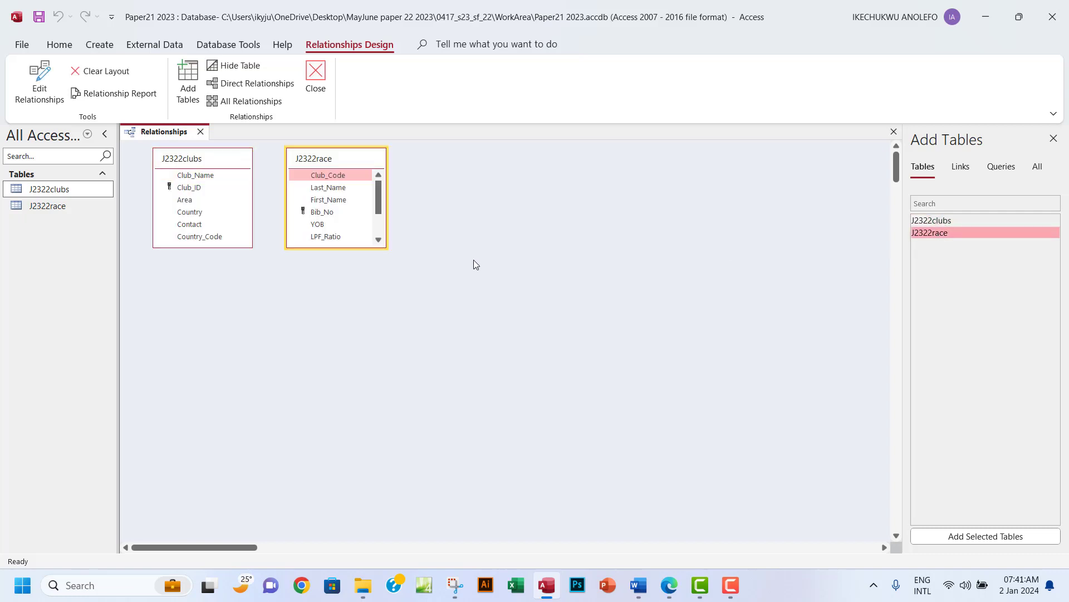
# Move J2322race to the right and enlarge the table boxes so every field shows.
pyautogui.moveTo(342, 159); pyautogui.dragTo(423, 175)
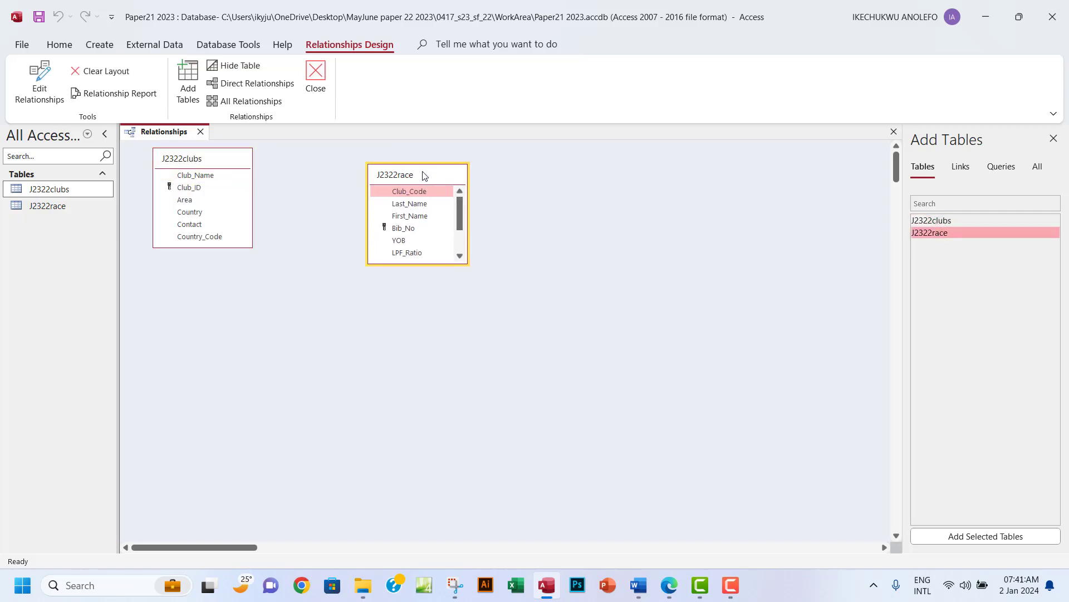
pyautogui.moveTo(465, 261); pyautogui.dragTo(474, 325)
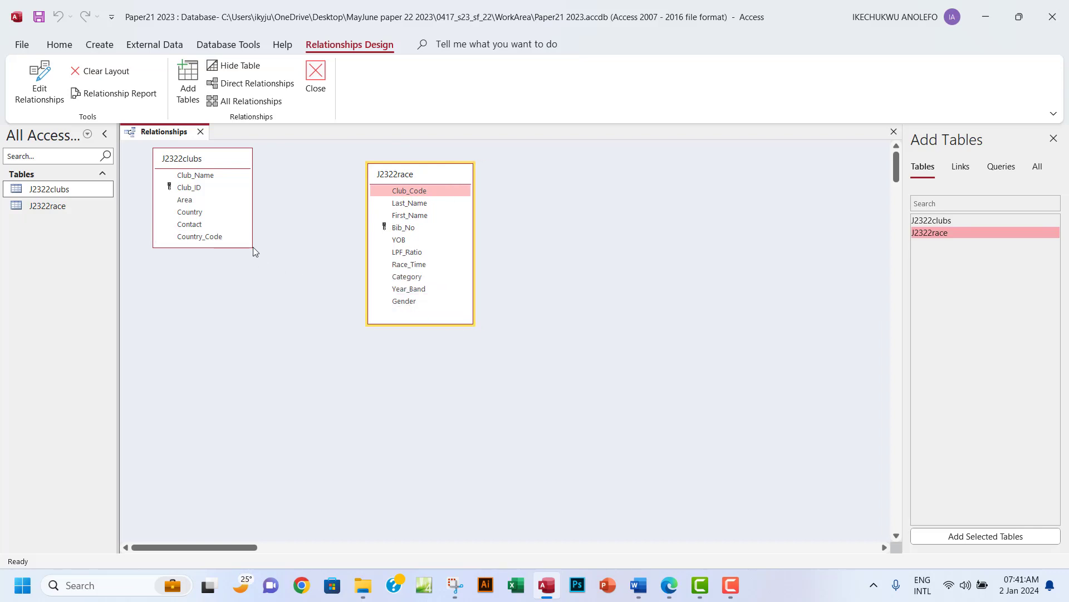
pyautogui.moveTo(250, 245); pyautogui.dragTo(261, 270)
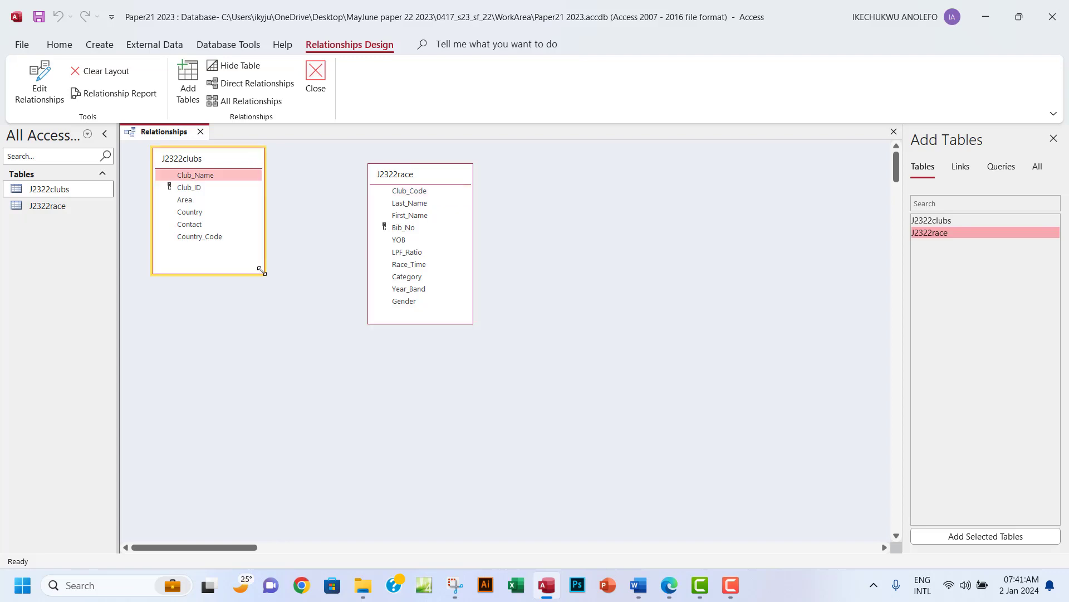
# Join J2322clubs' Club_ID to J2322race's Club_Code, enforcing referential integrity, and create the link.
pyautogui.click(670, 585)
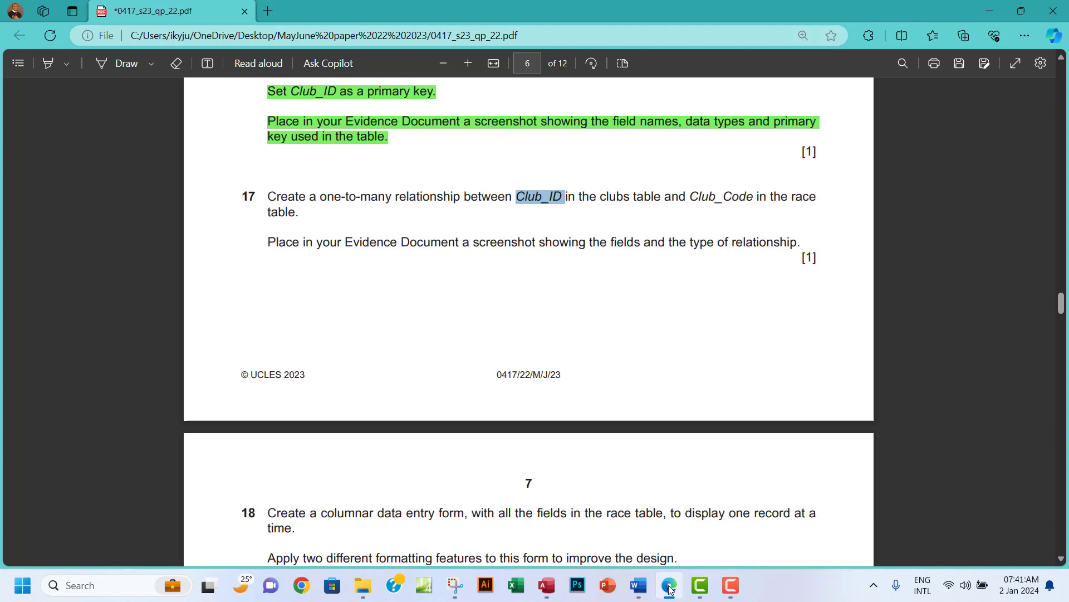
pyautogui.click(670, 588)
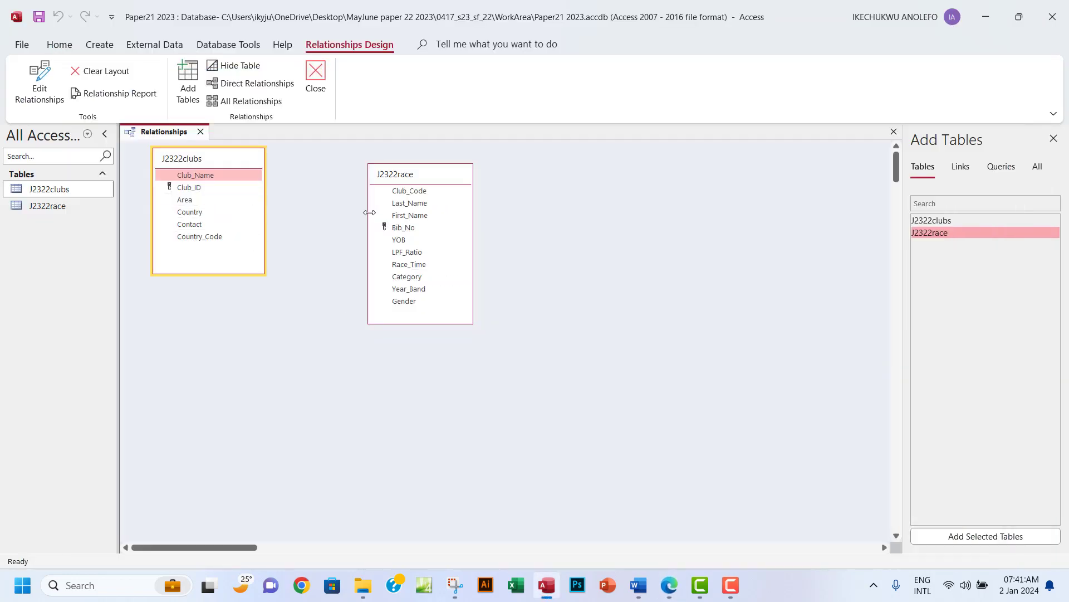
pyautogui.moveTo(204, 190); pyautogui.dragTo(417, 191)
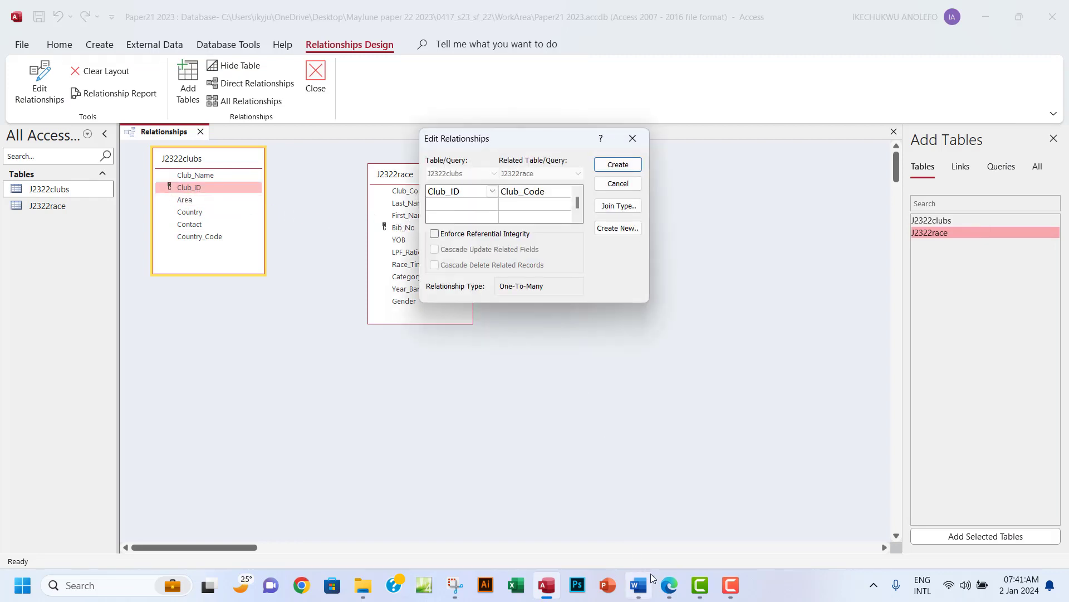
pyautogui.click(671, 588)
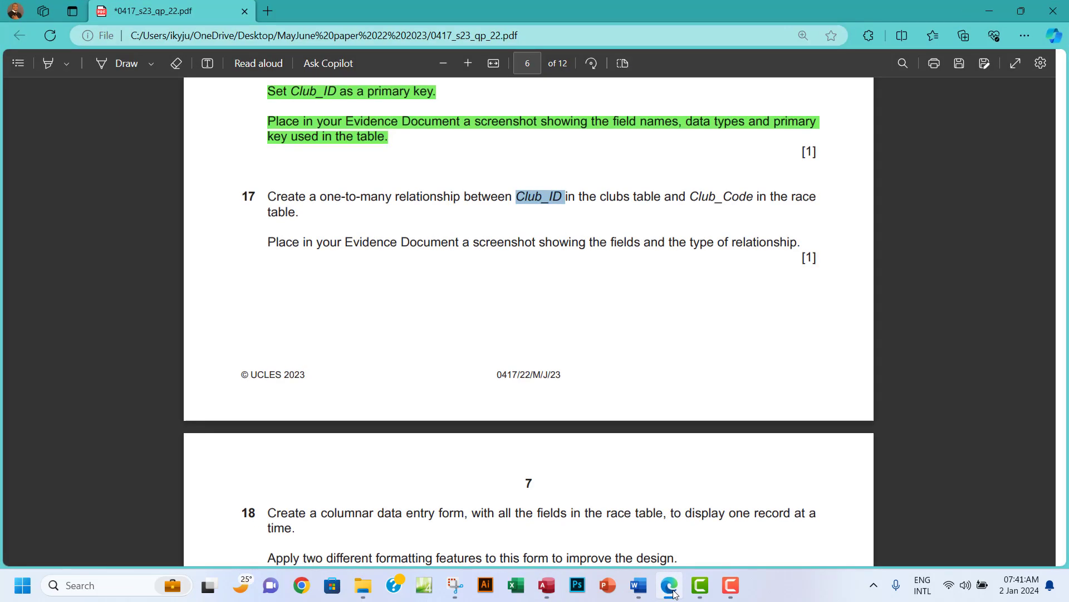
pyautogui.click(671, 588)
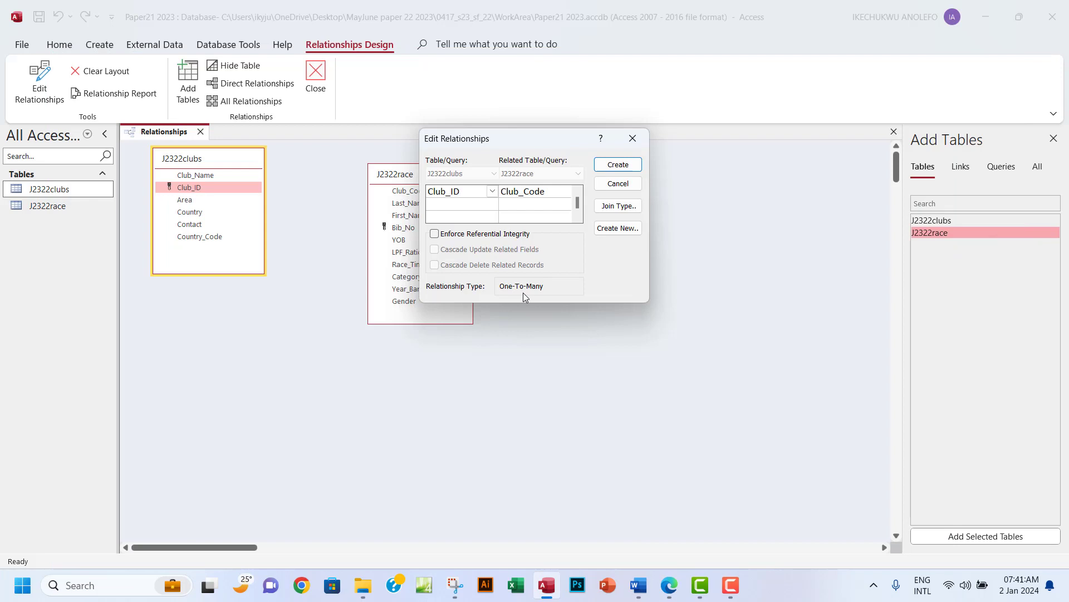
pyautogui.click(434, 234)
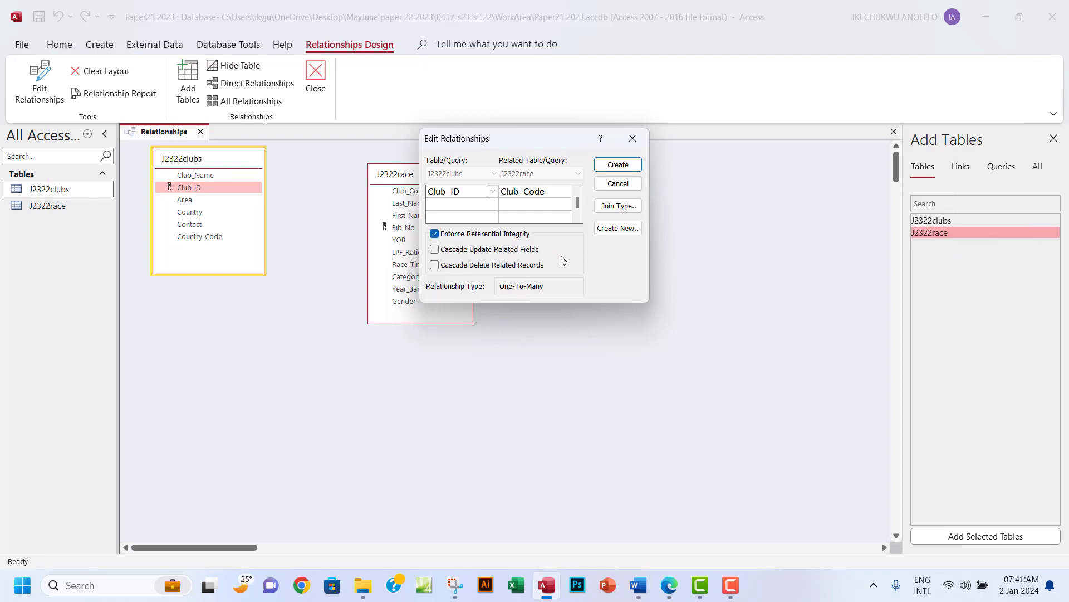
pyautogui.click(618, 165)
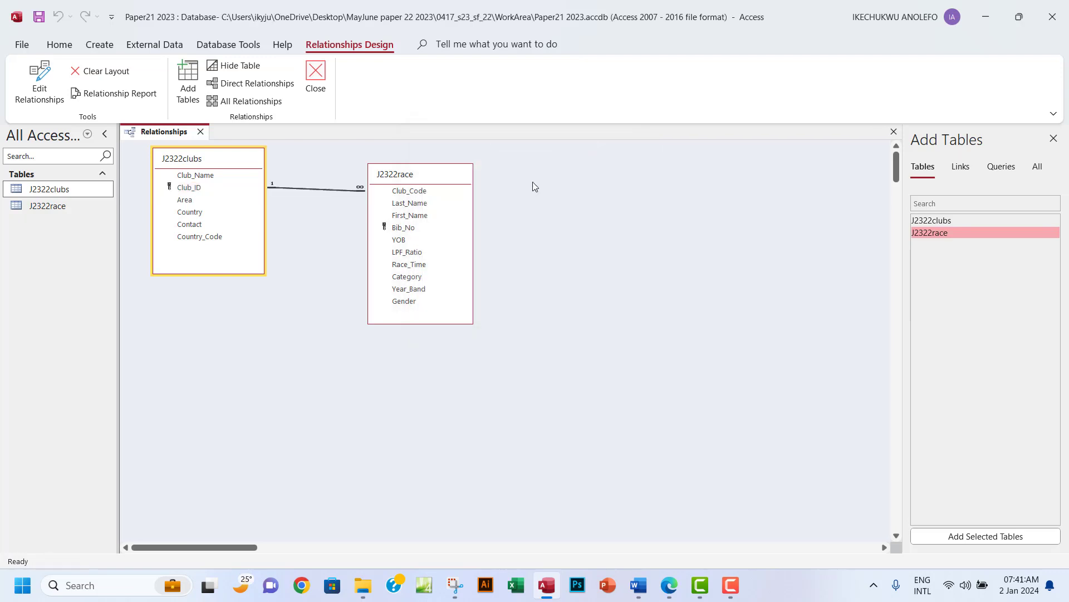
# Move the J2322race table down and right, then review the Club_ID–Club_Code relationship without changes.
pyautogui.moveTo(411, 181)
pyautogui.mouseDown()
pyautogui.moveTo(500, 216)
pyautogui.moveTo(444, 226)
pyautogui.mouseUp()
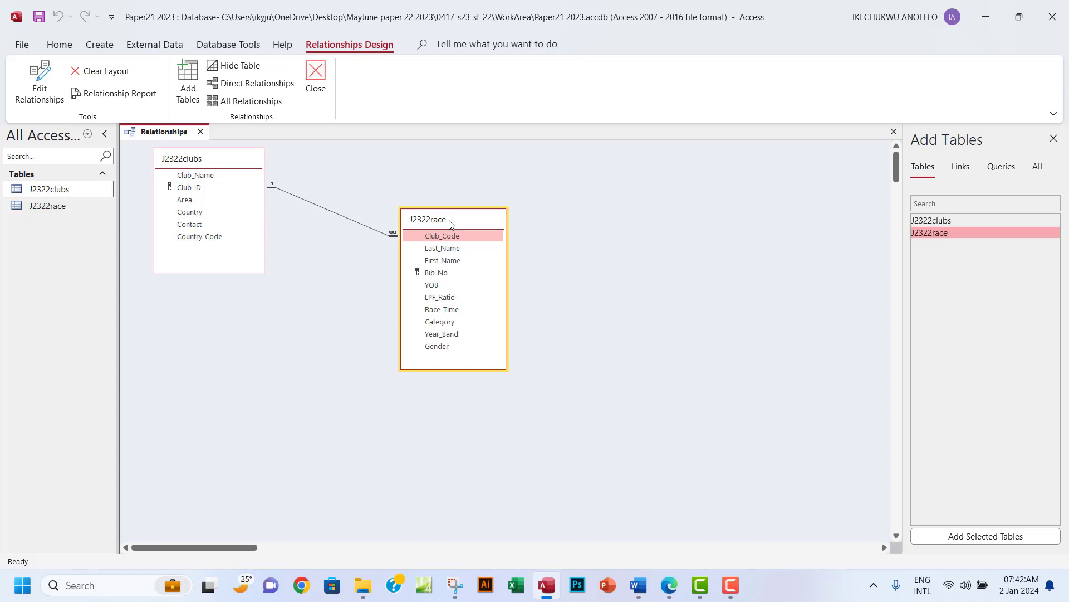
pyautogui.doubleClick(331, 215)
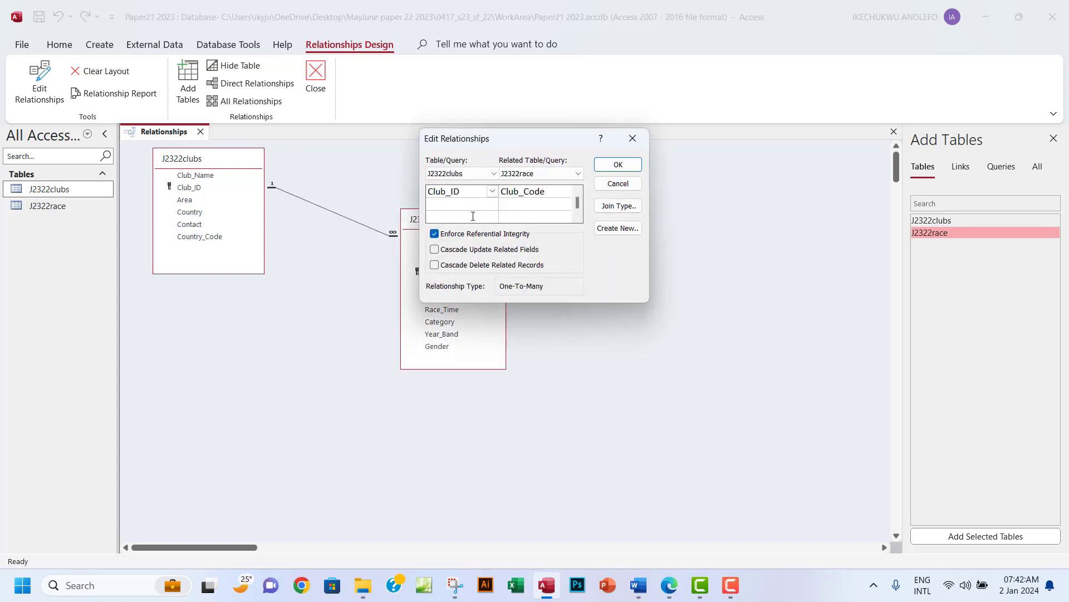
pyautogui.click(634, 138)
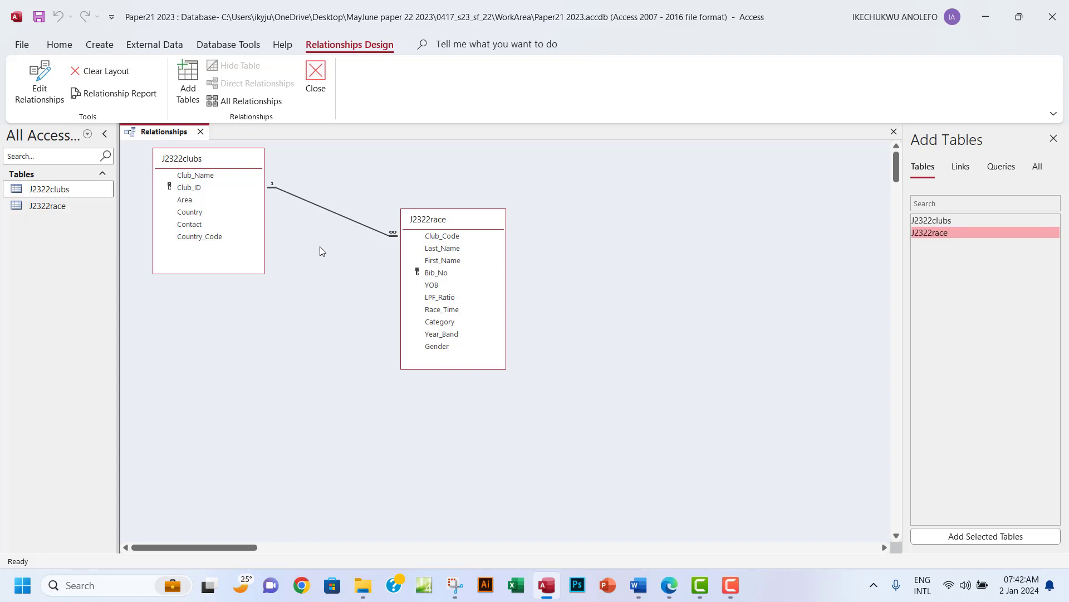
# Reposition J2322race beside J2322clubs, briefly reviewing the relationship and rechecking the exam paper.
pyautogui.moveTo(436, 218); pyautogui.dragTo(400, 224)
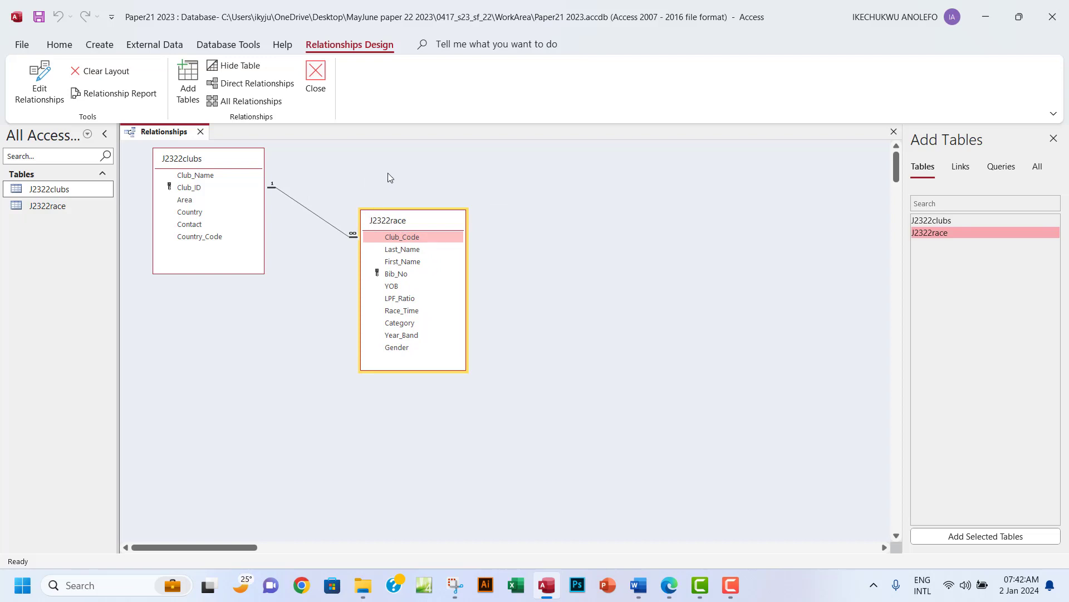
pyautogui.doubleClick(318, 216)
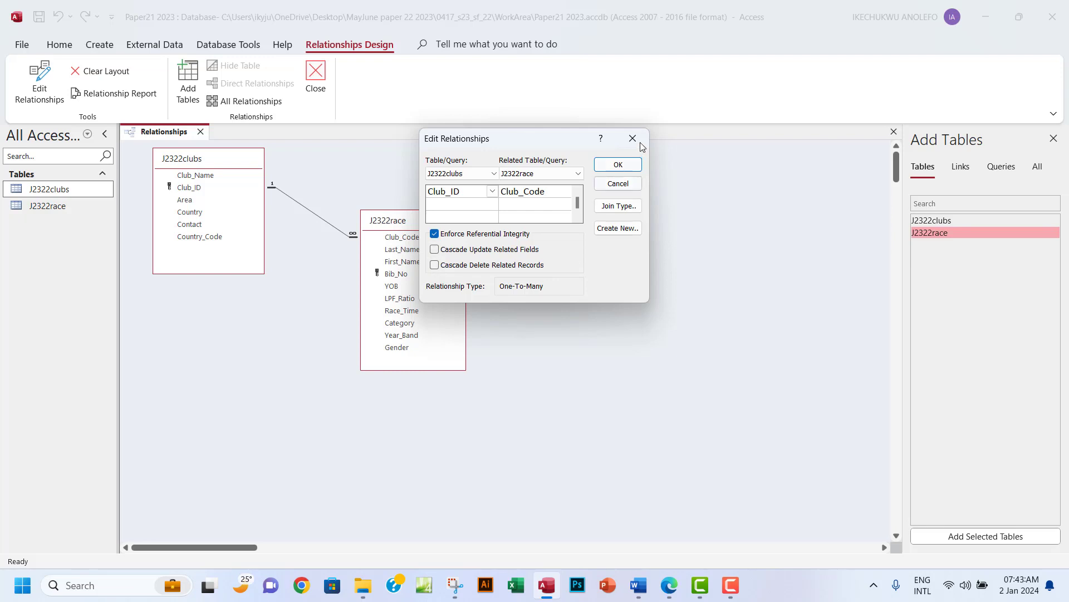
pyautogui.click(618, 164)
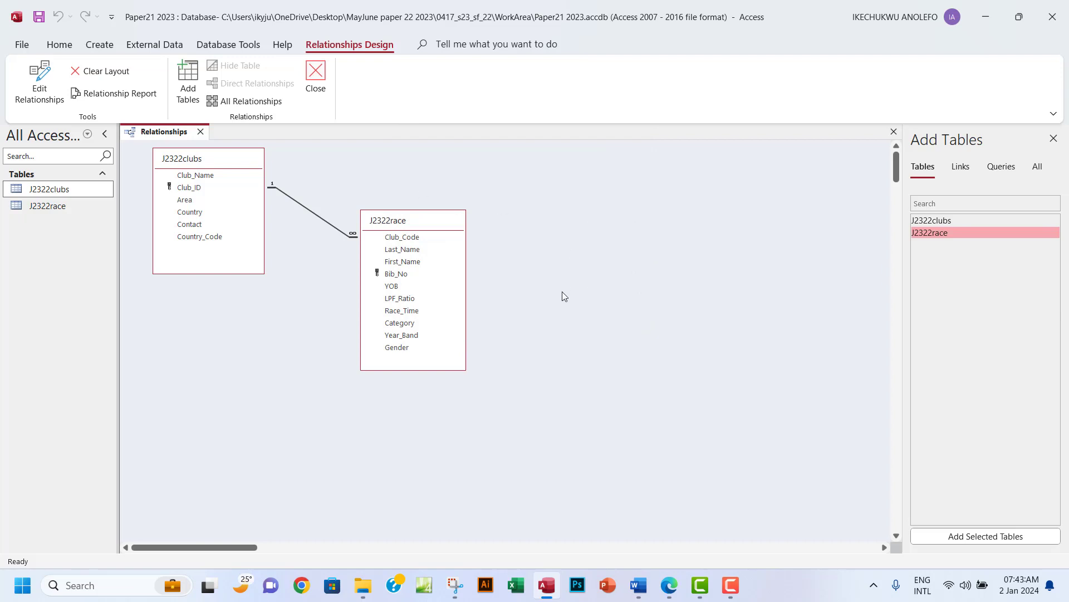
pyautogui.click(467, 225)
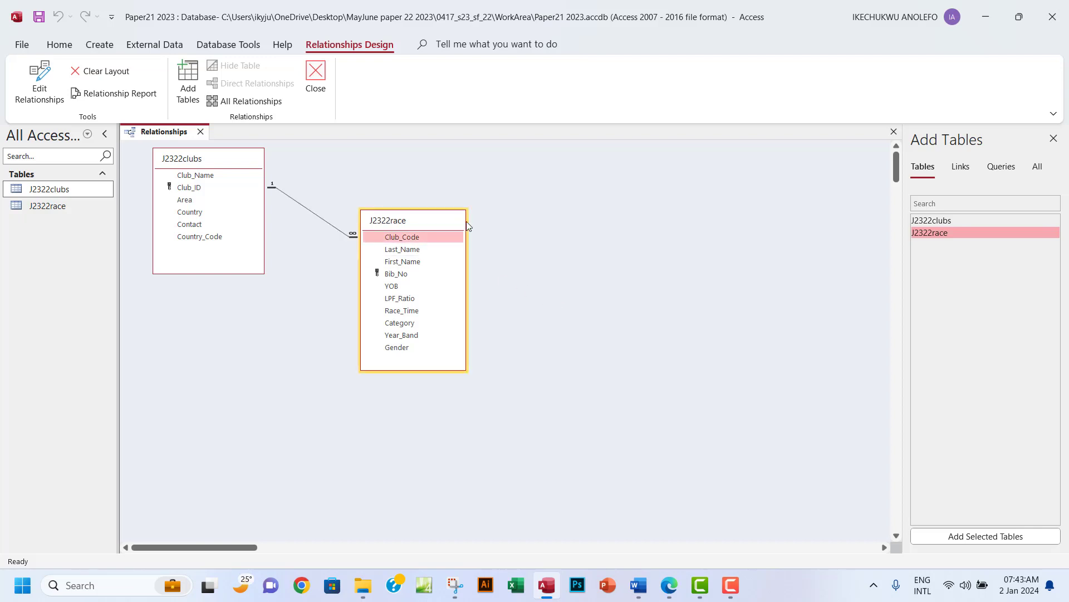
pyautogui.moveTo(467, 224); pyautogui.dragTo(476, 231)
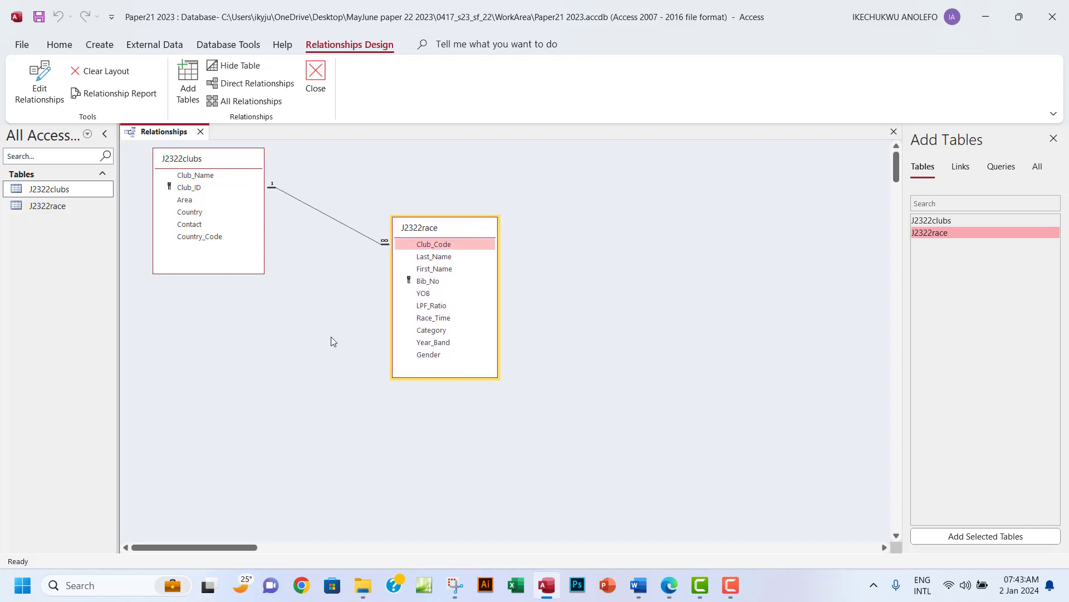
pyautogui.click(668, 585)
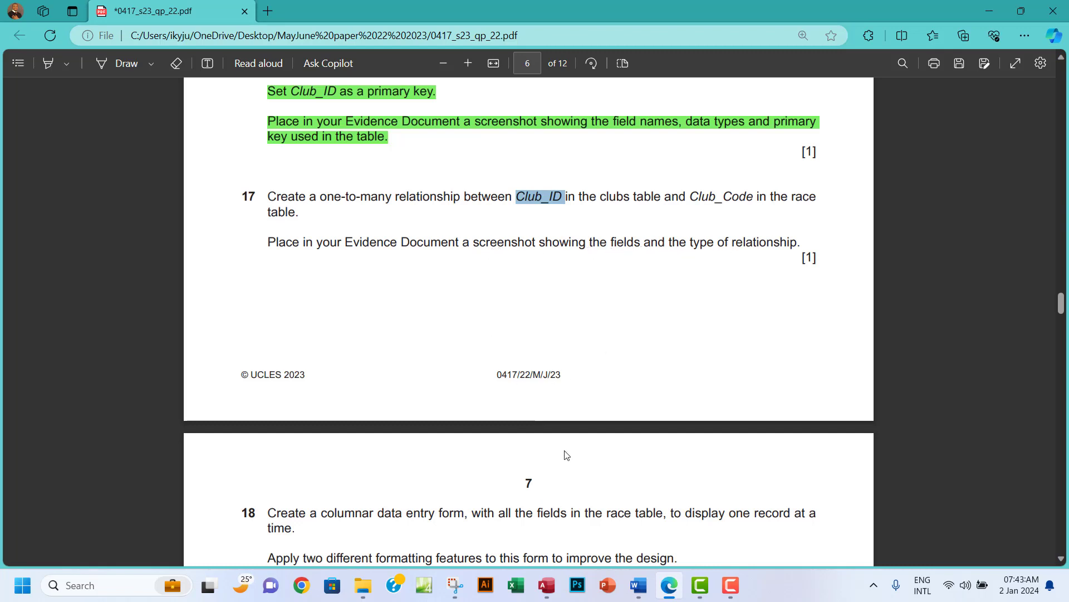
pyautogui.click(546, 585)
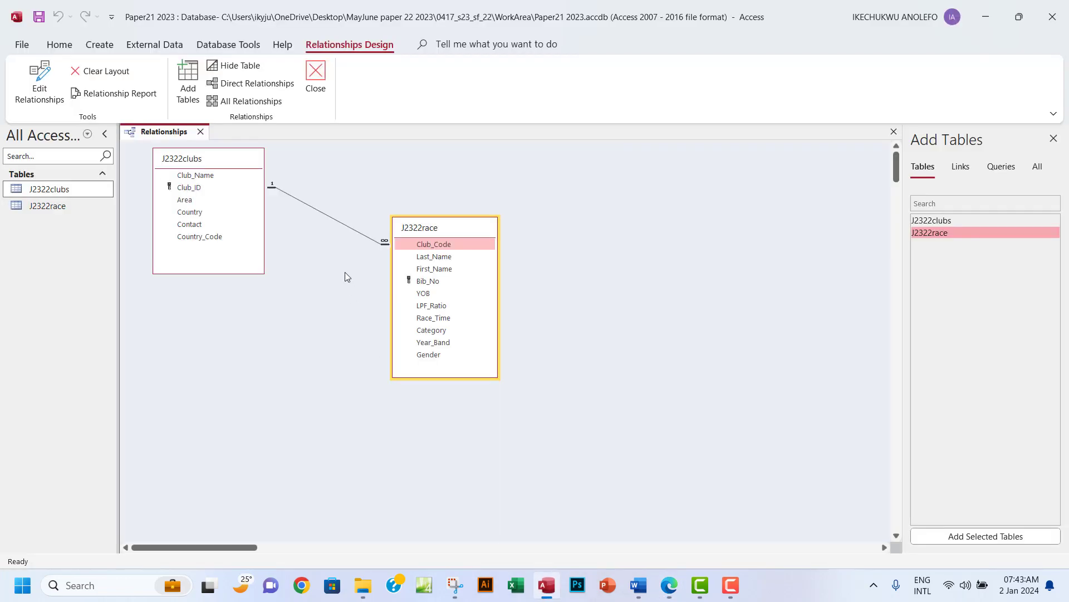
# Open the Club_ID–Club_Code relationship details, move the dialog aside, and close it again.
pyautogui.click(324, 213)
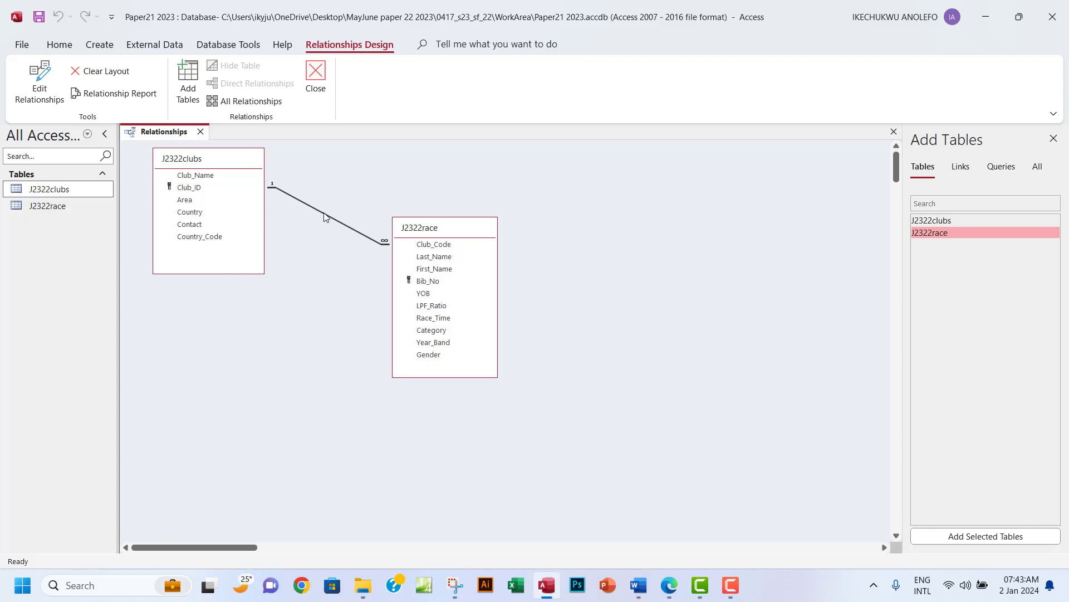
pyautogui.doubleClick(325, 216)
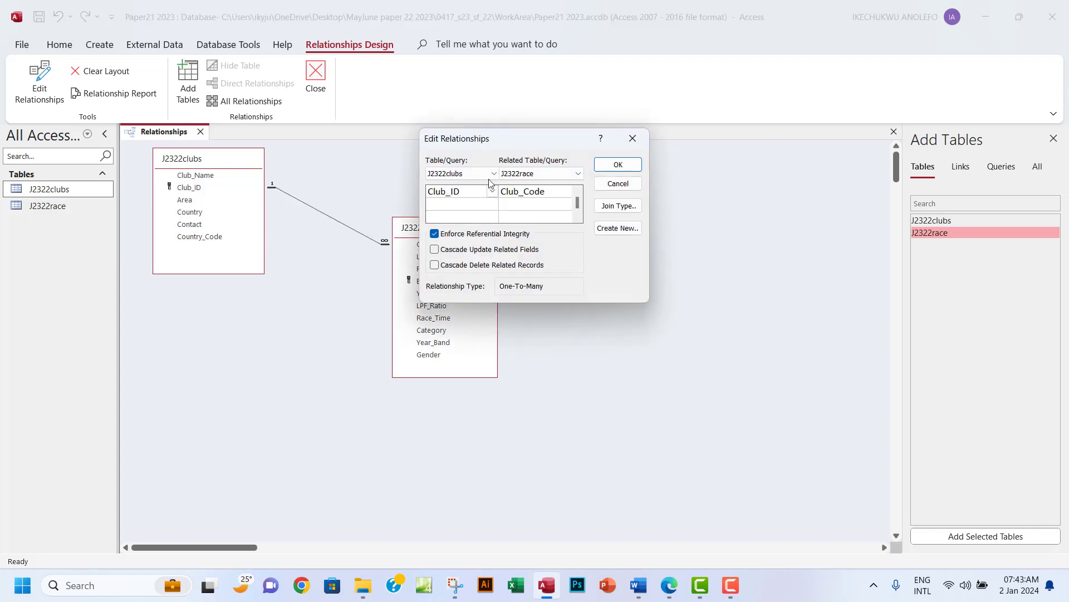
pyautogui.moveTo(523, 137); pyautogui.dragTo(606, 161)
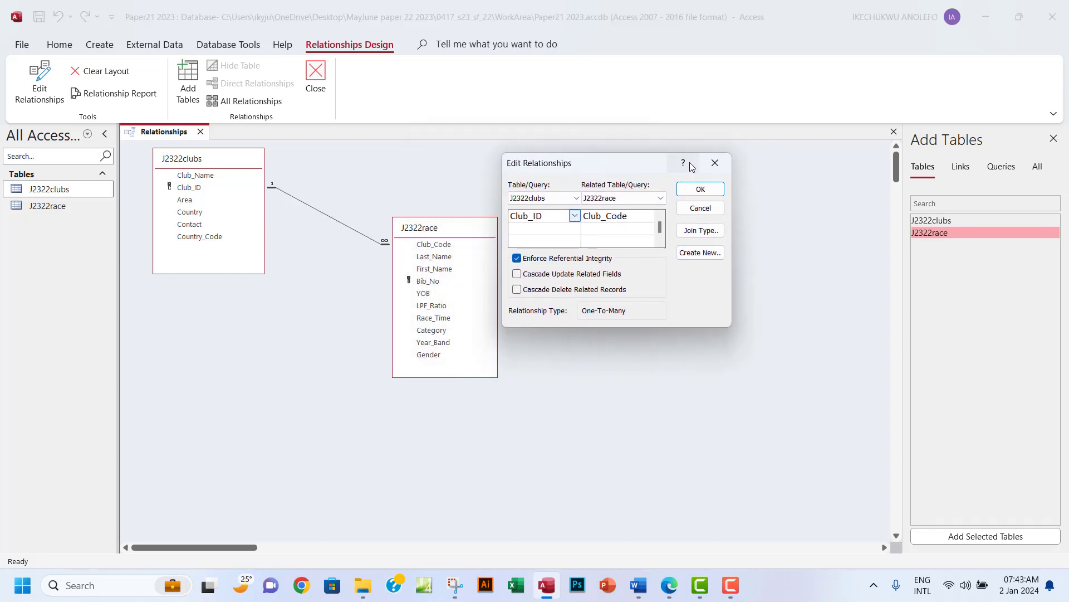
pyautogui.click(727, 167)
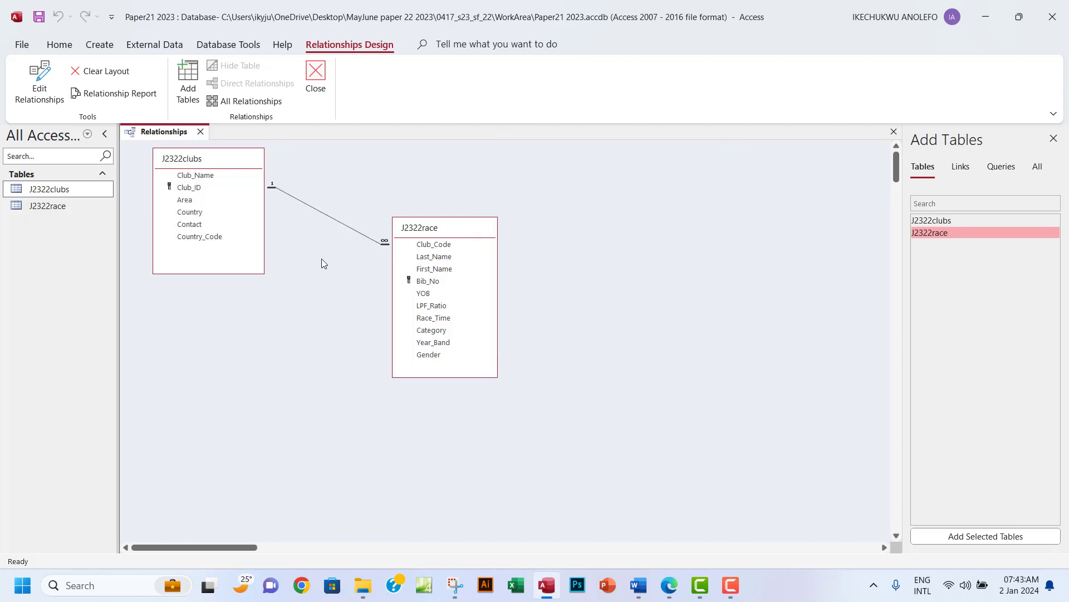
pyautogui.click(313, 208)
pyautogui.click(56, 103)
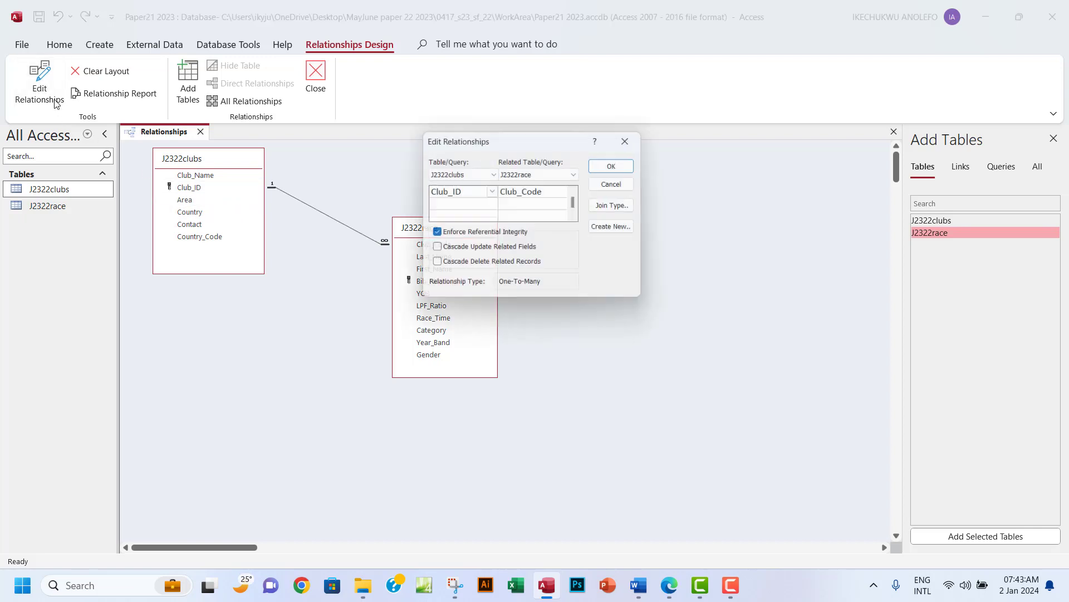
pyautogui.moveTo(550, 147); pyautogui.dragTo(639, 187)
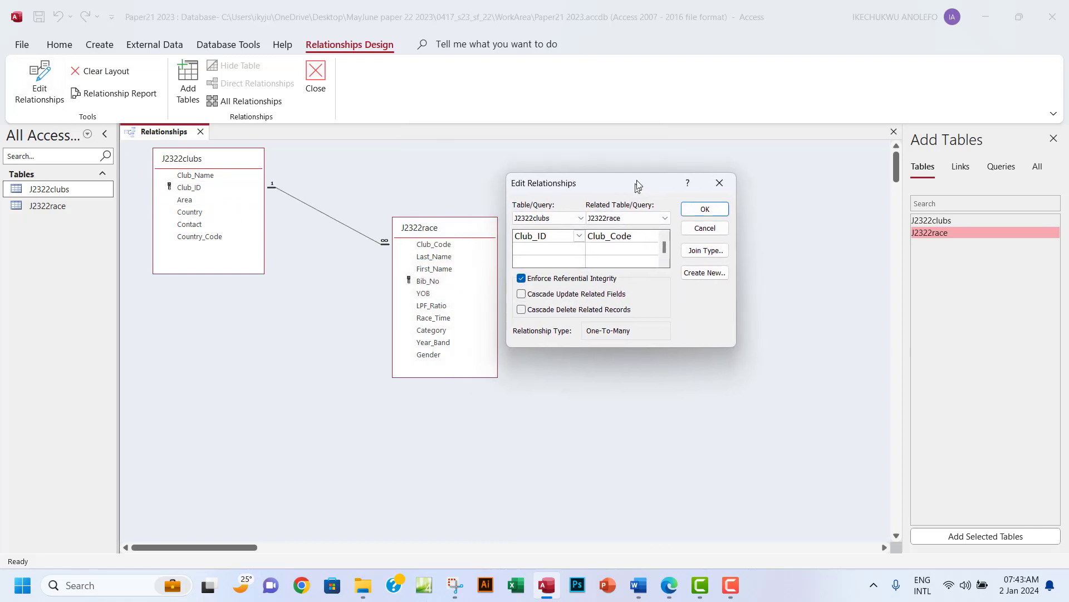
pyautogui.click(477, 285)
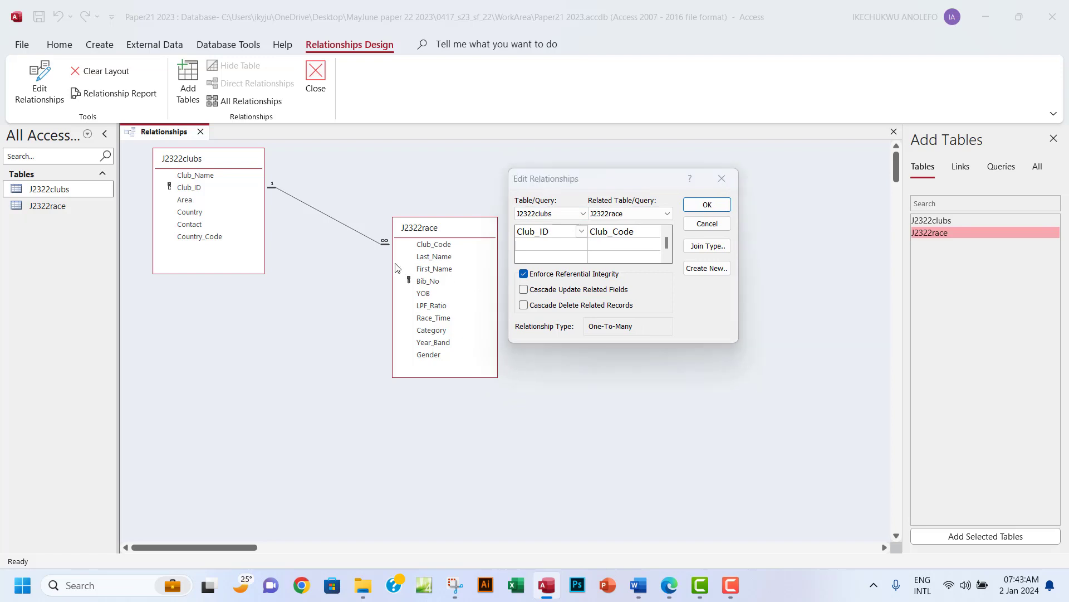
pyautogui.click(722, 178)
# Move J2322race closer to J2322clubs and reopen the relationship dialog clear of the tables.
pyautogui.moveTo(445, 269)
pyautogui.mouseDown()
pyautogui.moveTo(449, 282)
pyautogui.moveTo(456, 274)
pyautogui.mouseUp()
pyautogui.moveTo(463, 231); pyautogui.dragTo(395, 200)
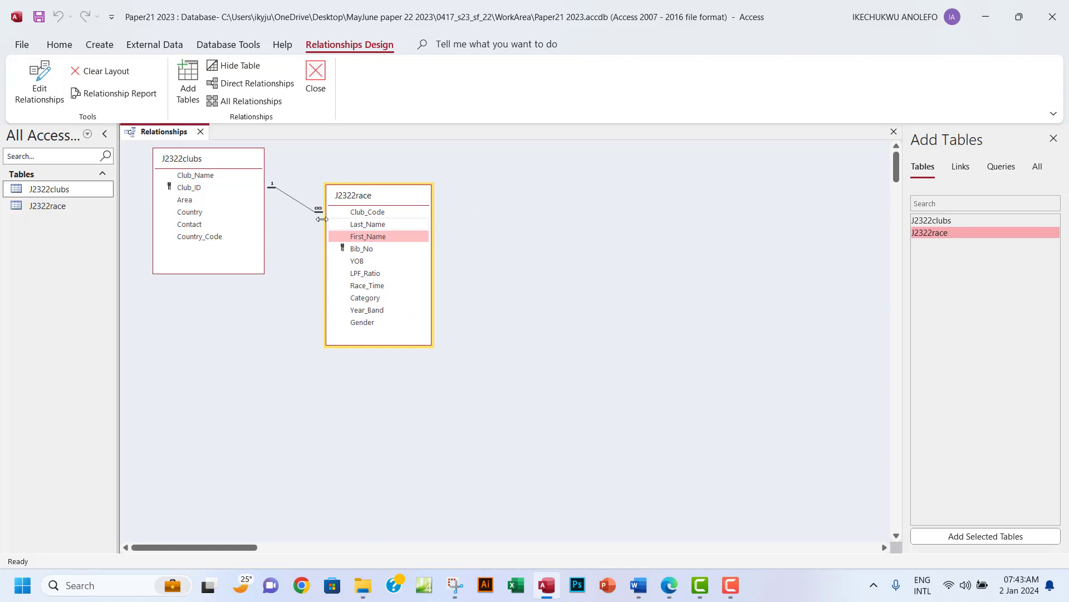
pyautogui.doubleClick(285, 196)
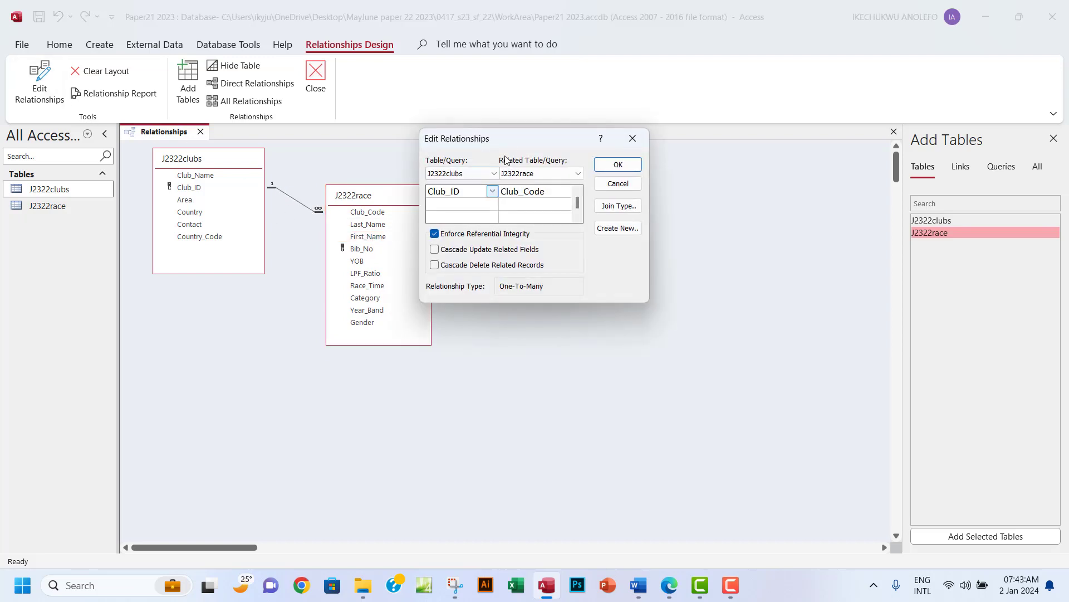
pyautogui.moveTo(514, 144); pyautogui.dragTo(534, 171)
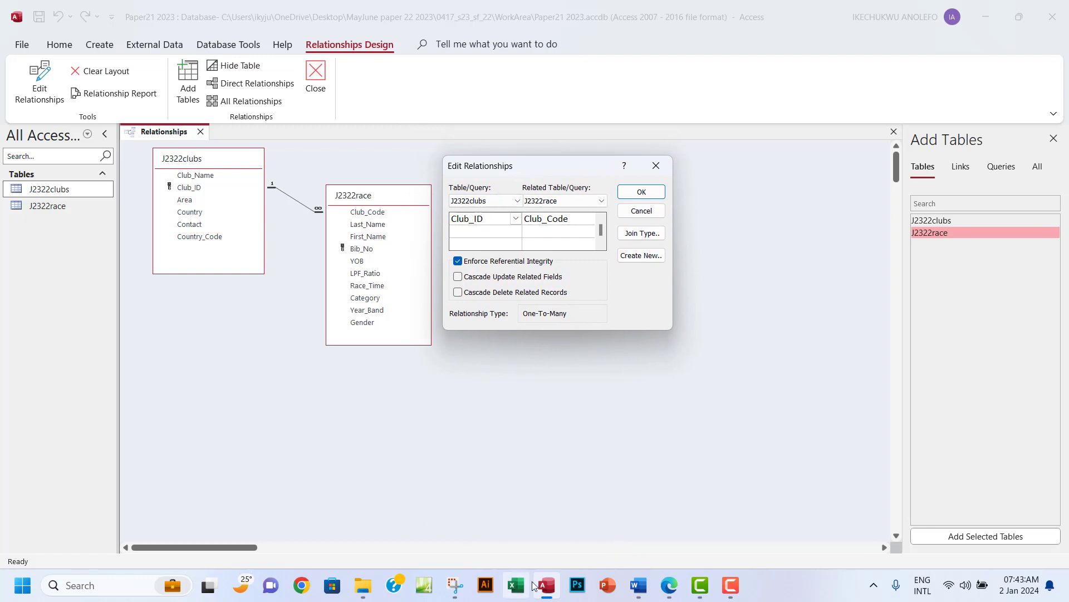
# Snip the two tables with the relationship dialog and paste it under Step 17 evidence.
pyautogui.click(454, 584)
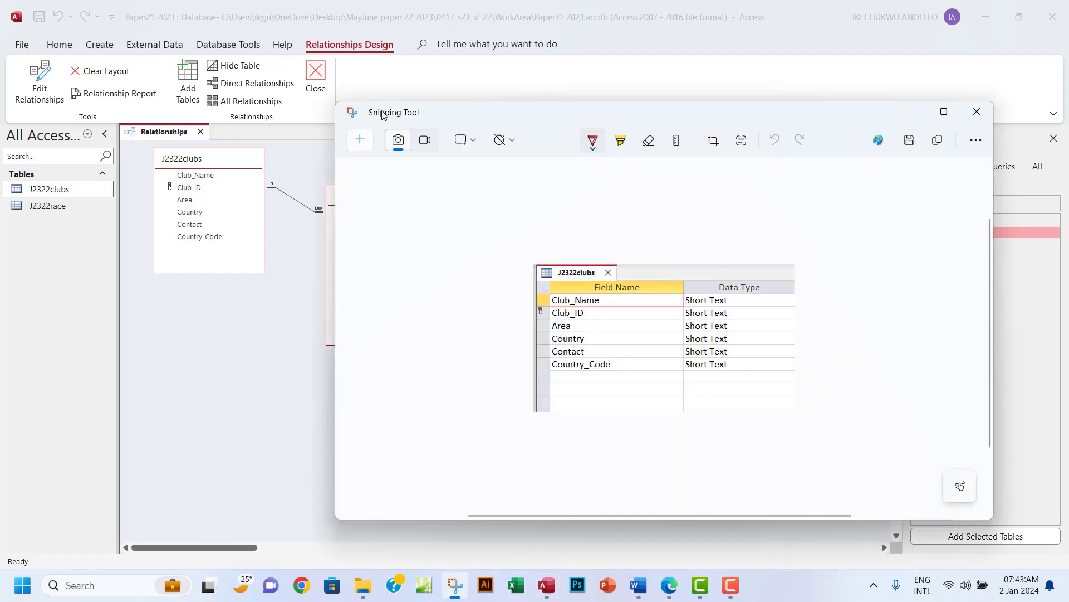
pyautogui.click(358, 142)
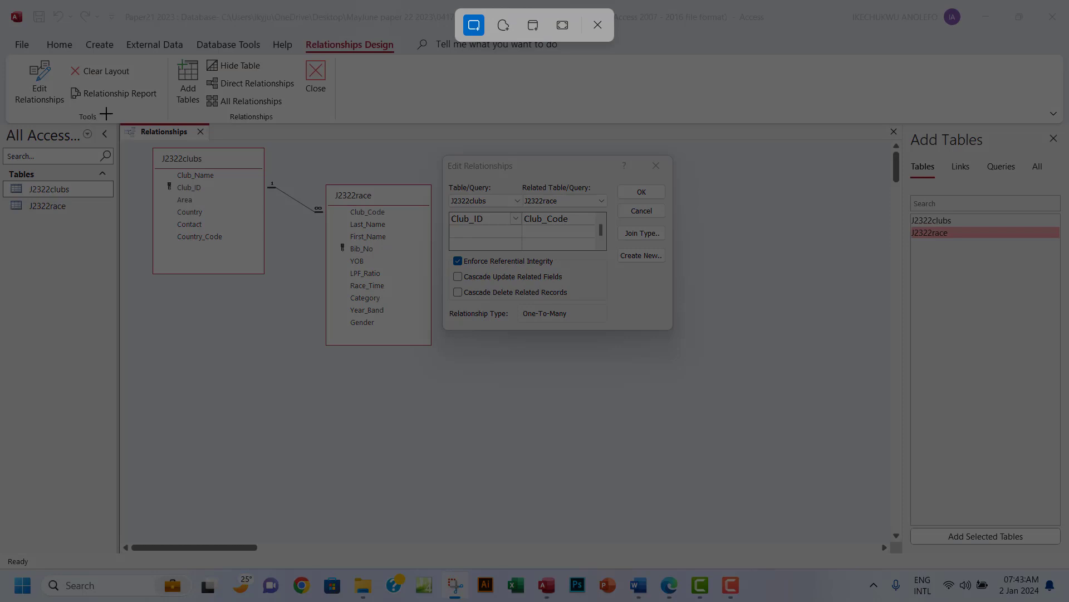
pyautogui.moveTo(106, 113); pyautogui.dragTo(699, 356)
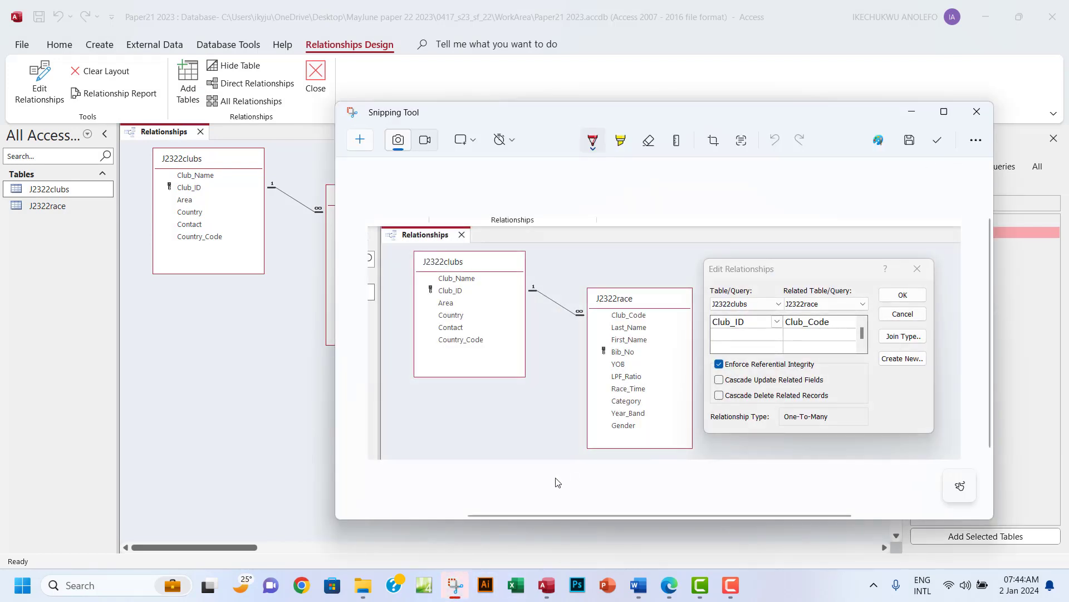
pyautogui.click(638, 584)
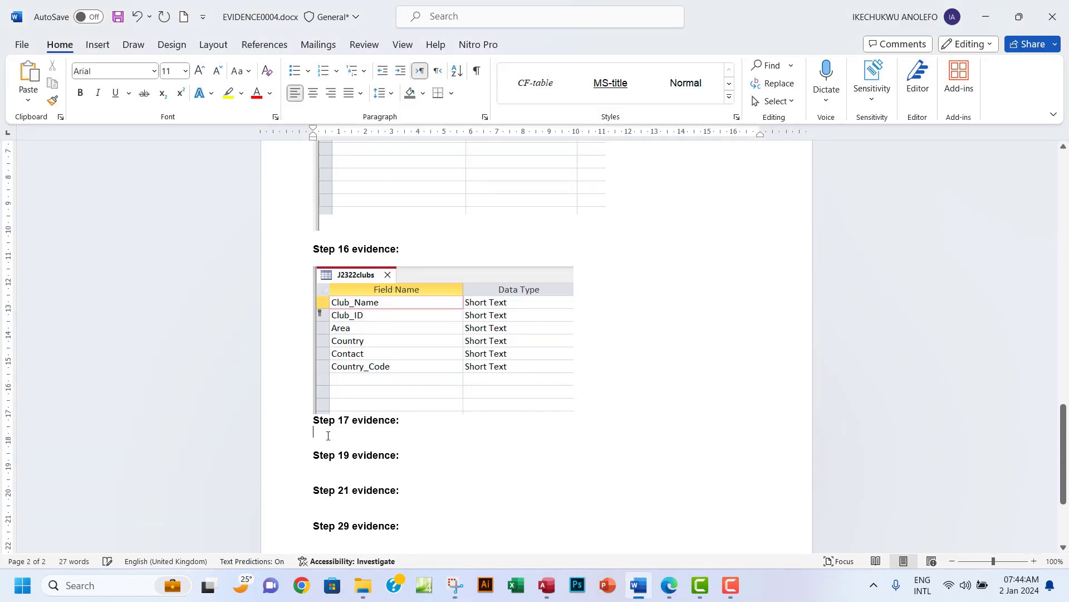
pyautogui.hotkey('ctrl', 'v')
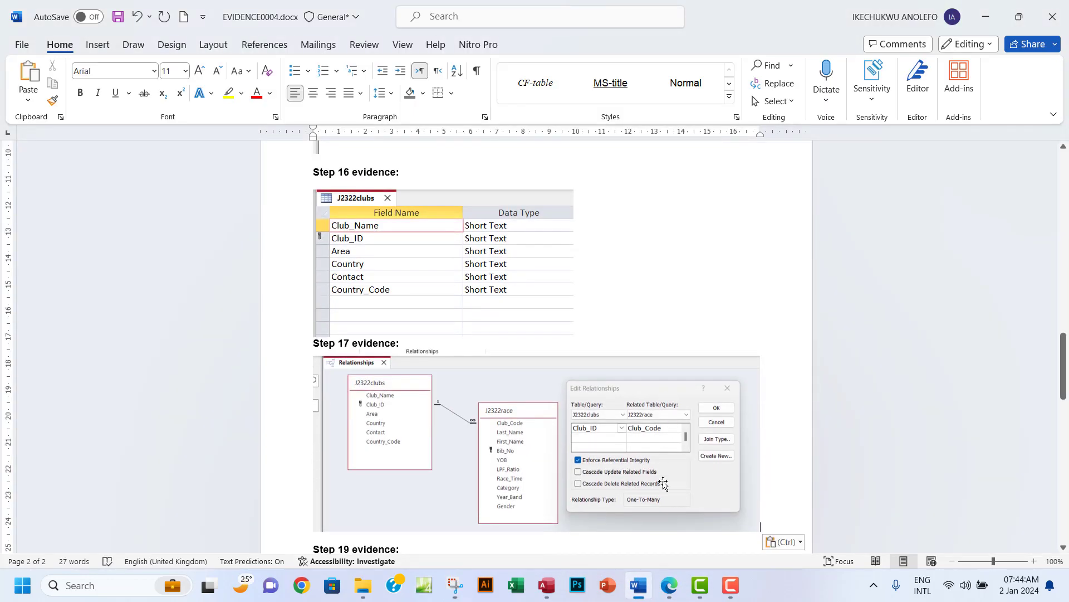
pyautogui.click(670, 585)
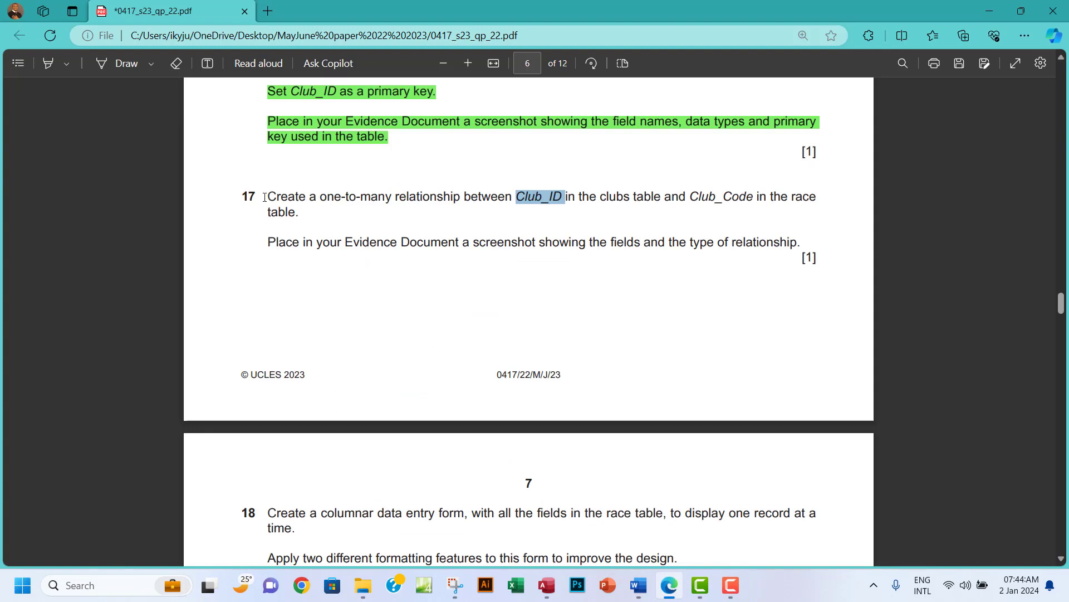
# Highlight step 17 in green, scroll down to step 18, and select 'race table'.
pyautogui.moveTo(265, 197); pyautogui.dragTo(817, 257)
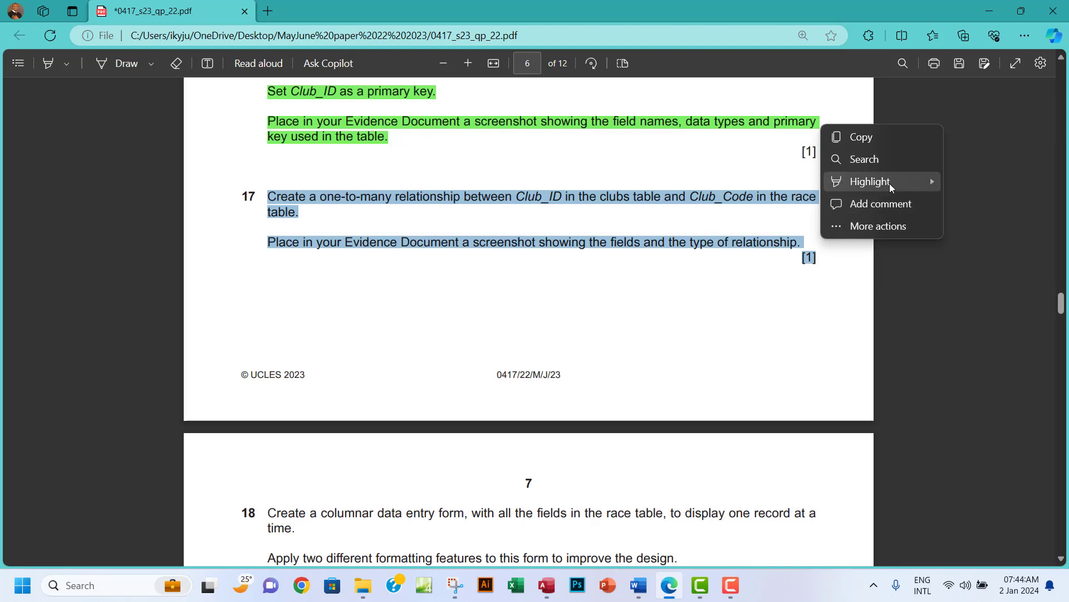
pyautogui.moveTo(890, 182)
pyautogui.click(981, 203)
pyautogui.scroll(-1, 668, 297)
pyautogui.scroll(-5, 667, 297)
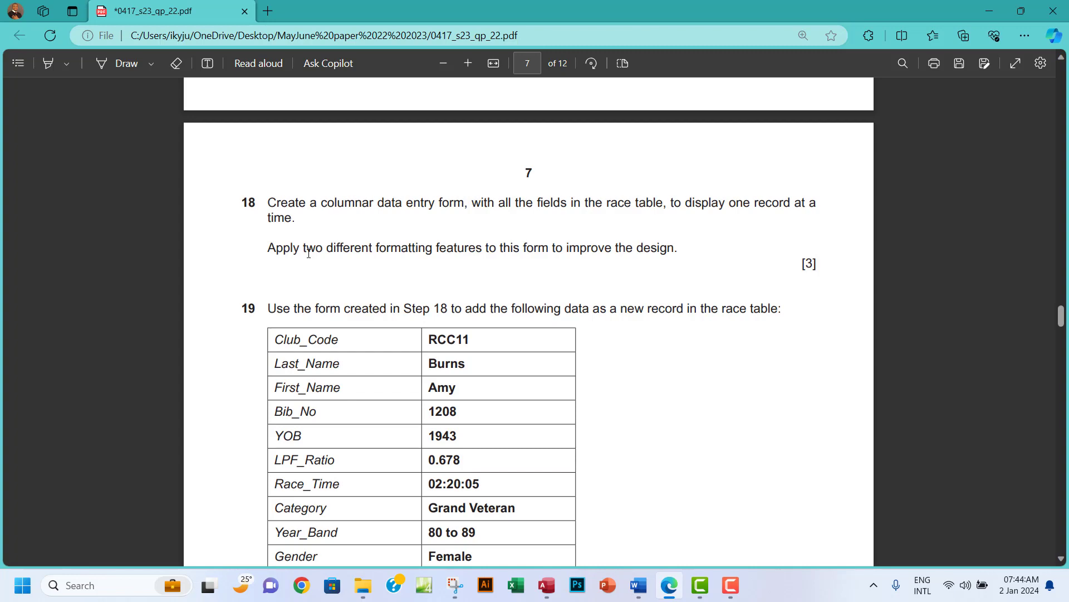
pyautogui.moveTo(607, 204); pyautogui.dragTo(666, 203)
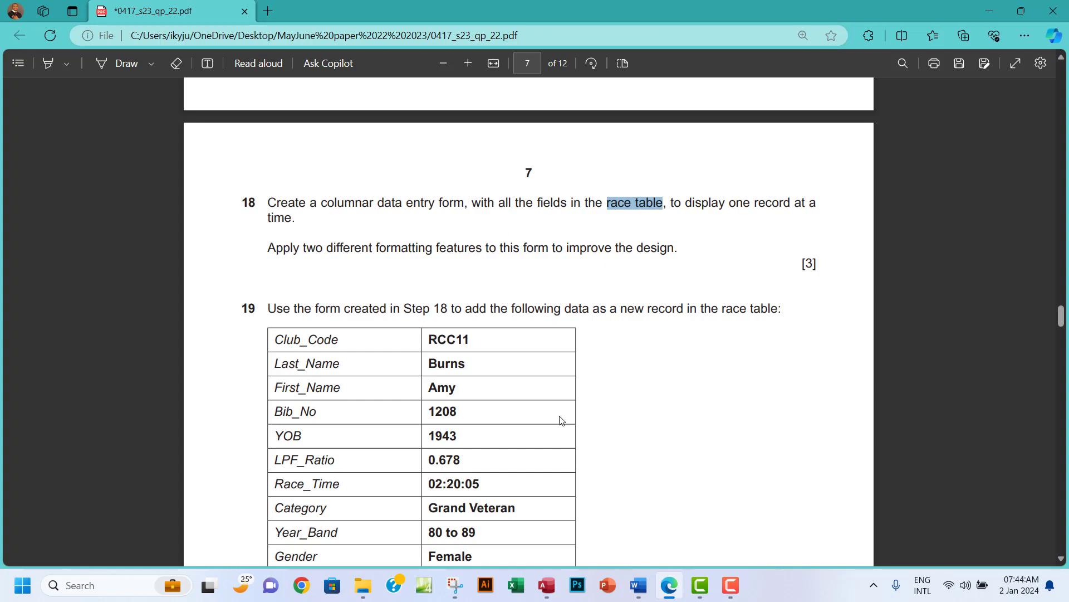
# Close the Relationships window and save the layout changes.
pyautogui.click(543, 588)
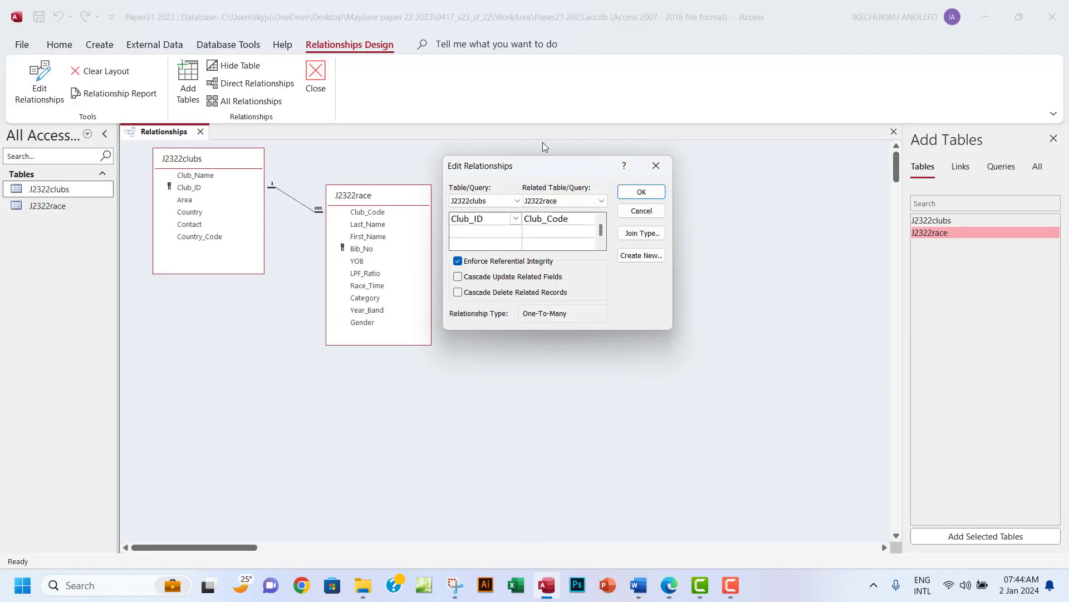
pyautogui.click(928, 142)
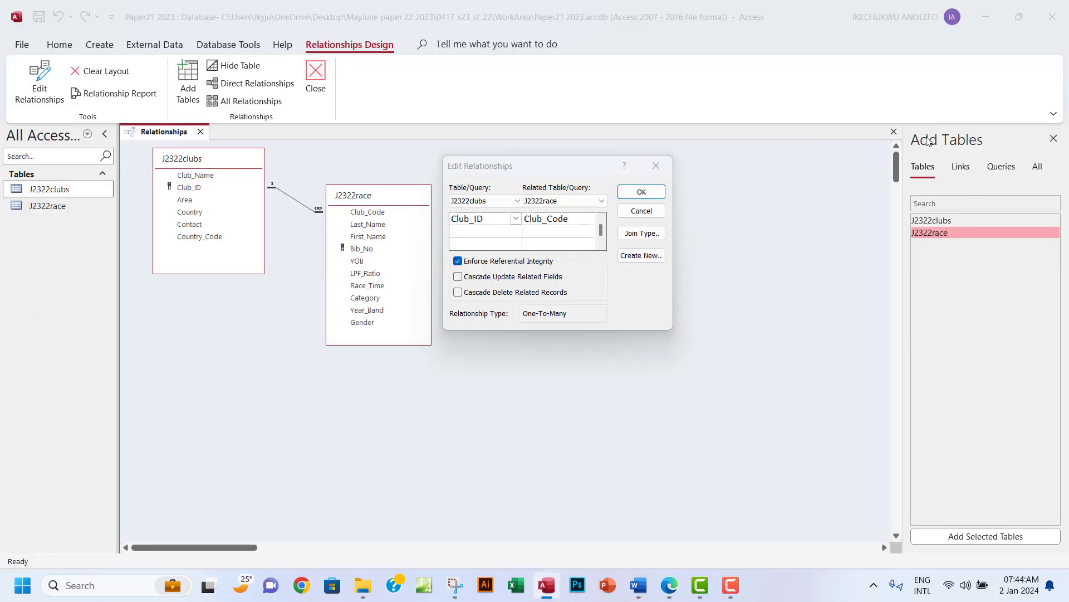
pyautogui.click(656, 166)
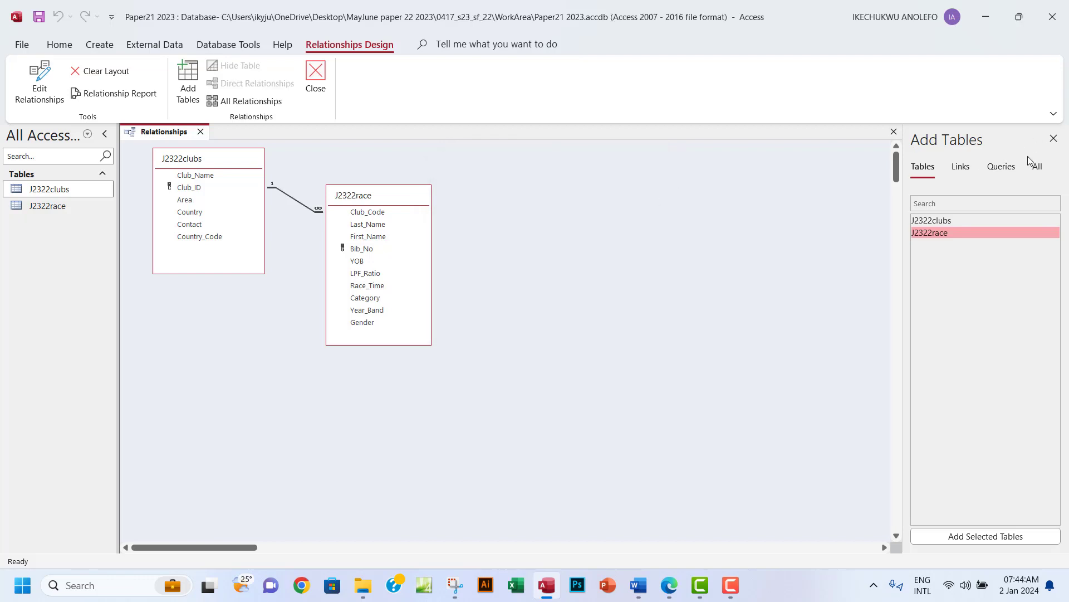
pyautogui.click(1053, 138)
pyautogui.click(1061, 131)
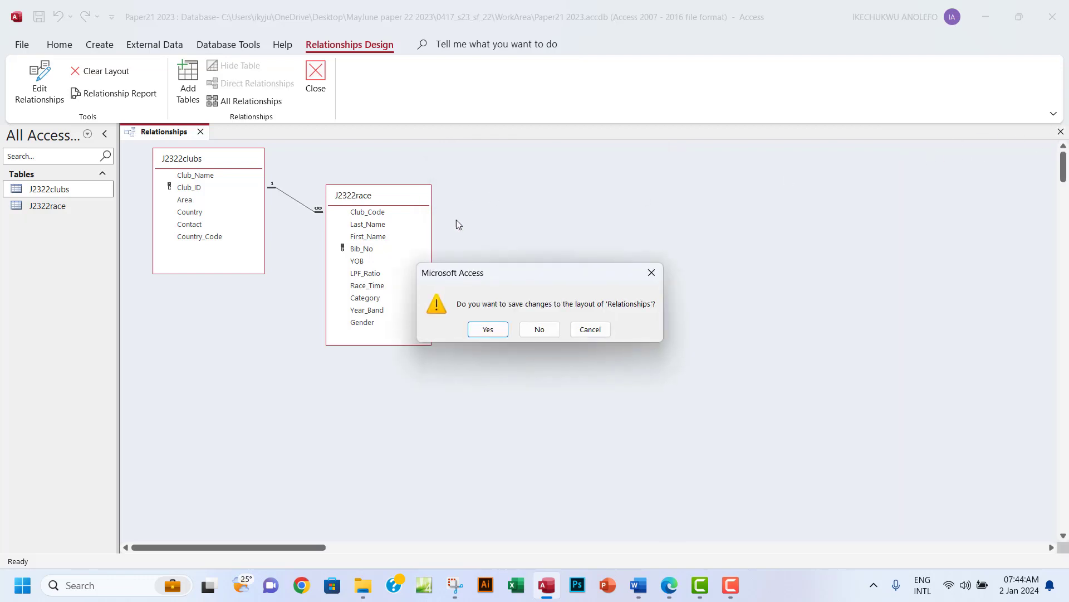
pyautogui.click(479, 330)
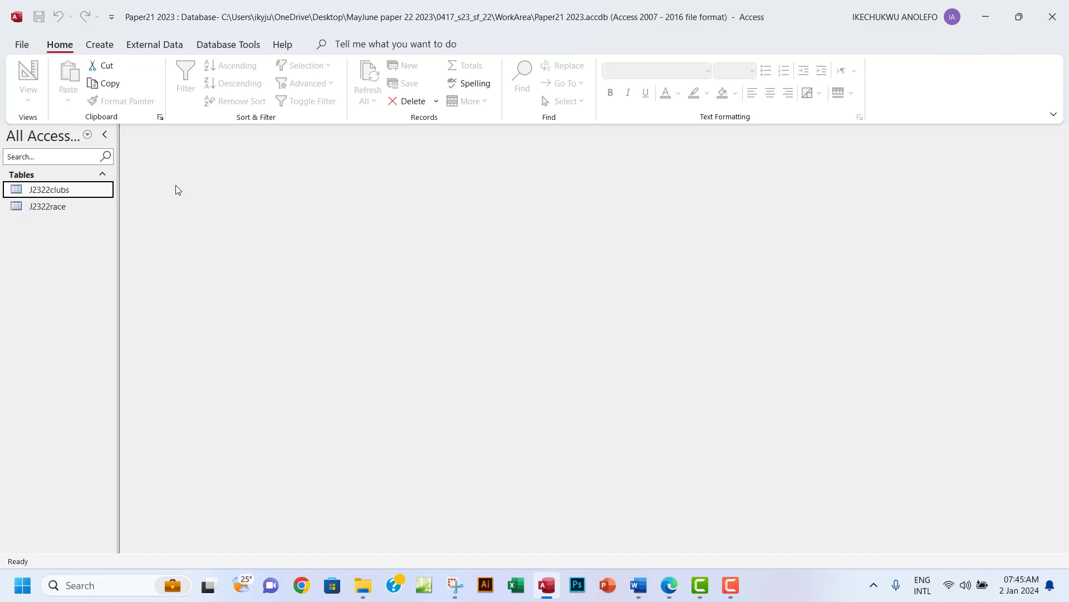
# Use the Form Wizard on J2322race with all fields, columnar layout, titled 'Race Details'.
pyautogui.click(100, 45)
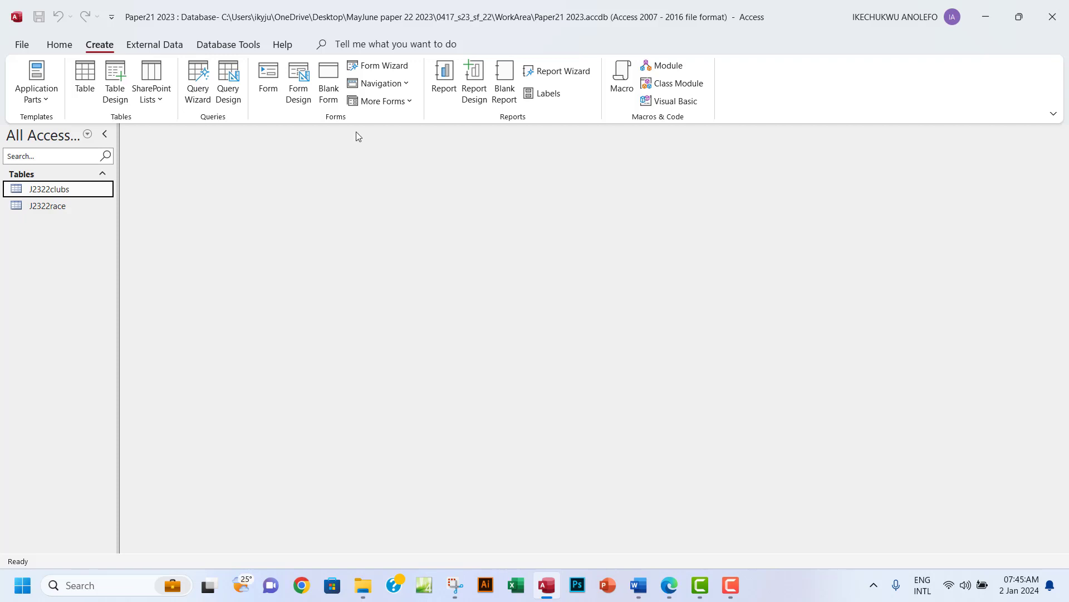
pyautogui.click(379, 66)
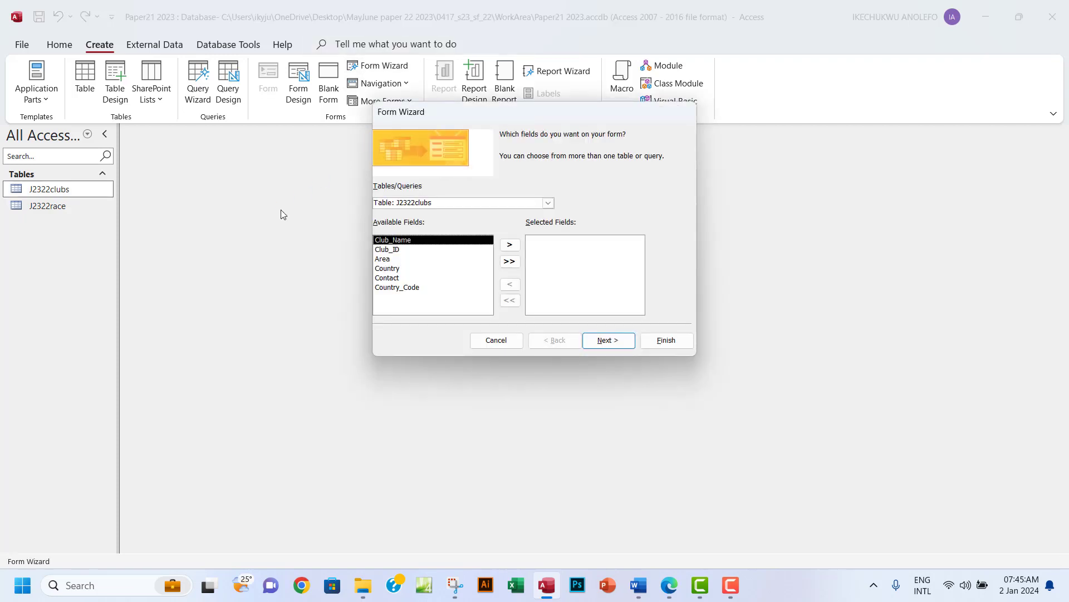
pyautogui.click(548, 203)
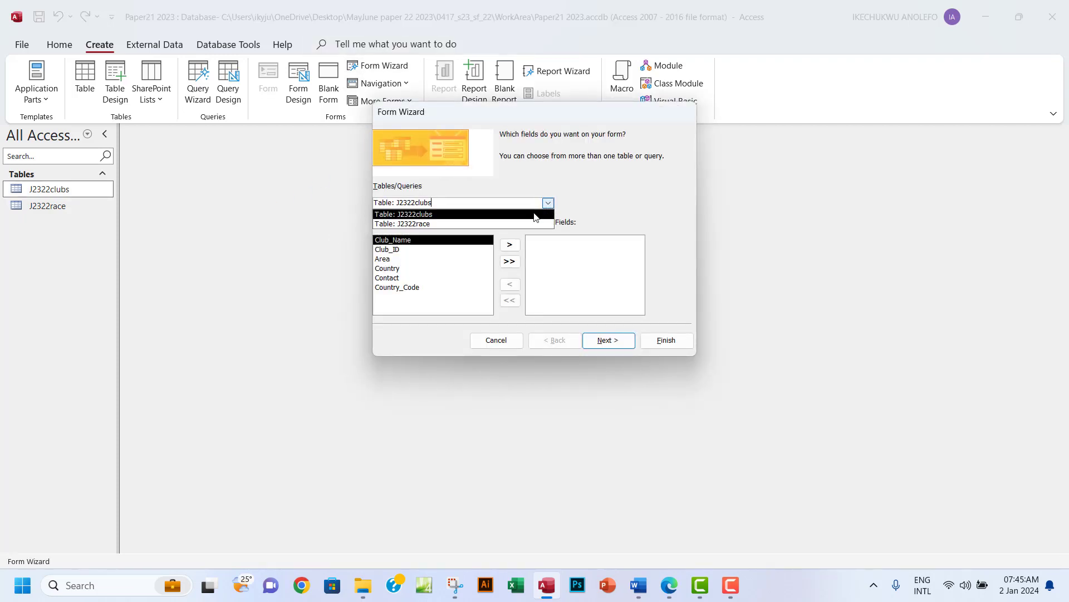
pyautogui.click(451, 223)
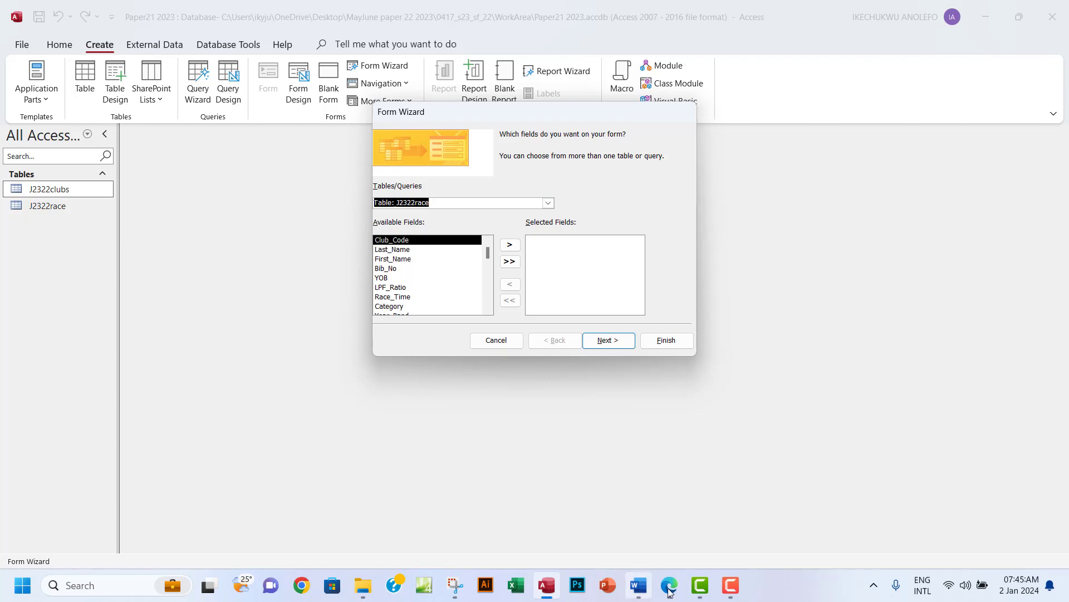
pyautogui.click(669, 586)
pyautogui.click(669, 588)
pyautogui.click(509, 262)
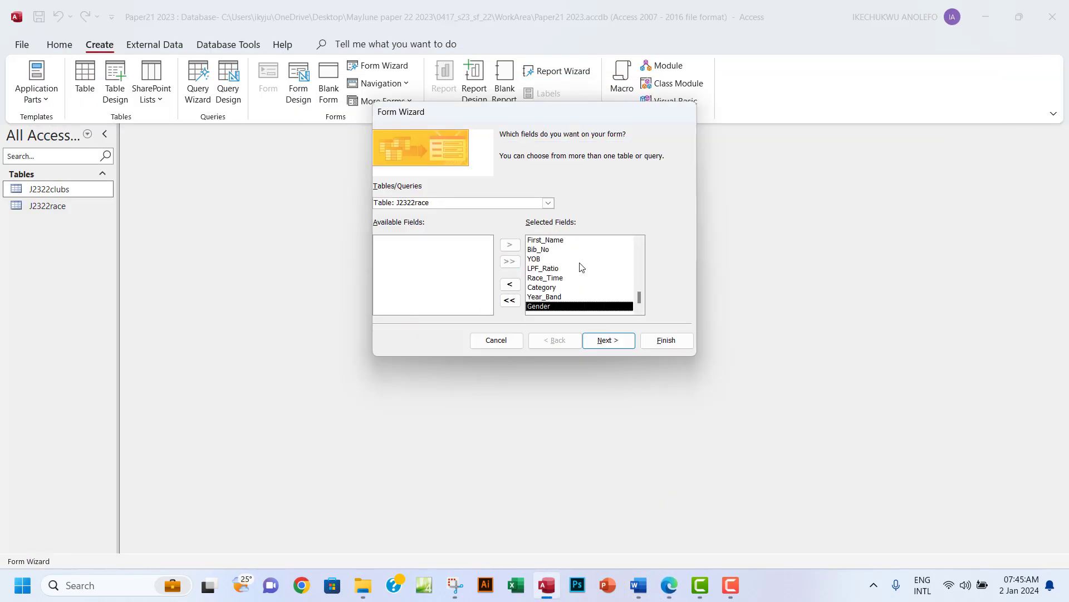
pyautogui.click(610, 341)
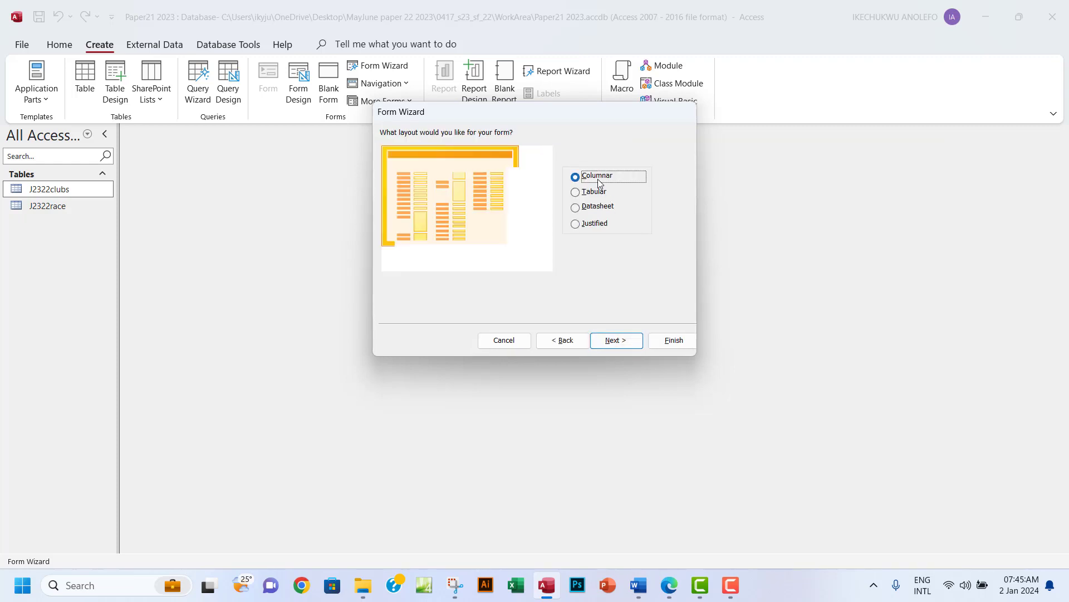
pyautogui.click(610, 340)
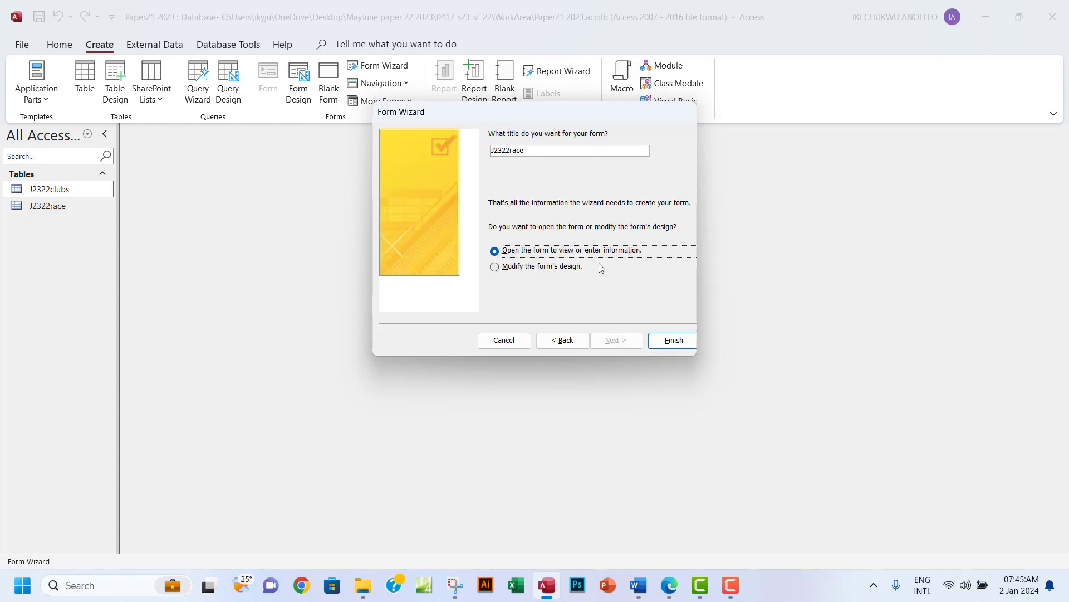
pyautogui.moveTo(527, 151); pyautogui.dragTo(481, 154)
pyautogui.write('Race Details')
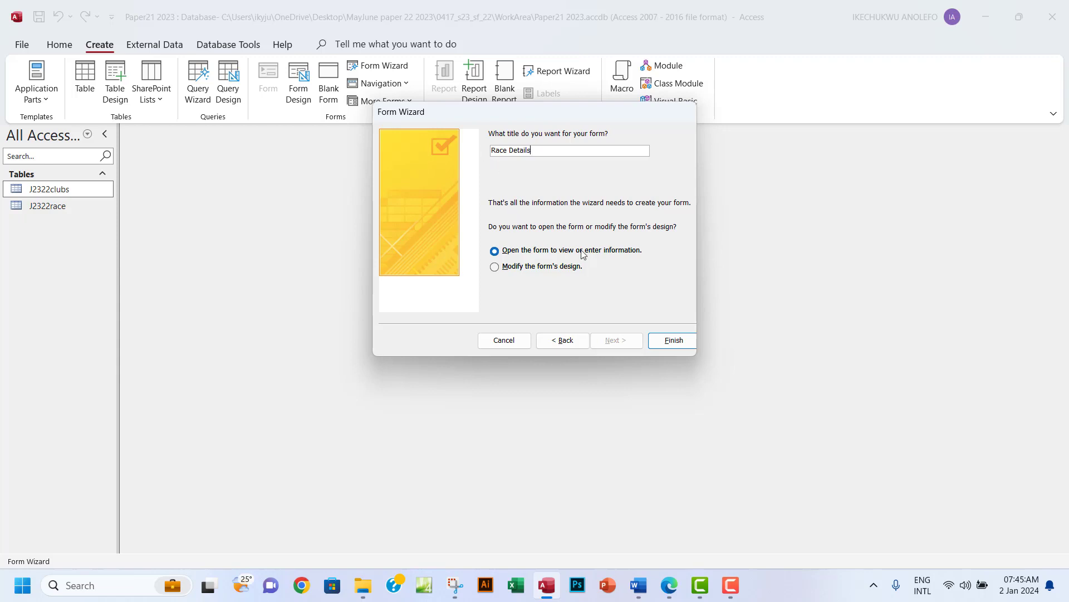
pyautogui.click(672, 341)
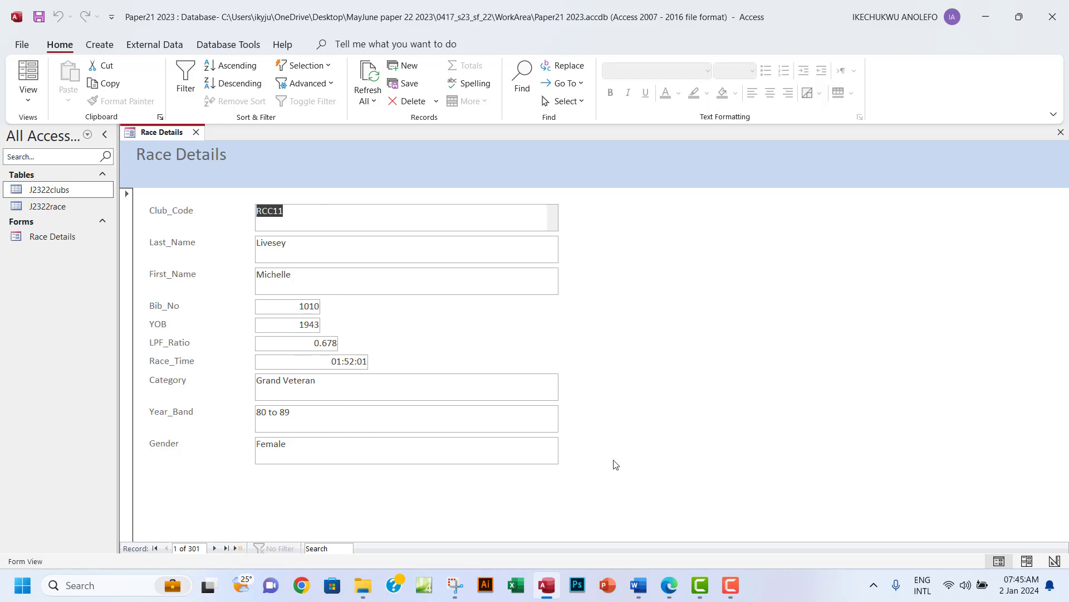
# After checking the exam PDF, switch Race Details to Design View and widen its heading label.
pyautogui.click(672, 595)
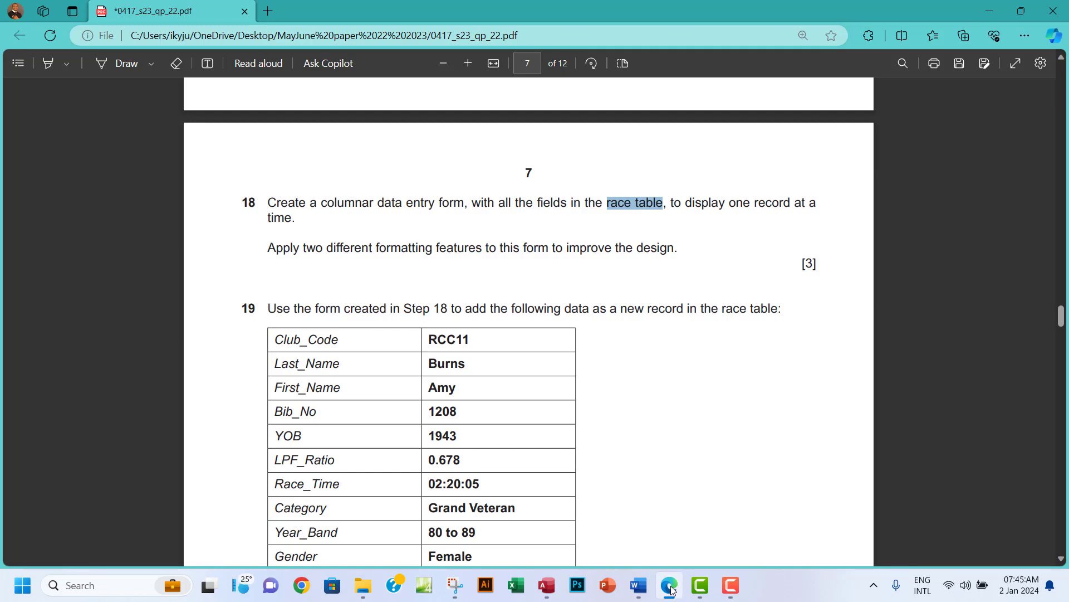
pyautogui.click(671, 589)
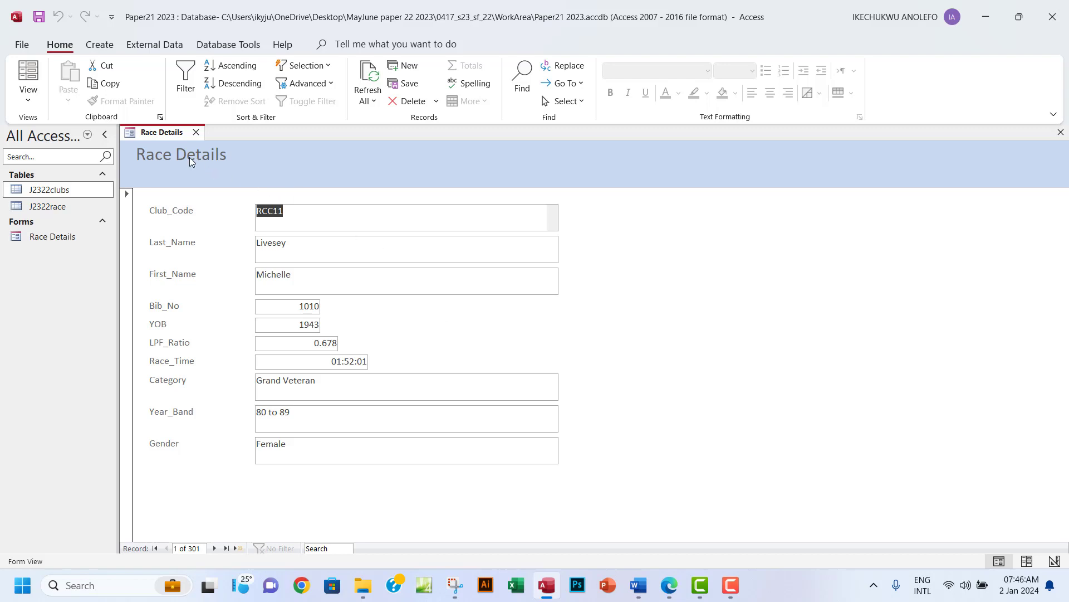
pyautogui.click(28, 99)
pyautogui.click(78, 190)
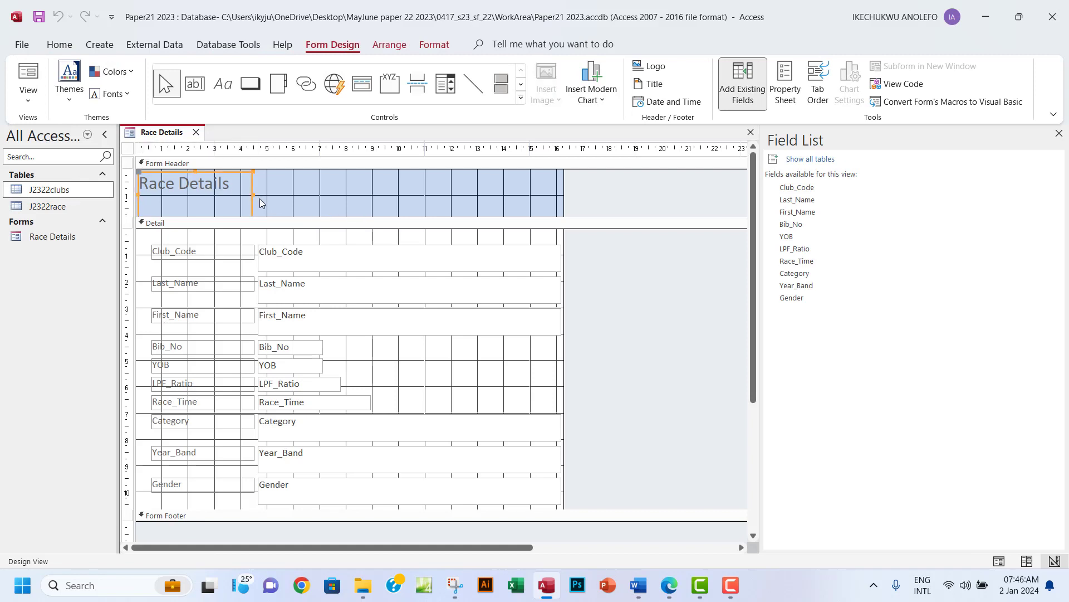
pyautogui.moveTo(252, 193); pyautogui.dragTo(562, 194)
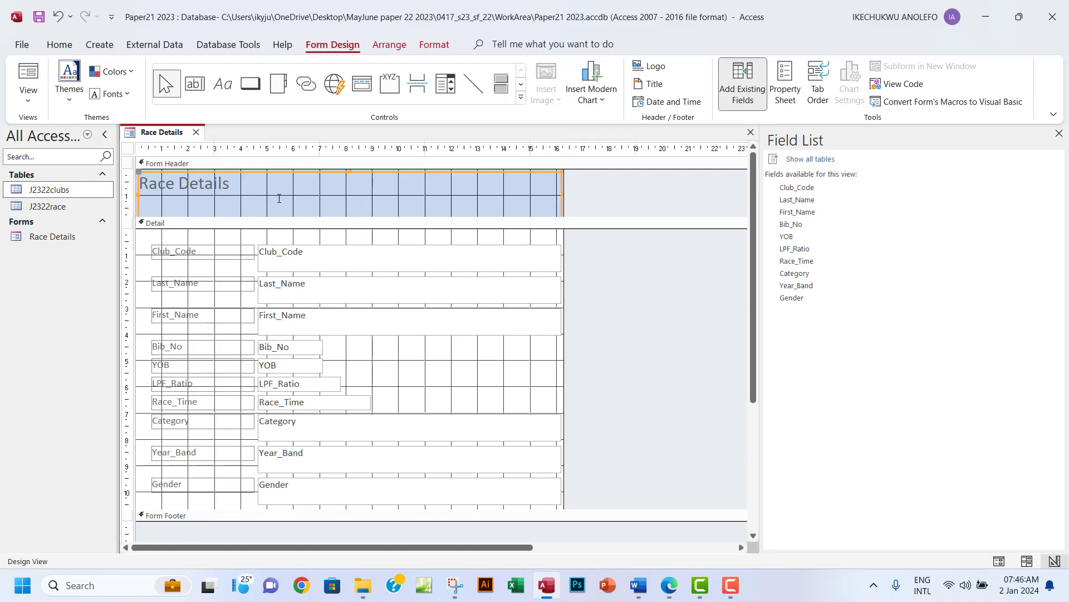
# Lower the heading label's top edge, raise its bottom edge, and select the title text.
pyautogui.click(351, 174)
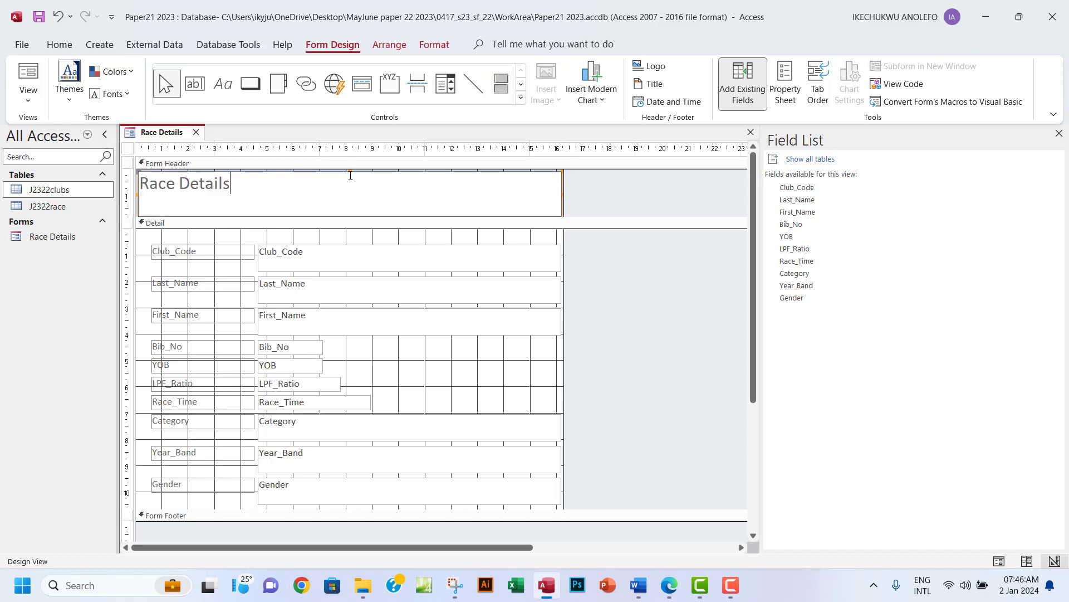
pyautogui.click(505, 207)
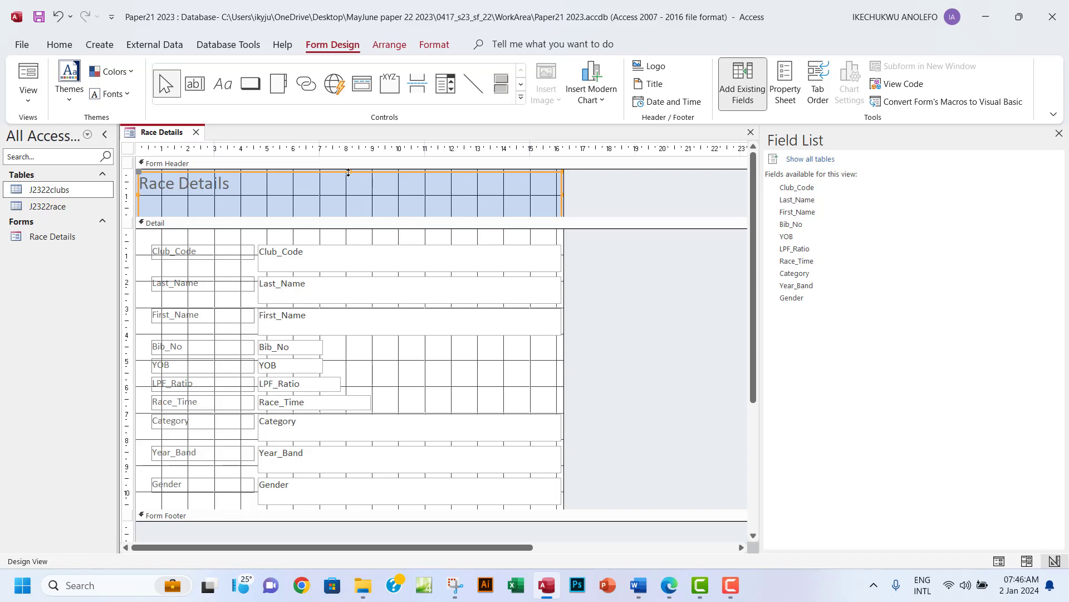
pyautogui.moveTo(348, 173); pyautogui.dragTo(298, 176)
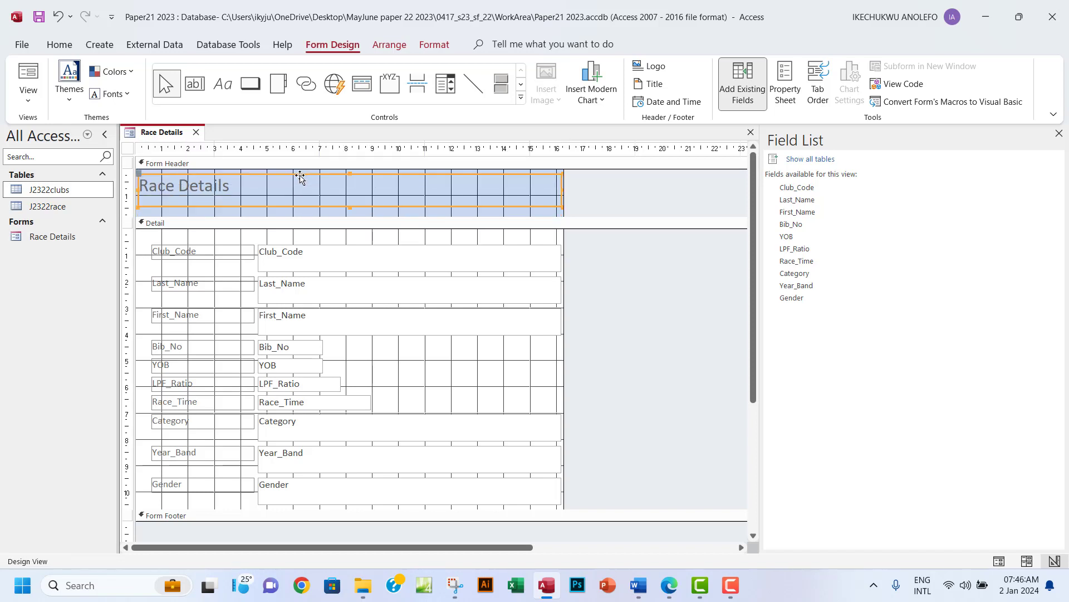
pyautogui.moveTo(348, 207); pyautogui.dragTo(346, 198)
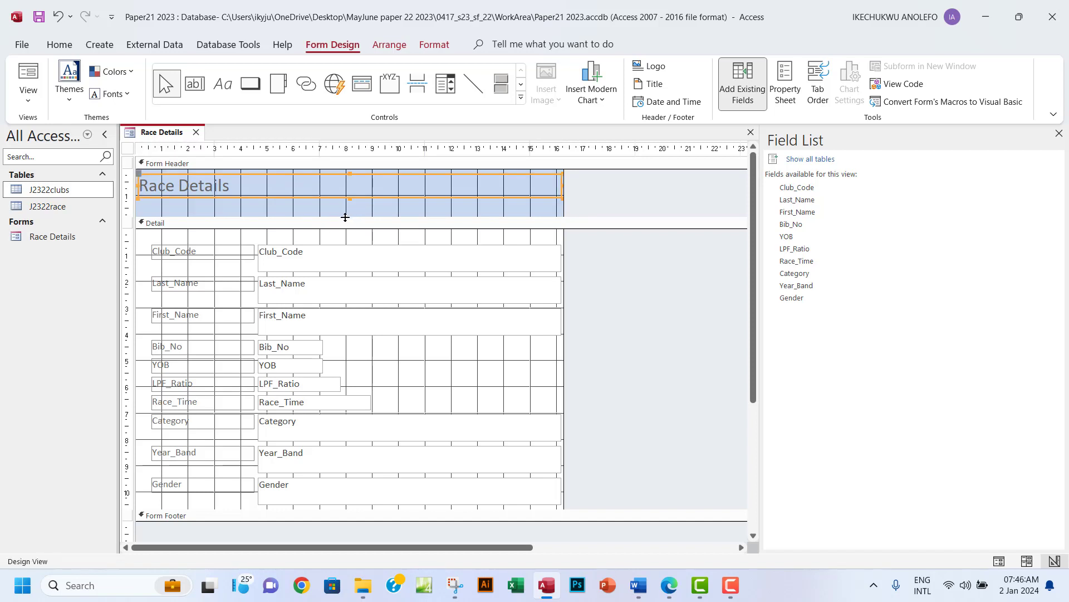
pyautogui.click(271, 195)
pyautogui.moveTo(231, 186); pyautogui.dragTo(137, 187)
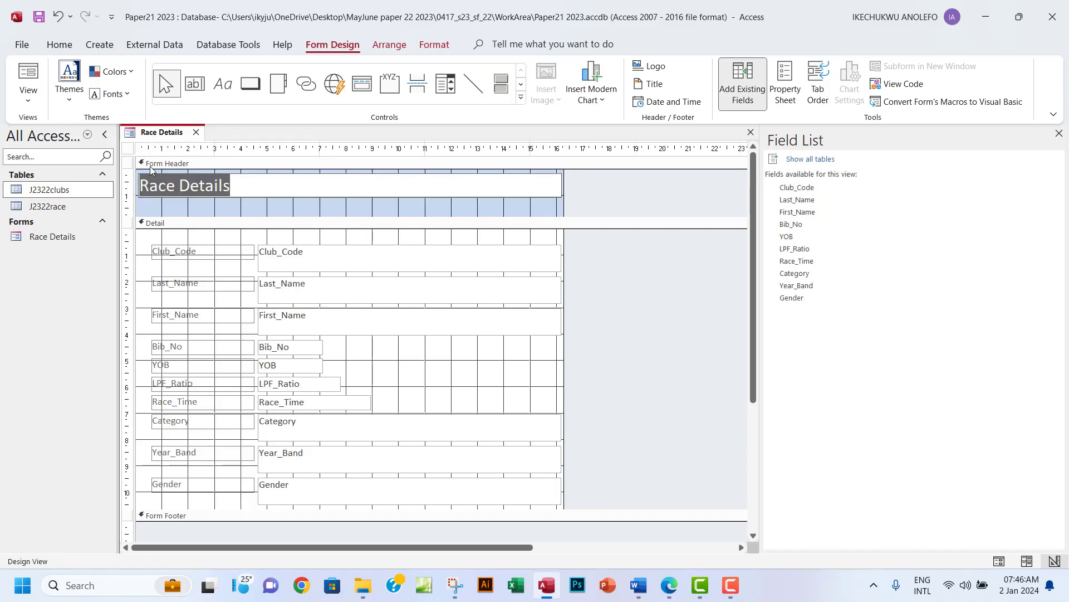
pyautogui.click(425, 49)
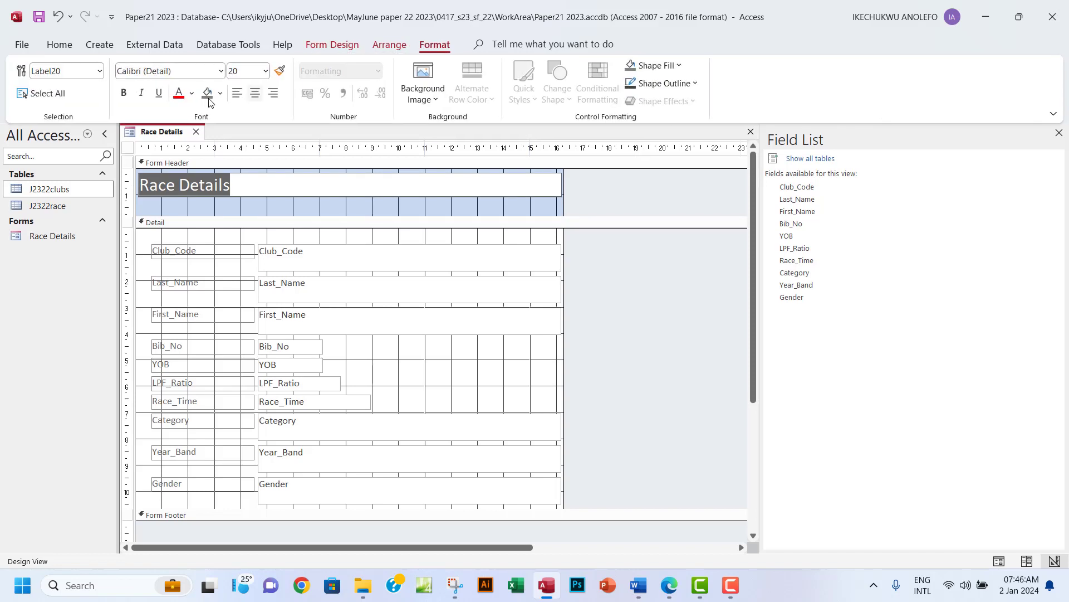
# Make the heading bold, size 22 Arial Black, and enlarge the label to fit.
pyautogui.click(124, 92)
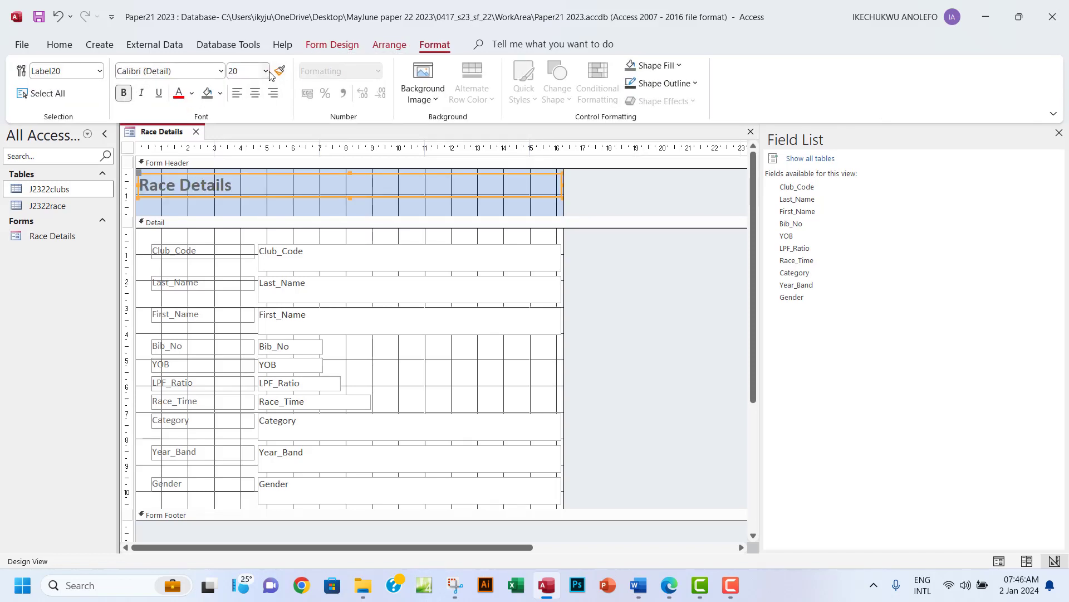
pyautogui.click(265, 70)
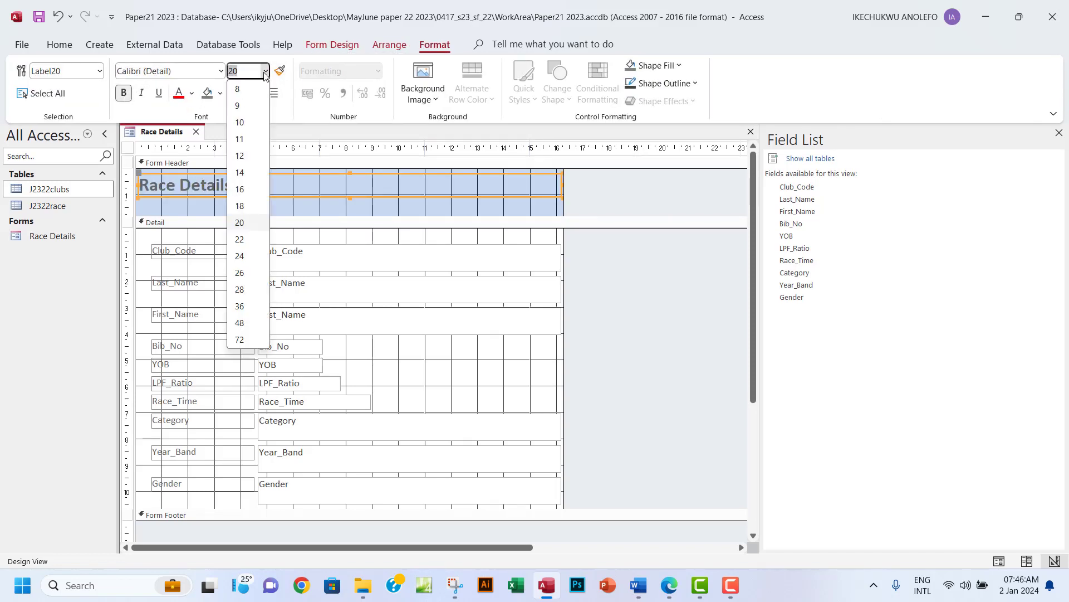
pyautogui.click(250, 244)
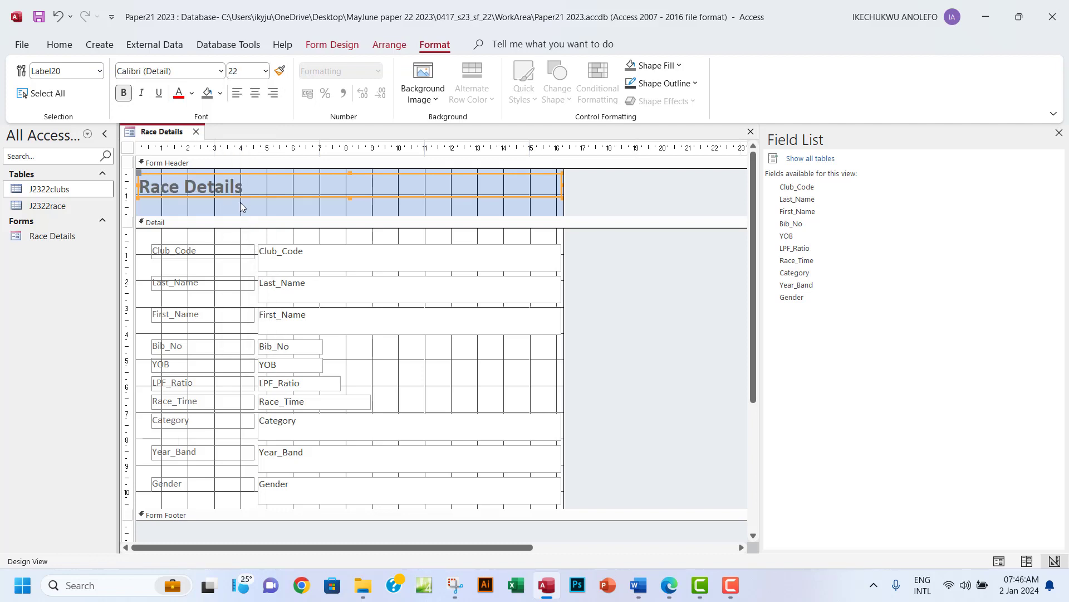
pyautogui.click(221, 73)
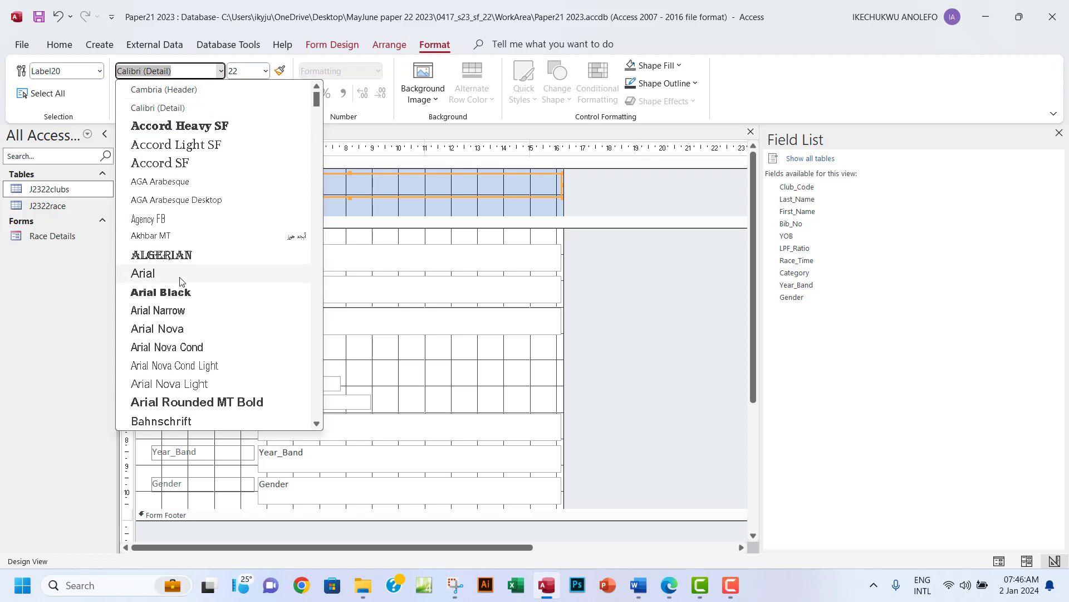
pyautogui.click(168, 292)
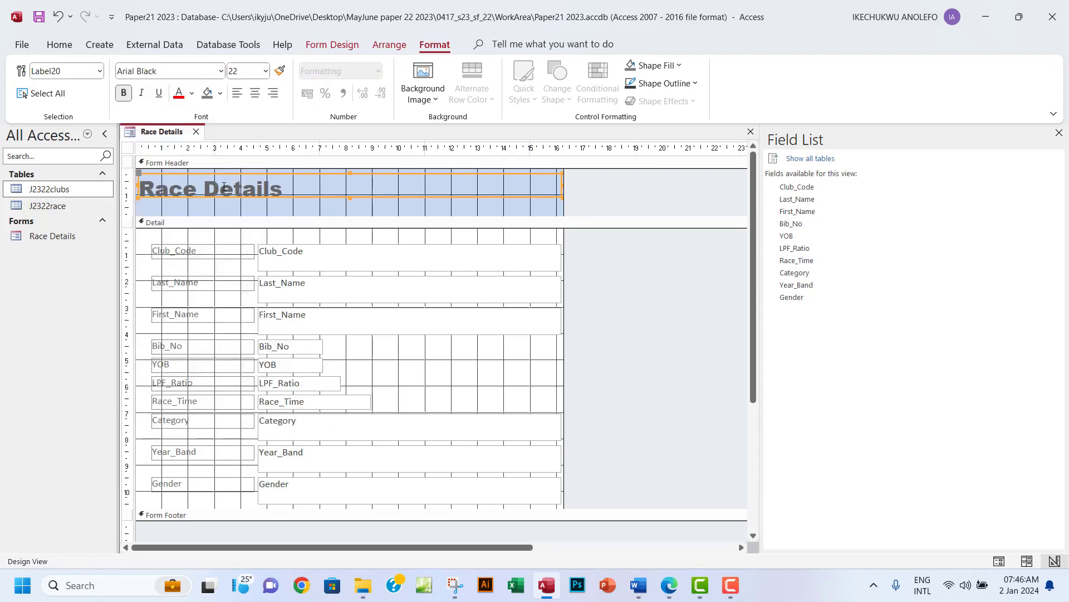
pyautogui.moveTo(349, 198); pyautogui.dragTo(314, 207)
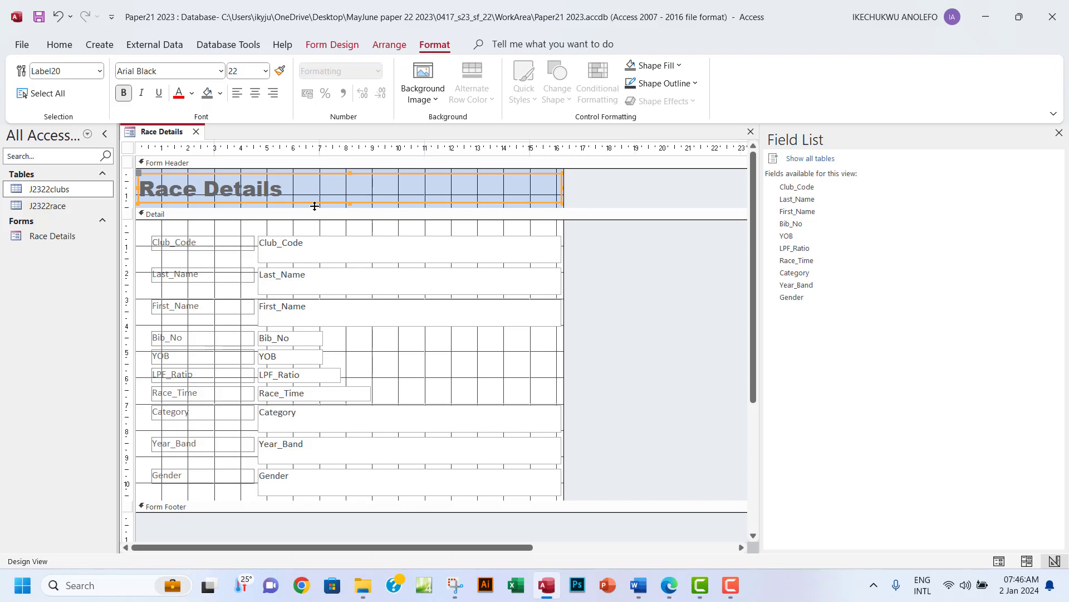
# Colour the Race Details title text gold.
pyautogui.click(286, 192)
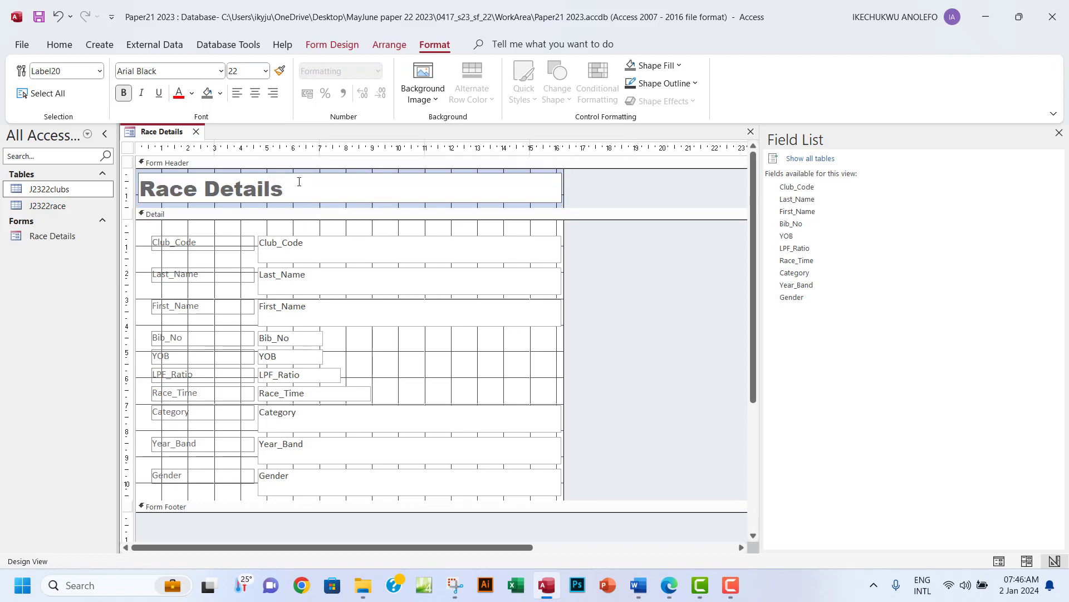
pyautogui.moveTo(288, 197); pyautogui.dragTo(140, 192)
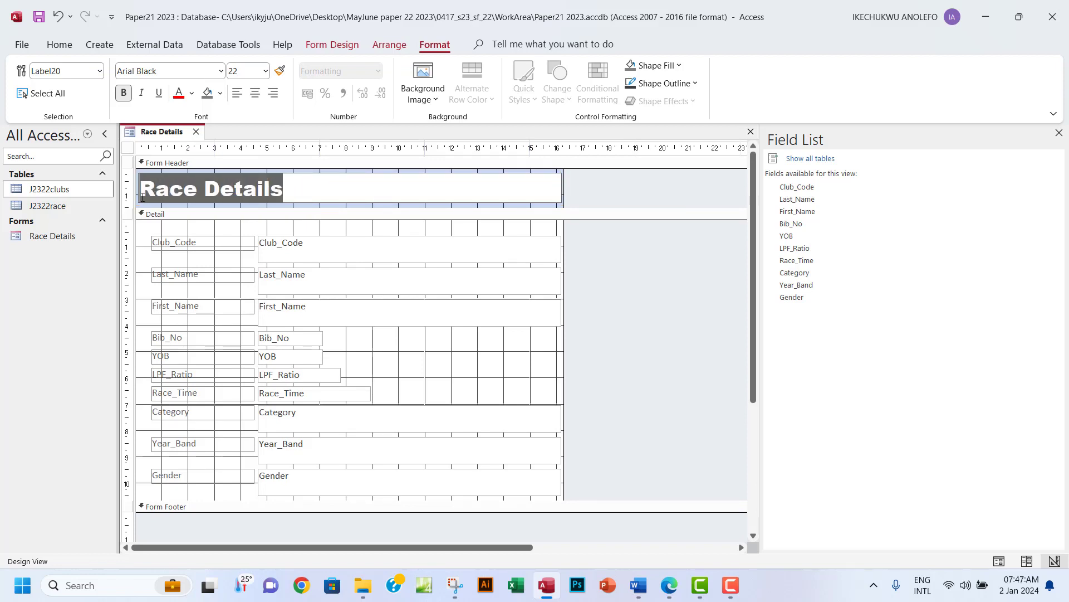
pyautogui.click(192, 93)
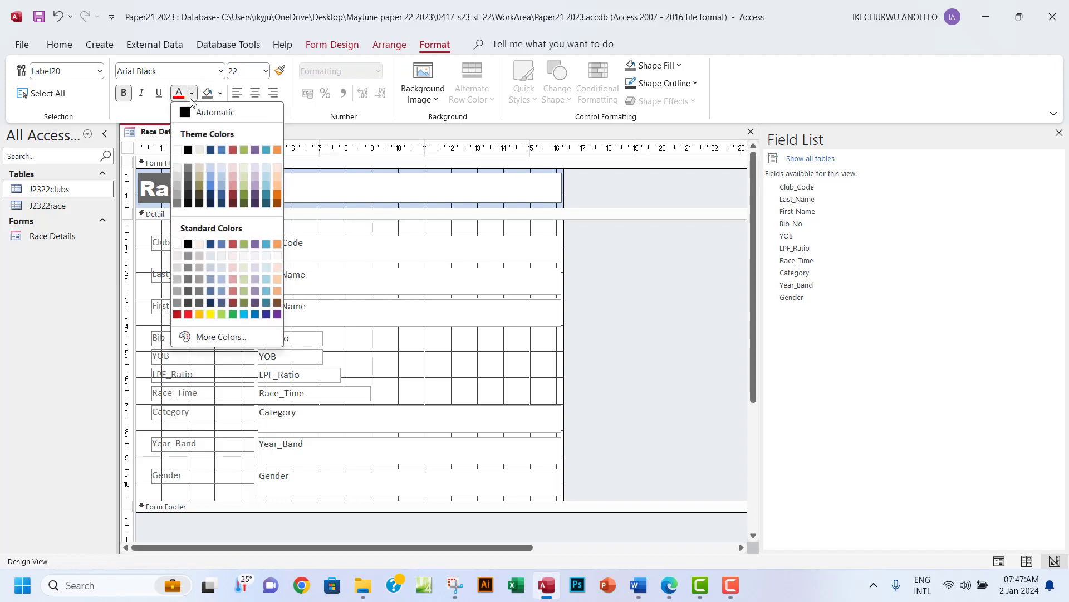
pyautogui.click(199, 315)
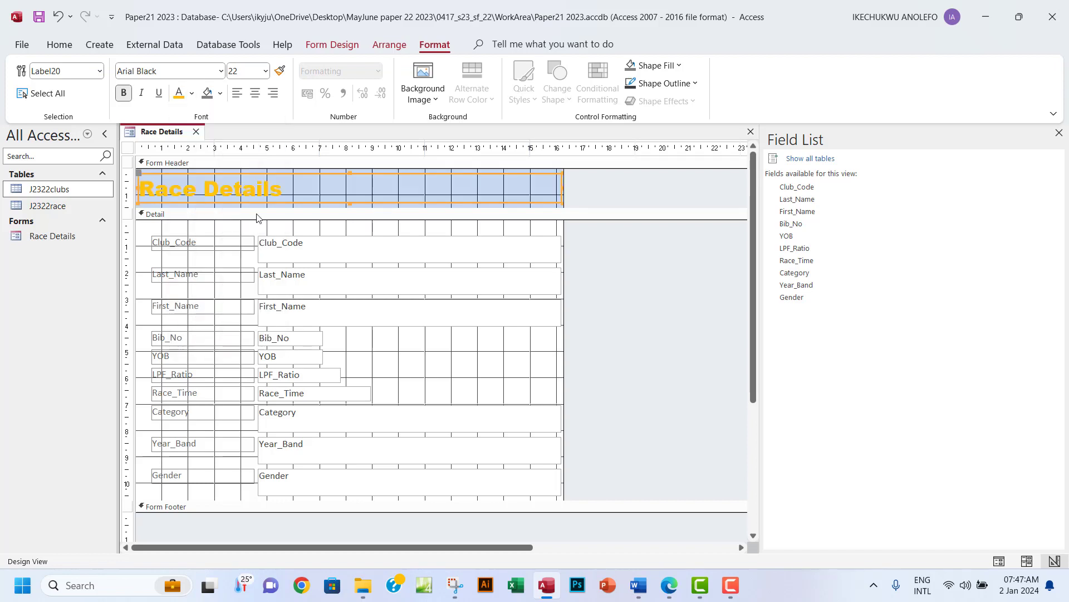
pyautogui.click(576, 205)
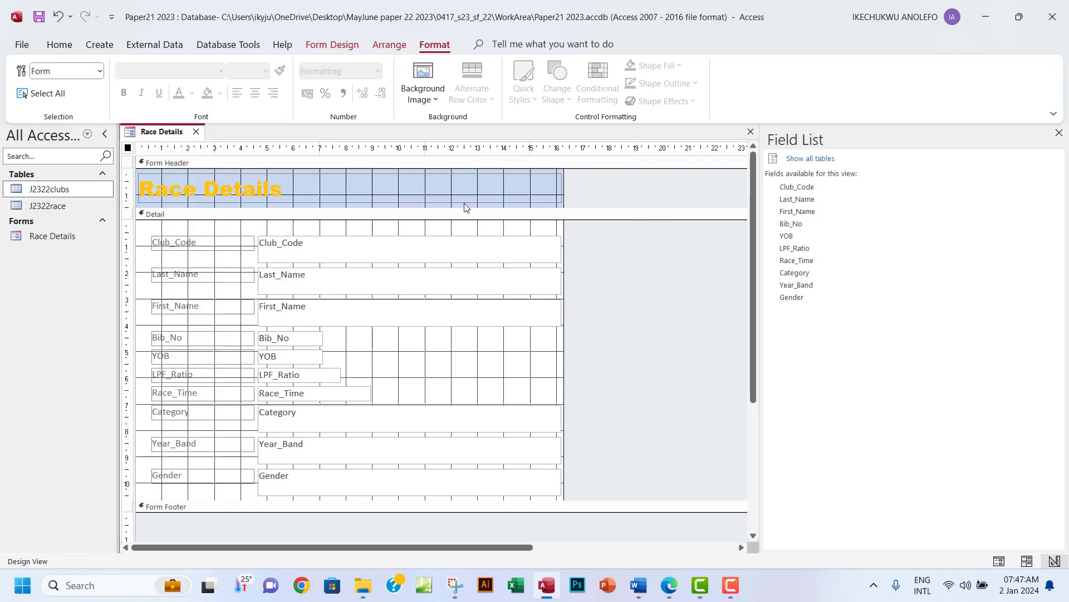
# Give the title a dark blue background, centre it, and switch back to Form View.
pyautogui.click(442, 195)
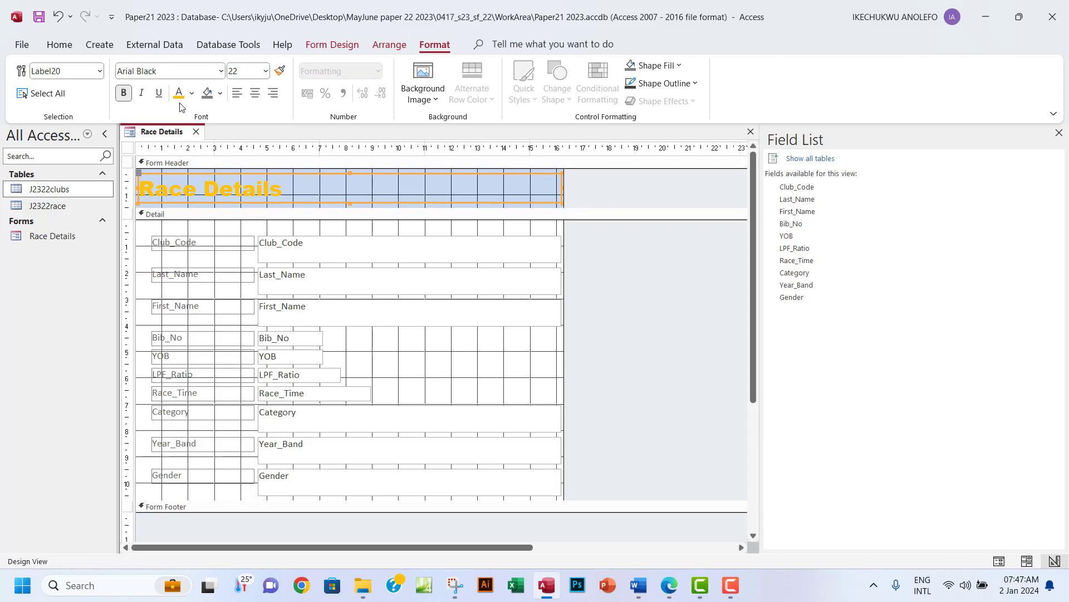
pyautogui.click(221, 95)
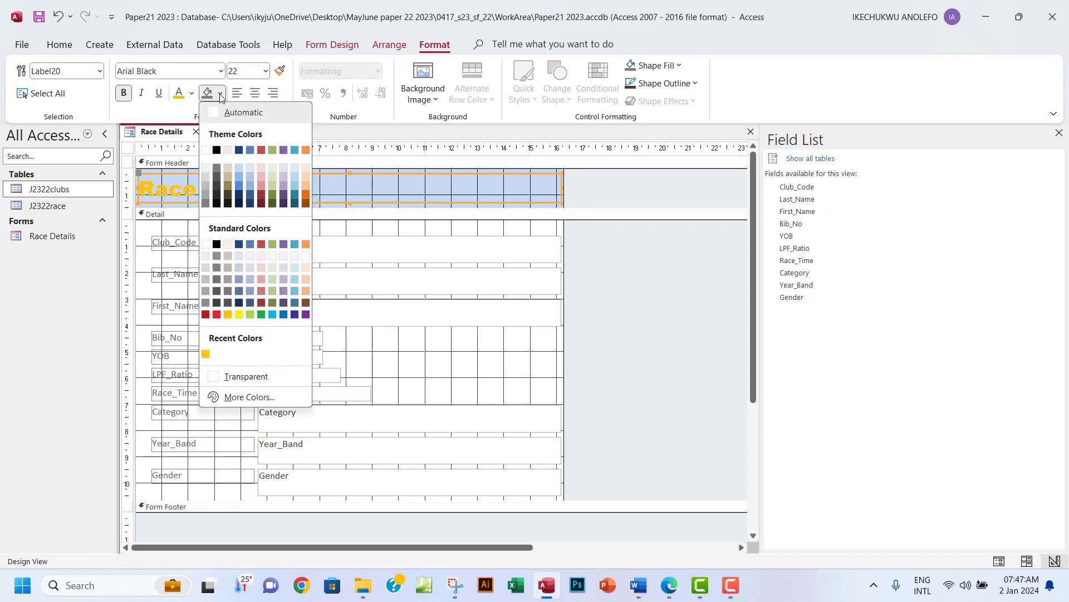
pyautogui.click(240, 150)
pyautogui.click(610, 191)
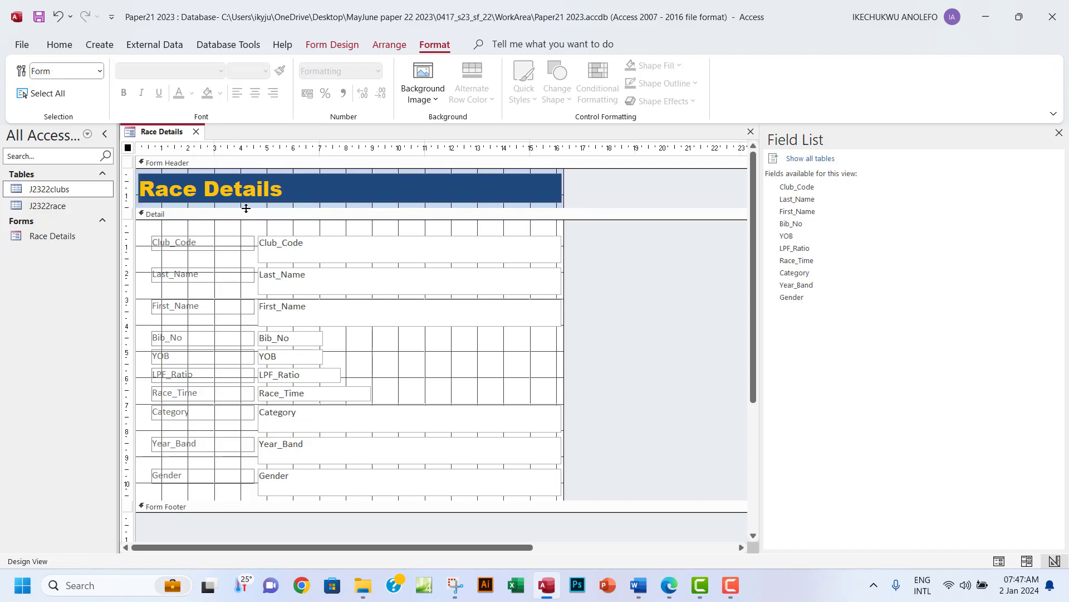
pyautogui.click(237, 188)
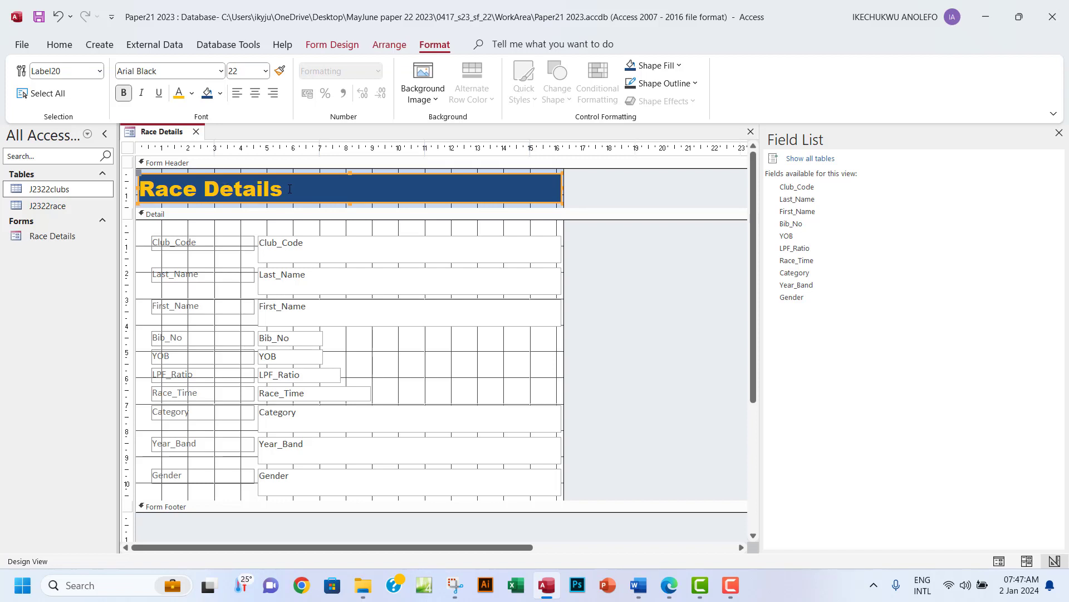
pyautogui.click(255, 93)
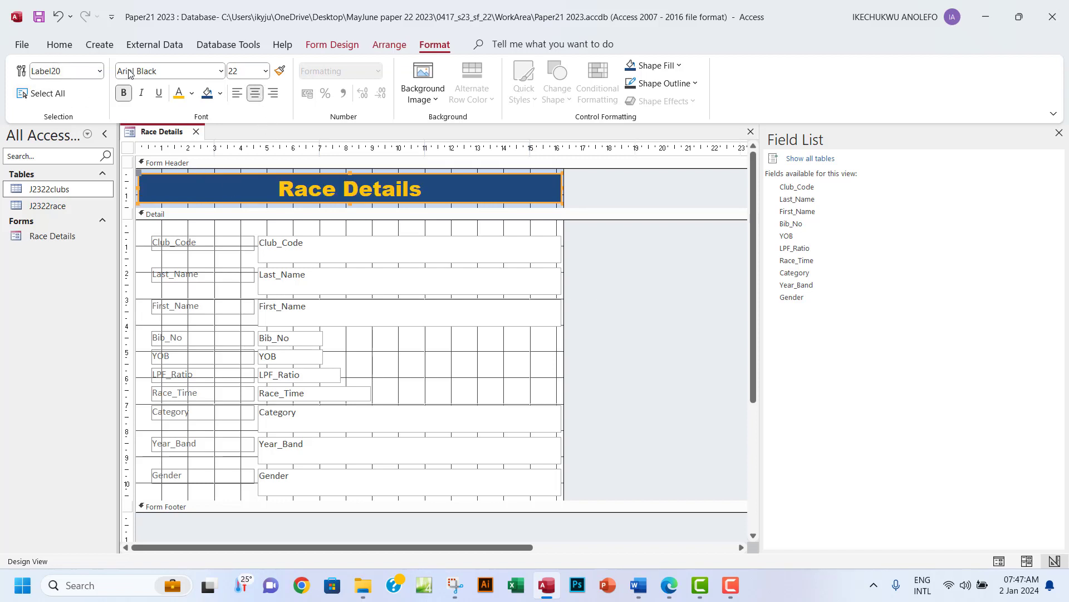
pyautogui.click(333, 45)
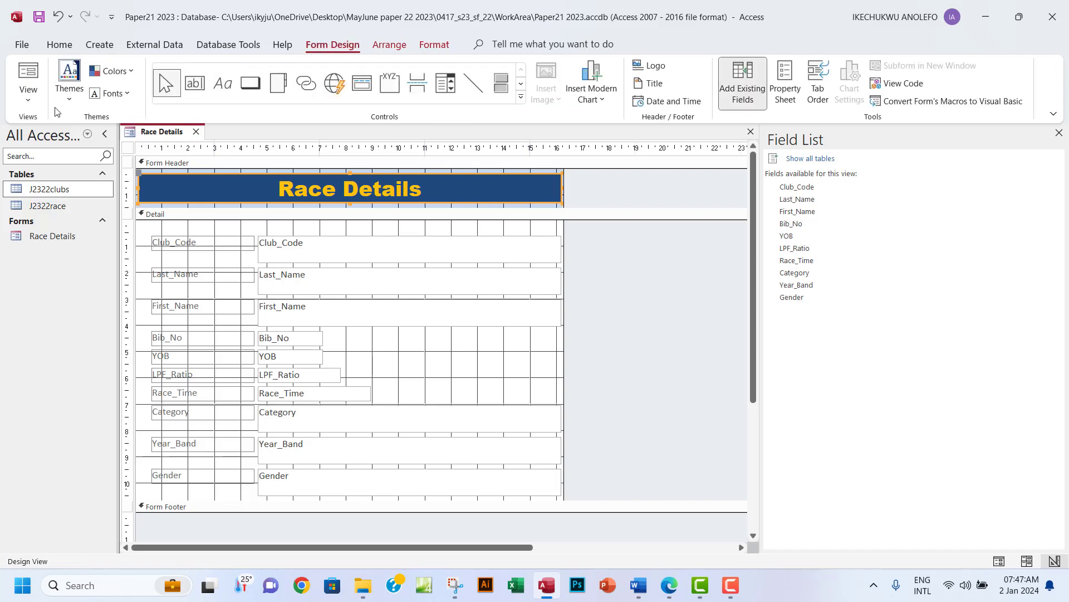
pyautogui.click(14, 104)
pyautogui.click(45, 127)
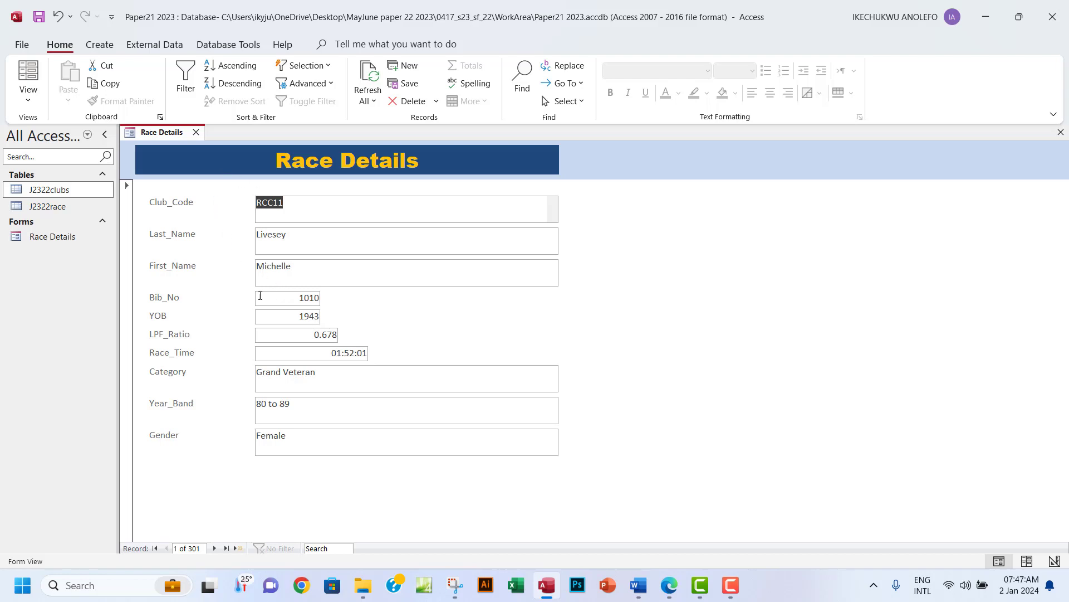
pyautogui.click(28, 103)
pyautogui.click(82, 156)
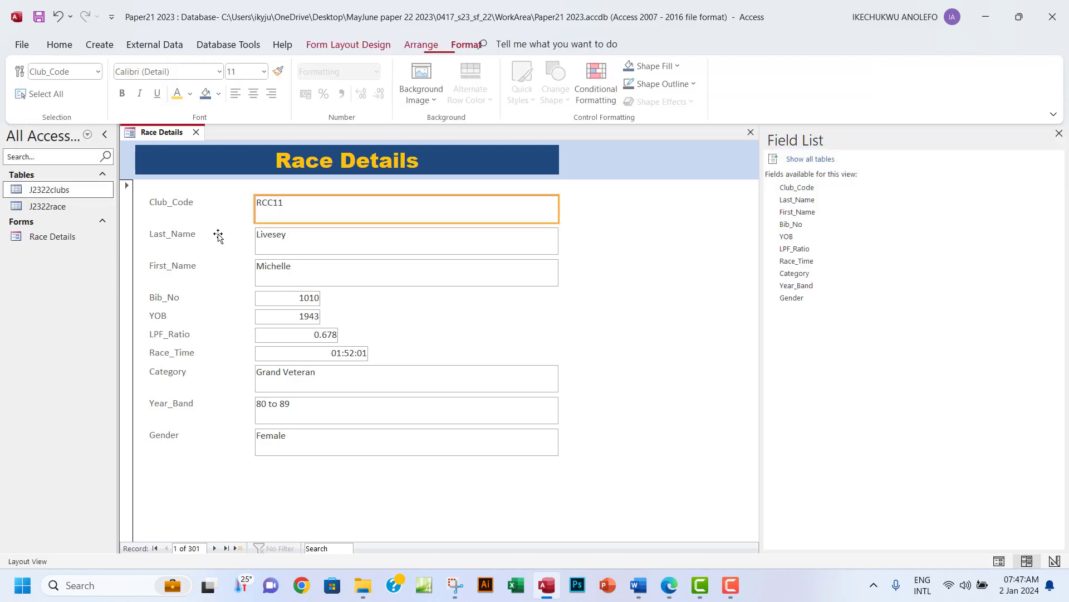
pyautogui.click(310, 274)
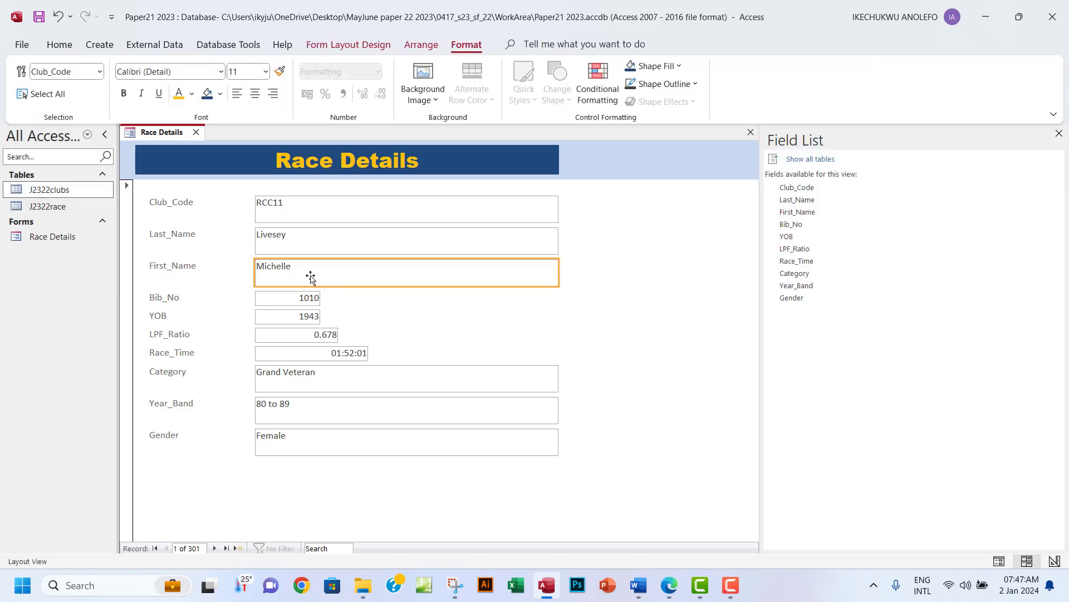
pyautogui.click(279, 299)
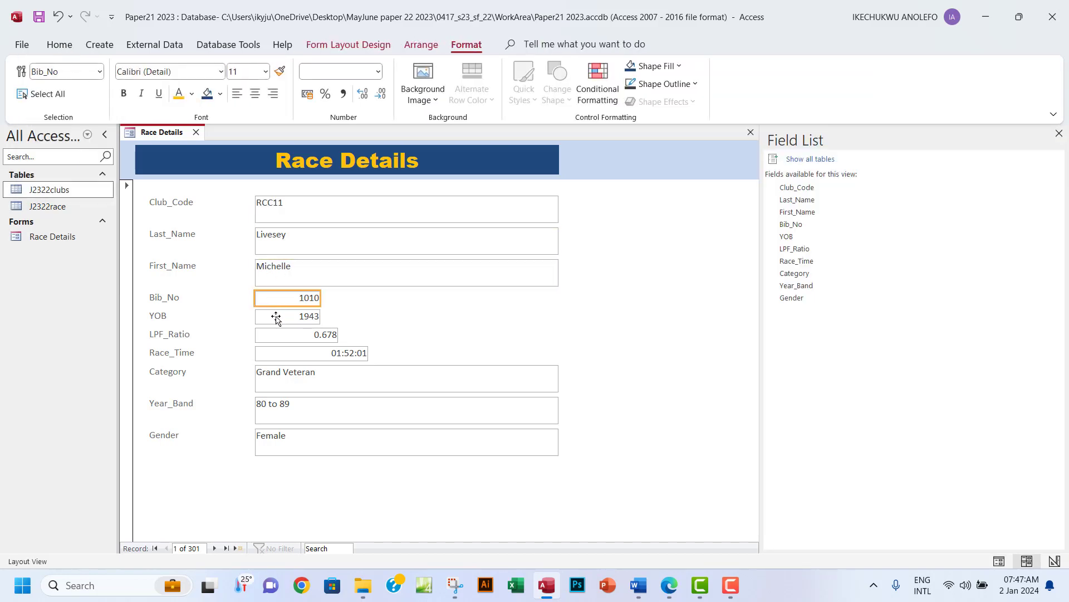
pyautogui.click(277, 318)
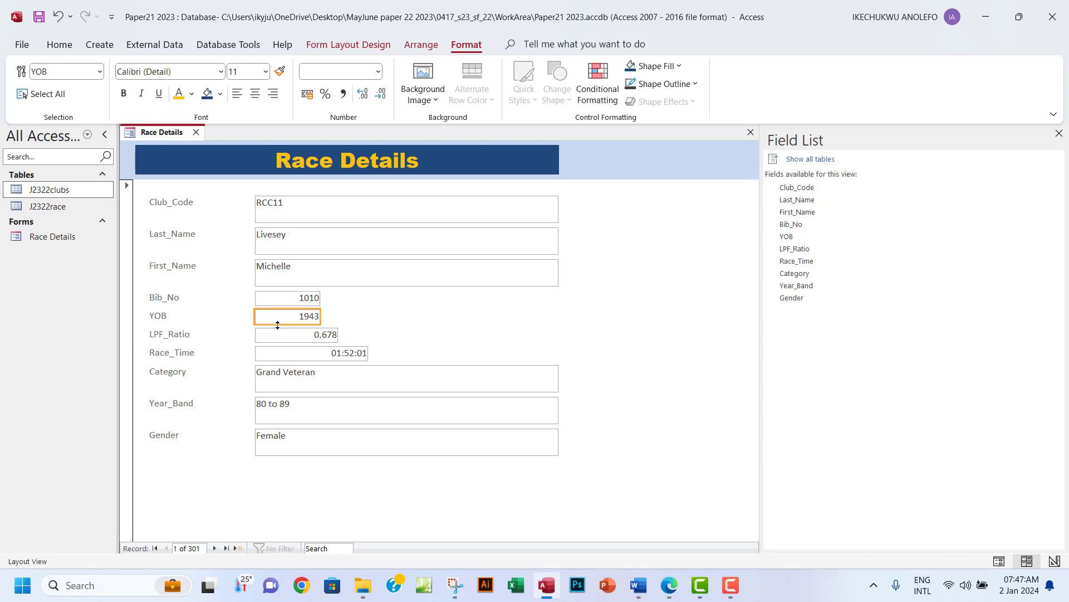
pyautogui.click(282, 337)
pyautogui.click(290, 354)
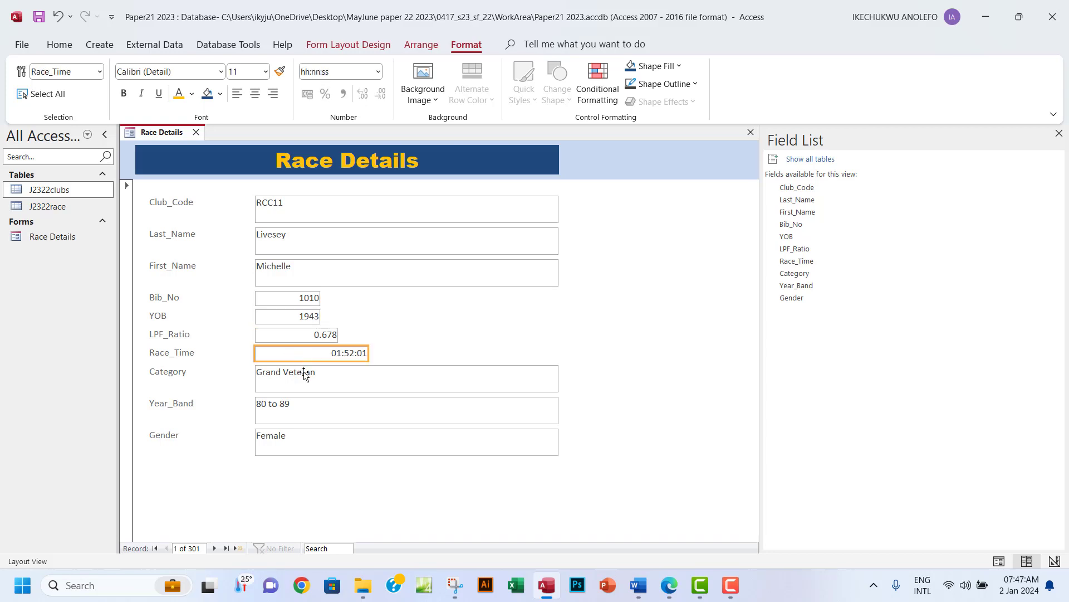
pyautogui.click(312, 383)
pyautogui.click(313, 415)
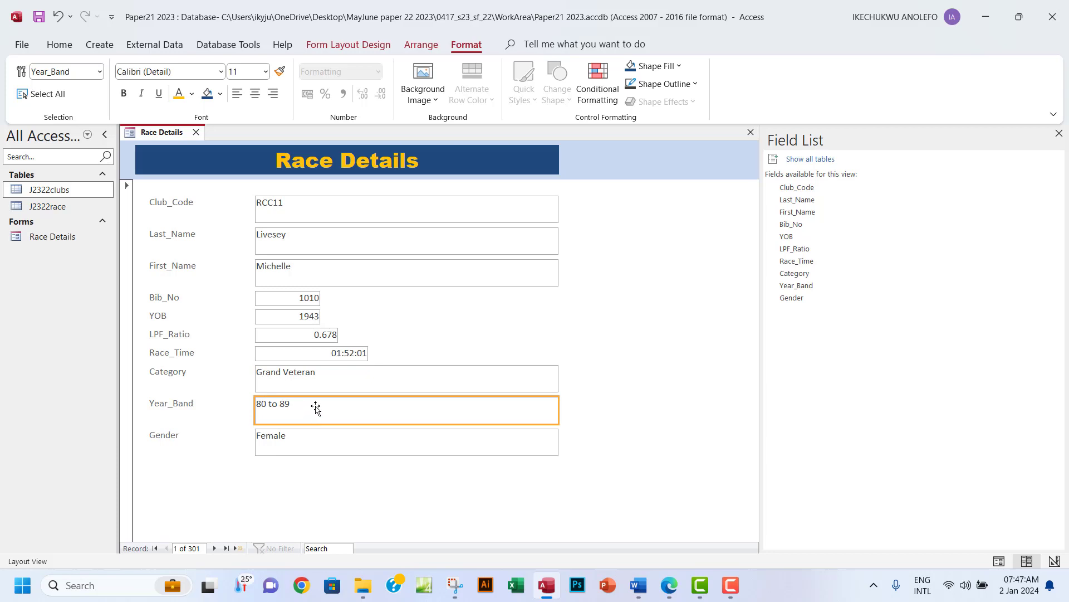
pyautogui.click(284, 301)
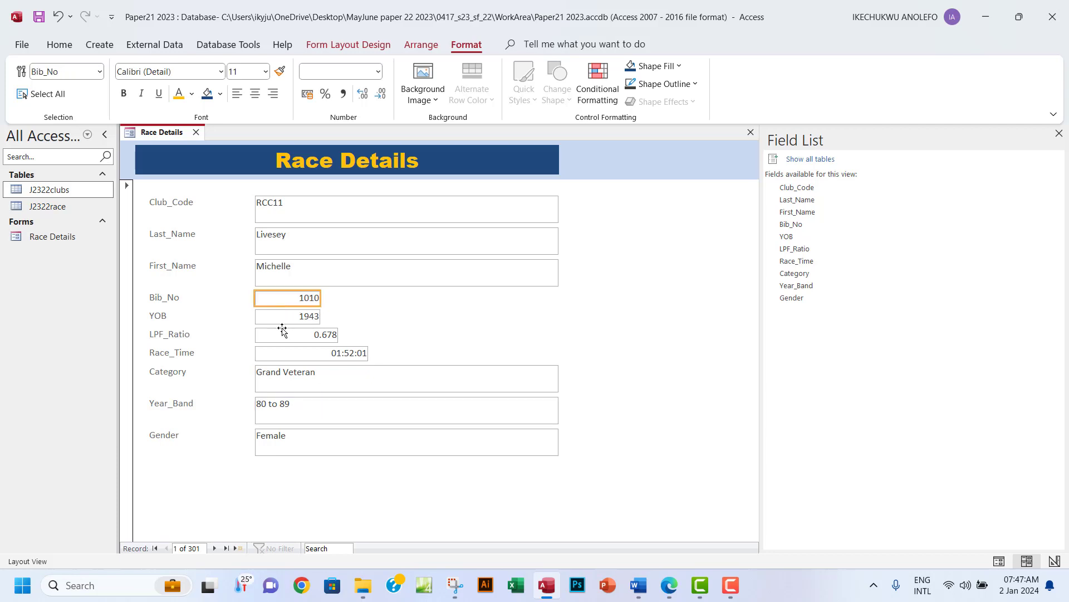
pyautogui.click(285, 319)
pyautogui.click(284, 337)
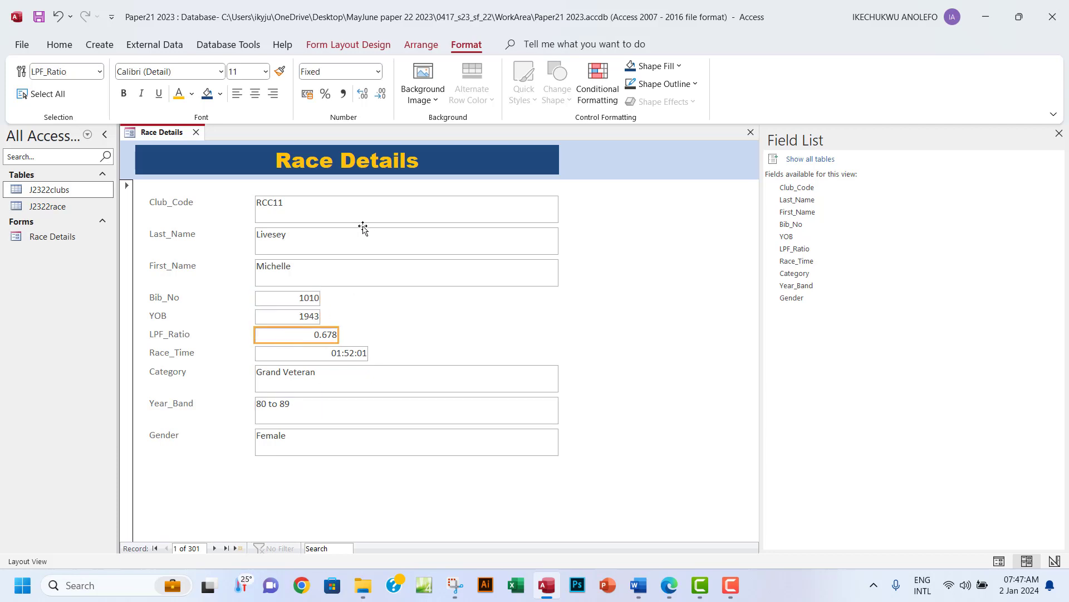
pyautogui.click(348, 44)
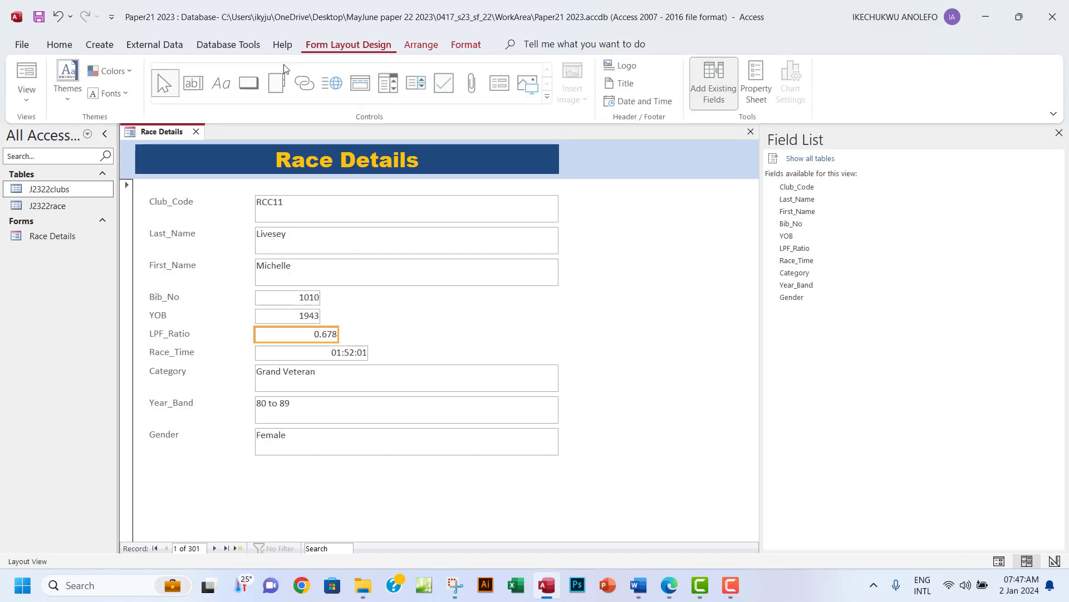
pyautogui.click(27, 89)
pyautogui.click(109, 184)
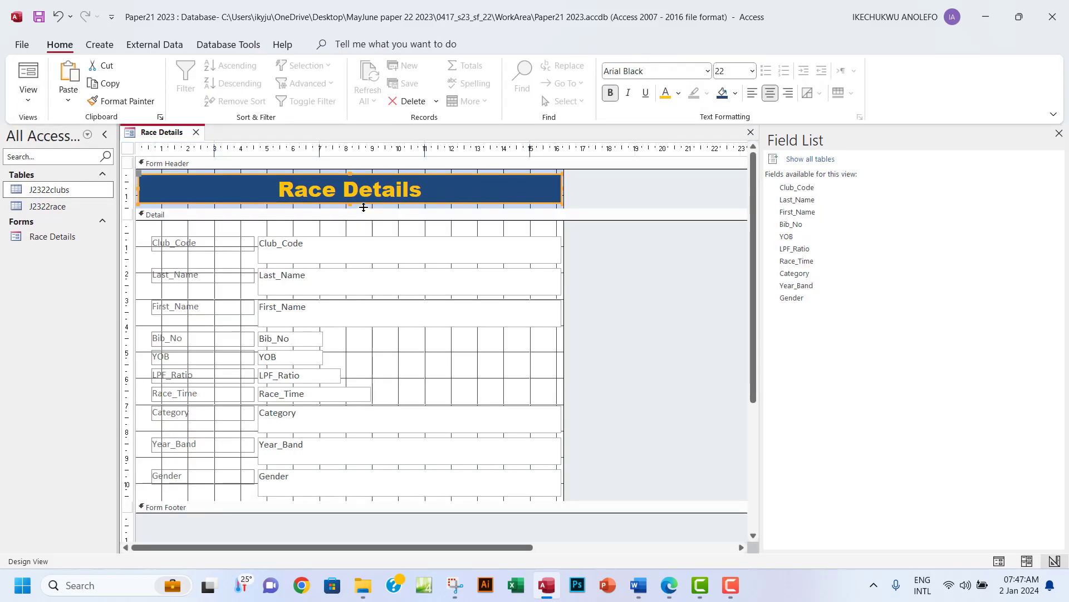
# Read Bib_No's 0.55cm height in the Property Sheet, then select all the detail text boxes.
pyautogui.click(354, 245)
pyautogui.click(292, 340)
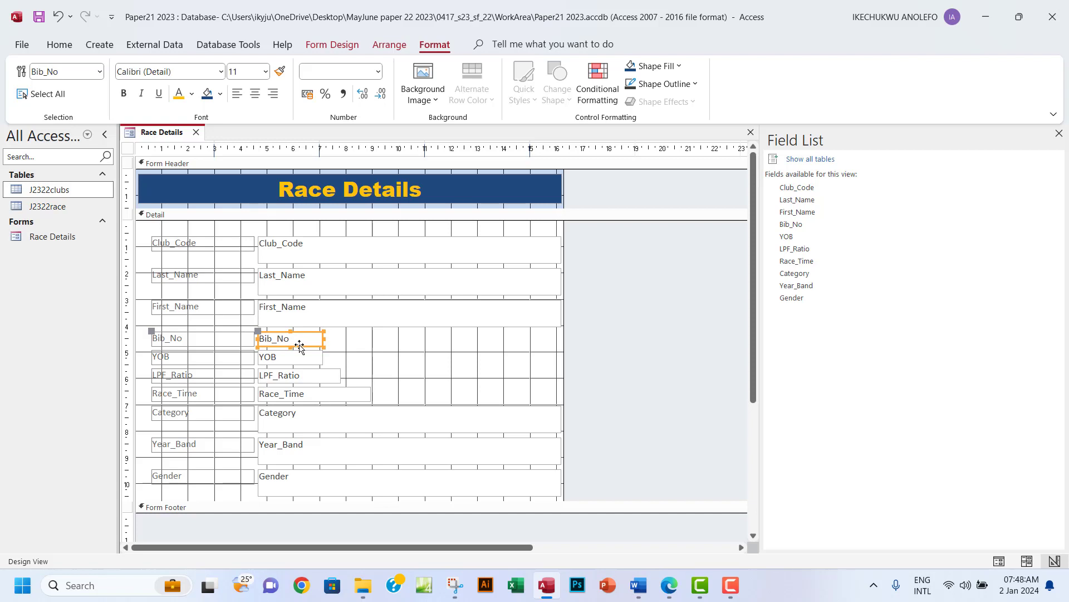
pyautogui.click(319, 45)
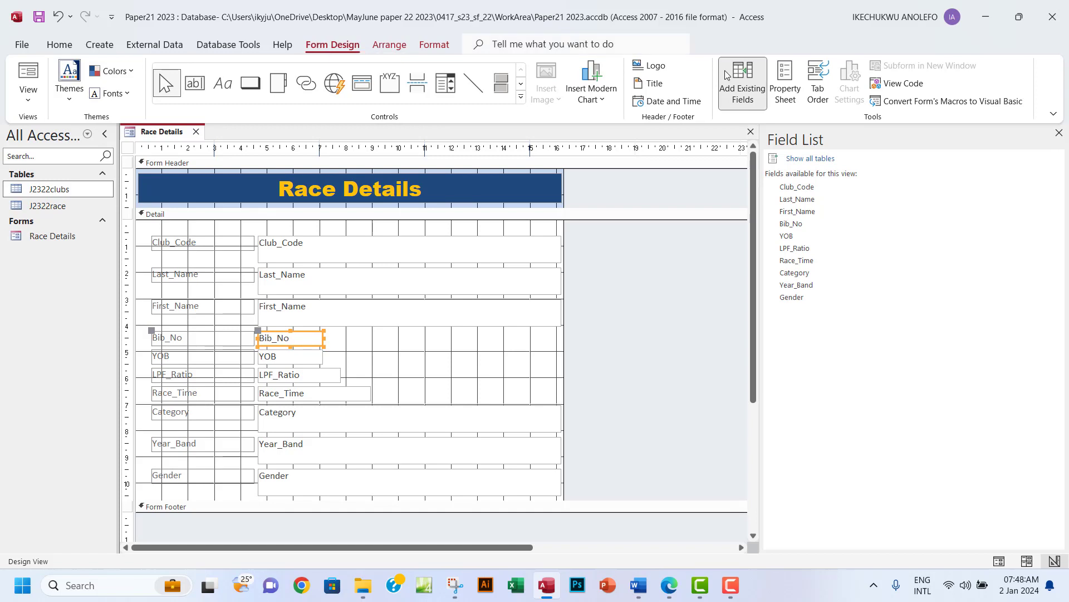
pyautogui.click(786, 84)
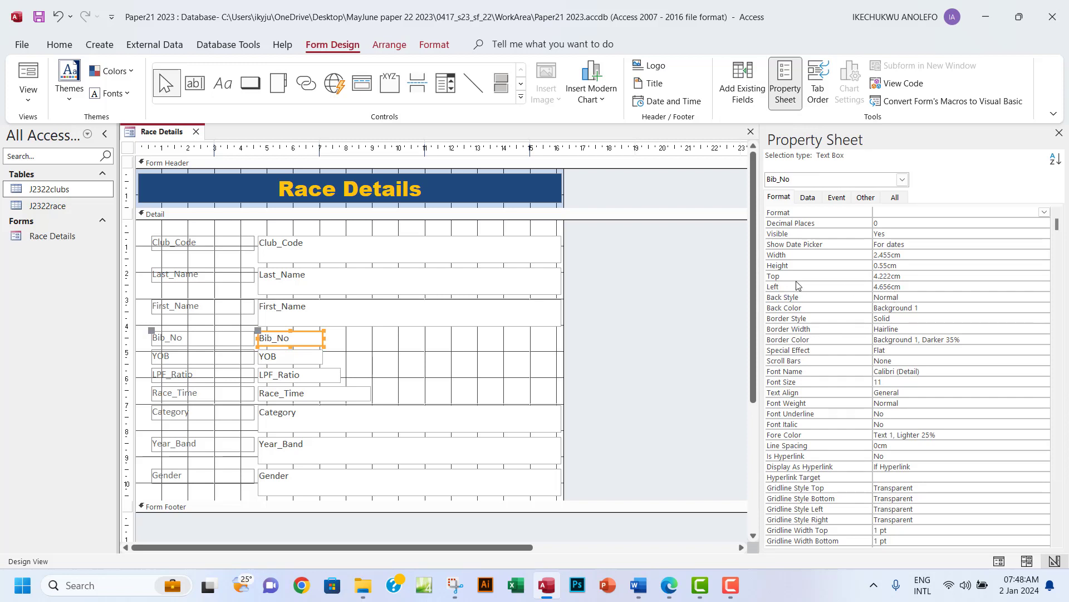
pyautogui.moveTo(906, 266); pyautogui.dragTo(873, 265)
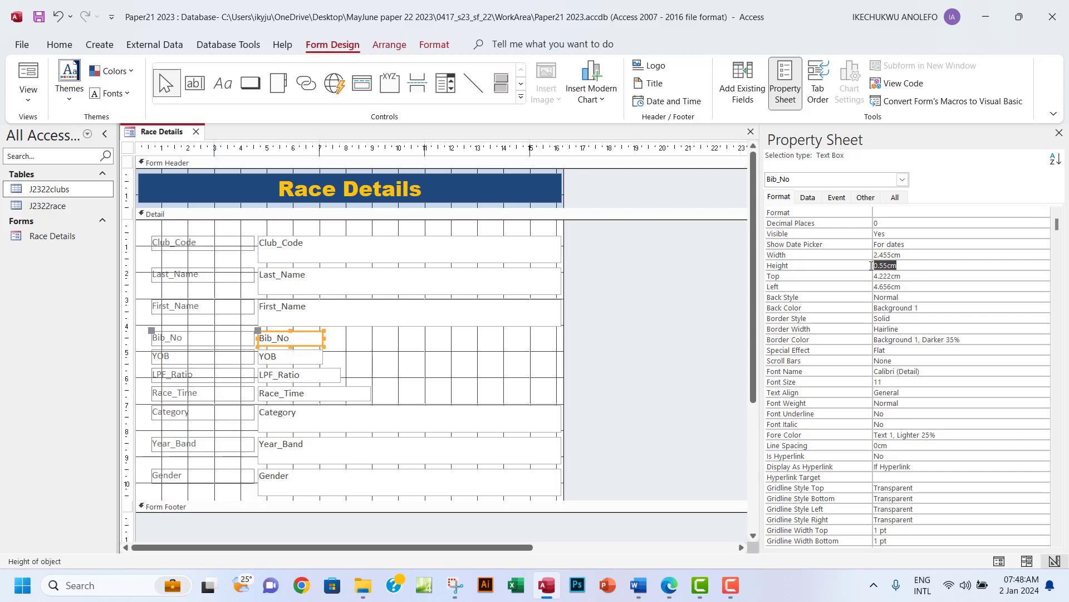
pyautogui.click(277, 230)
pyautogui.moveTo(278, 230); pyautogui.dragTo(314, 501)
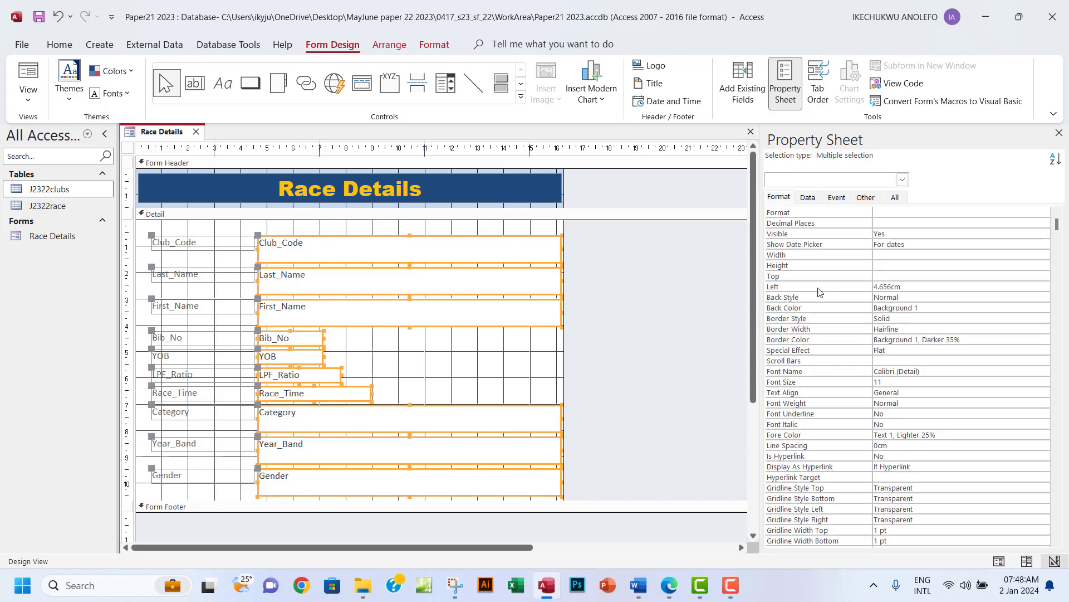
# Set the height of all selected detail text boxes to 0.55cm.
pyautogui.click(889, 267)
pyautogui.write('0.55cm')
pyautogui.click(604, 293)
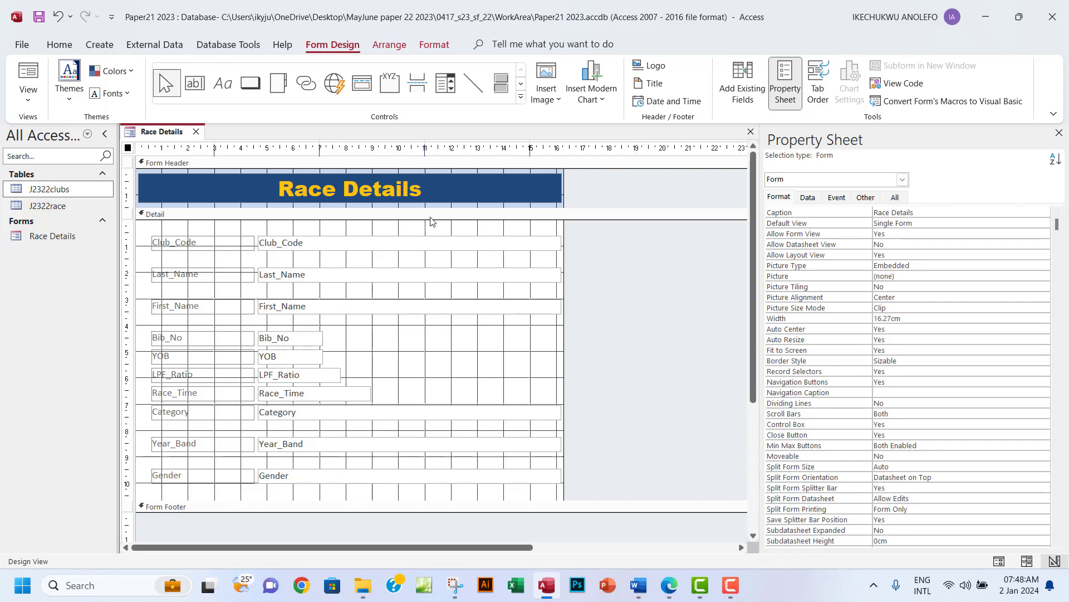
# Narrow the wide Club_Code to Gender boxes to about 7.429cm, then select the field labels.
pyautogui.moveTo(442, 229); pyautogui.dragTo(454, 494)
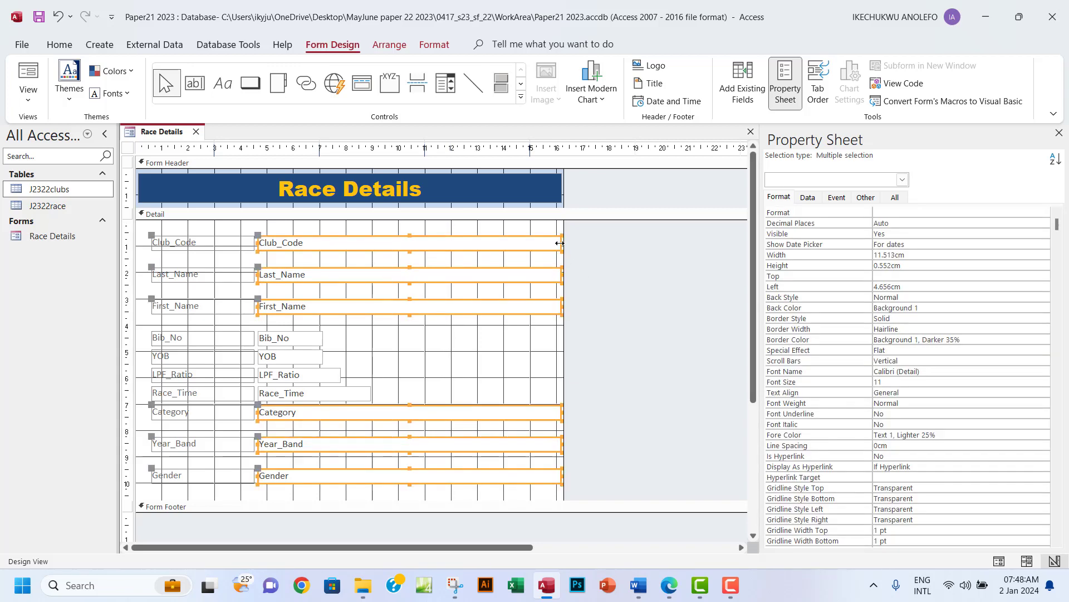
pyautogui.moveTo(560, 243); pyautogui.dragTo(455, 243)
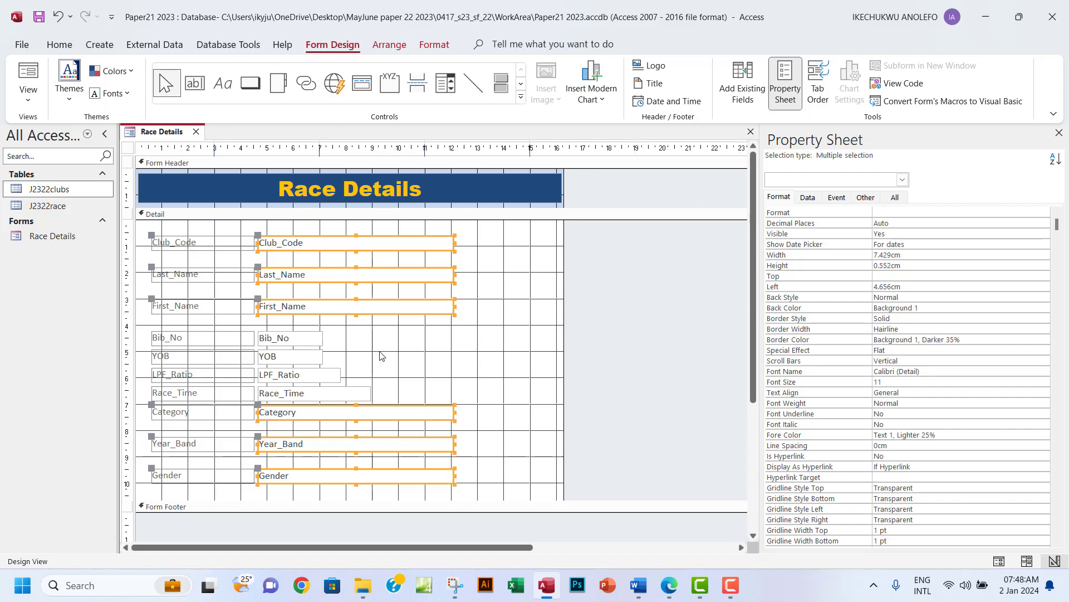
pyautogui.click(594, 297)
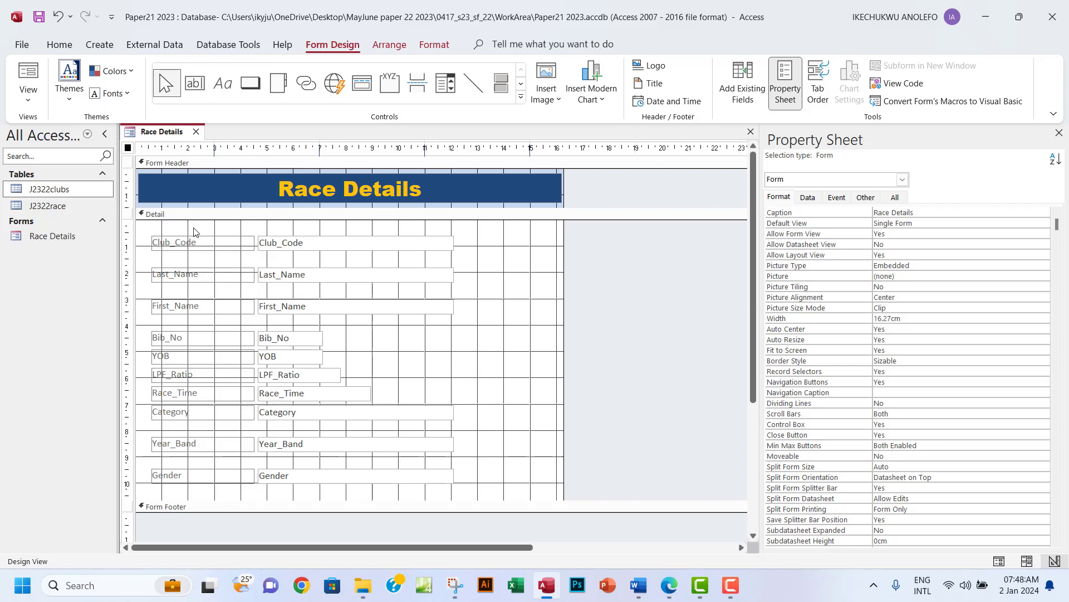
pyautogui.moveTo(196, 228); pyautogui.dragTo(211, 503)
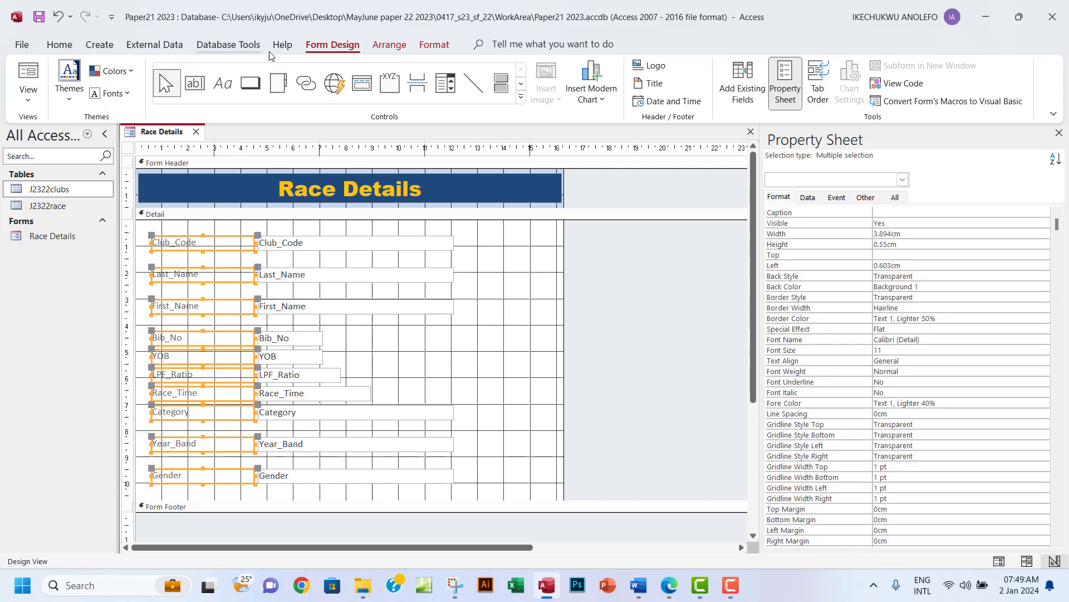
# Make the labels bold, size 12, with black text (trial black fill undone), then view the form.
pyautogui.click(425, 44)
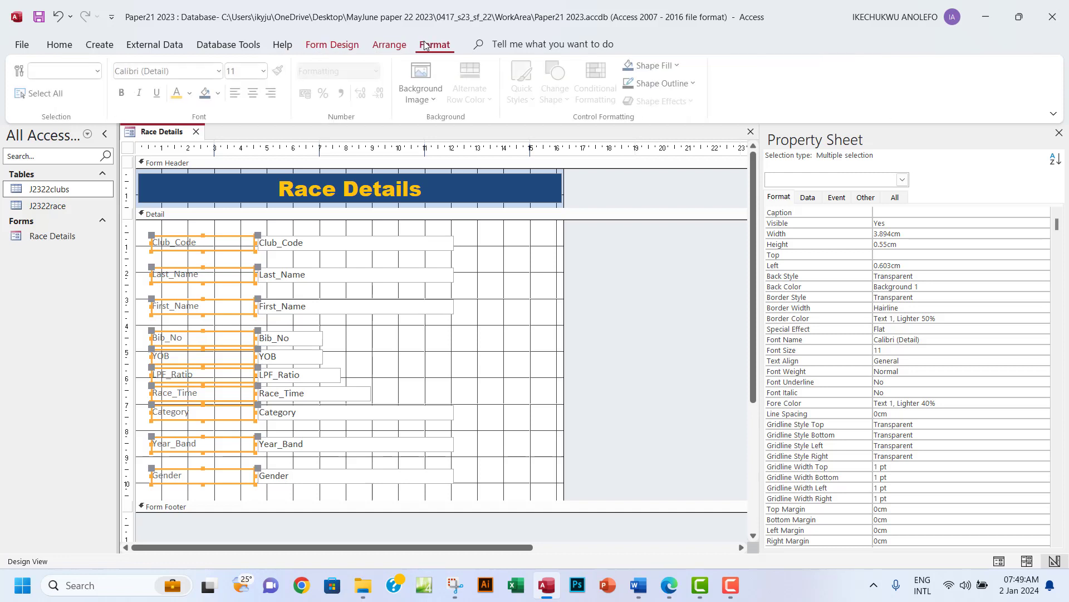
pyautogui.click(122, 93)
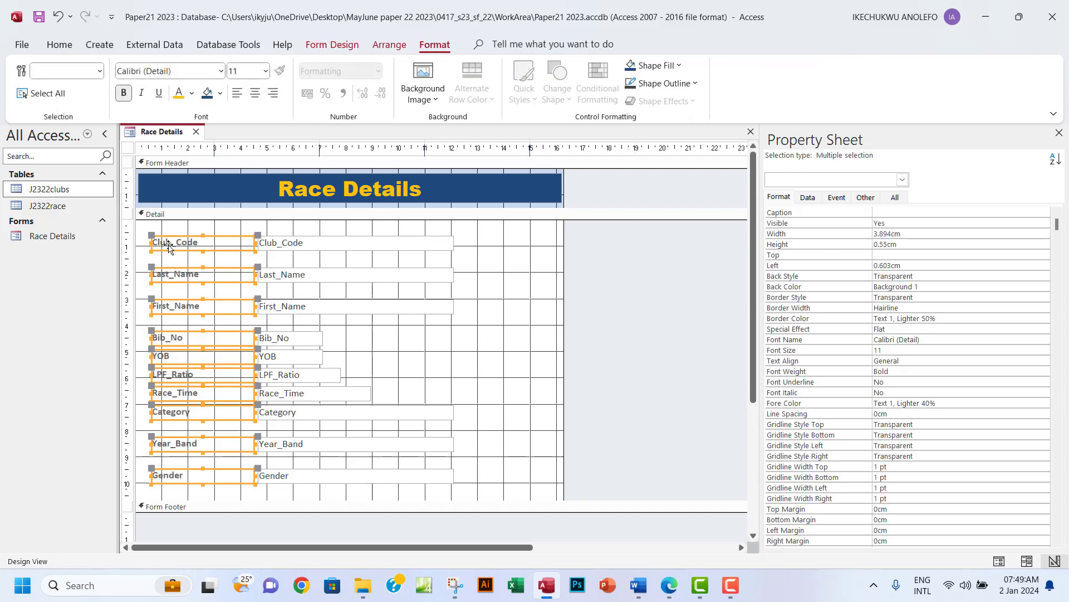
pyautogui.click(266, 71)
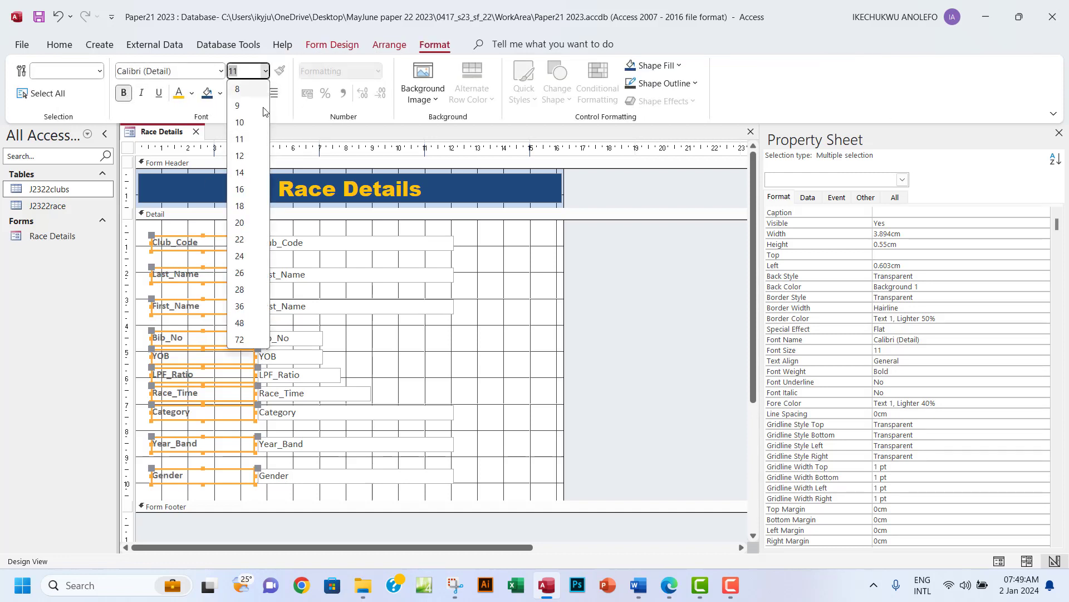
pyautogui.click(252, 156)
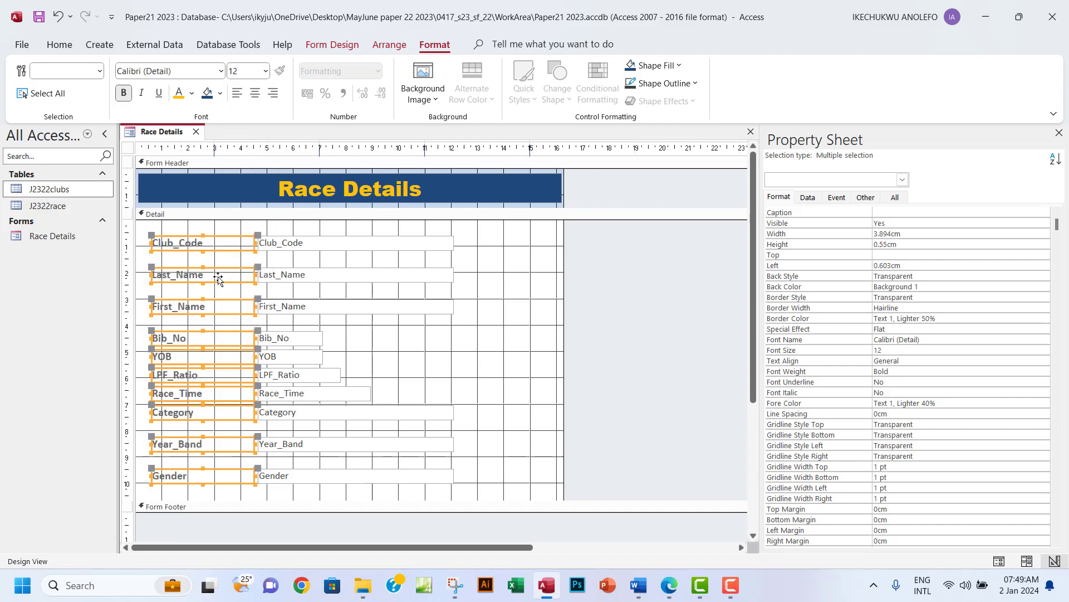
pyautogui.click(220, 93)
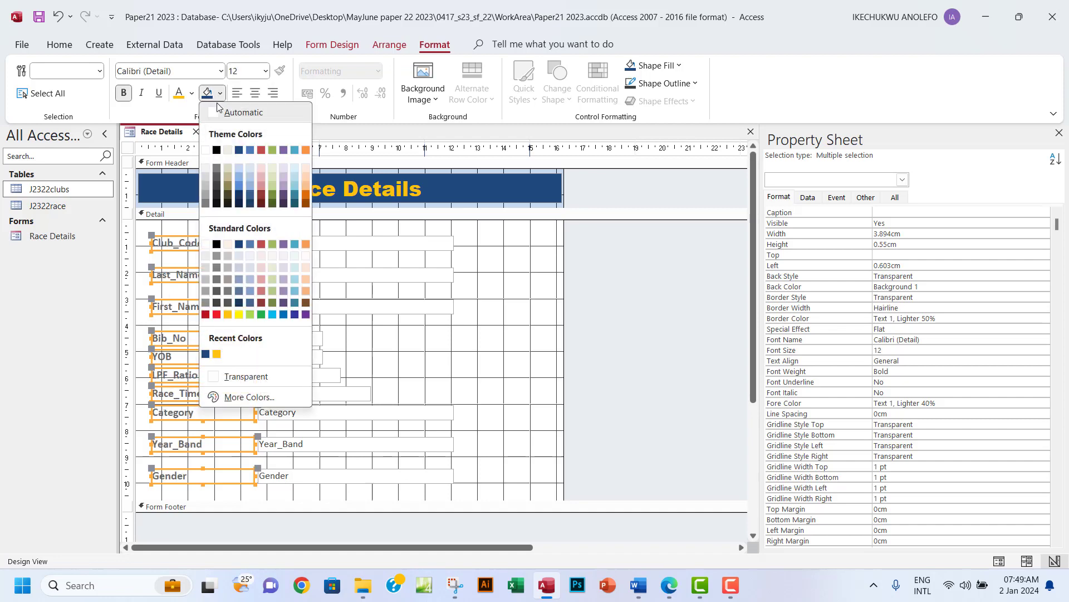
pyautogui.click(216, 150)
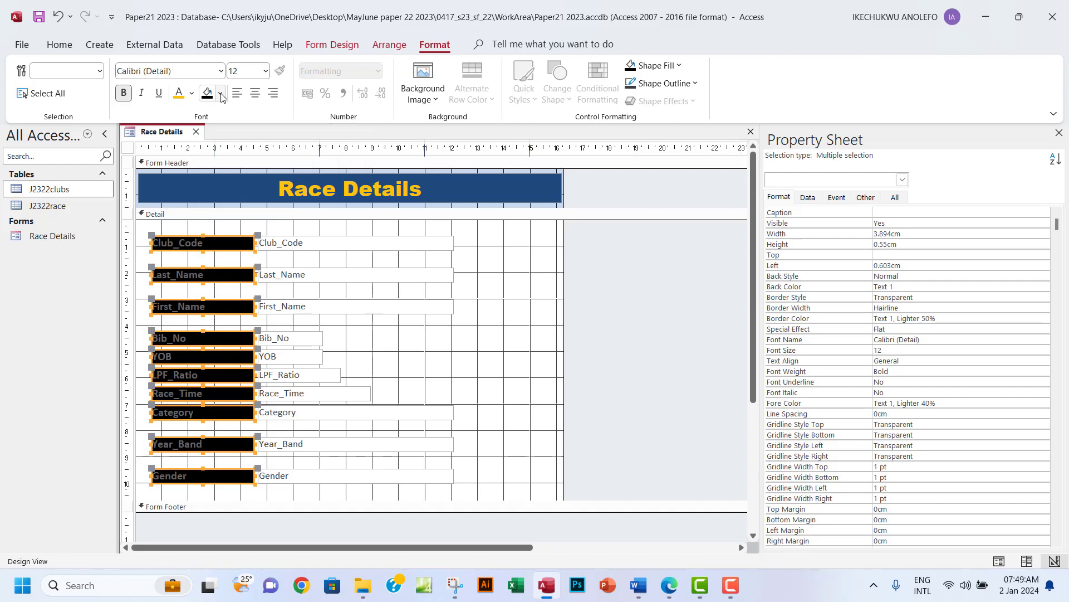
pyautogui.hotkey('ctrl', 'z')
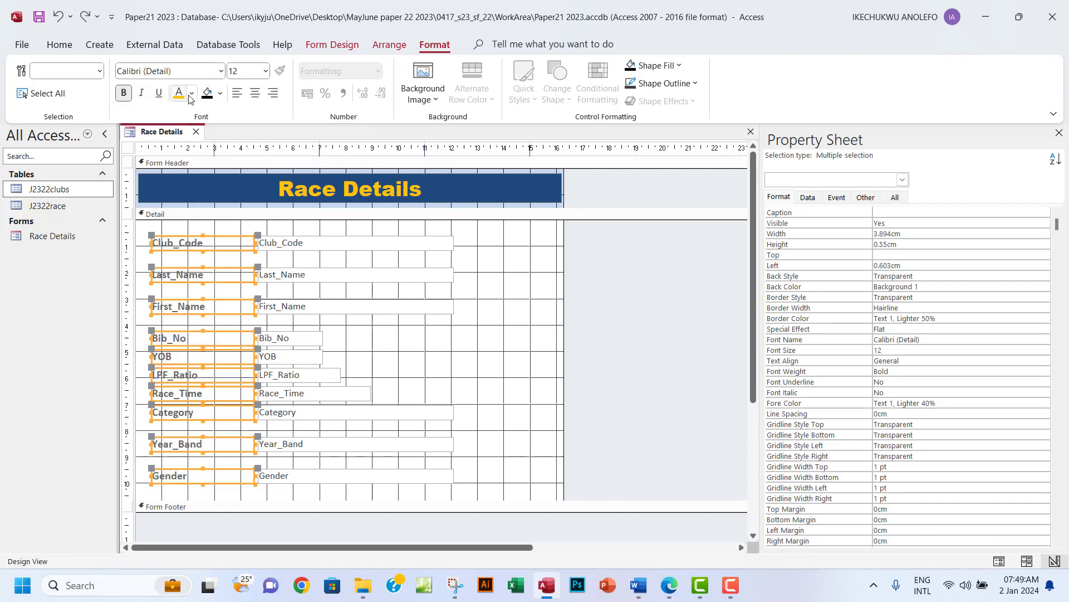
pyautogui.click(192, 93)
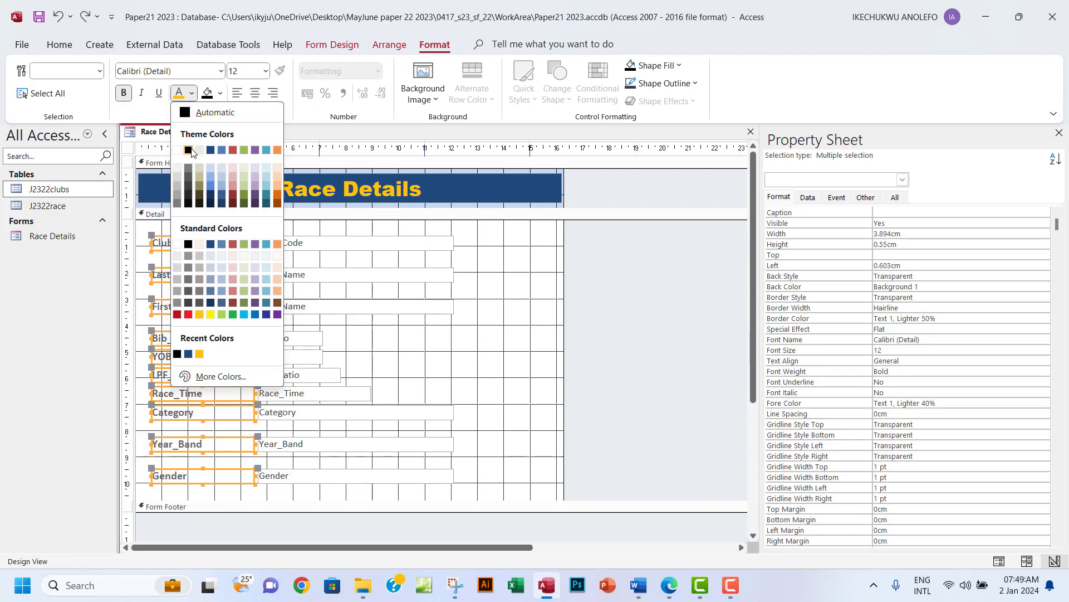
pyautogui.click(190, 149)
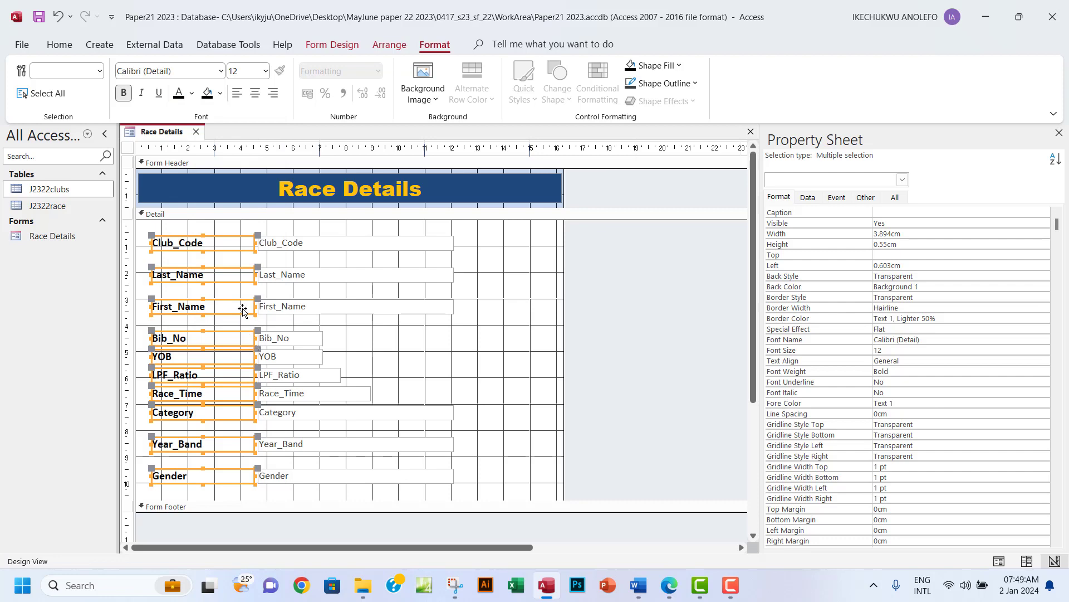
pyautogui.click(331, 46)
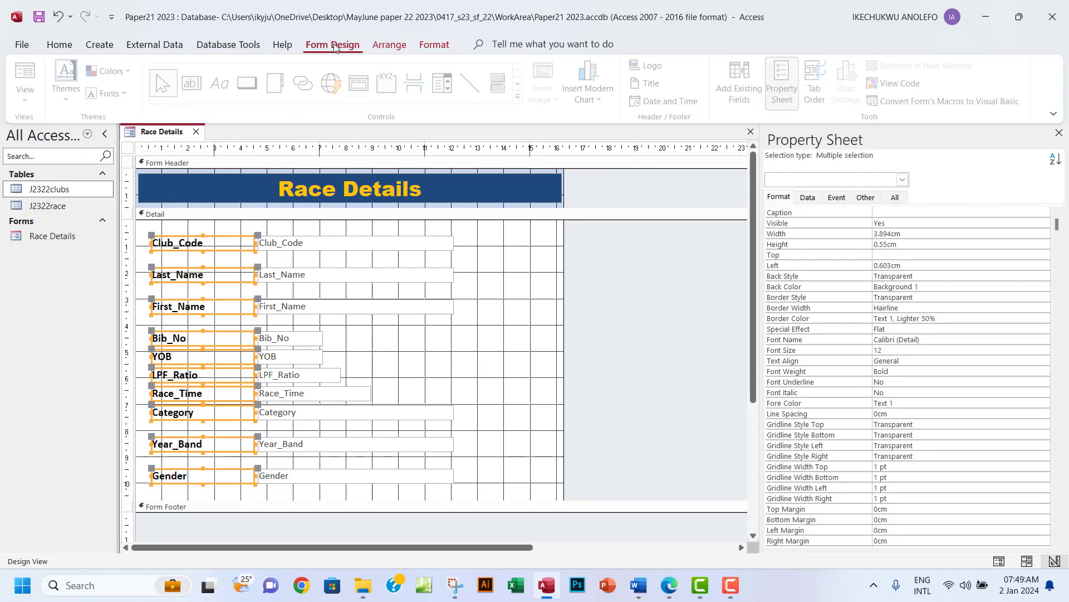
pyautogui.click(28, 94)
pyautogui.click(47, 132)
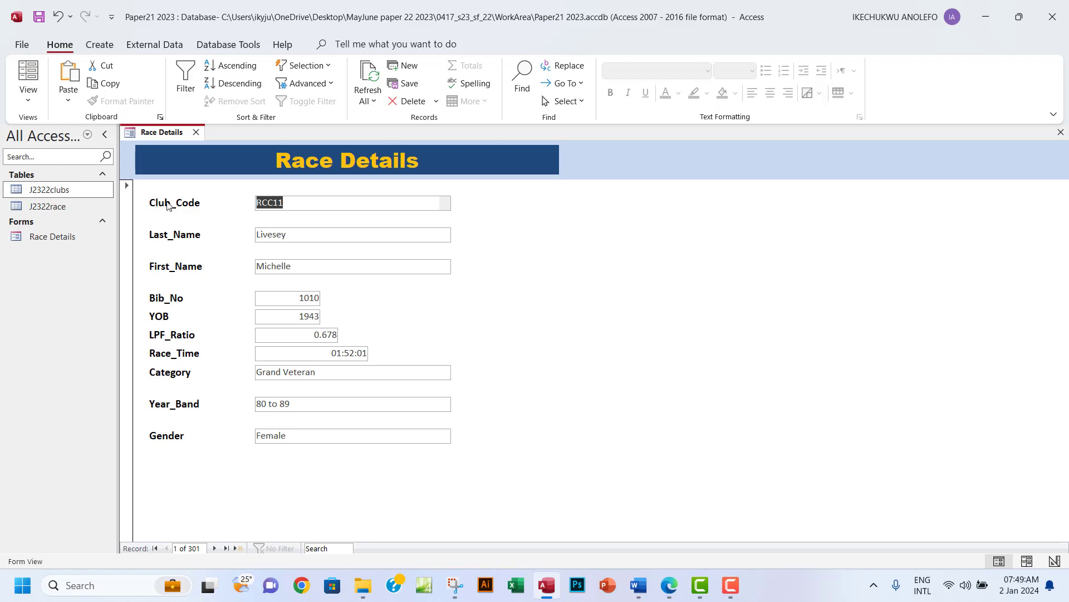
pyautogui.click(28, 100)
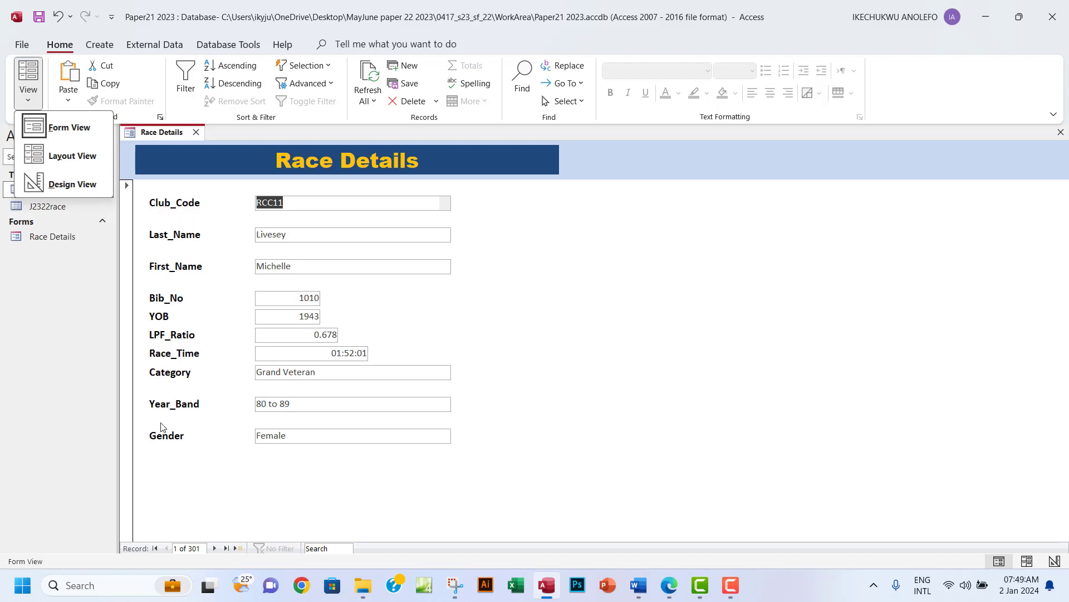
pyautogui.click(61, 184)
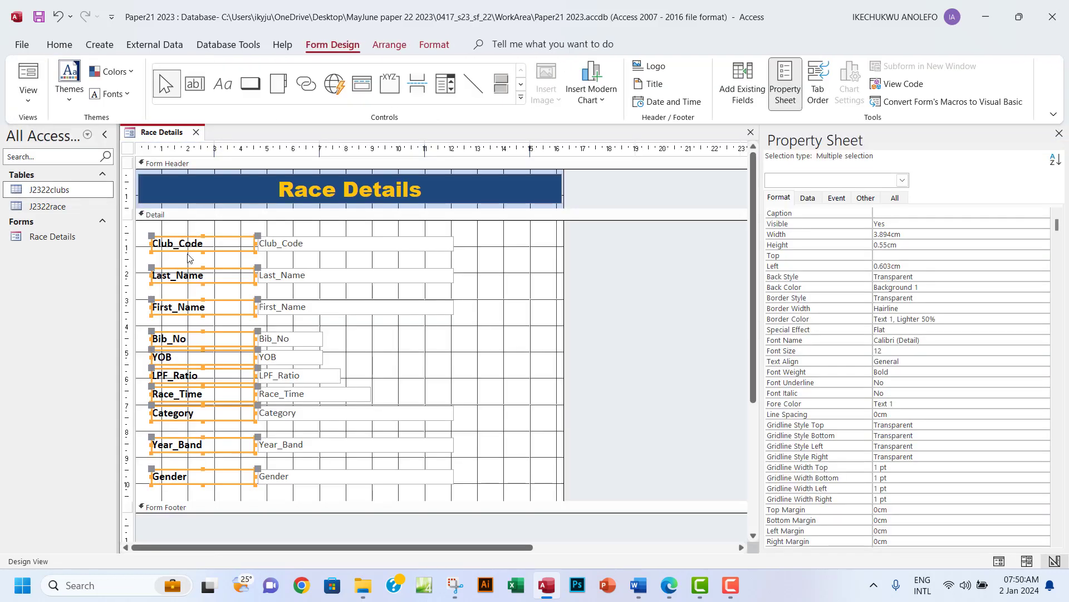
# Give the selected field labels a solid black Shape Outline.
pyautogui.click(435, 49)
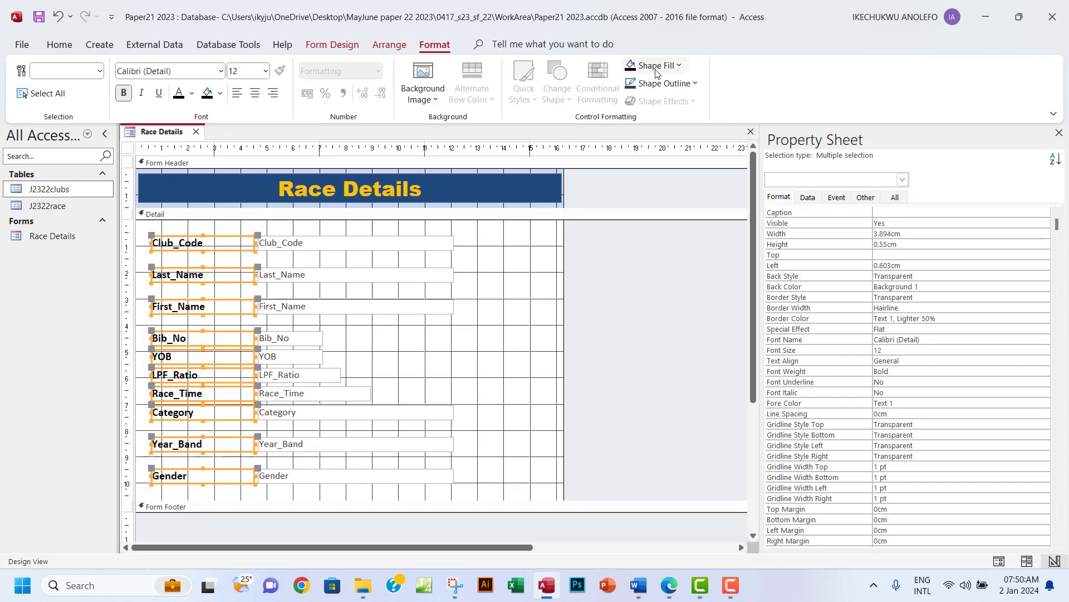
pyautogui.click(696, 84)
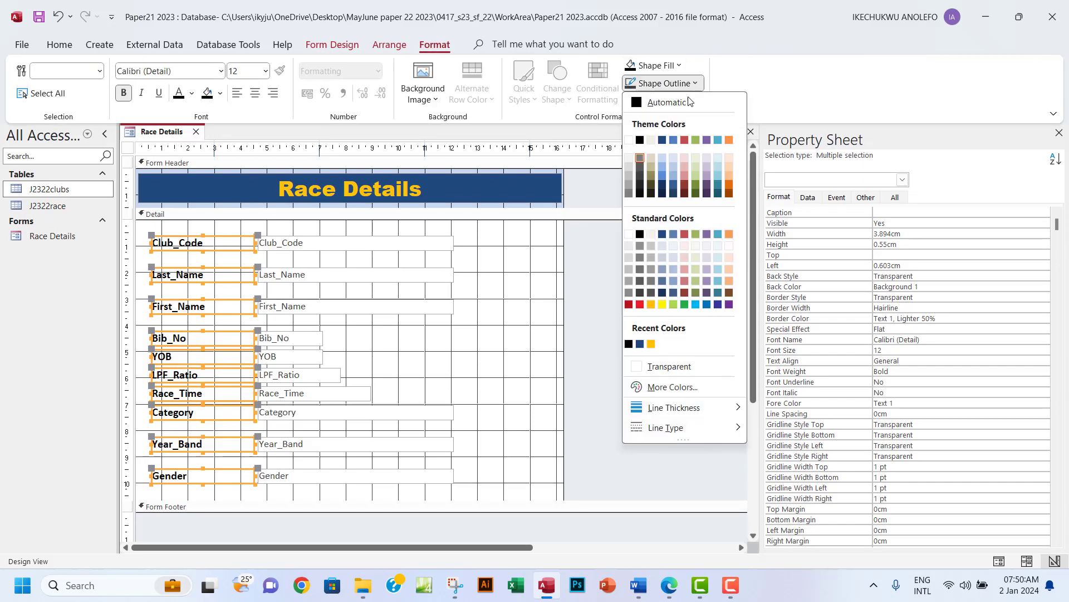
pyautogui.click(640, 140)
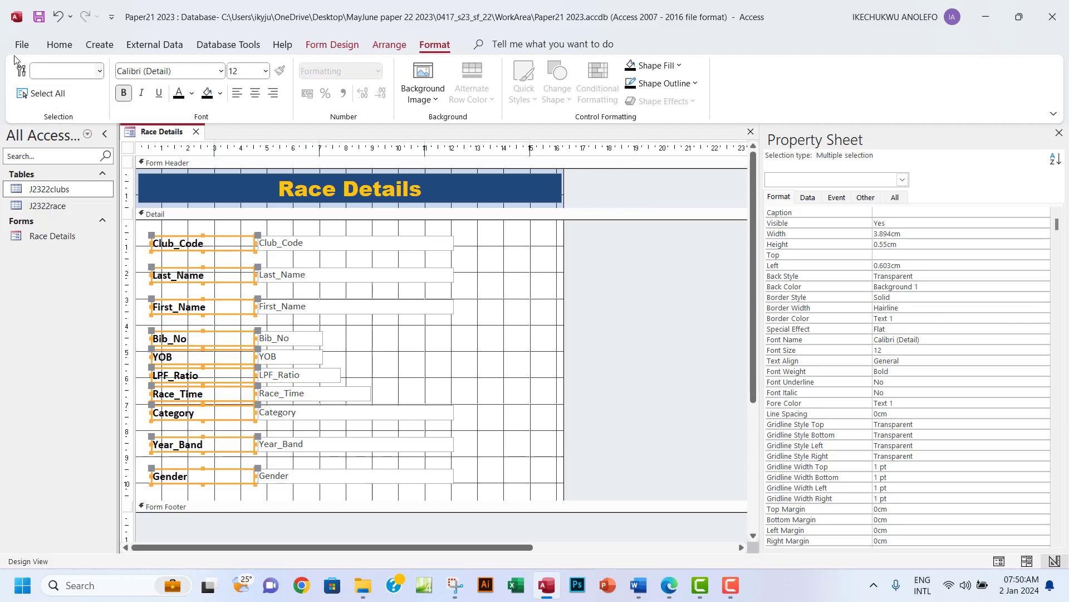
# Preview the black-bordered labels in Form View, then switch back to Design View.
pyautogui.click(333, 44)
pyautogui.click(34, 103)
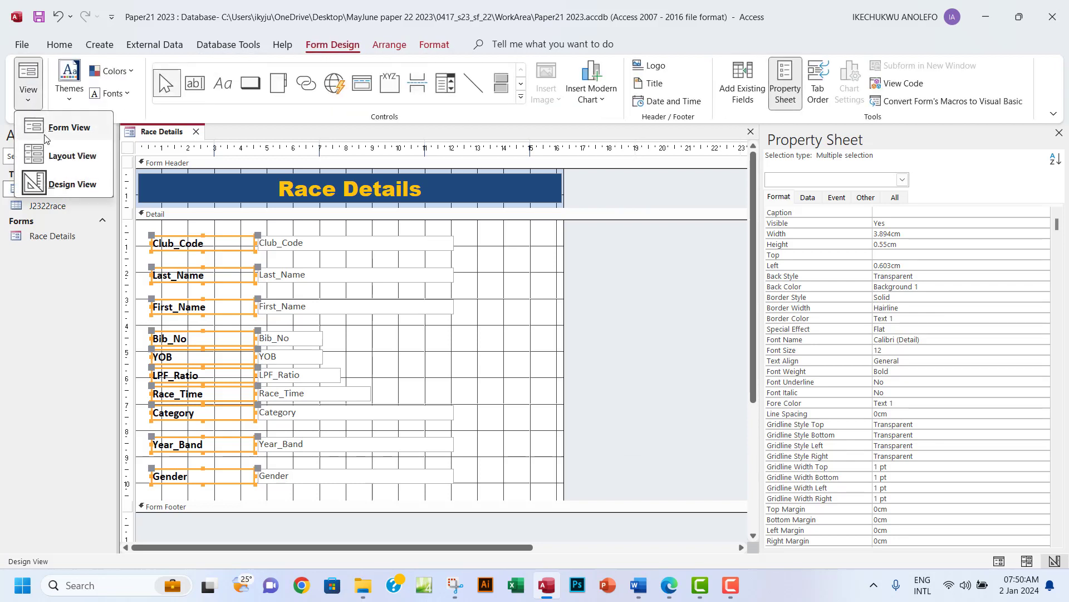
pyautogui.click(66, 133)
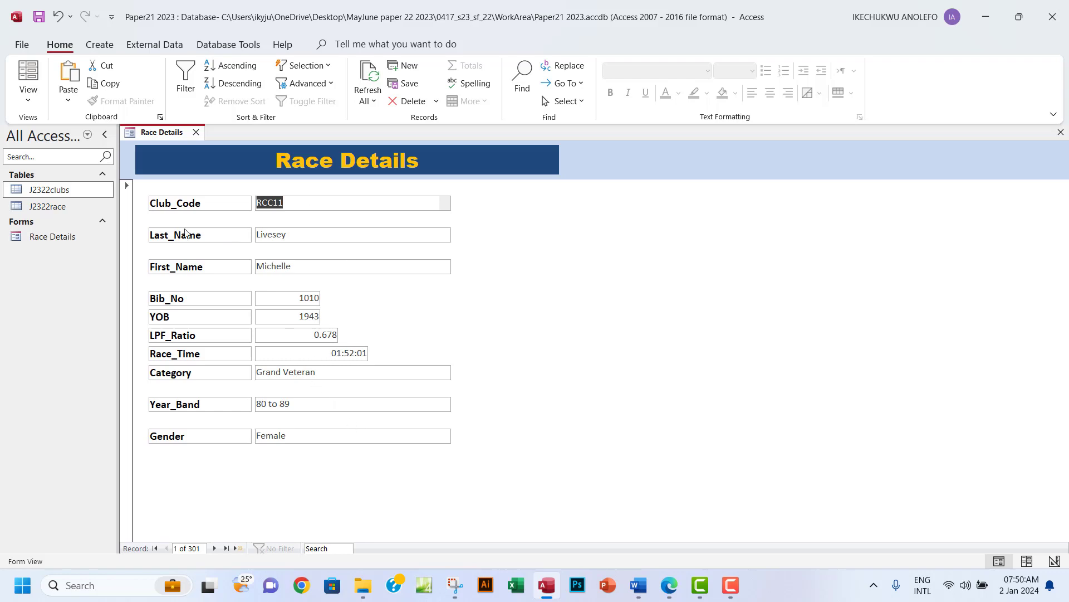
pyautogui.click(28, 99)
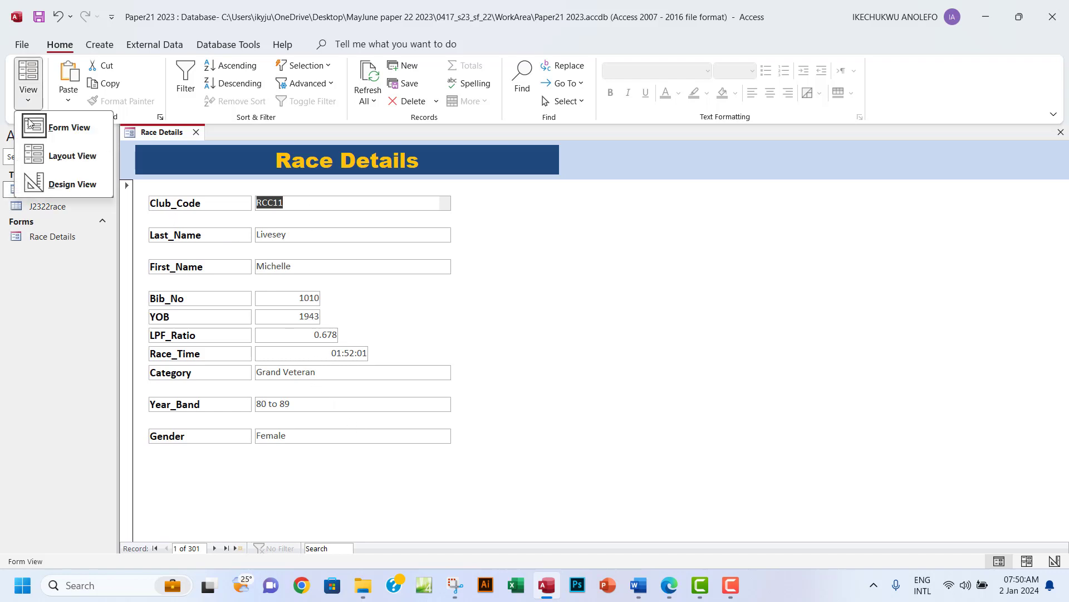
pyautogui.click(63, 187)
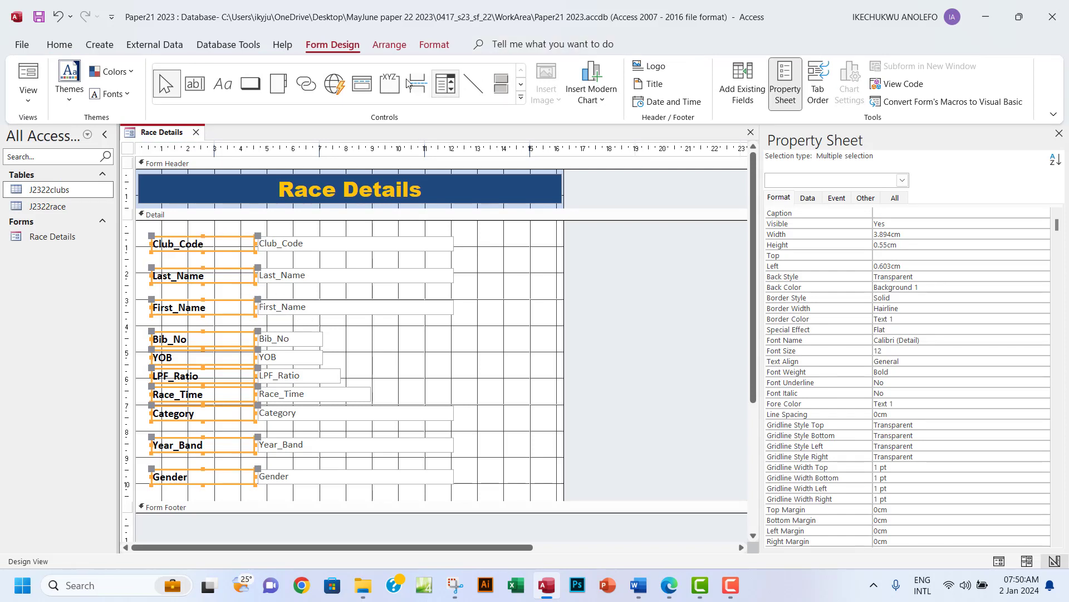
# Right-align the label text, check it in Form View, and return to Design View.
pyautogui.click(421, 45)
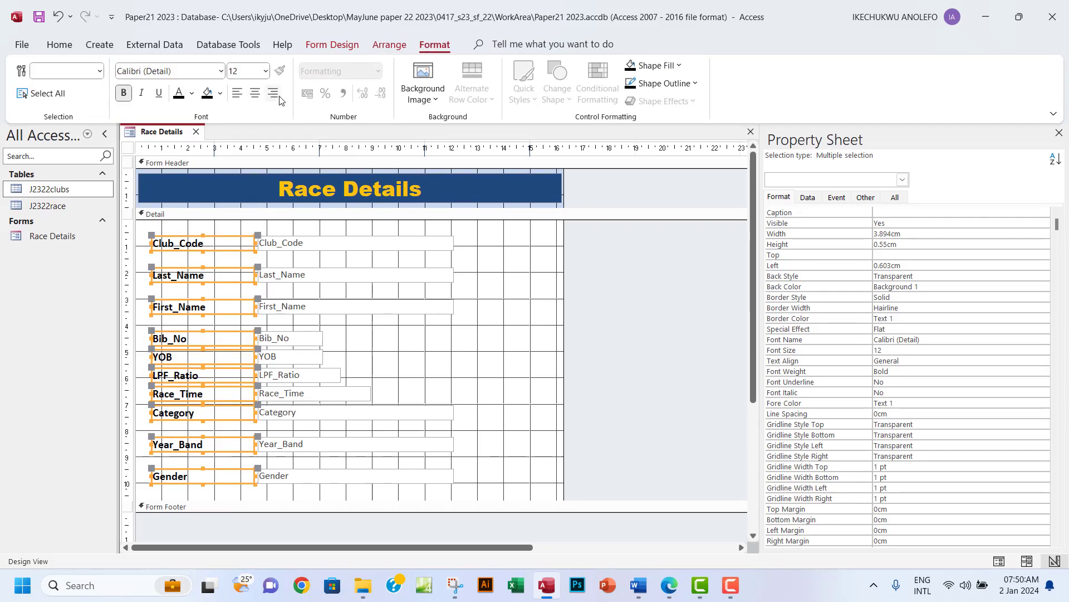
pyautogui.click(273, 94)
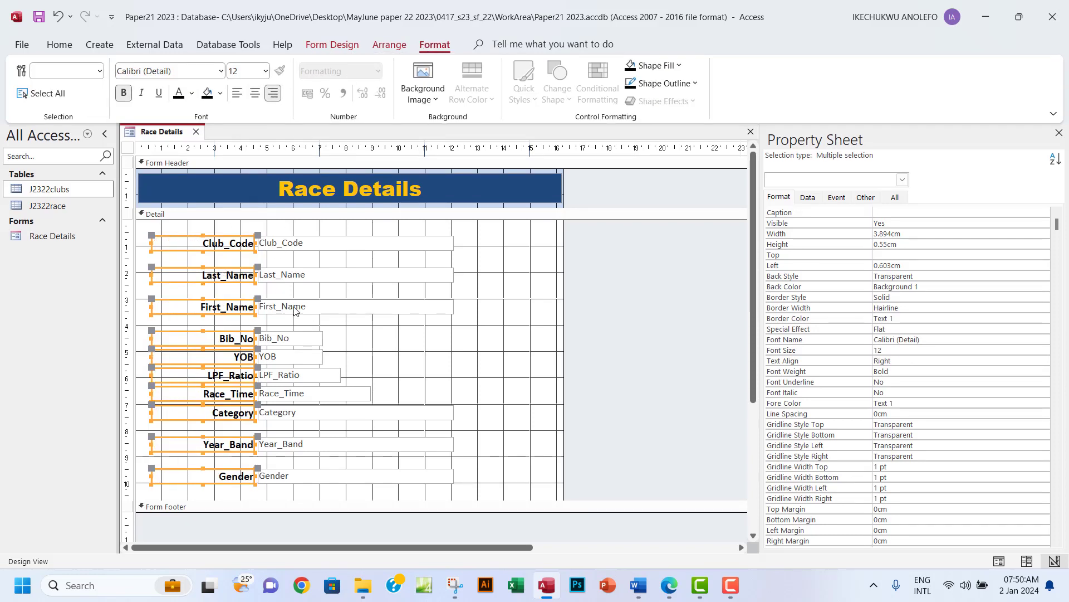
pyautogui.click(334, 47)
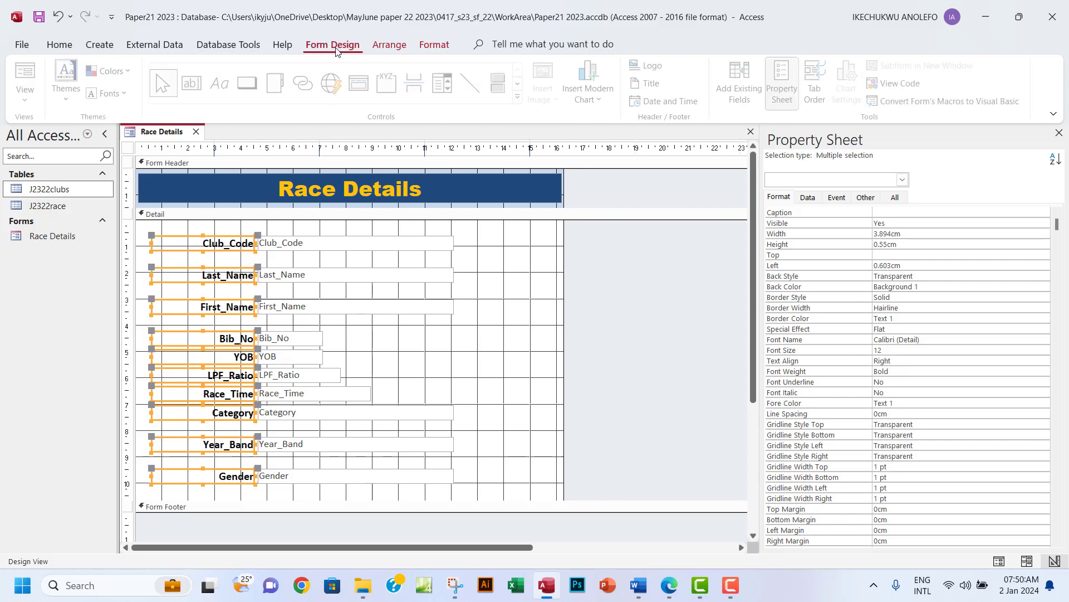
pyautogui.click(27, 97)
pyautogui.click(74, 187)
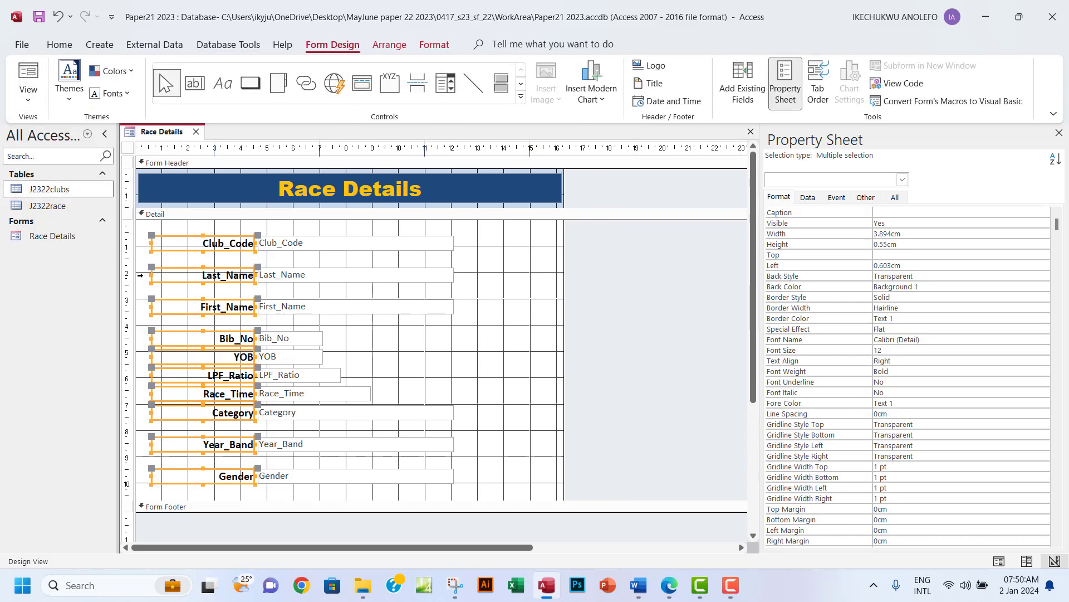
pyautogui.click(28, 97)
pyautogui.click(71, 126)
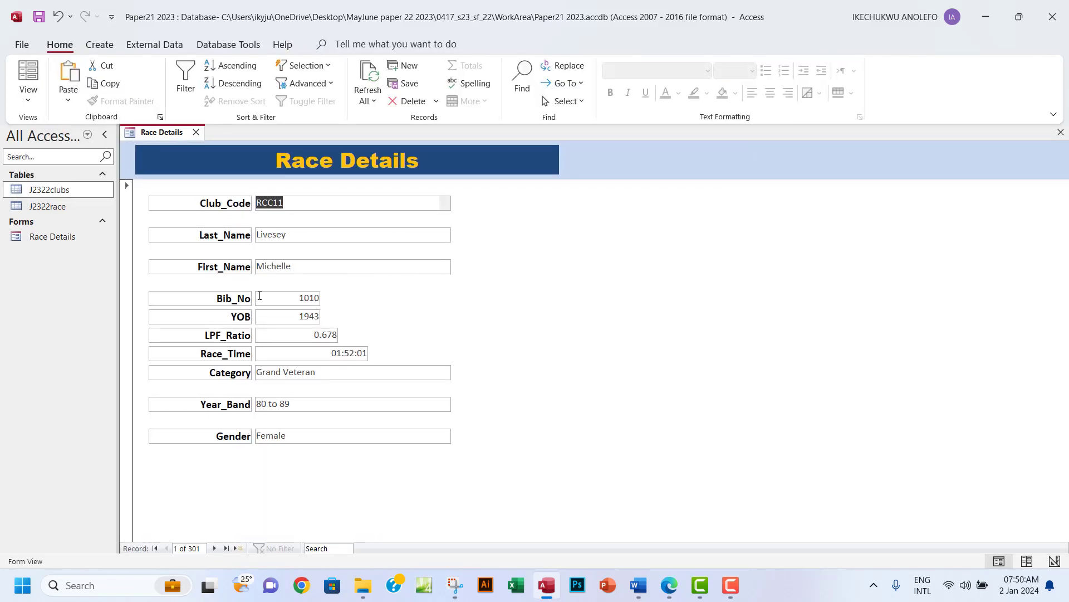
pyautogui.click(28, 96)
pyautogui.click(60, 185)
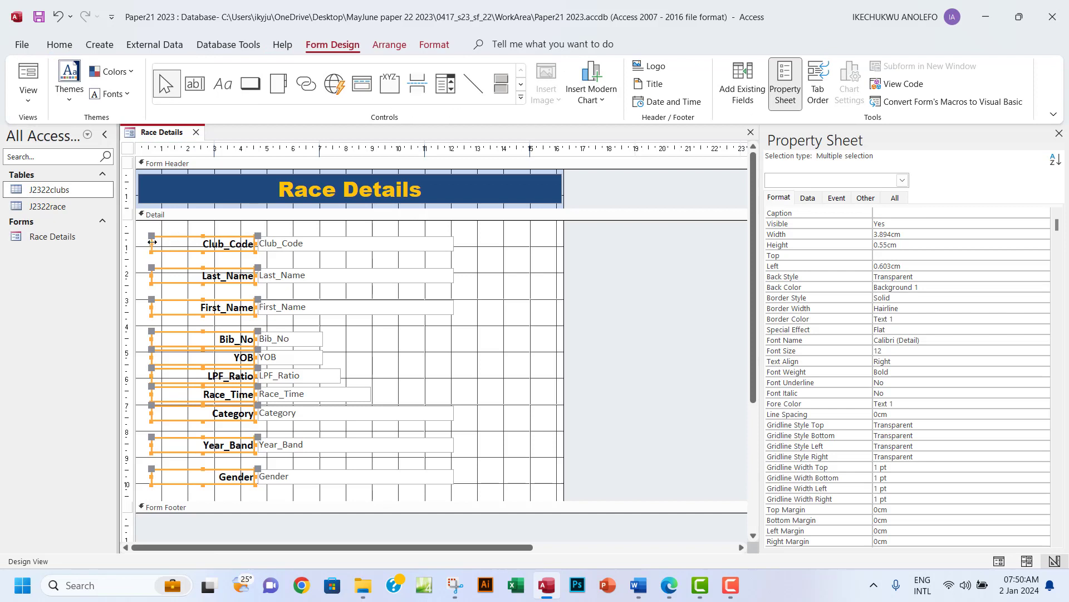
# Narrow the labels to 2.413cm against their data boxes, previewing in Form View.
pyautogui.moveTo(152, 243); pyautogui.dragTo(190, 247)
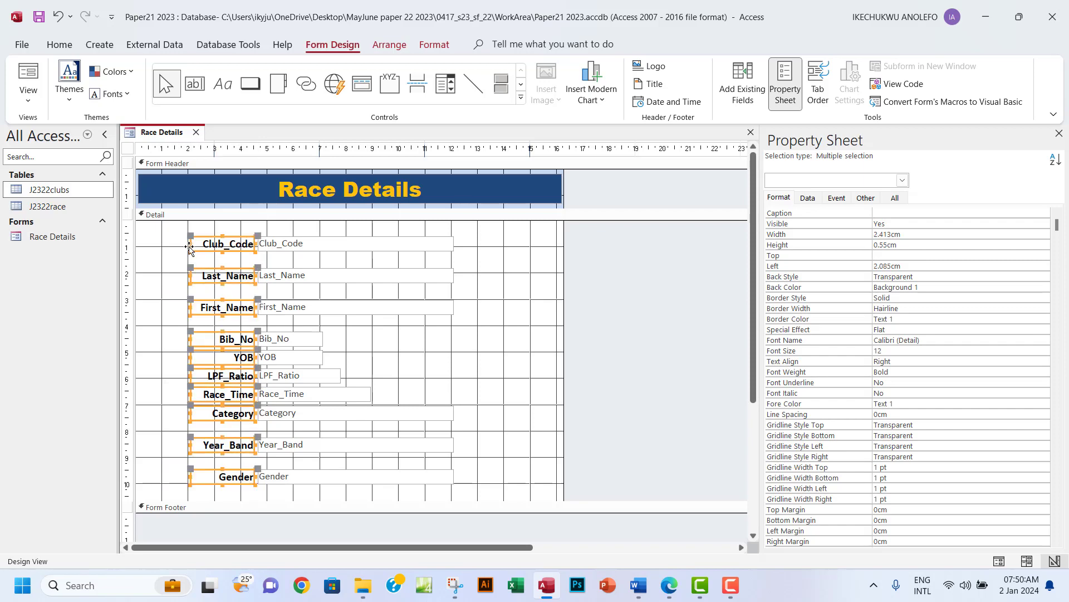
pyautogui.click(39, 98)
pyautogui.click(64, 125)
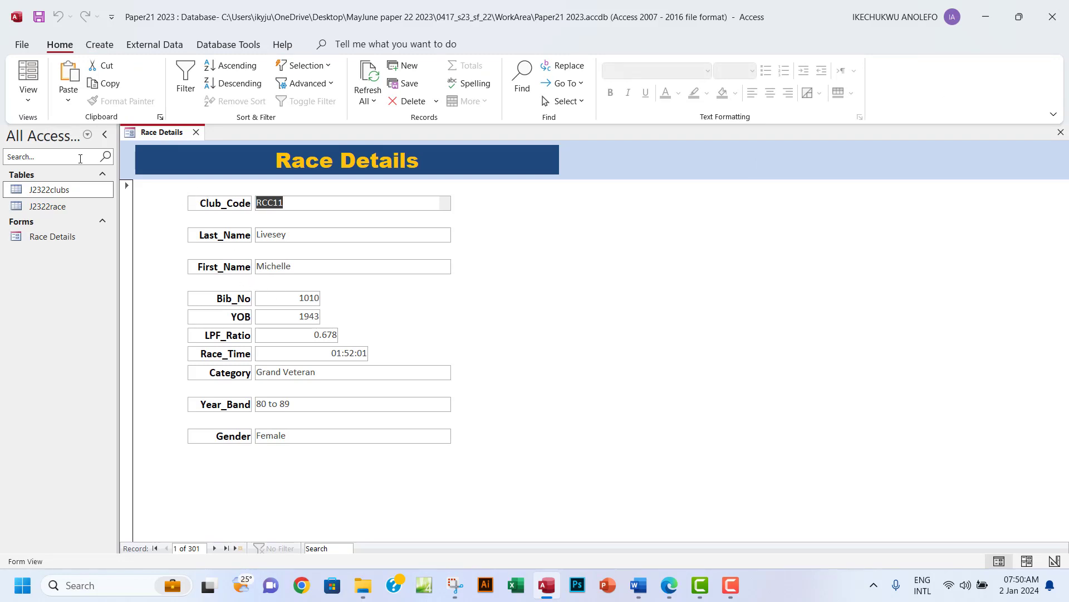
pyautogui.click(29, 98)
pyautogui.click(62, 181)
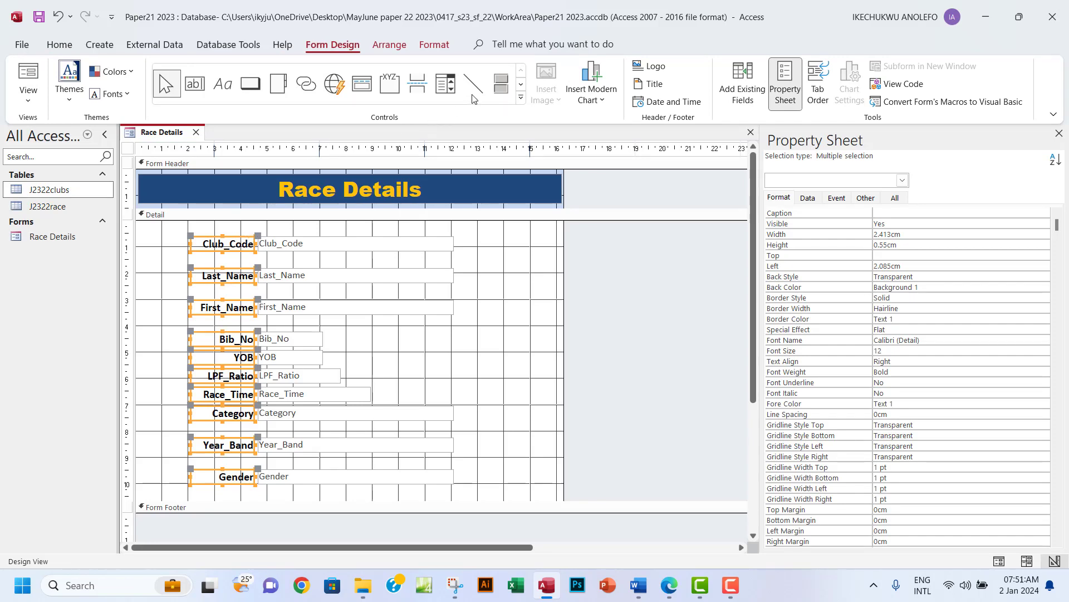
# Left-align the selected labels and drag the Form Footer down to lengthen the Detail section.
pyautogui.click(435, 45)
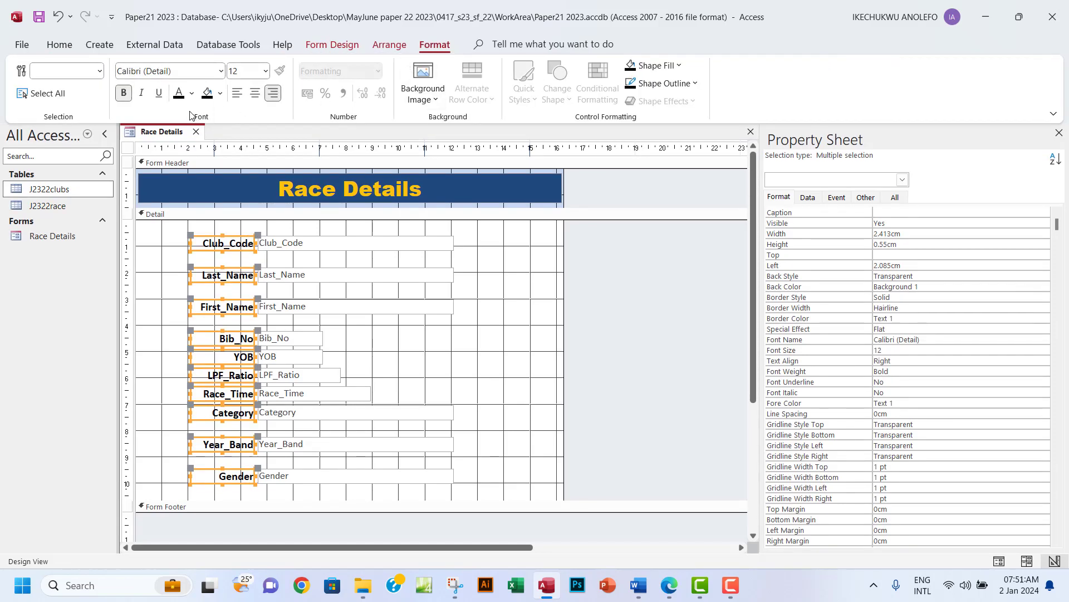
pyautogui.click(237, 95)
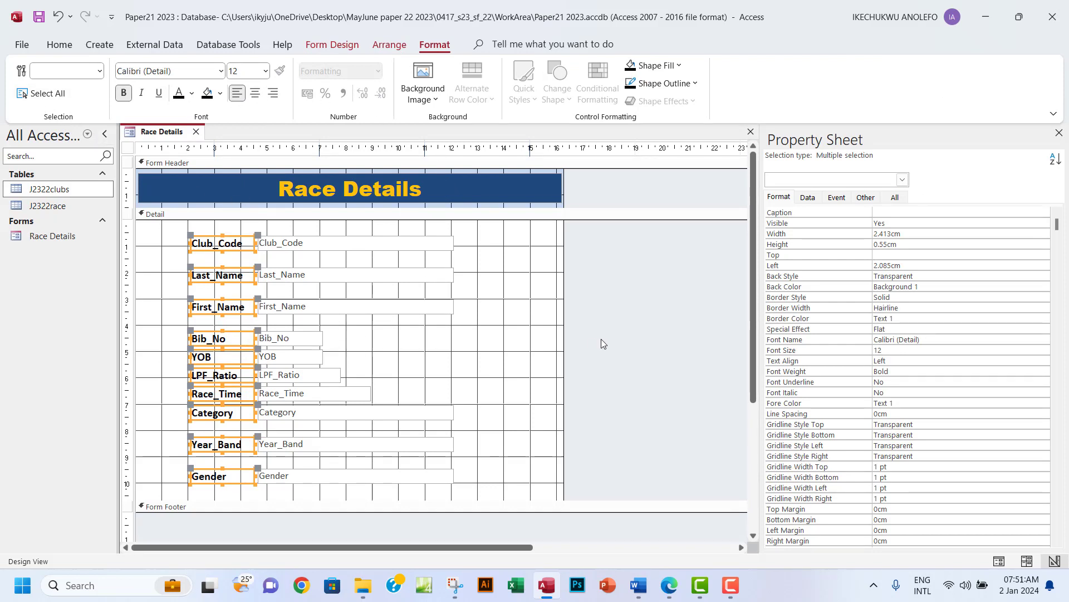
pyautogui.scroll(-1, 520, 337)
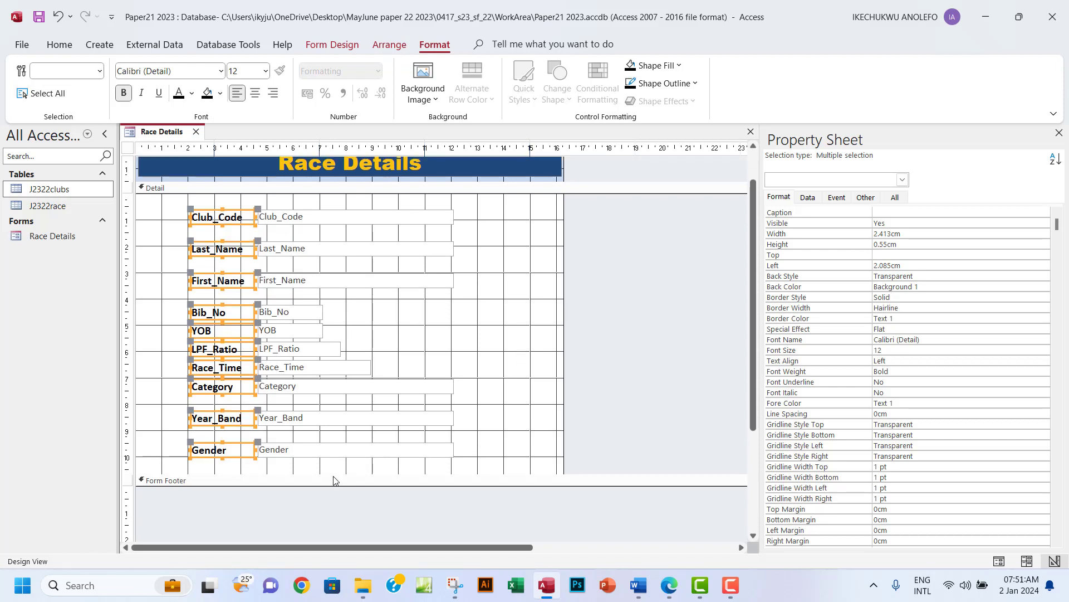
pyautogui.moveTo(340, 475); pyautogui.dragTo(340, 494)
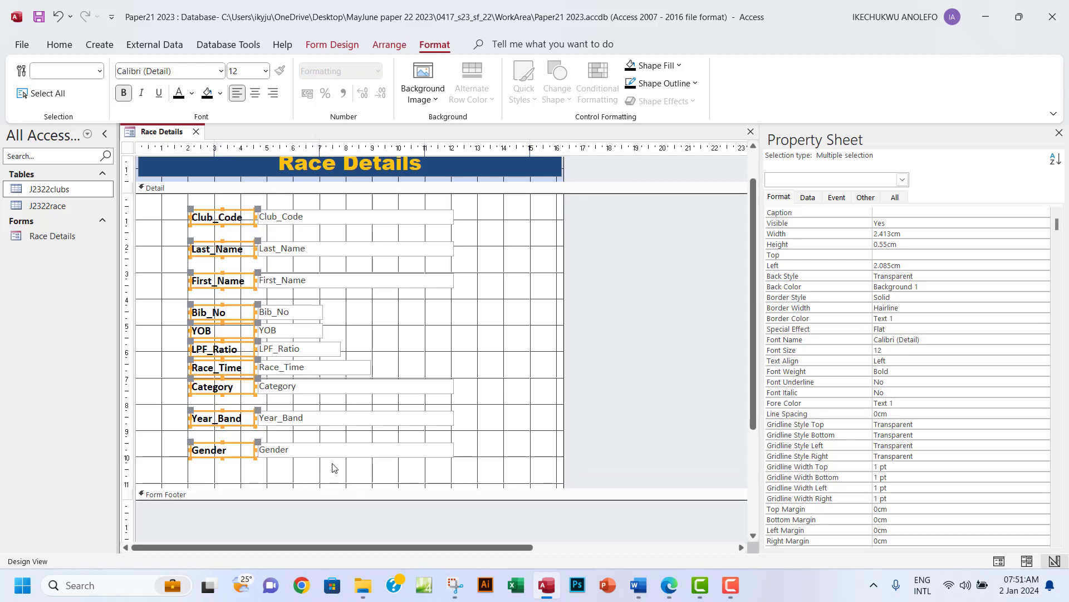
pyautogui.scroll(1, 461, 288)
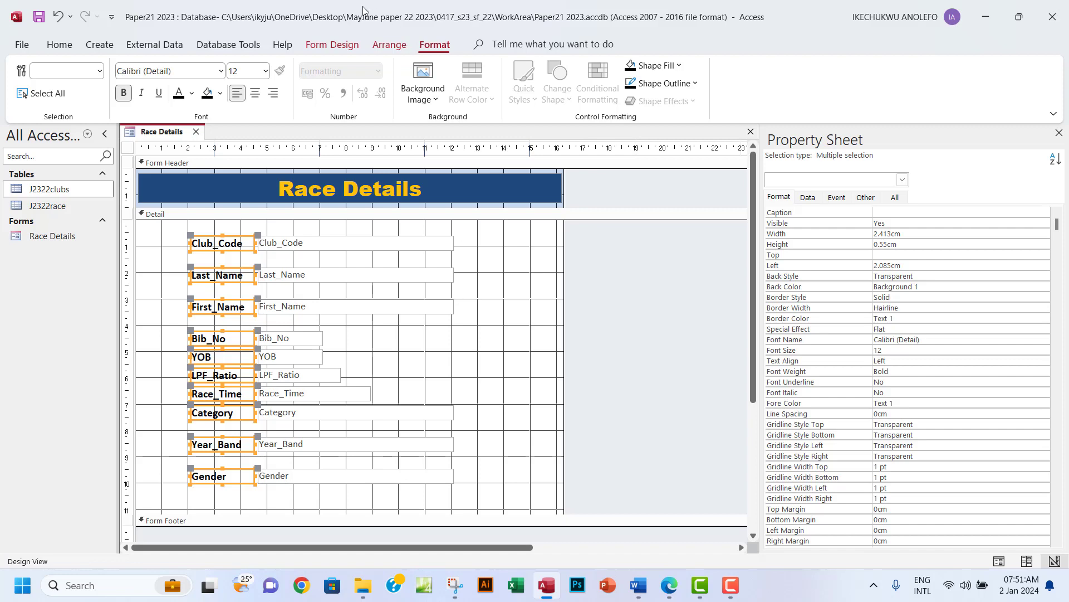
pyautogui.click(335, 46)
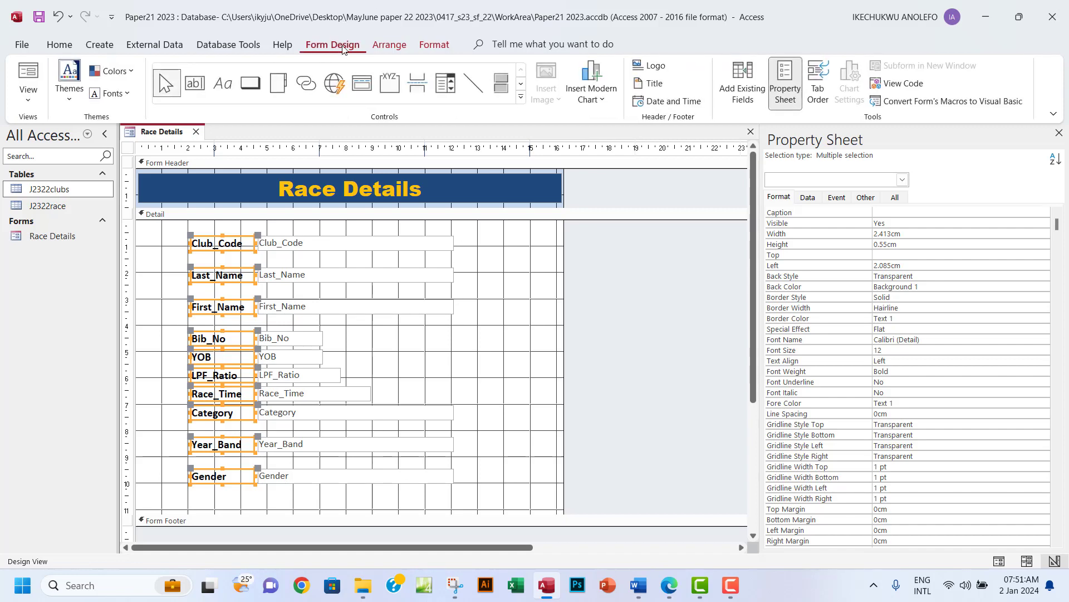
# Add a Find Record button named FindRec with the binoculars picture below Gender.
pyautogui.click(251, 85)
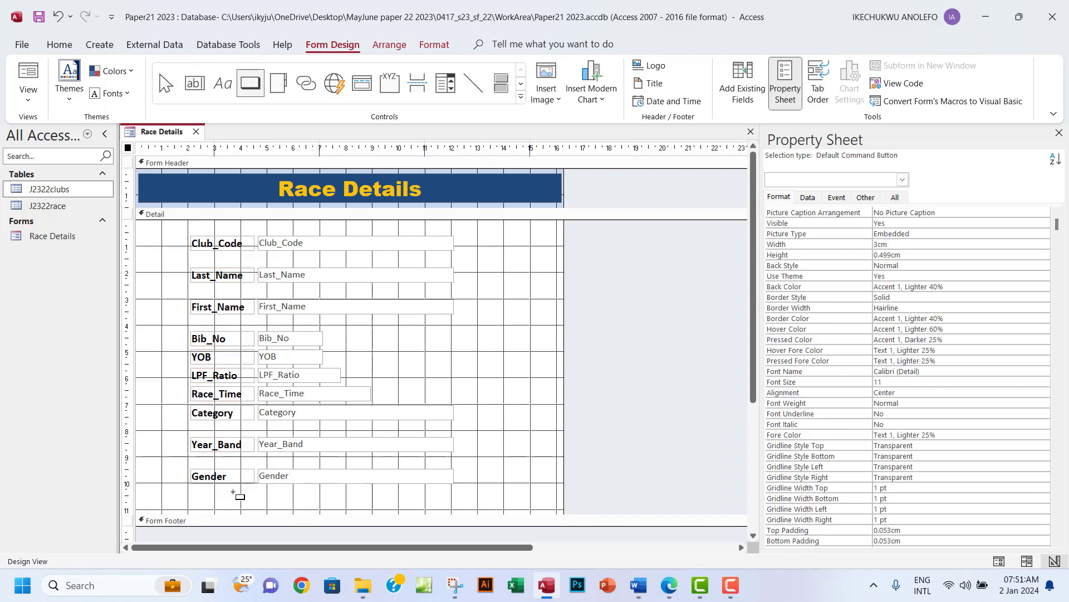
pyautogui.moveTo(234, 495)
pyautogui.mouseDown()
pyautogui.moveTo(287, 515)
pyautogui.moveTo(261, 506)
pyautogui.mouseUp()
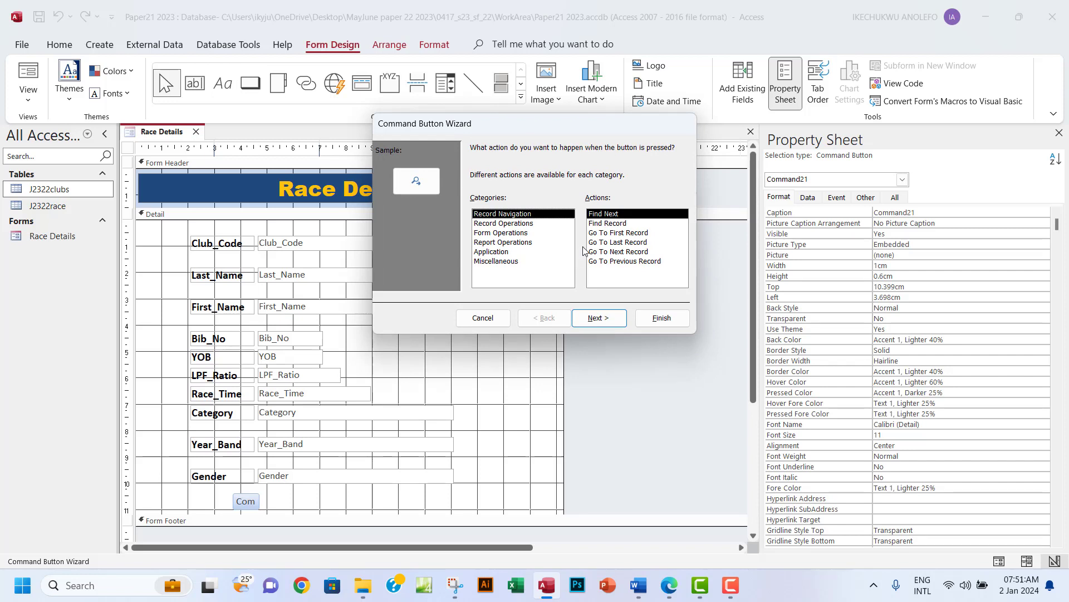
pyautogui.click(602, 225)
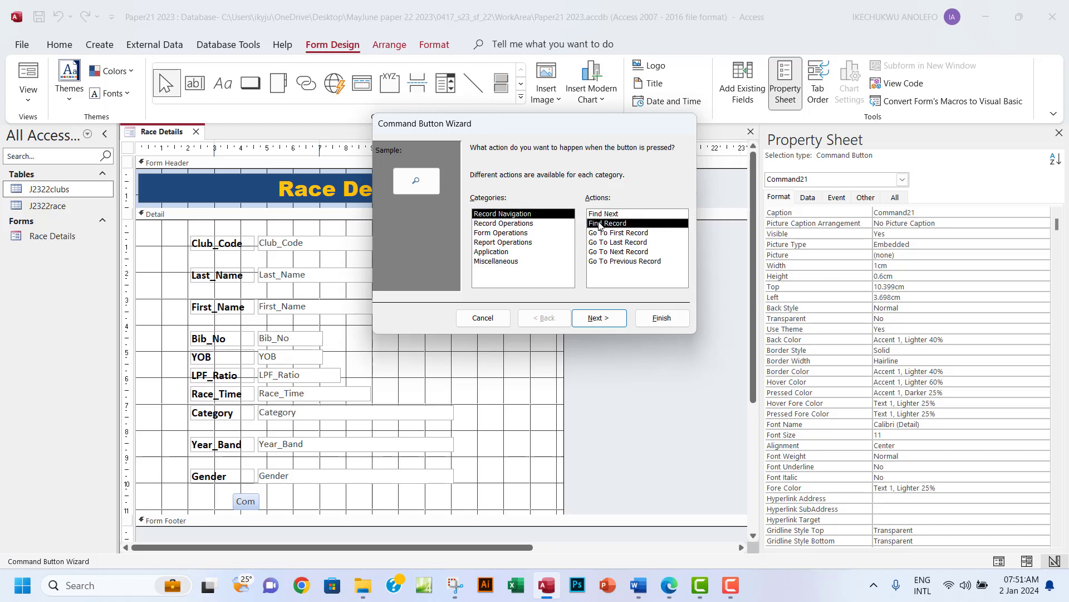
pyautogui.click(597, 319)
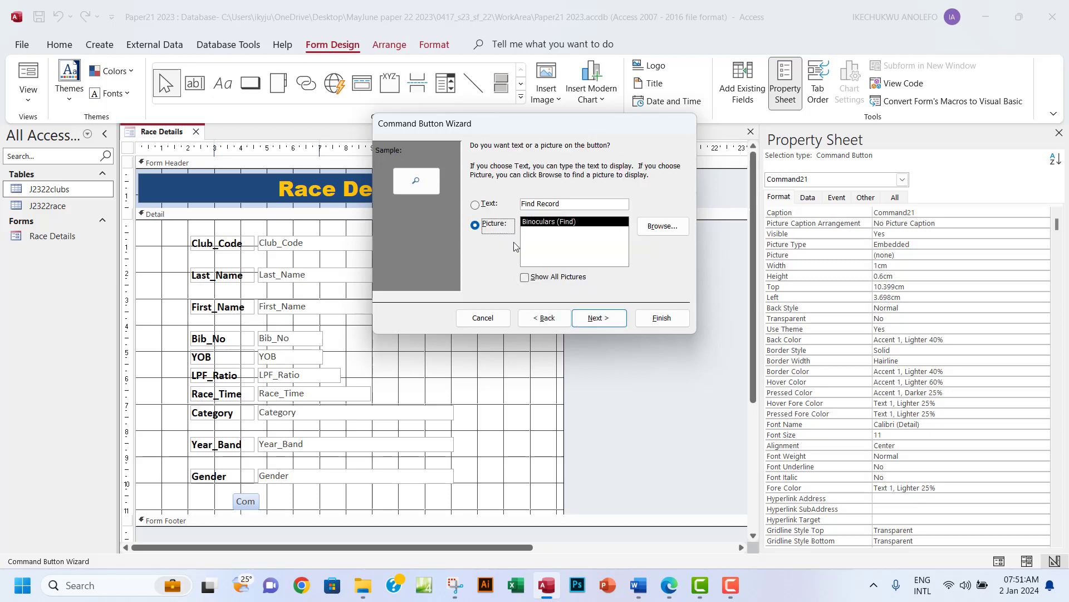
pyautogui.click(598, 318)
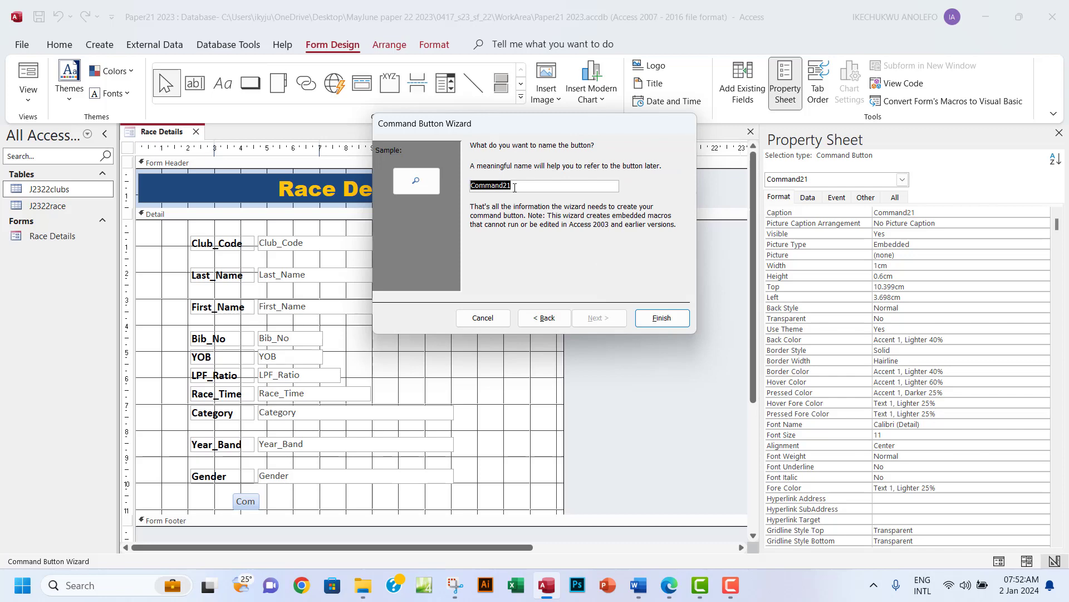
pyautogui.write('FindRec')
pyautogui.click(674, 318)
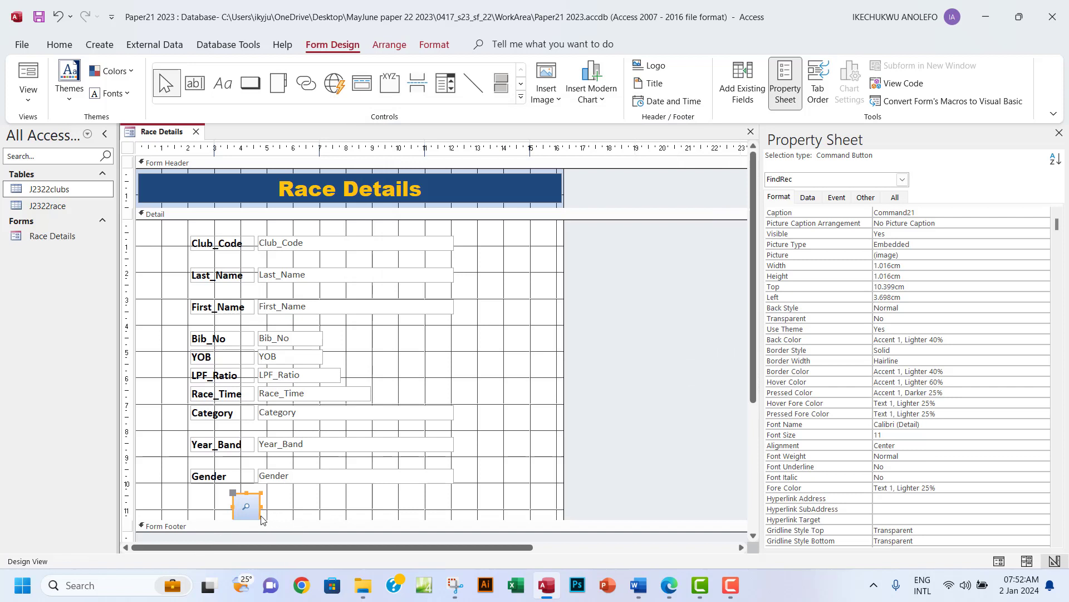
# Extend the Detail section further and draw a second button beside FindRec.
pyautogui.moveTo(303, 522); pyautogui.dragTo(247, 516)
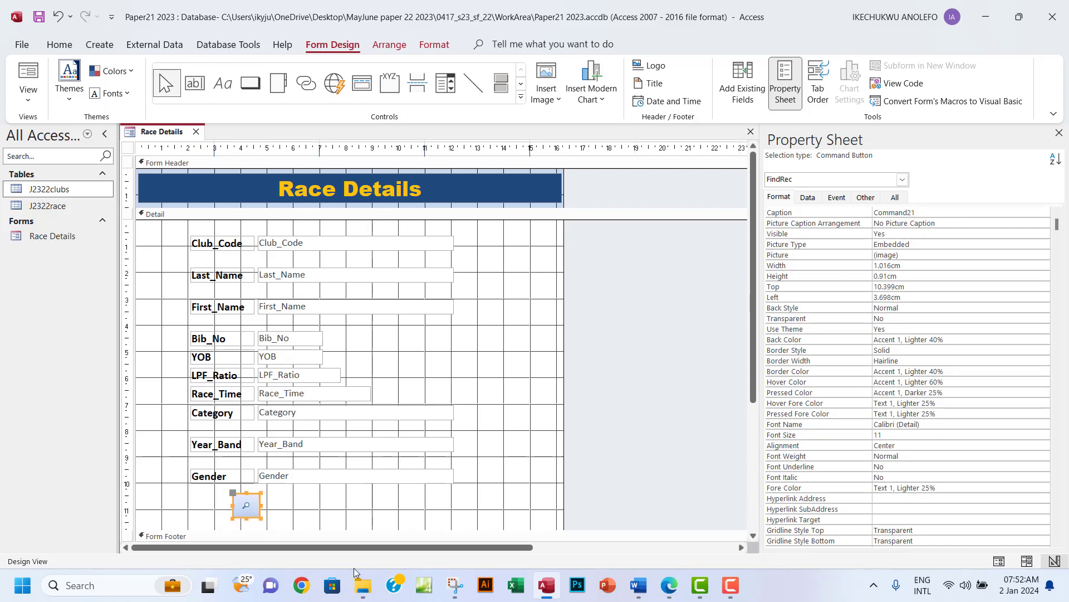
pyautogui.click(246, 86)
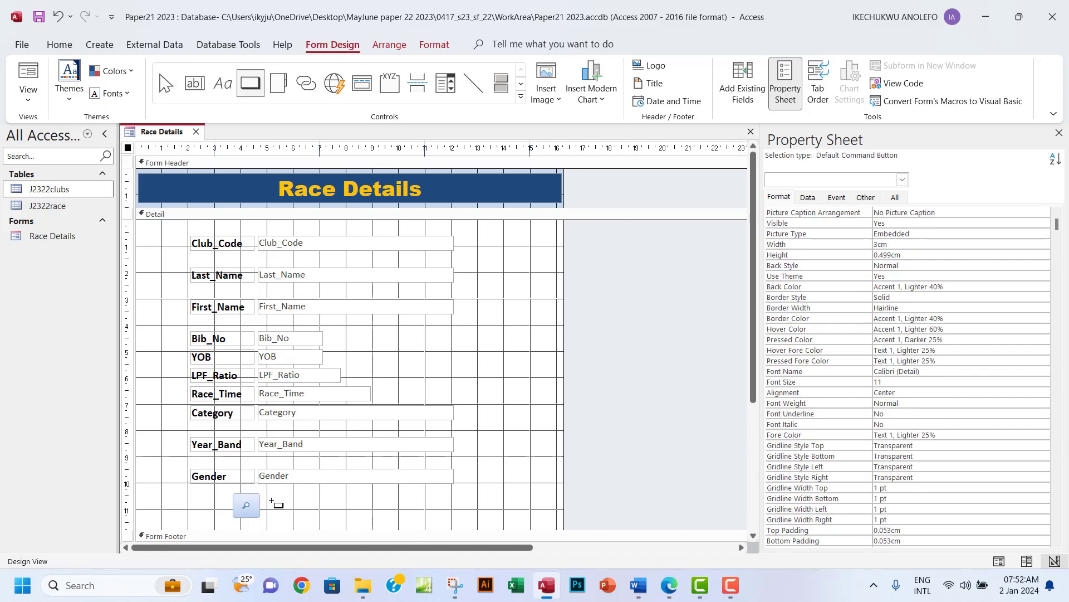
pyautogui.moveTo(269, 497); pyautogui.dragTo(294, 517)
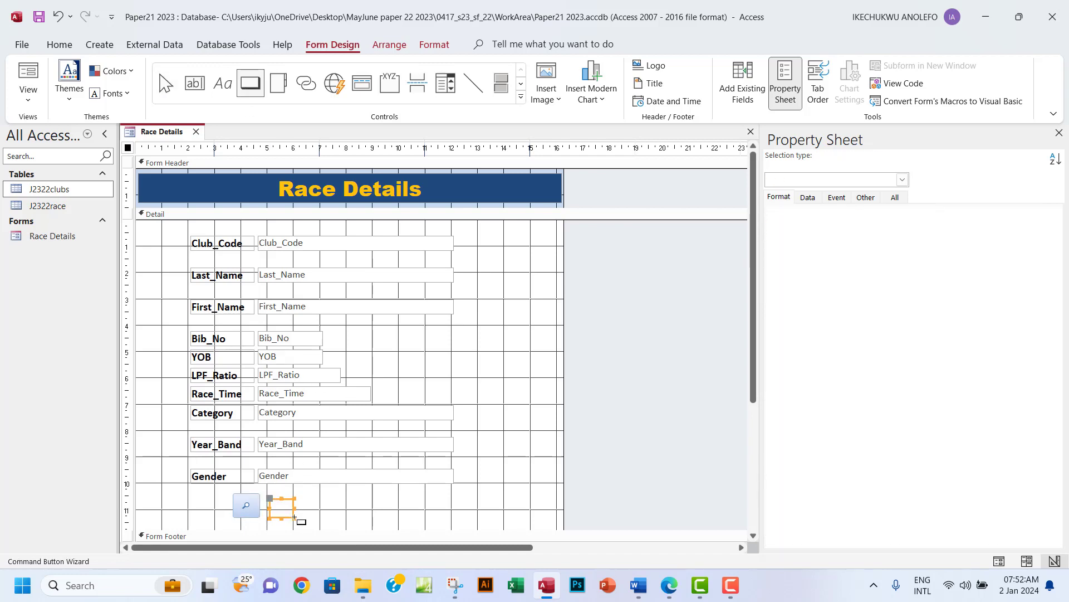
# Make the new button a Print Record button named PrintRec with the printer picture.
pyautogui.click(517, 223)
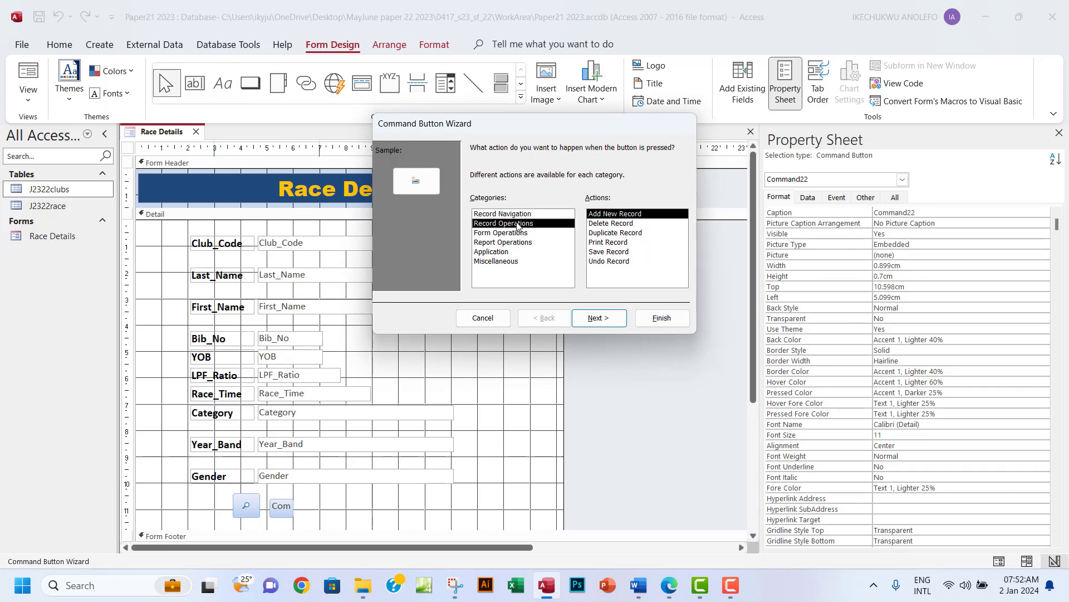
pyautogui.click(607, 243)
pyautogui.click(611, 320)
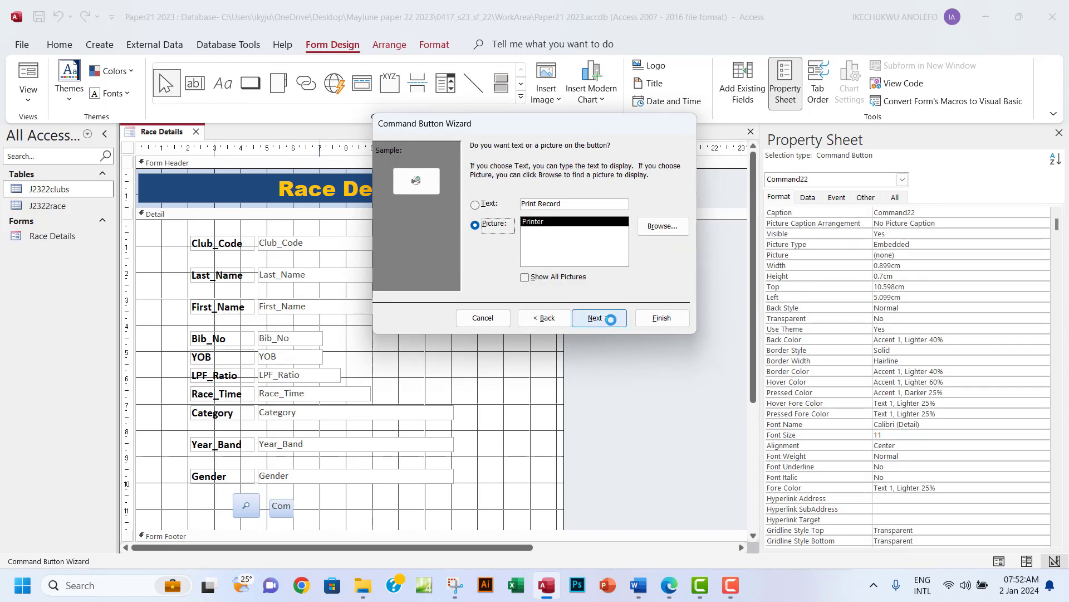
pyautogui.click(611, 320)
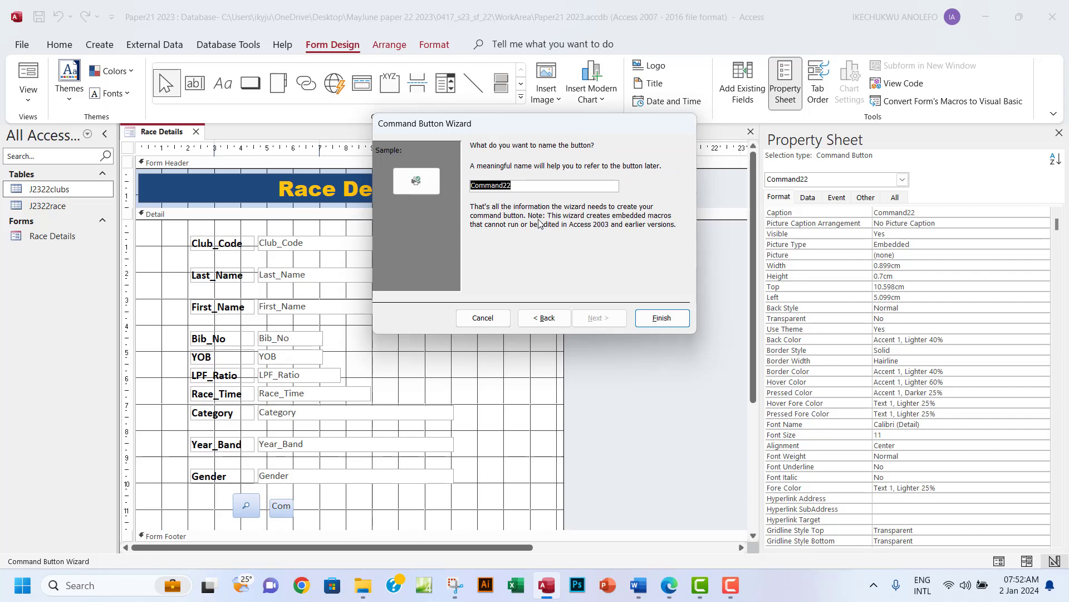
pyautogui.write('PrintRec')
pyautogui.click(661, 318)
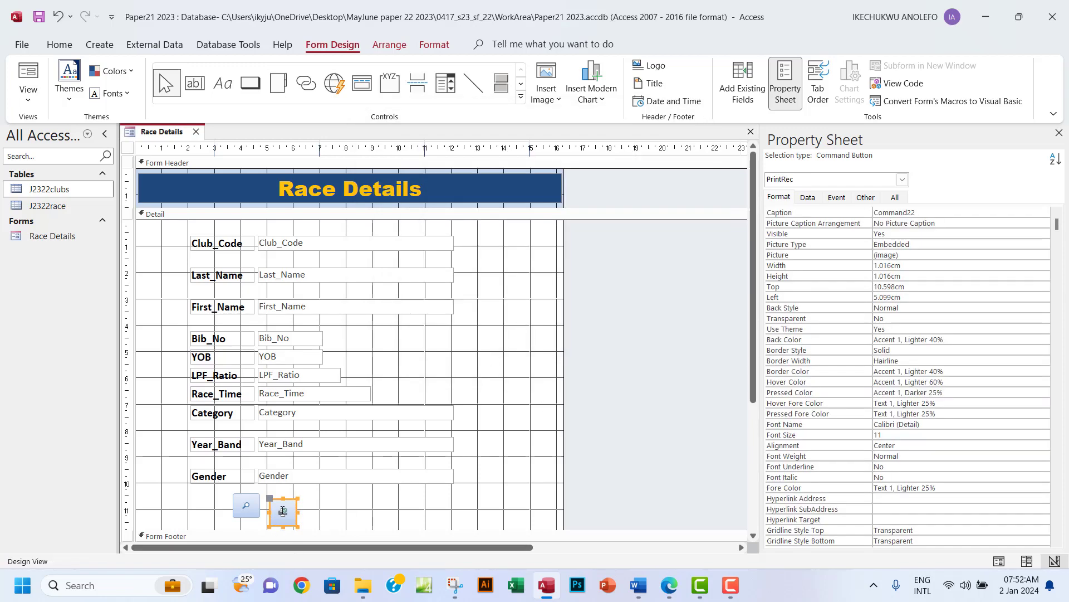
# Move PrintRec up so it sits level with FindRec.
pyautogui.click(356, 501)
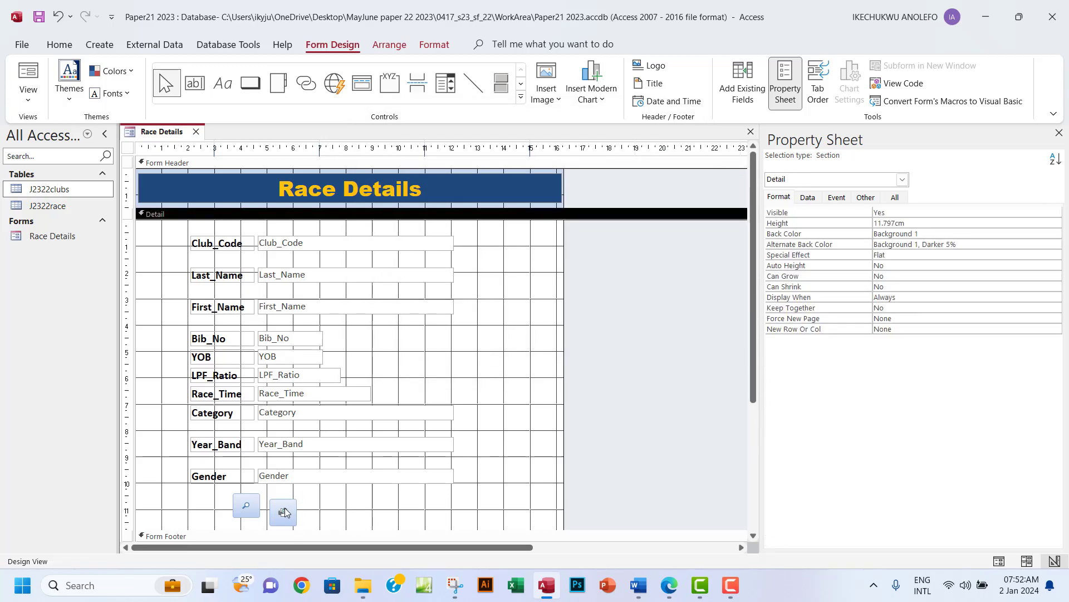
pyautogui.moveTo(285, 508); pyautogui.dragTo(281, 503)
pyautogui.click(310, 512)
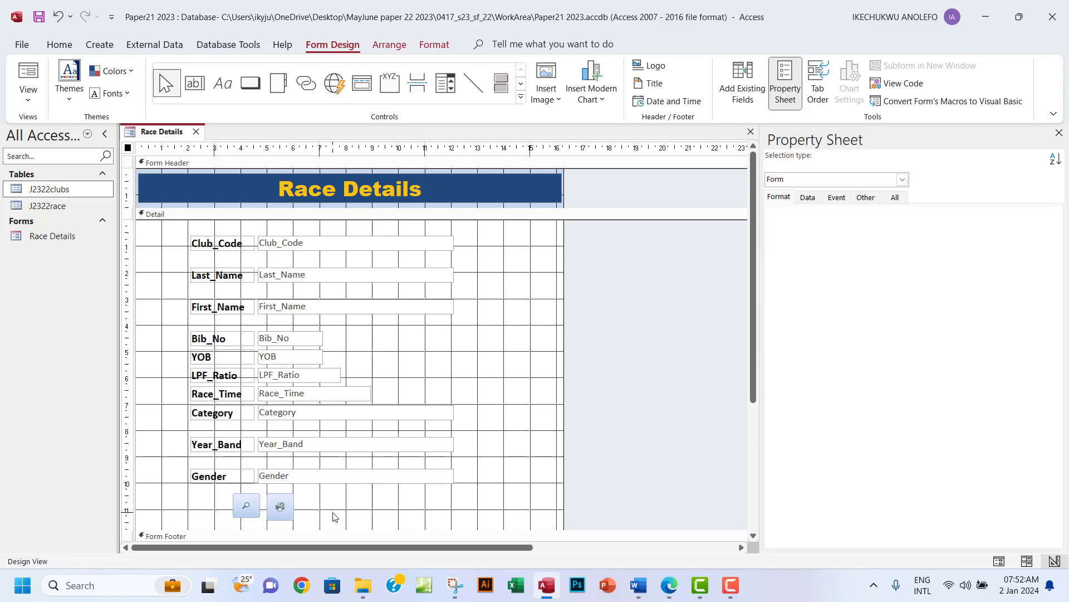
pyautogui.click(277, 515)
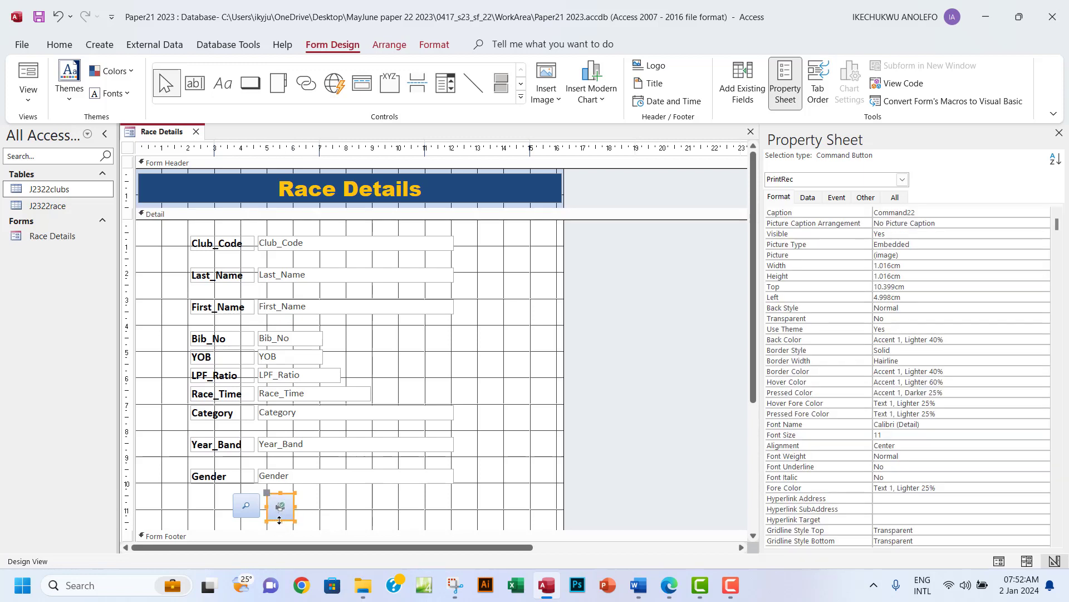
pyautogui.moveTo(279, 518); pyautogui.dragTo(280, 516)
pyautogui.click(360, 515)
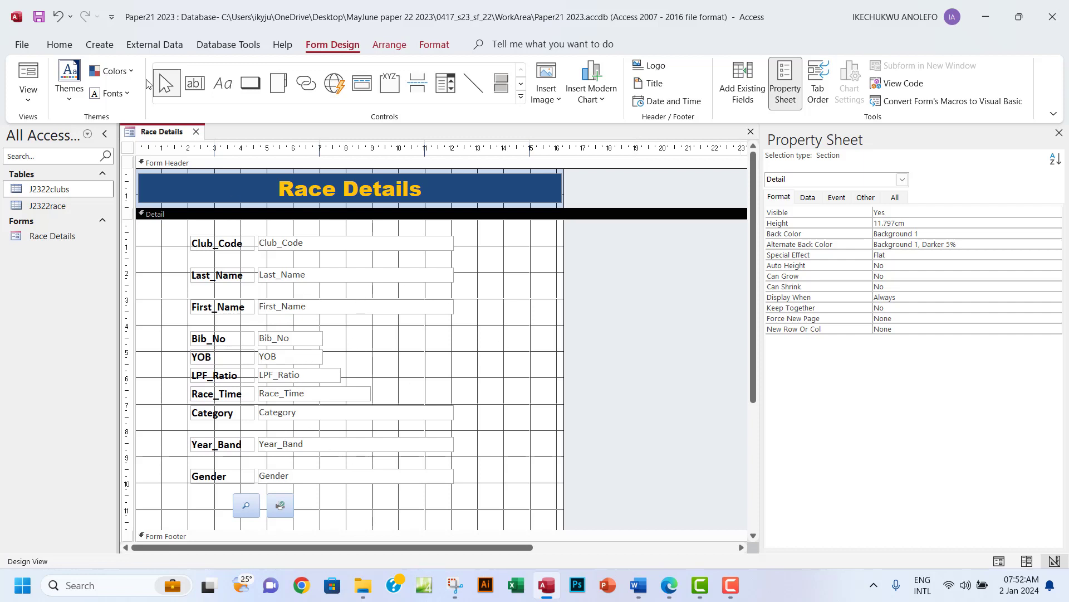
# Add a Delete Record button named DeleteRec right of PrintRec, keeping its default picture.
pyautogui.click(250, 84)
pyautogui.moveTo(315, 496); pyautogui.dragTo(336, 514)
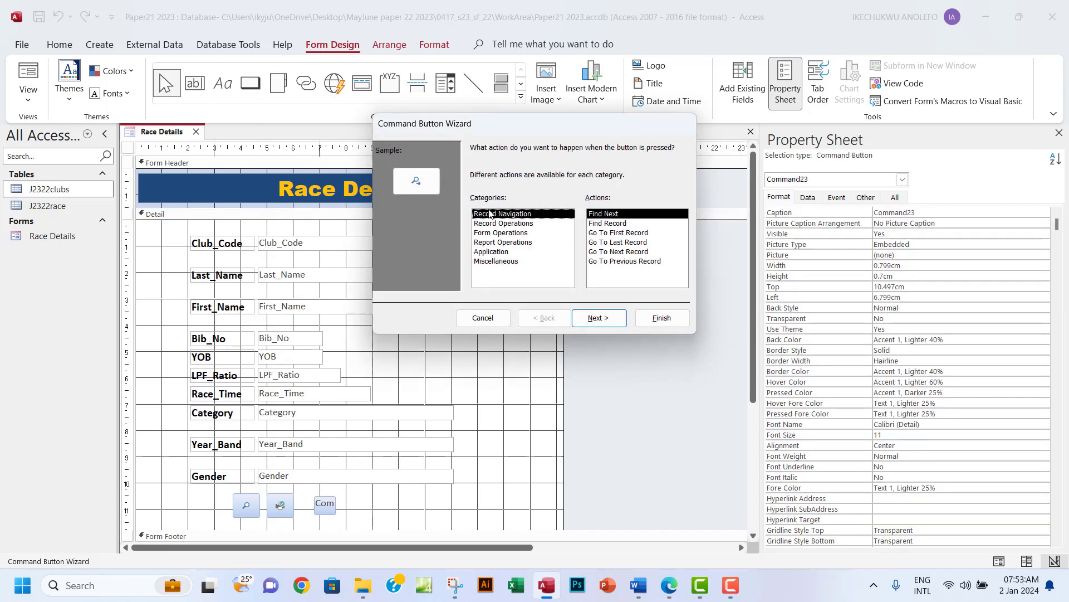
pyautogui.click(503, 224)
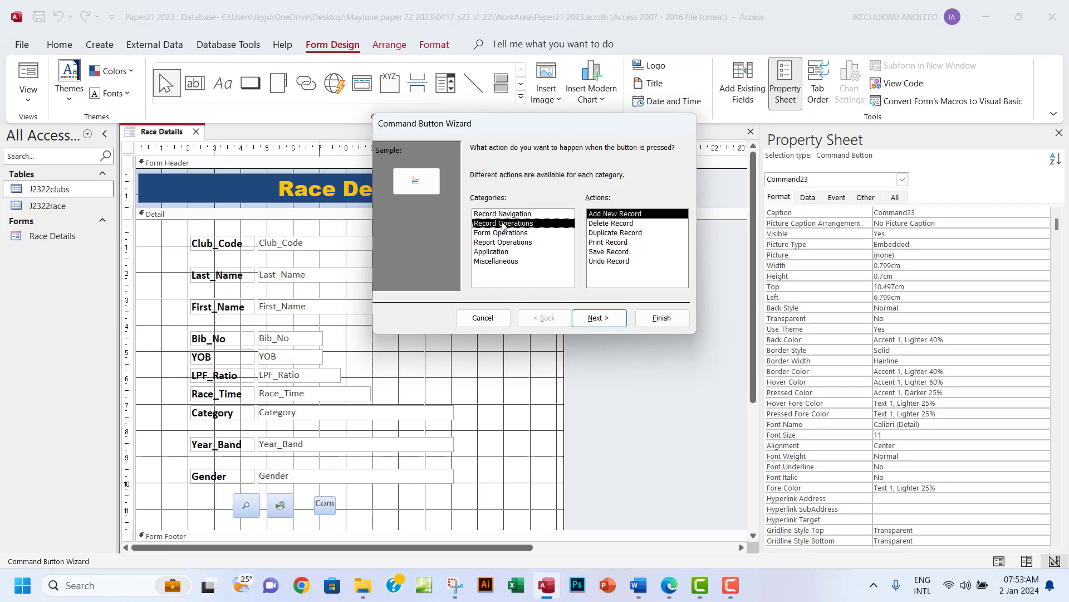
pyautogui.click(610, 224)
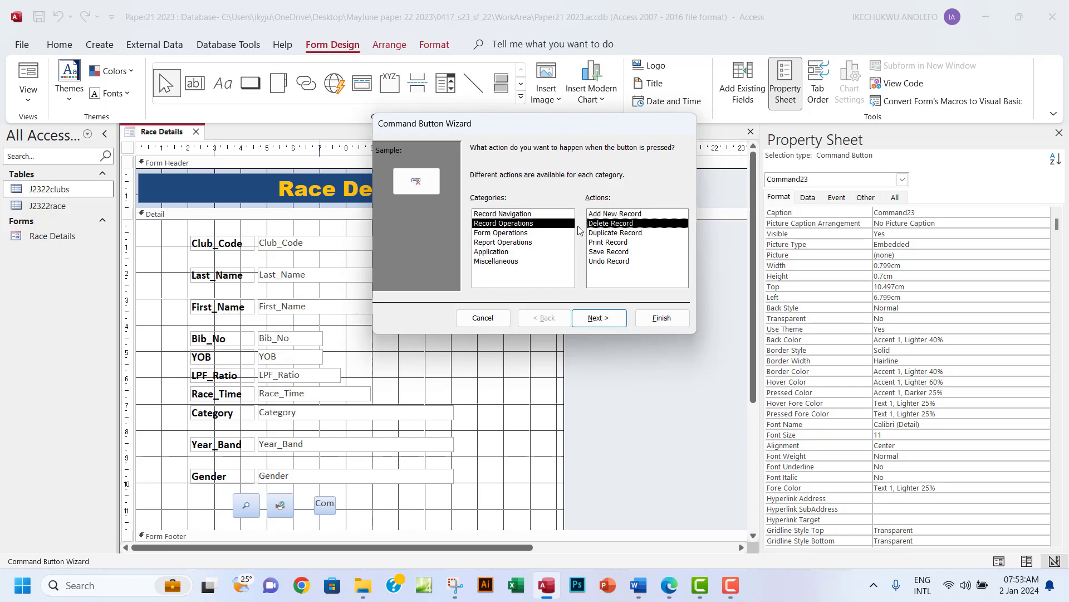
pyautogui.click(613, 322)
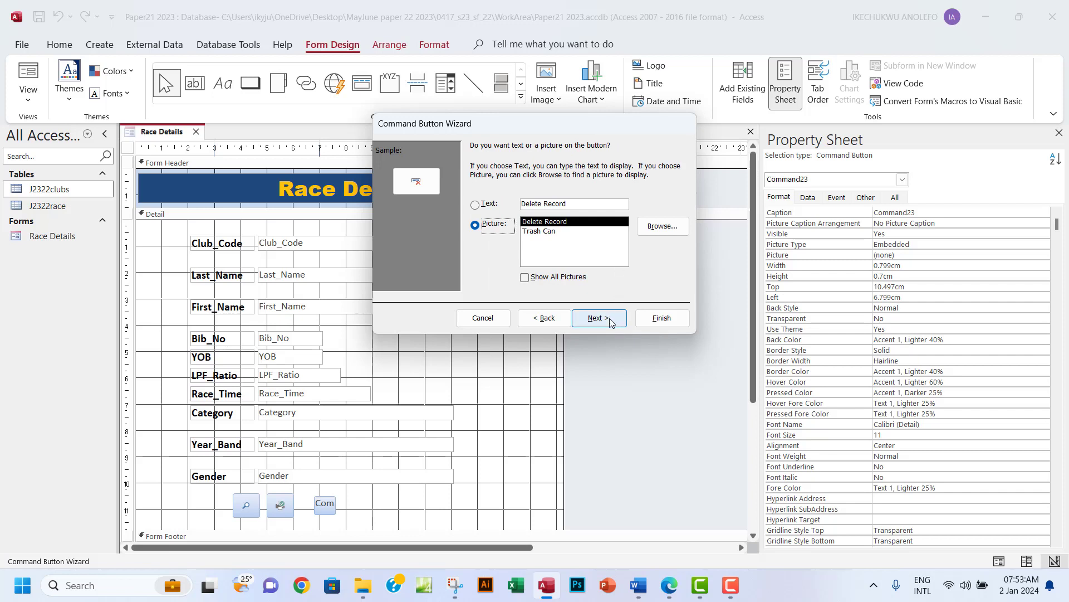
pyautogui.click(610, 322)
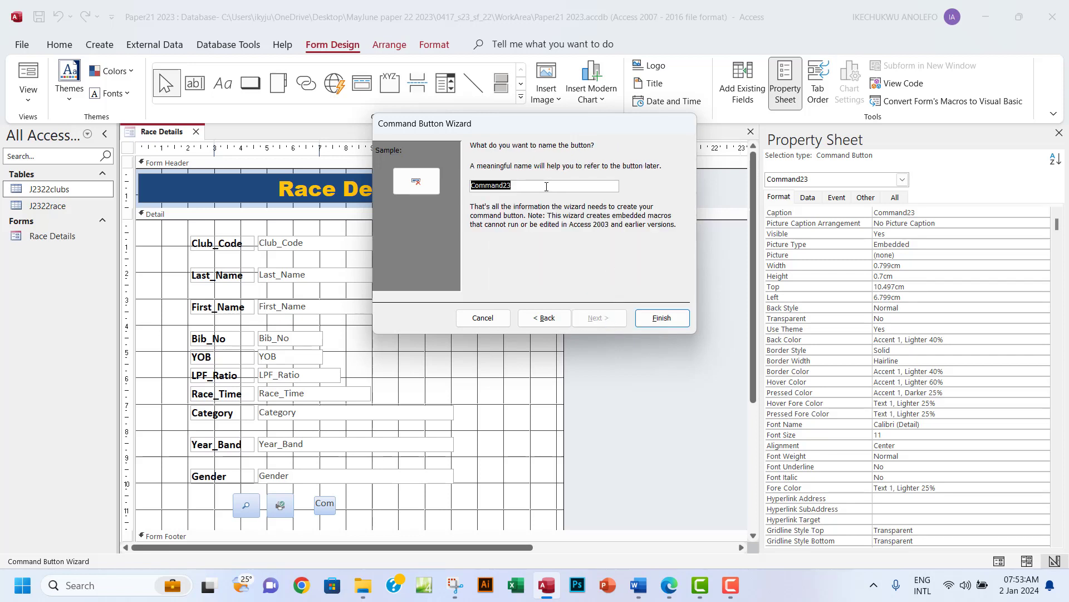
pyautogui.write('DeleteRec')
pyautogui.click(661, 317)
# Nudge the DeleteRec button slightly left into line with the others.
pyautogui.click(376, 517)
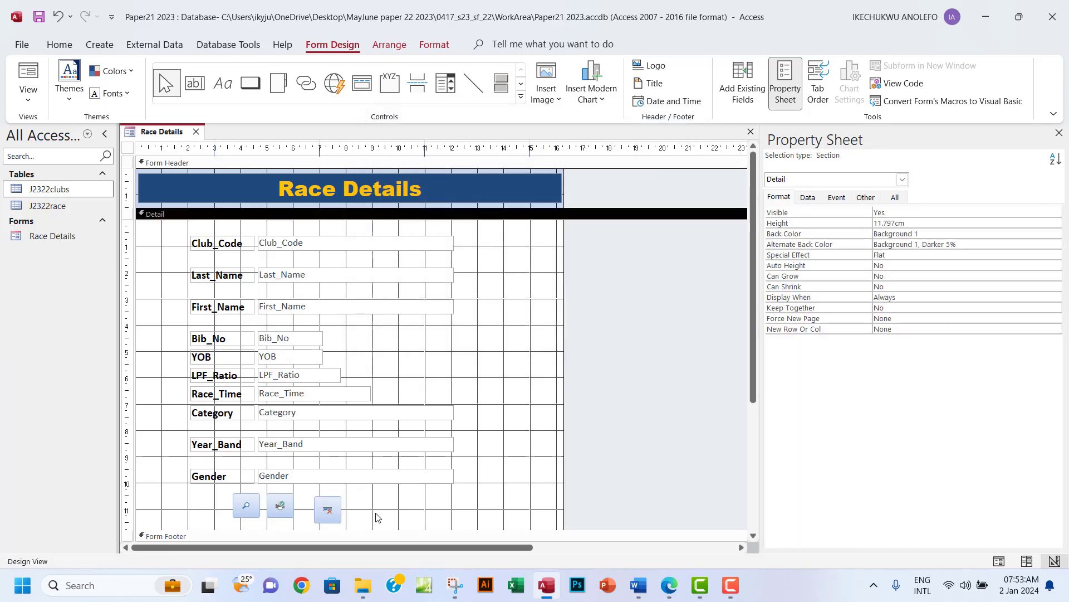
pyautogui.moveTo(336, 508); pyautogui.dragTo(330, 506)
pyautogui.click(330, 504)
pyautogui.click(399, 517)
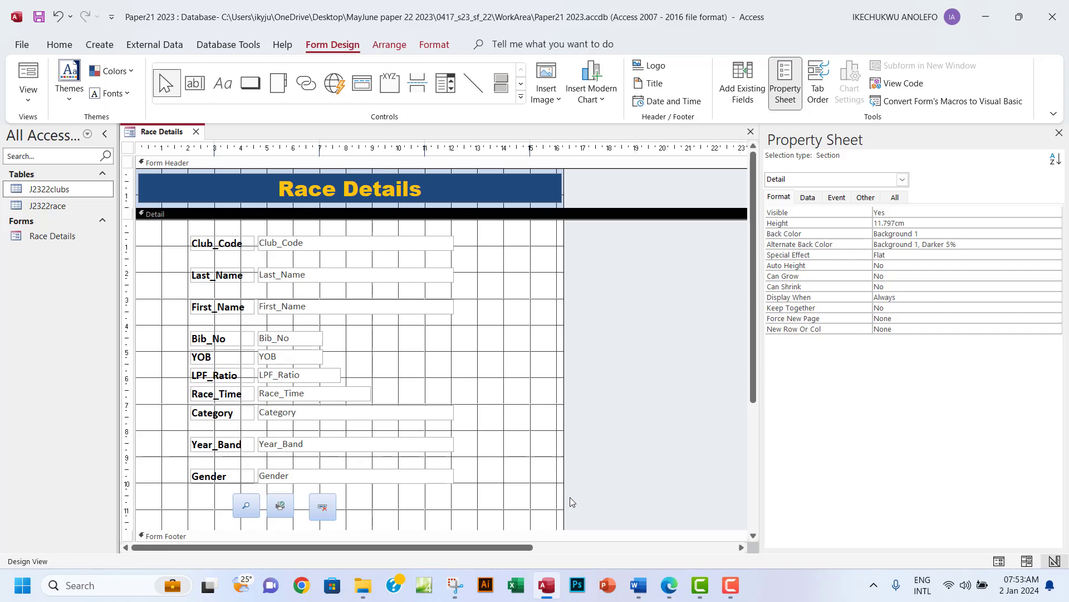
# Narrow the Gender text box by pulling its right edge well to the left.
pyautogui.click(321, 479)
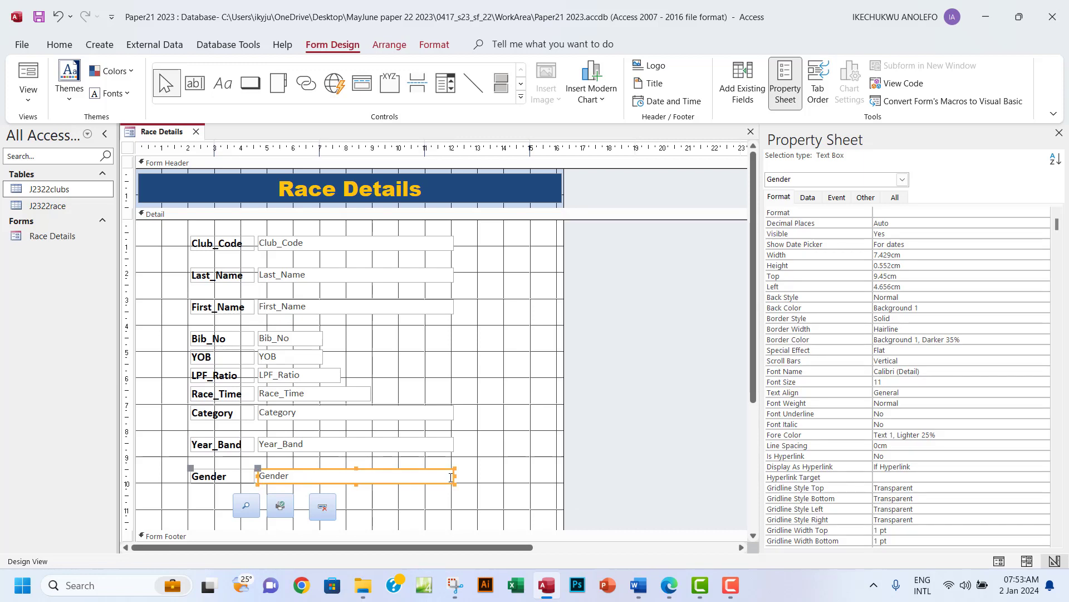
pyautogui.moveTo(454, 476); pyautogui.dragTo(345, 475)
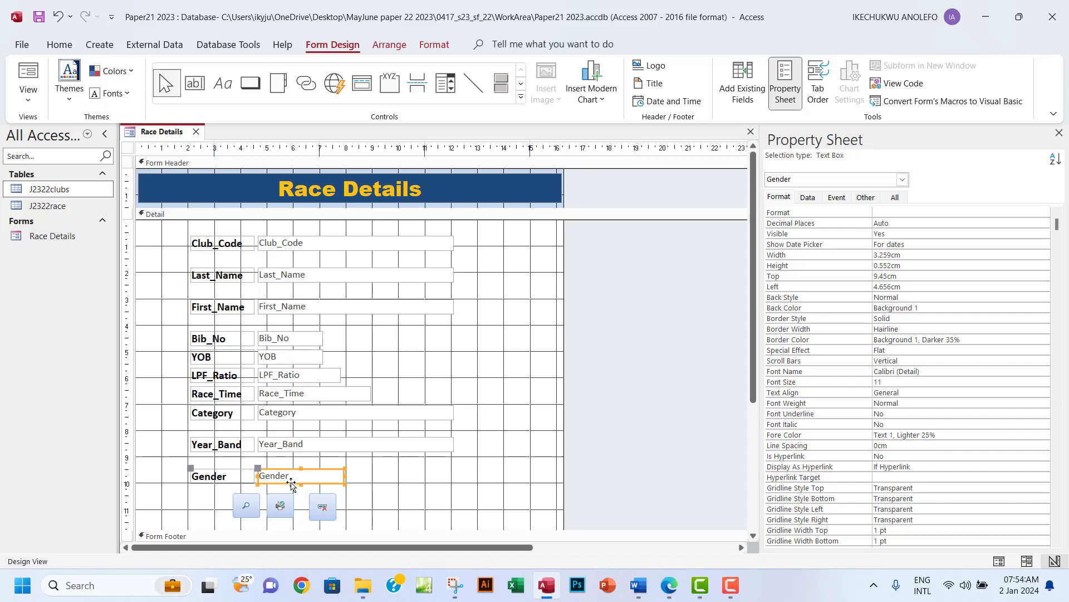
pyautogui.moveTo(394, 463); pyautogui.dragTo(178, 494)
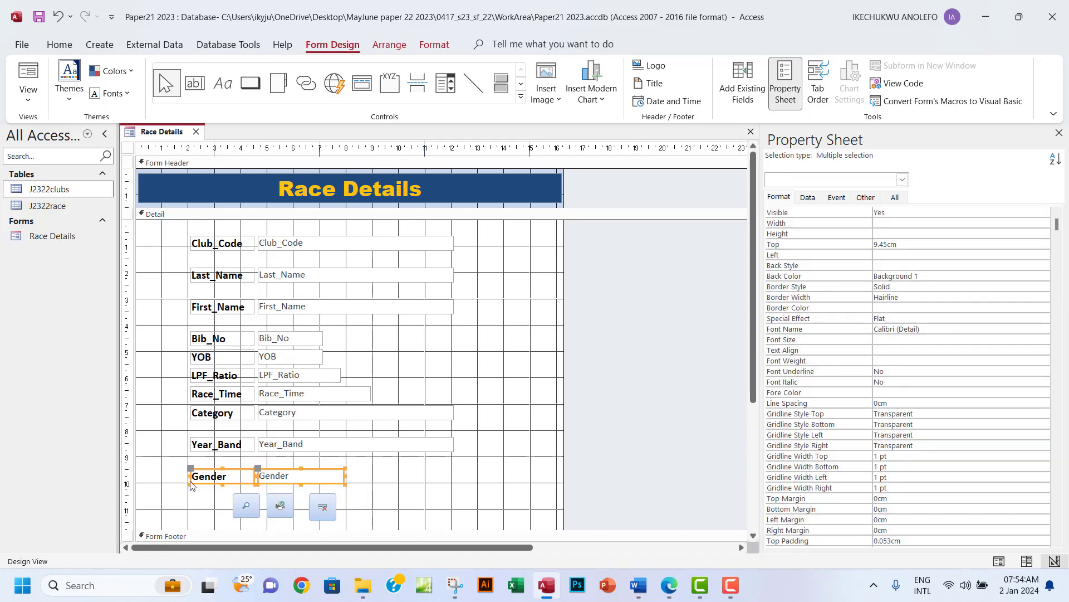
# Move the Find button slightly lower beside the other buttons.
pyautogui.click(247, 507)
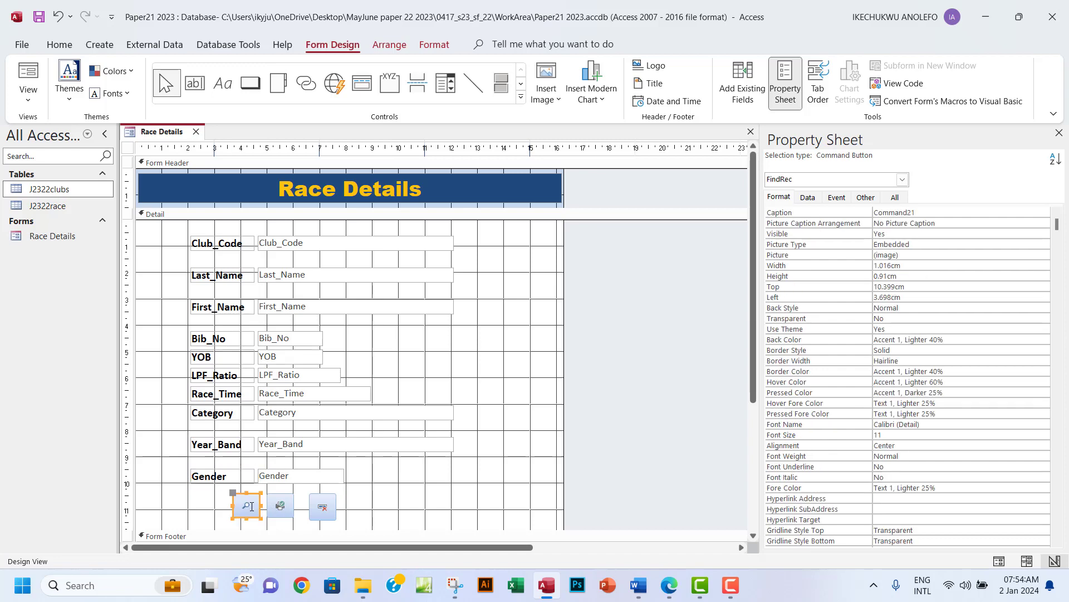
pyautogui.click(455, 507)
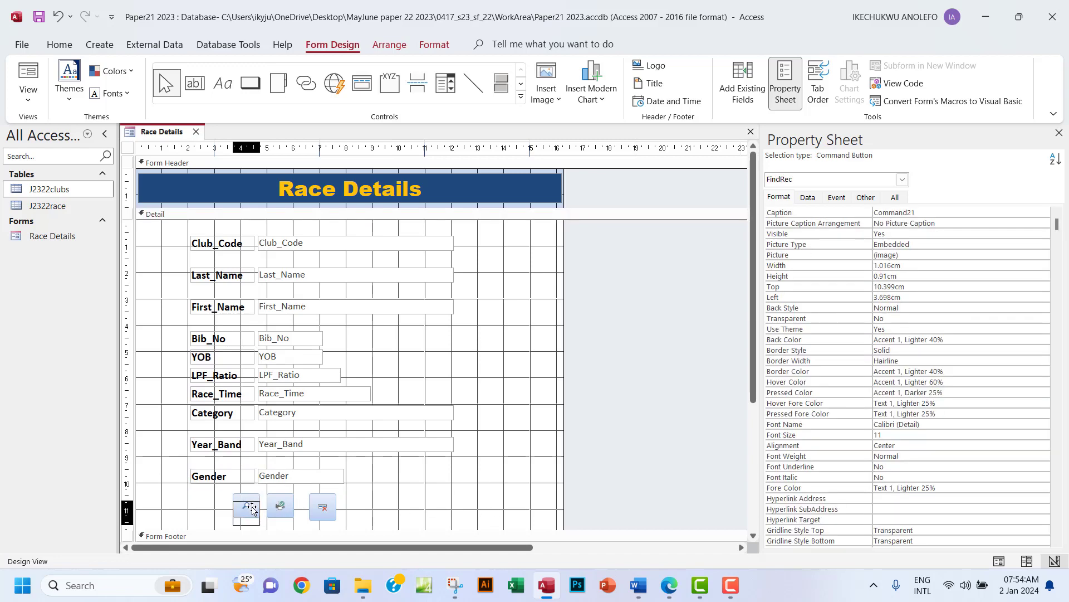
pyautogui.moveTo(257, 504); pyautogui.dragTo(331, 512)
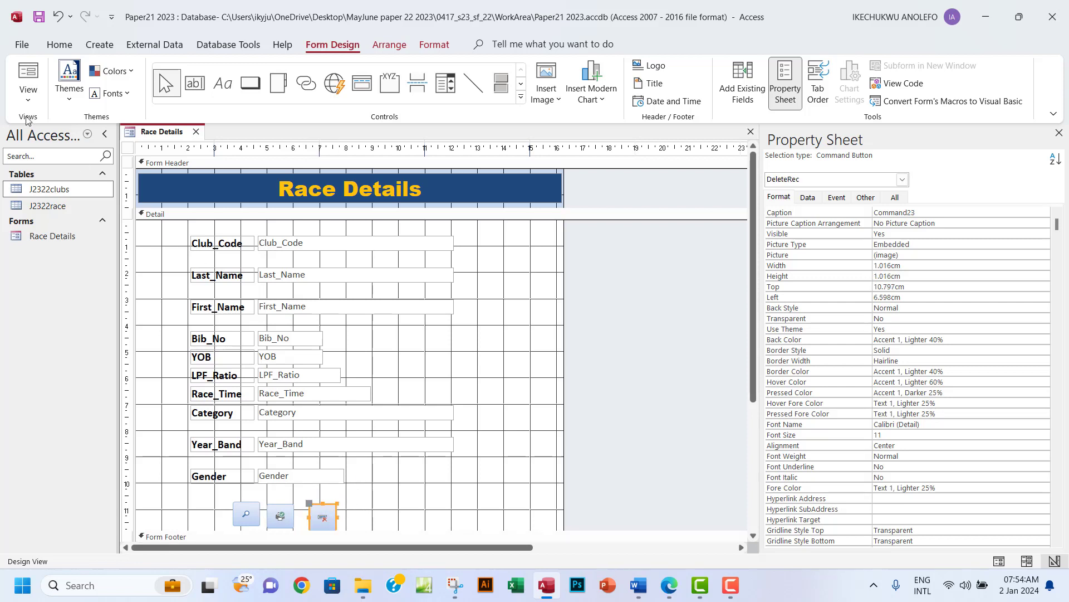
pyautogui.click(28, 100)
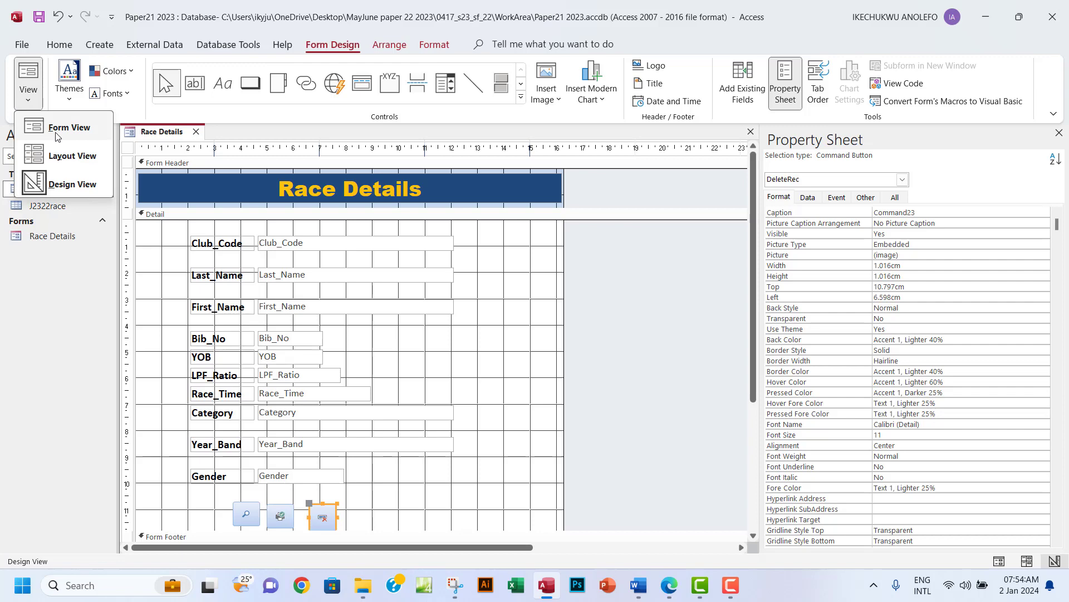
pyautogui.click(55, 137)
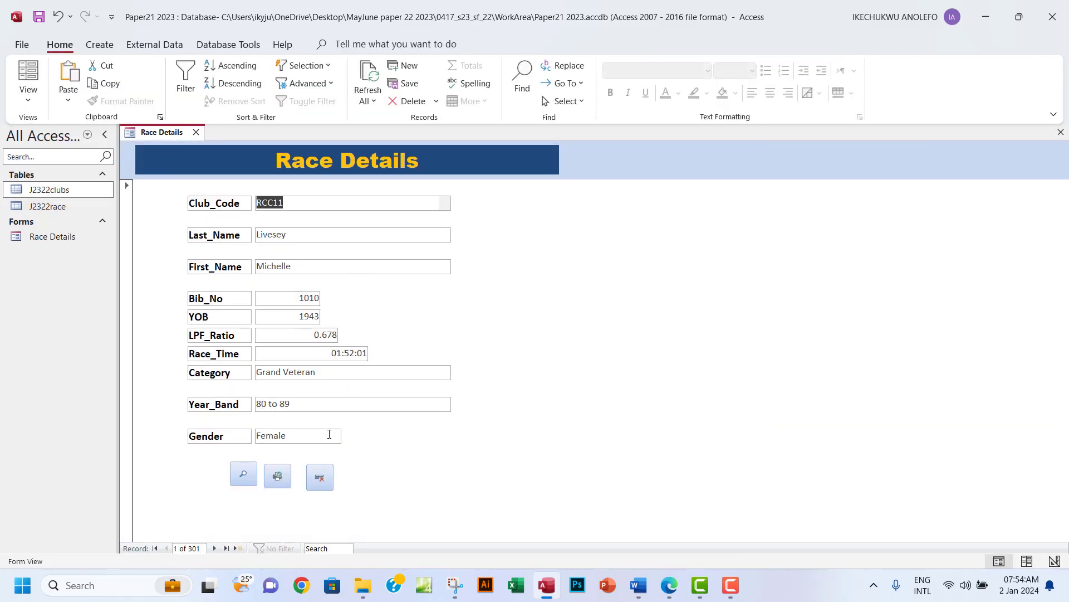
pyautogui.click(241, 474)
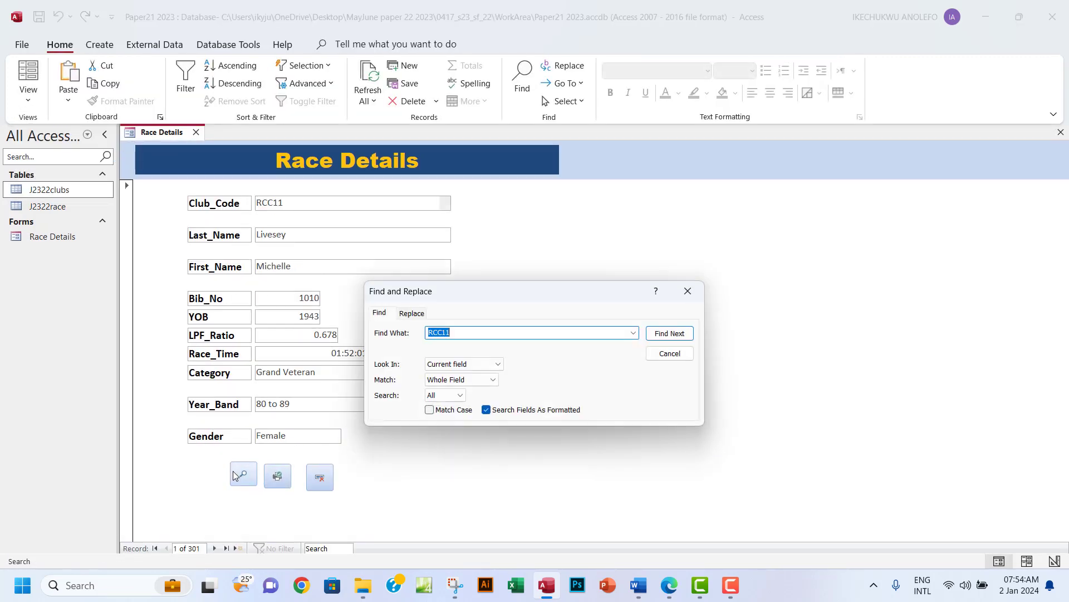
pyautogui.click(688, 292)
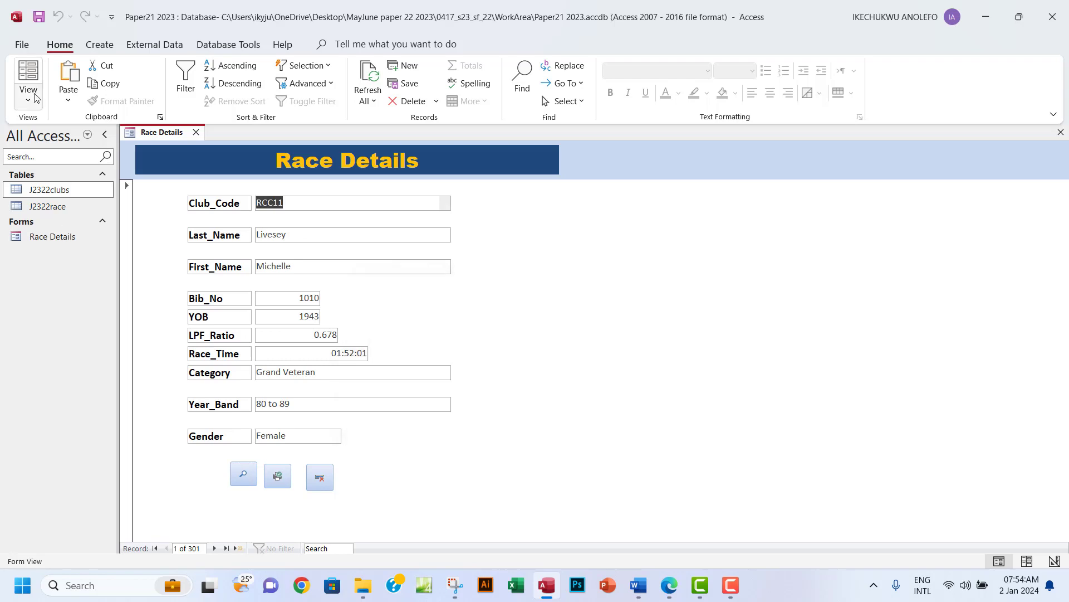
pyautogui.click(28, 96)
pyautogui.click(78, 186)
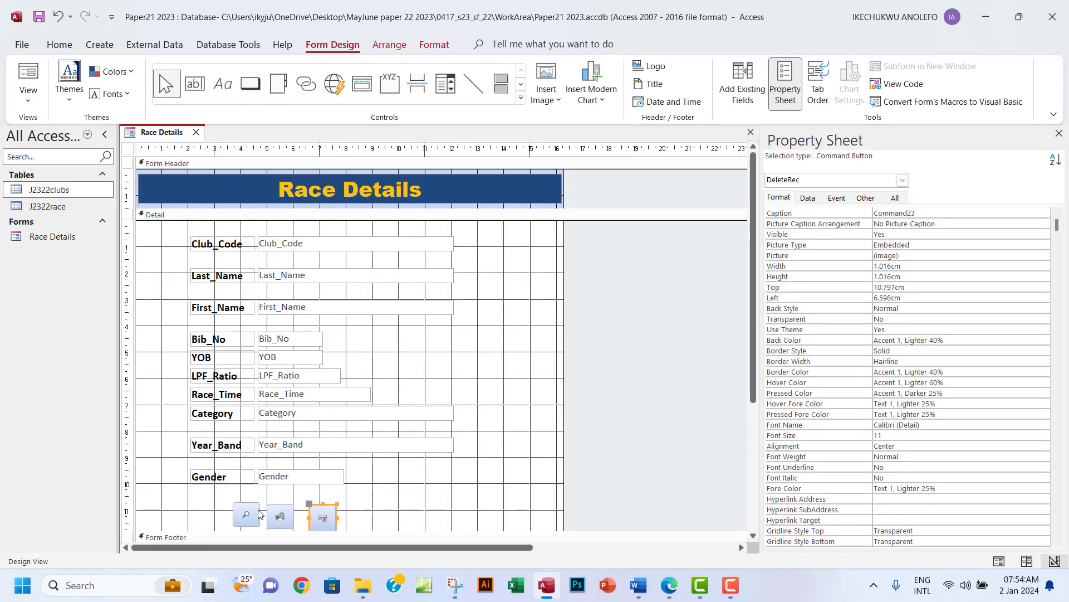
# Nudge the Find button down to match the others, then delete the Gender label and text box.
pyautogui.moveTo(251, 518); pyautogui.dragTo(251, 521)
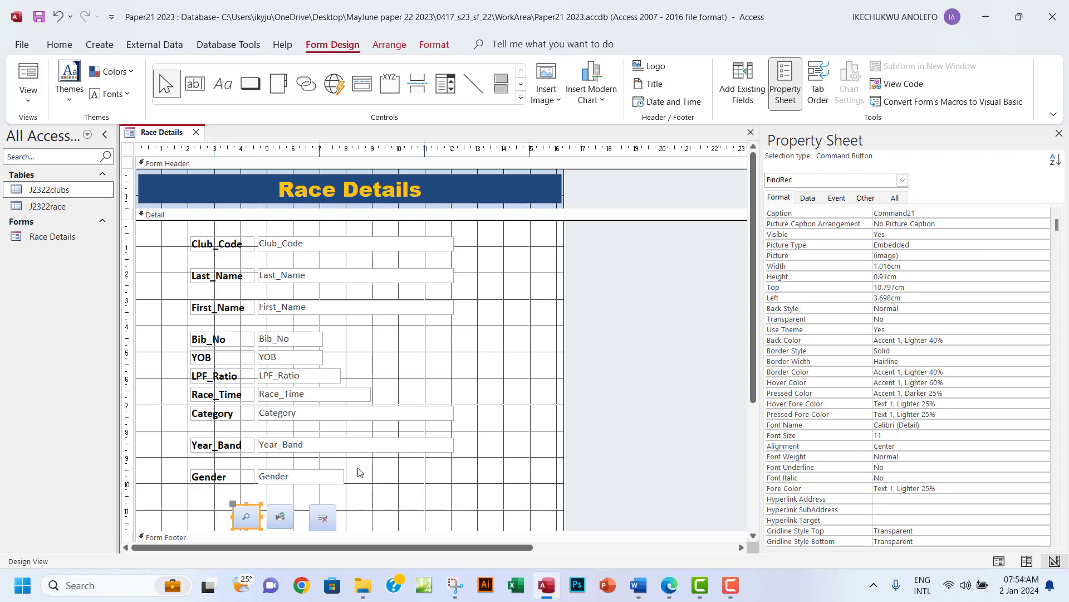
pyautogui.moveTo(396, 467); pyautogui.dragTo(174, 493)
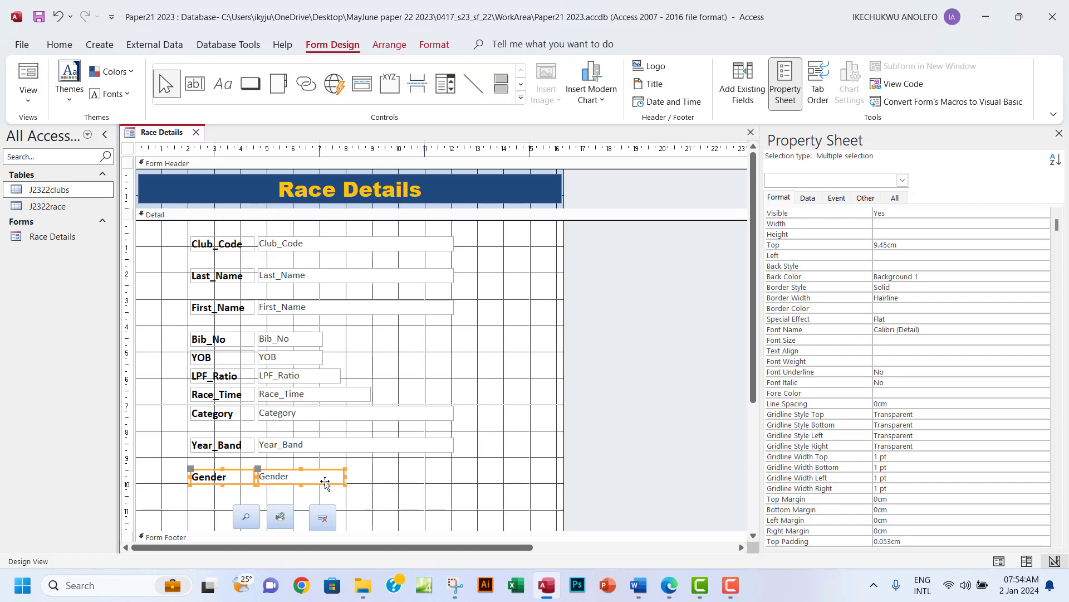
pyautogui.click(408, 477)
pyautogui.click(299, 478)
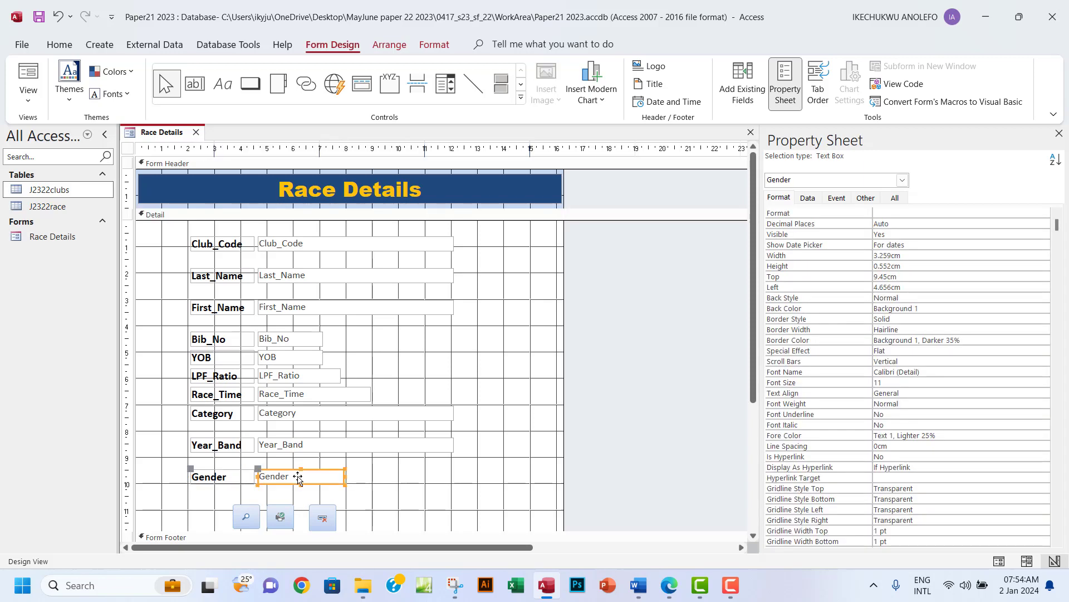
pyautogui.press('Delete')
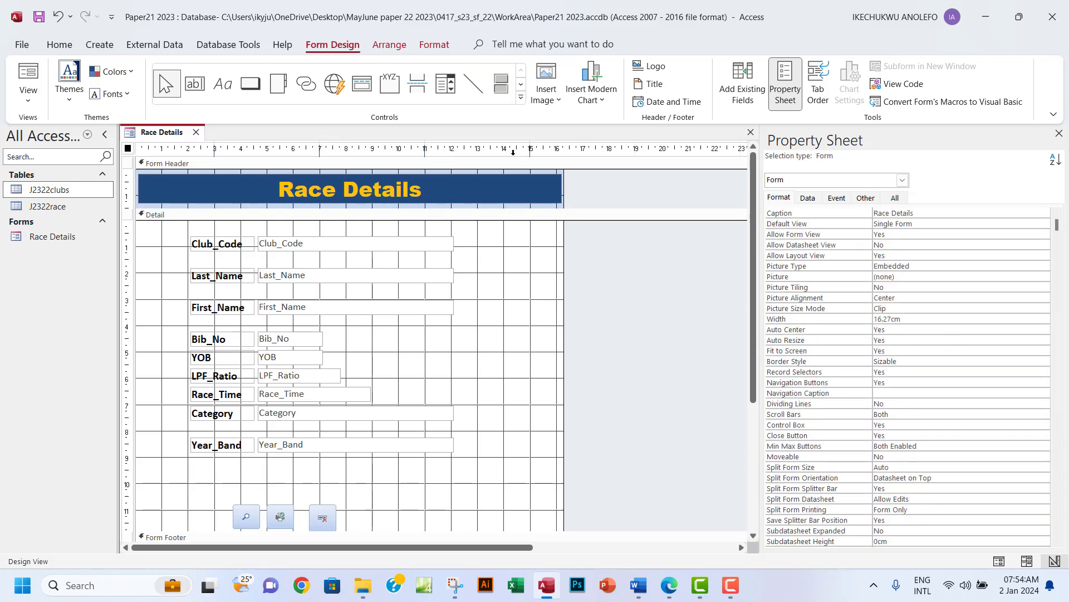
# Draw a new combo box in the Gender row of the form.
pyautogui.click(446, 91)
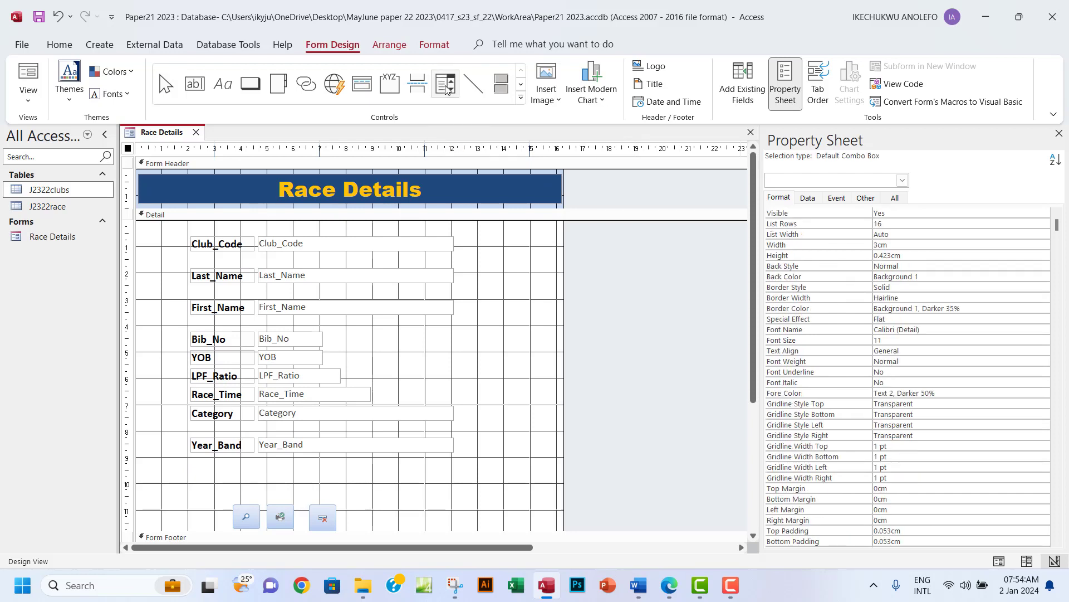
pyautogui.click(521, 98)
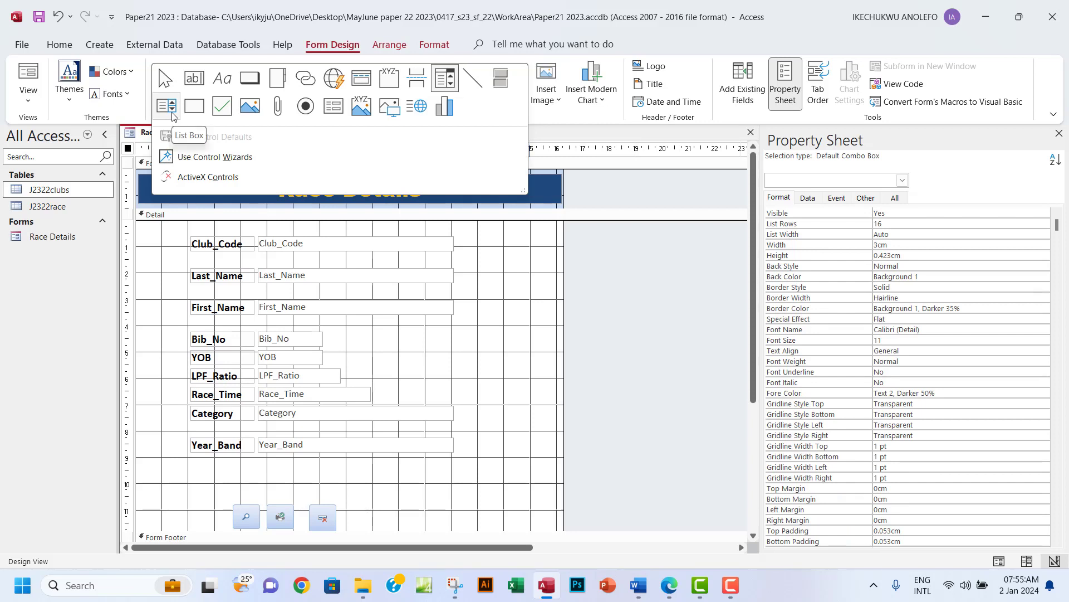
pyautogui.click(449, 87)
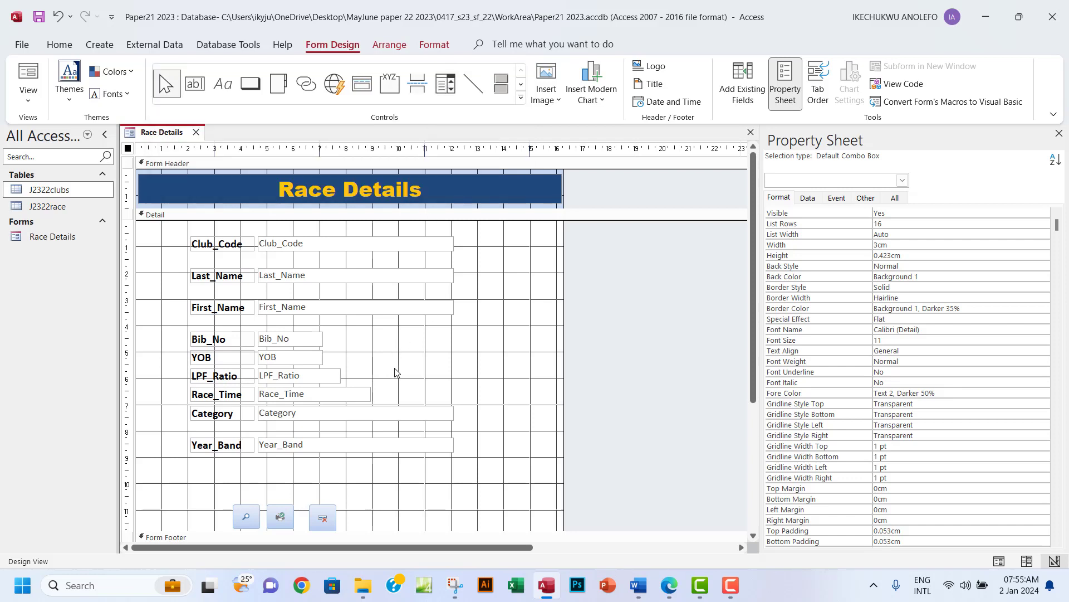
pyautogui.click(445, 87)
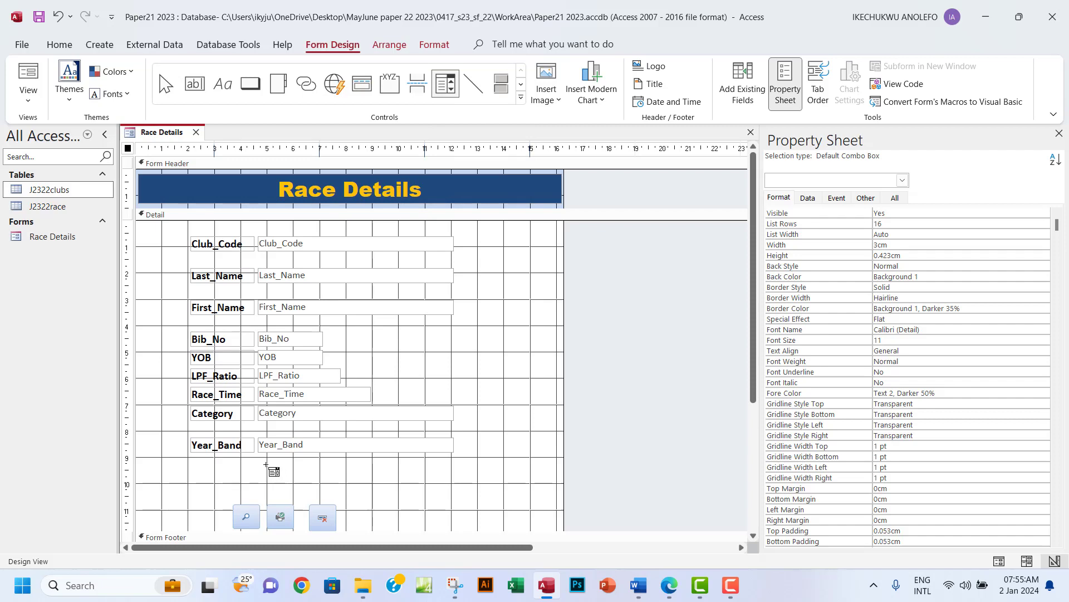
pyautogui.moveTo(267, 464); pyautogui.dragTo(348, 479)
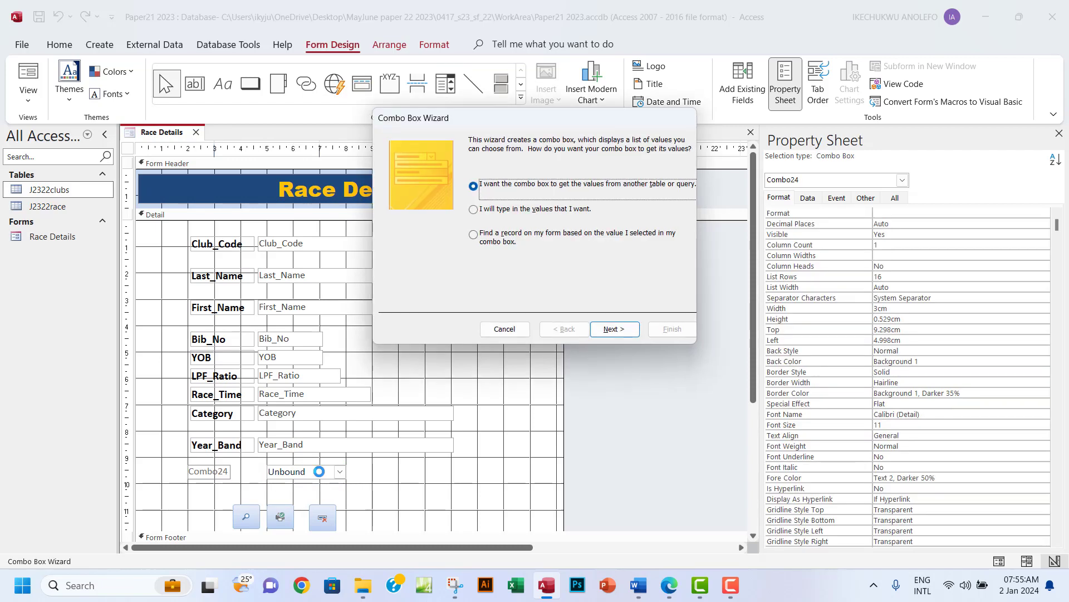
# Enter the combo box list values Male and Female manually.
pyautogui.click(475, 211)
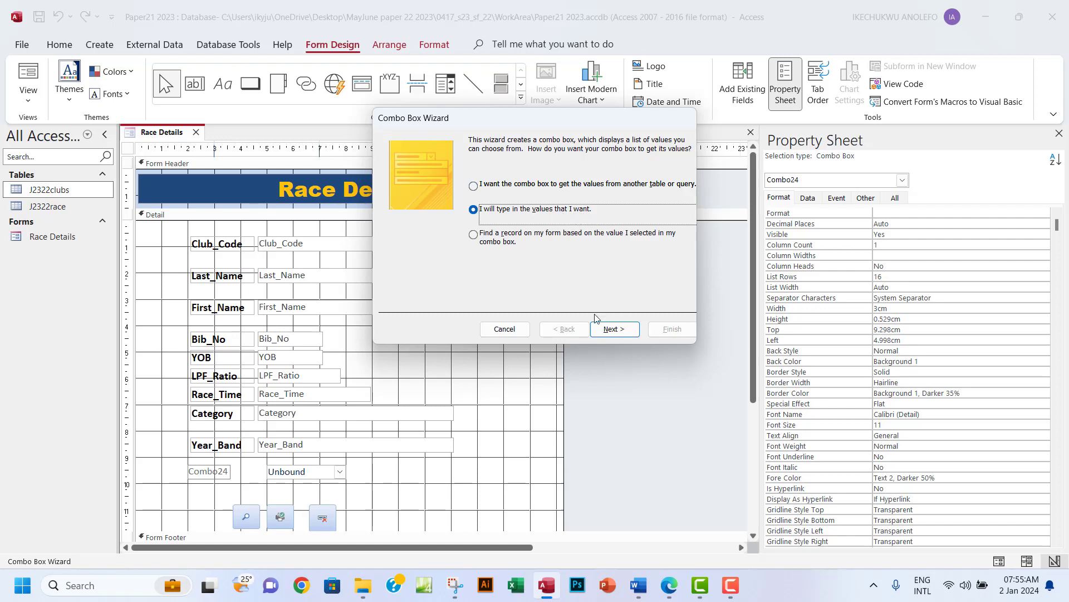
pyautogui.click(606, 328)
pyautogui.click(414, 221)
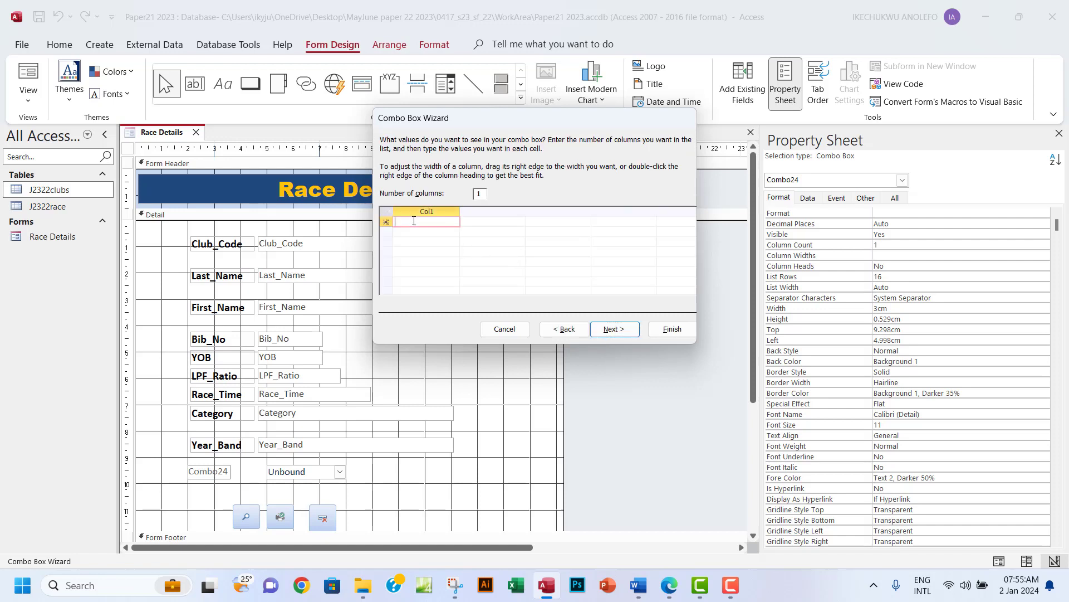
pyautogui.write('Male')
pyautogui.click(418, 233)
pyautogui.write('Female')
# Store the selected value in the Gender field and label the combo box Gender.
pyautogui.click(612, 330)
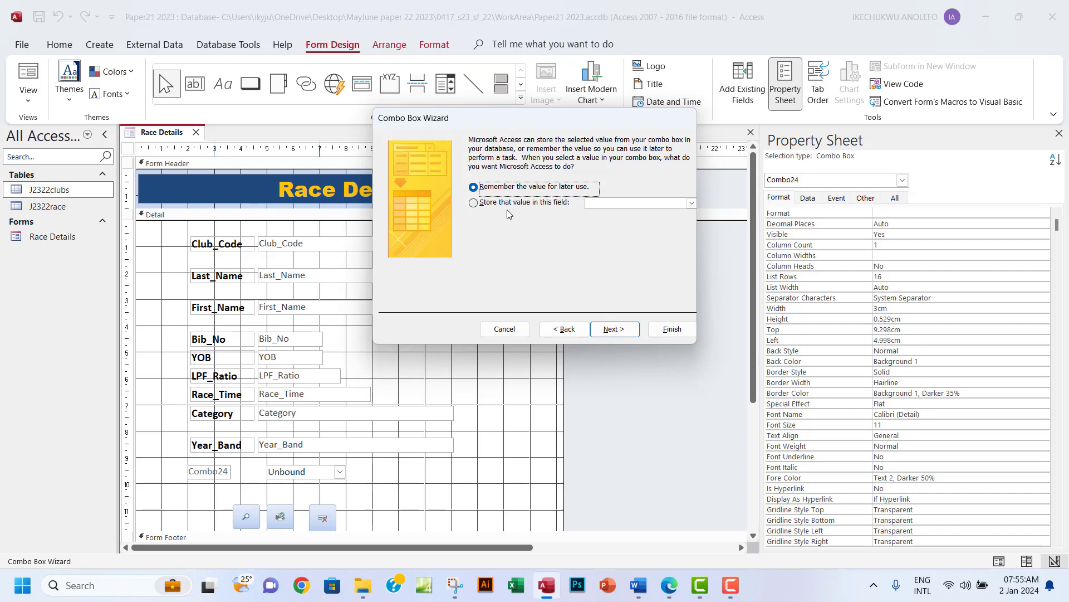
pyautogui.click(473, 203)
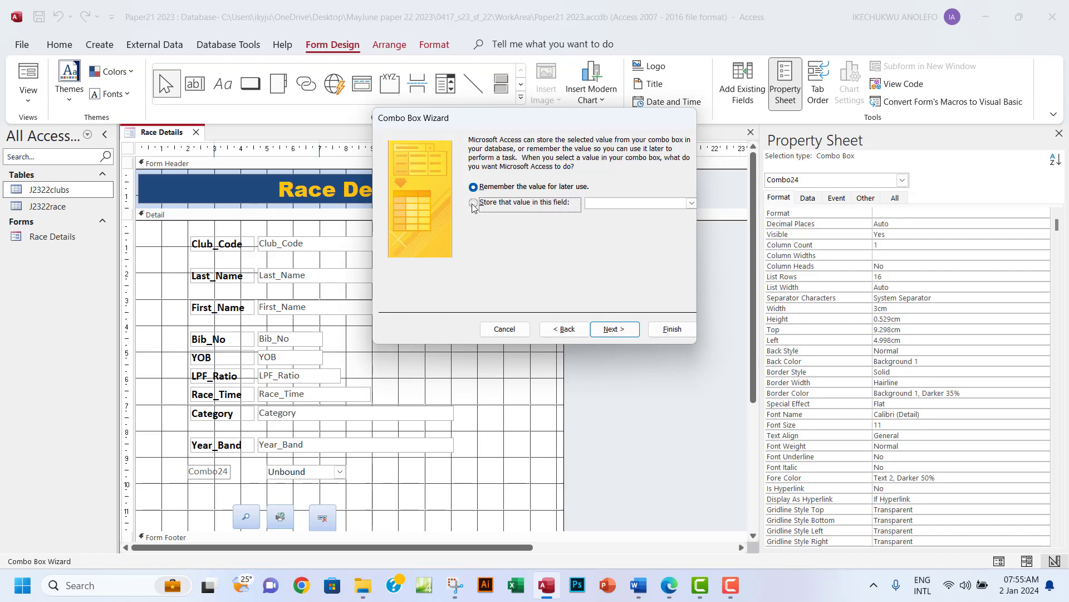
pyautogui.click(690, 204)
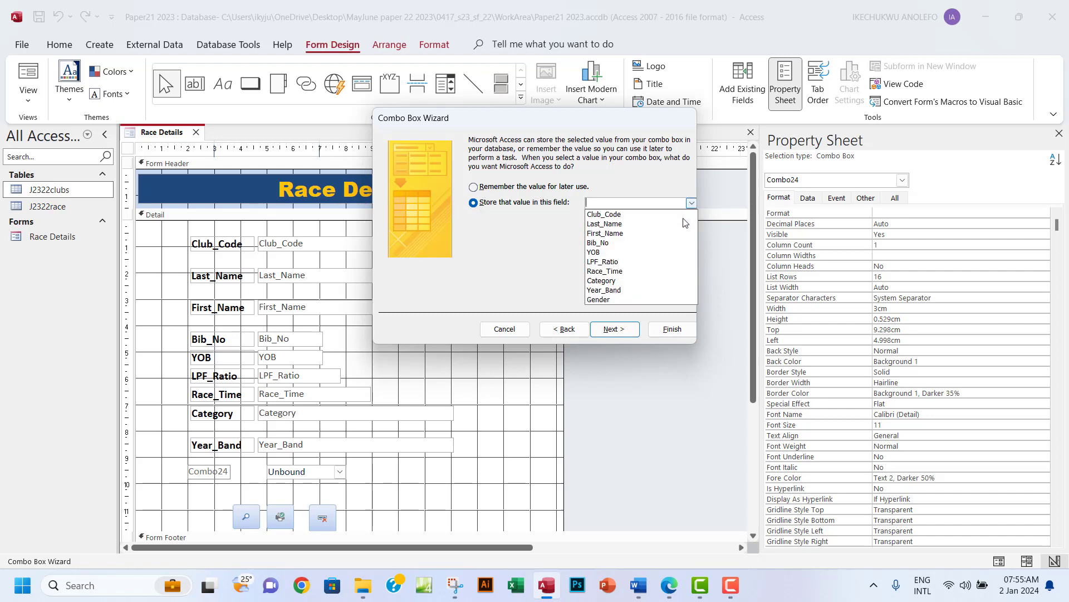
pyautogui.click(595, 301)
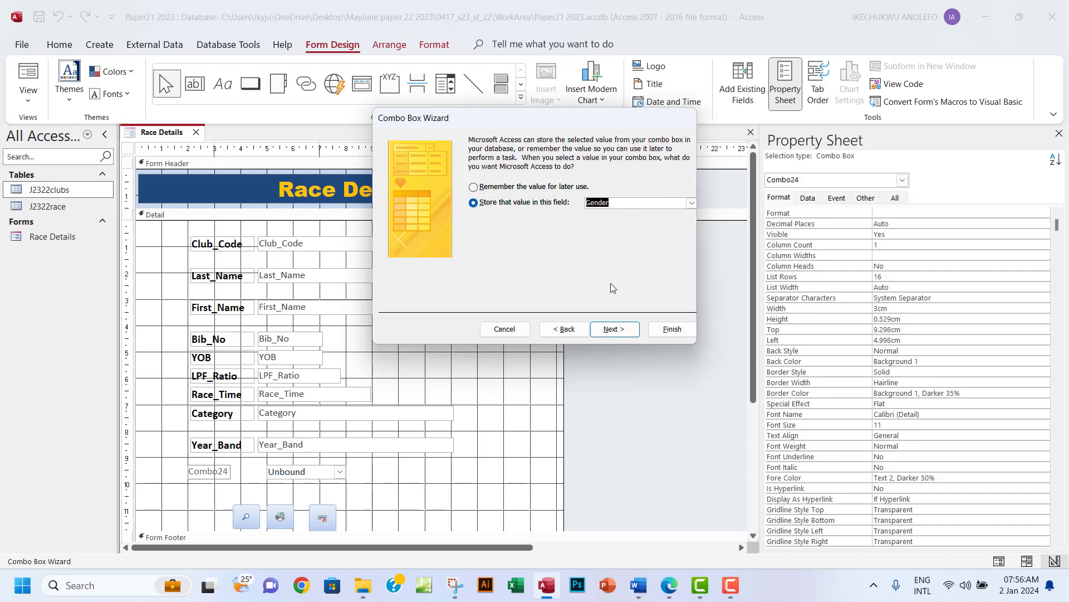
pyautogui.click(612, 330)
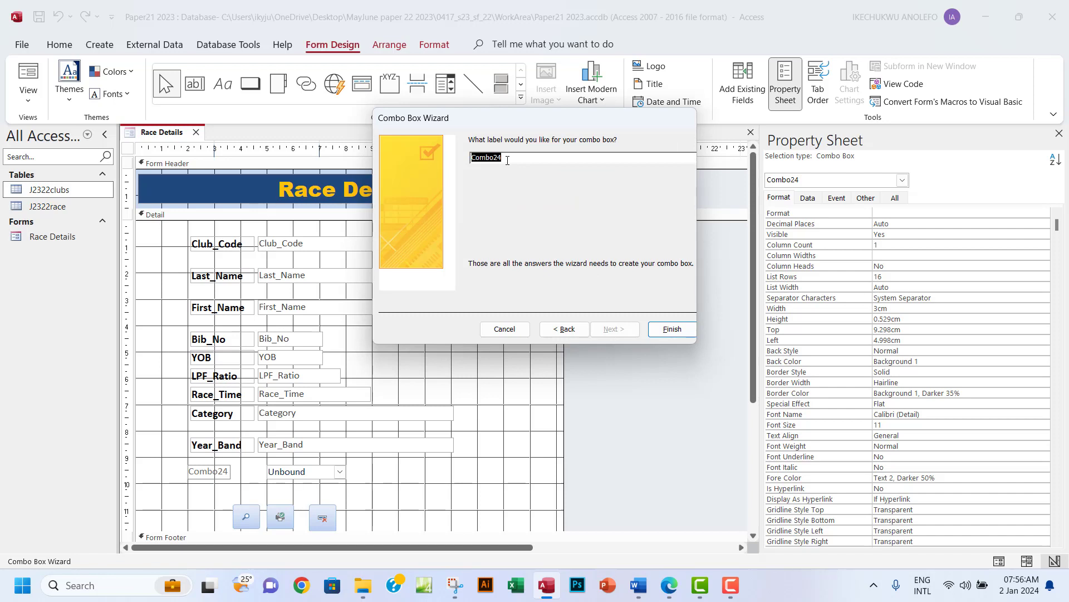
pyautogui.write('Gender')
# Finish the Gender combo box, test its Male/Female dropdown in Form View, then return to Design View.
pyautogui.click(666, 333)
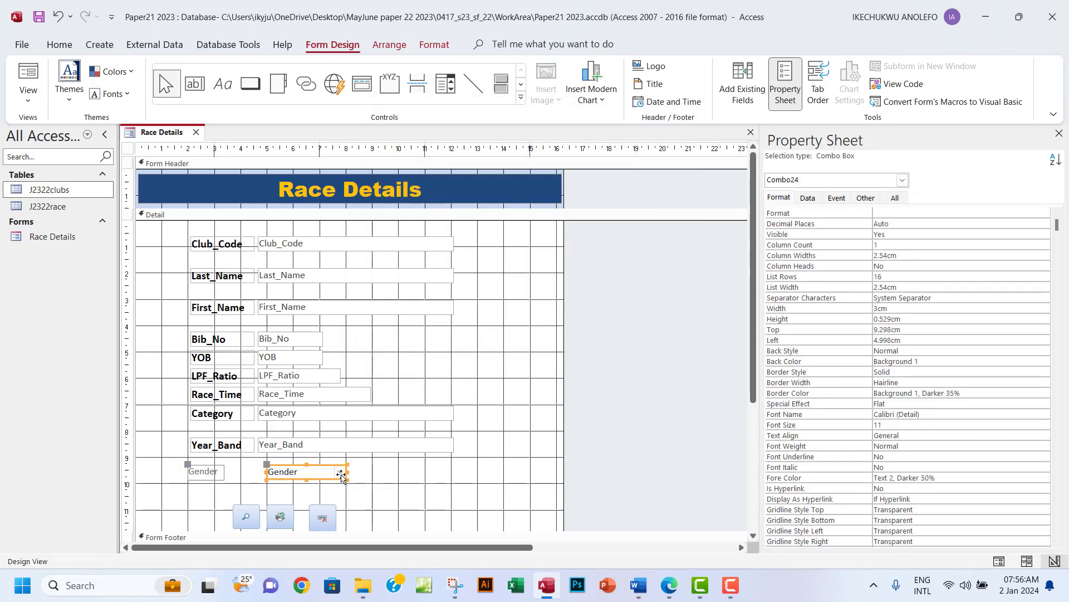
pyautogui.click(28, 94)
pyautogui.click(70, 130)
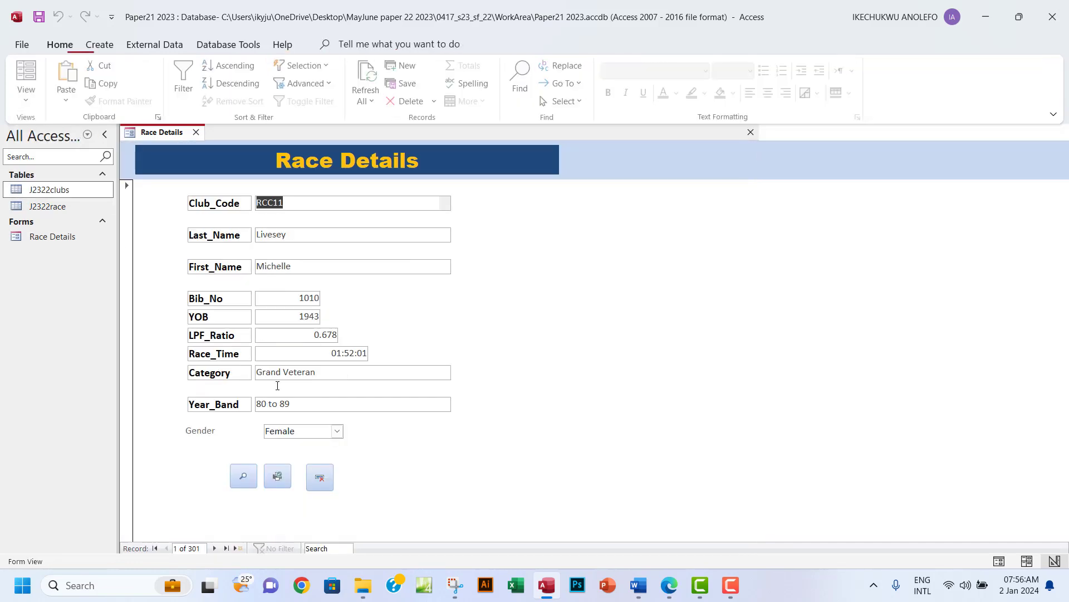
pyautogui.click(338, 432)
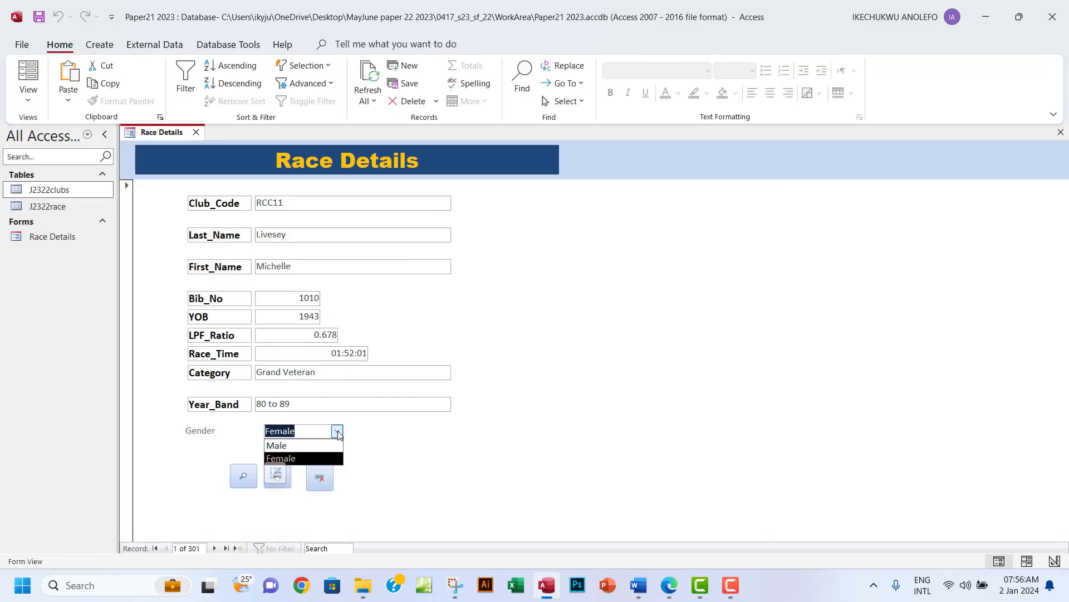
pyautogui.click(338, 432)
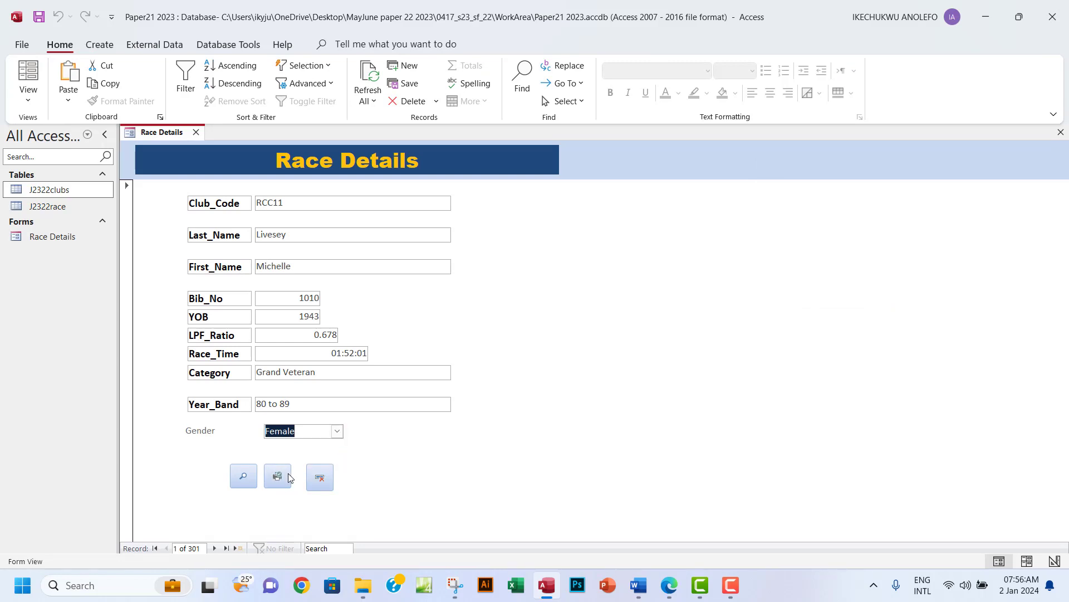
pyautogui.click(326, 474)
pyautogui.click(28, 100)
pyautogui.click(72, 184)
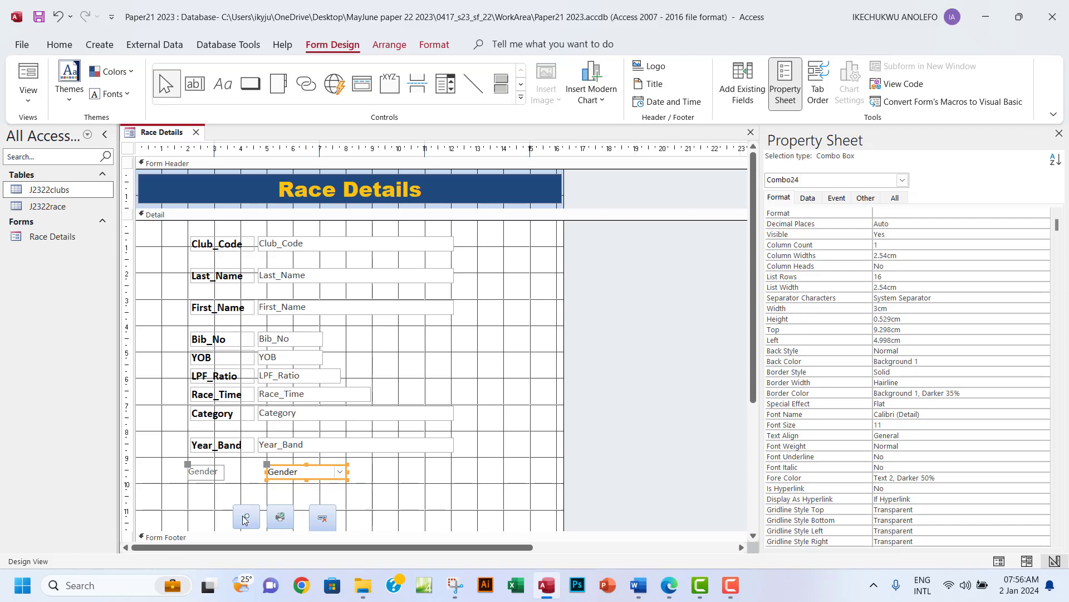
# Line up the Delete, Print and Find buttons in a row beside the Gender combo box.
pyautogui.click(331, 511)
pyautogui.moveTo(331, 512); pyautogui.dragTo(380, 472)
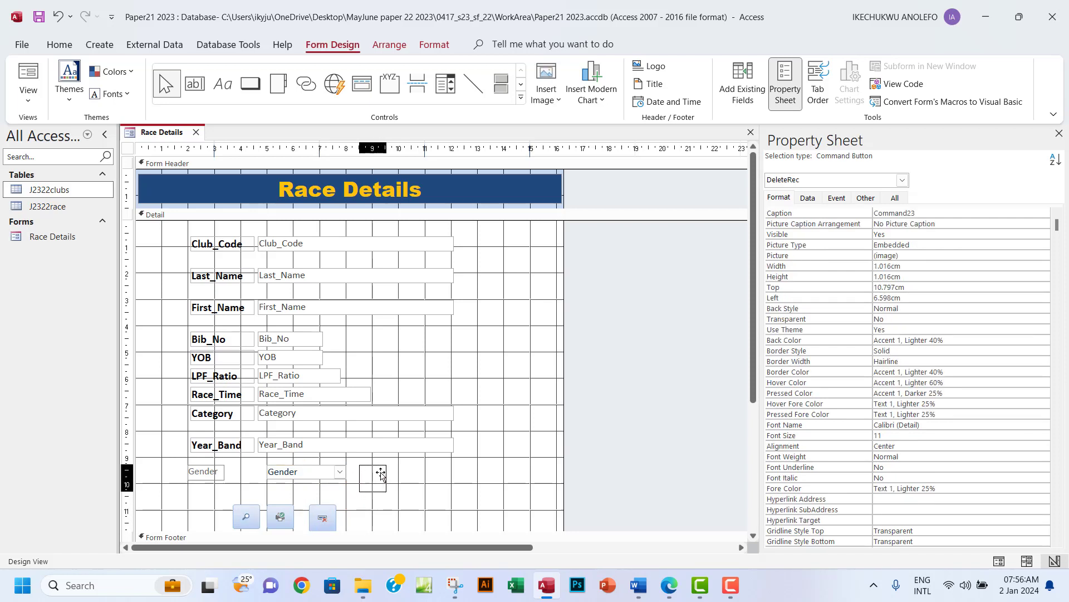
pyautogui.moveTo(291, 514); pyautogui.dragTo(427, 474)
pyautogui.moveTo(246, 516); pyautogui.dragTo(456, 474)
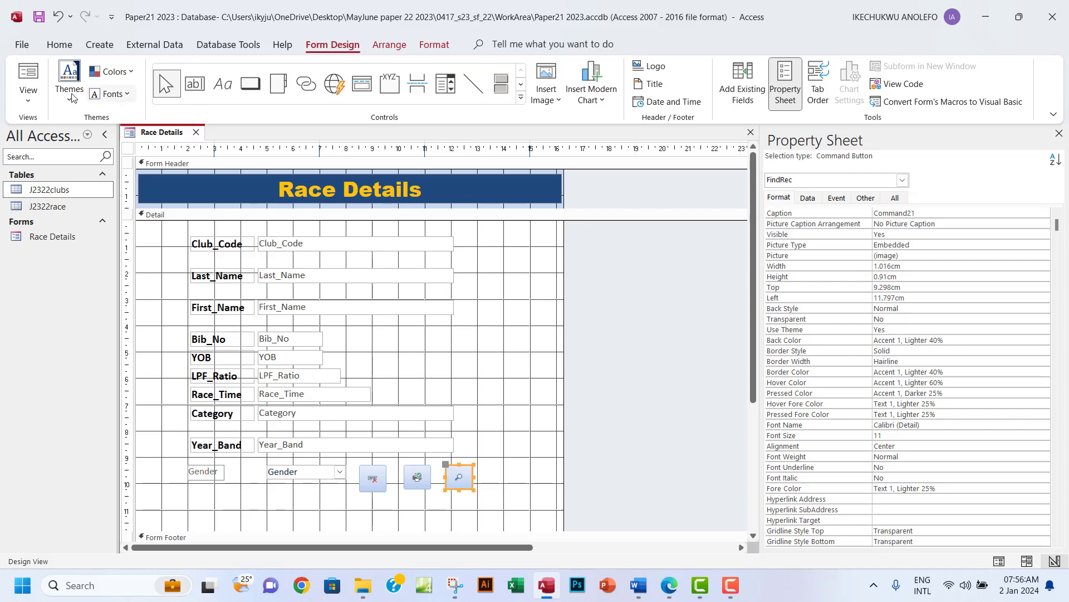
# Check the new button layout in Form View, keeping Gender as Female, then bring up the exam PDF.
pyautogui.click(28, 96)
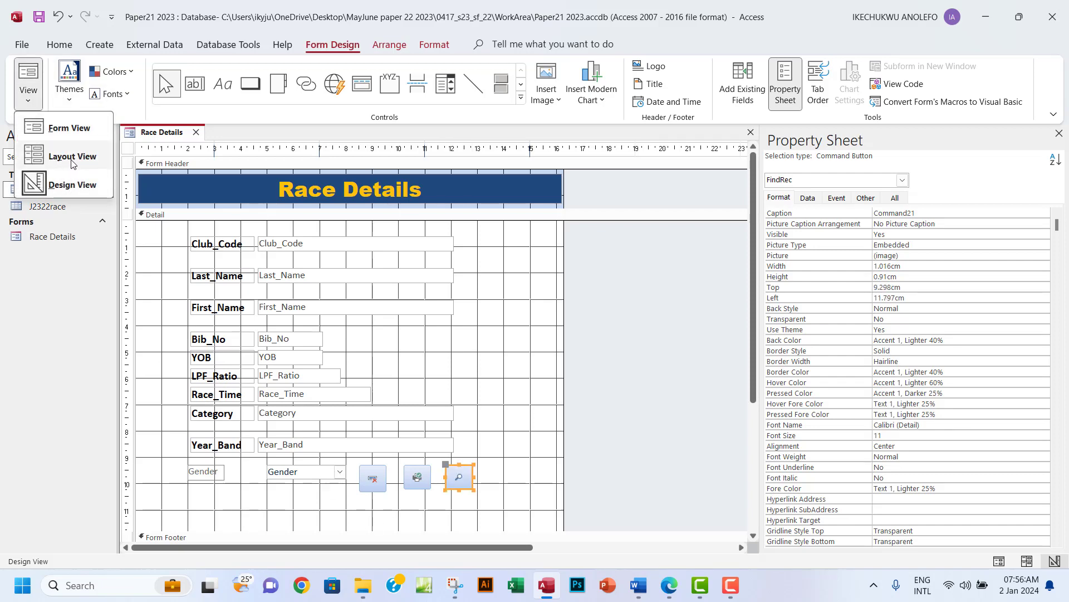
pyautogui.click(67, 132)
pyautogui.click(337, 431)
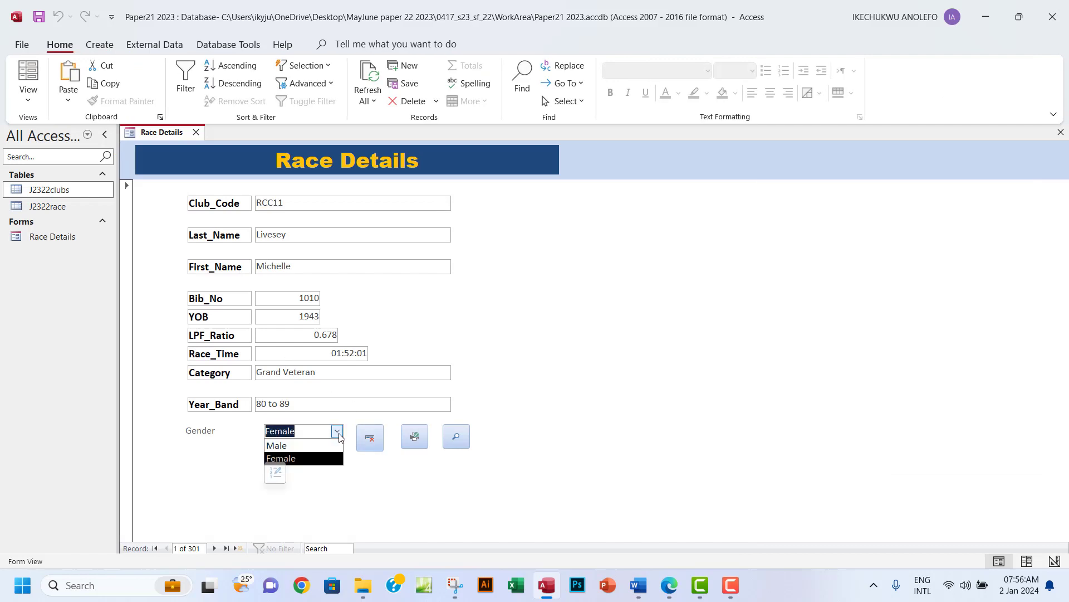
pyautogui.click(296, 457)
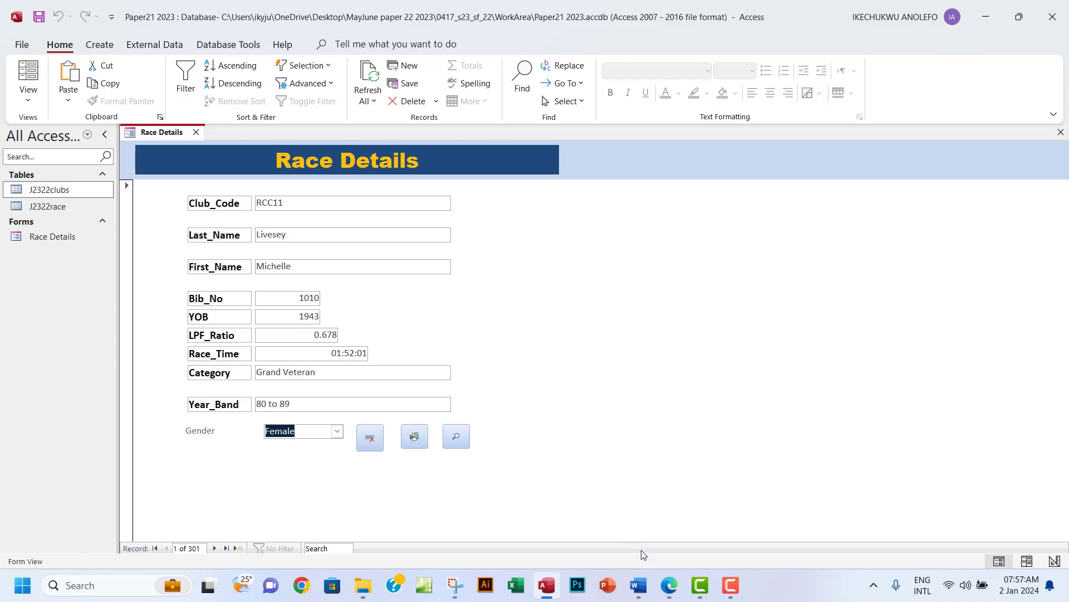
pyautogui.click(669, 586)
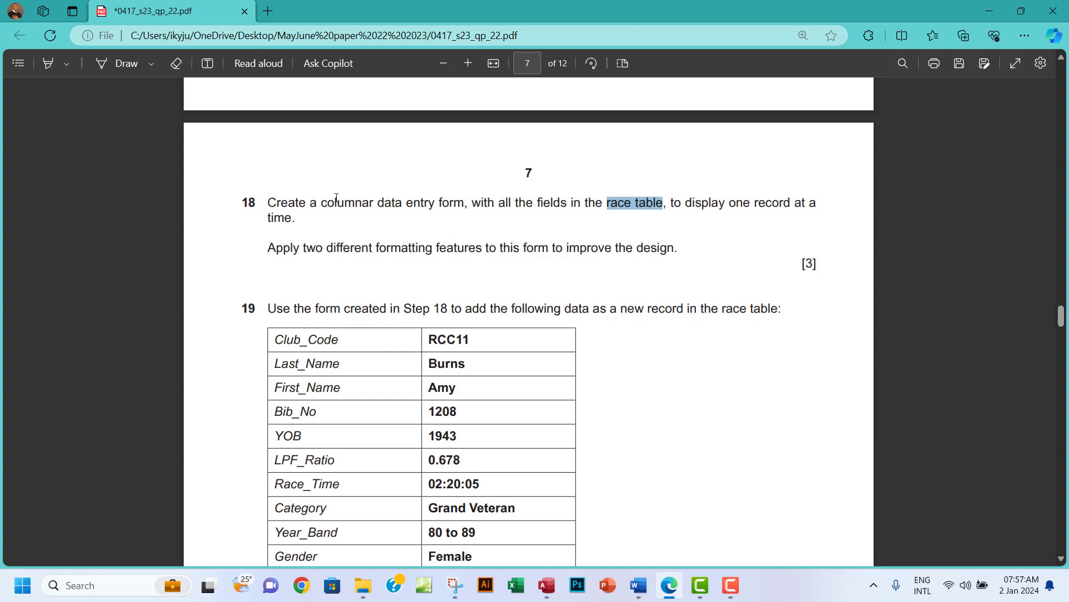
# Highlight the question 18 instruction text in green.
pyautogui.moveTo(269, 204); pyautogui.dragTo(679, 251)
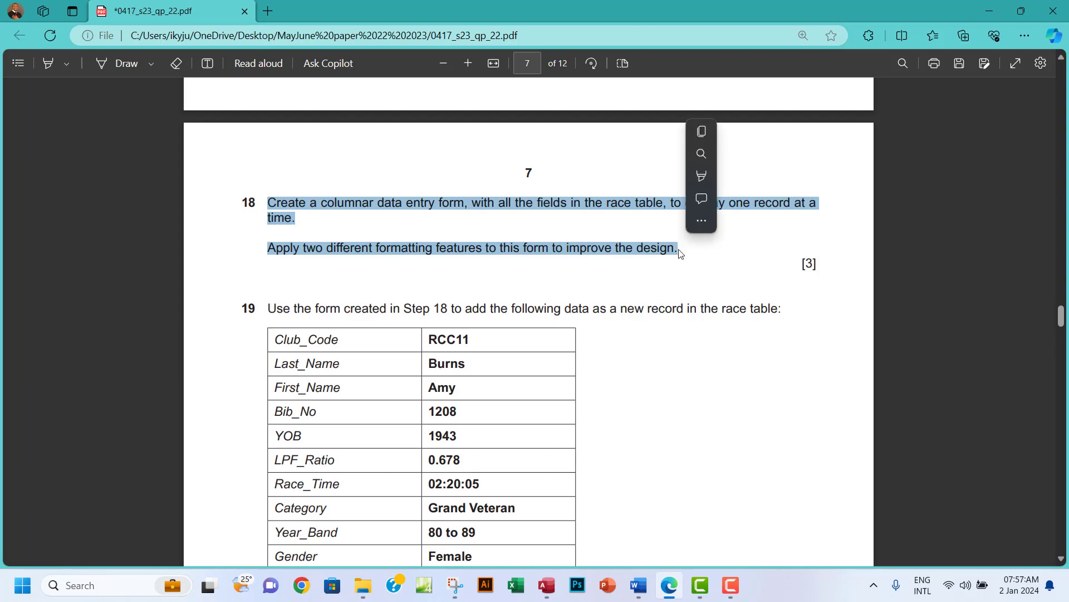
pyautogui.moveTo(777, 183)
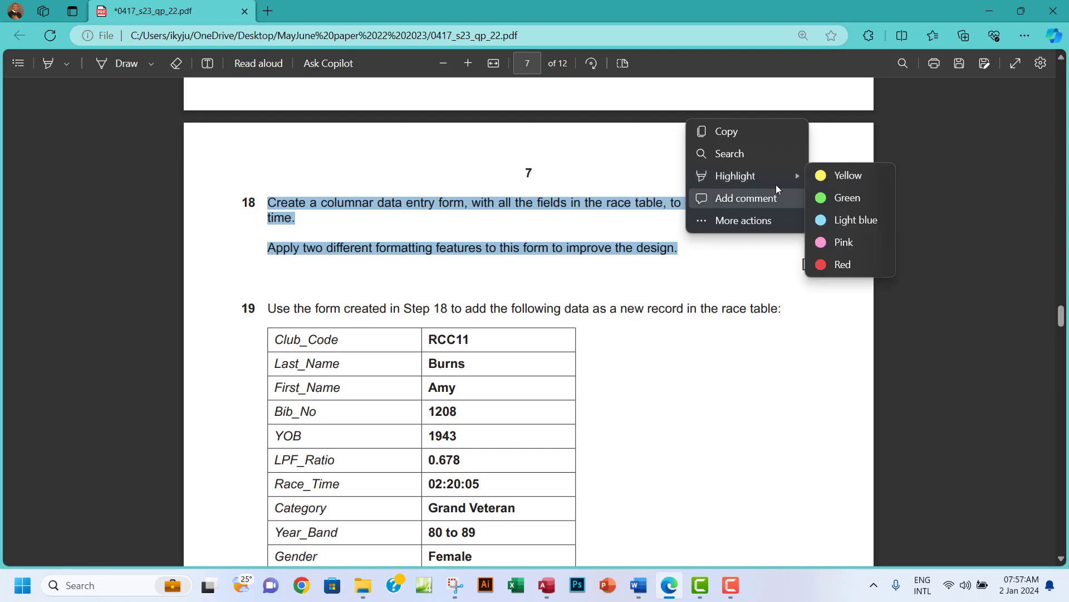
pyautogui.click(847, 197)
# Scroll down to question 19's record data, then go back to the Race Details form.
pyautogui.scroll(-1, 513, 342)
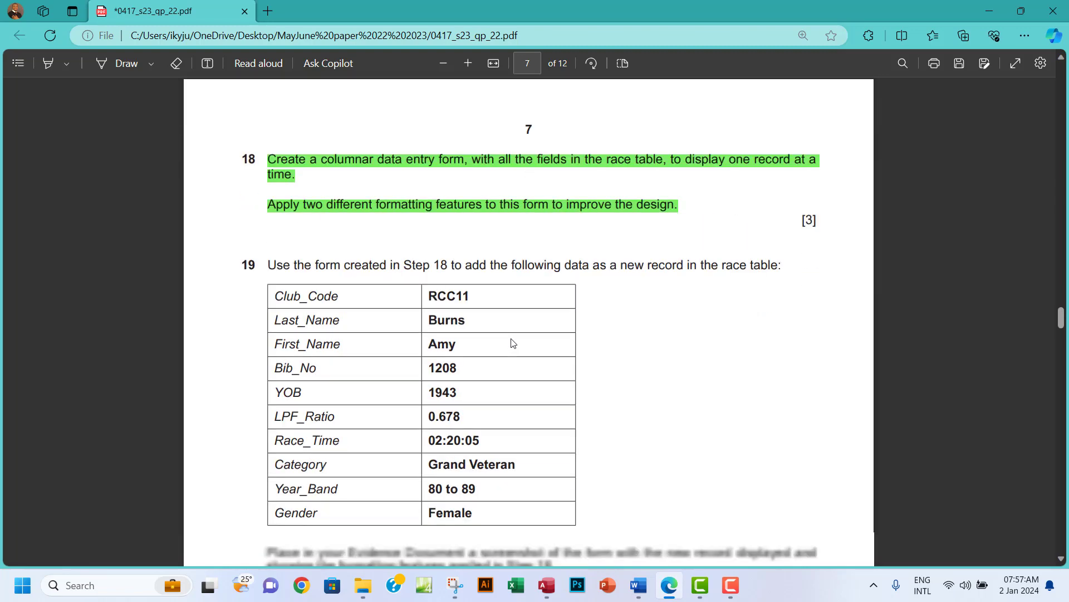
pyautogui.scroll(-2, 512, 343)
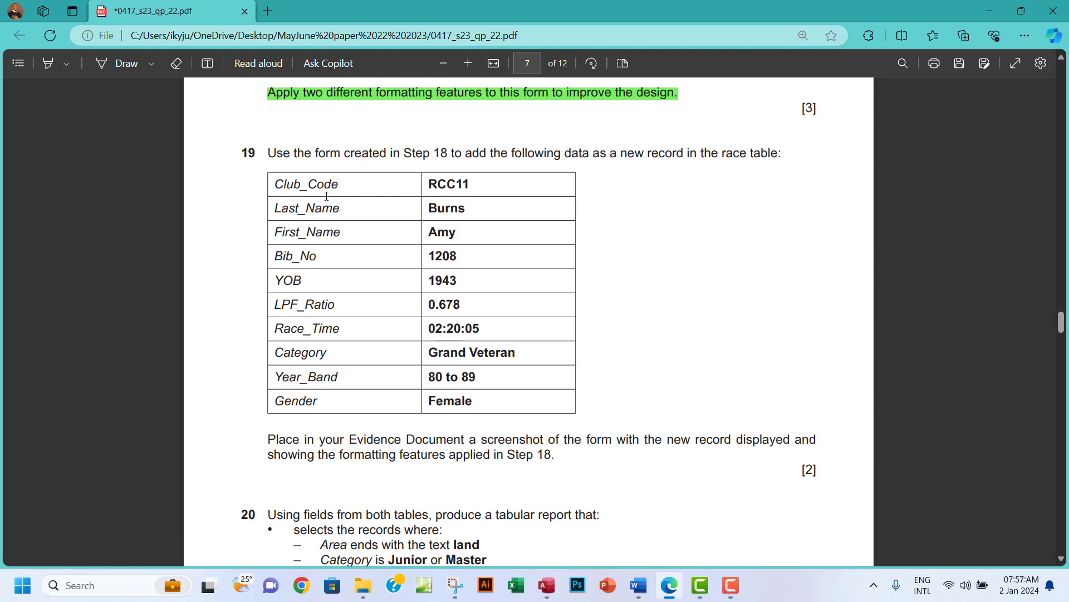
pyautogui.click(546, 589)
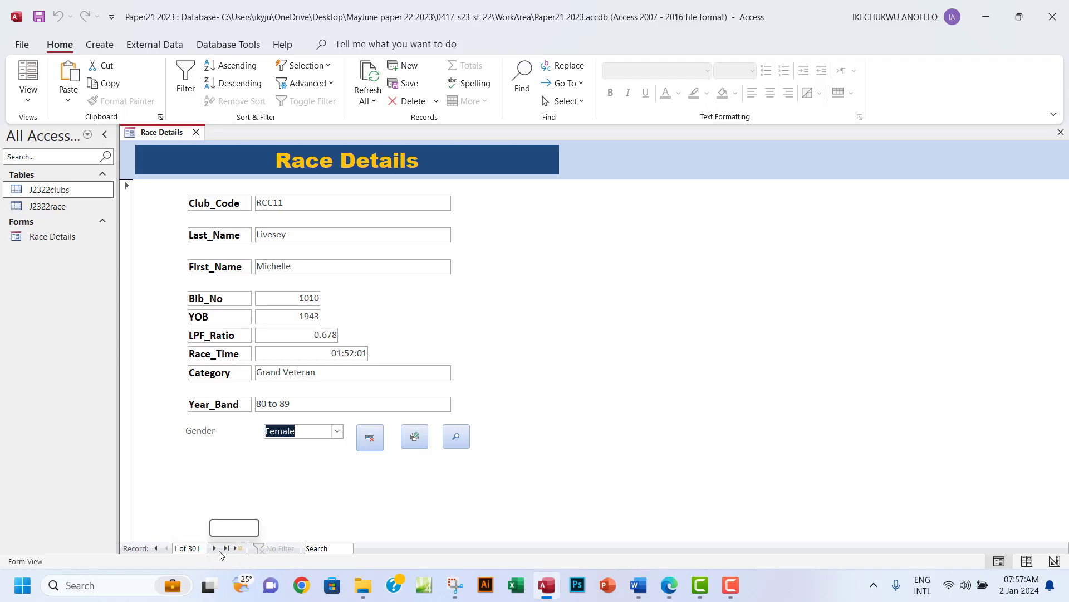
# Jump to the last record, add blank record 302, and copy Club_Code RCC11 from the exam PDF.
pyautogui.click(226, 549)
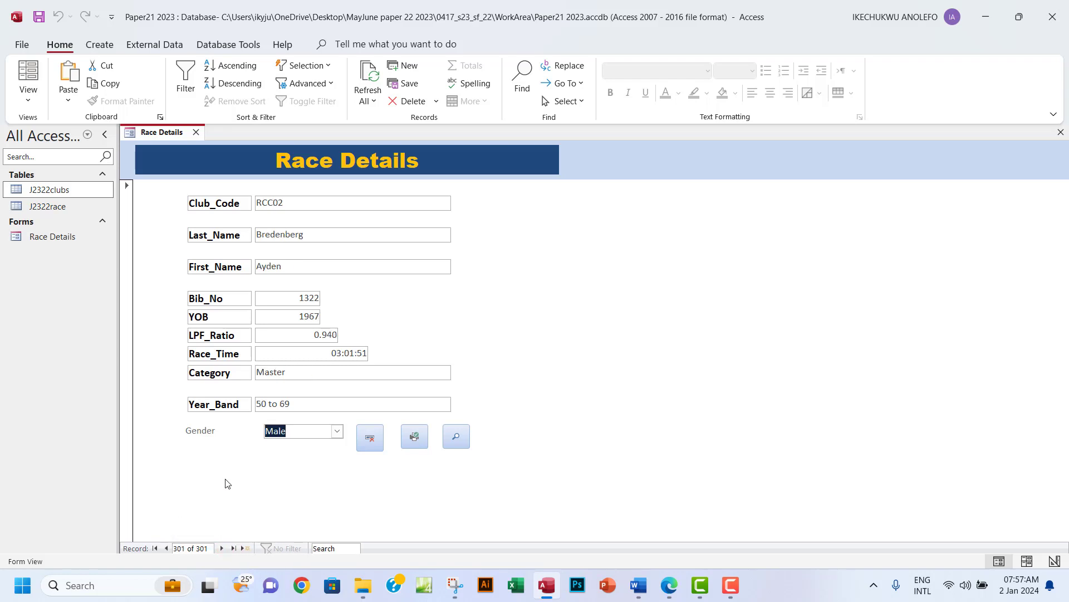
pyautogui.click(245, 548)
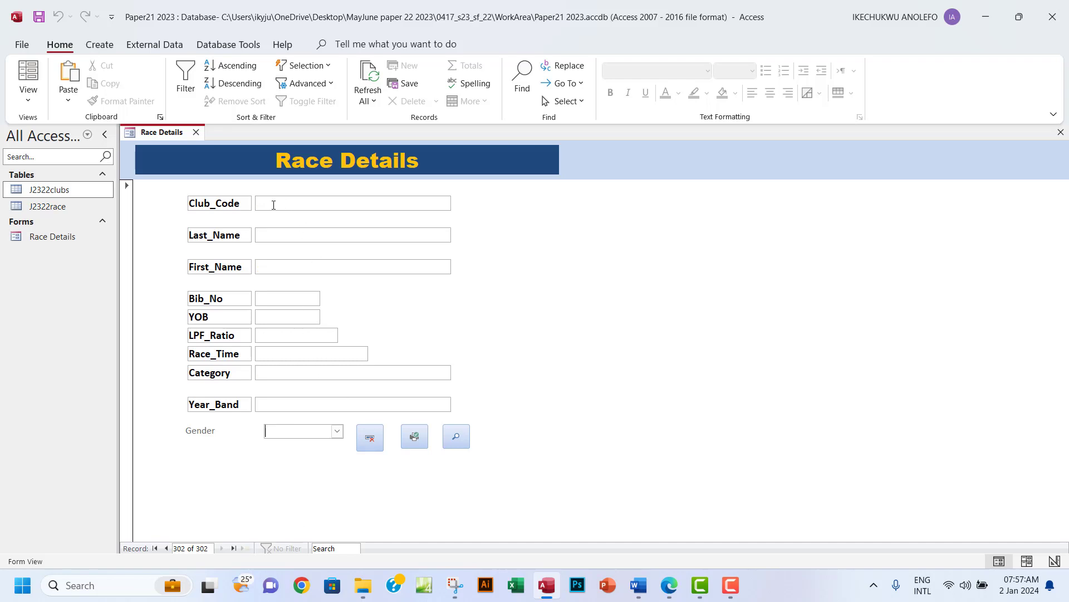
pyautogui.click(669, 586)
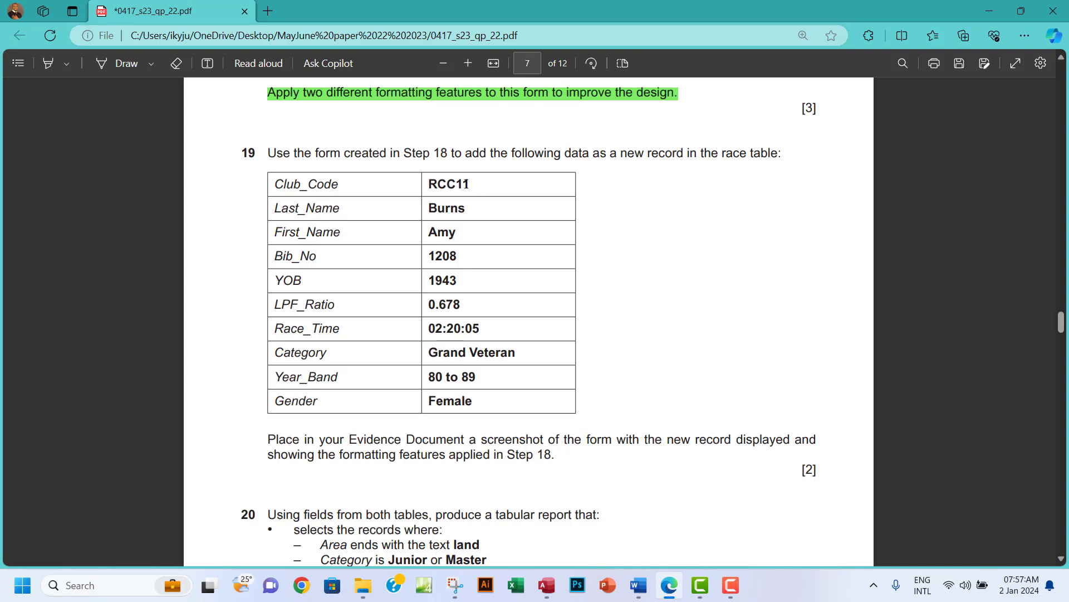
pyautogui.moveTo(471, 185)
pyautogui.mouseDown()
pyautogui.moveTo(429, 186)
pyautogui.moveTo(470, 185)
pyautogui.mouseUp()
pyautogui.hotkey('ctrl', 'c')
pyautogui.click(432, 182)
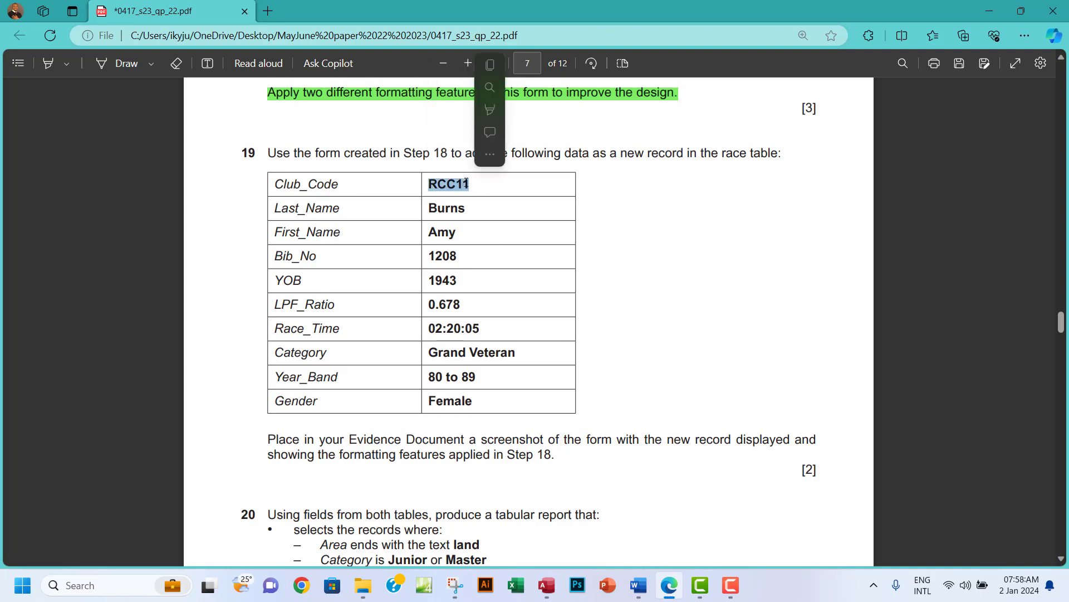
pyautogui.click(511, 64)
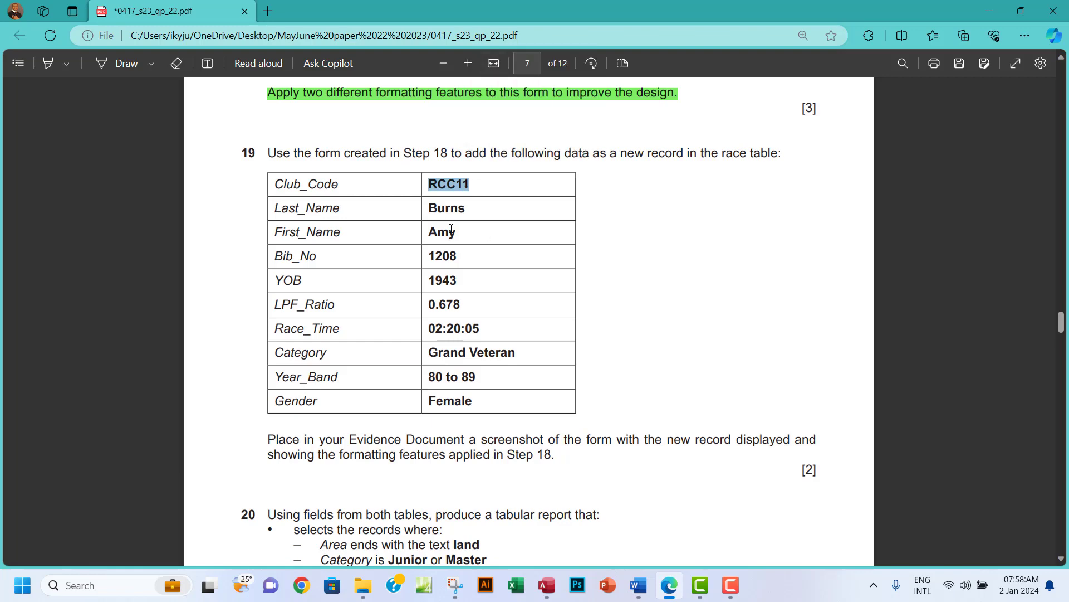
pyautogui.click(542, 570)
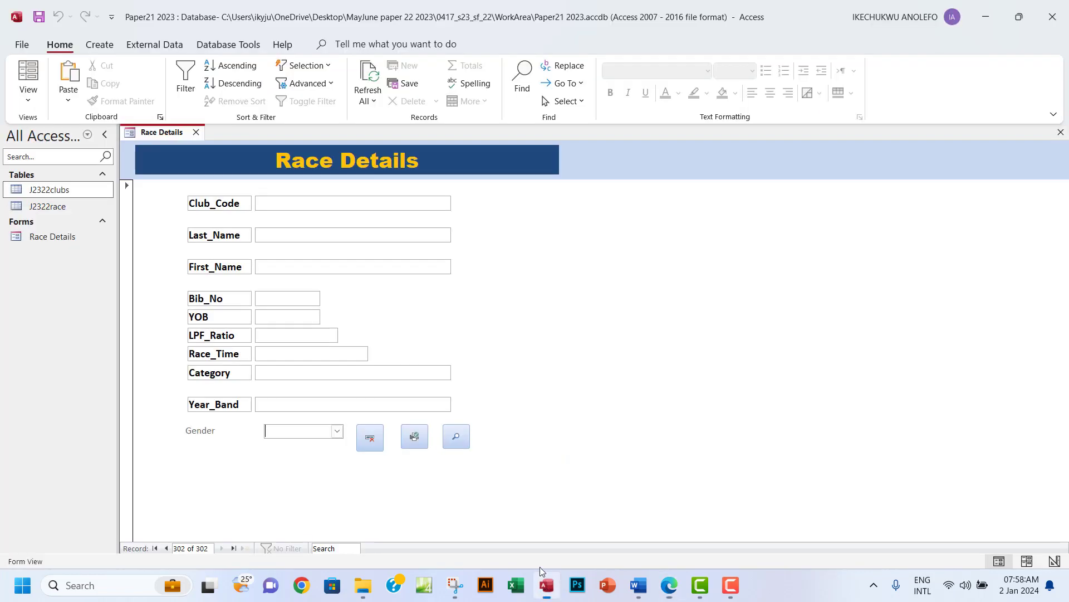
pyautogui.click(301, 205)
pyautogui.hotkey('ctrl', 'v')
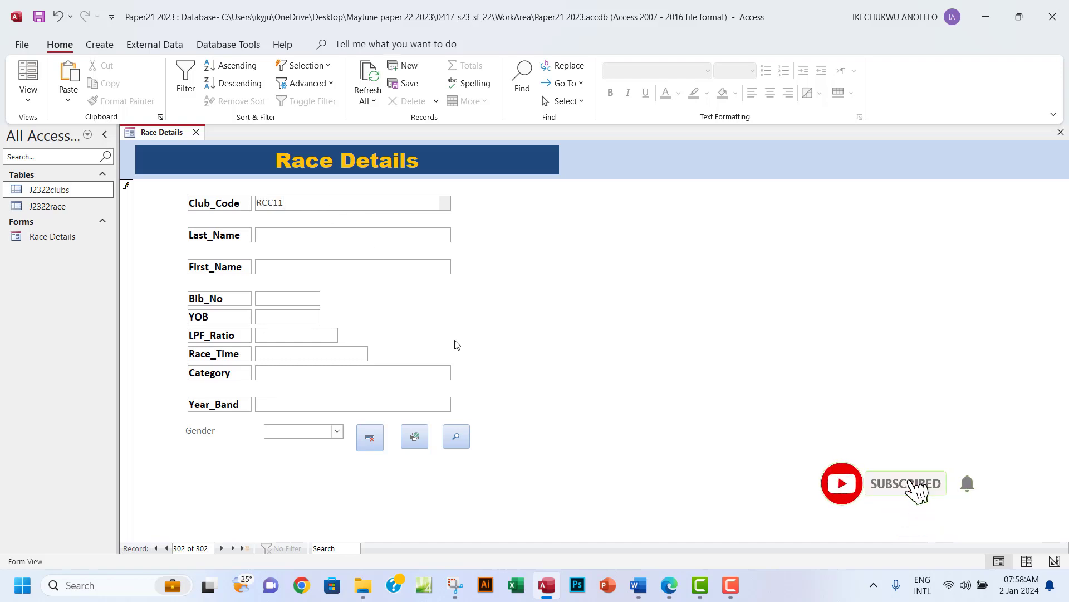
pyautogui.click(667, 591)
pyautogui.click(667, 591)
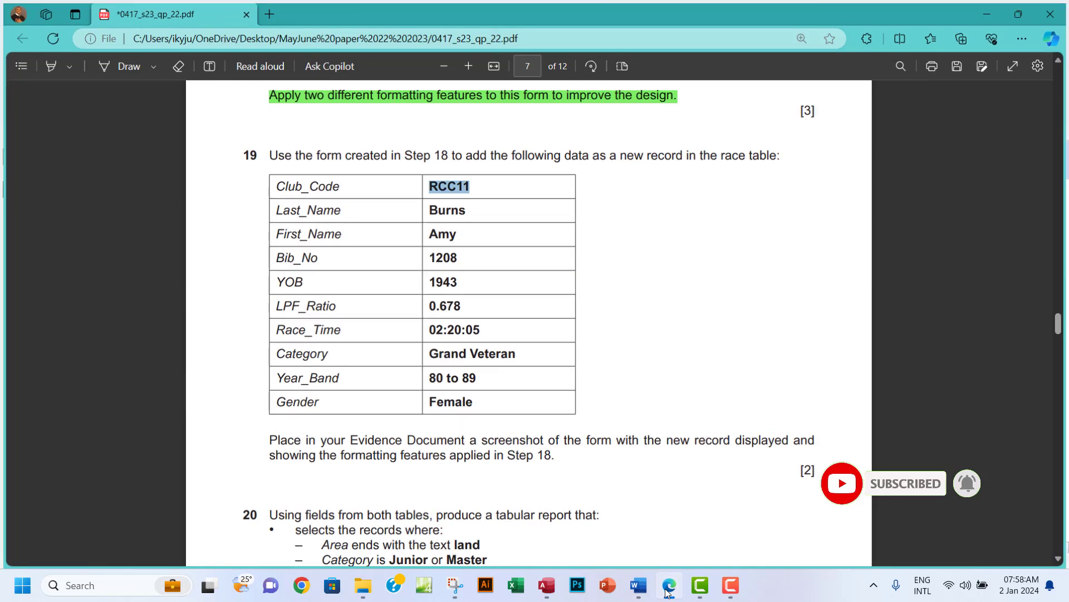
pyautogui.click(298, 240)
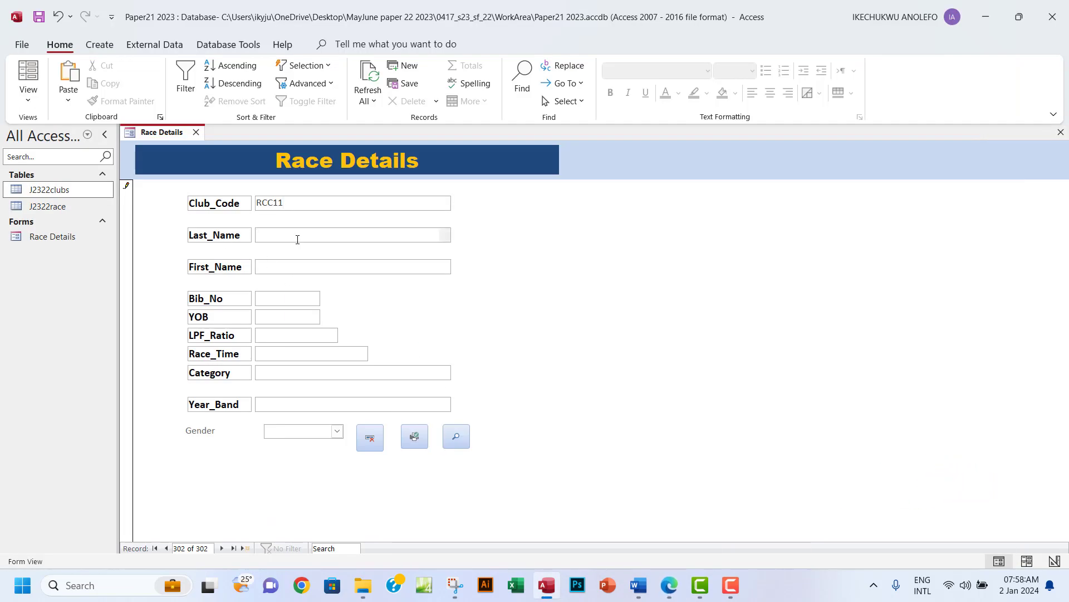
pyautogui.click(305, 266)
# Enter 1208 as the Bib_No.
pyautogui.click(670, 590)
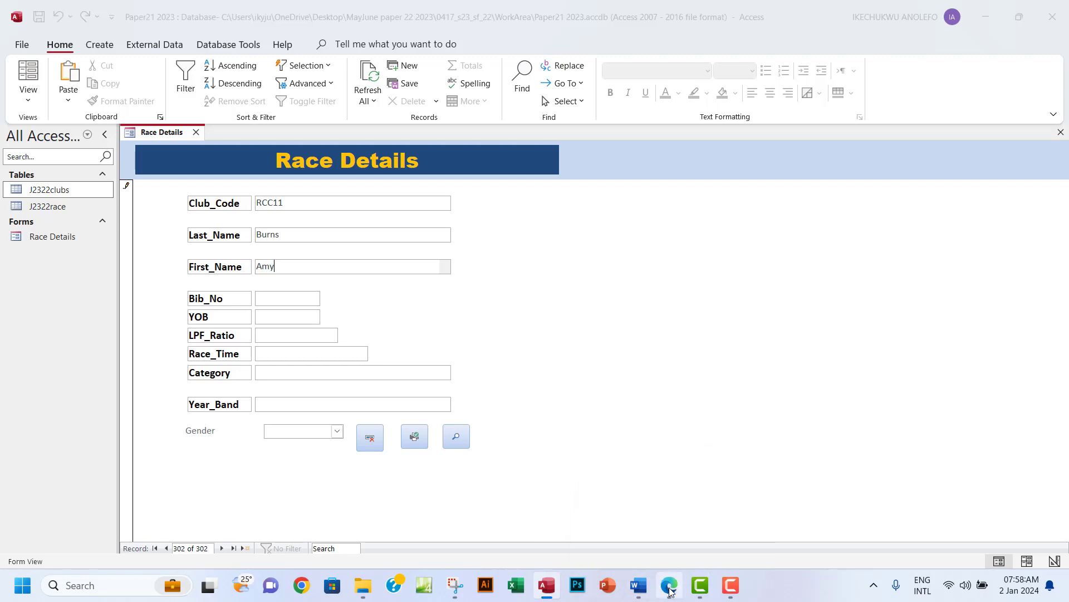
pyautogui.click(670, 591)
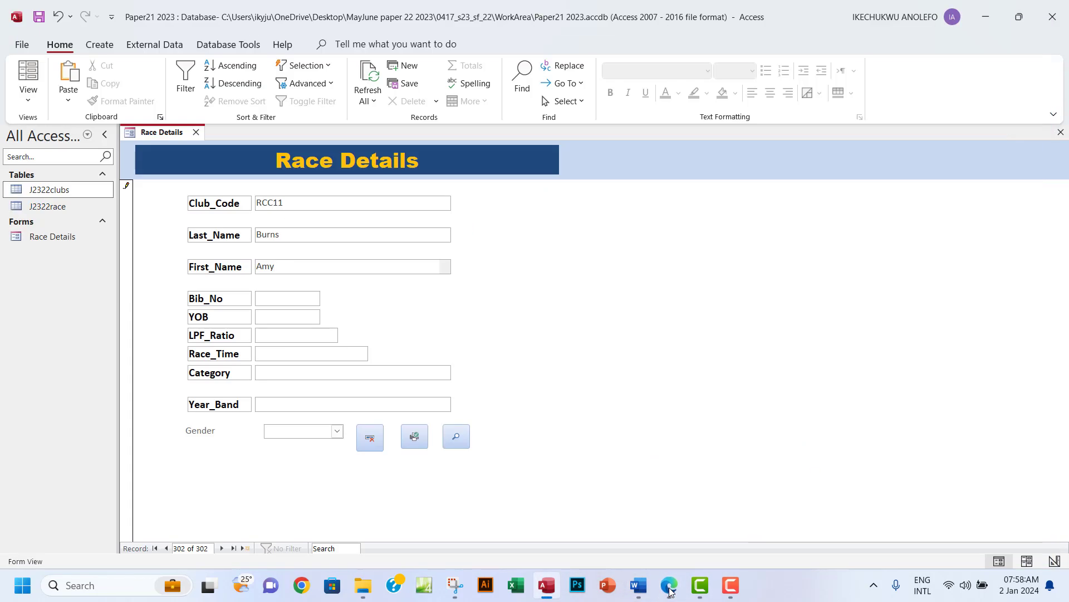
pyautogui.click(669, 591)
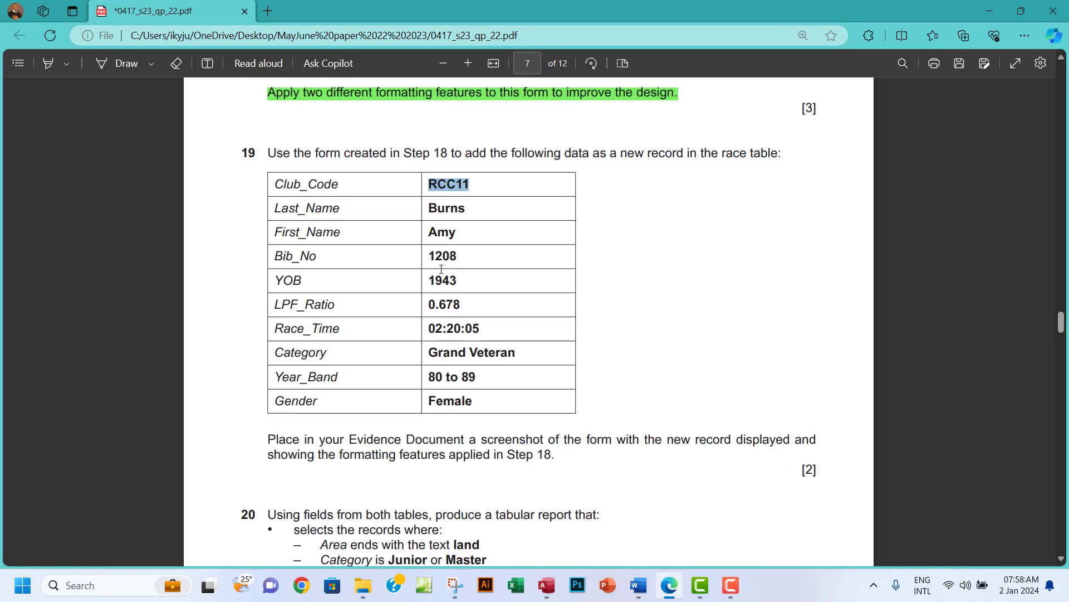
pyautogui.moveTo(430, 257); pyautogui.dragTo(456, 255)
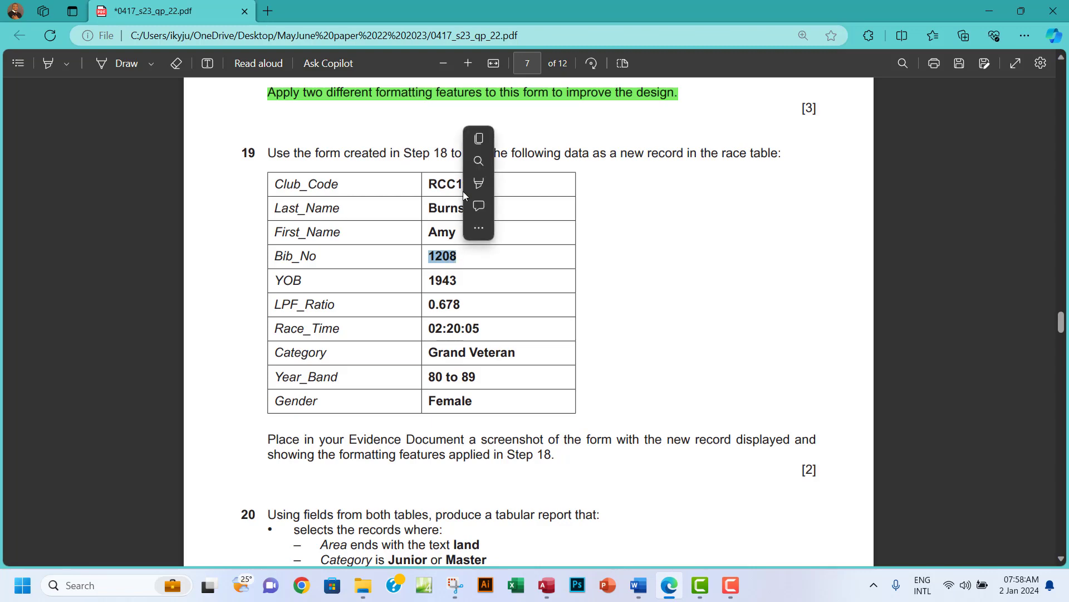
pyautogui.click(478, 142)
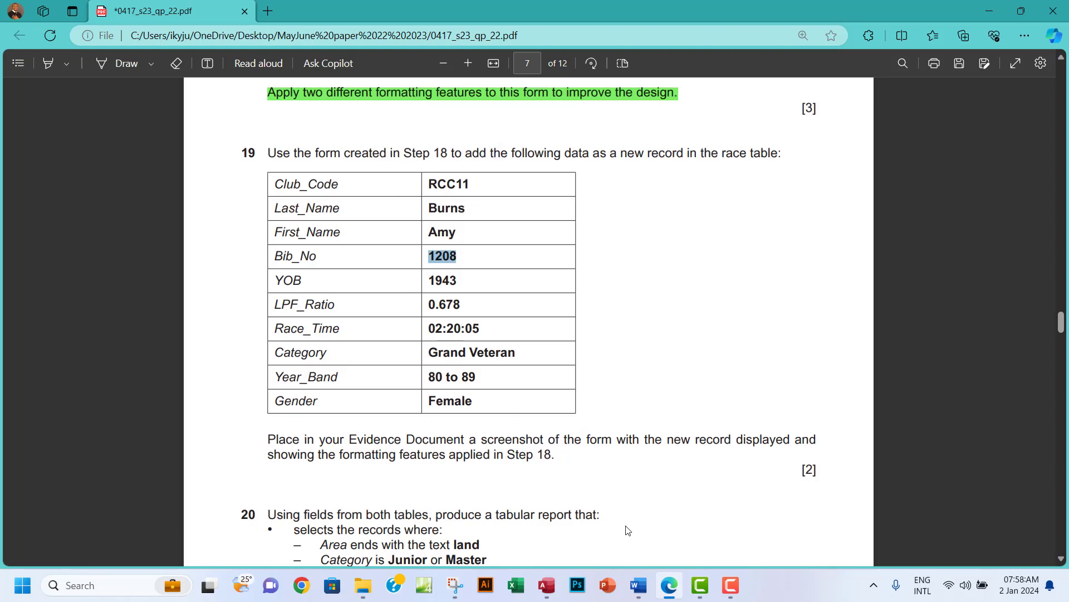
pyautogui.moveTo(562, 573)
pyautogui.click(535, 554)
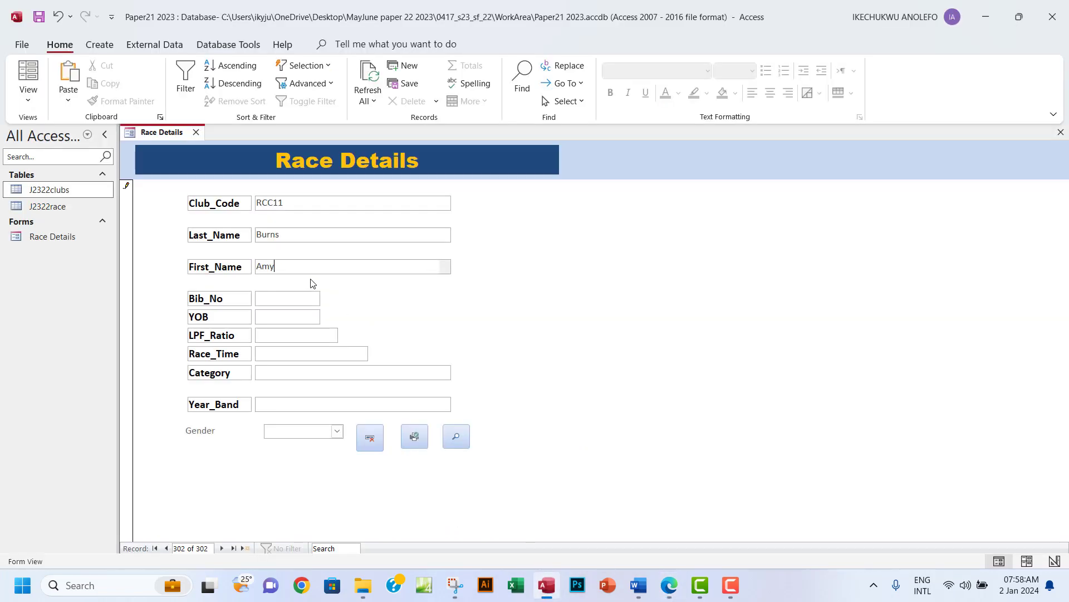
pyautogui.click(272, 297)
pyautogui.write('1208')
# Enter 1943 as the YOB.
pyautogui.click(670, 584)
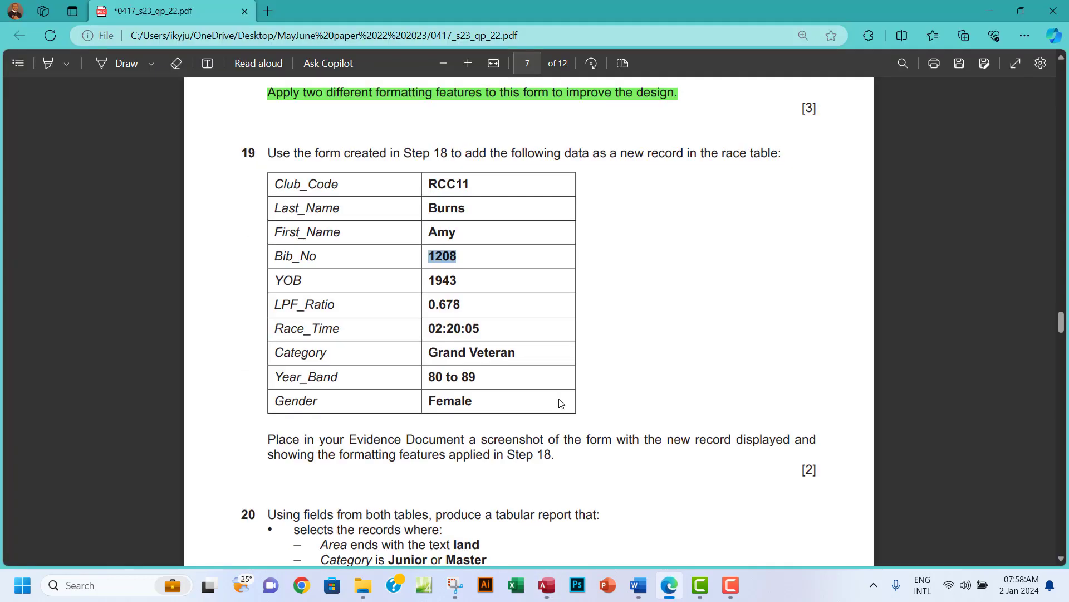
pyautogui.moveTo(430, 280); pyautogui.dragTo(455, 280)
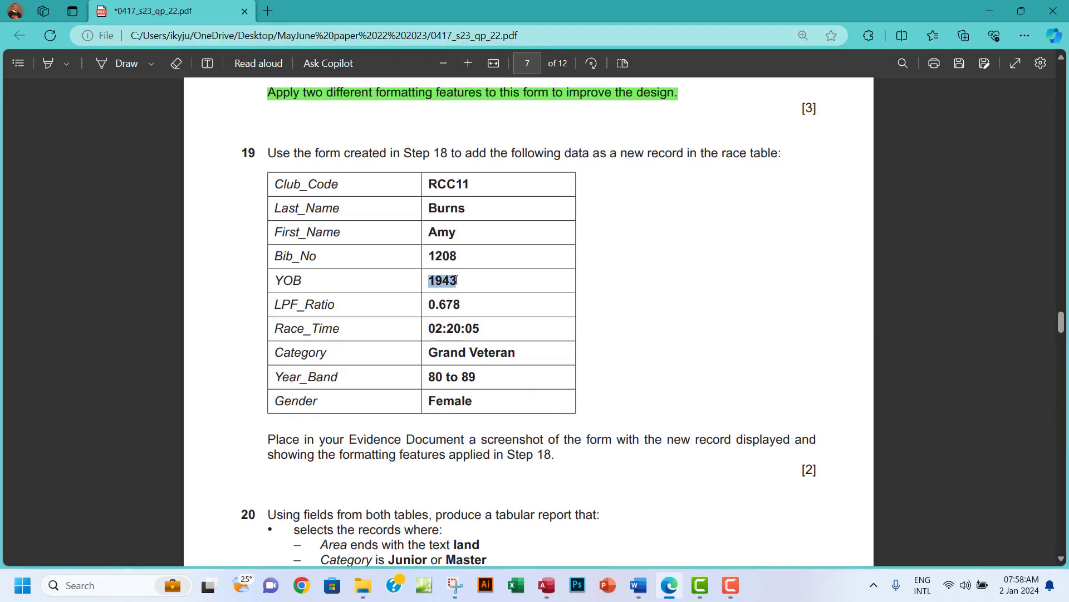
pyautogui.click(480, 166)
pyautogui.click(639, 585)
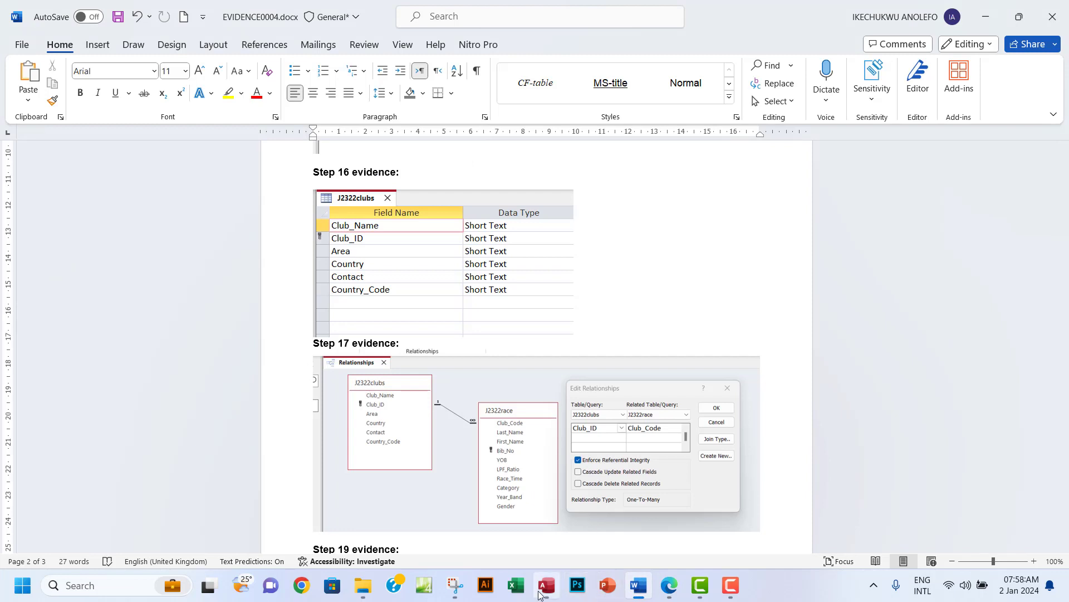
pyautogui.click(545, 585)
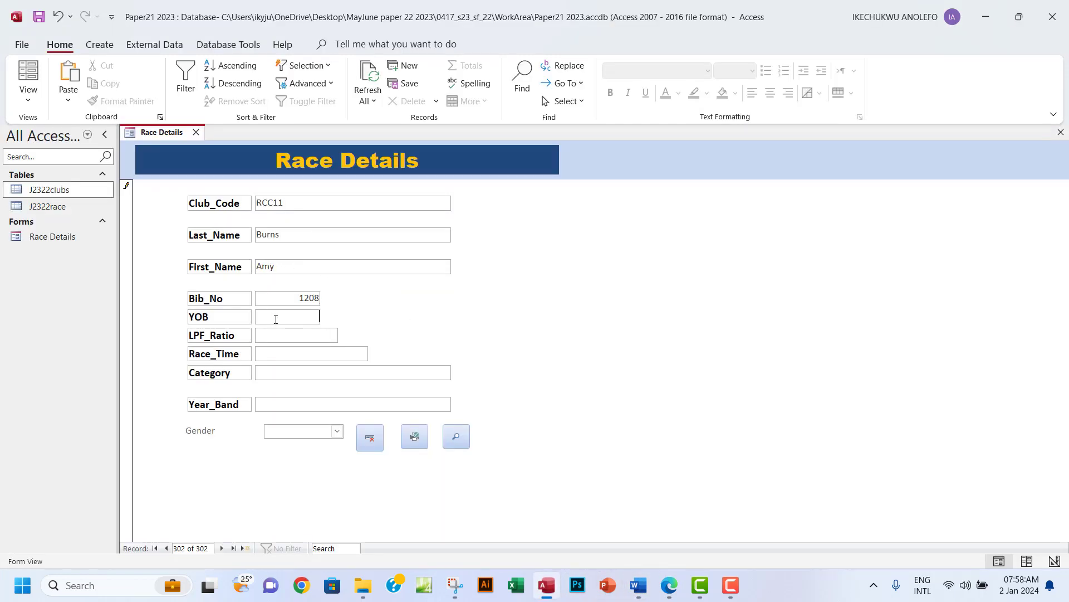
pyautogui.write('1943')
# Fill in LPF_Ratio 0.678 and Race_Time 02:20:05 from the exam paper.
pyautogui.click(669, 585)
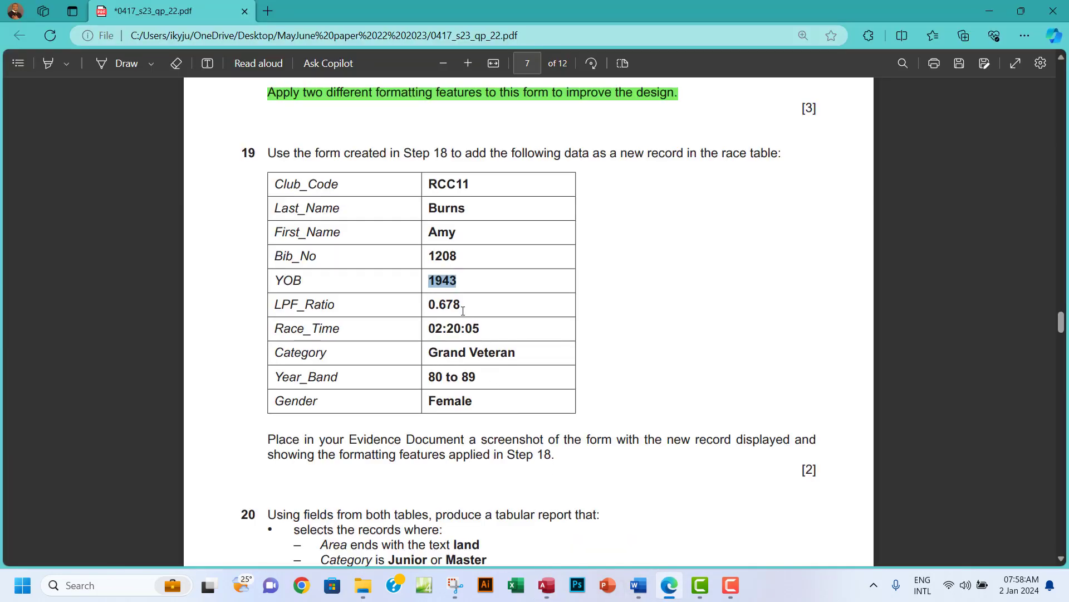
pyautogui.moveTo(459, 306); pyautogui.dragTo(424, 308)
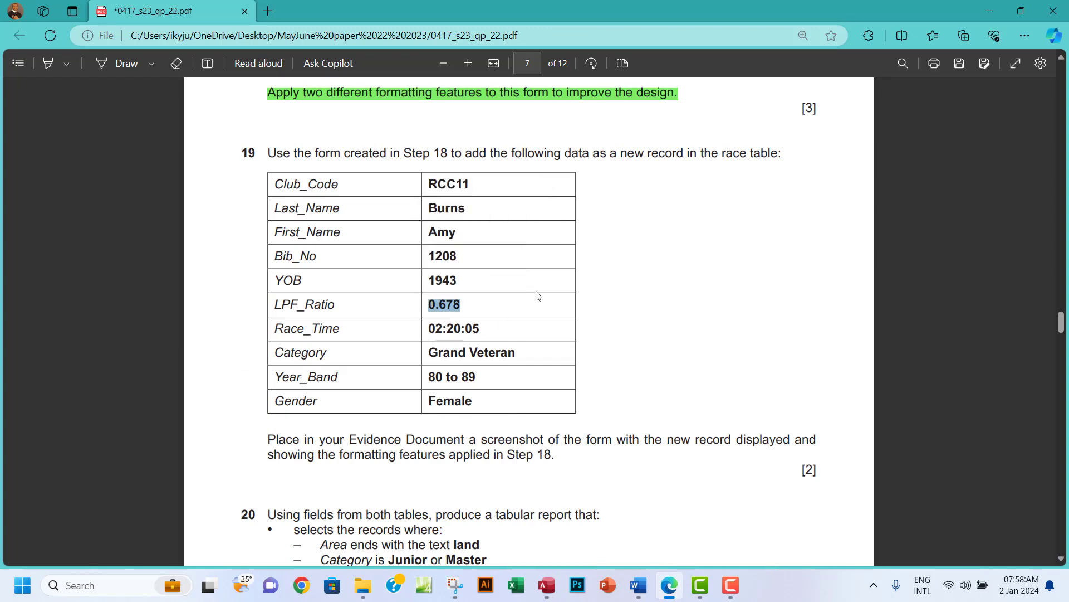
pyautogui.click(548, 591)
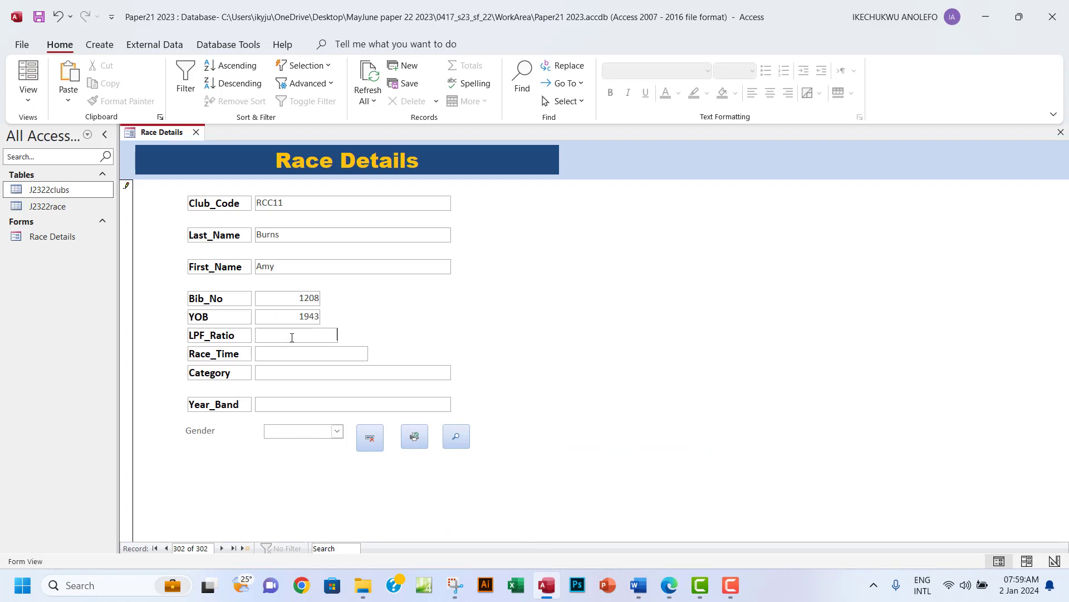
pyautogui.hotkey('ctrl', 'v')
pyautogui.click(670, 586)
pyautogui.moveTo(477, 327); pyautogui.dragTo(419, 328)
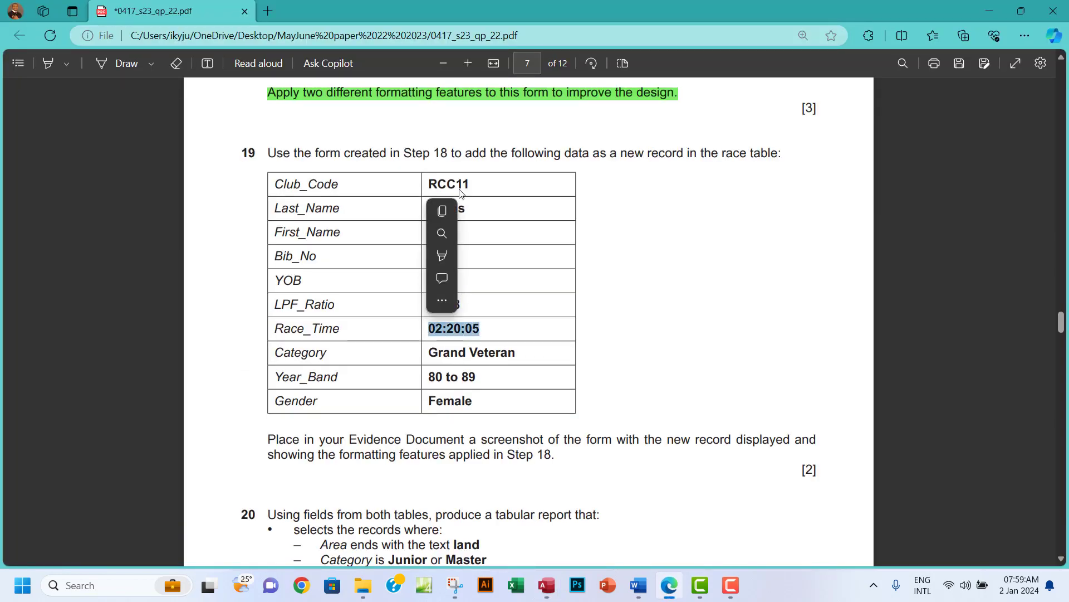
pyautogui.click(461, 210)
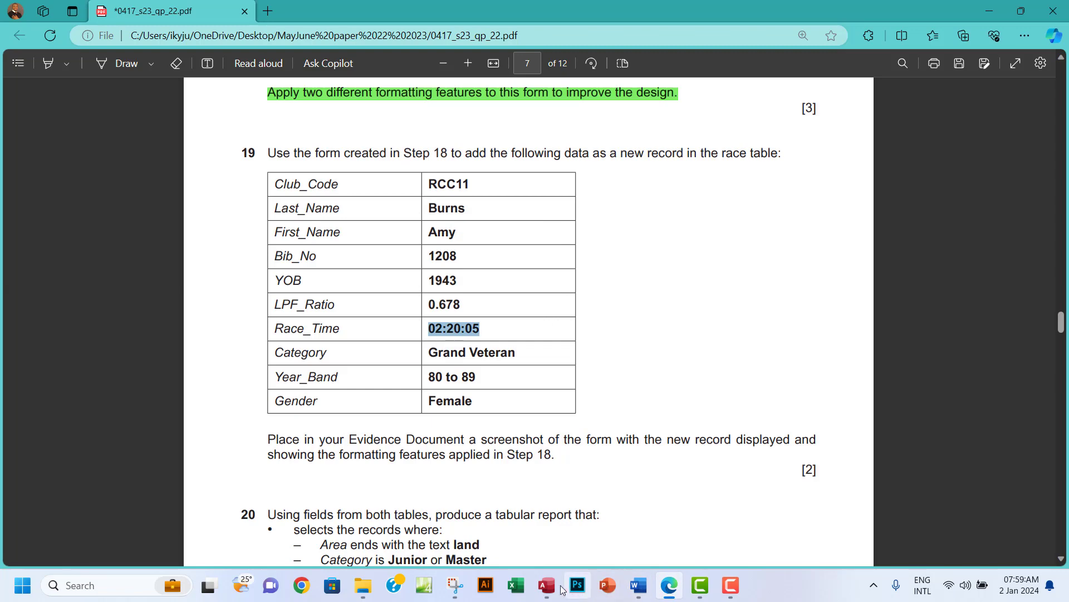
pyautogui.click(546, 585)
pyautogui.click(325, 353)
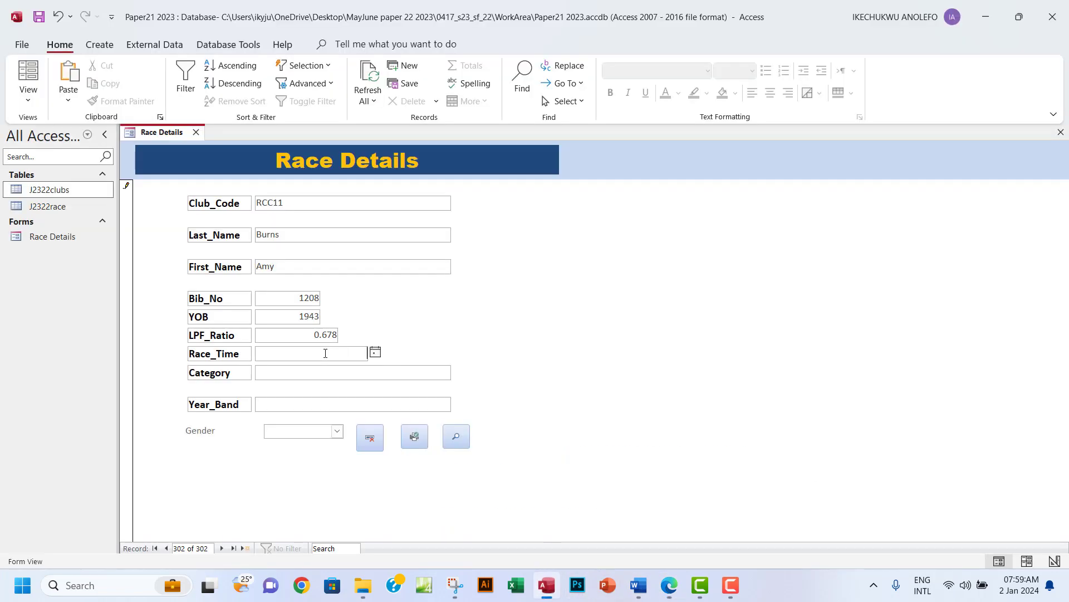
pyautogui.hotkey('ctrl', 'v')
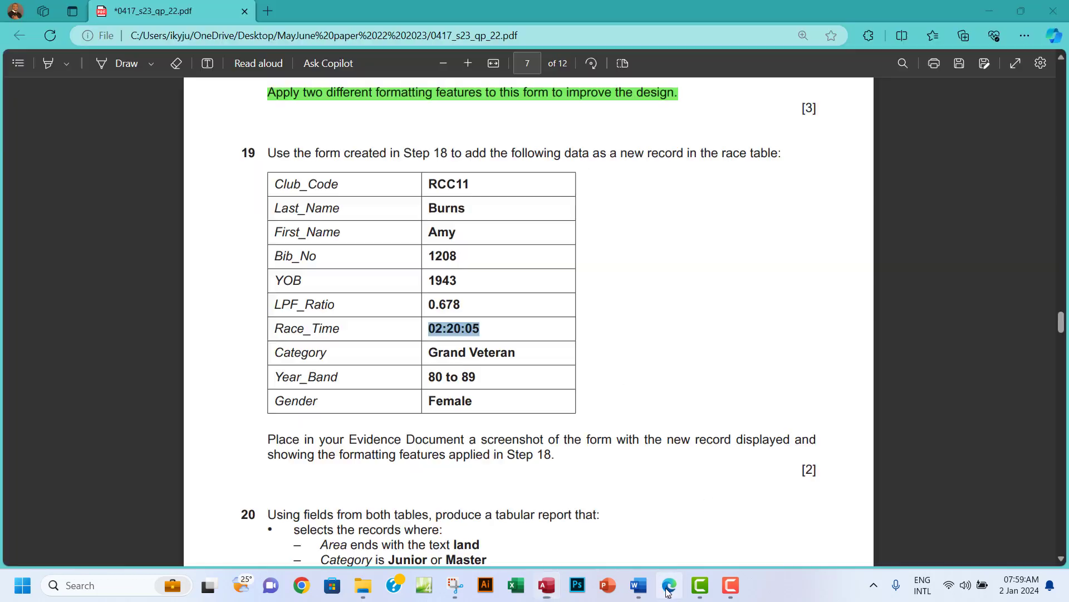
# Paste Category 'Grand Veteran' and Year_Band '80 to 89' into the form.
pyautogui.click(669, 585)
pyautogui.moveTo(429, 352); pyautogui.dragTo(511, 353)
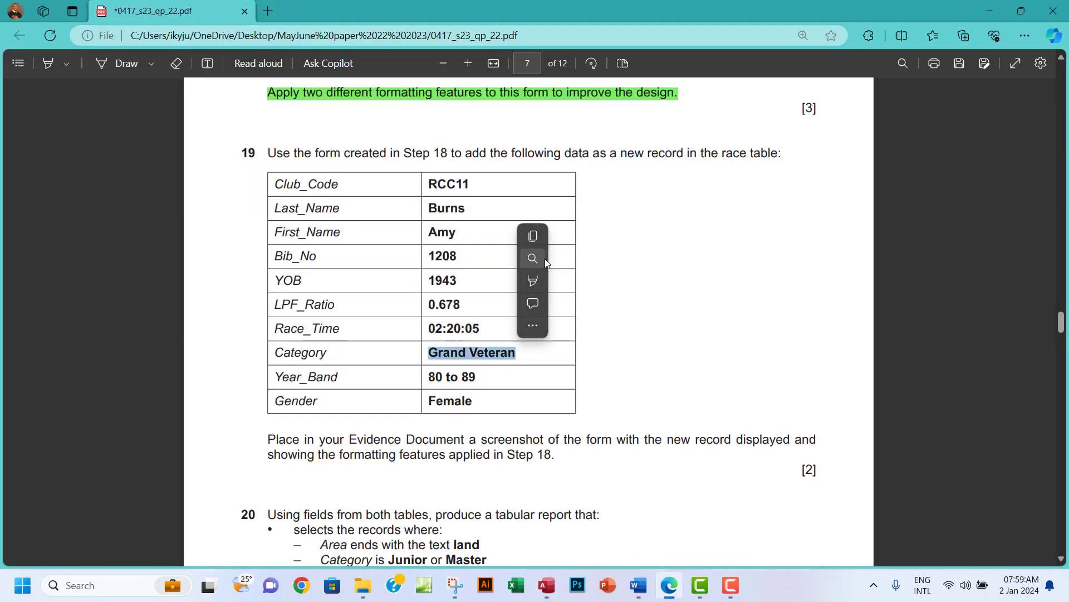
pyautogui.click(543, 239)
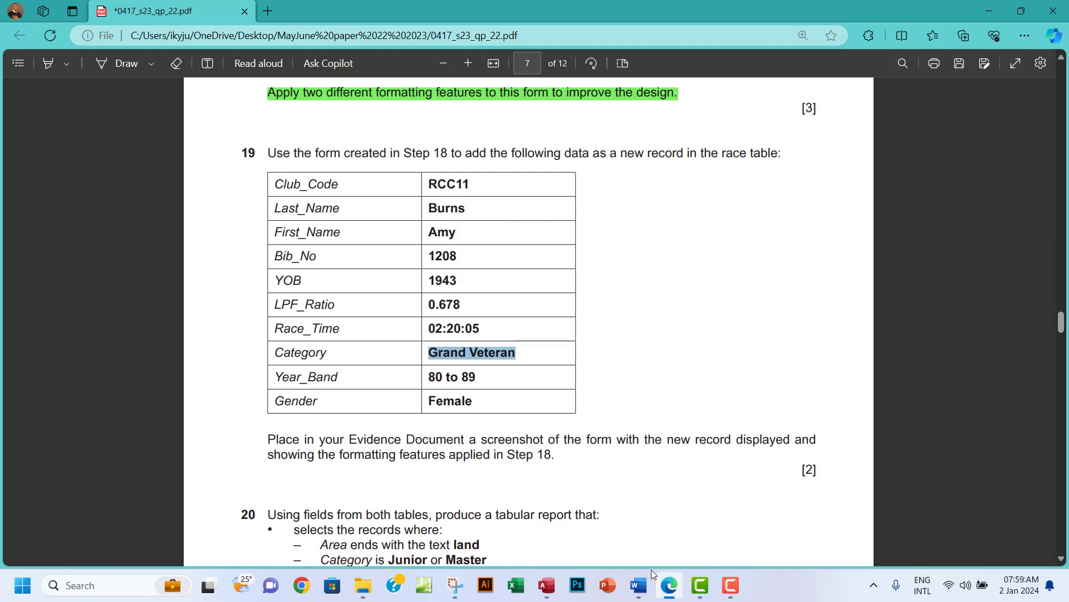
pyautogui.click(546, 585)
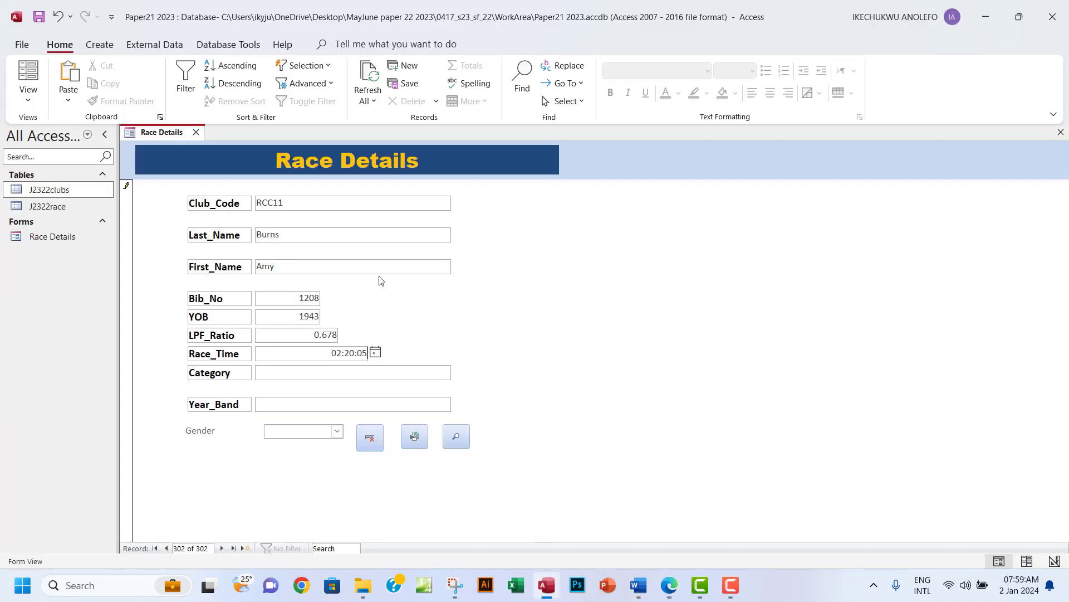
pyautogui.click(330, 371)
pyautogui.hotkey('ctrl', 'v')
pyautogui.click(670, 585)
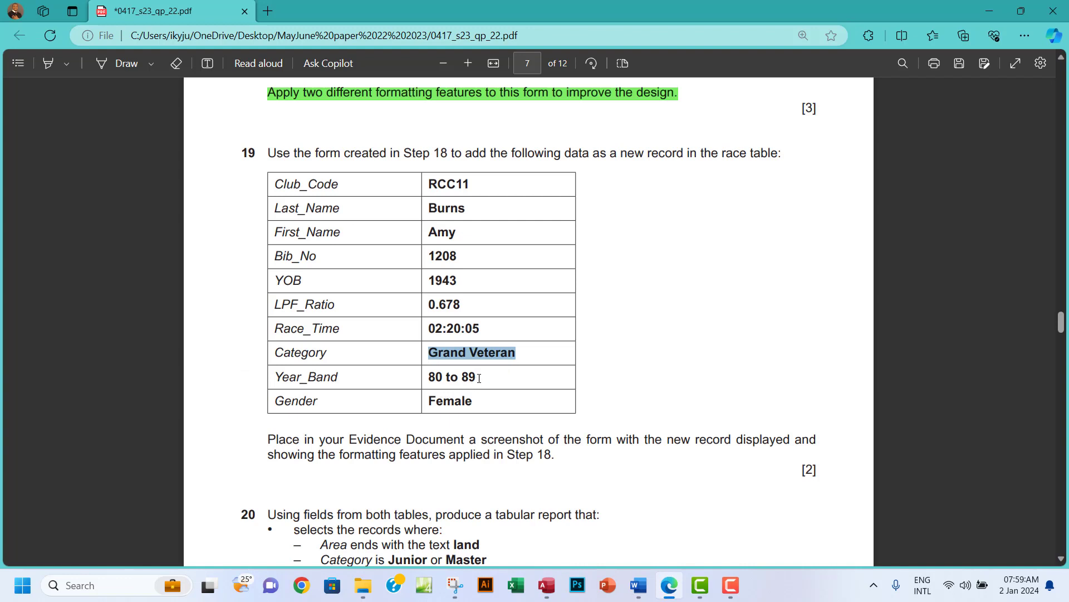
pyautogui.moveTo(477, 379)
pyautogui.mouseDown()
pyautogui.moveTo(429, 378)
pyautogui.moveTo(476, 378)
pyautogui.mouseUp()
pyautogui.click(502, 259)
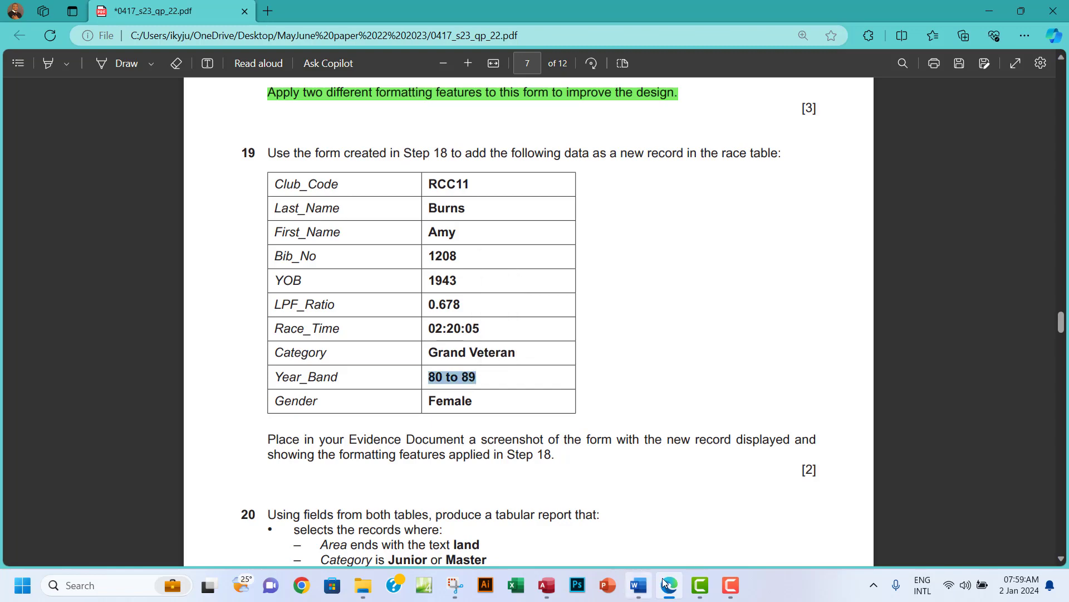
pyautogui.click(546, 585)
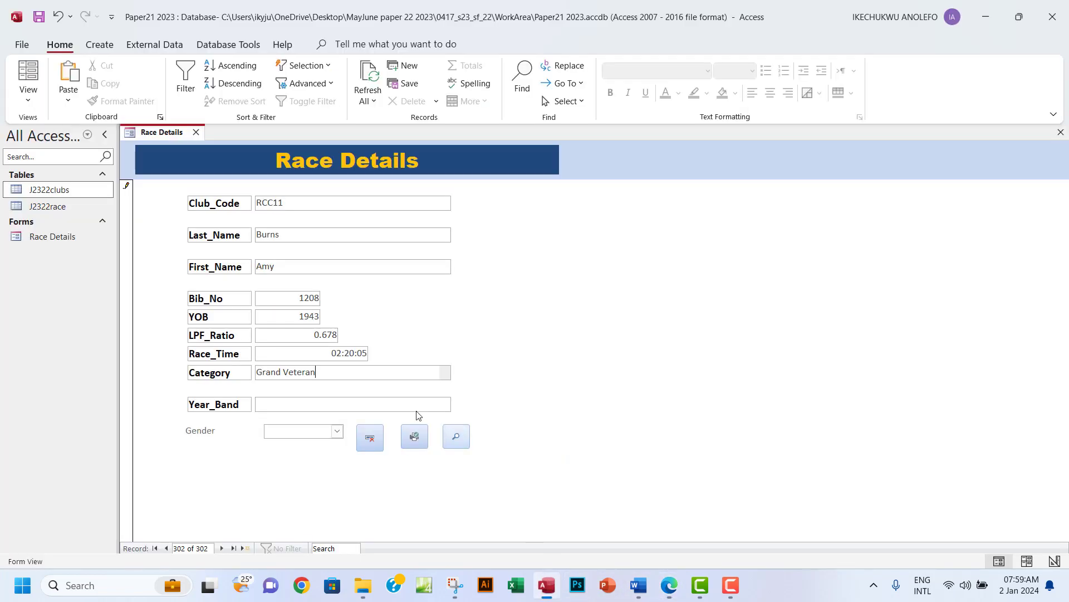
pyautogui.click(312, 403)
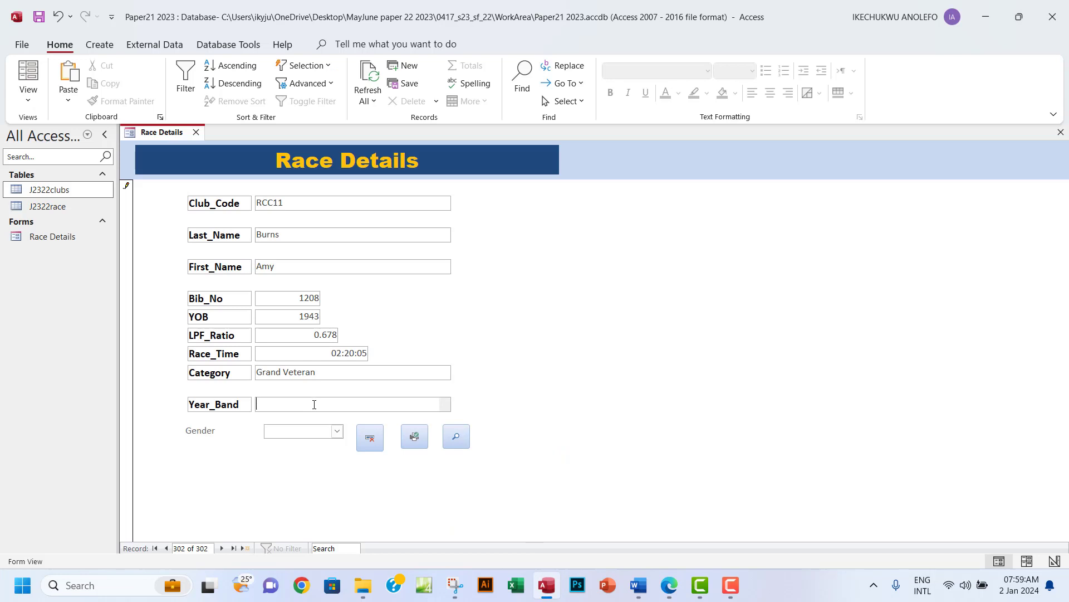
pyautogui.hotkey('ctrl', 'v')
# Set Gender to Female, double-check against question 19, and save the record.
pyautogui.click(669, 587)
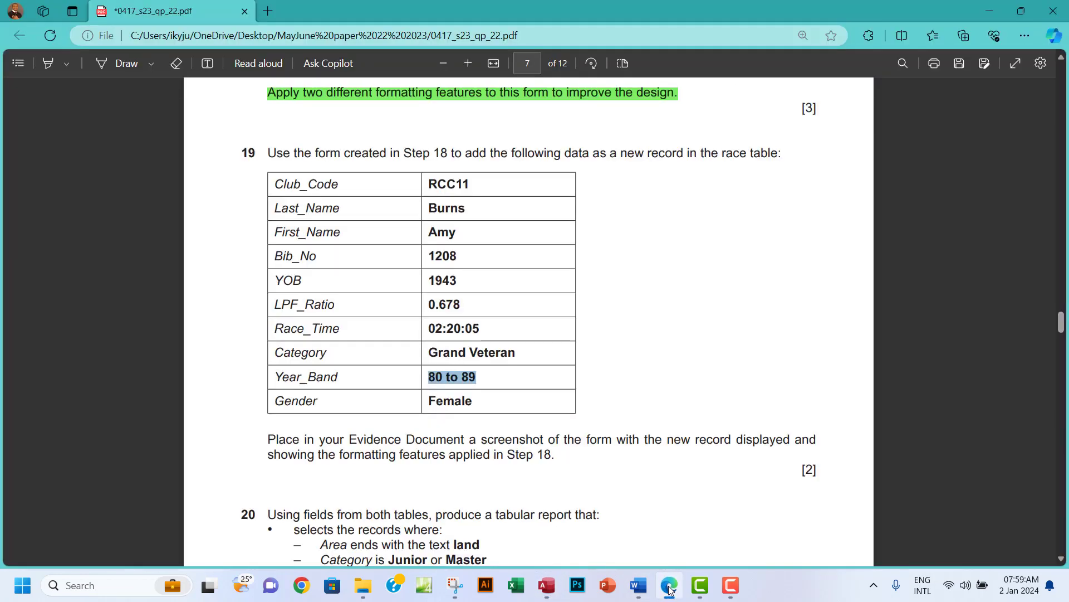
pyautogui.click(670, 590)
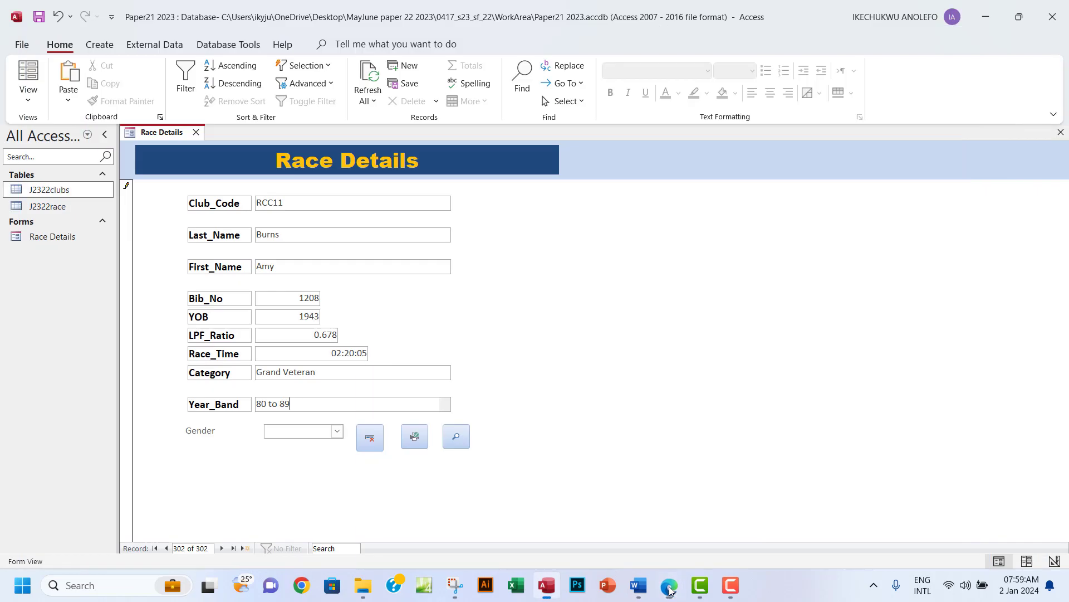
pyautogui.click(336, 431)
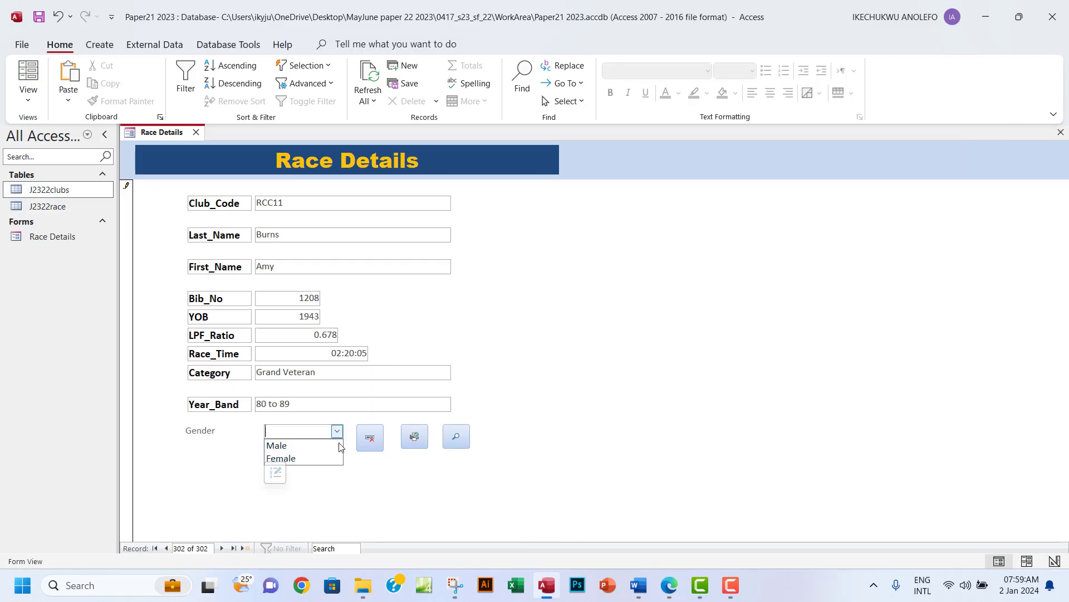
pyautogui.click(308, 457)
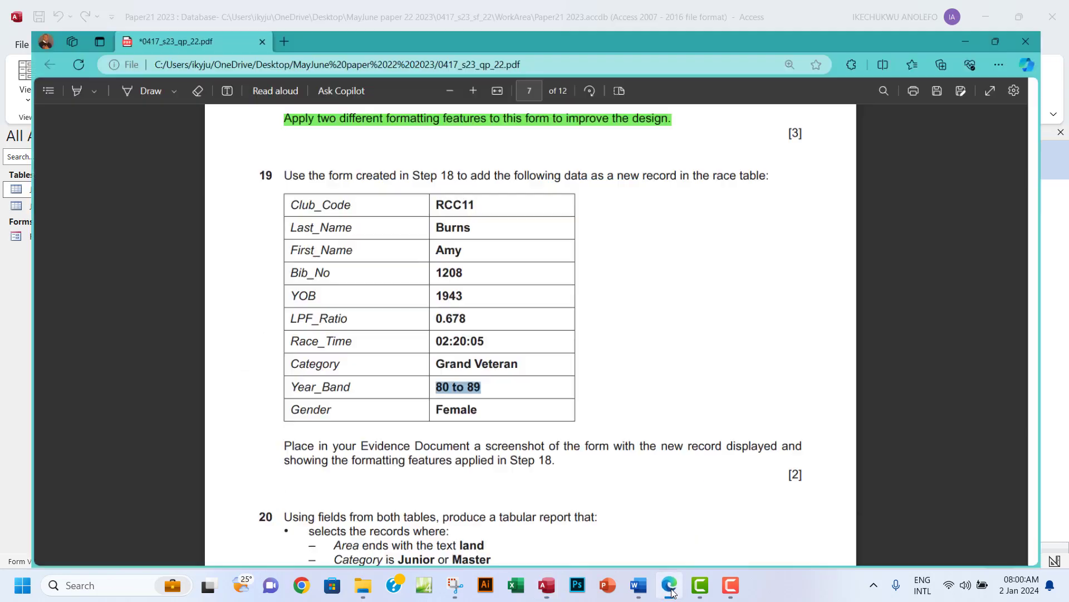
pyautogui.click(670, 589)
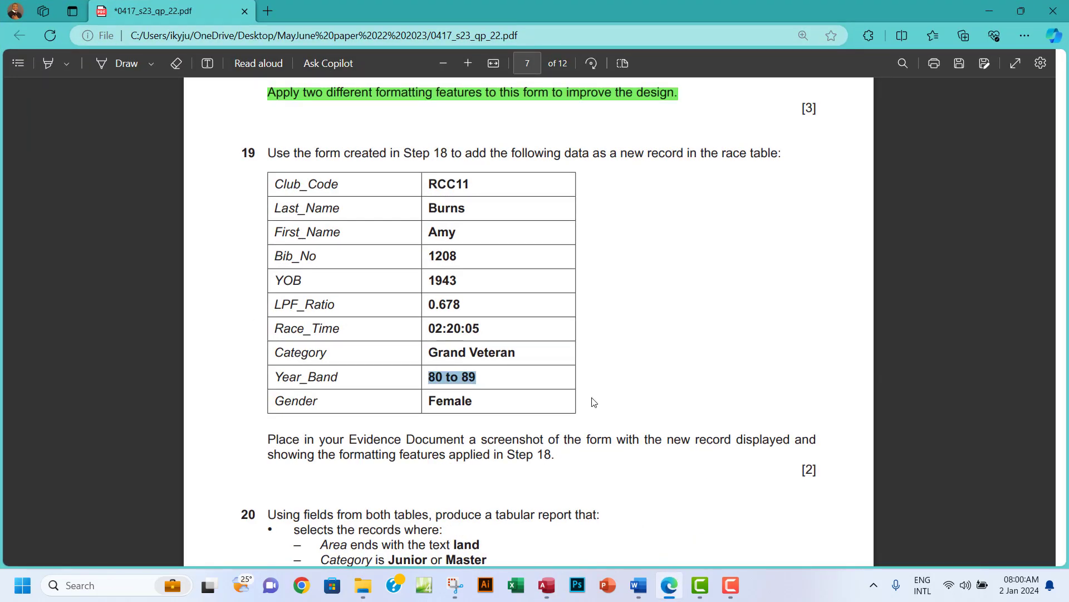
pyautogui.scroll(-2, 594, 402)
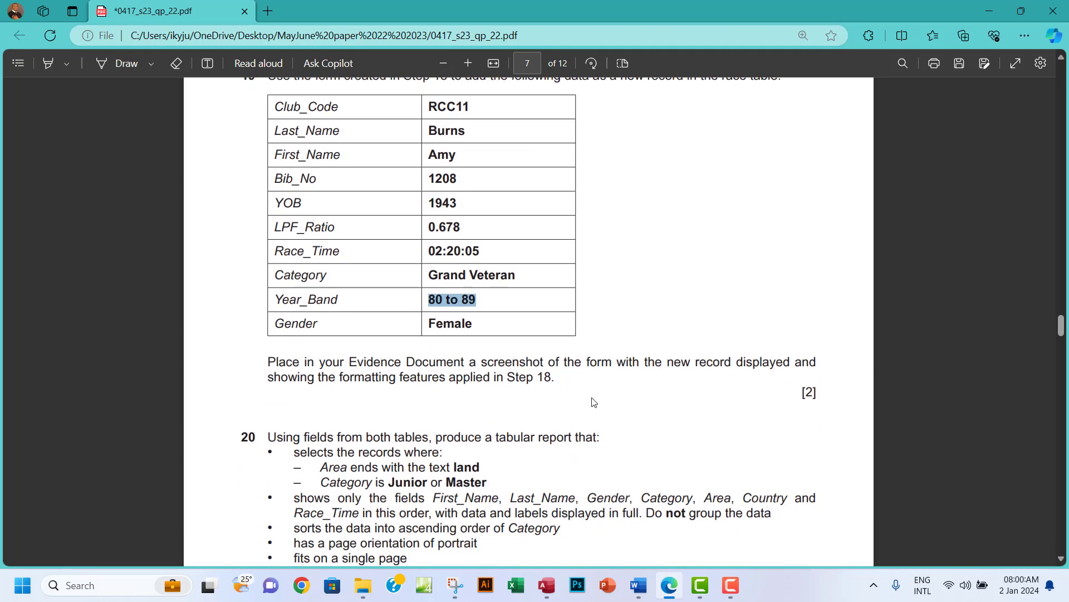
pyautogui.scroll(2, 593, 401)
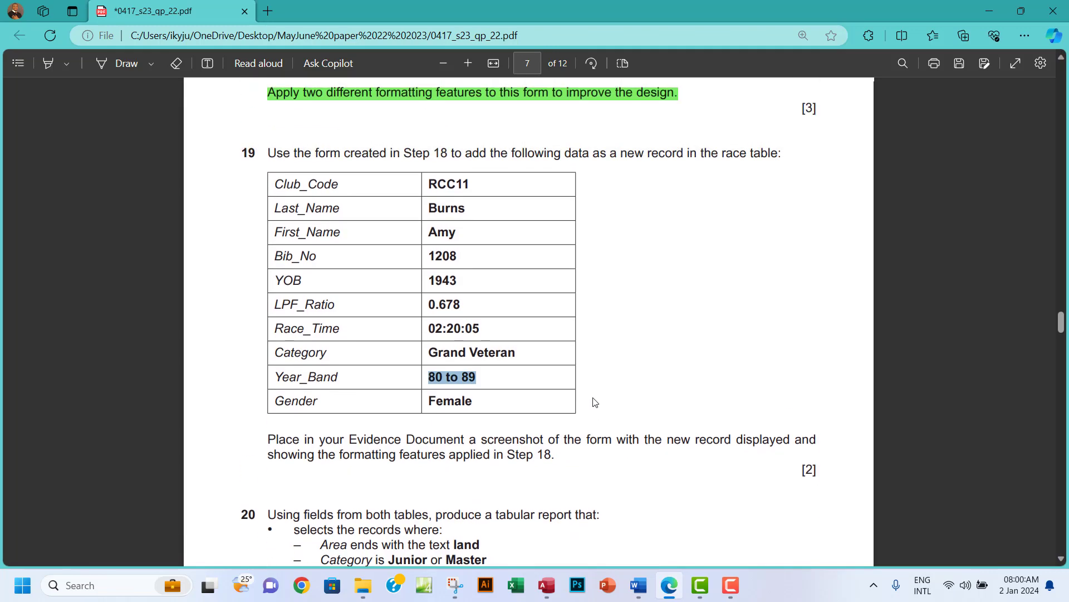
pyautogui.click(549, 582)
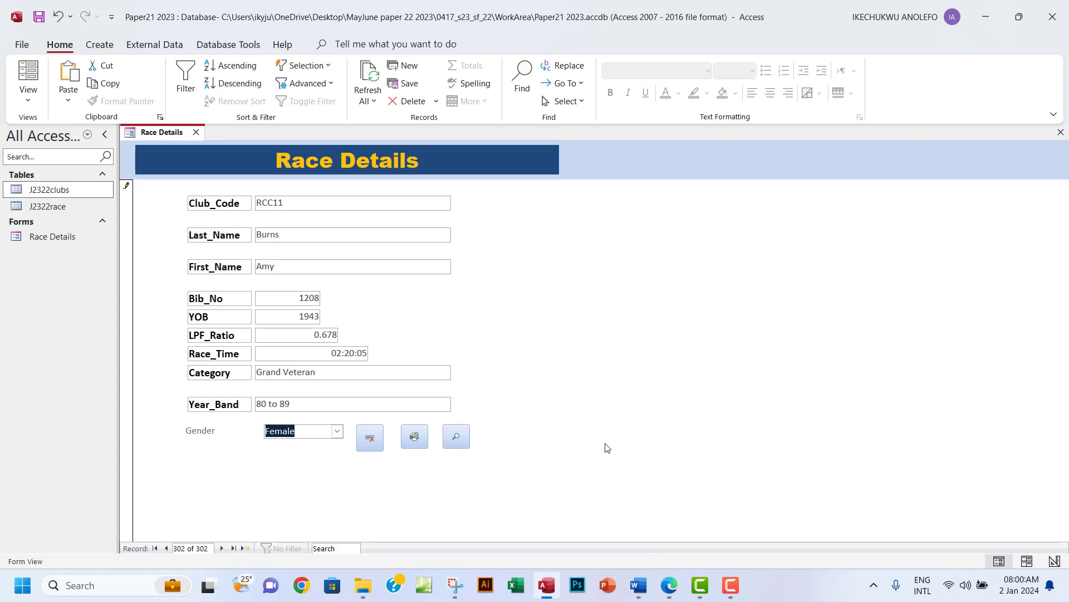
pyautogui.click(38, 18)
# Snip a rectangle around the Race Details form showing new record 302 (RCC11).
pyautogui.click(669, 589)
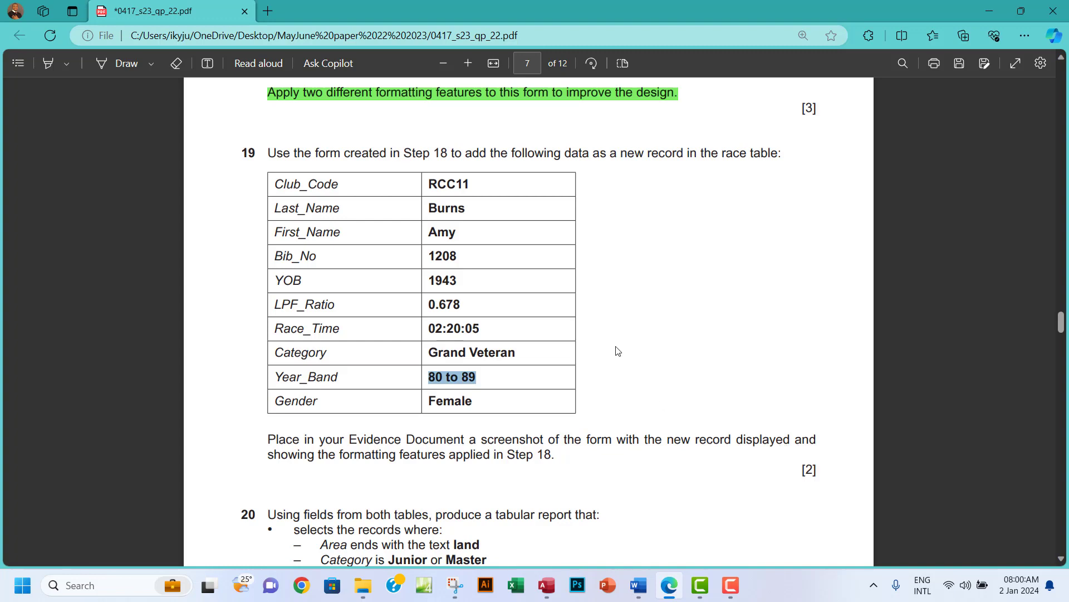
pyautogui.moveTo(546, 589)
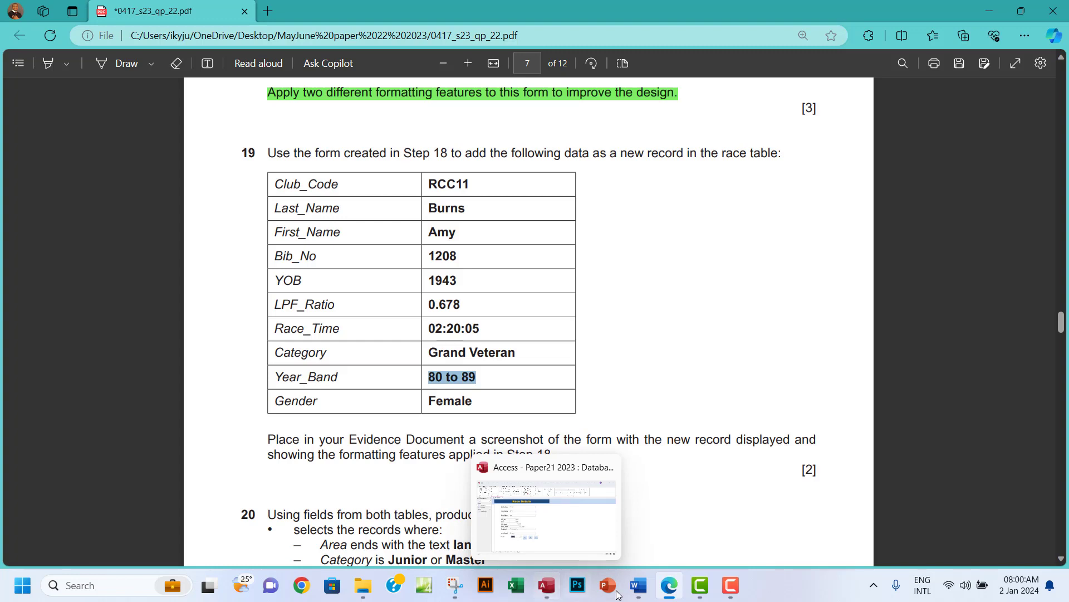
pyautogui.click(546, 592)
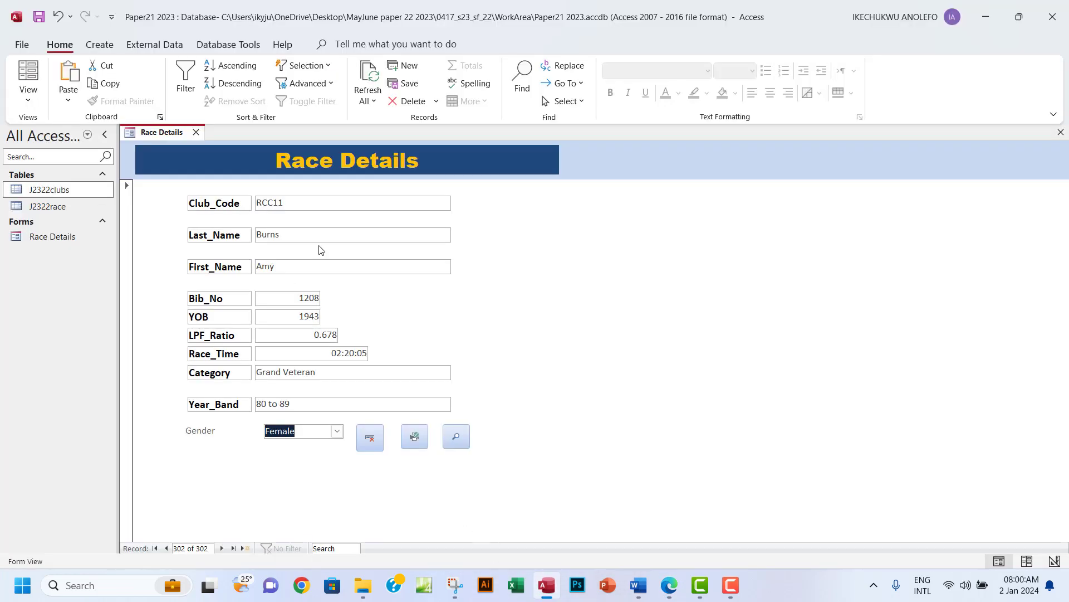
pyautogui.click(455, 585)
pyautogui.hotkey('ctrl', 'n')
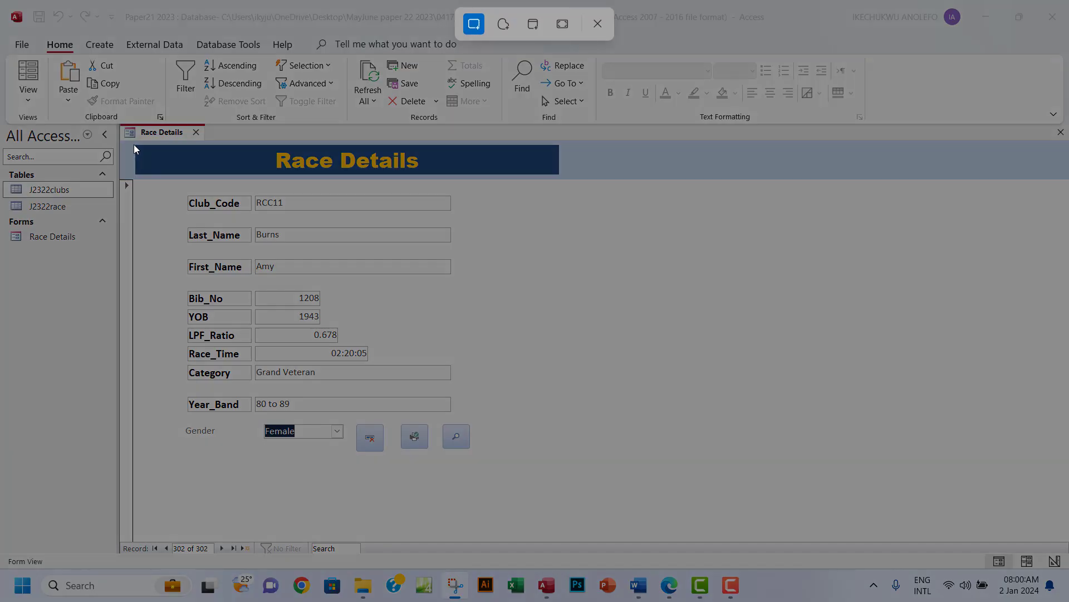
pyautogui.moveTo(120, 117); pyautogui.dragTo(533, 477)
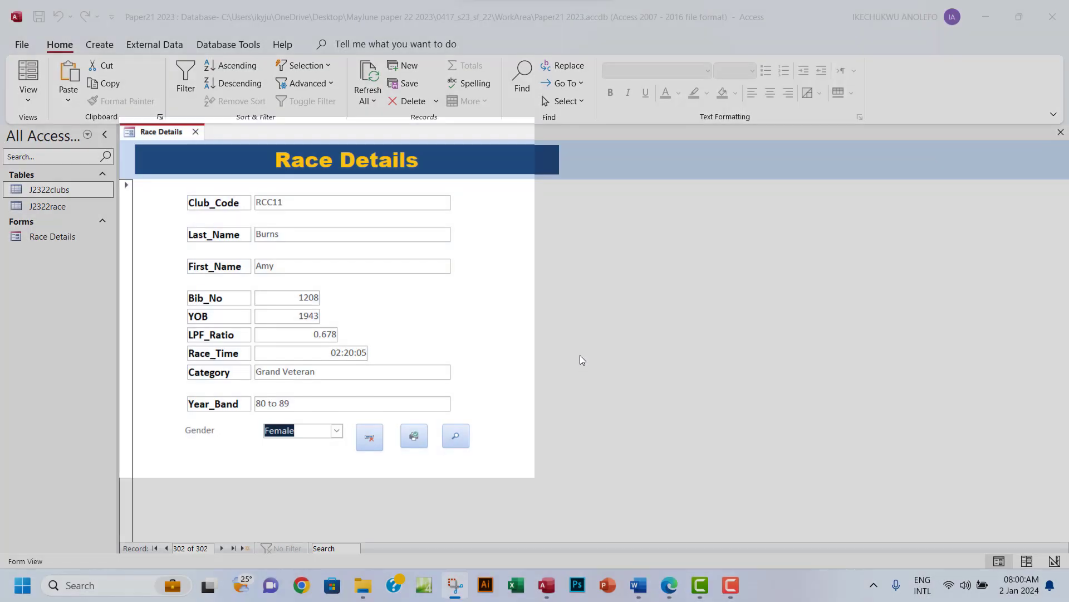
pyautogui.click(452, 591)
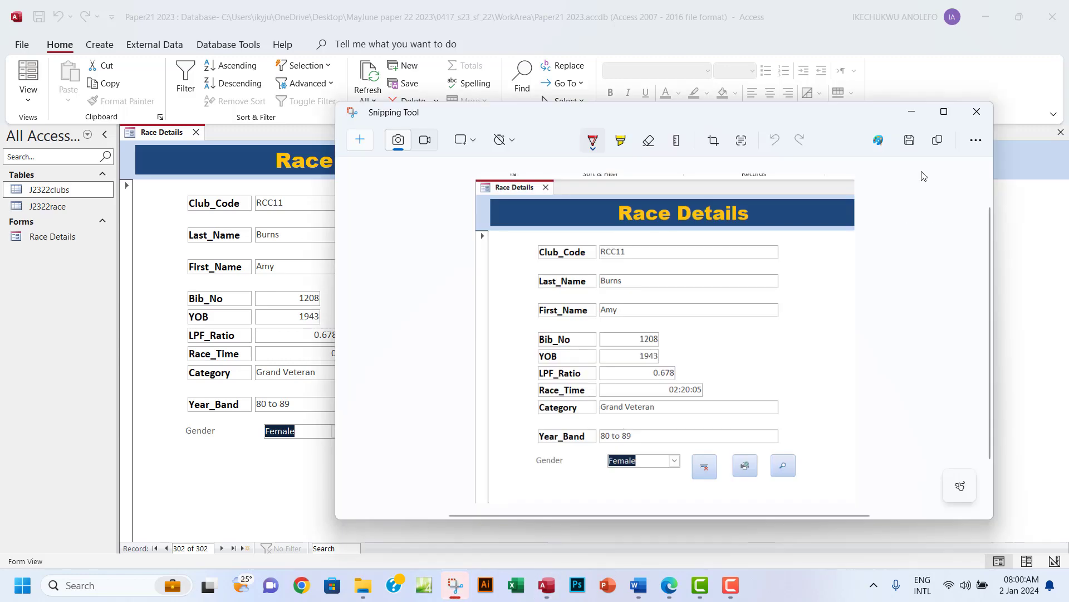
# Switch across to the exam PDF window from the taskbar.
pyautogui.click(670, 594)
pyautogui.click(670, 594)
pyautogui.click(670, 594)
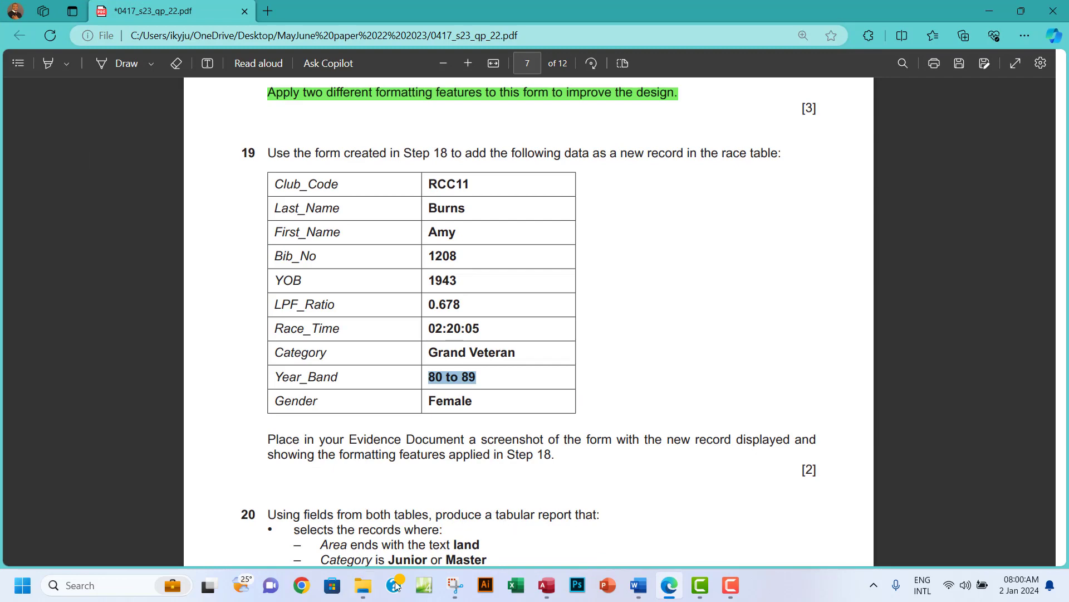
# Paste the form screenshot under Step 19 evidence in EVIDENCE0004.docx, undoing the prior change first.
pyautogui.click(639, 586)
pyautogui.scroll(-3, 442, 369)
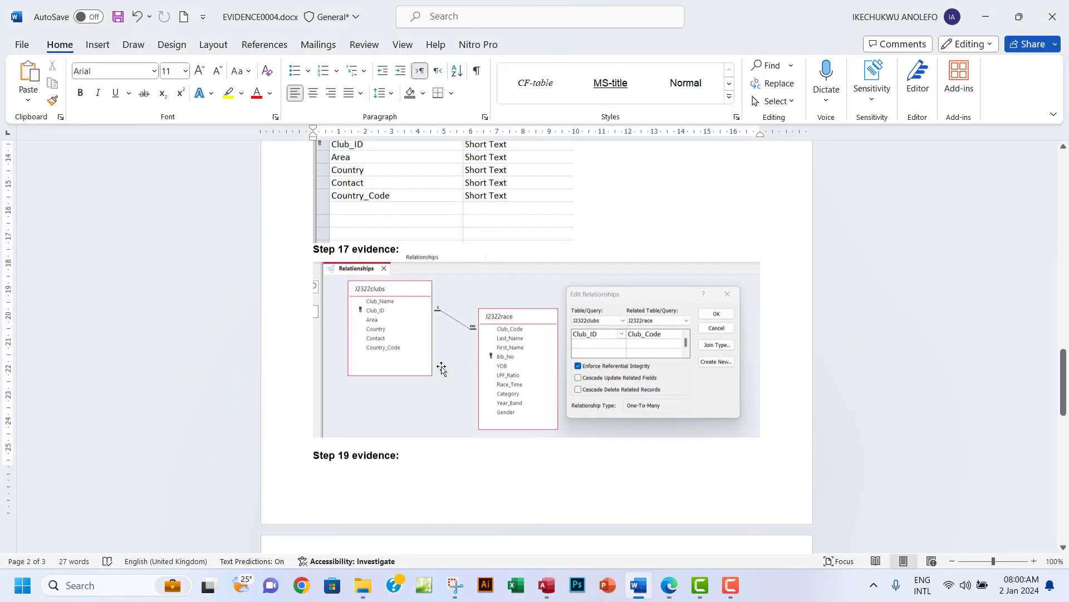
pyautogui.scroll(-2, 442, 369)
pyautogui.click(339, 384)
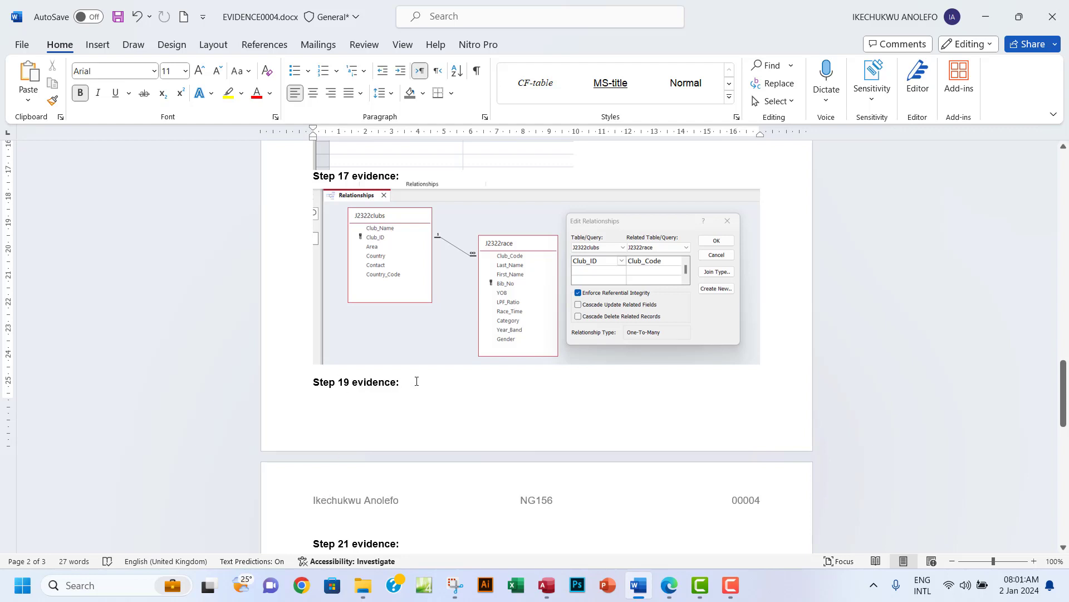
pyautogui.hotkey('ctrl', 'z')
pyautogui.hotkey('ctrl', 'v')
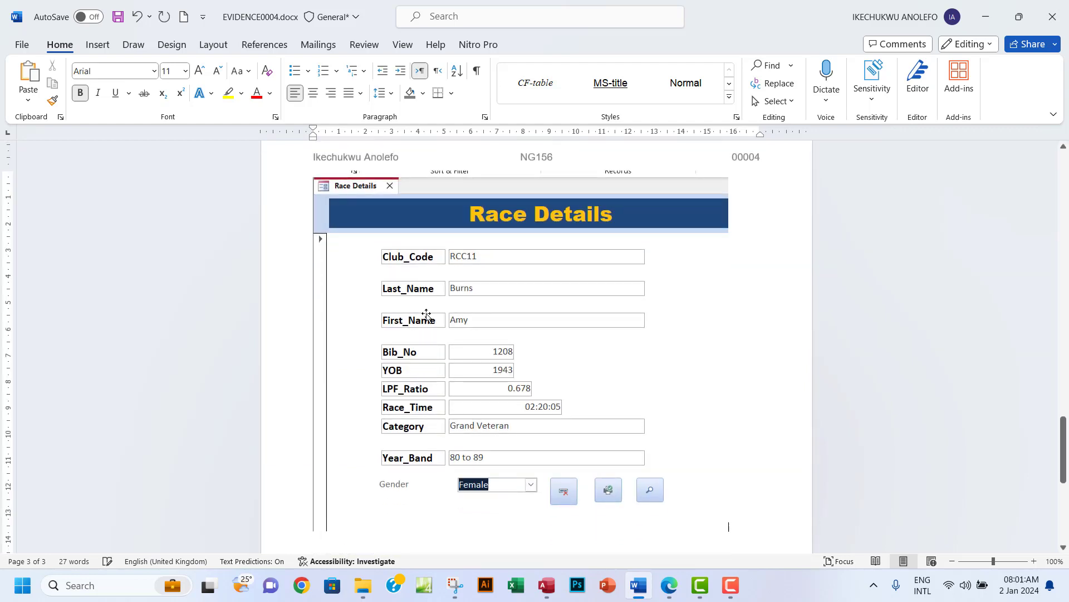
# Insert a page break before the Step 19 evidence heading, then review question 19 in the PDF.
pyautogui.scroll(5, 418, 340)
pyautogui.click(311, 240)
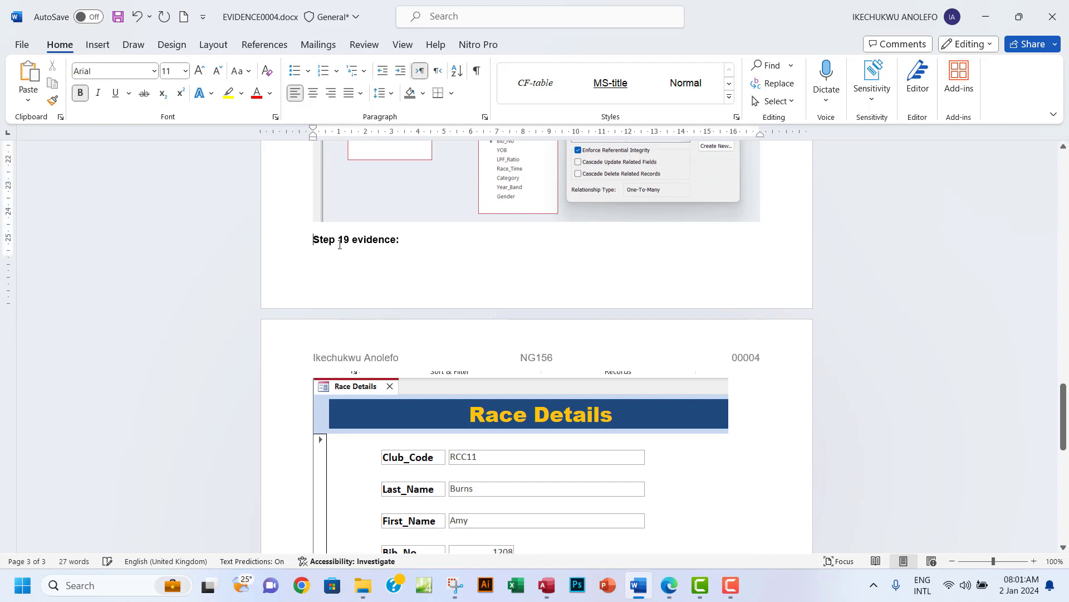
pyautogui.hotkey('ctrl', 'Return')
pyautogui.scroll(-5, 392, 270)
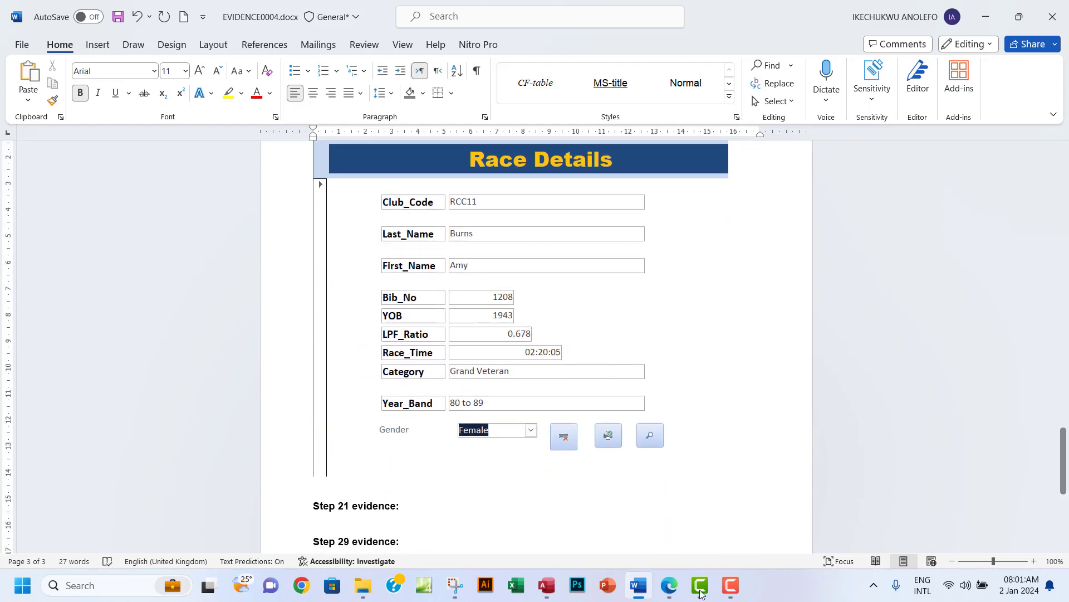
pyautogui.click(669, 585)
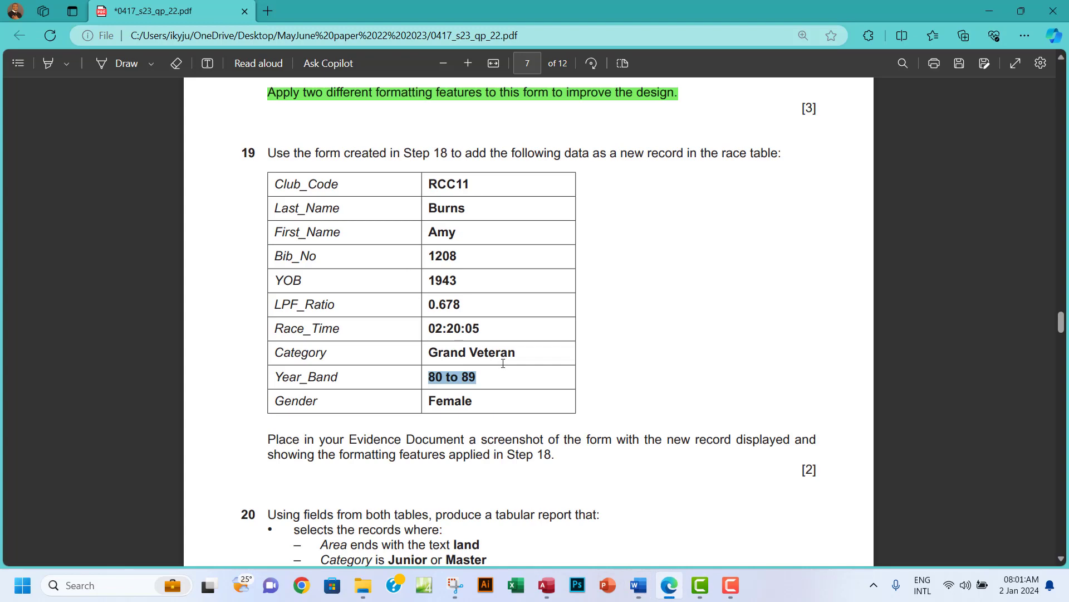
pyautogui.scroll(-1, 503, 363)
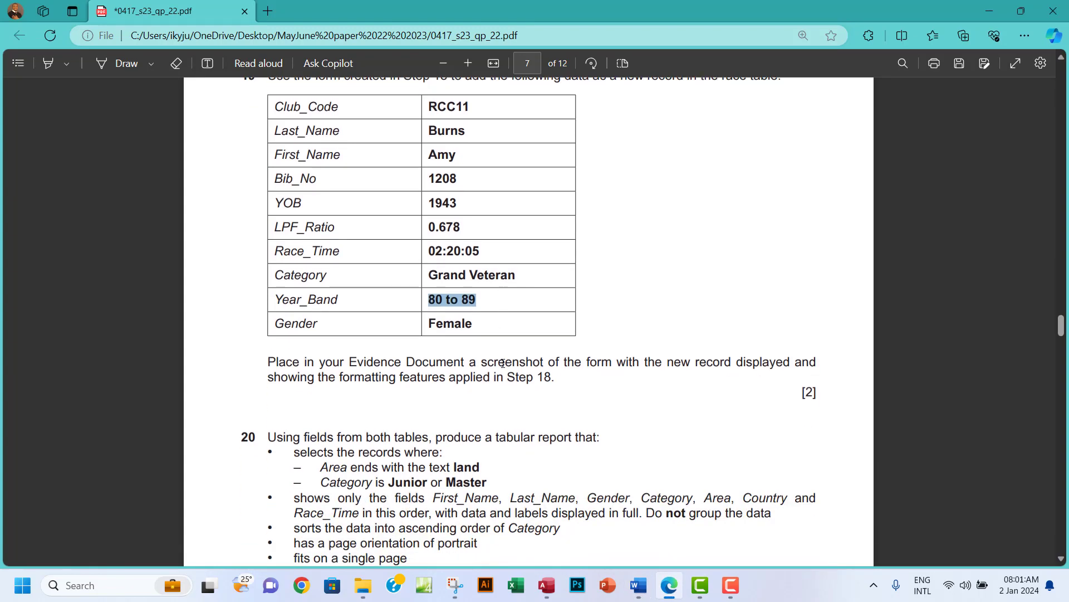
pyautogui.scroll(-1, 503, 363)
pyautogui.scroll(2, 504, 359)
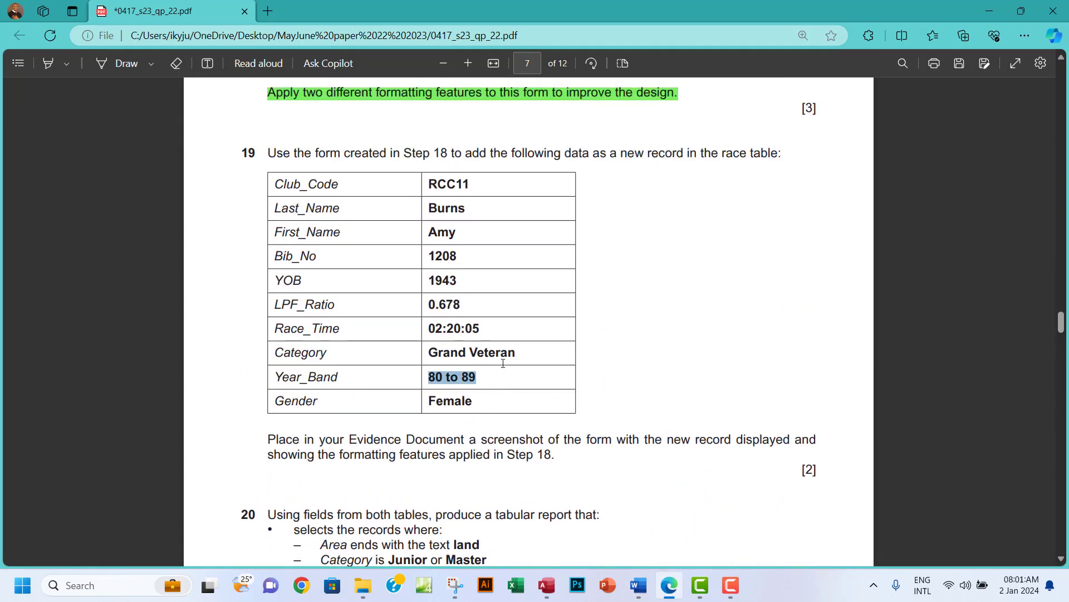
# Close the Race Details form and open the J2322race table.
pyautogui.click(547, 585)
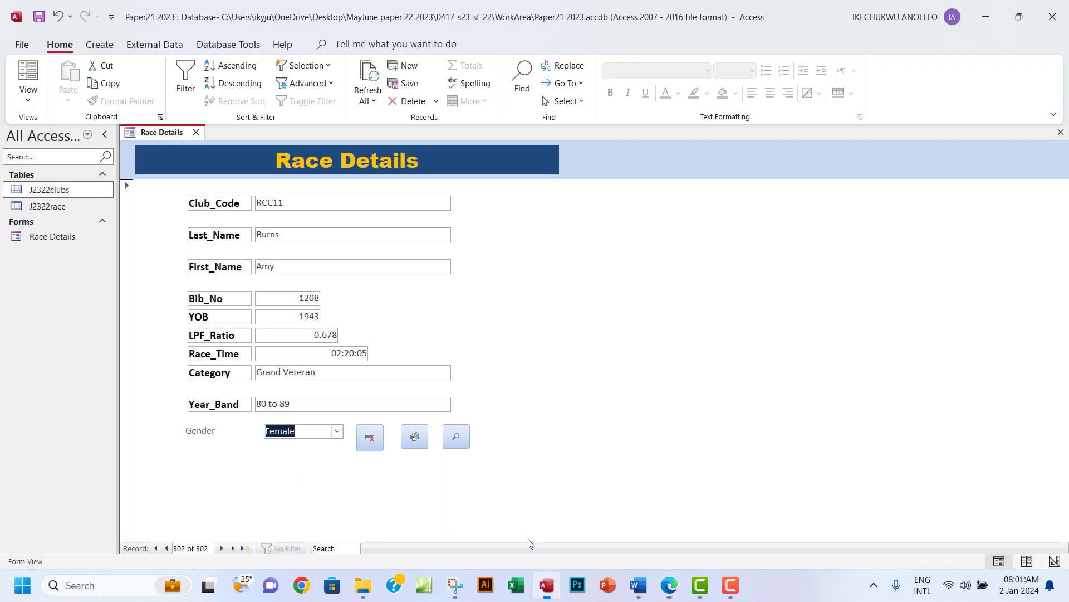
pyautogui.click(1061, 132)
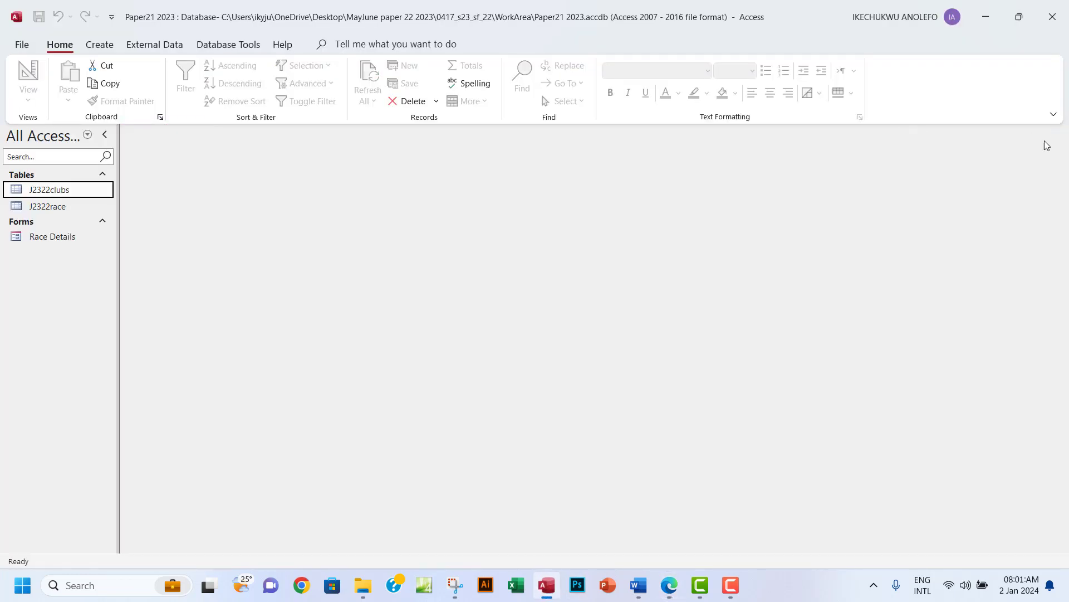
pyautogui.doubleClick(61, 208)
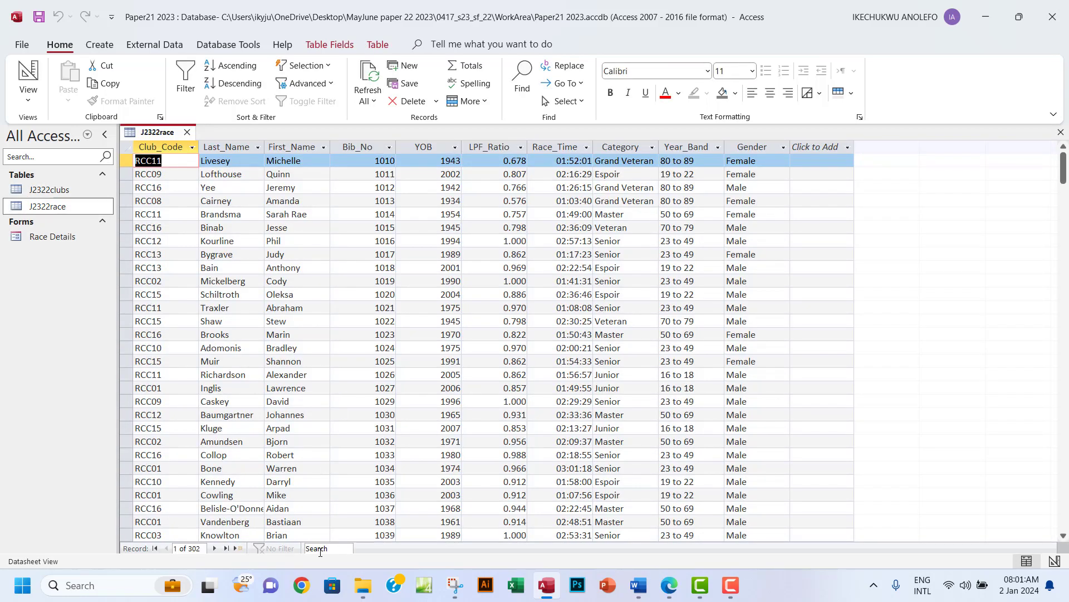
pyautogui.click(323, 550)
pyautogui.write('amy')
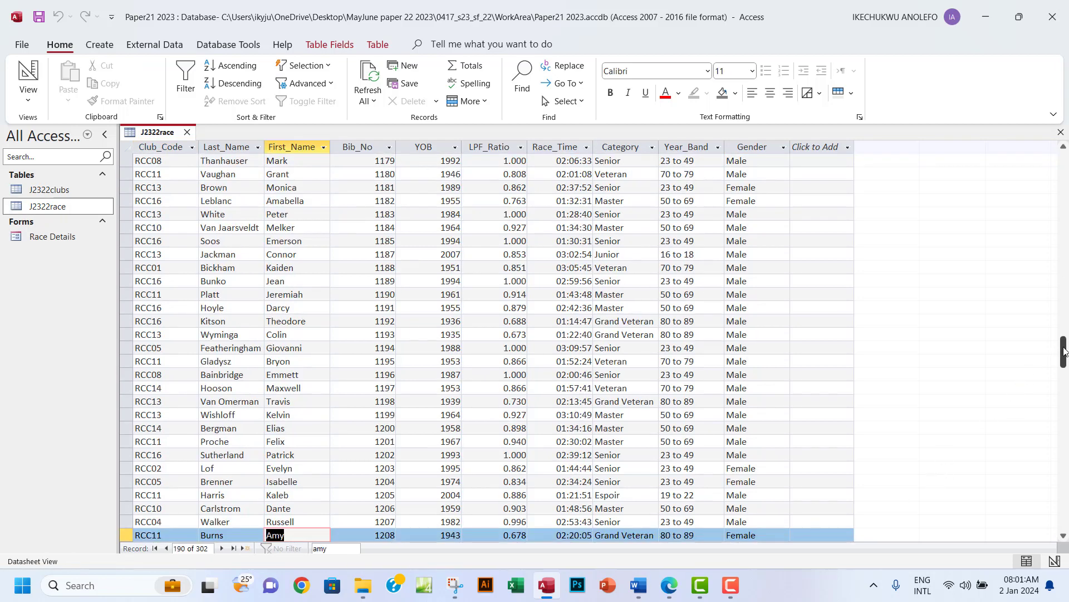
pyautogui.moveTo(1064, 351); pyautogui.dragTo(1063, 369)
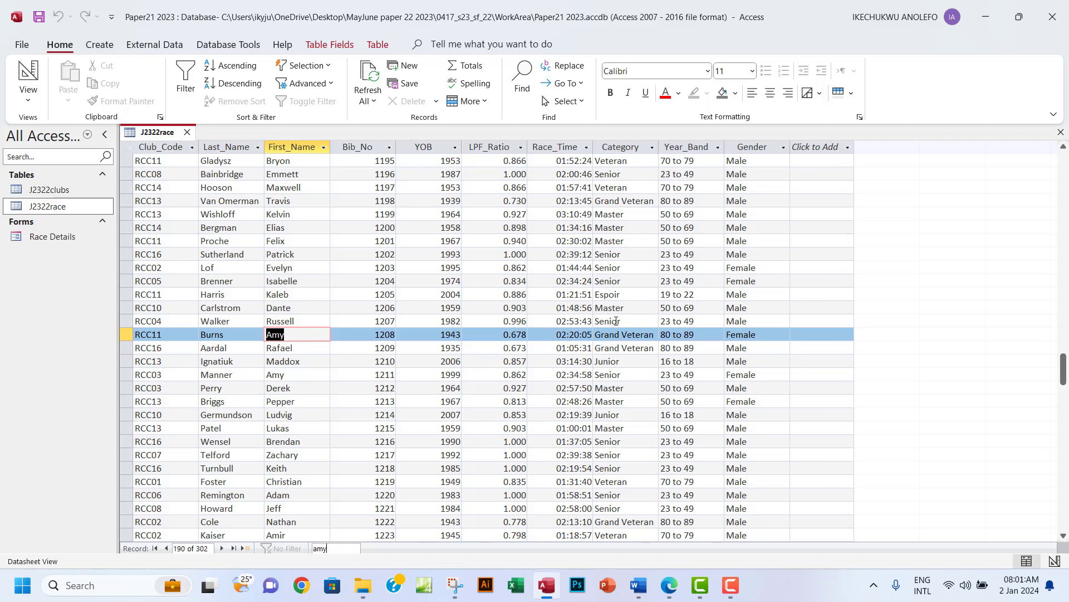
pyautogui.click(1061, 132)
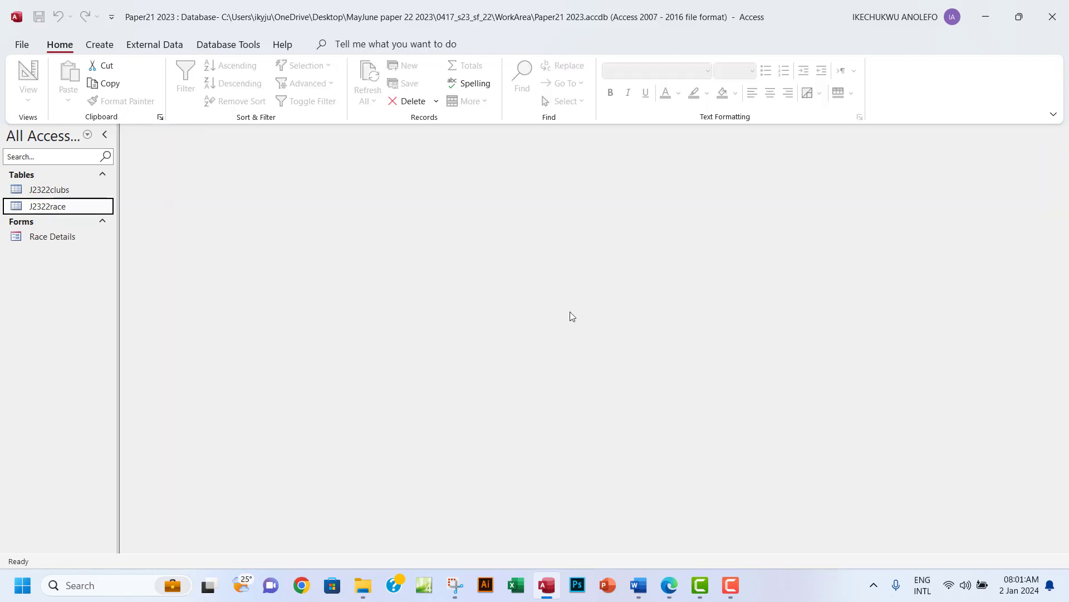
pyautogui.click(53, 239)
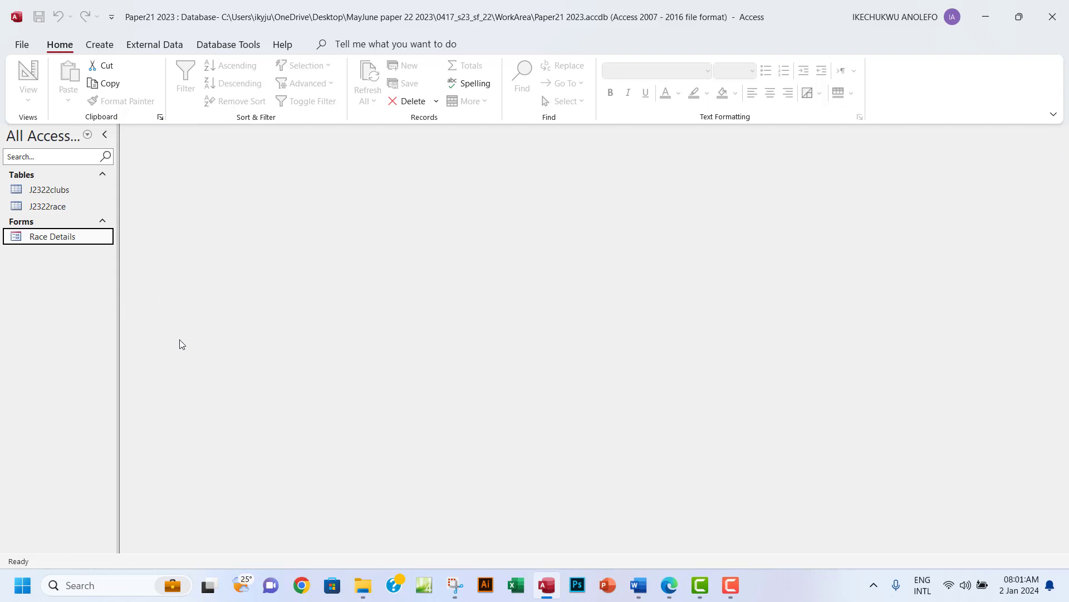
# Select question 19's text through its data table, highlight it, and move on to question 20.
pyautogui.click(668, 585)
pyautogui.scroll(-1, 410, 324)
pyautogui.scroll(1, 410, 324)
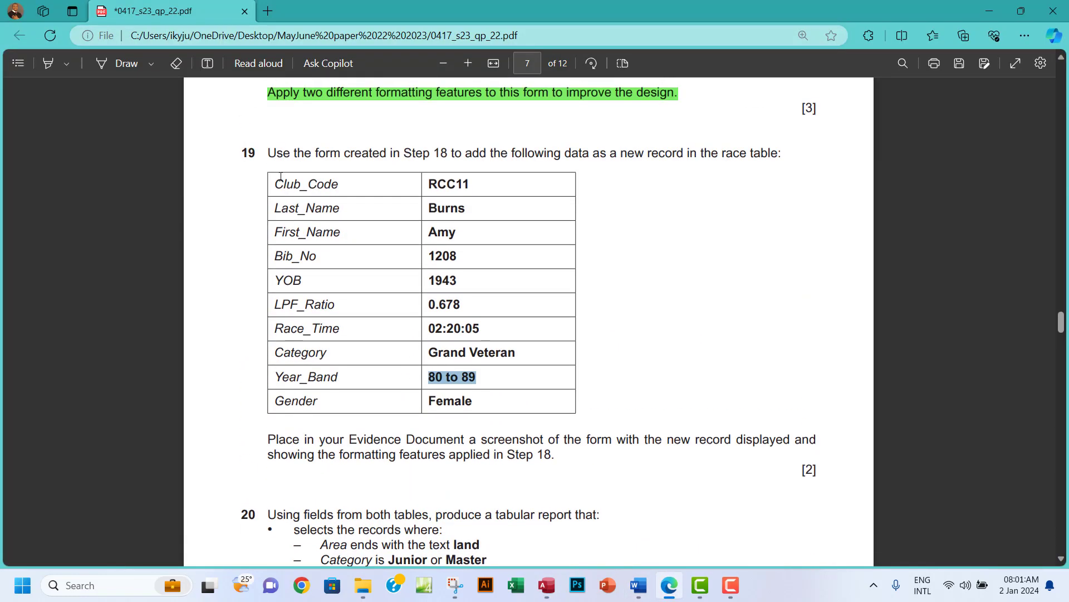
pyautogui.moveTo(268, 152); pyautogui.dragTo(556, 455)
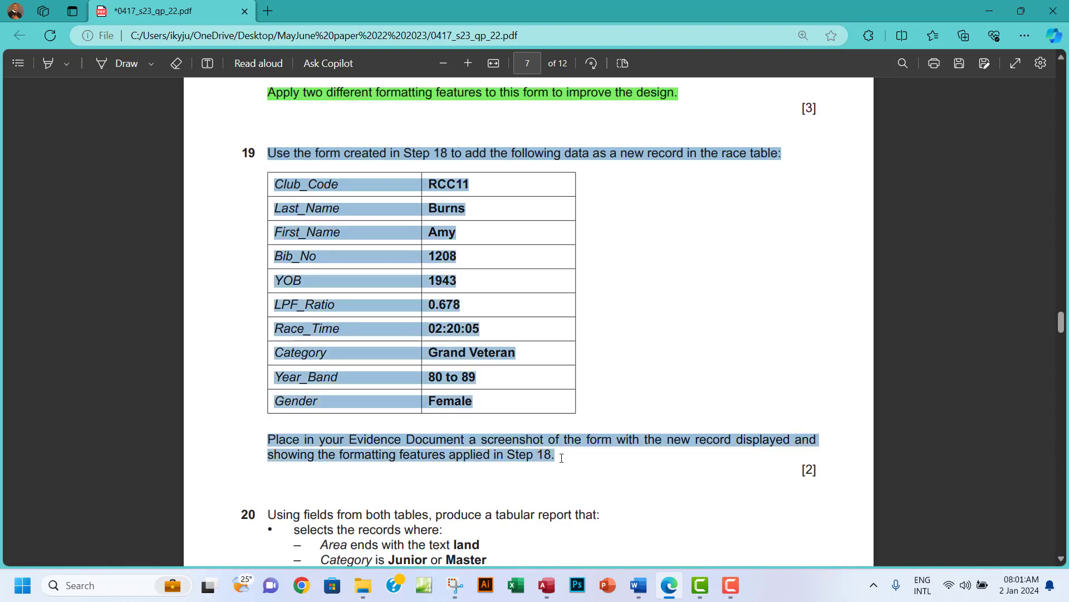
pyautogui.moveTo(593, 393)
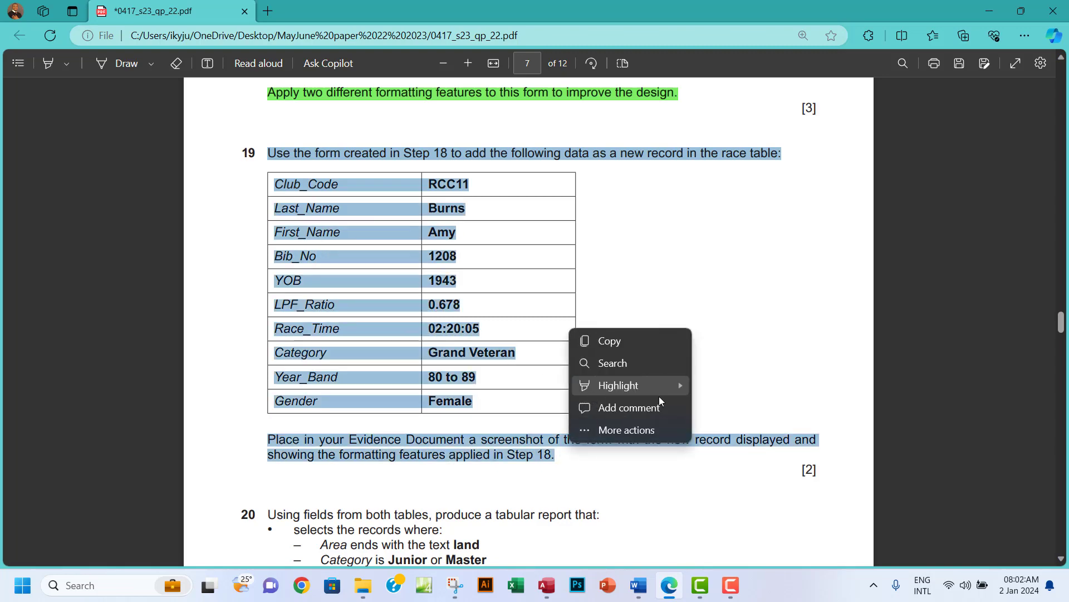
pyautogui.click(659, 393)
pyautogui.scroll(-5, 657, 388)
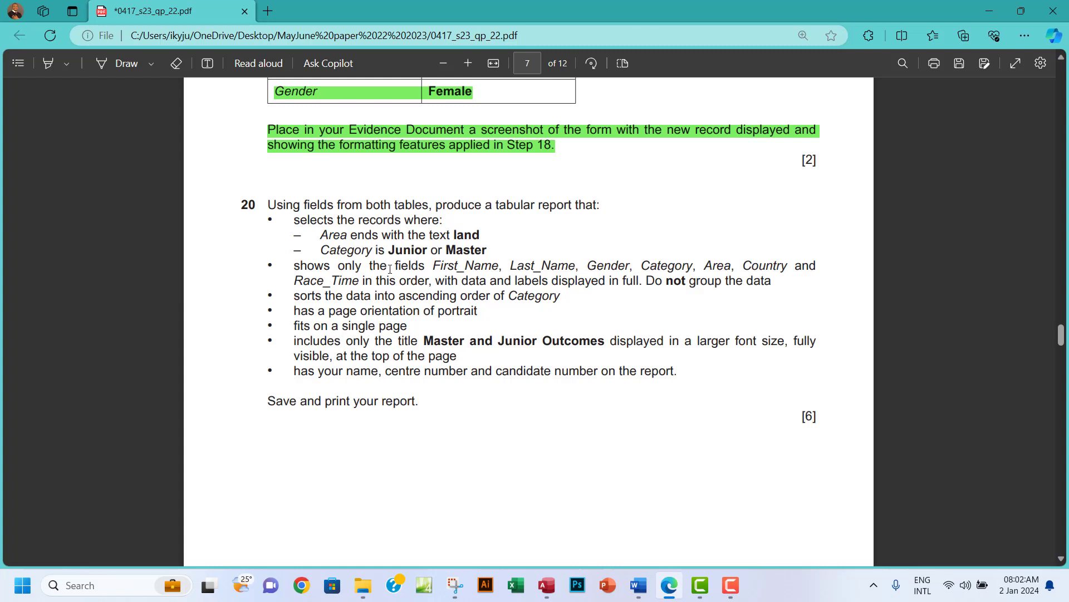
# Select the question 20 bullet listing the report's fields, then return to Access.
pyautogui.moveTo(299, 265); pyautogui.dragTo(771, 285)
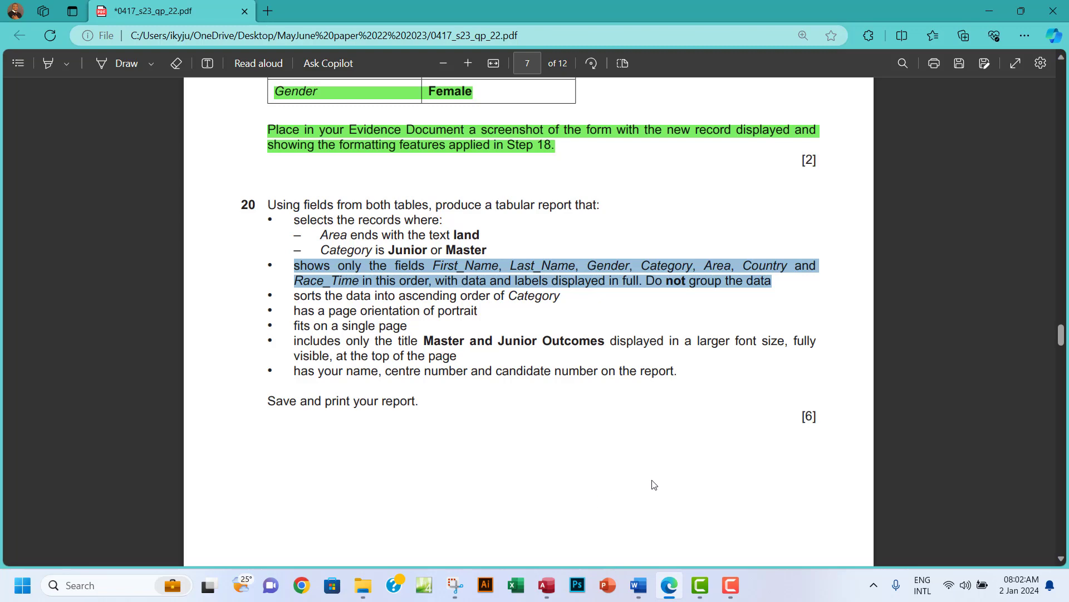
pyautogui.click(547, 586)
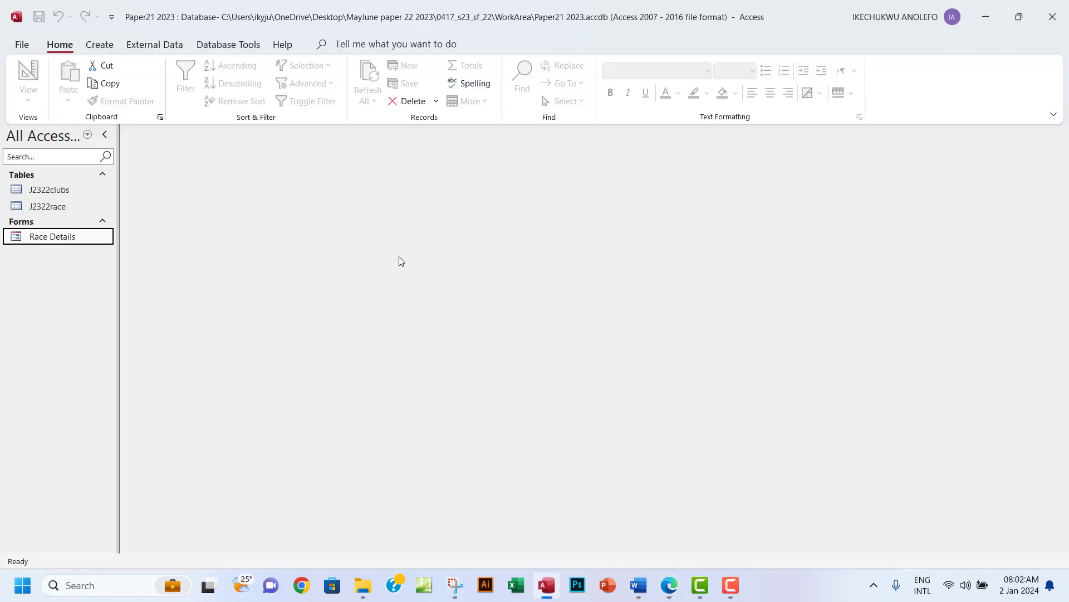
# Cancel the Simple Query Wizard and start a blank query in Design view instead.
pyautogui.click(101, 44)
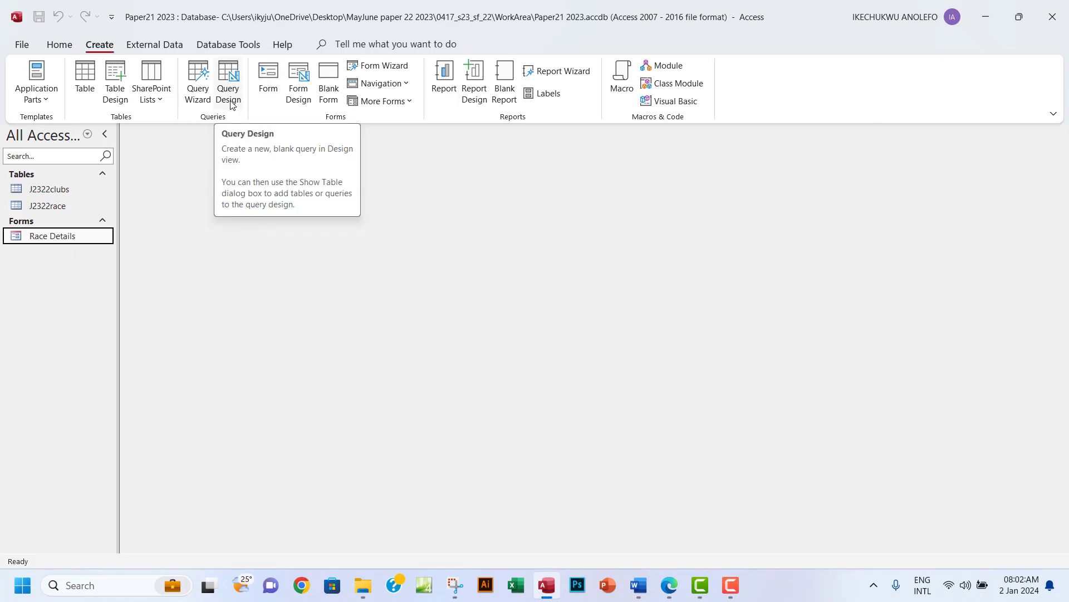
pyautogui.click(199, 96)
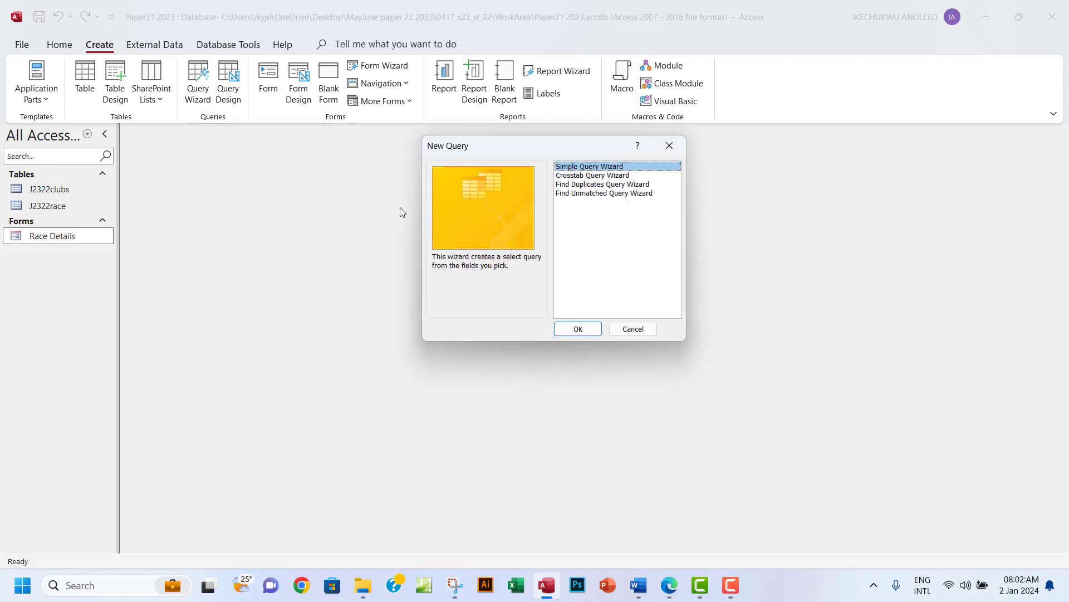
pyautogui.click(579, 329)
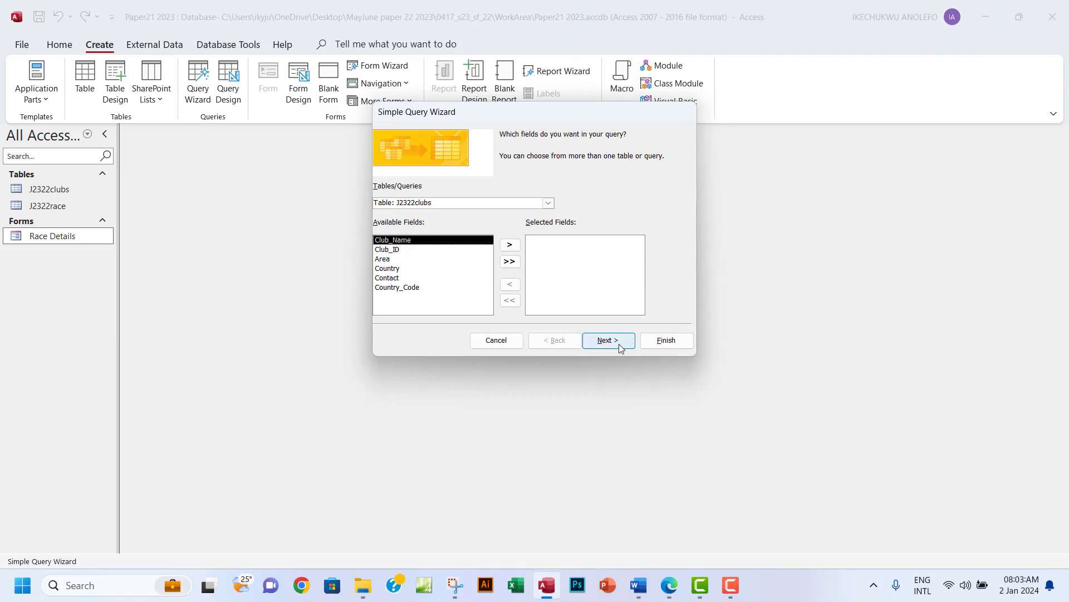
pyautogui.click(499, 342)
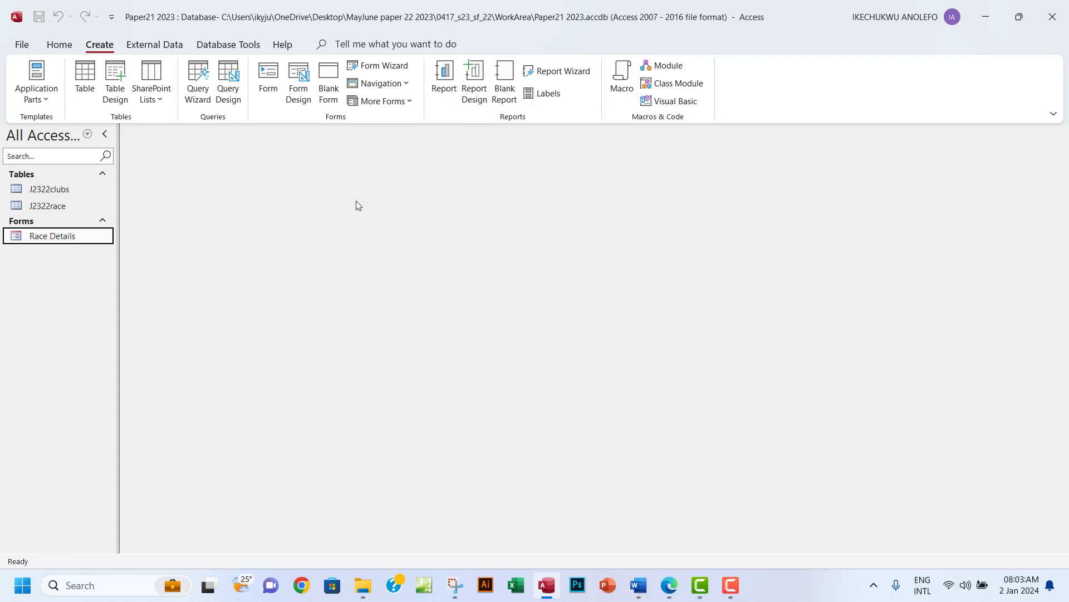
pyautogui.click(228, 96)
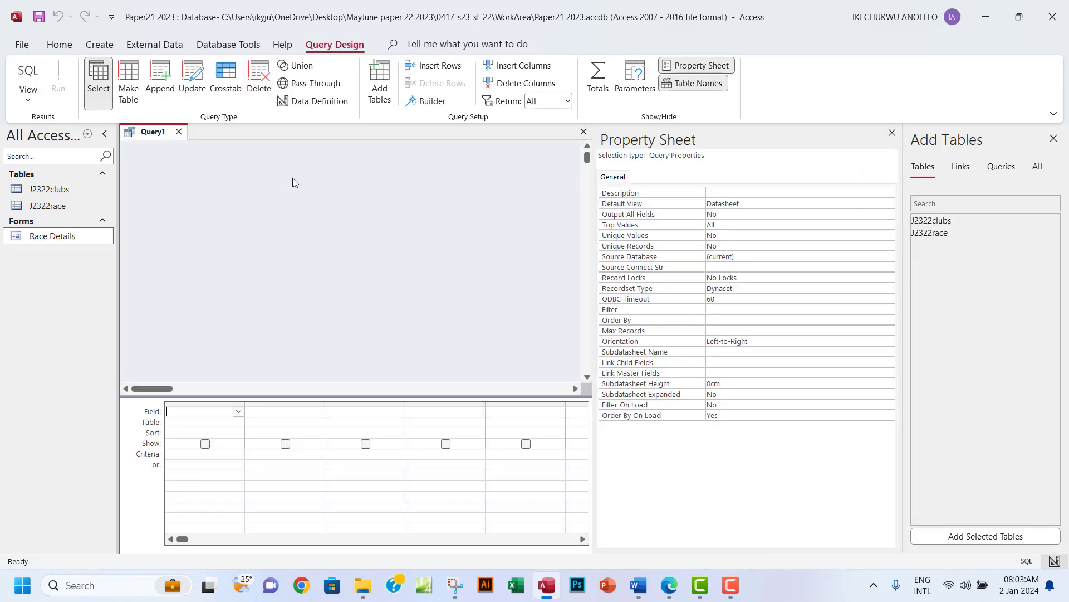
# Add the J2322clubs and J2322race tables to Query1 and enlarge the race table's field list.
pyautogui.click(892, 133)
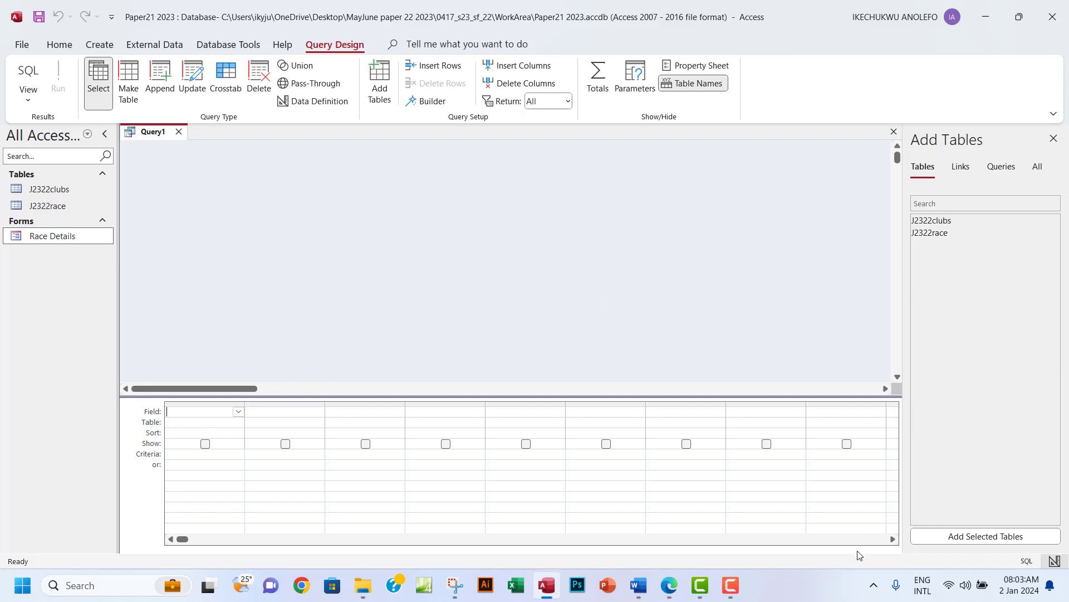
pyautogui.doubleClick(967, 221)
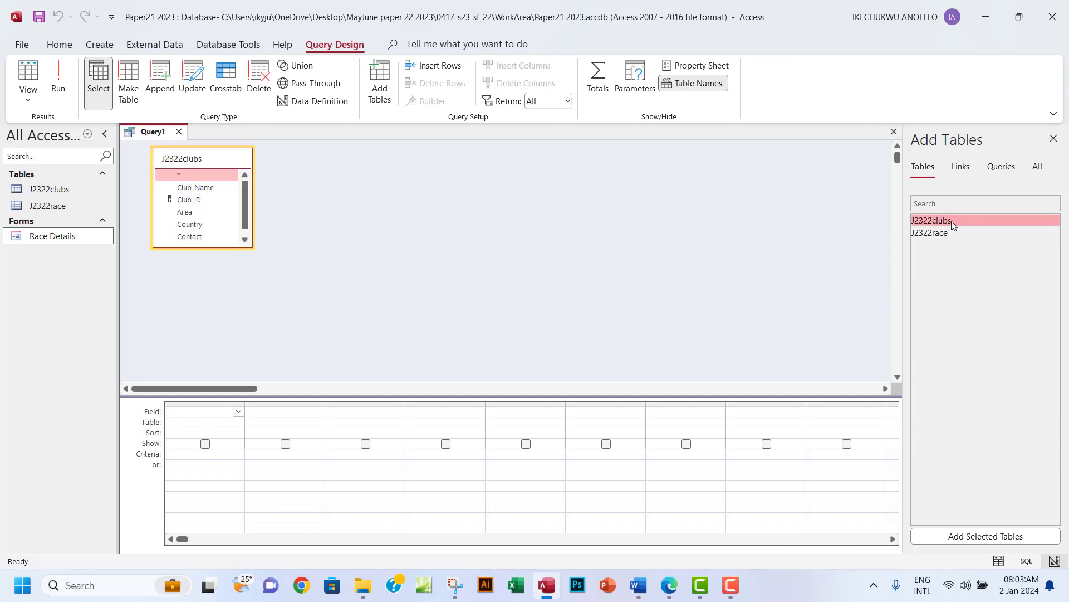
pyautogui.doubleClick(945, 232)
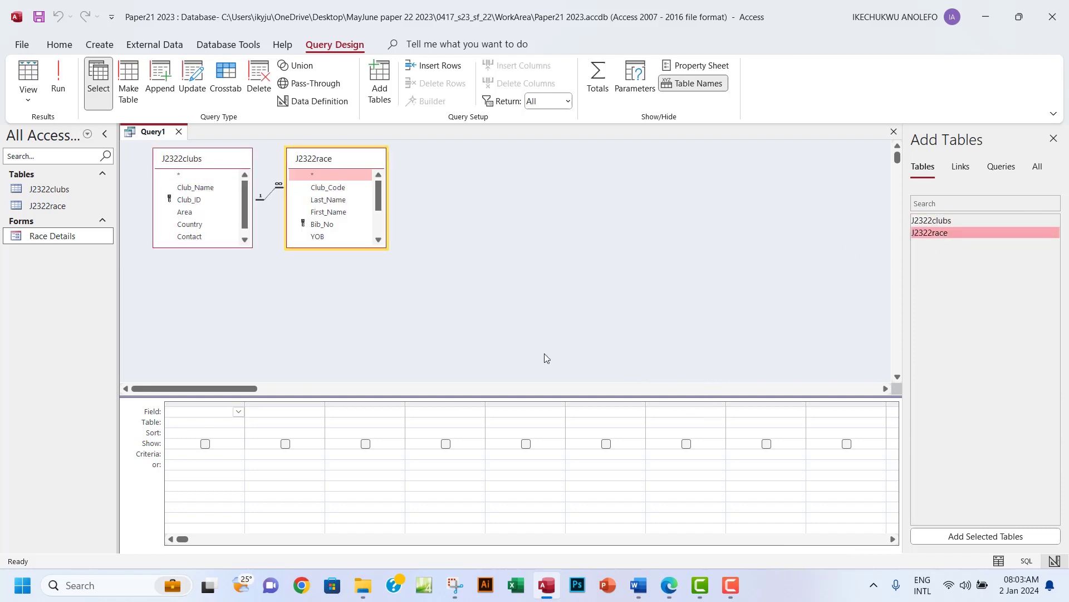
pyautogui.moveTo(384, 245); pyautogui.dragTo(397, 315)
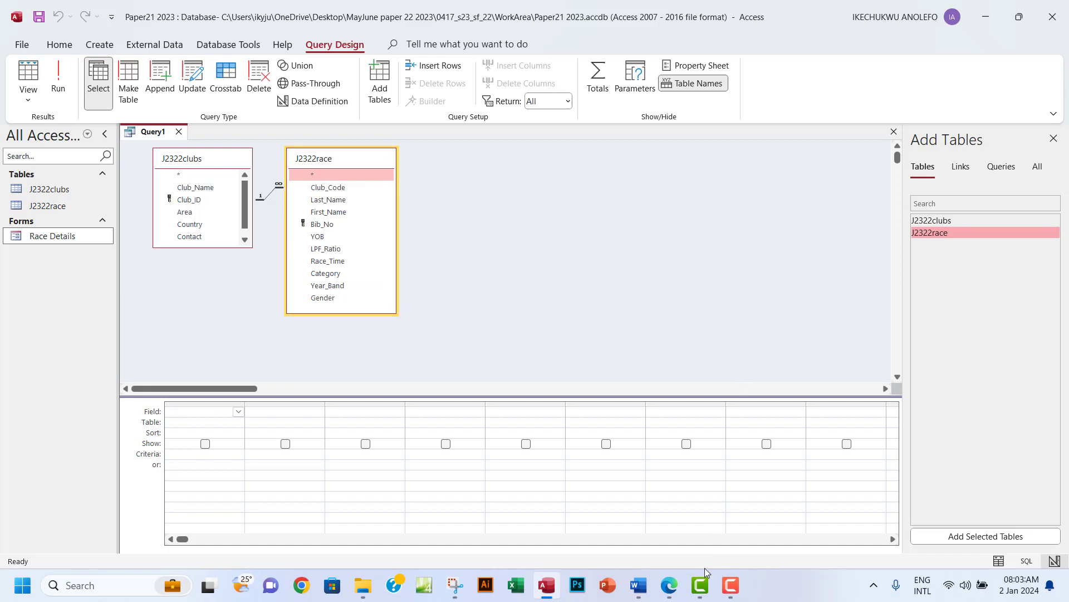
pyautogui.click(669, 585)
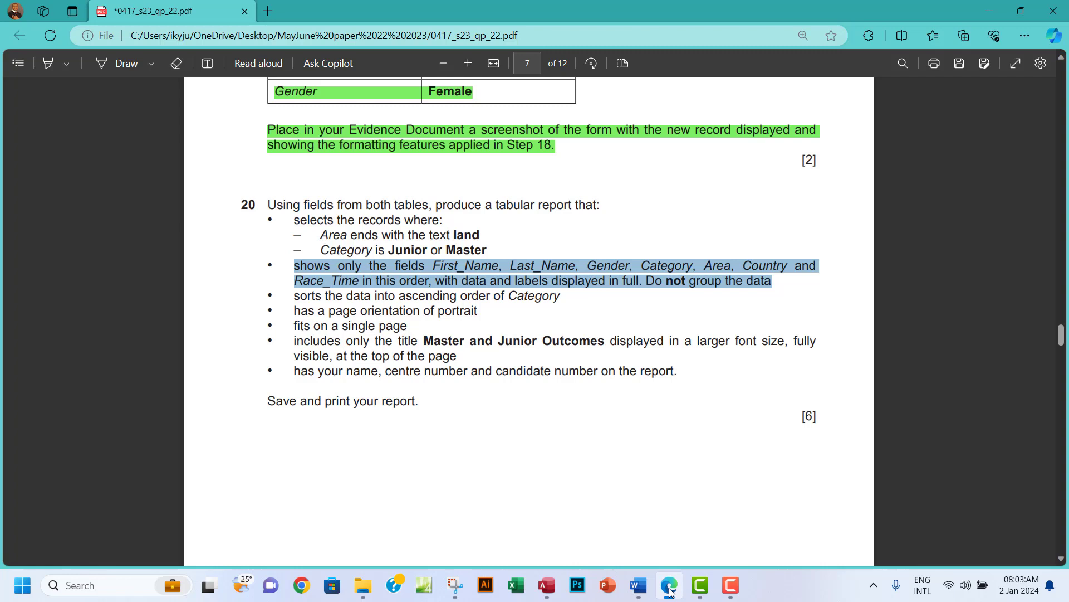
# Add First_Name, Last_Name, Gender and Category to the query design grid.
pyautogui.click(452, 268)
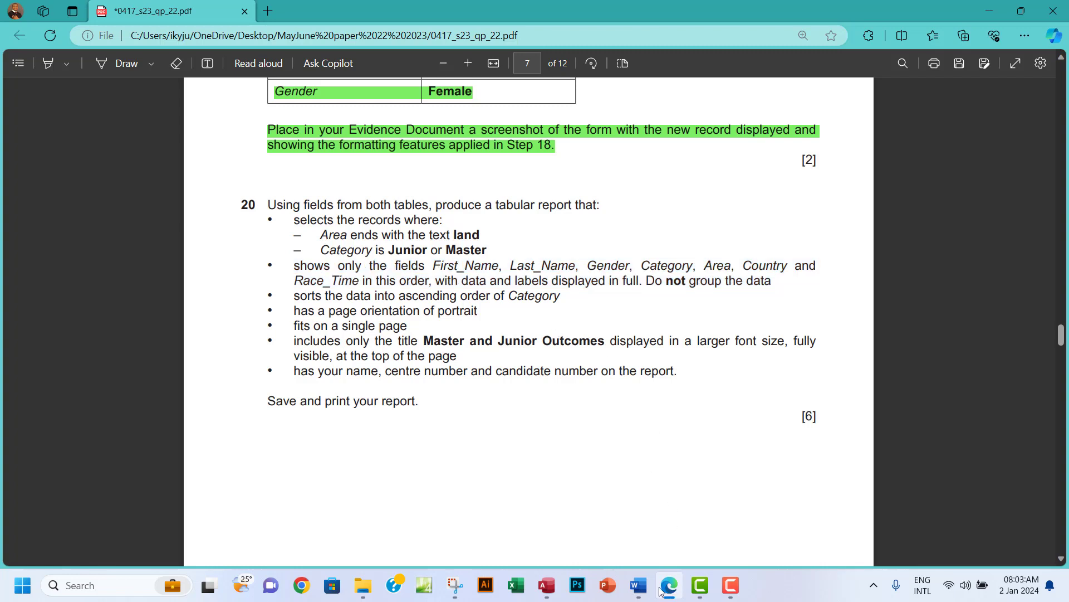
pyautogui.click(549, 586)
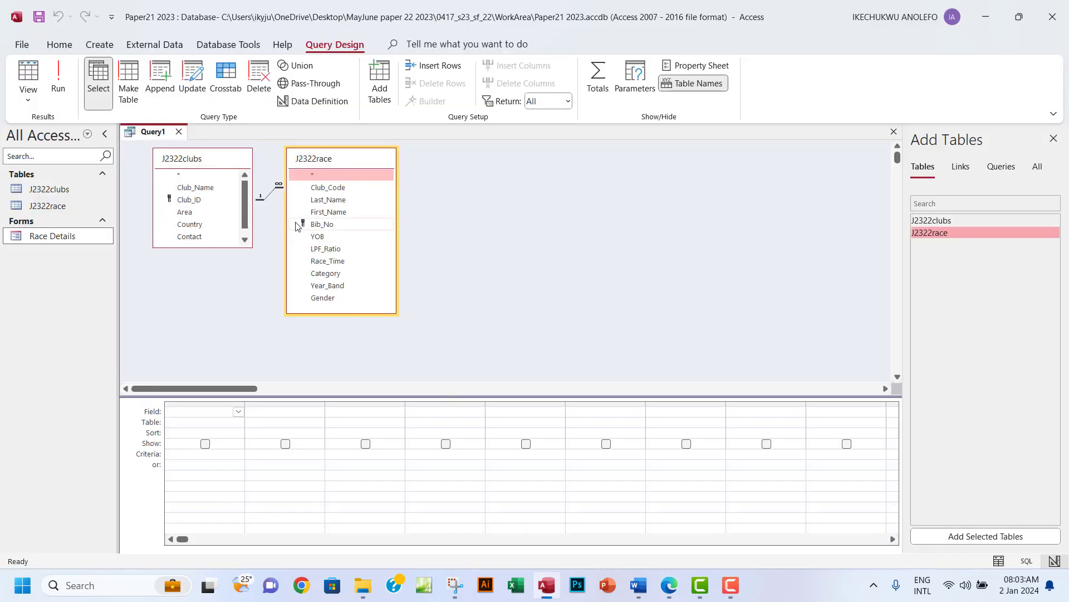
pyautogui.doubleClick(323, 212)
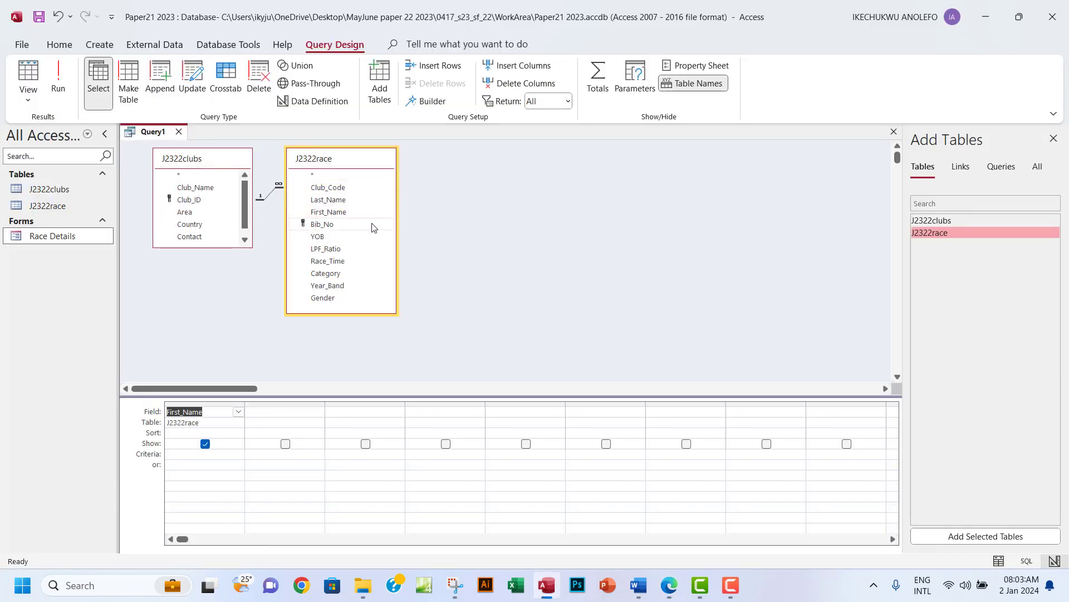
pyautogui.doubleClick(333, 202)
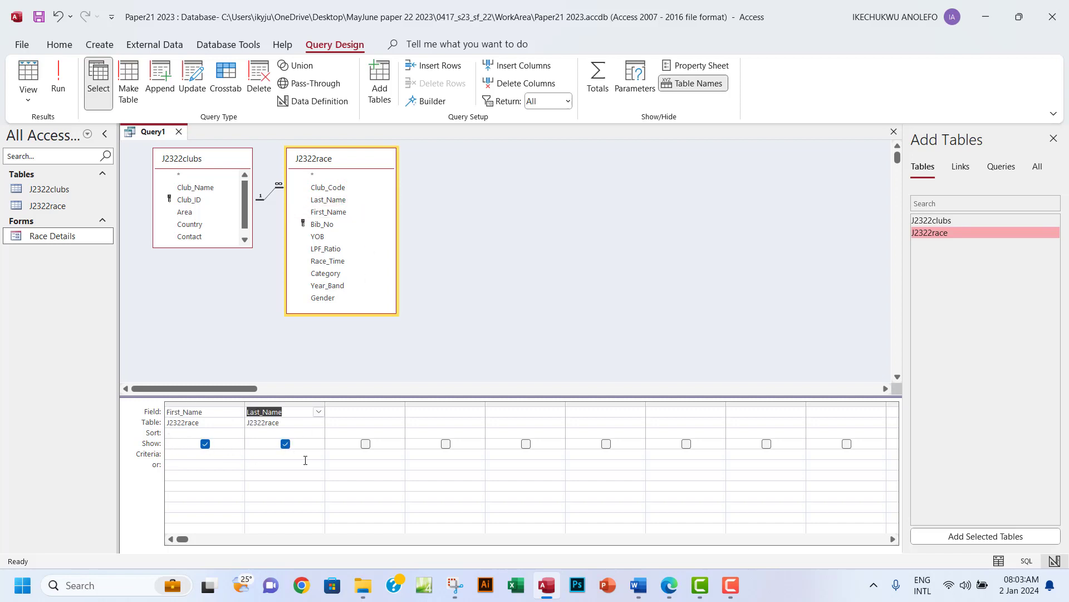
pyautogui.click(670, 585)
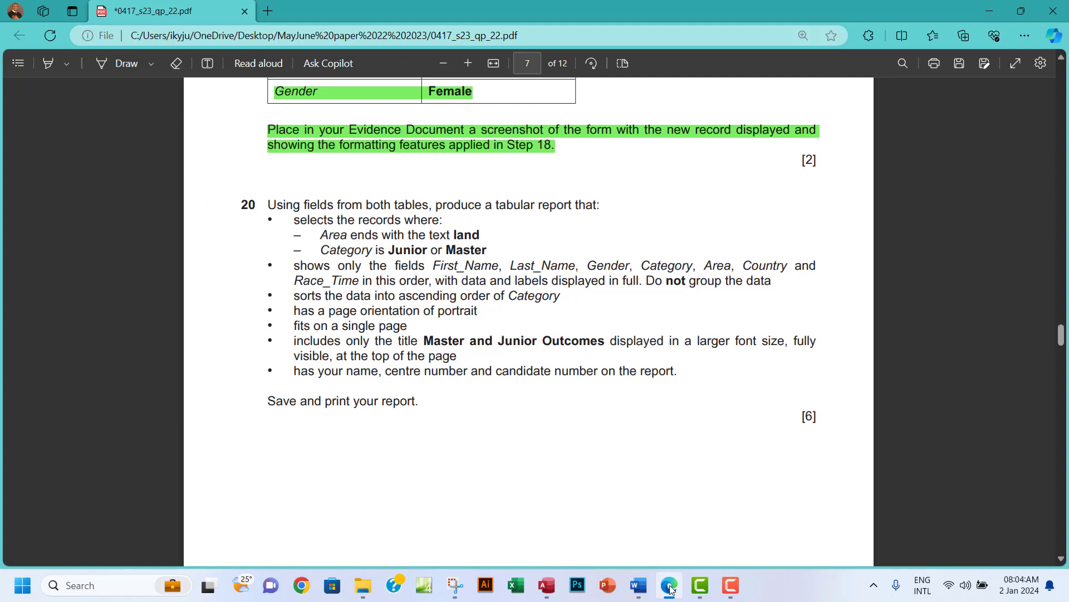
pyautogui.click(670, 588)
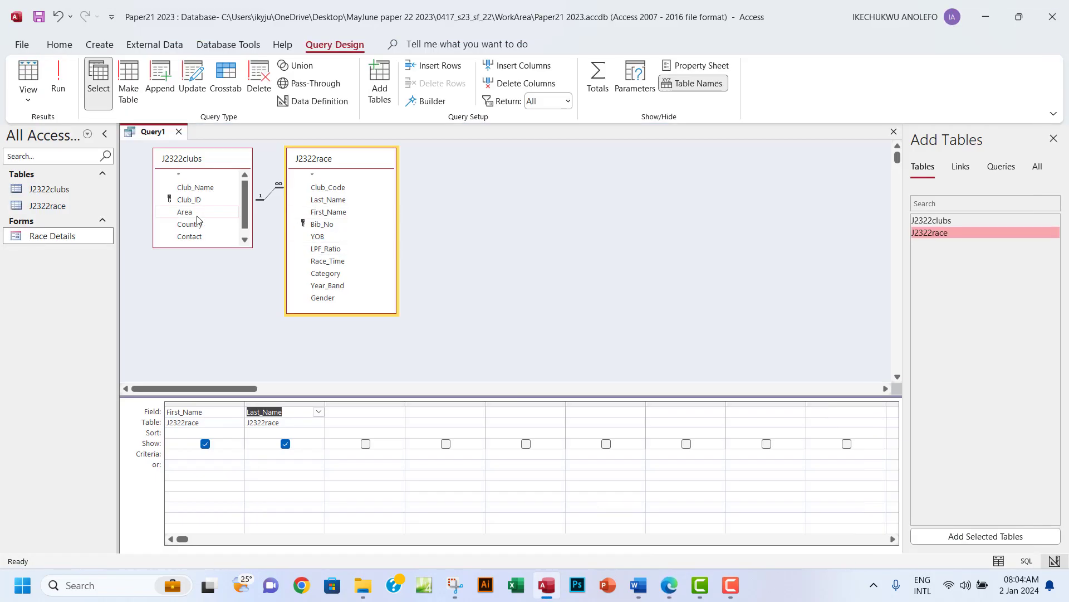
pyautogui.doubleClick(331, 303)
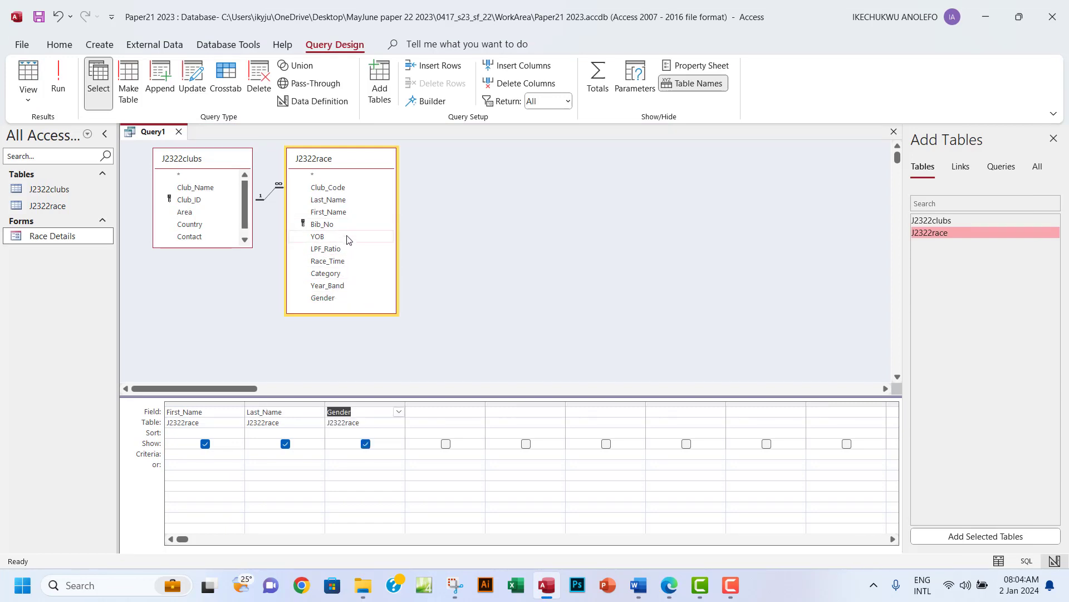
pyautogui.click(340, 274)
pyautogui.doubleClick(339, 273)
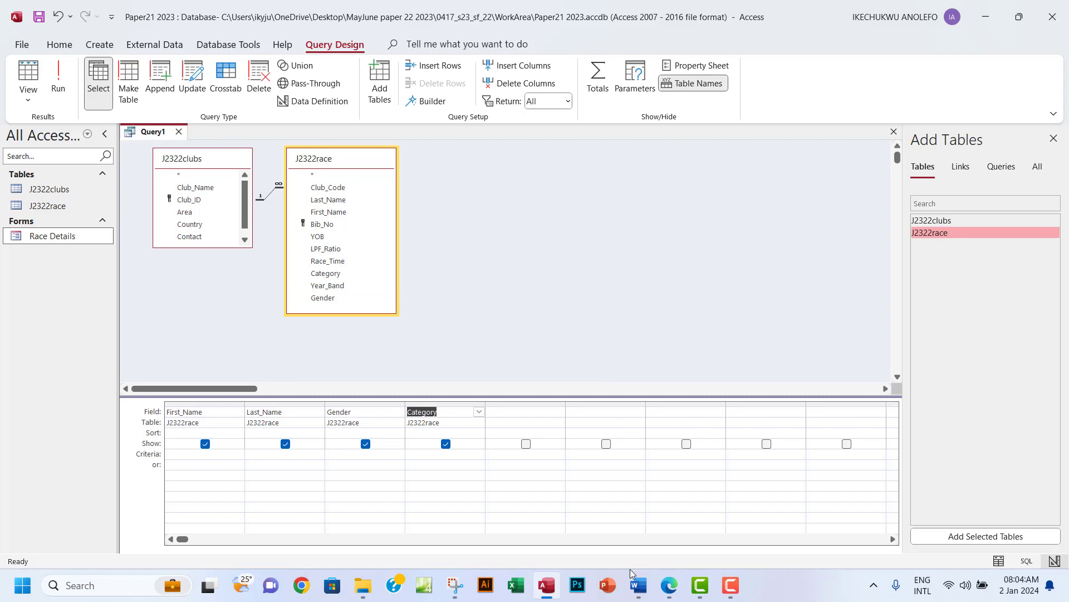
# Add Area, Country and Race_Time to the grid, checking the paper's required field order.
pyautogui.click(668, 589)
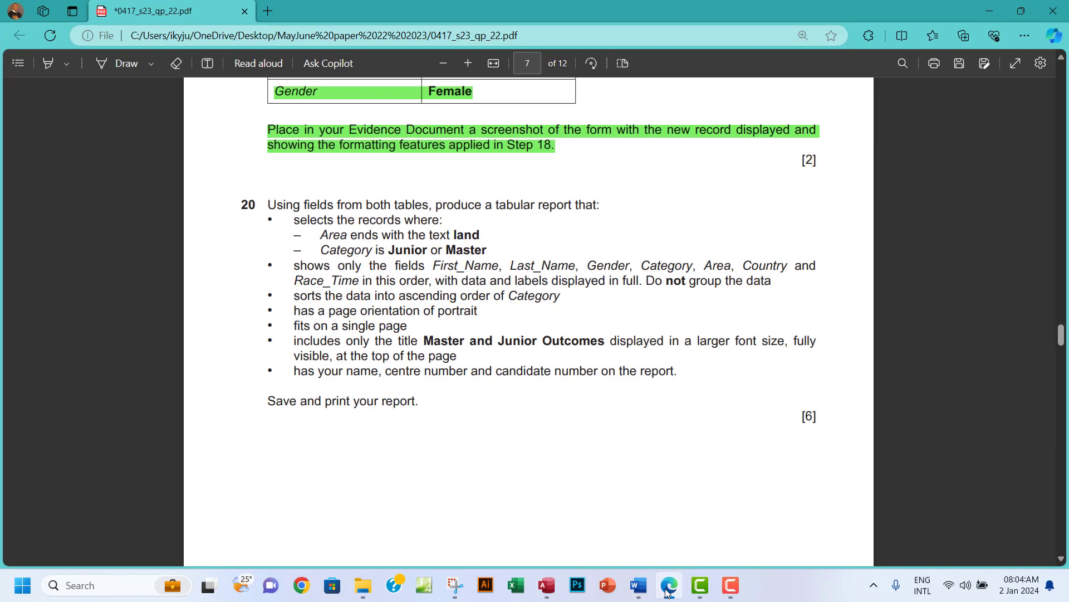
pyautogui.click(667, 589)
pyautogui.click(185, 213)
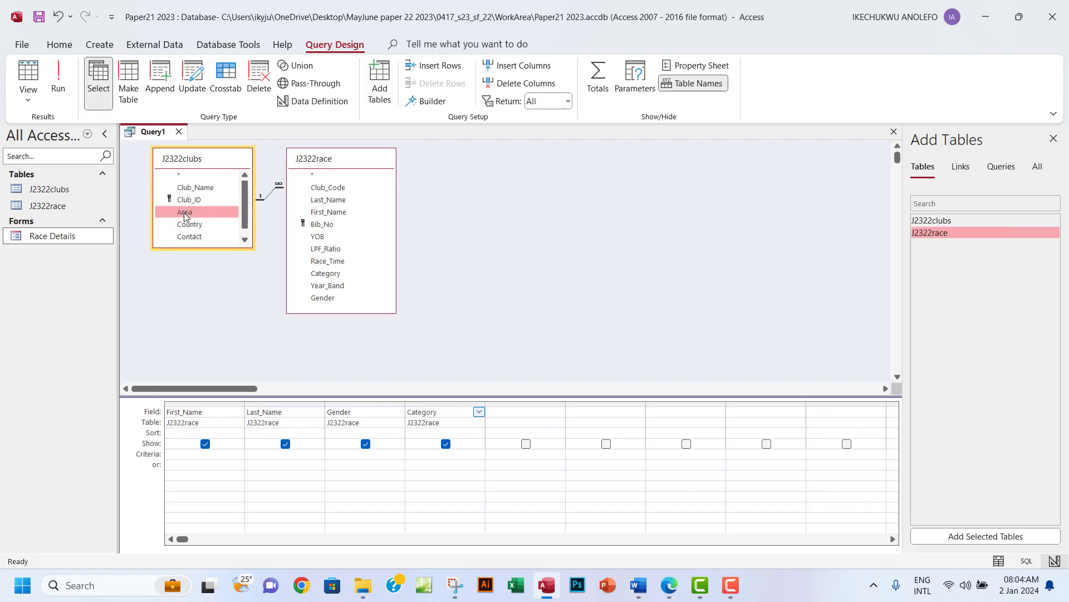
pyautogui.doubleClick(185, 214)
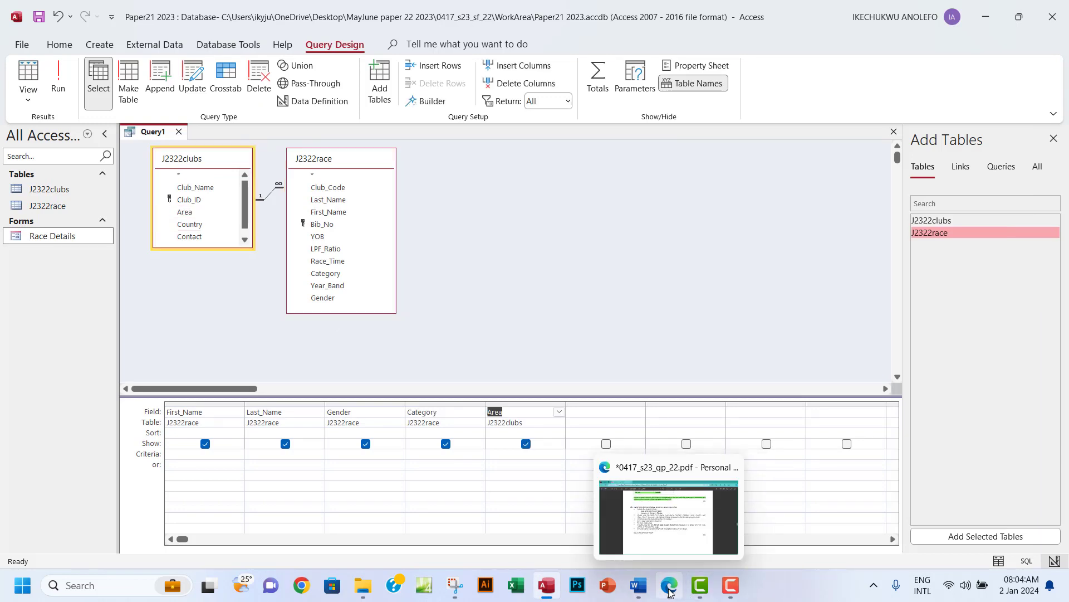
pyautogui.click(669, 591)
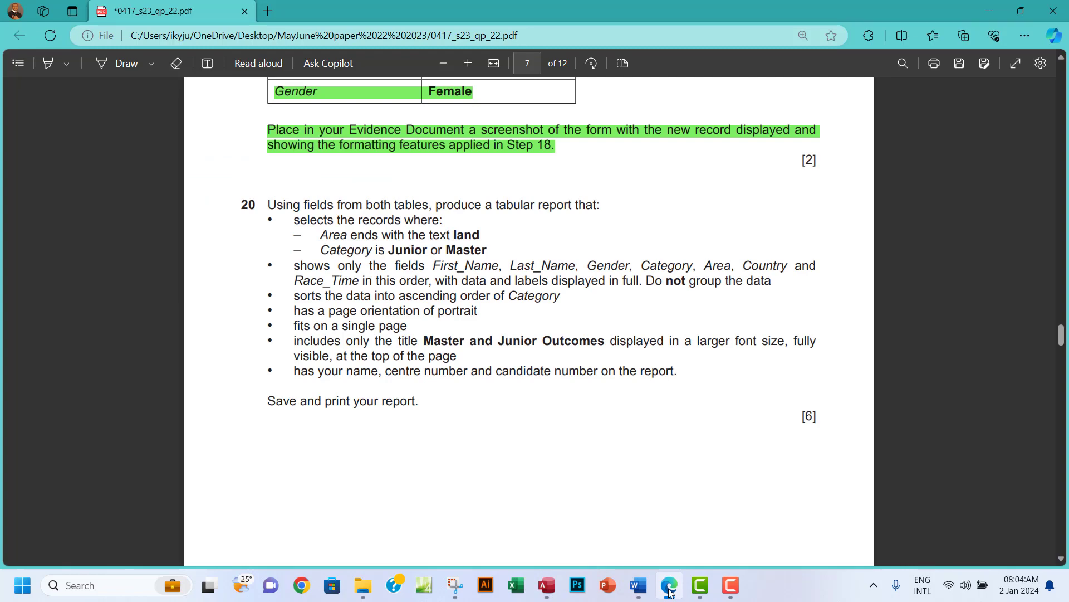
pyautogui.click(669, 589)
pyautogui.click(194, 226)
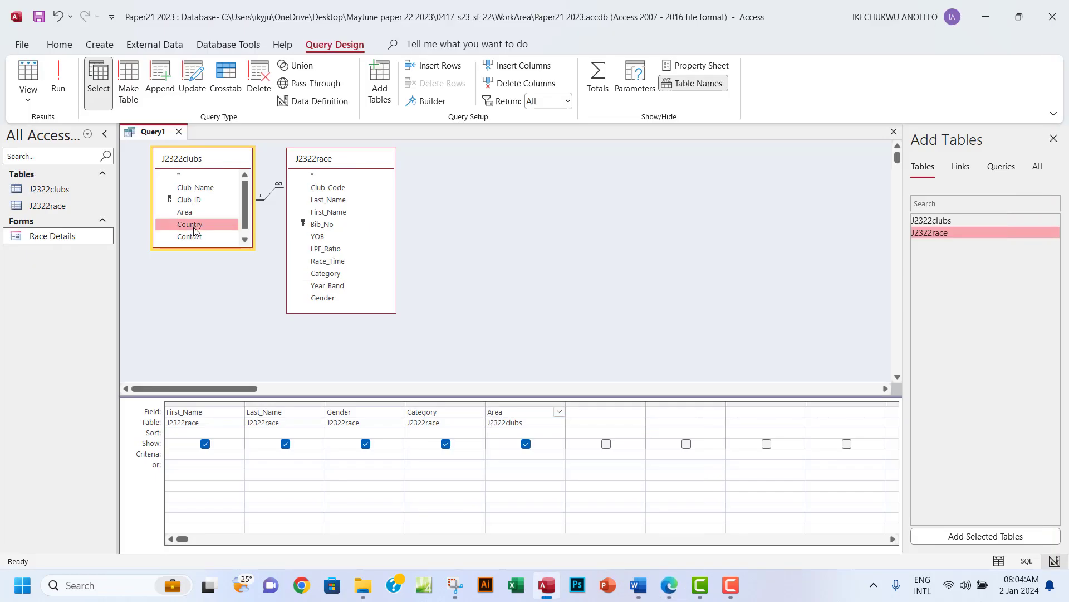
pyautogui.doubleClick(195, 230)
pyautogui.doubleClick(336, 263)
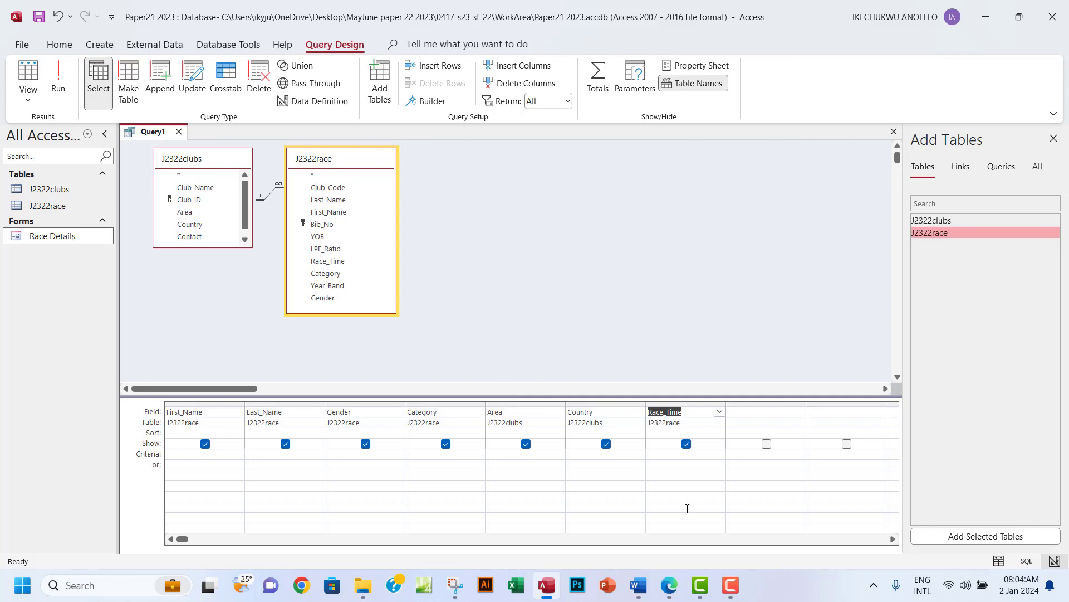
pyautogui.click(669, 585)
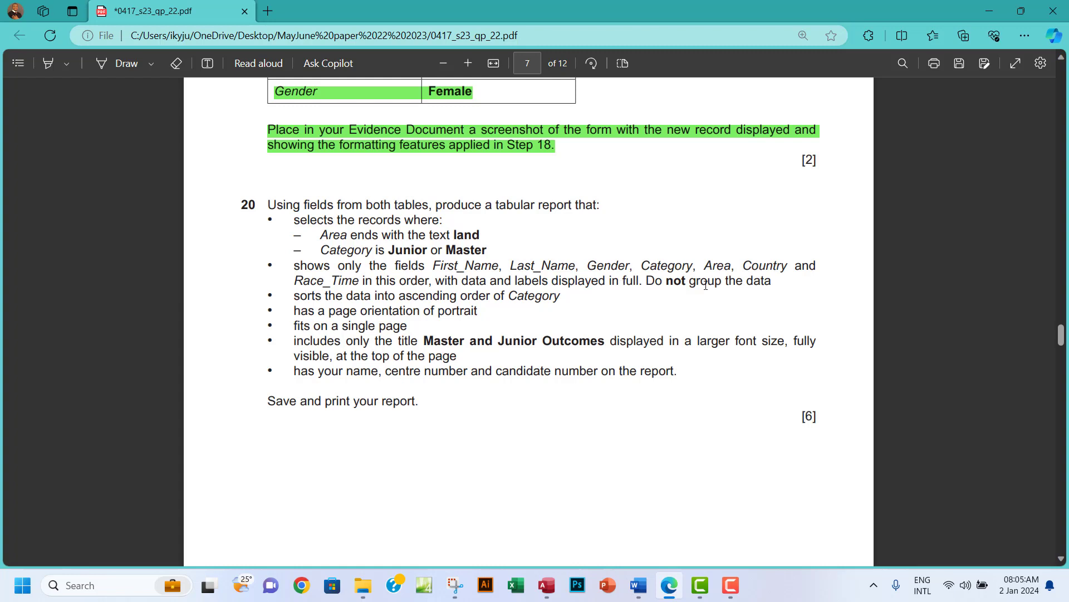
# Highlight question 20's field-list bullet in green and return to the Query1 design.
pyautogui.moveTo(295, 265); pyautogui.dragTo(774, 284)
pyautogui.moveTo(798, 218)
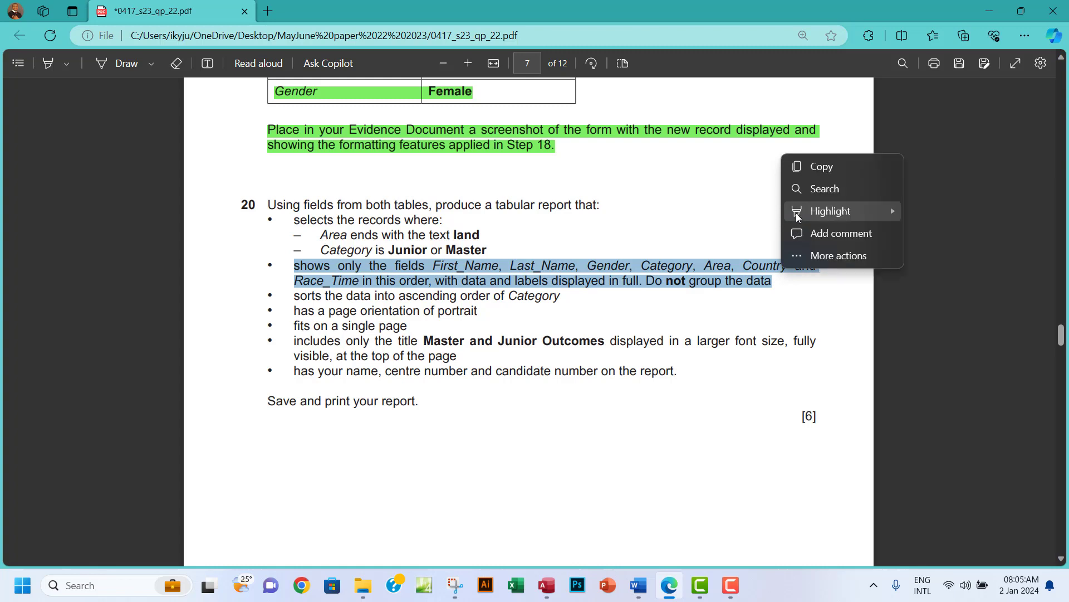
pyautogui.moveTo(895, 216)
pyautogui.click(947, 233)
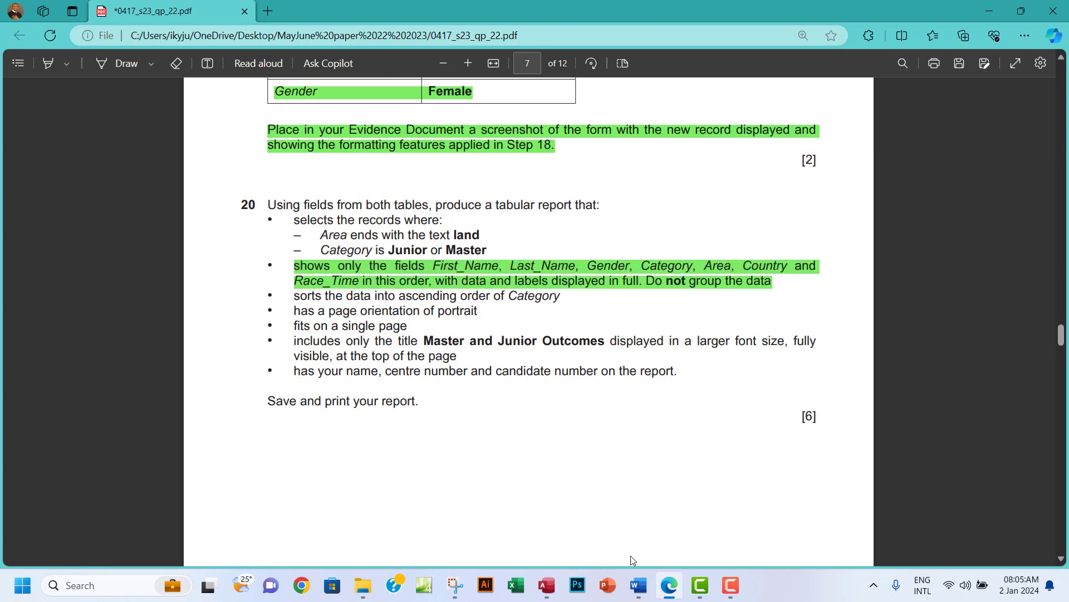
pyautogui.click(545, 587)
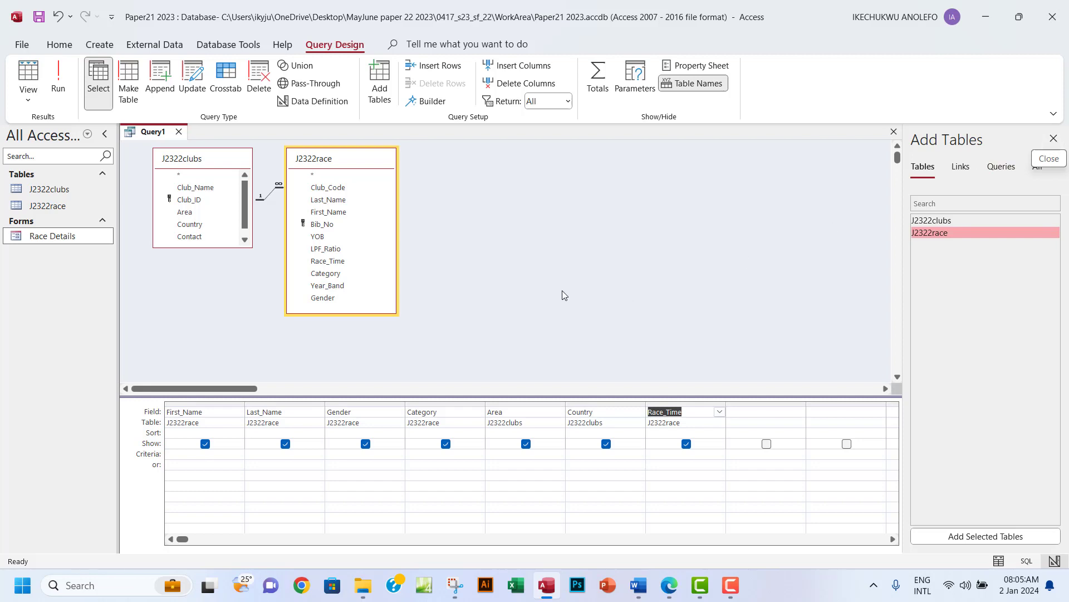
# Enter the criterion *land in the Area column's Criteria cell.
pyautogui.click(668, 590)
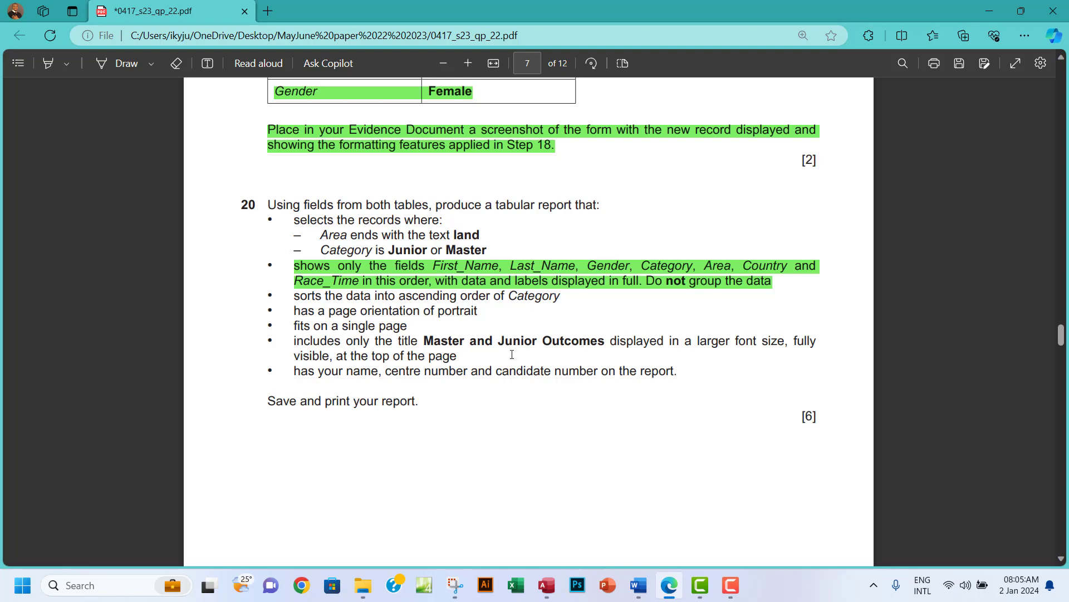
pyautogui.click(546, 585)
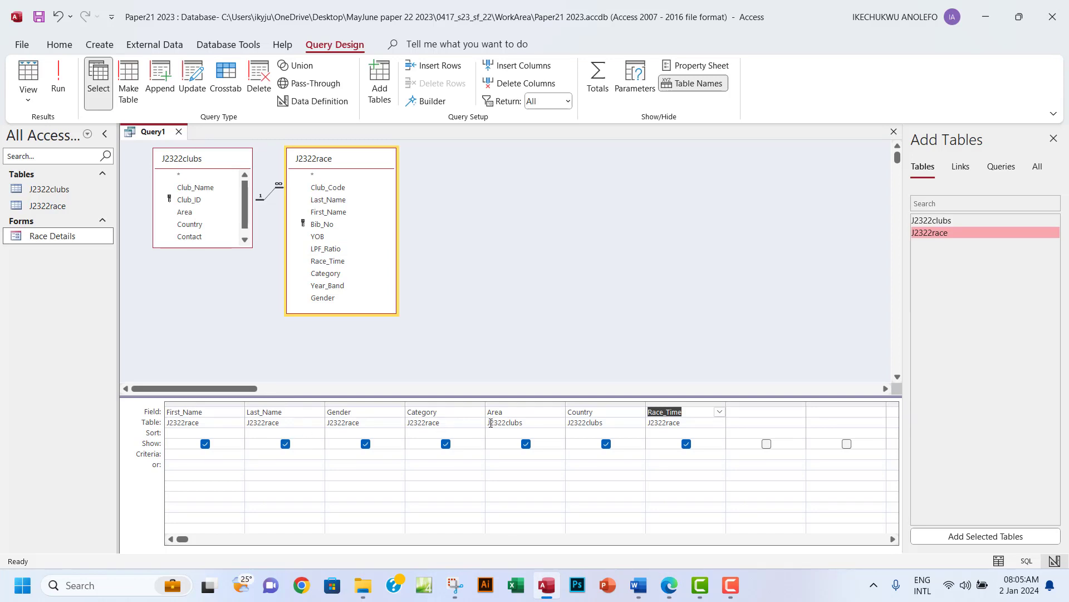
pyautogui.click(500, 453)
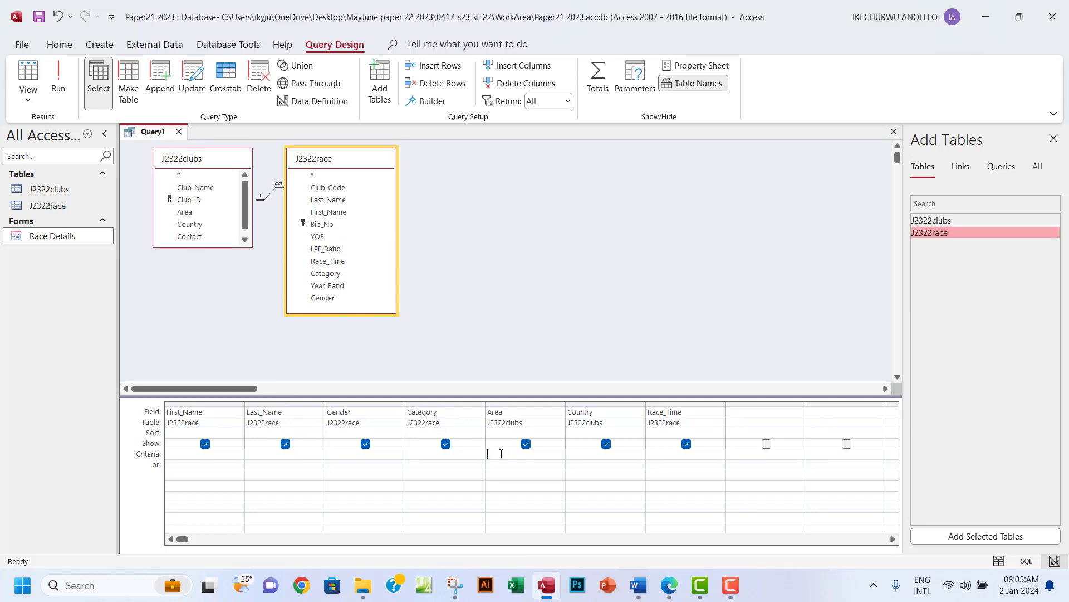
pyautogui.write('*land')
pyautogui.moveTo(490, 454); pyautogui.dragTo(482, 453)
pyautogui.moveTo(507, 453); pyautogui.dragTo(491, 453)
# Run the query to check that only areas ending in 'land' appear, then return to Design view.
pyautogui.click(59, 82)
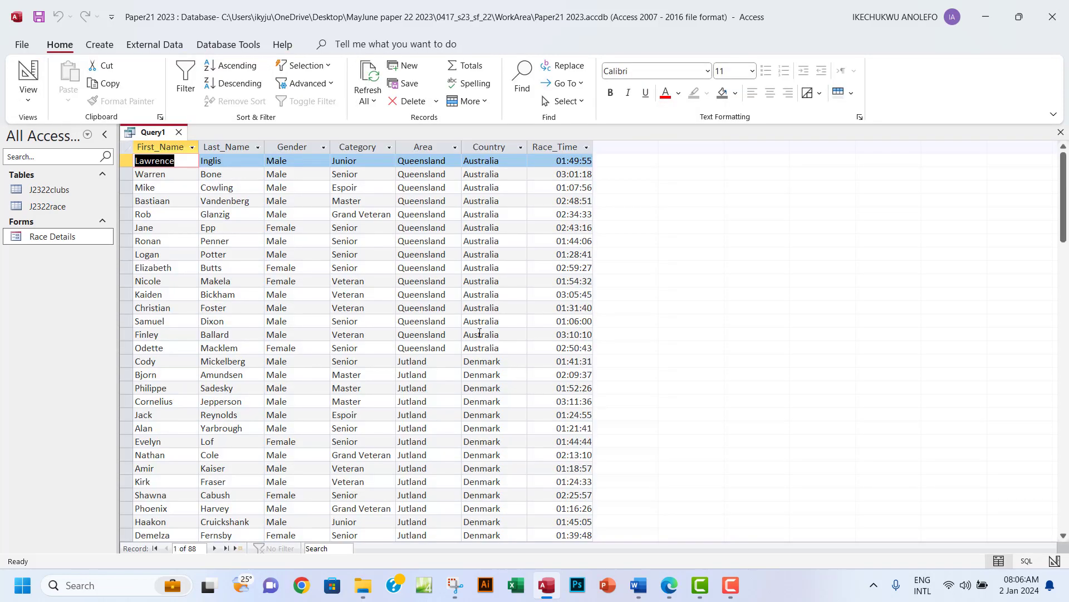
pyautogui.click(426, 149)
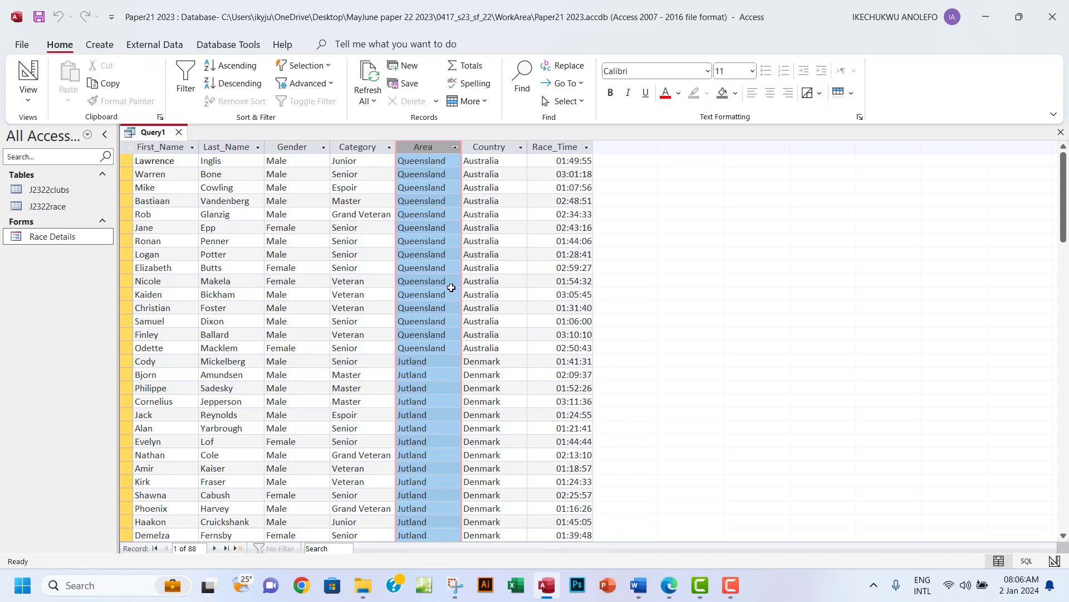
pyautogui.scroll(-15, 451, 288)
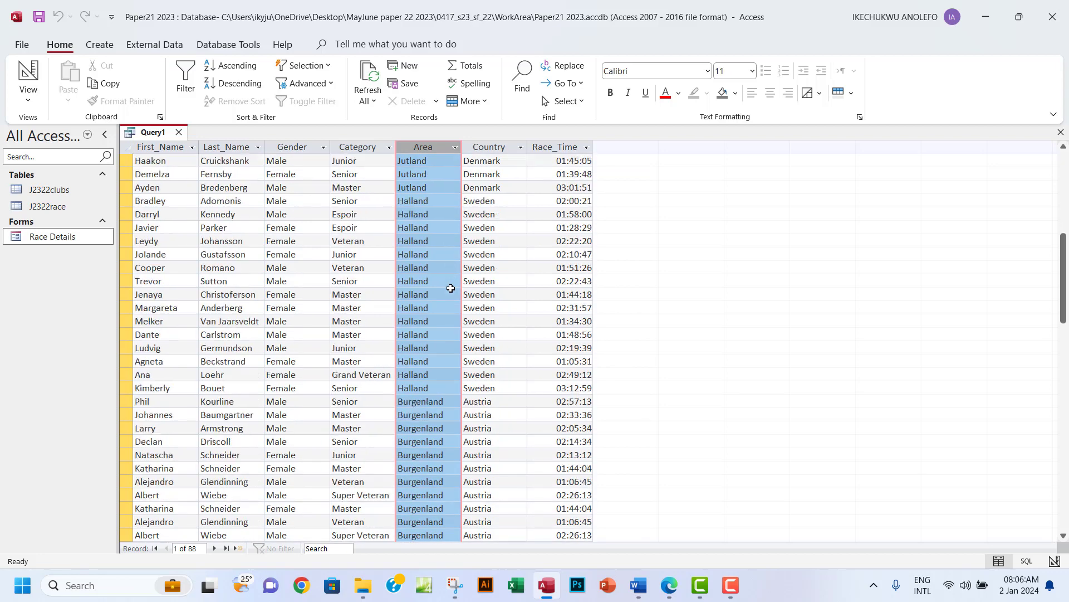
pyautogui.scroll(-7, 452, 288)
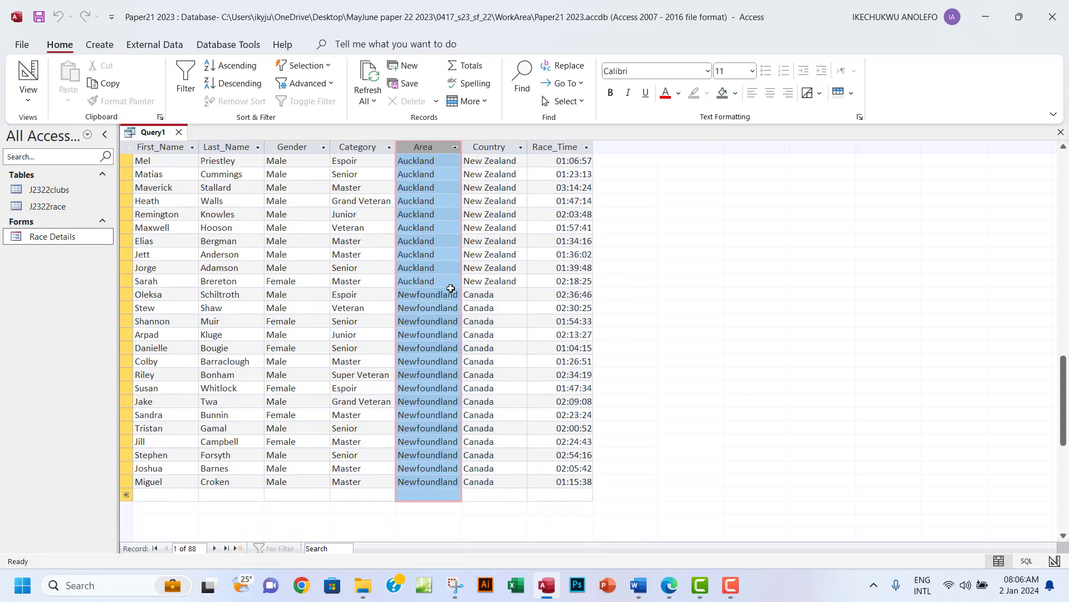
pyautogui.scroll(20, 451, 287)
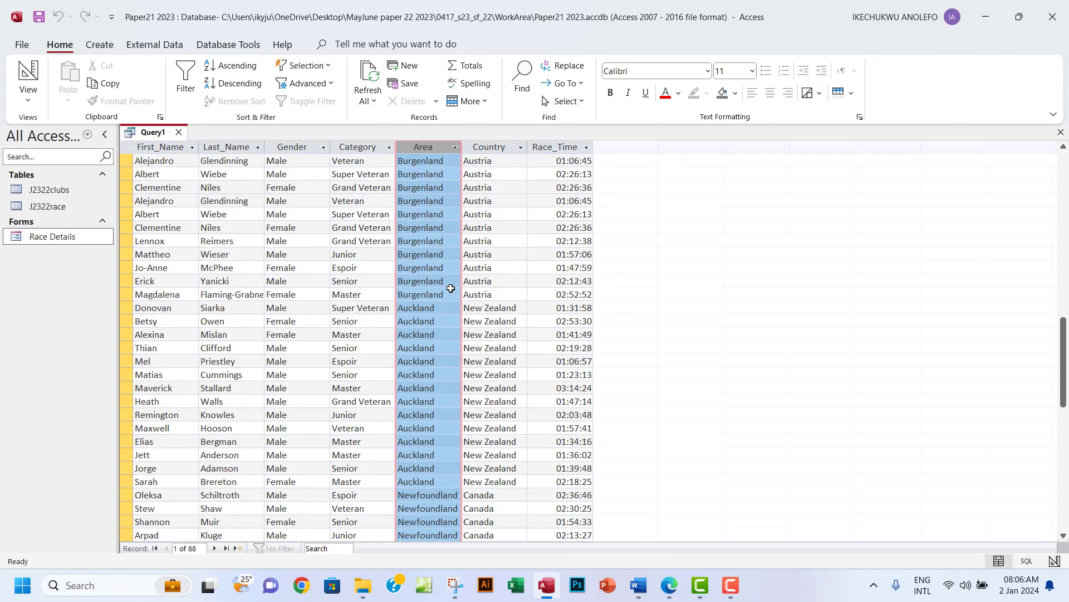
pyautogui.click(30, 101)
pyautogui.click(66, 182)
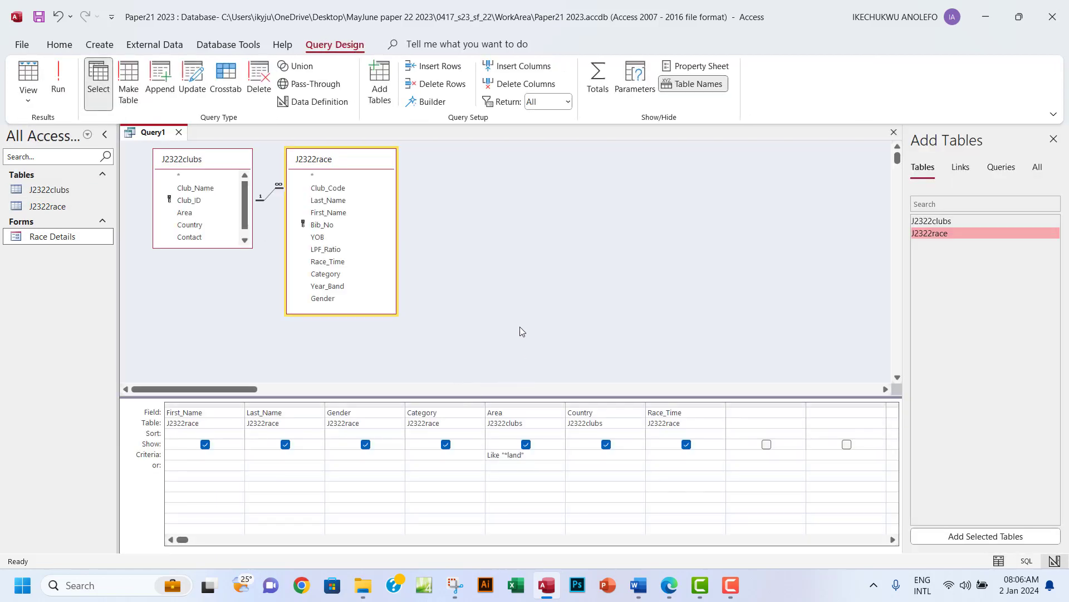
# Copy the requirement from the paper and enter 'Junior or Master' as the Category criterion.
pyautogui.click(670, 588)
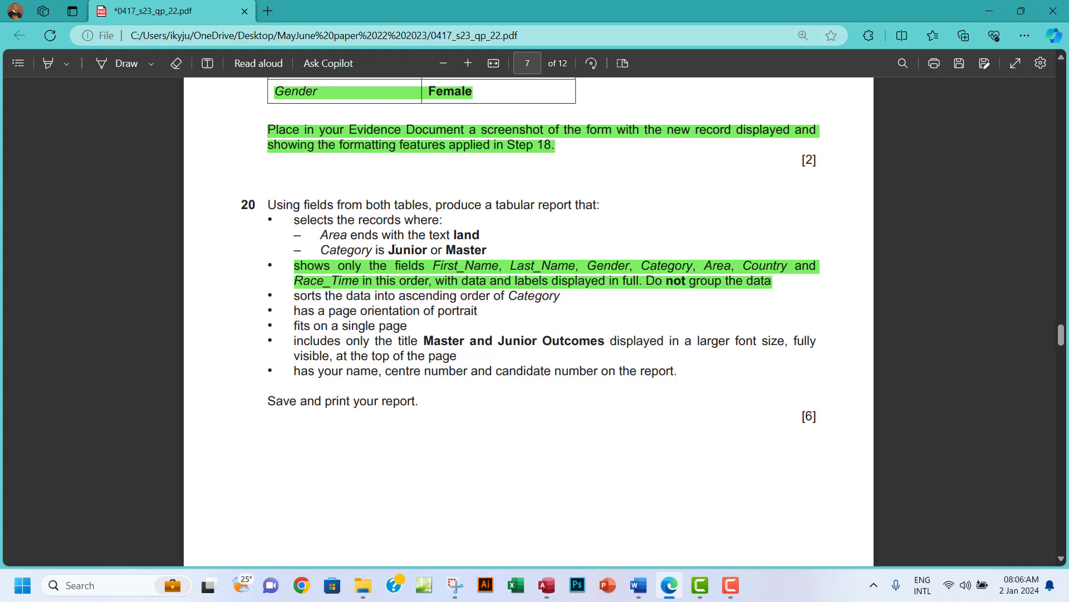
pyautogui.moveTo(390, 250); pyautogui.dragTo(486, 250)
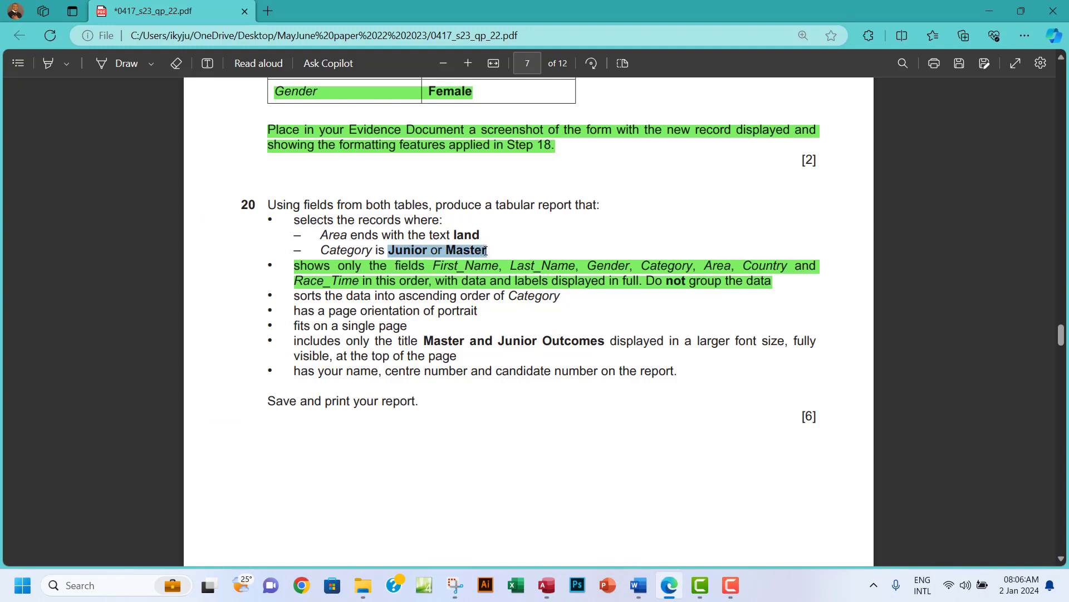
pyautogui.hotkey('ctrl', 'c')
pyautogui.click(546, 584)
pyautogui.click(424, 465)
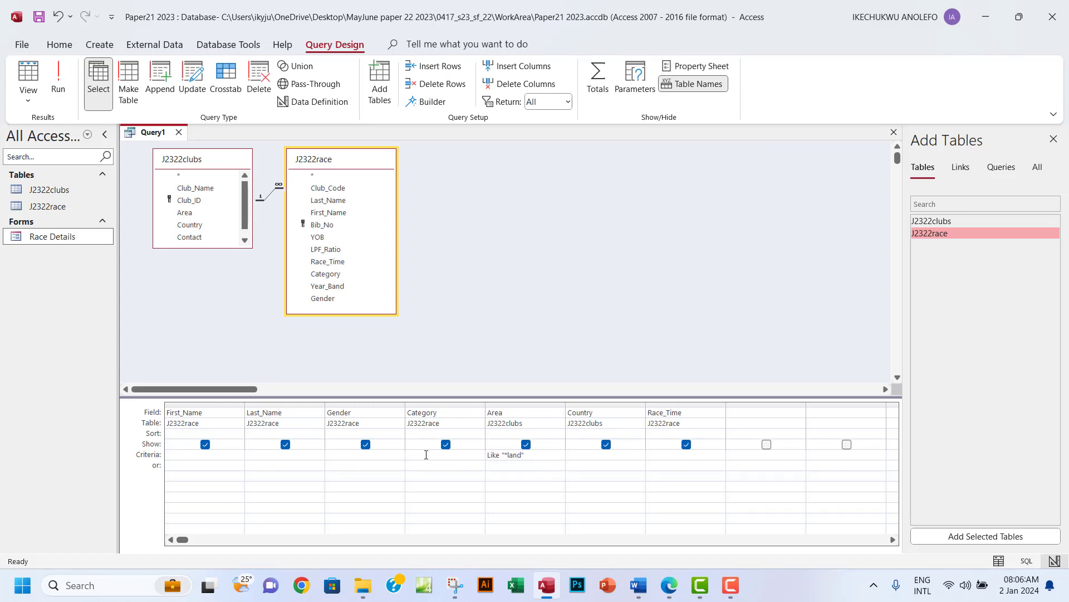
pyautogui.click(426, 454)
pyautogui.write('Junior or Master')
# Run the query to verify the 32 Junior or Master records, then return to Design view.
pyautogui.click(58, 78)
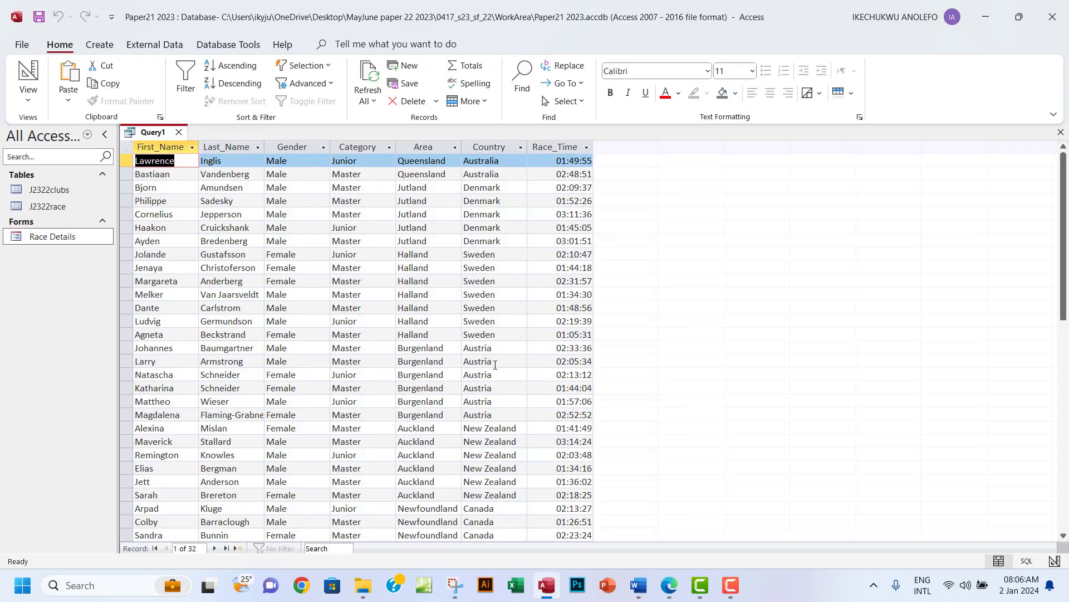
pyautogui.click(368, 147)
pyautogui.scroll(-5, 351, 326)
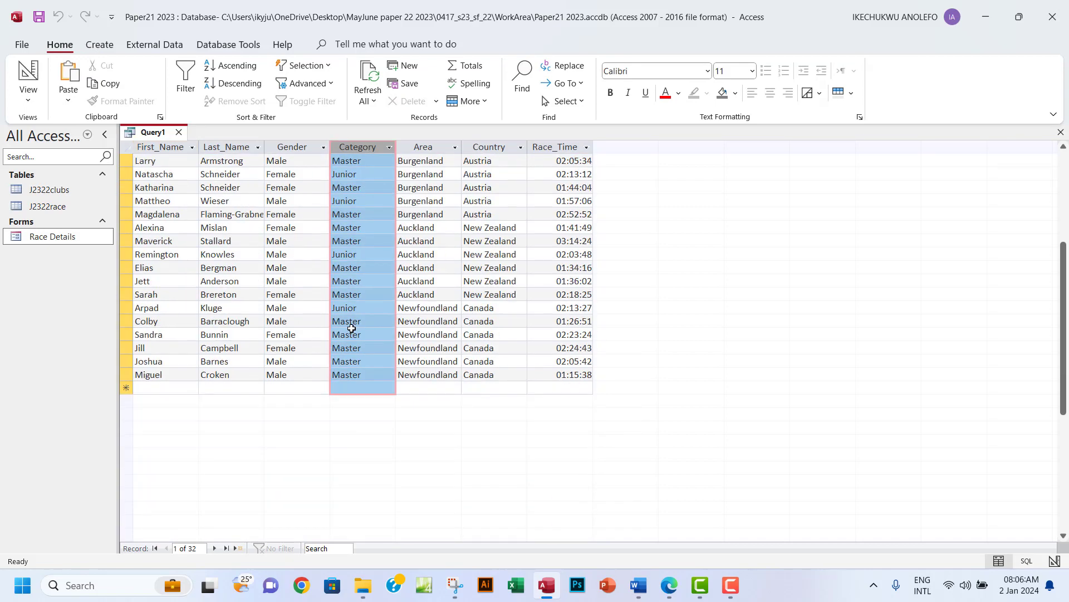
pyautogui.scroll(5, 352, 329)
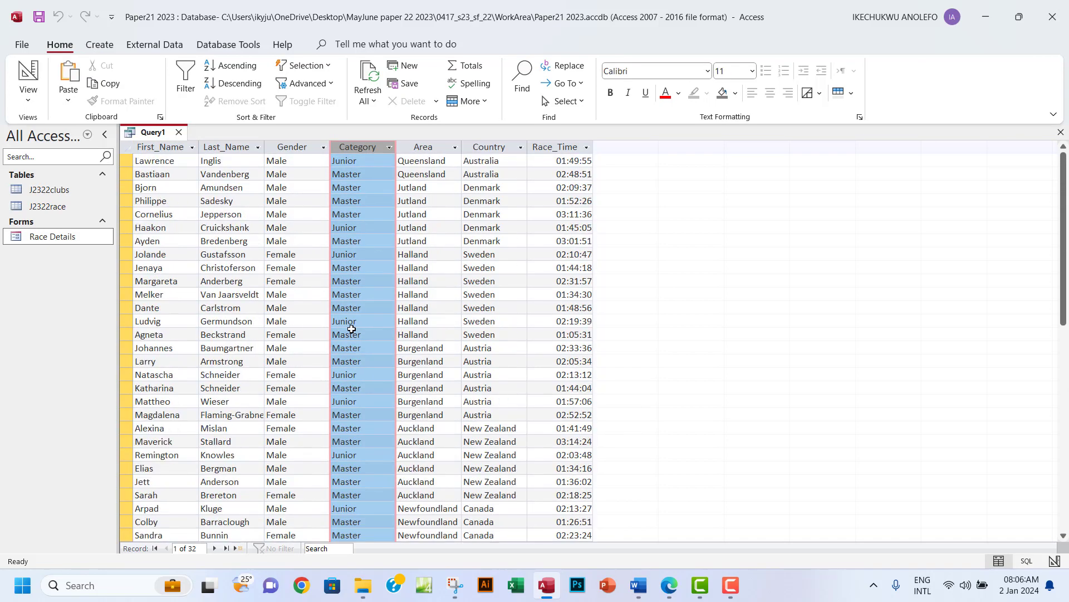
pyautogui.click(27, 102)
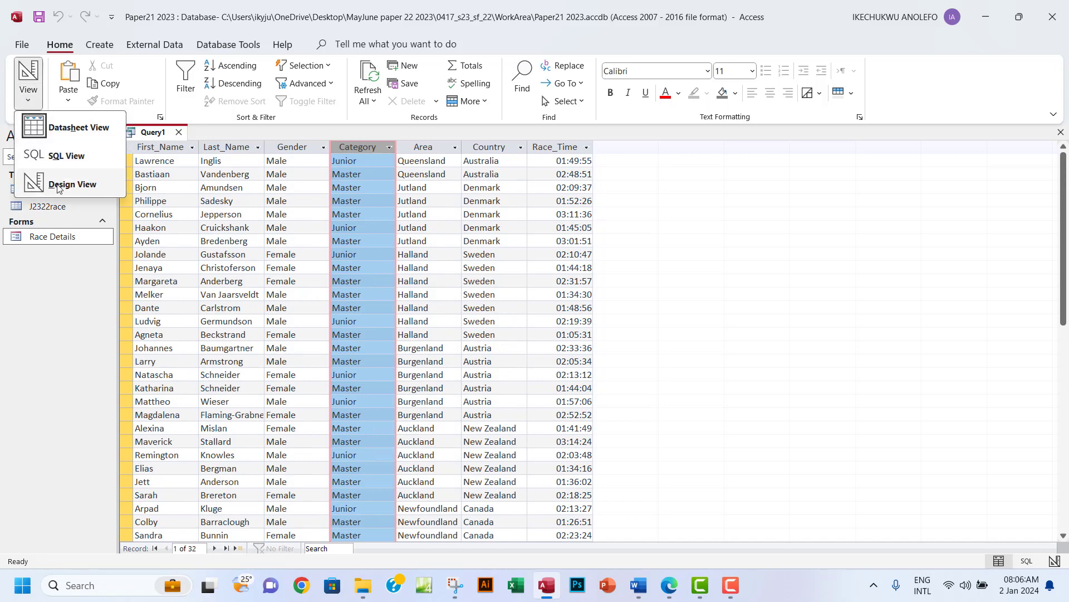
pyautogui.click(59, 185)
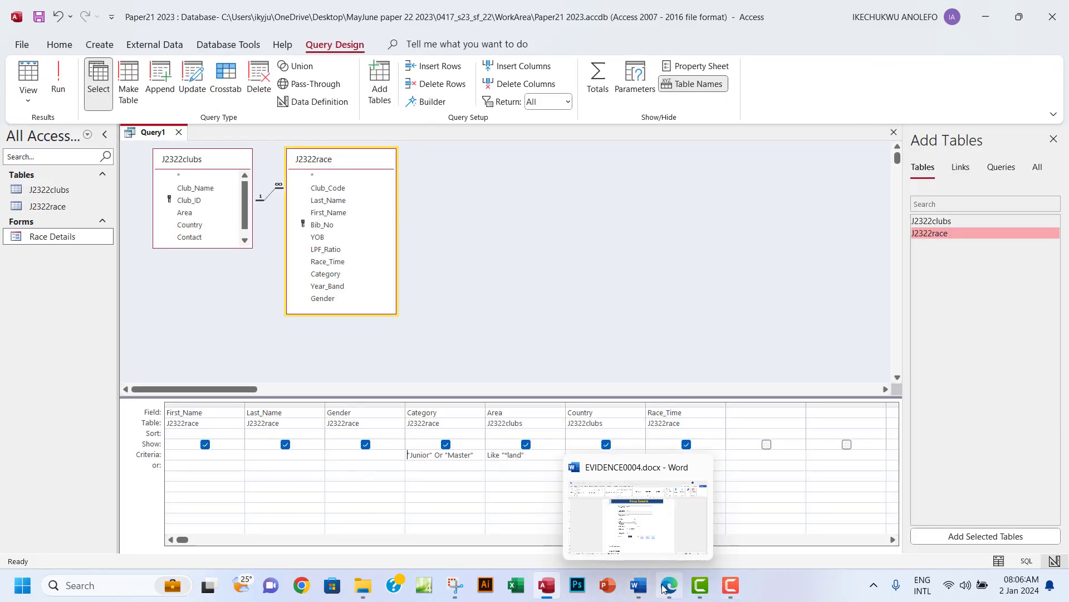
# Highlight the Area and Category requirement lines in green in the question paper.
pyautogui.click(666, 518)
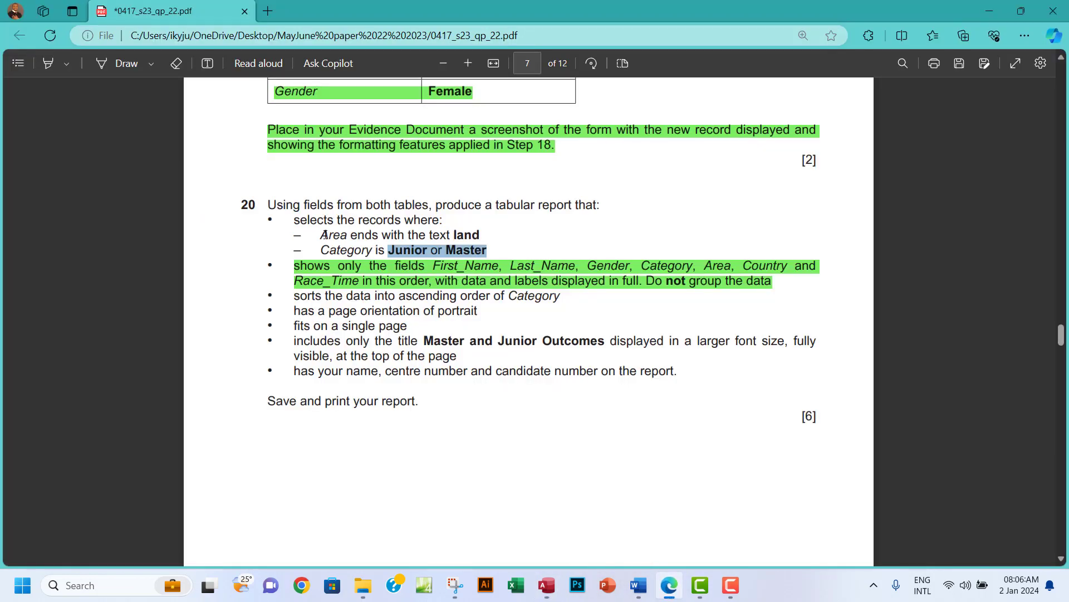
pyautogui.moveTo(321, 234); pyautogui.dragTo(496, 253)
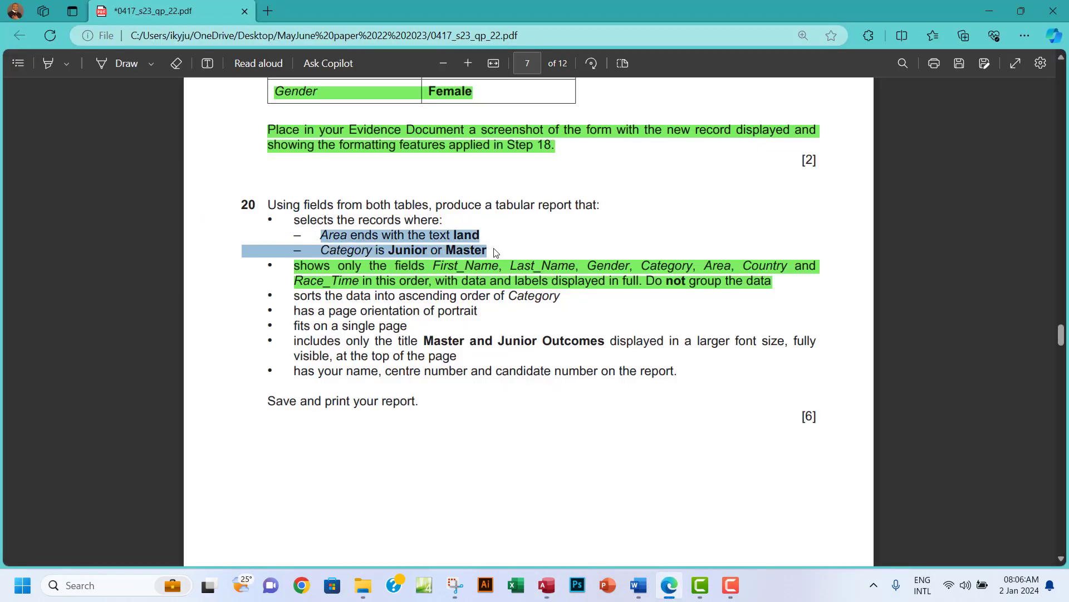
pyautogui.moveTo(587, 181)
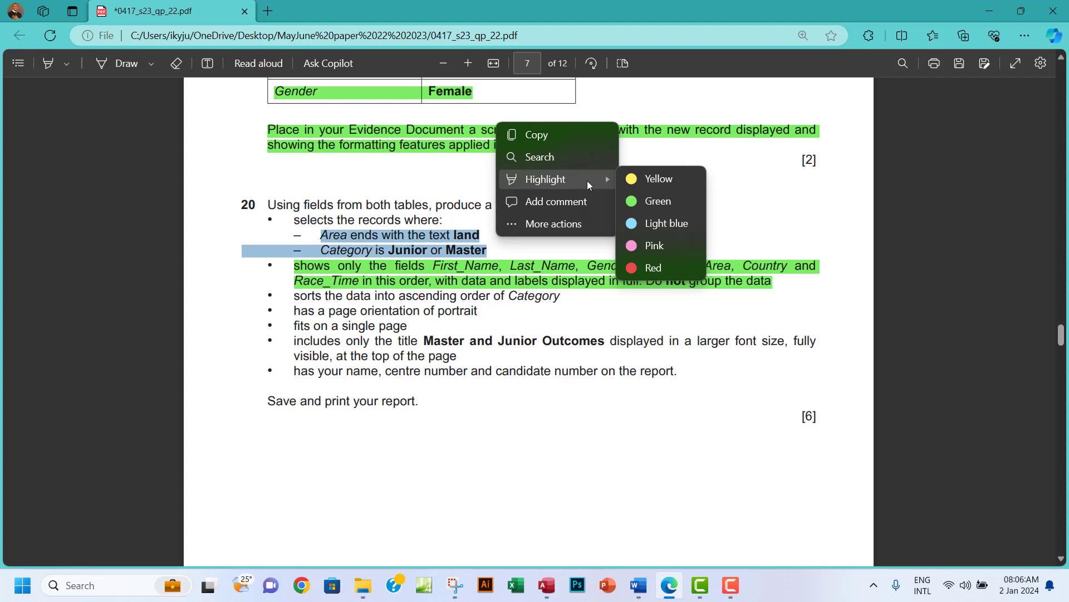
pyautogui.click(640, 201)
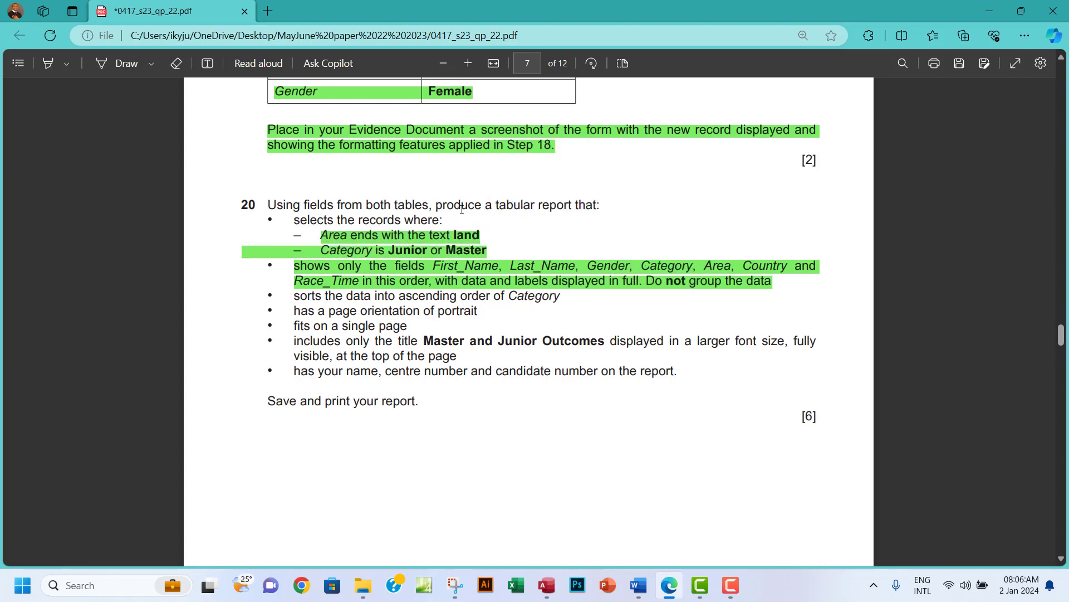
# Highlight 'tabular report' in green and select the sort-by-Category requirement line.
pyautogui.moveTo(494, 206); pyautogui.dragTo(573, 205)
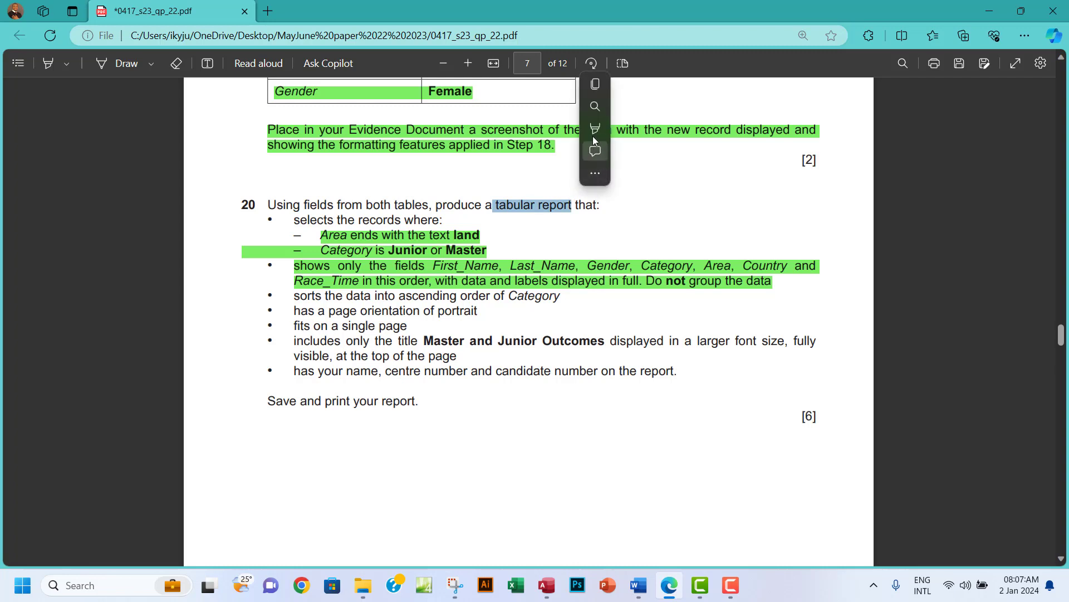
pyautogui.moveTo(679, 128)
pyautogui.click(741, 150)
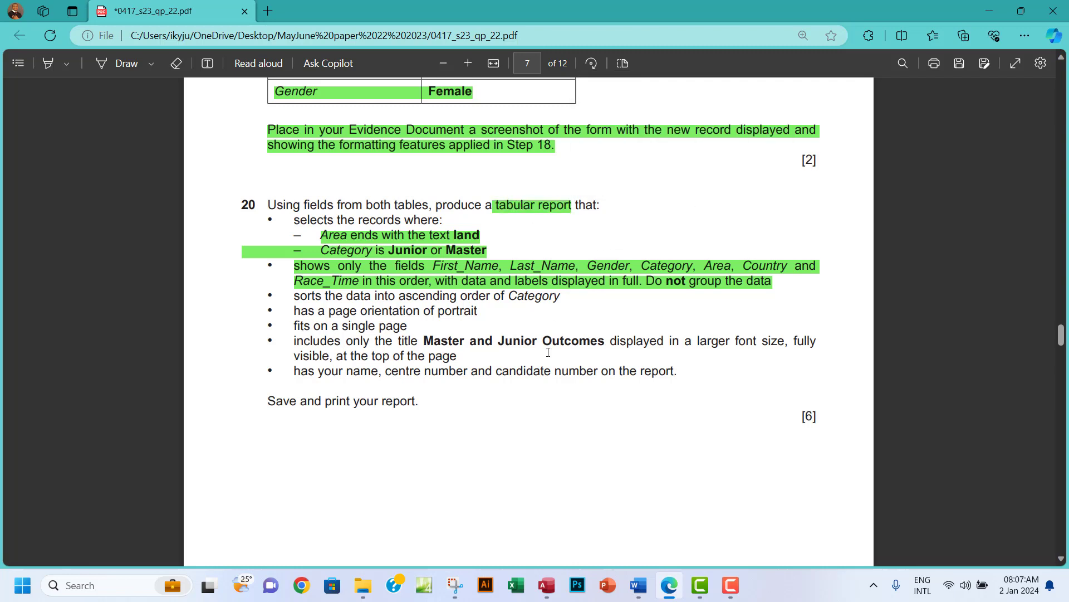
pyautogui.scroll(-2, 394, 328)
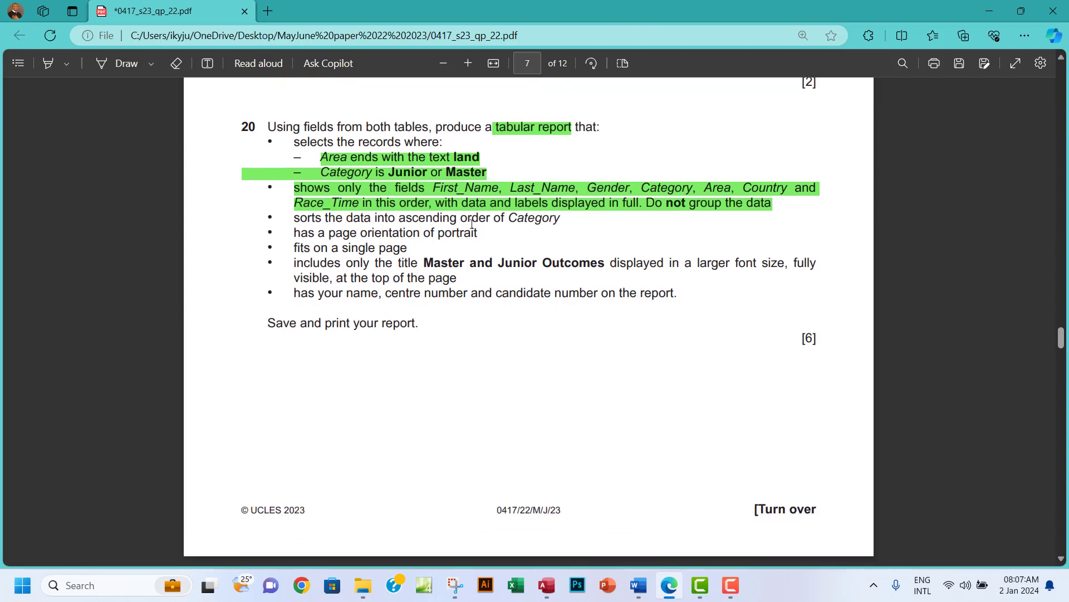
pyautogui.moveTo(553, 220); pyautogui.dragTo(280, 218)
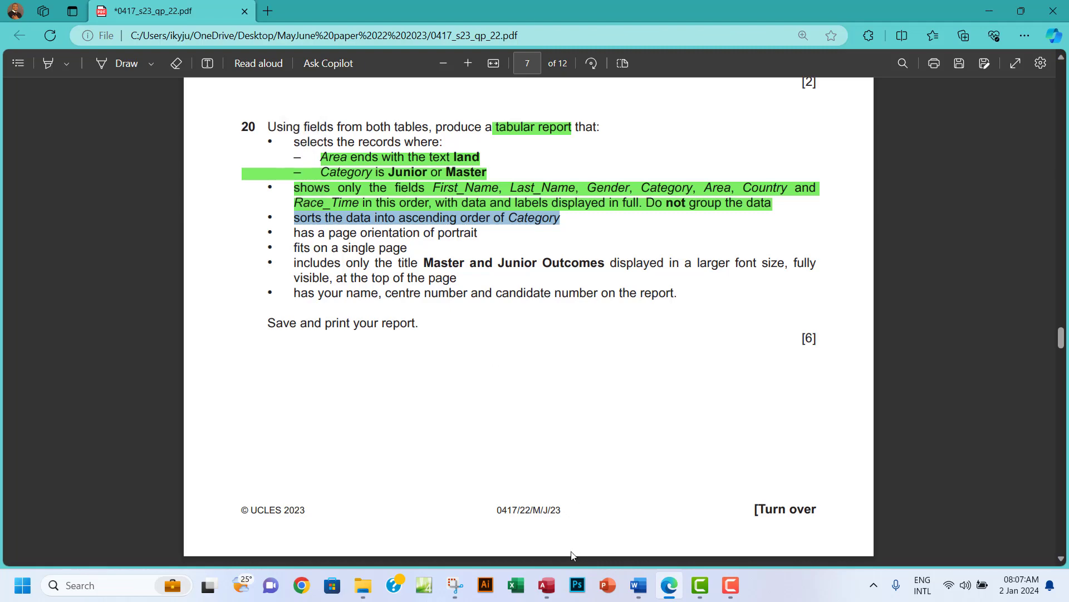
pyautogui.click(548, 587)
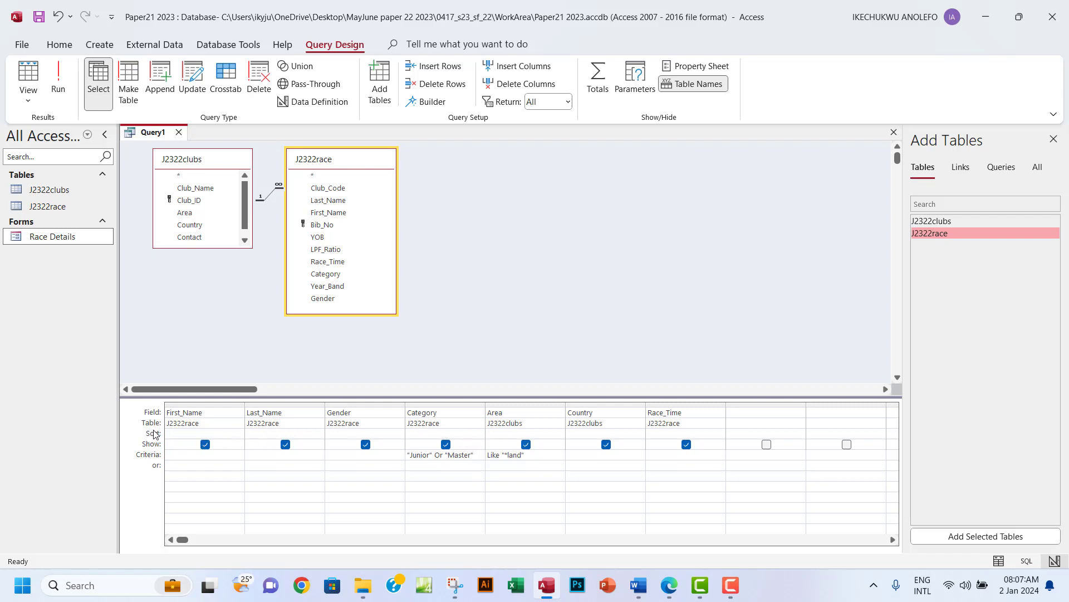
# Set an ascending sort on the Category field, checking question 20's sort requirement.
pyautogui.click(179, 433)
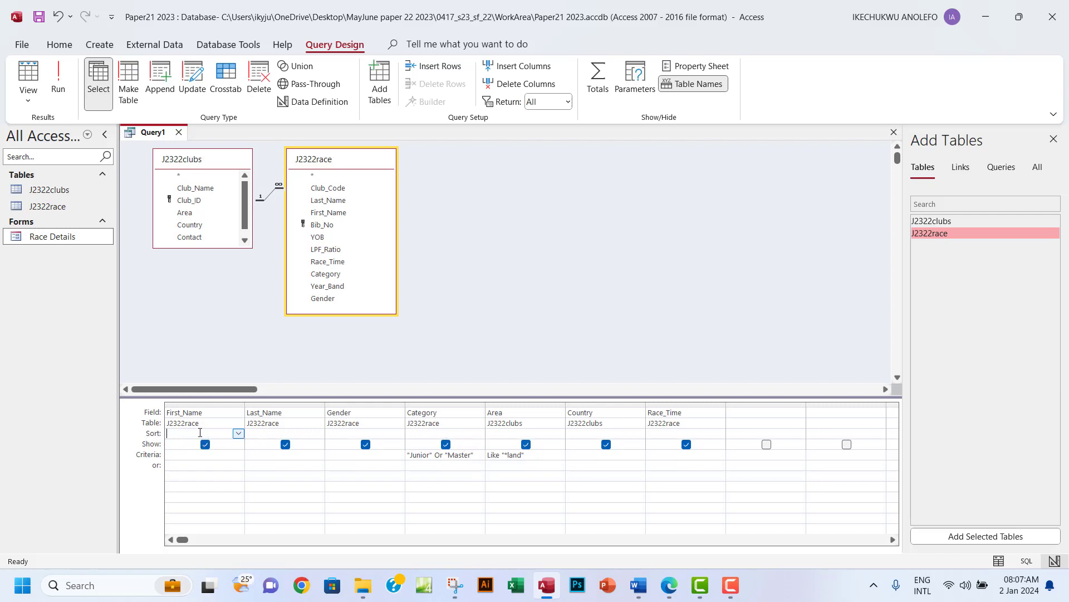
pyautogui.click(239, 434)
pyautogui.click(239, 434)
pyautogui.click(671, 587)
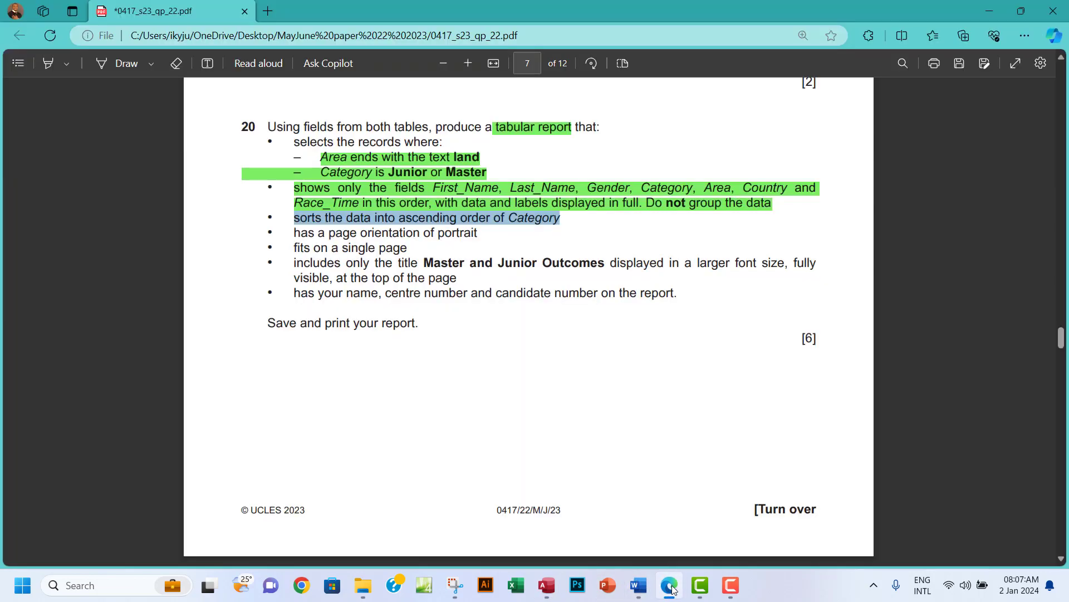
pyautogui.click(671, 588)
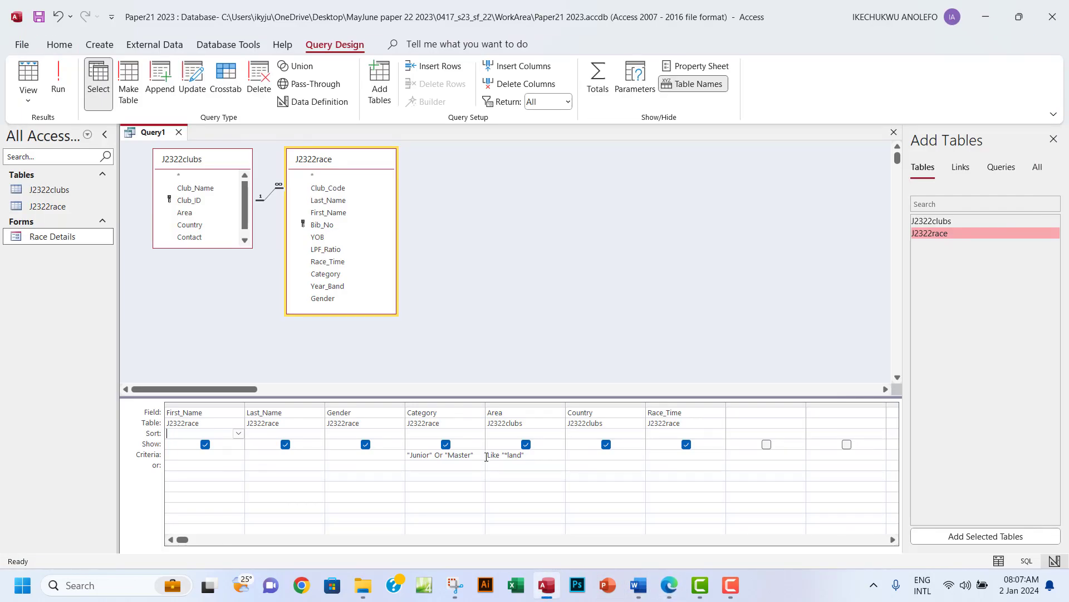
pyautogui.click(444, 433)
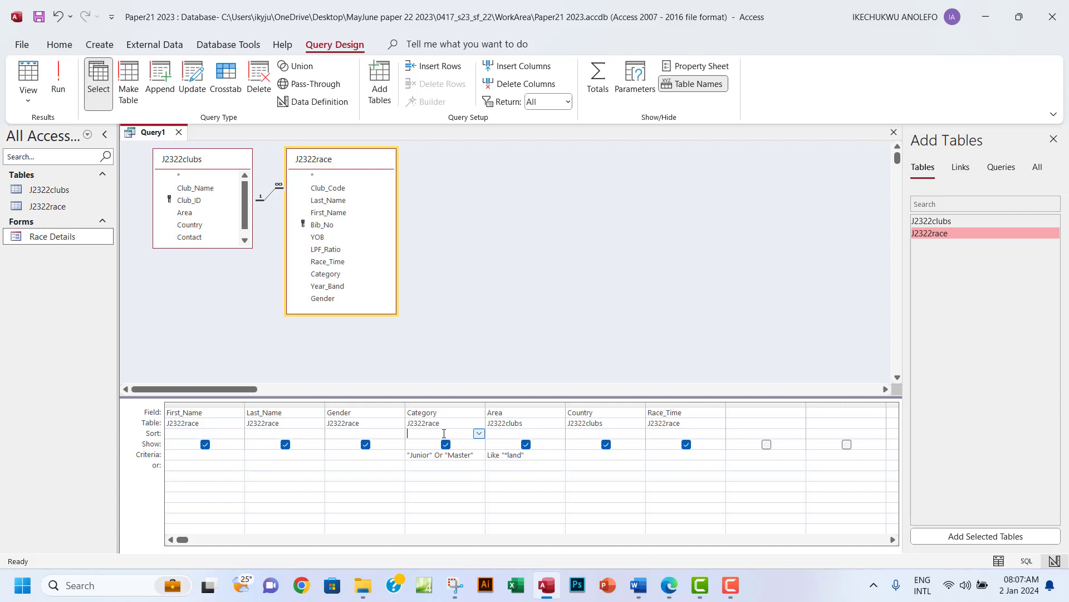
pyautogui.click(480, 434)
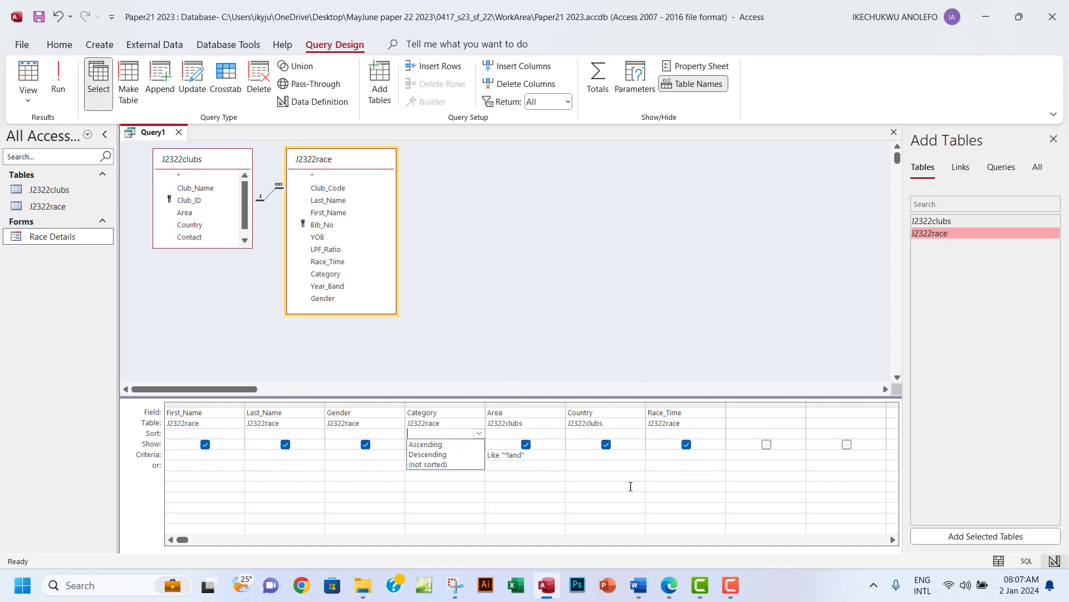
pyautogui.click(629, 320)
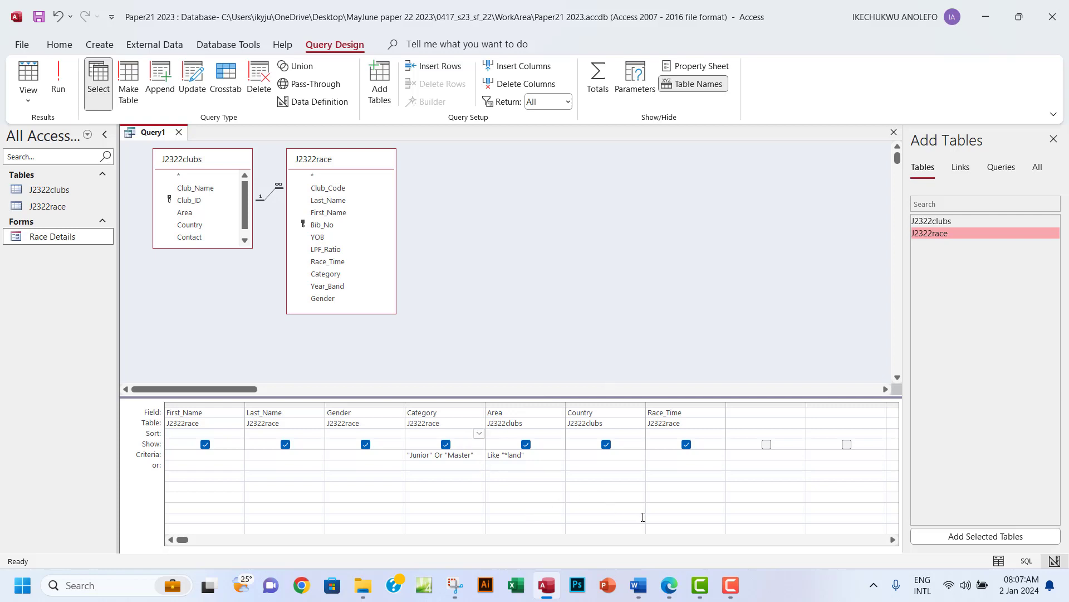
pyautogui.click(670, 585)
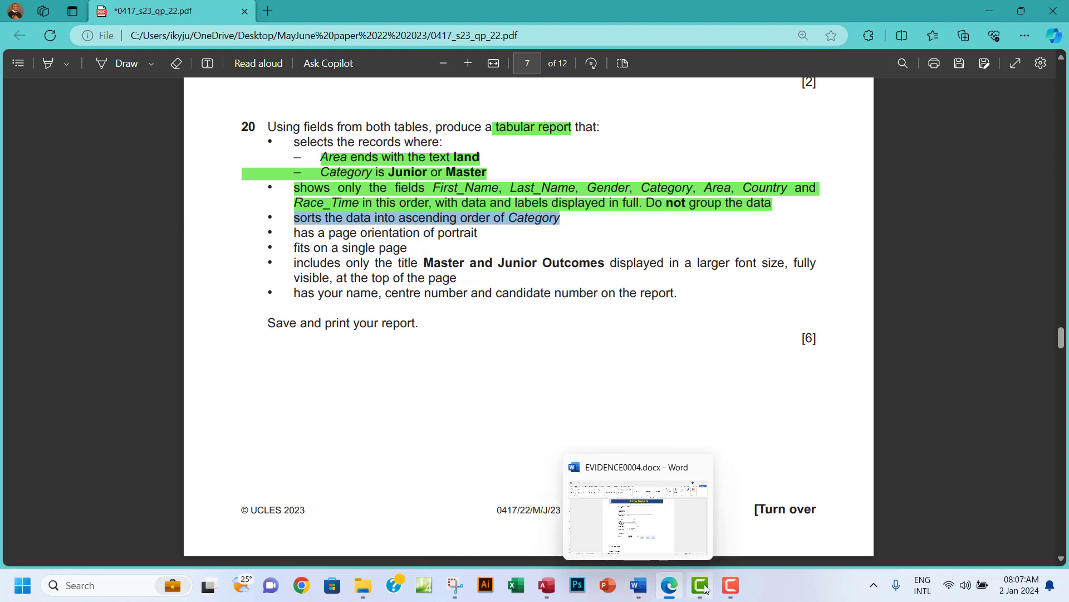
pyautogui.click(545, 586)
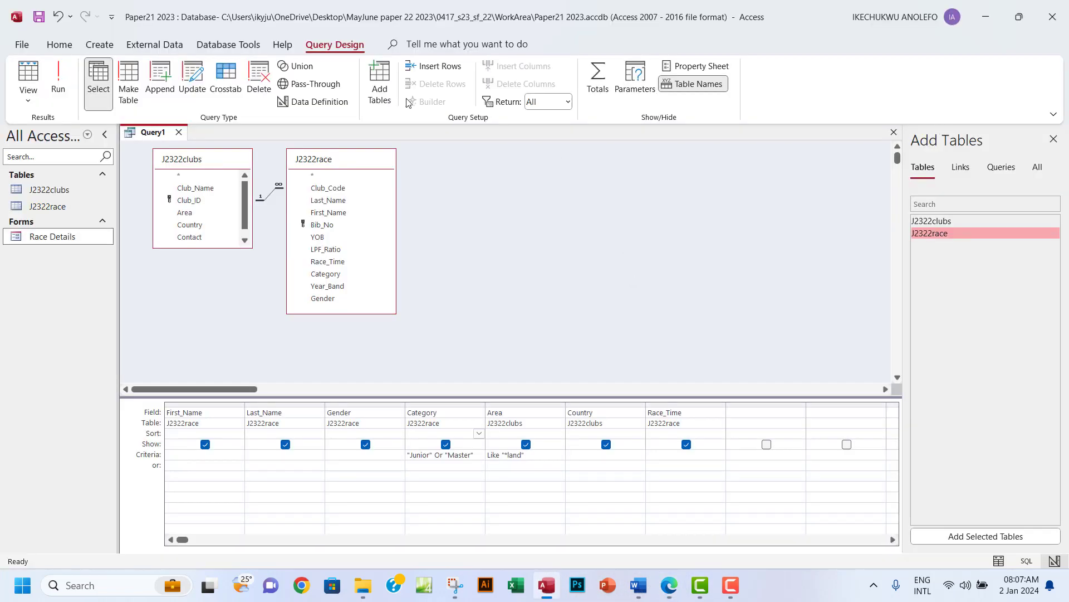
# Save Query1 under the name Question20Query and close its tab.
pyautogui.click(39, 16)
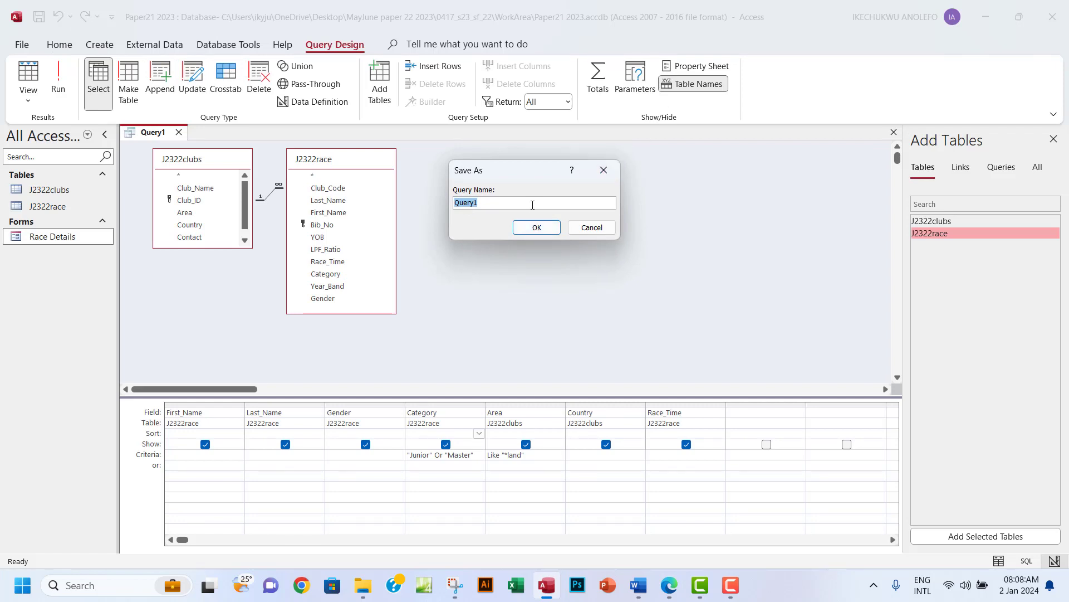
pyautogui.write('Question20Query')
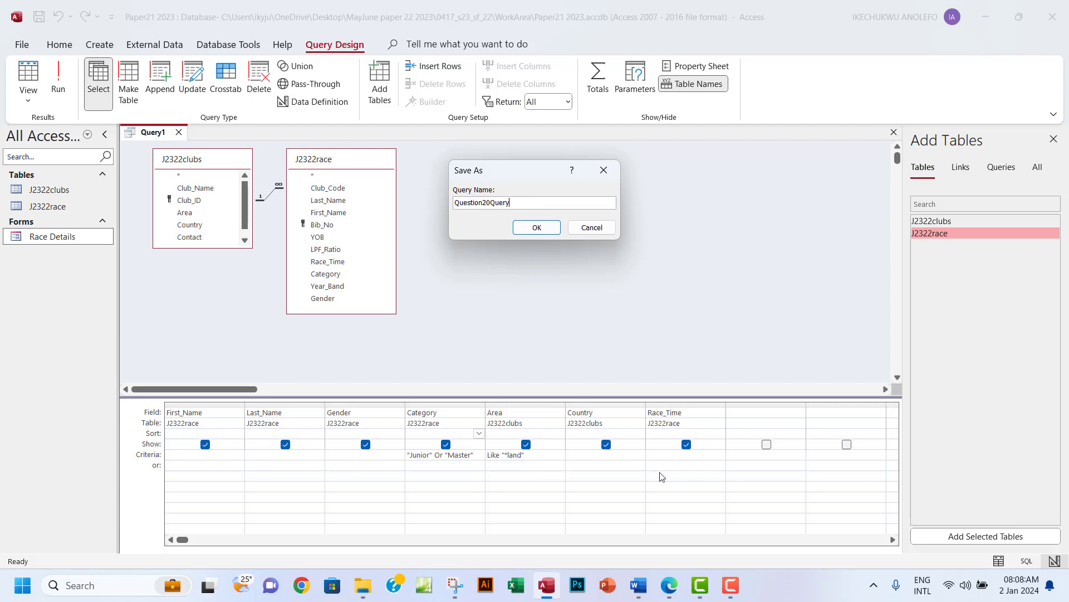
pyautogui.click(671, 589)
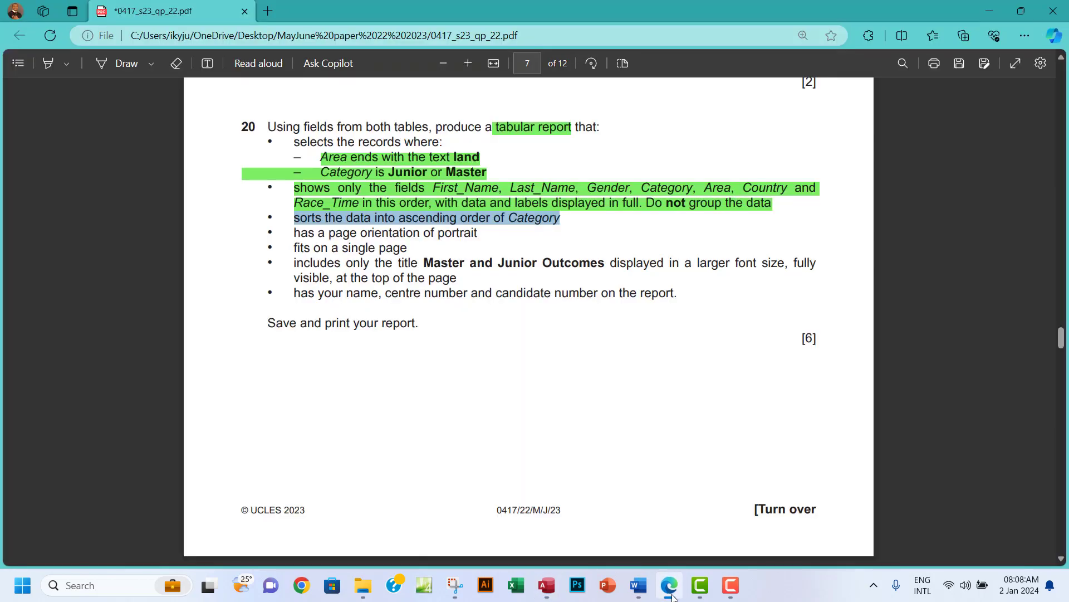
pyautogui.click(670, 593)
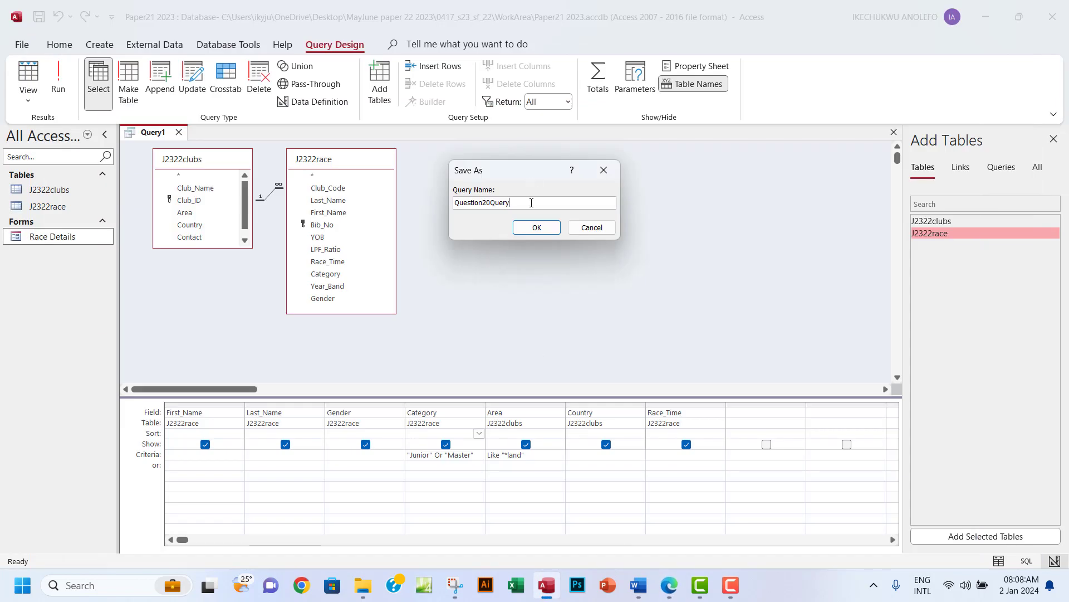
pyautogui.click(537, 229)
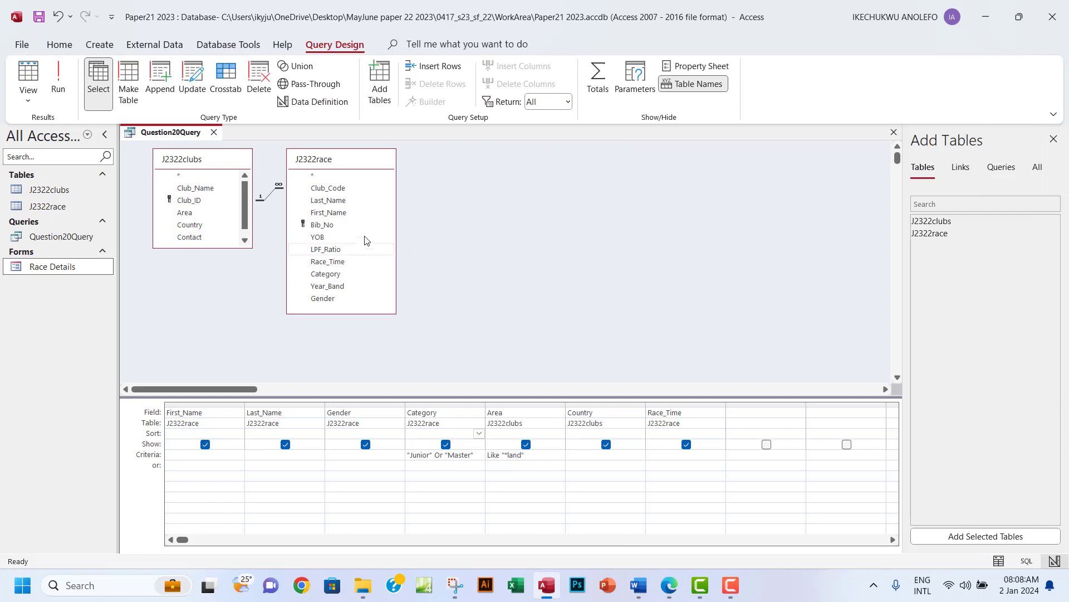
pyautogui.click(893, 133)
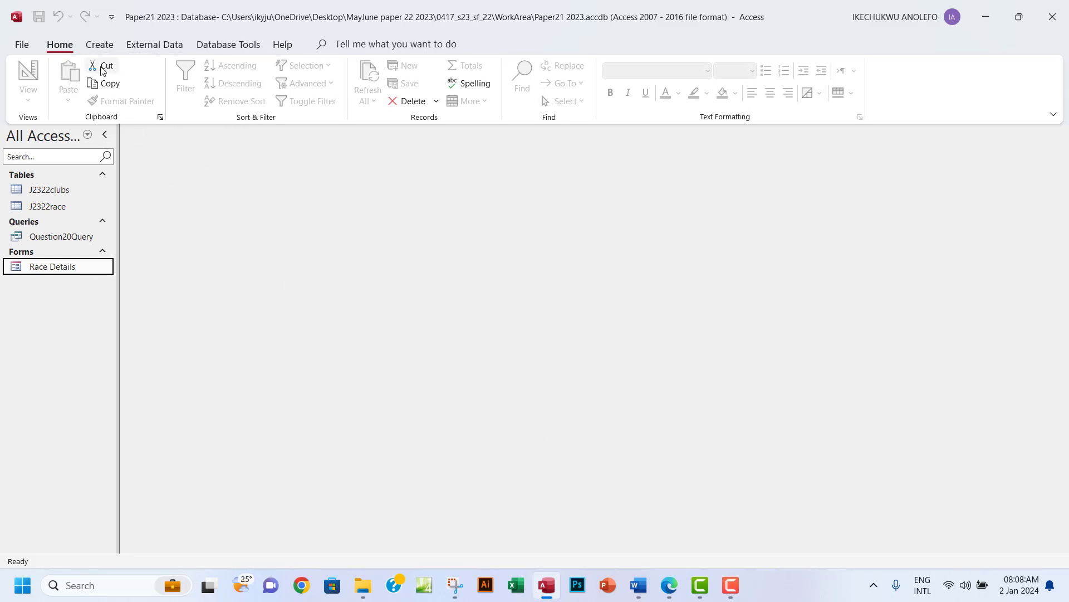
# Start the Report Wizard on Question20Query and add all seven of its fields.
pyautogui.click(100, 45)
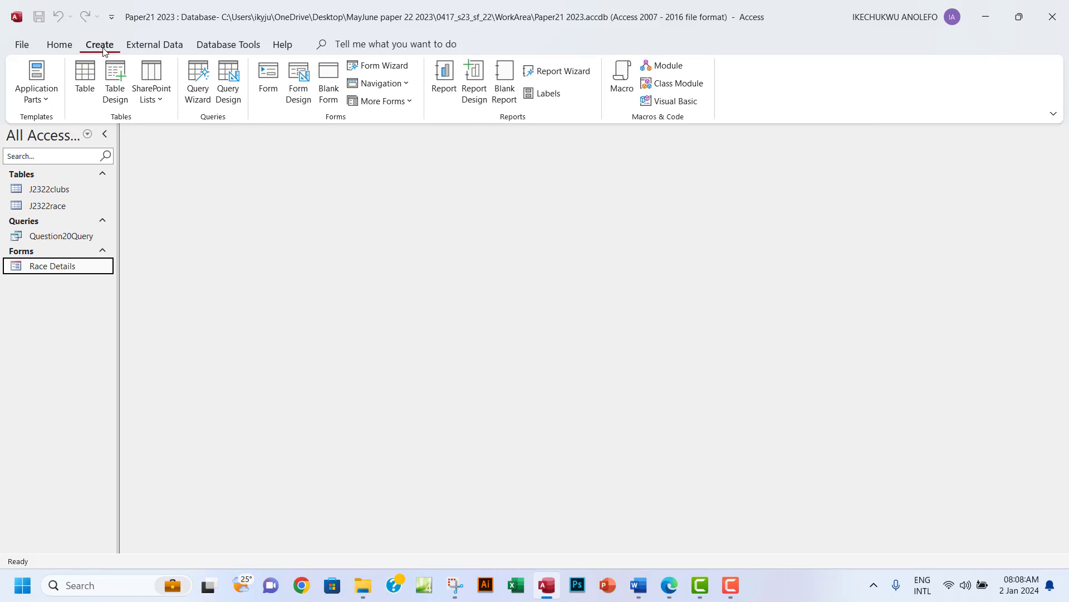
pyautogui.click(557, 70)
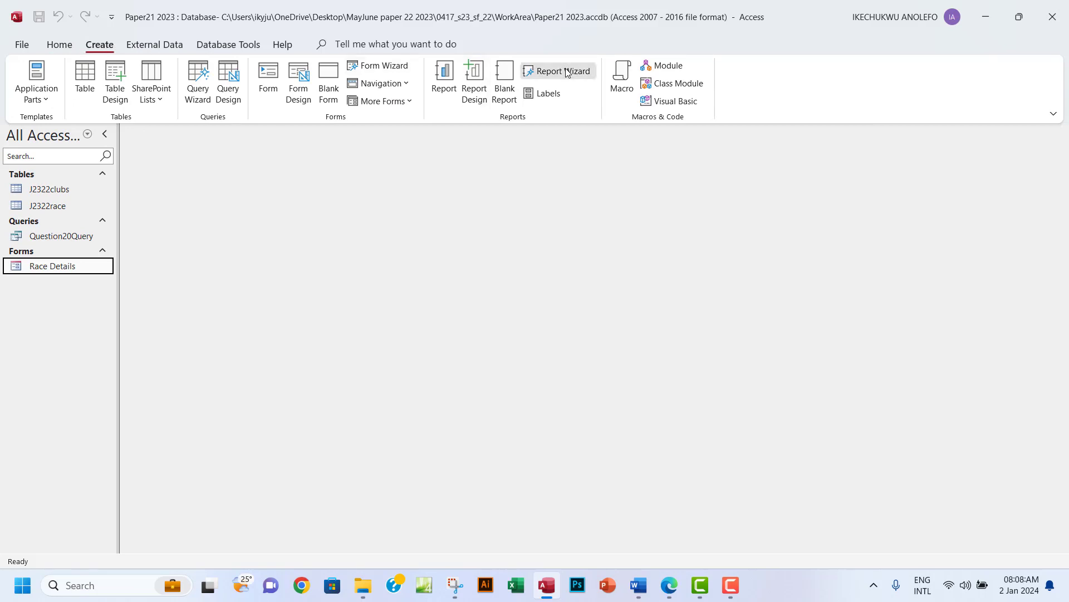
pyautogui.click(549, 203)
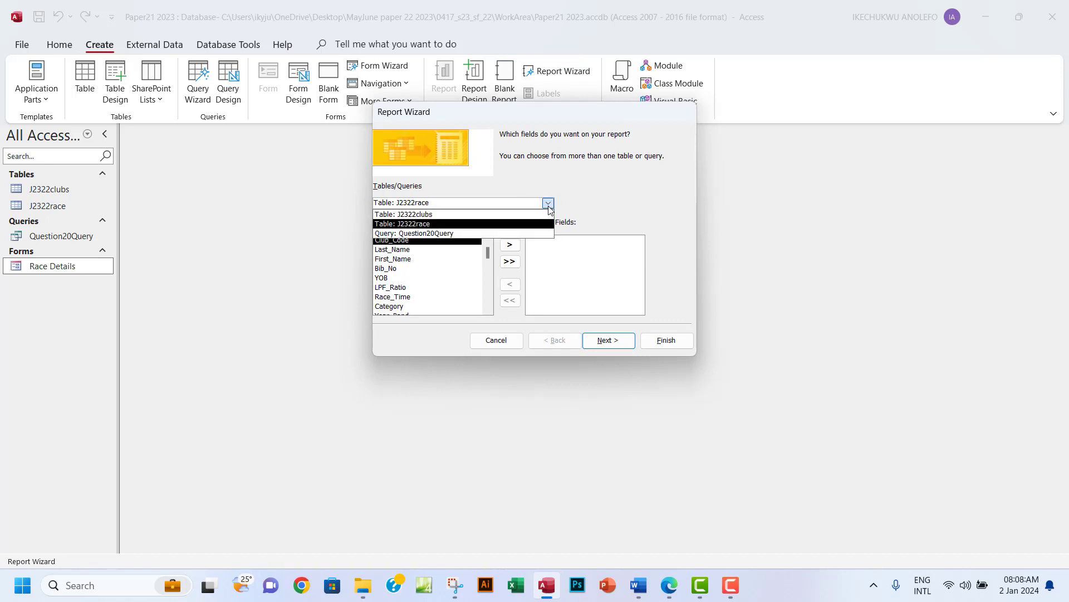
pyautogui.click(422, 233)
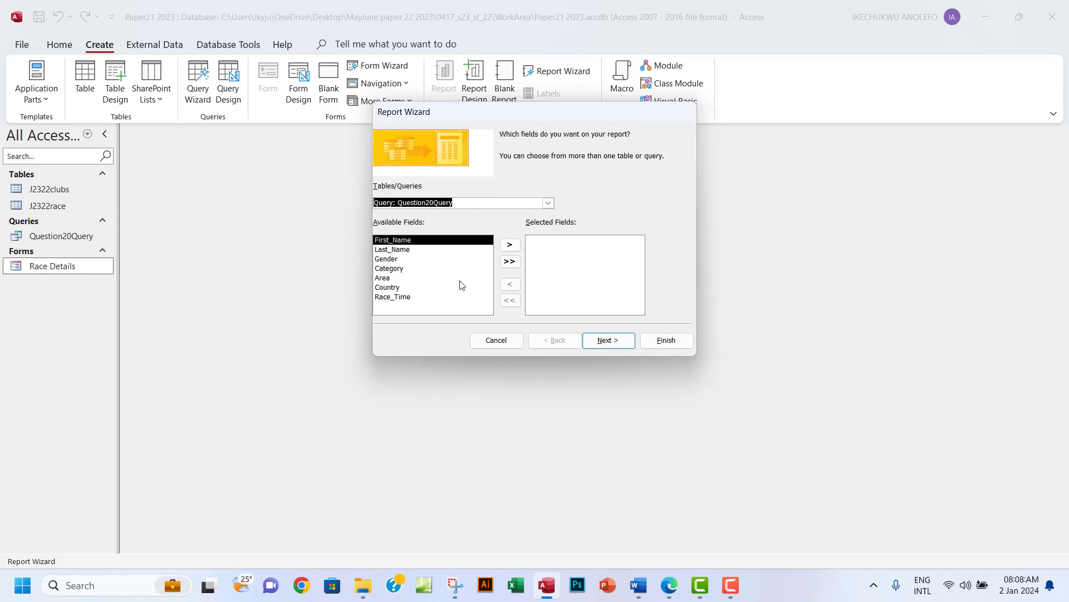
pyautogui.click(510, 262)
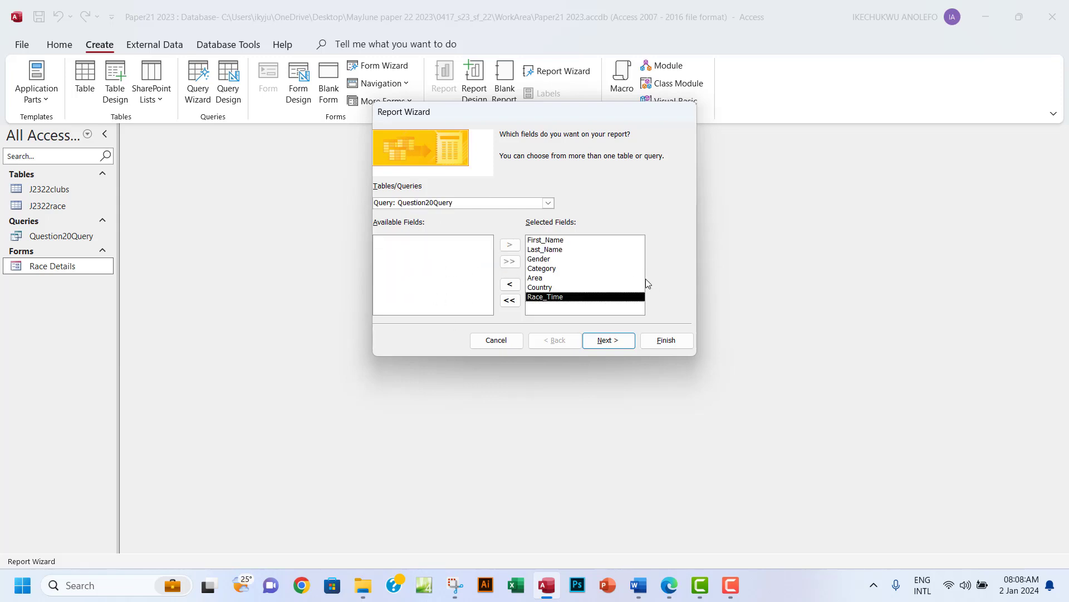
# View the data by J2322race instead of by clubs, and advance to the grouping step.
pyautogui.click(602, 340)
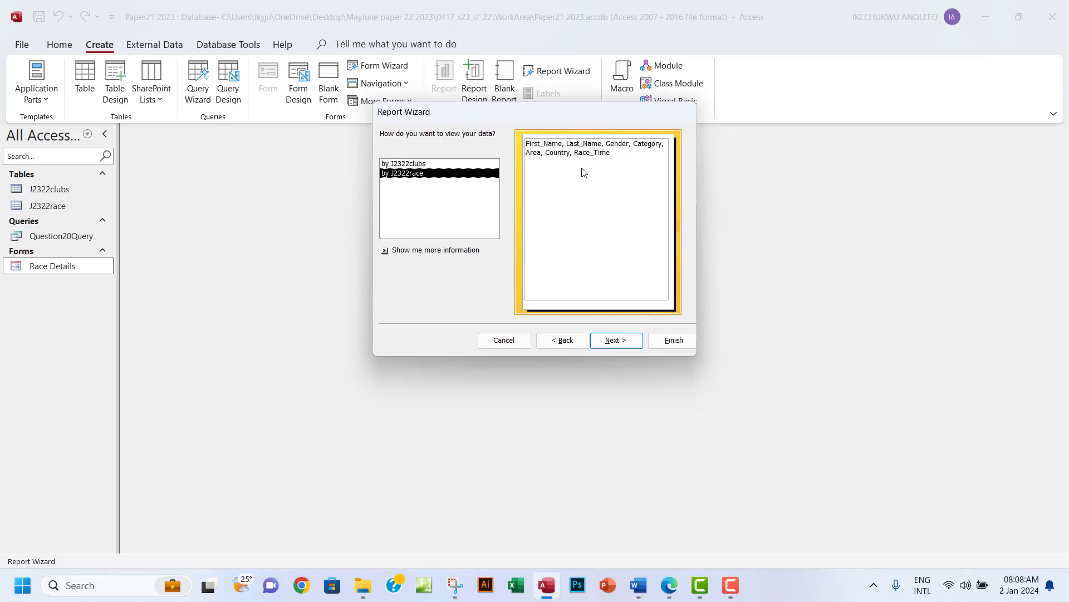
pyautogui.click(397, 164)
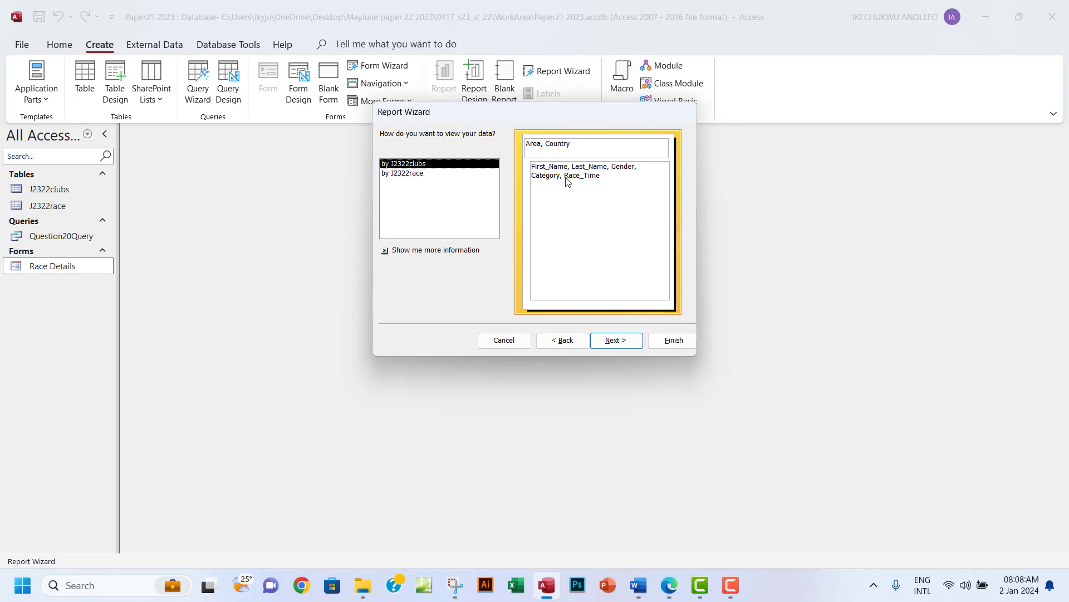
pyautogui.click(410, 173)
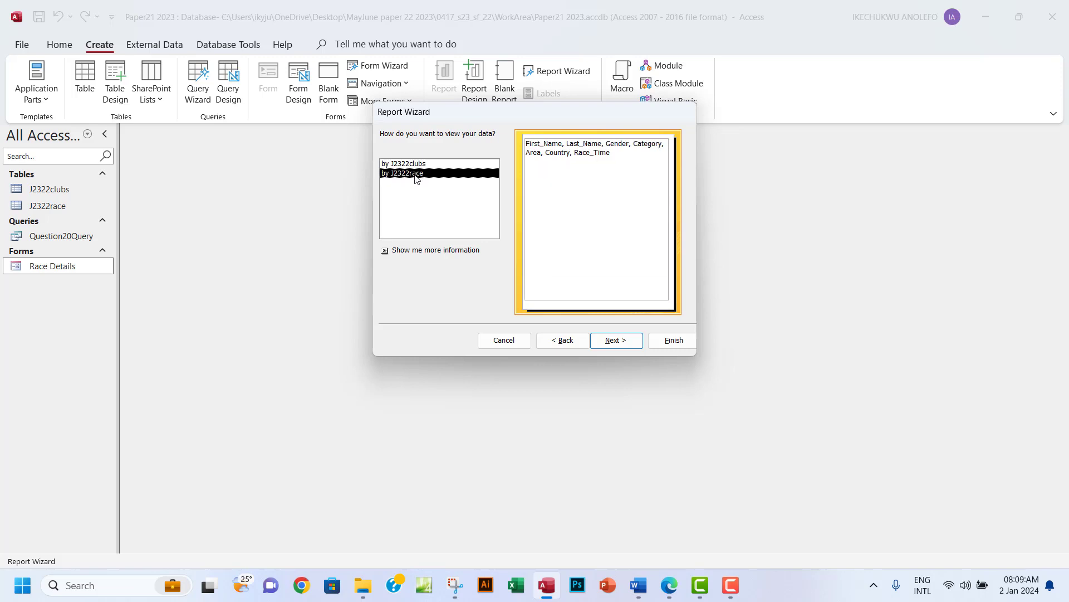
pyautogui.click(614, 341)
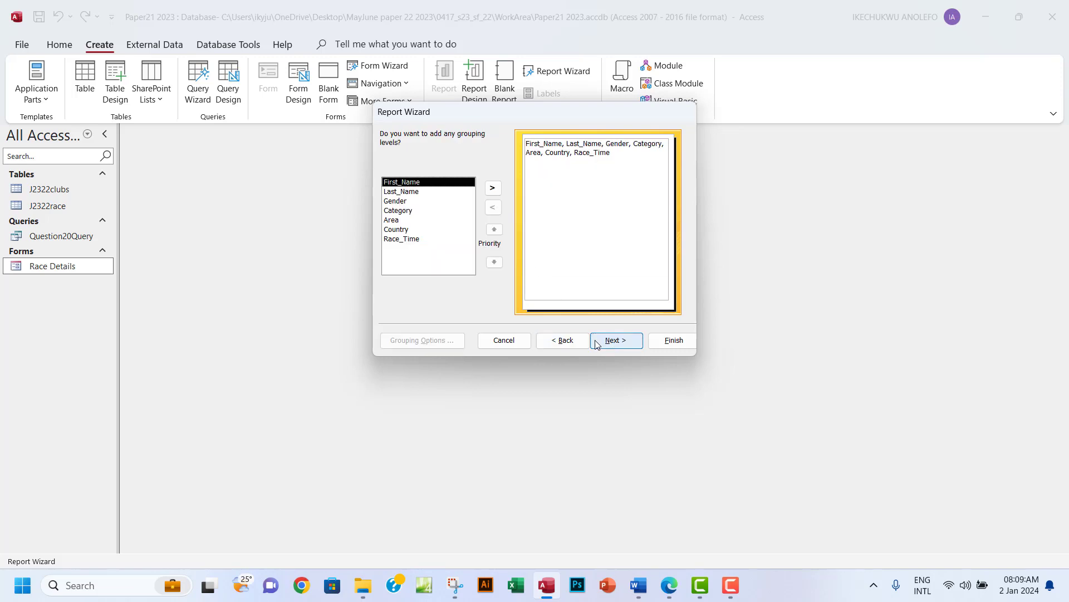
# Skip grouping and sorting in the wizard, then select the portrait orientation line in the question paper.
pyautogui.click(624, 348)
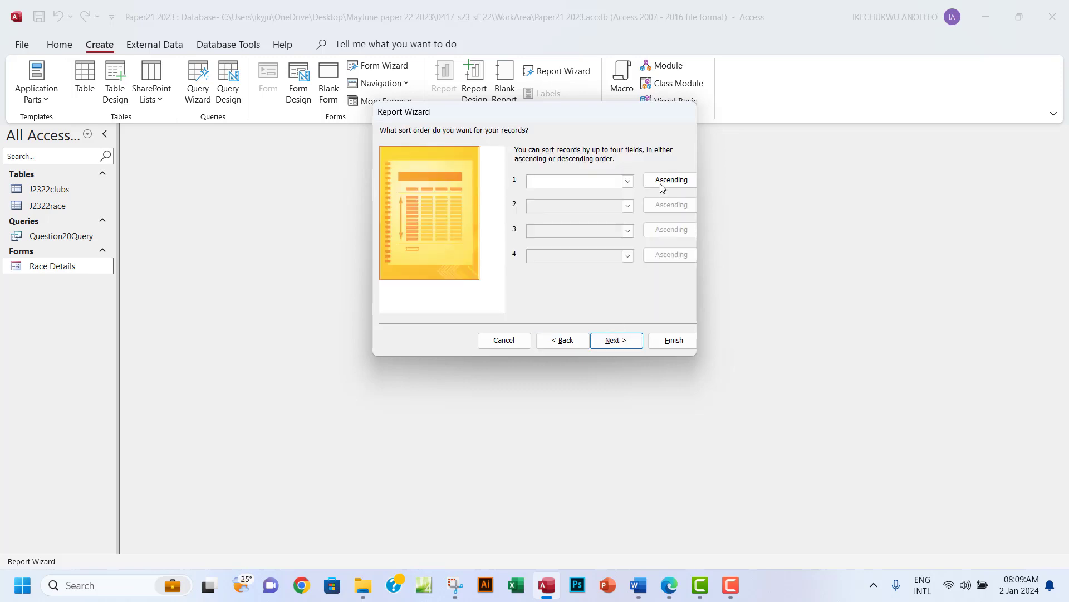
pyautogui.click(616, 341)
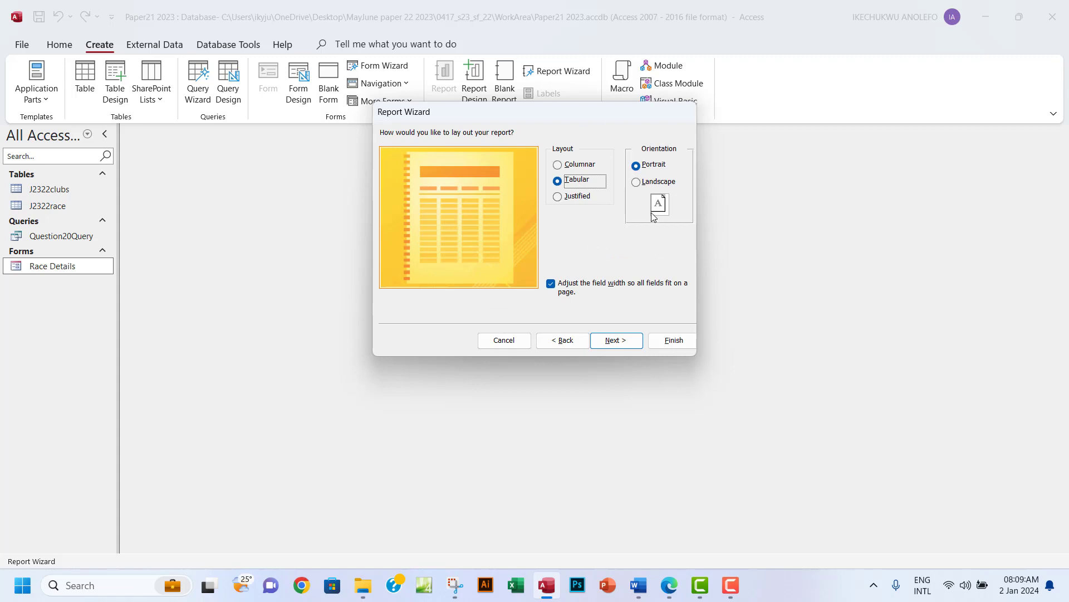
pyautogui.click(669, 585)
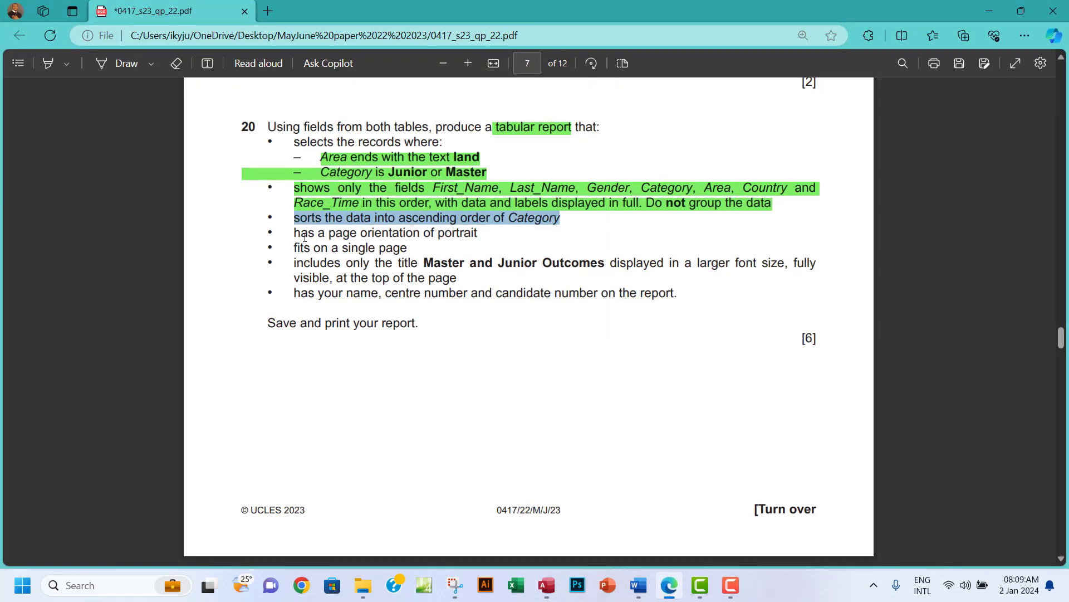
pyautogui.moveTo(295, 235); pyautogui.dragTo(478, 239)
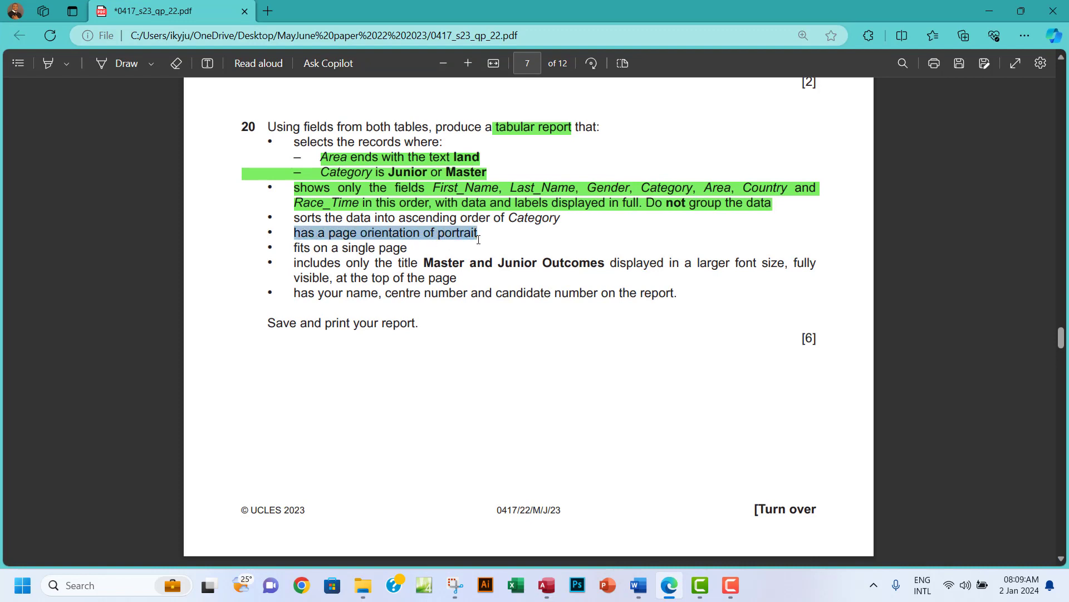
pyautogui.click(547, 585)
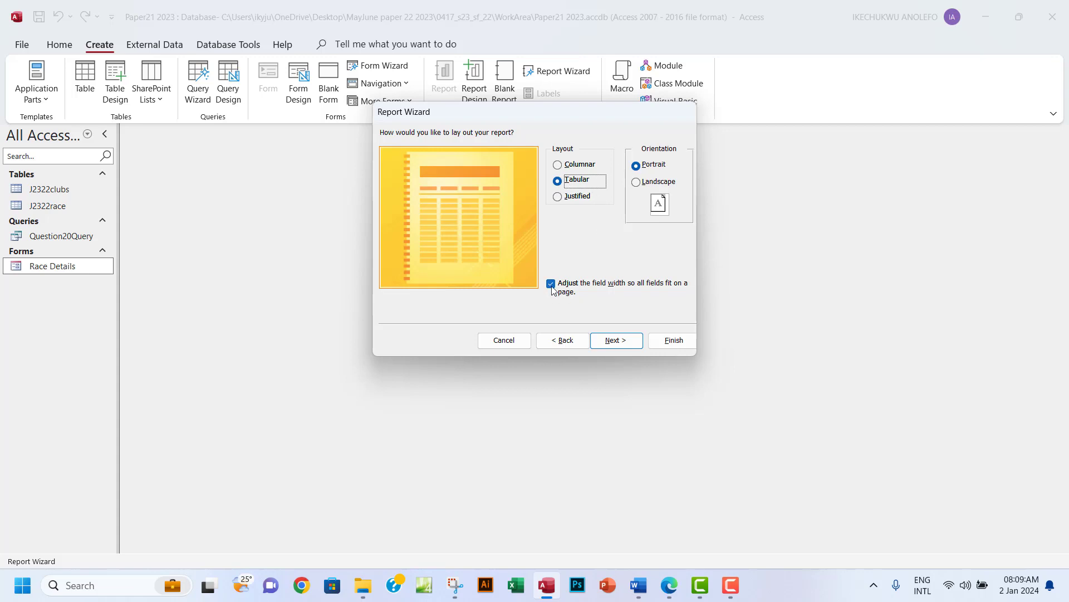
# Select the single-page requirement line in the question paper instead.
pyautogui.click(669, 585)
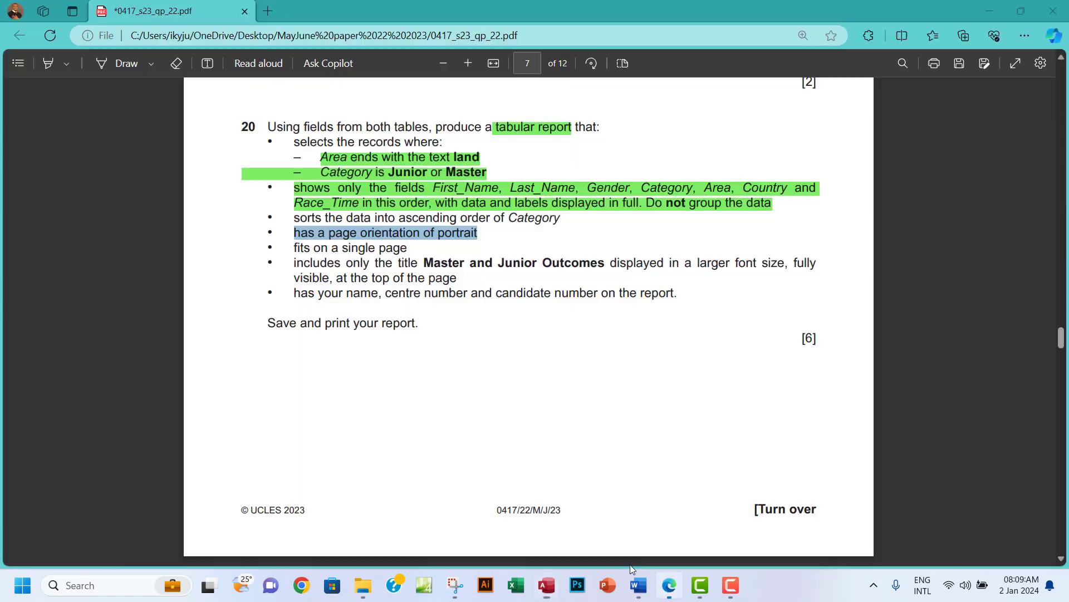
pyautogui.click(298, 235)
pyautogui.moveTo(305, 245); pyautogui.dragTo(403, 247)
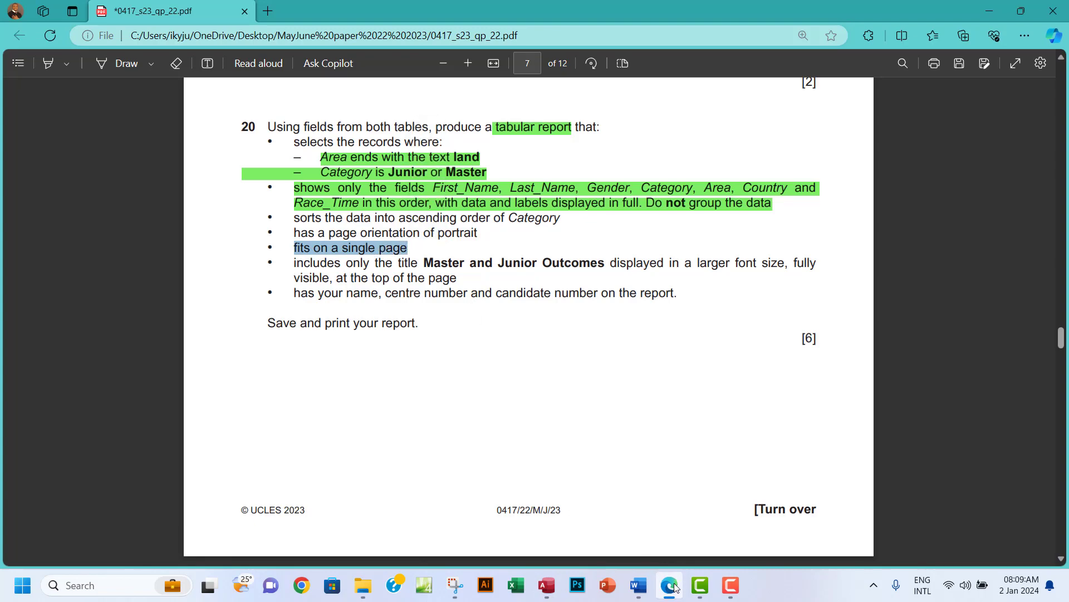
pyautogui.click(546, 585)
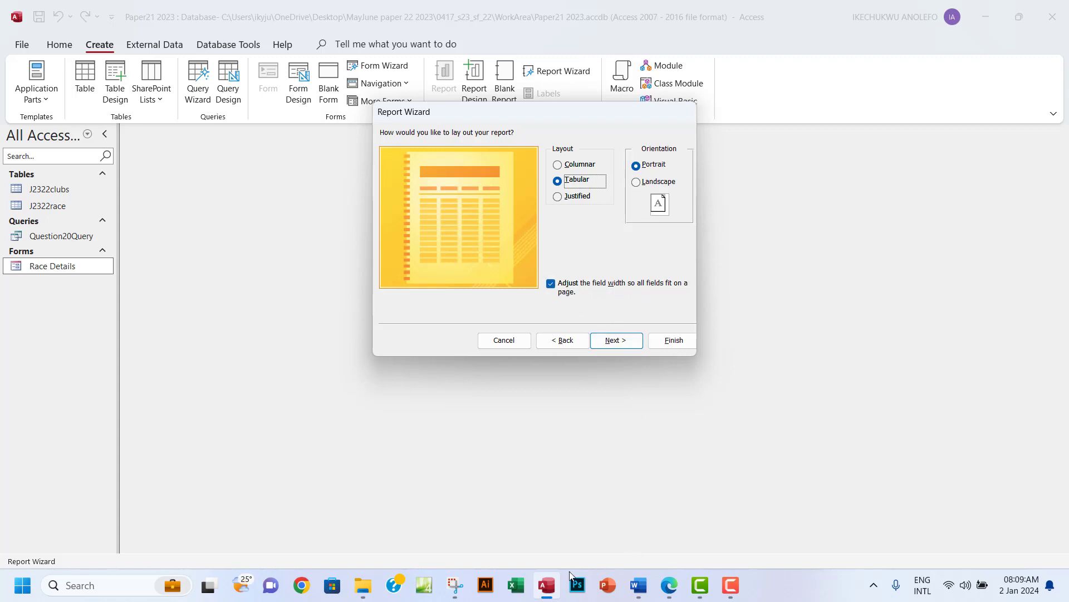
# Highlight the orientation and single-page requirement lines green, then select the required report title.
pyautogui.click(669, 585)
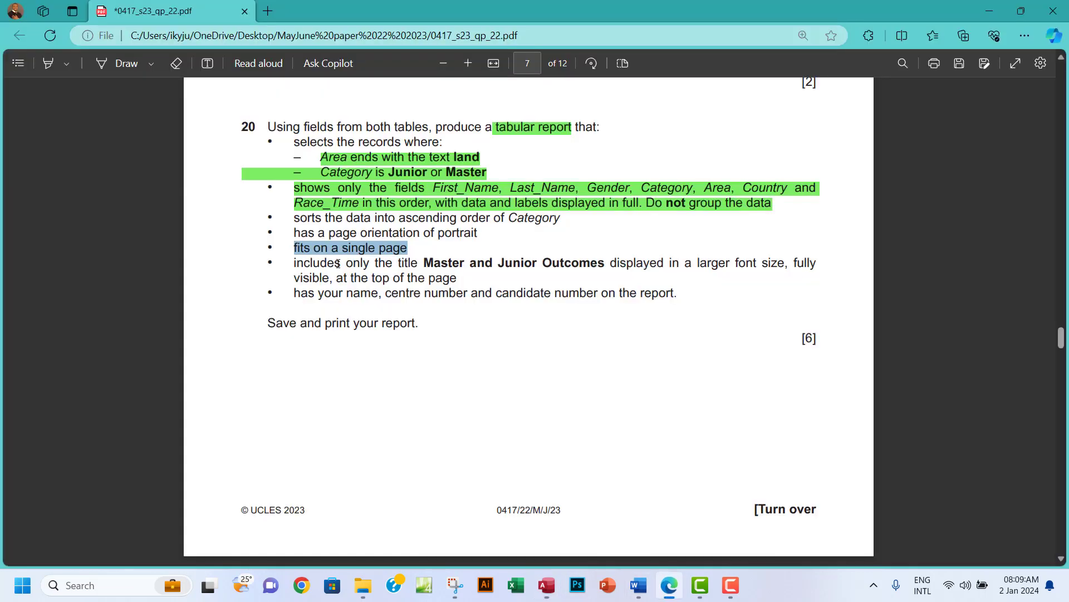
pyautogui.moveTo(296, 233); pyautogui.dragTo(413, 253)
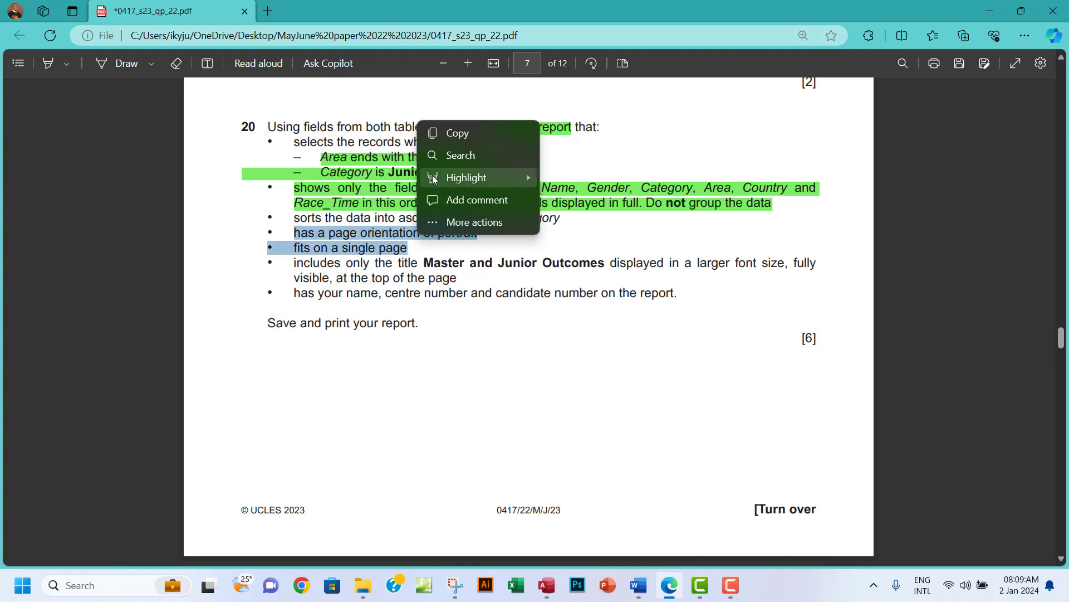
pyautogui.moveTo(524, 177)
pyautogui.click(591, 200)
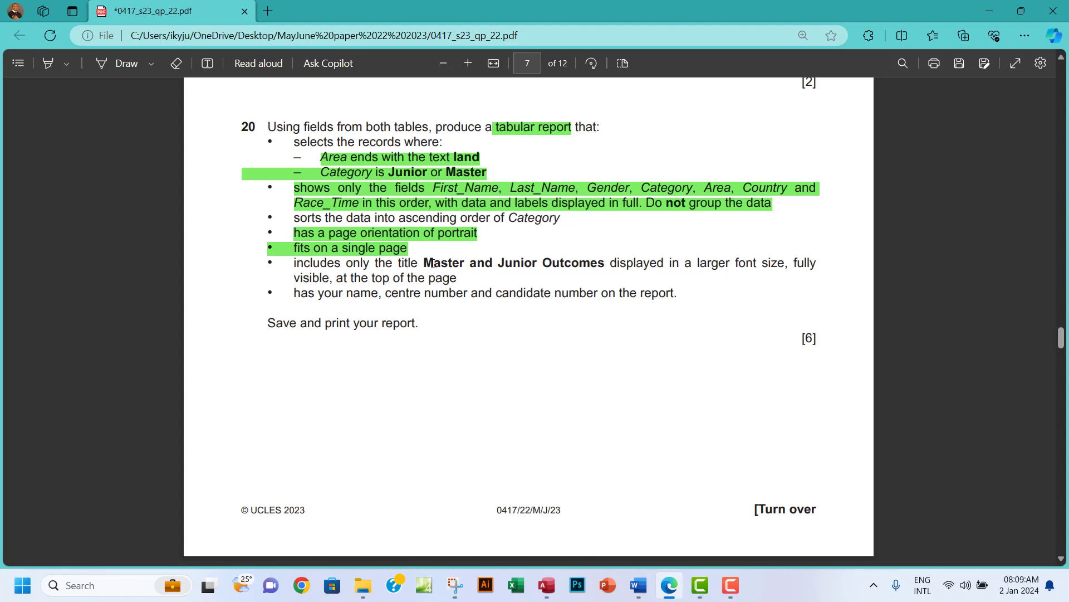
pyautogui.moveTo(426, 263); pyautogui.dragTo(597, 262)
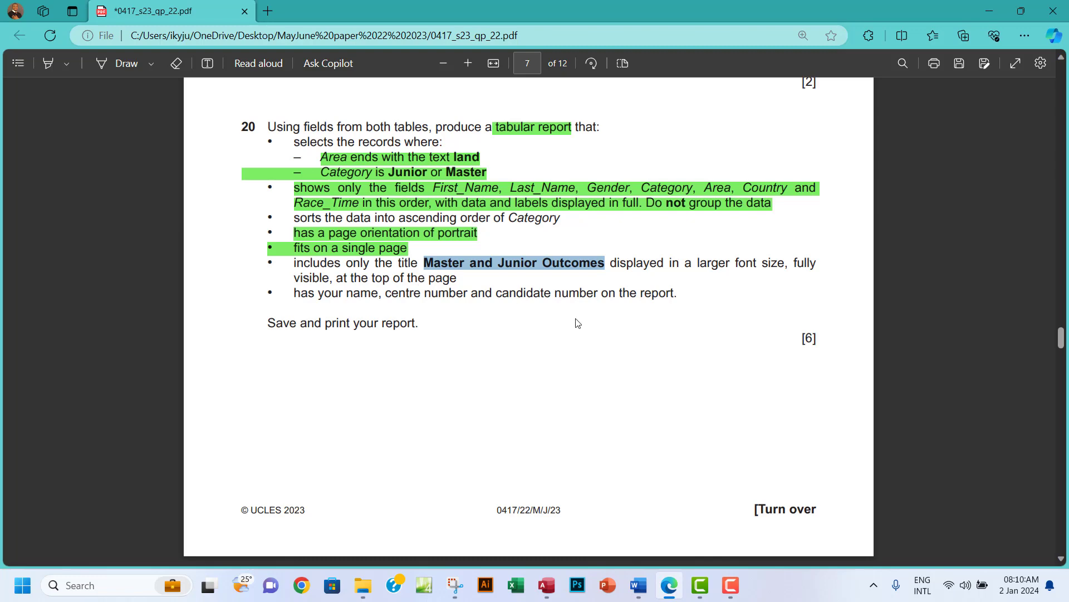
pyautogui.click(555, 583)
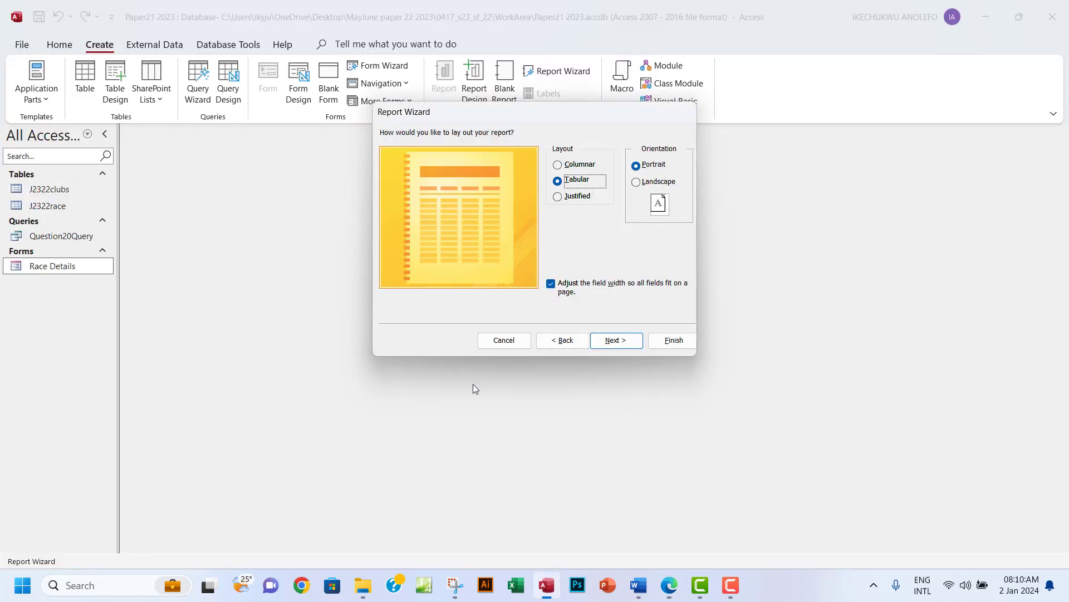
# Replace the default title J2322race with 'Master and Junior Outcomes' and finish the wizard.
pyautogui.click(616, 341)
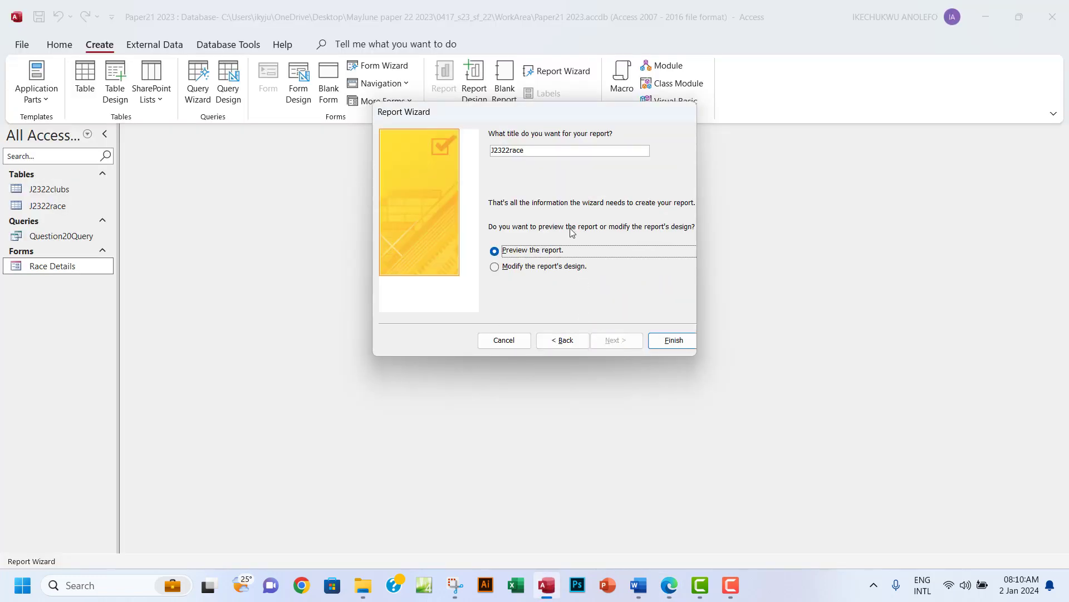
pyautogui.moveTo(537, 149); pyautogui.dragTo(491, 150)
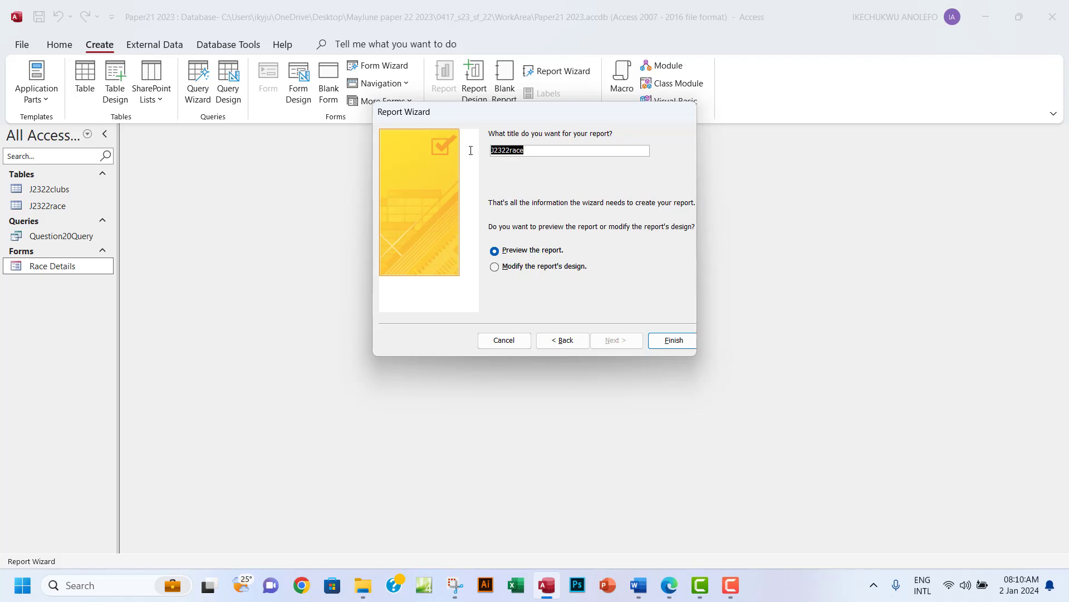
pyautogui.write('Master and Junior Outcomes')
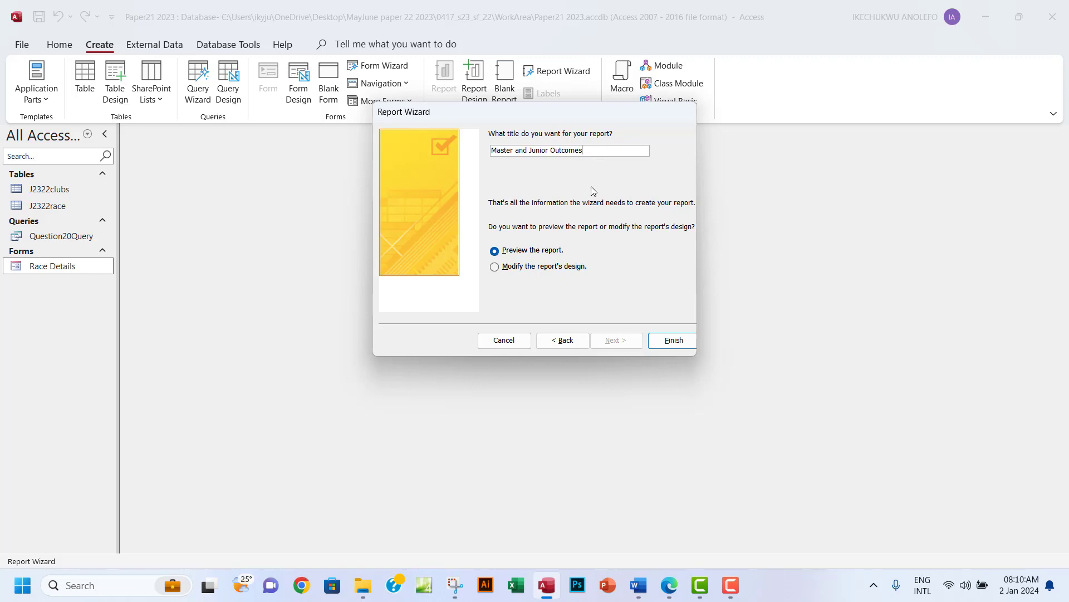
pyautogui.click(670, 344)
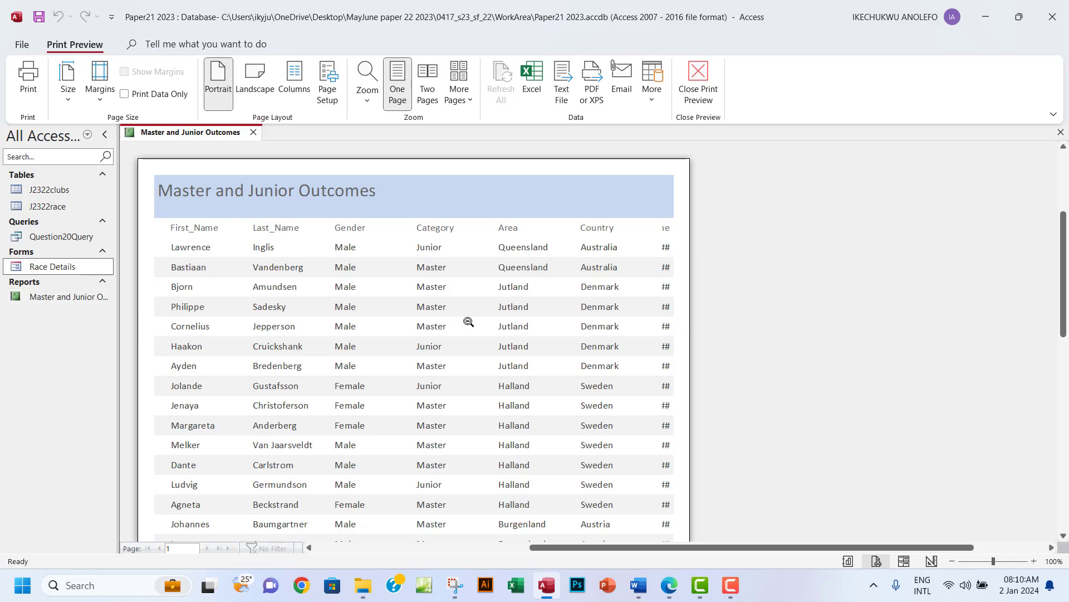
# Scroll through the report's title, headings and rows in Print Preview, then close the preview.
pyautogui.scroll(-1, 469, 322)
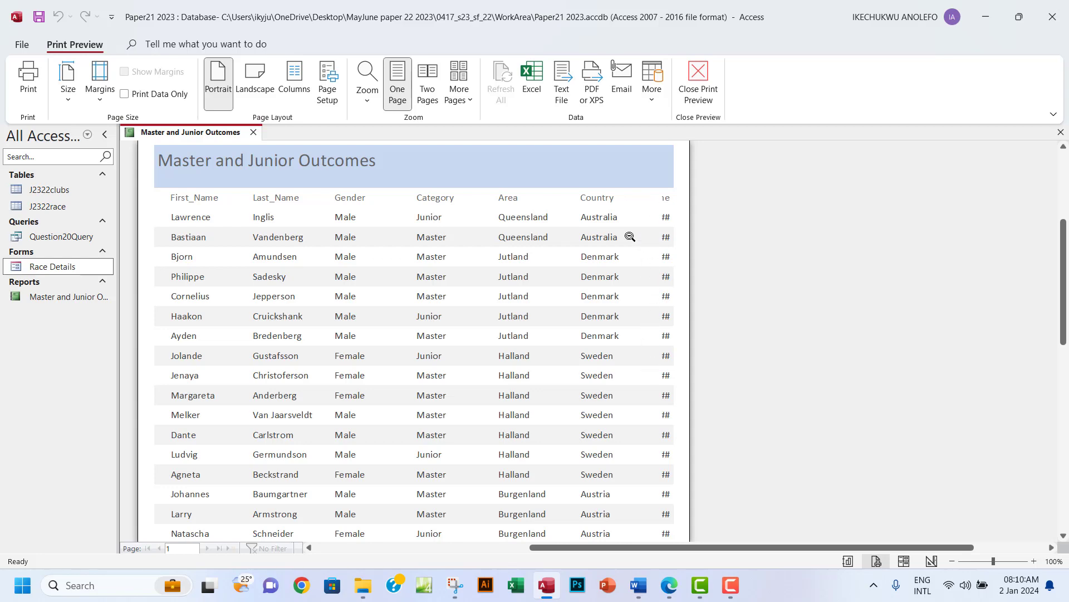
pyautogui.click(683, 99)
# Switch the report to Layout view and narrow the Category column.
pyautogui.click(29, 92)
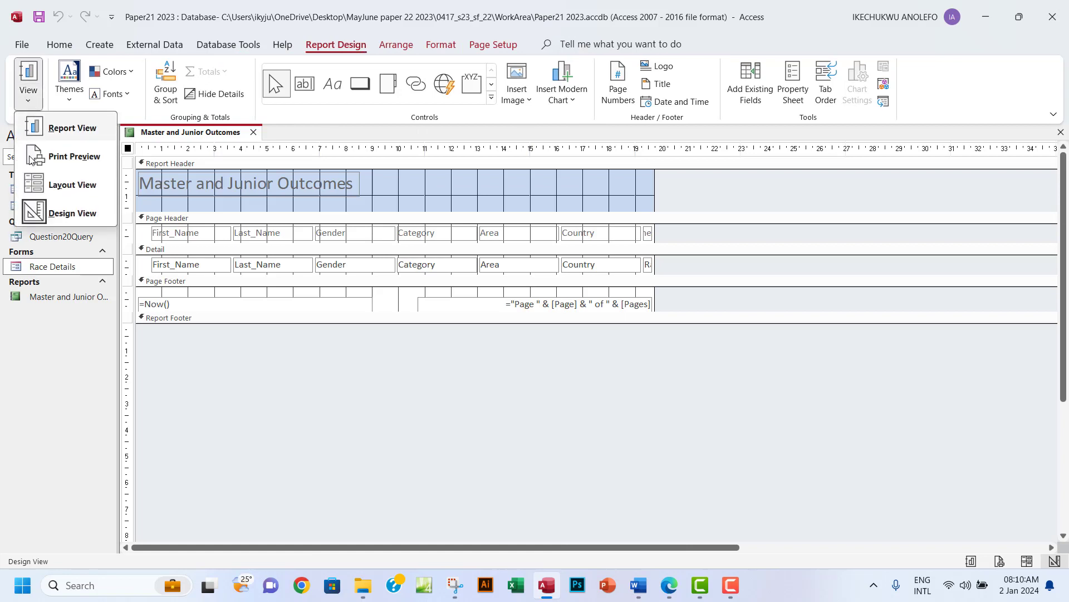
pyautogui.click(55, 185)
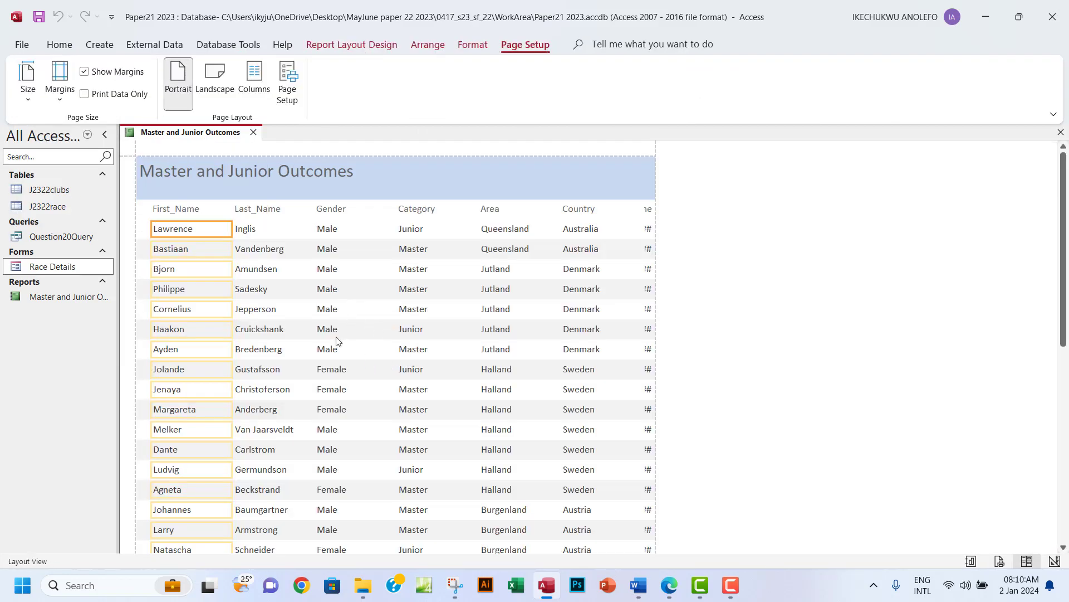
pyautogui.click(183, 211)
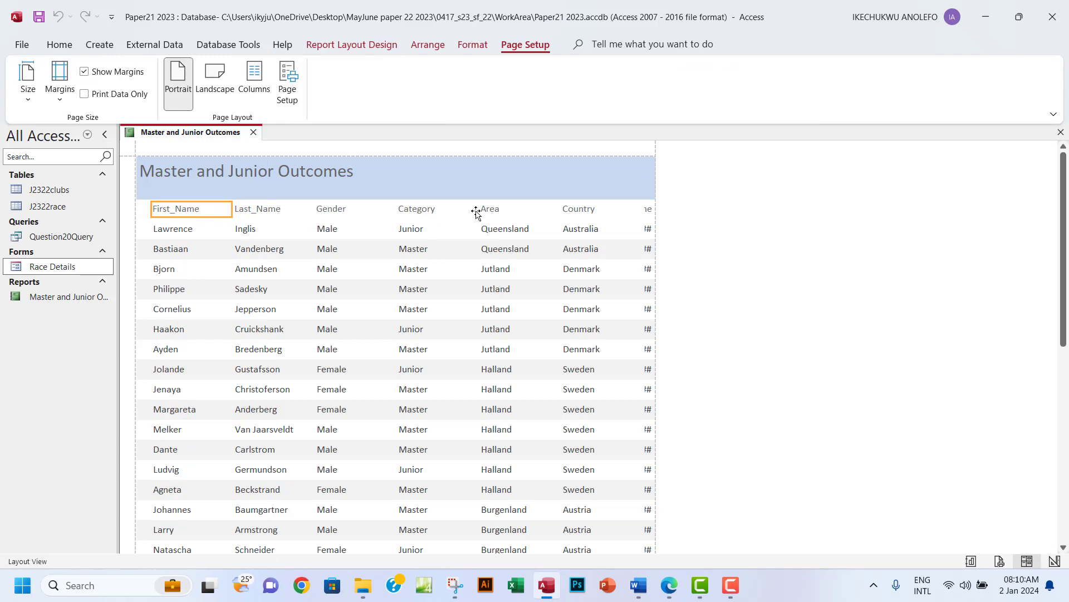
pyautogui.click(419, 211)
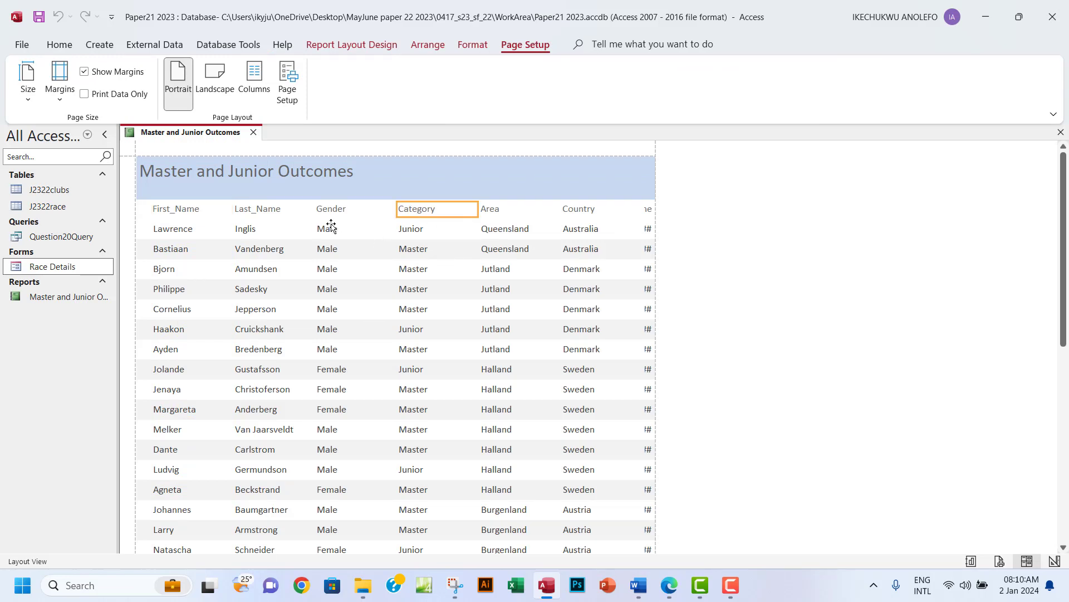
pyautogui.keyDown('shift'); pyautogui.click(421, 233); pyautogui.keyUp('shift')
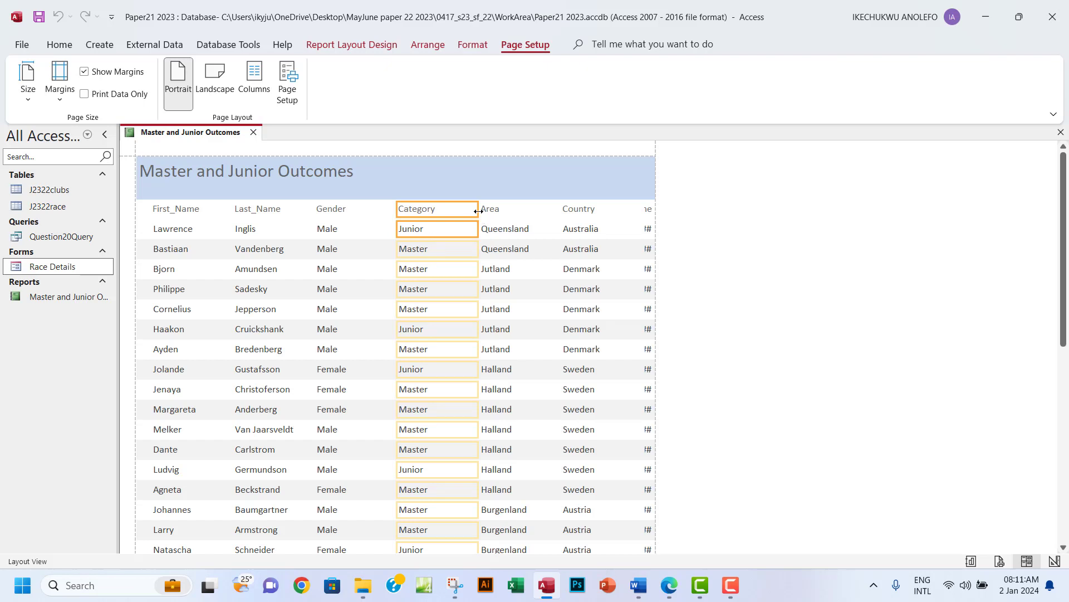
pyautogui.moveTo(478, 208); pyautogui.dragTo(449, 216)
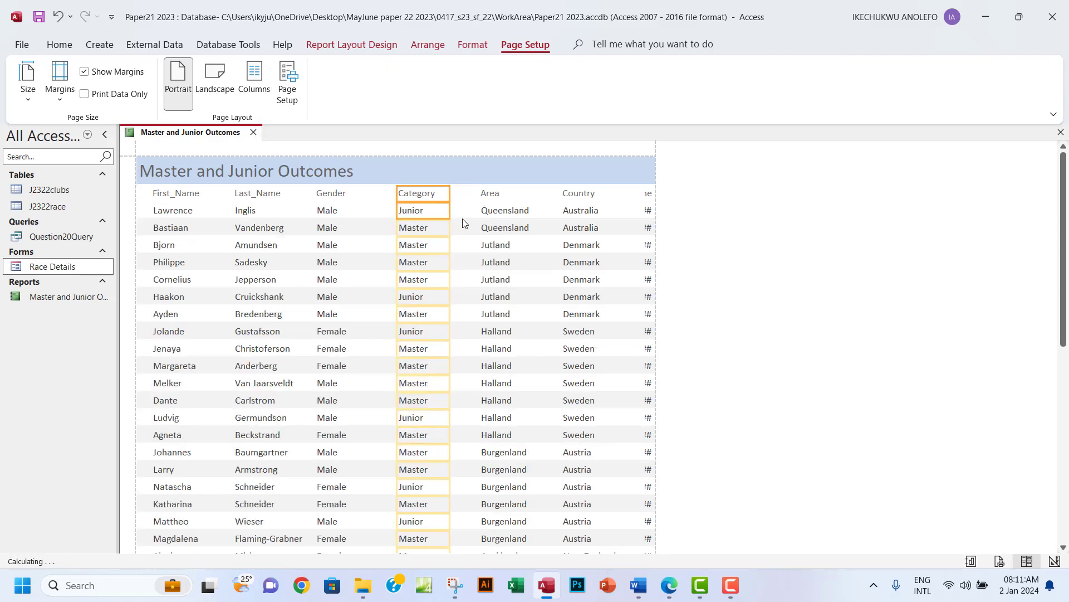
# Narrow the Area column.
pyautogui.click(491, 195)
pyautogui.click(643, 194)
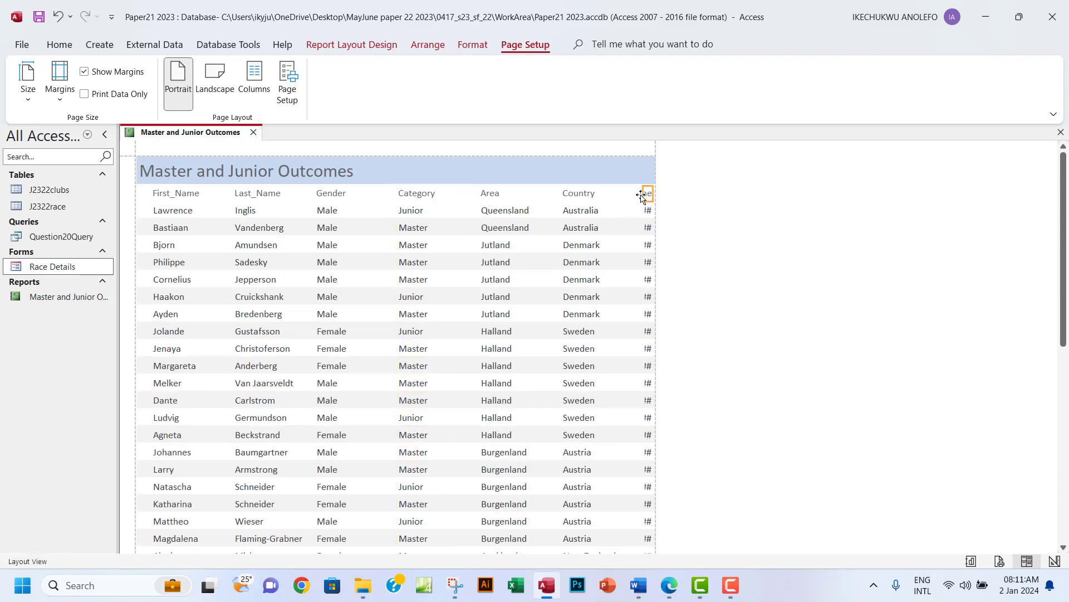
pyautogui.click(492, 196)
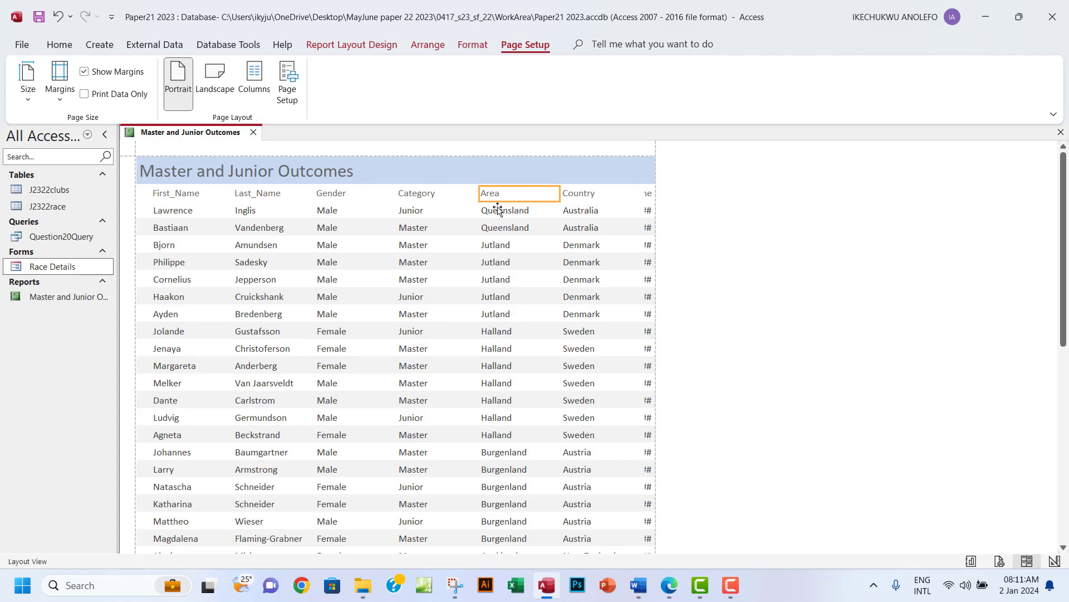
pyautogui.click(502, 217)
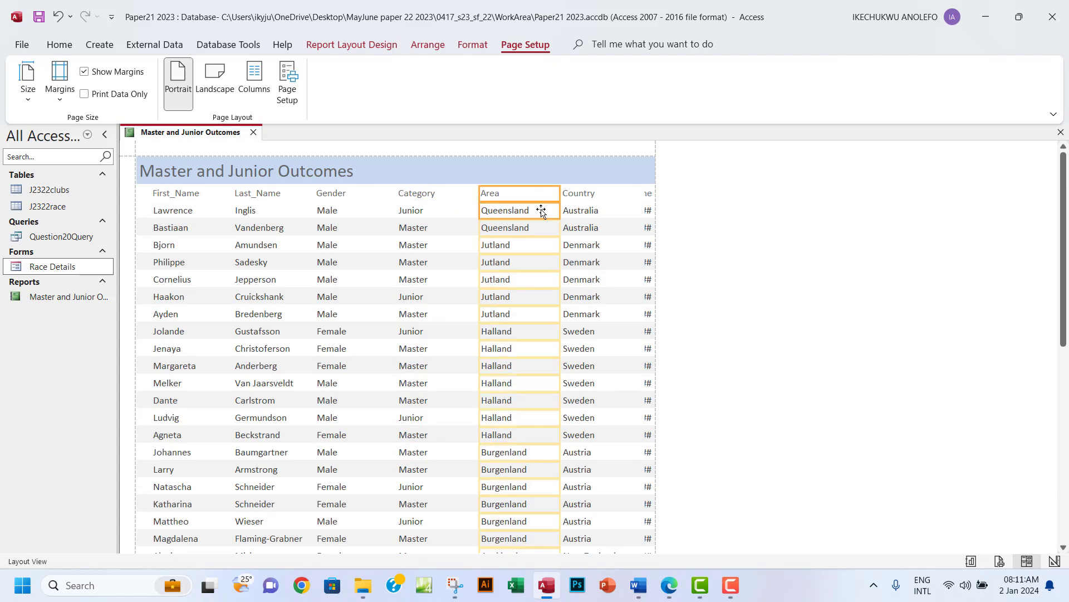
pyautogui.moveTo(558, 193); pyautogui.dragTo(542, 192)
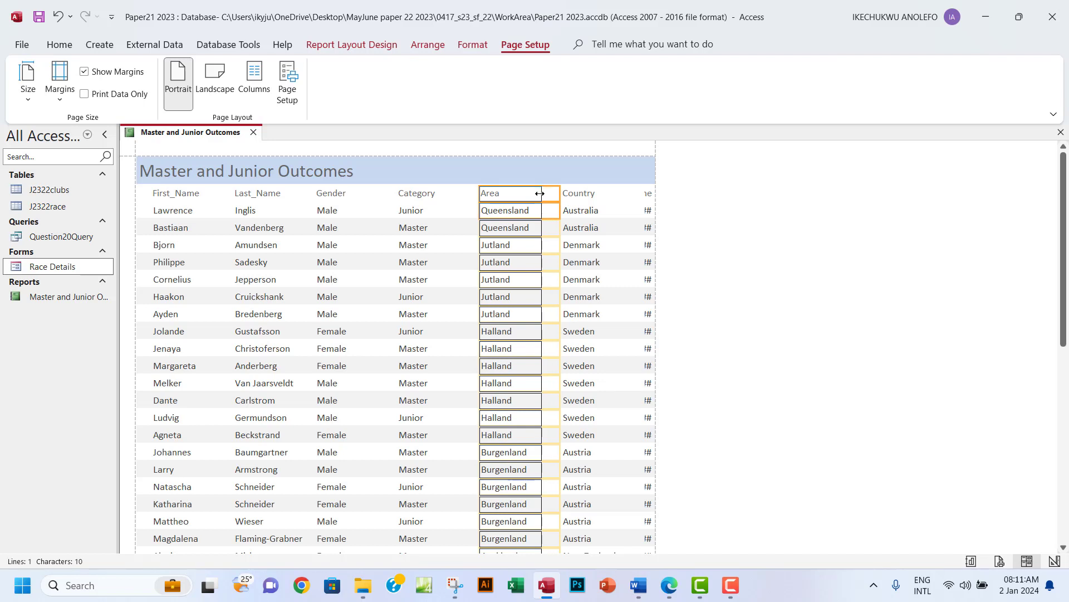
# Adjust the Country column's left and right edges to tighten its width.
pyautogui.click(576, 195)
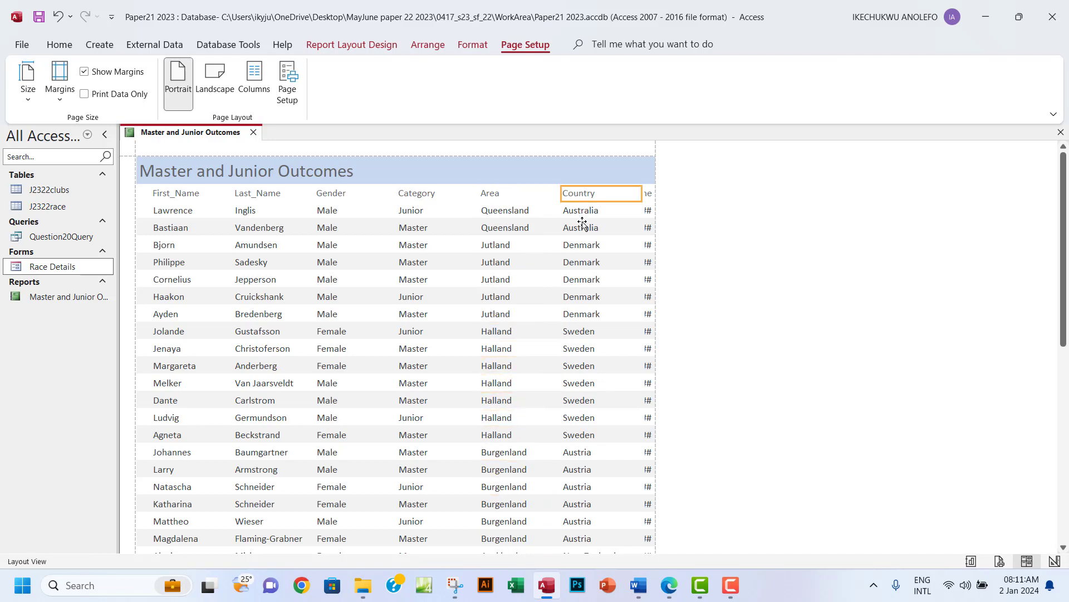
pyautogui.click(581, 211)
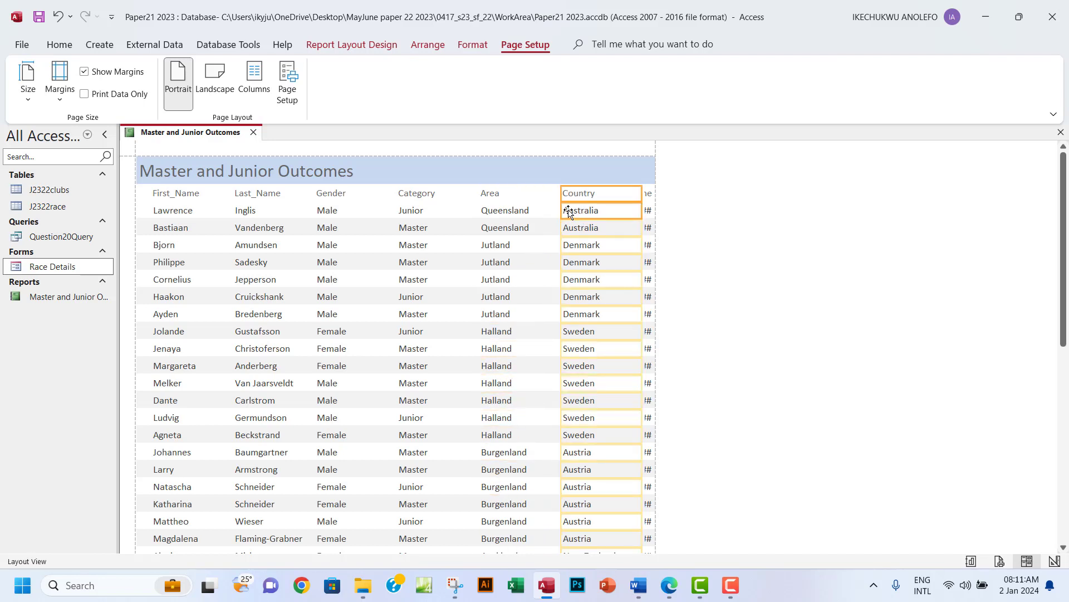
pyautogui.moveTo(564, 197); pyautogui.dragTo(542, 195)
pyautogui.moveTo(641, 192); pyautogui.dragTo(594, 194)
pyautogui.scroll(-4, 620, 291)
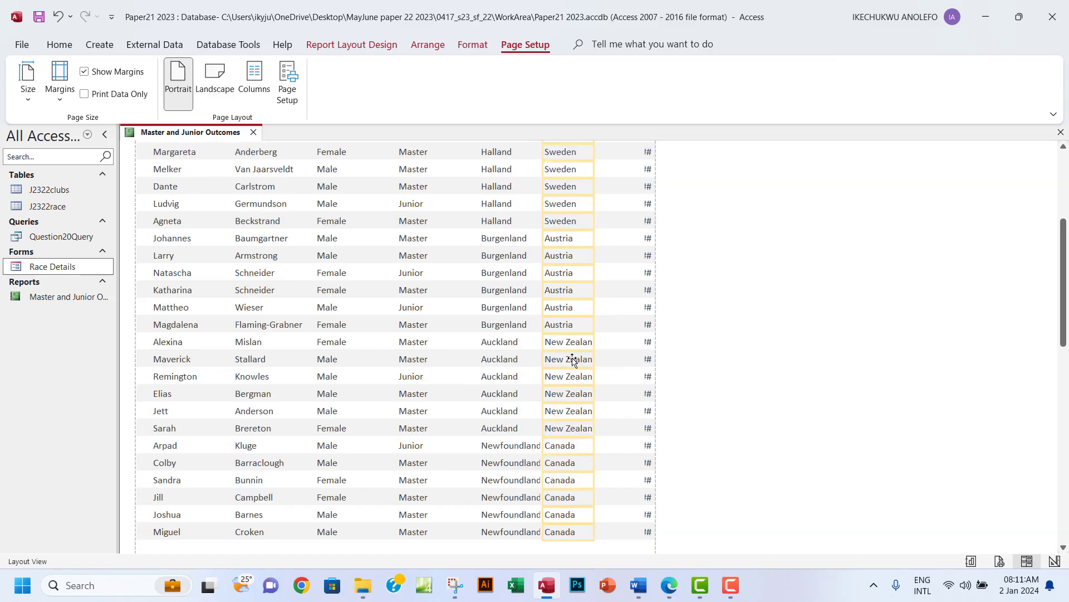
pyautogui.scroll(2, 580, 350)
pyautogui.scroll(2, 604, 206)
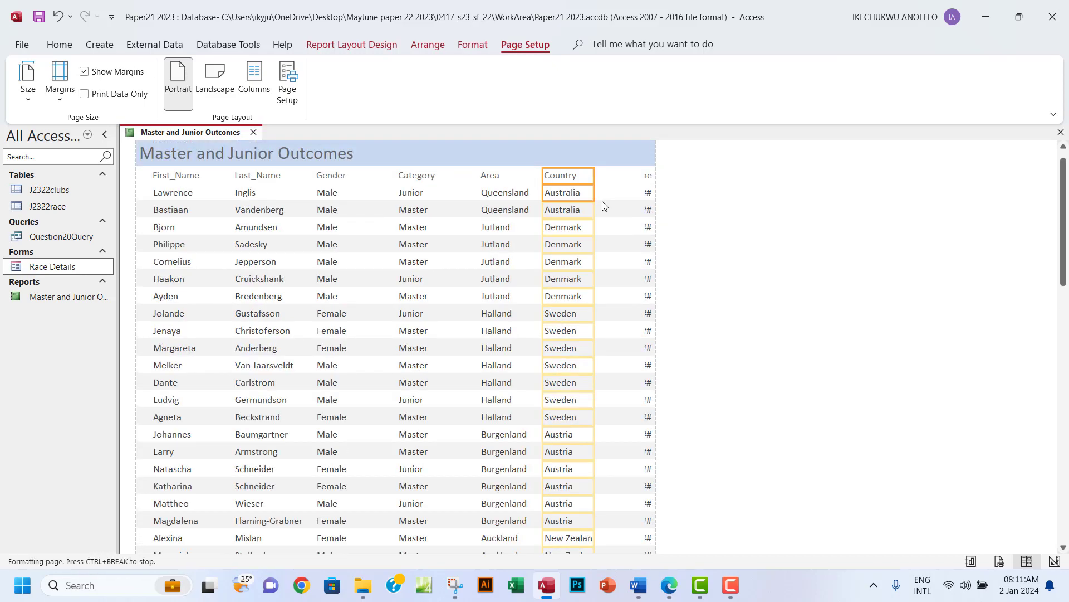
pyautogui.moveTo(594, 193); pyautogui.dragTo(601, 193)
pyautogui.scroll(-2, 606, 259)
pyautogui.scroll(-2, 606, 259)
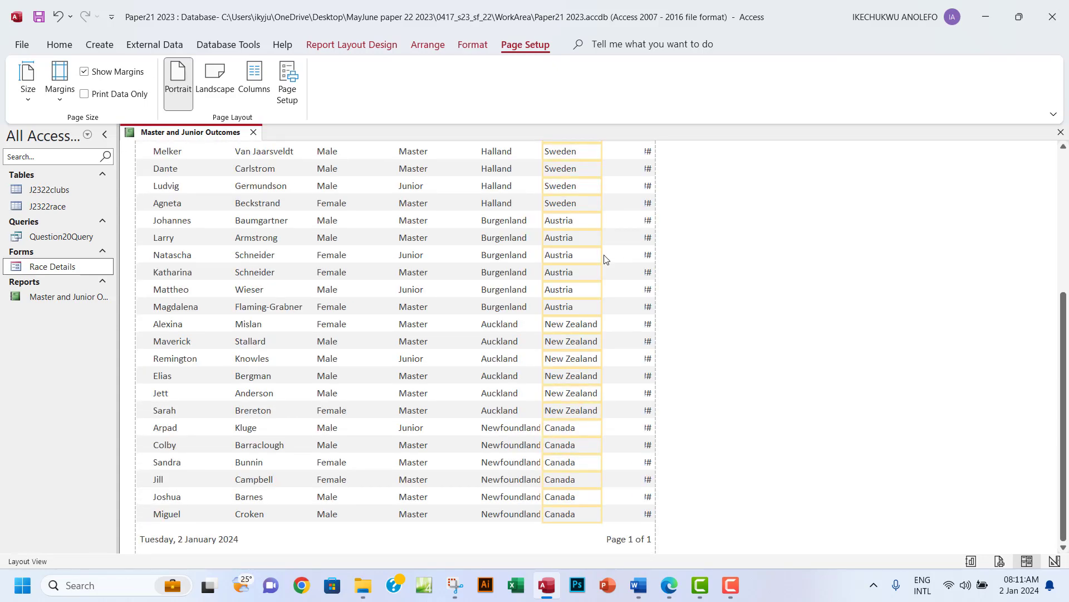
pyautogui.scroll(1, 605, 258)
pyautogui.scroll(-1, 605, 259)
pyautogui.click(516, 429)
pyautogui.scroll(5, 514, 436)
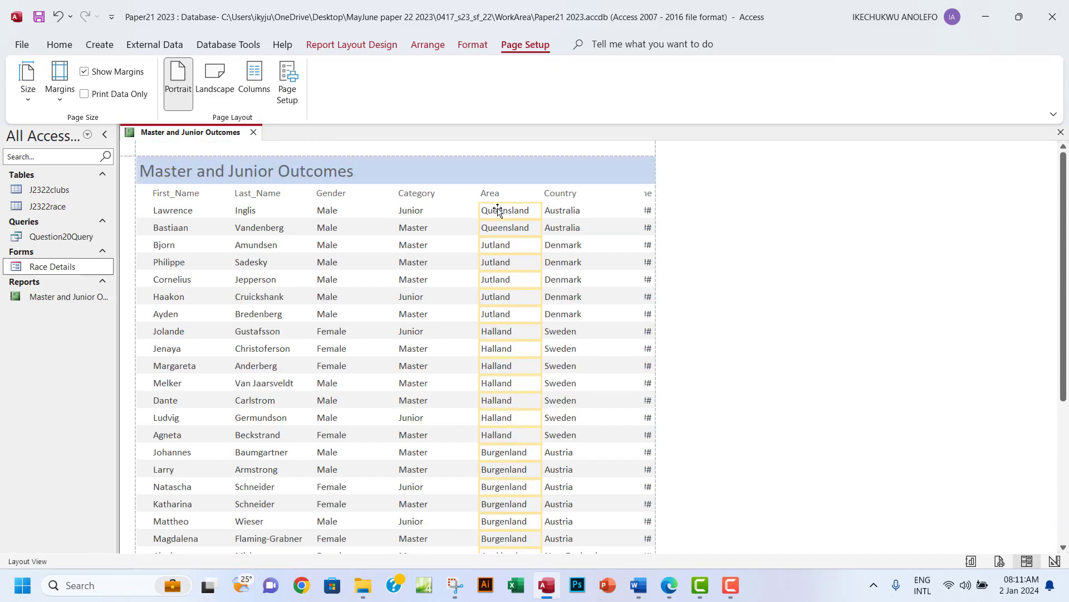
# Move the Area column's edges to make it narrower.
pyautogui.click(493, 195)
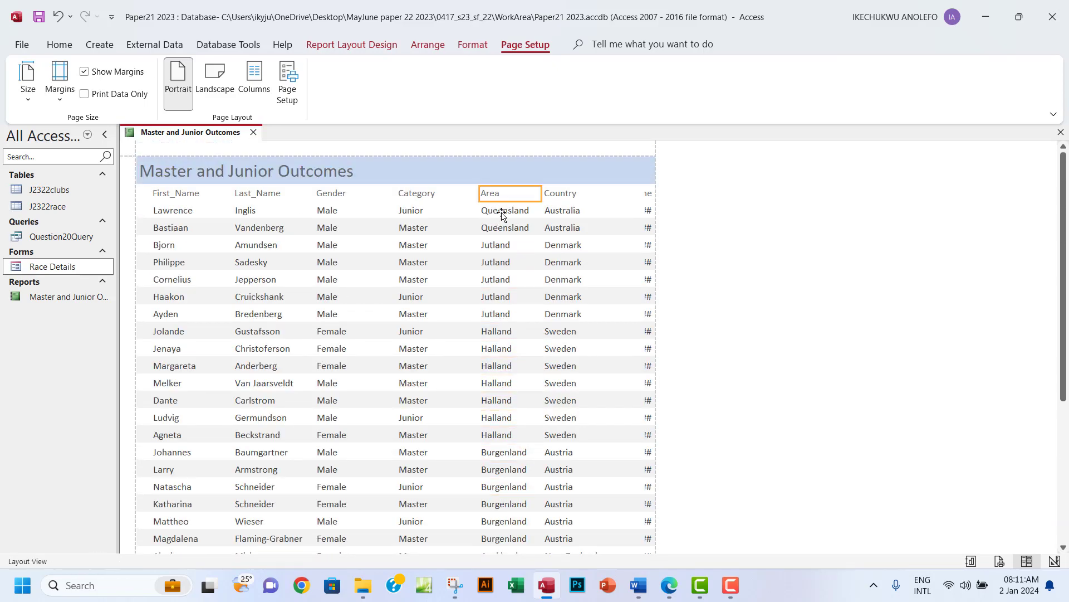
pyautogui.keyDown('shift'); pyautogui.click(502, 215); pyautogui.keyUp('shift')
pyautogui.moveTo(480, 194); pyautogui.dragTo(447, 194)
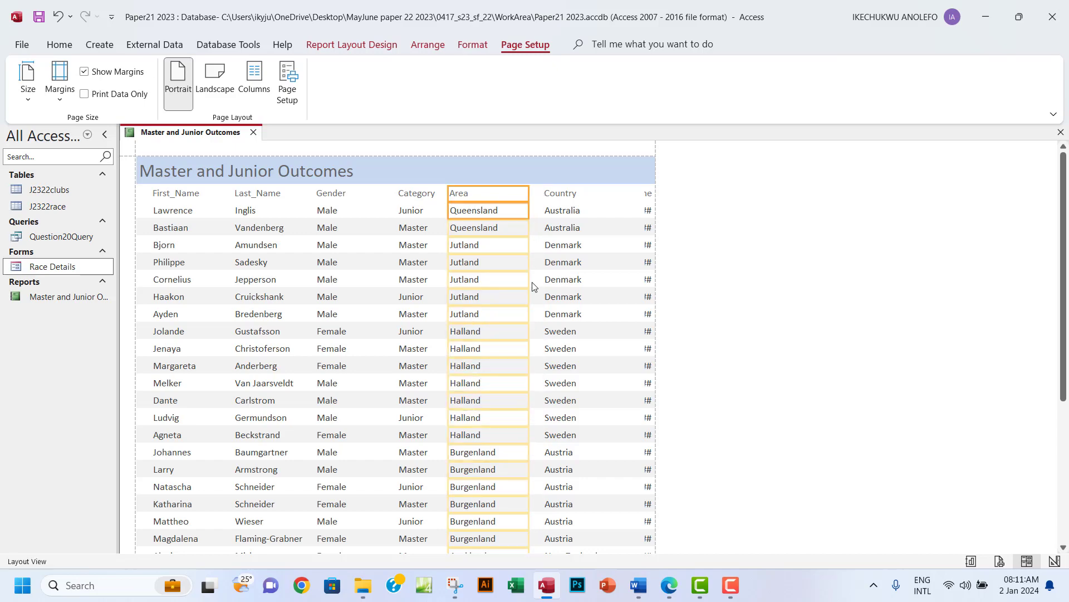
pyautogui.scroll(-2, 533, 286)
pyautogui.scroll(-2, 533, 287)
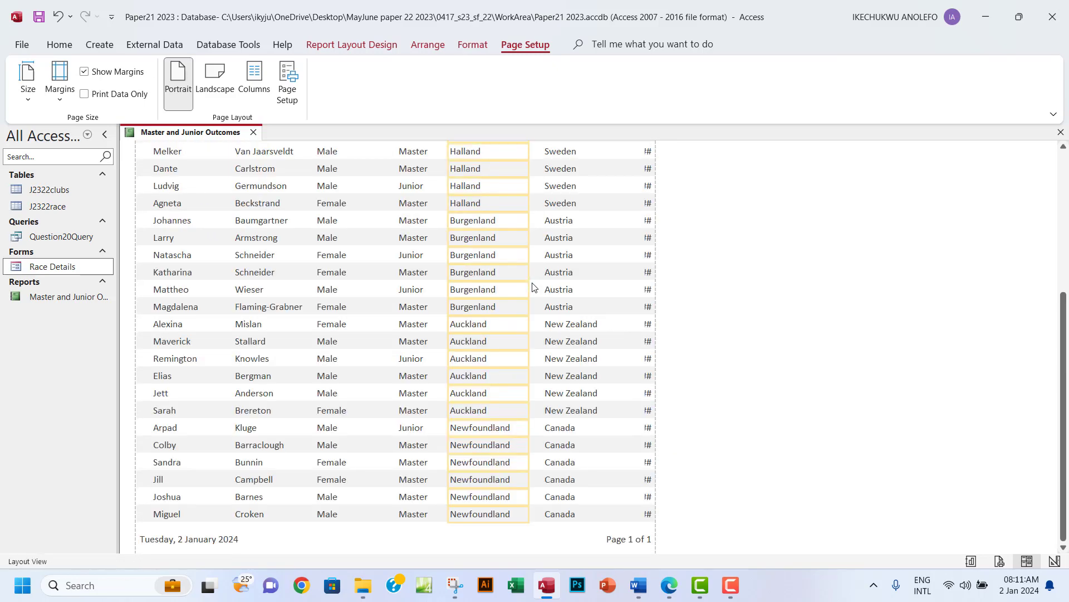
pyautogui.scroll(5, 532, 286)
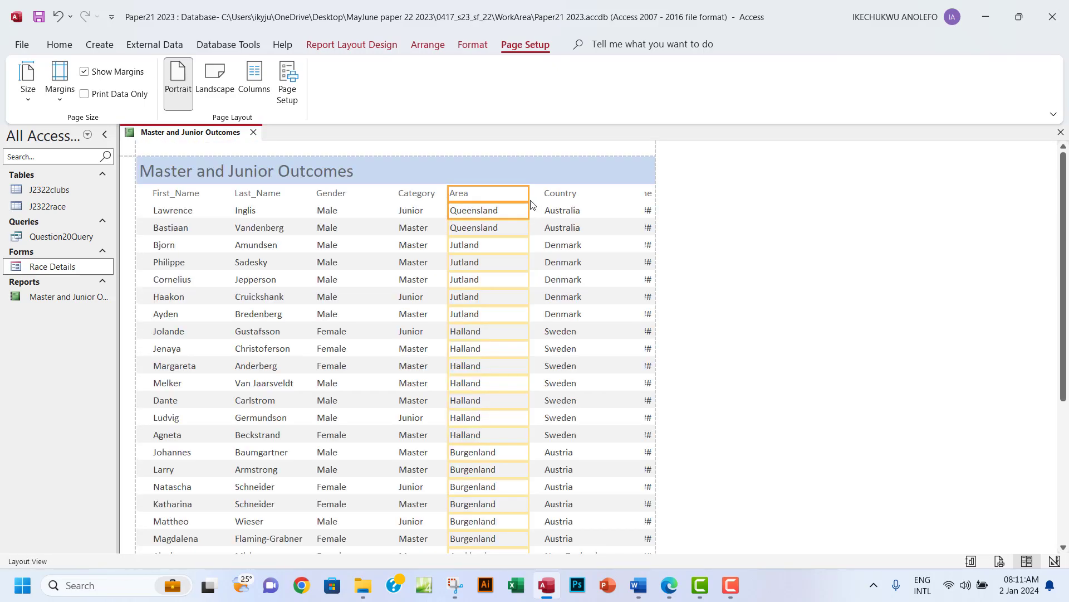
pyautogui.moveTo(529, 205)
pyautogui.mouseDown()
pyautogui.moveTo(544, 194)
pyautogui.moveTo(530, 194)
pyautogui.mouseUp()
# Narrow the Country column so it sits closer to Area.
pyautogui.click(558, 214)
pyautogui.scroll(-10, 589, 310)
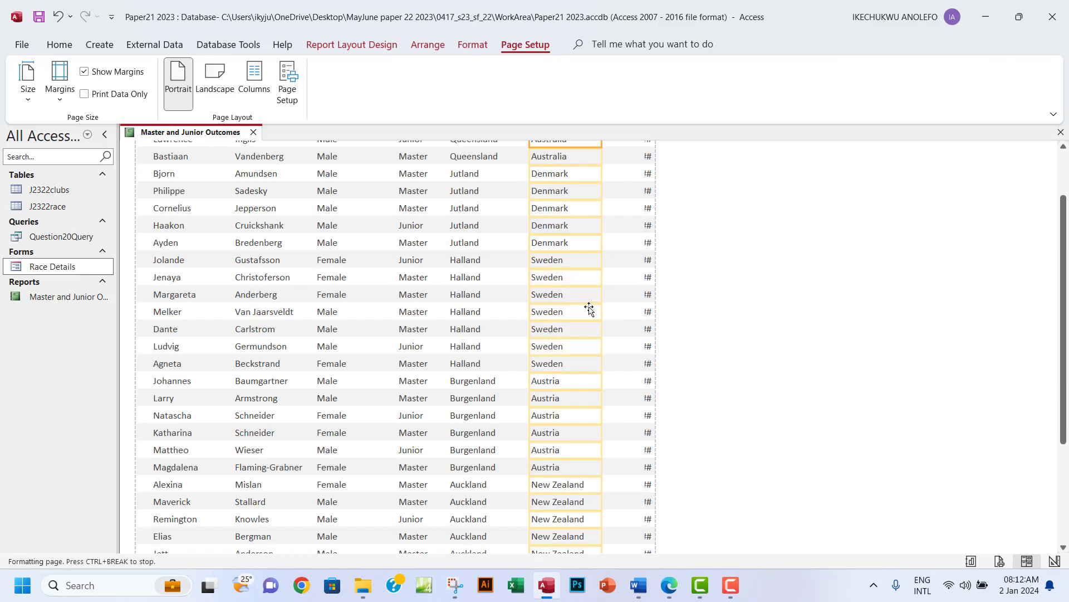
pyautogui.scroll(8, 589, 309)
pyautogui.scroll(3, 589, 310)
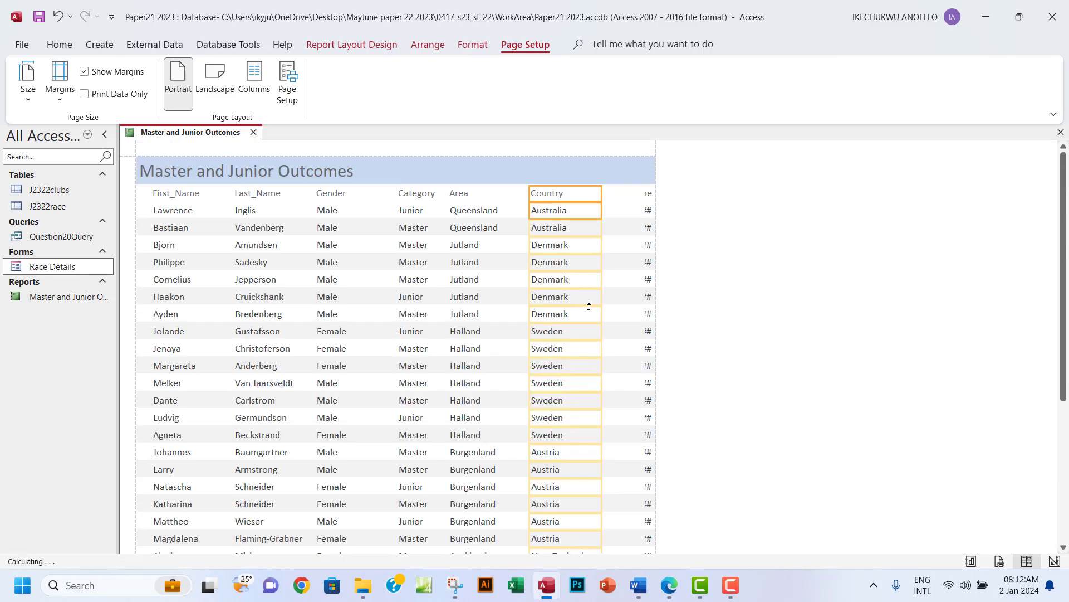
pyautogui.moveTo(530, 196); pyautogui.dragTo(525, 195)
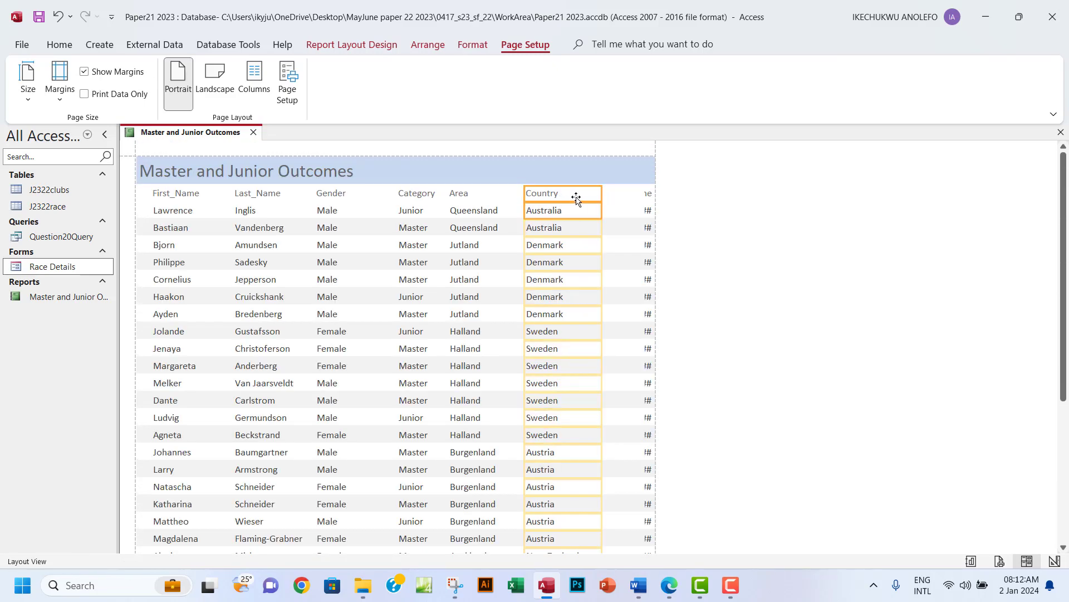
pyautogui.moveTo(602, 193); pyautogui.dragTo(581, 192)
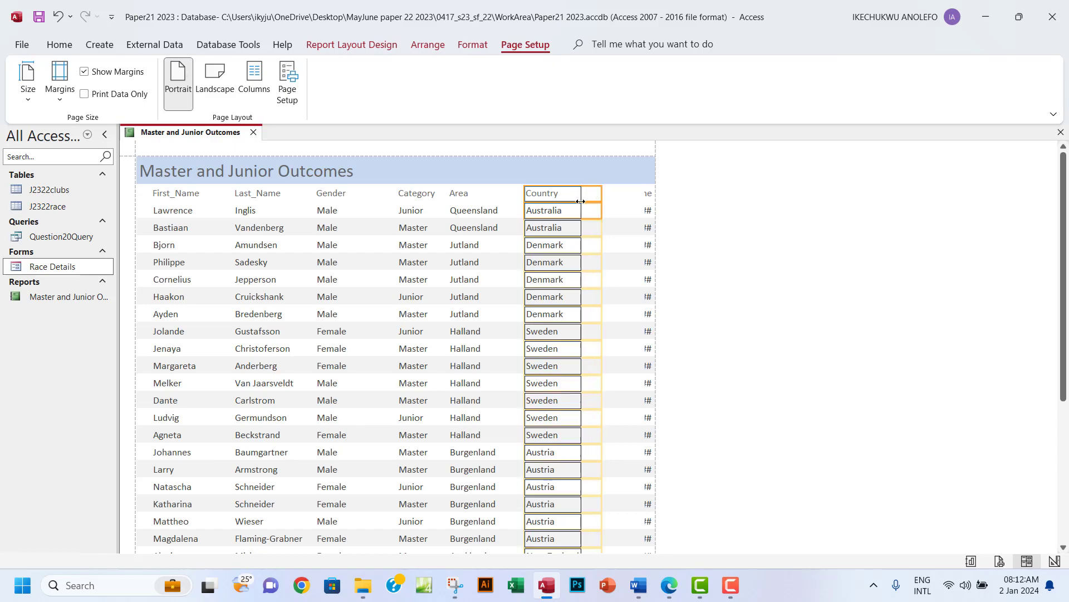
pyautogui.scroll(-3, 594, 338)
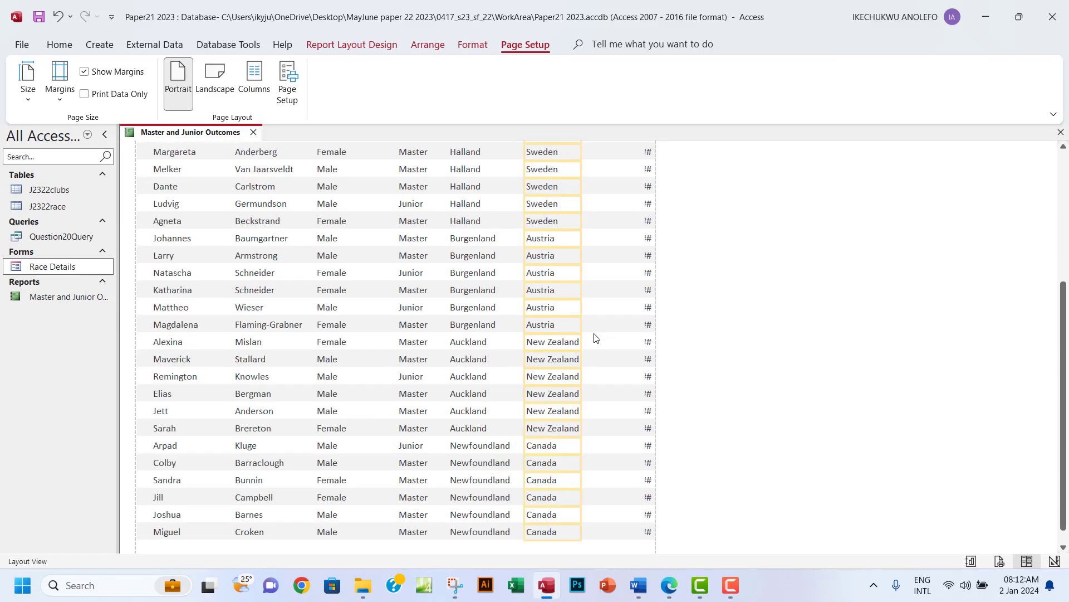
pyautogui.scroll(1, 595, 338)
pyautogui.scroll(4, 582, 179)
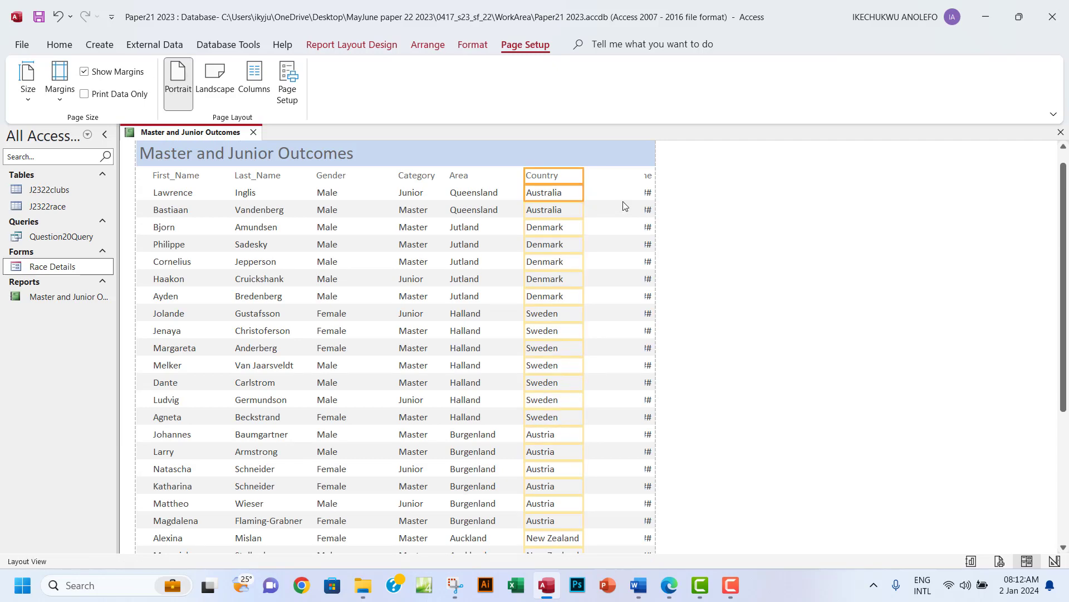
# Widen the last column leftwards until the Race_Time heading and all its times display fully.
pyautogui.click(644, 176)
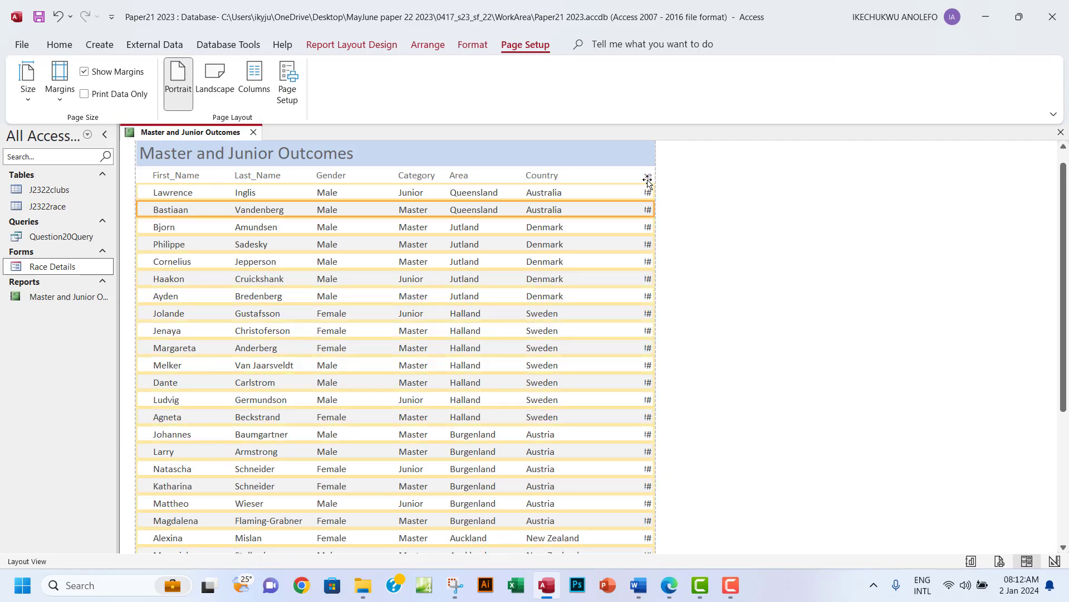
pyautogui.click(646, 176)
pyautogui.keyDown('shift'); pyautogui.click(648, 197); pyautogui.keyUp('shift')
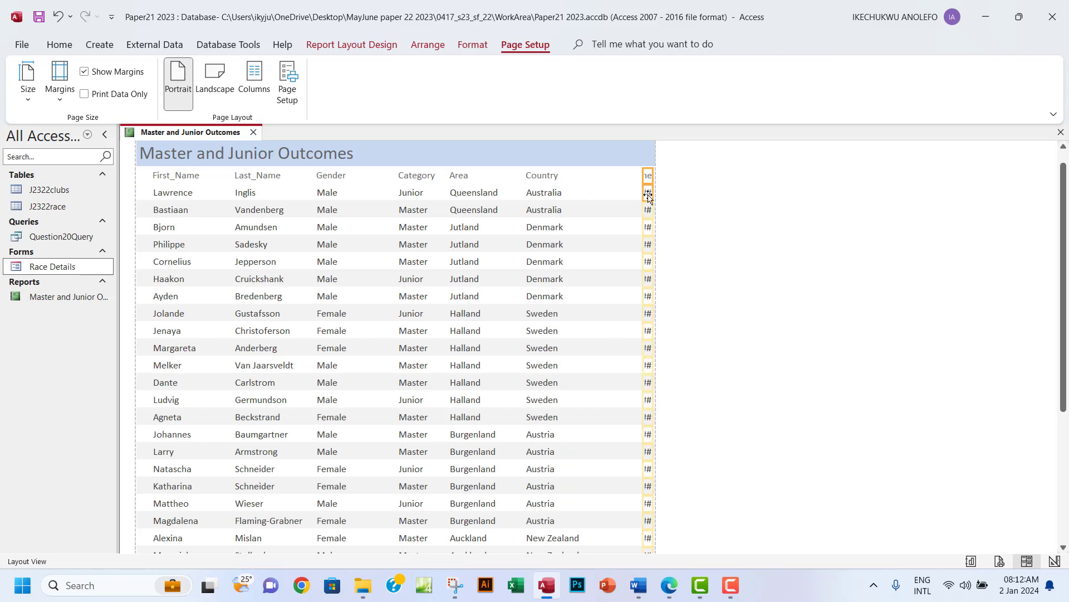
pyautogui.moveTo(643, 179); pyautogui.dragTo(585, 184)
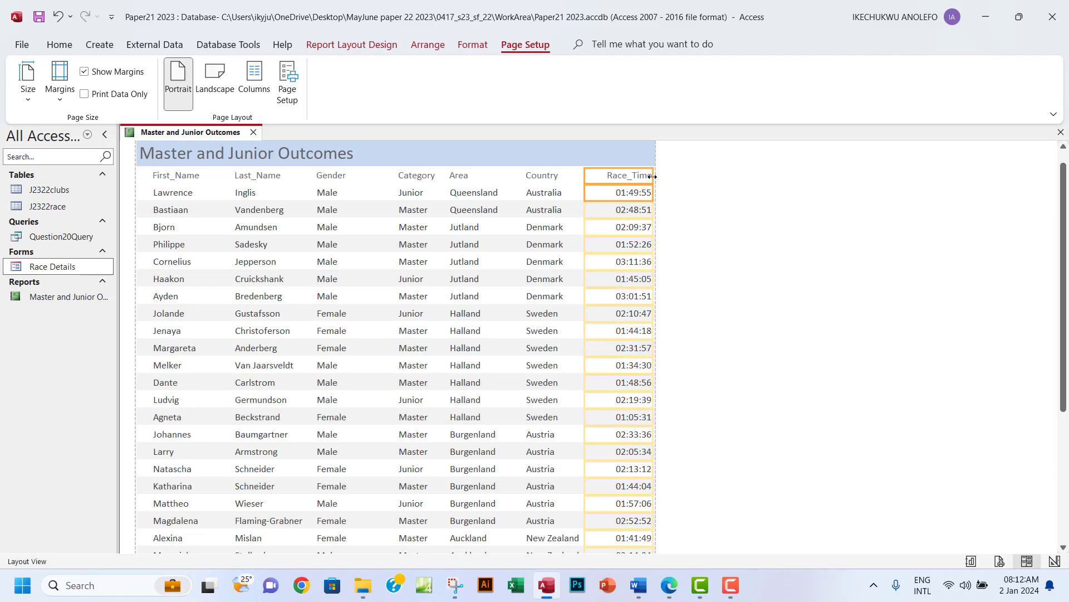
pyautogui.moveTo(652, 176); pyautogui.dragTo(649, 176)
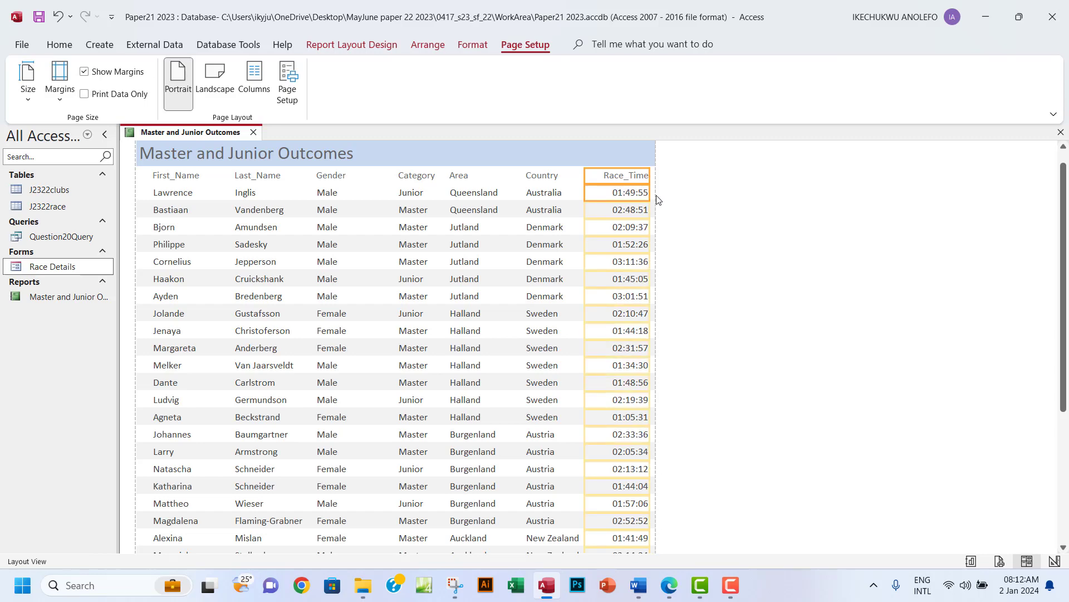
pyautogui.scroll(-5, 700, 282)
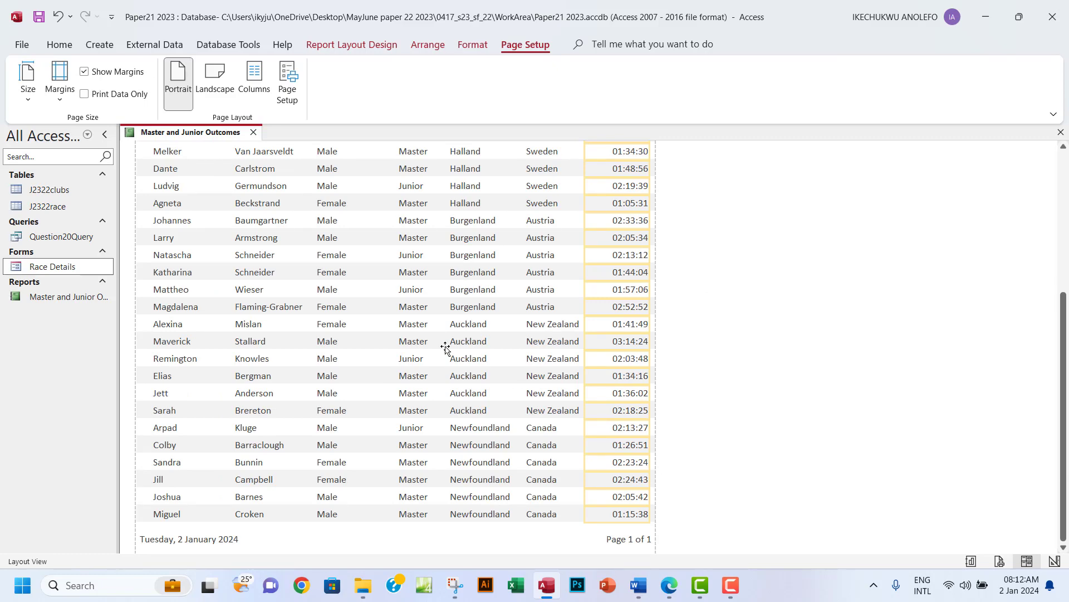
pyautogui.scroll(5, 445, 347)
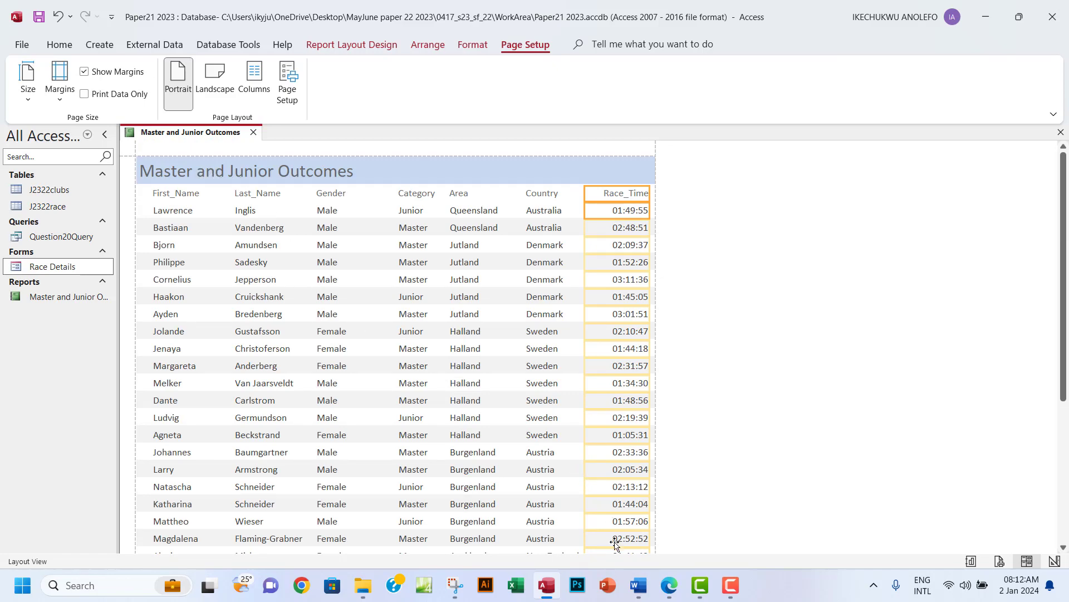
pyautogui.click(668, 585)
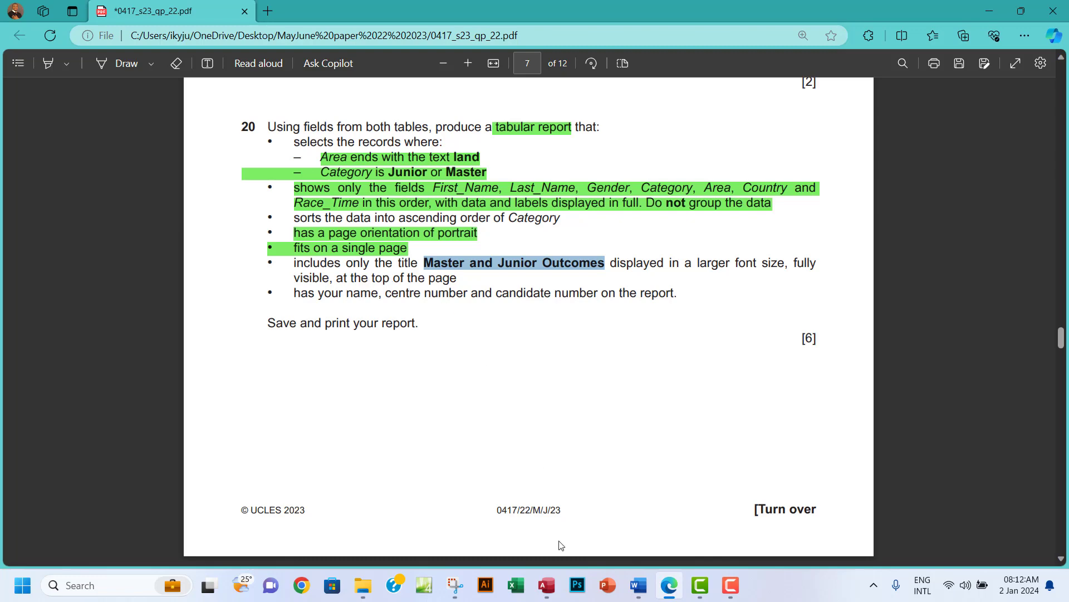
pyautogui.click(547, 586)
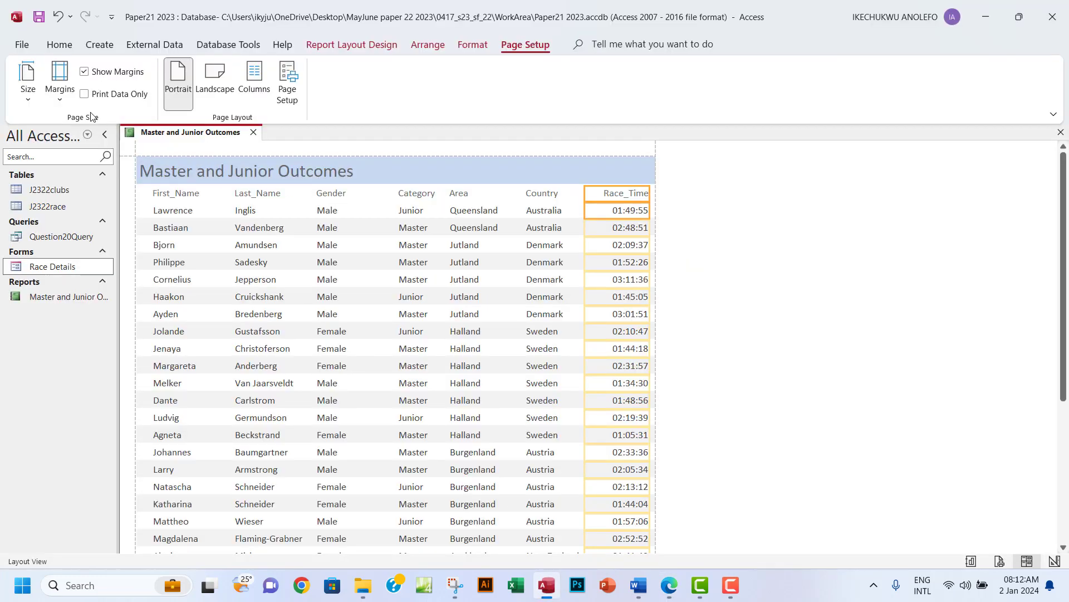
# In Design view, make the report title bold at 22 pt and widen its label.
pyautogui.click(57, 48)
pyautogui.click(28, 95)
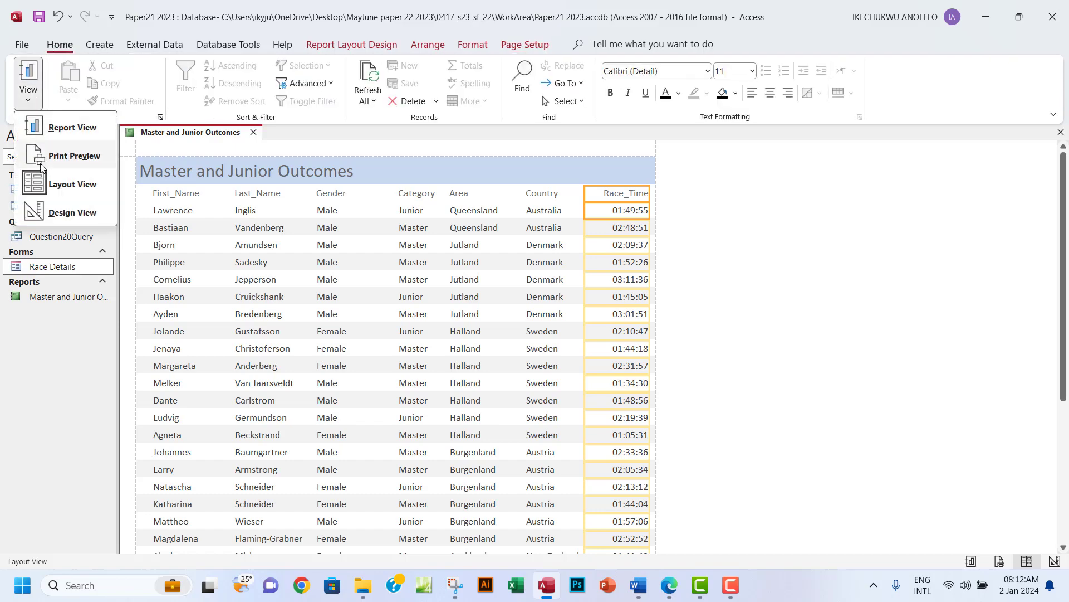
pyautogui.click(67, 213)
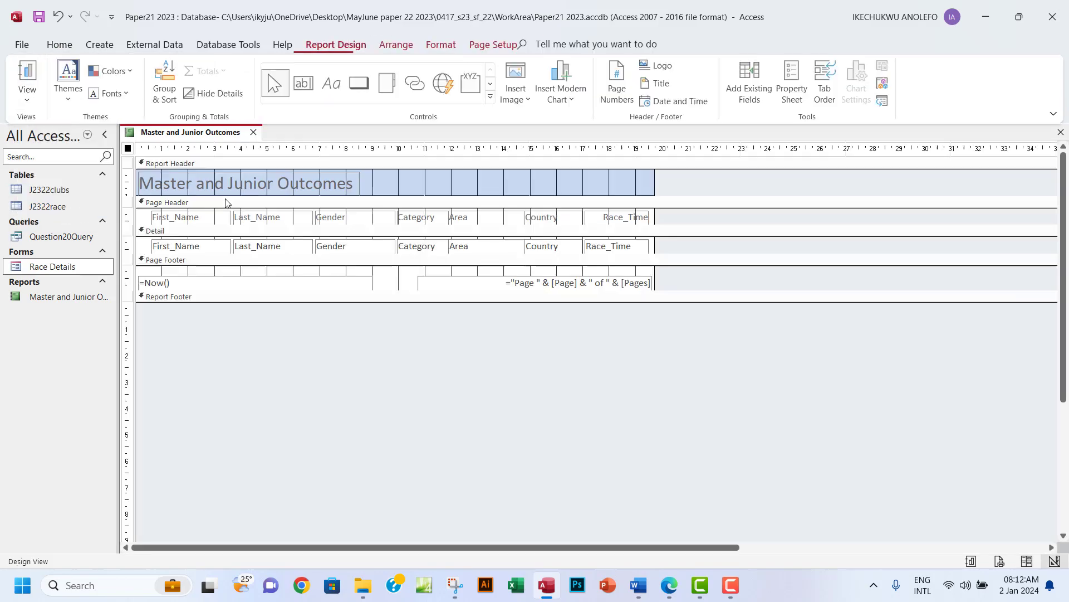
pyautogui.click(243, 187)
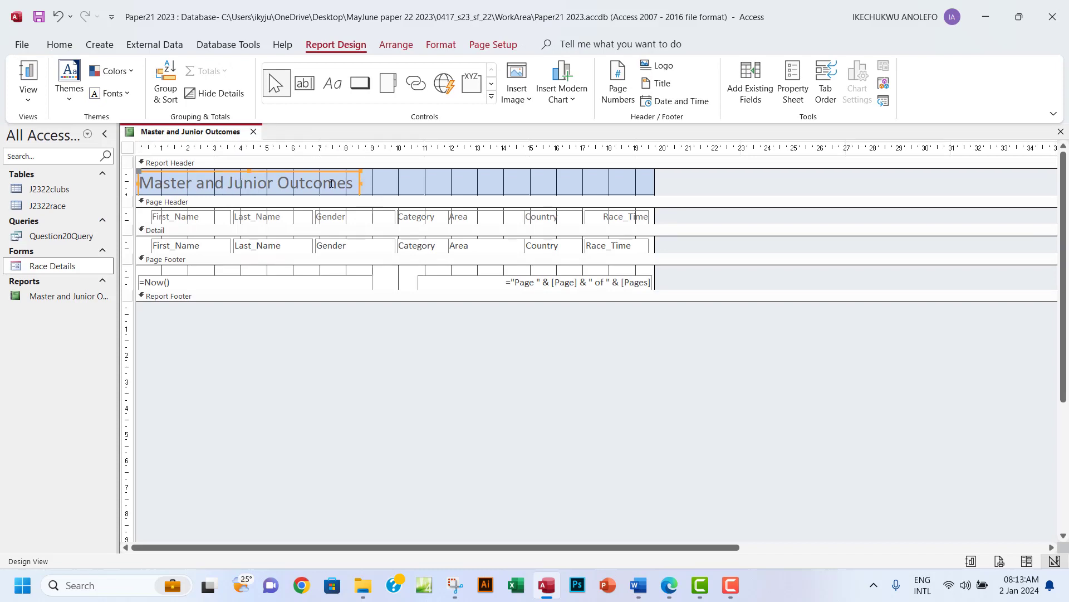
pyautogui.moveTo(351, 185); pyautogui.dragTo(138, 184)
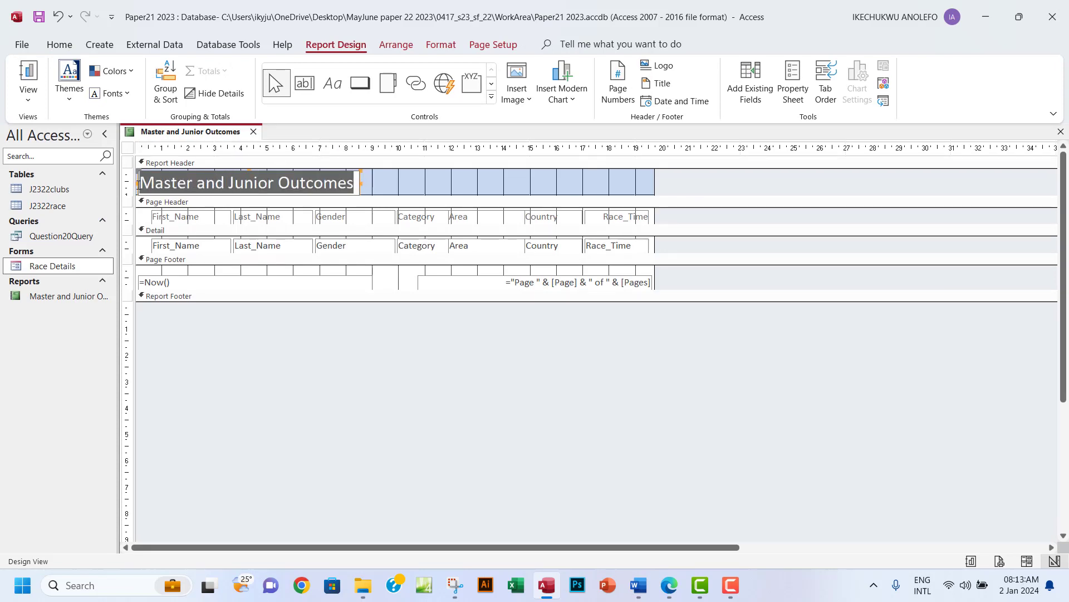
pyautogui.click(441, 45)
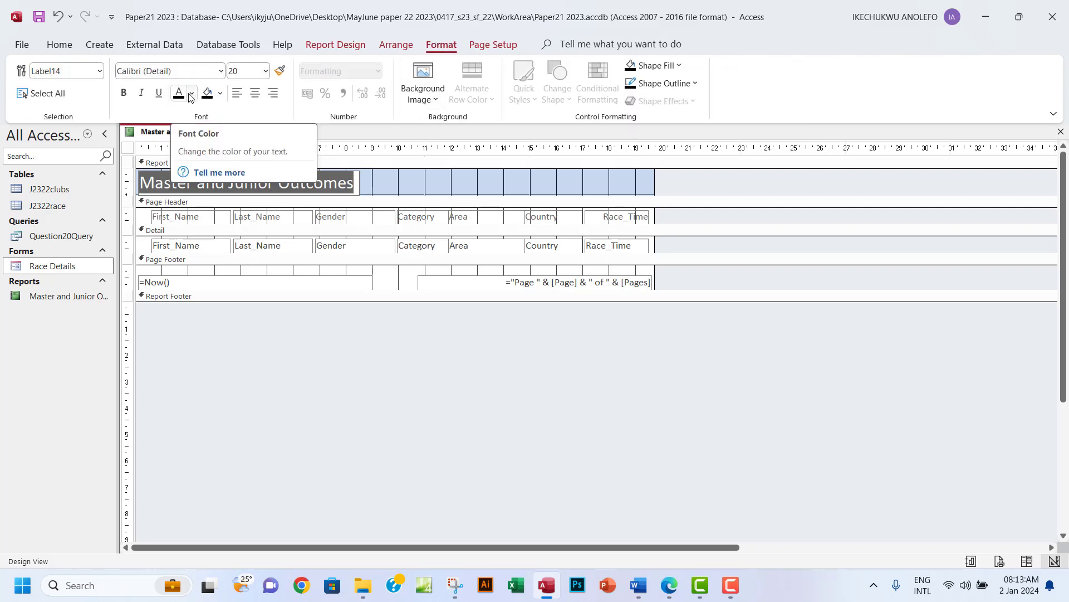
pyautogui.click(126, 96)
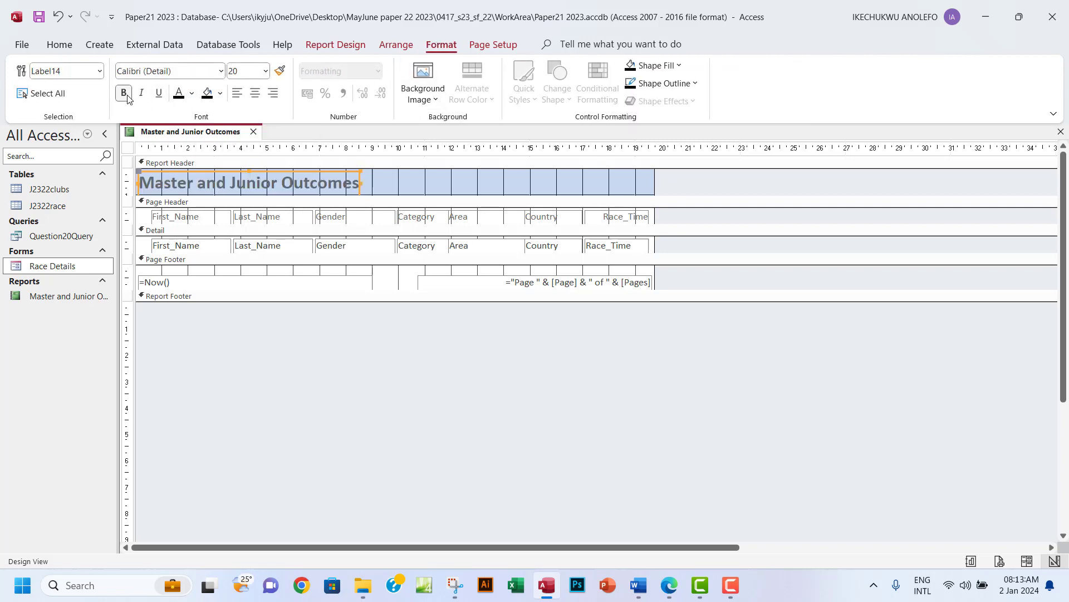
pyautogui.click(266, 74)
pyautogui.click(245, 243)
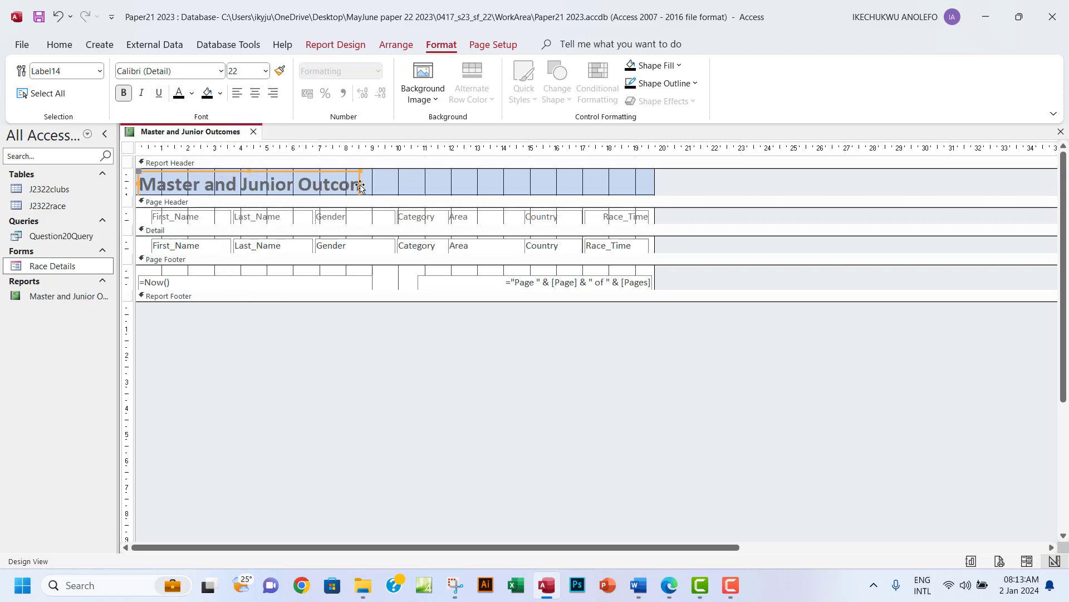
pyautogui.moveTo(359, 183); pyautogui.dragTo(378, 183)
# Check the title's appearance in Report view.
pyautogui.click(335, 44)
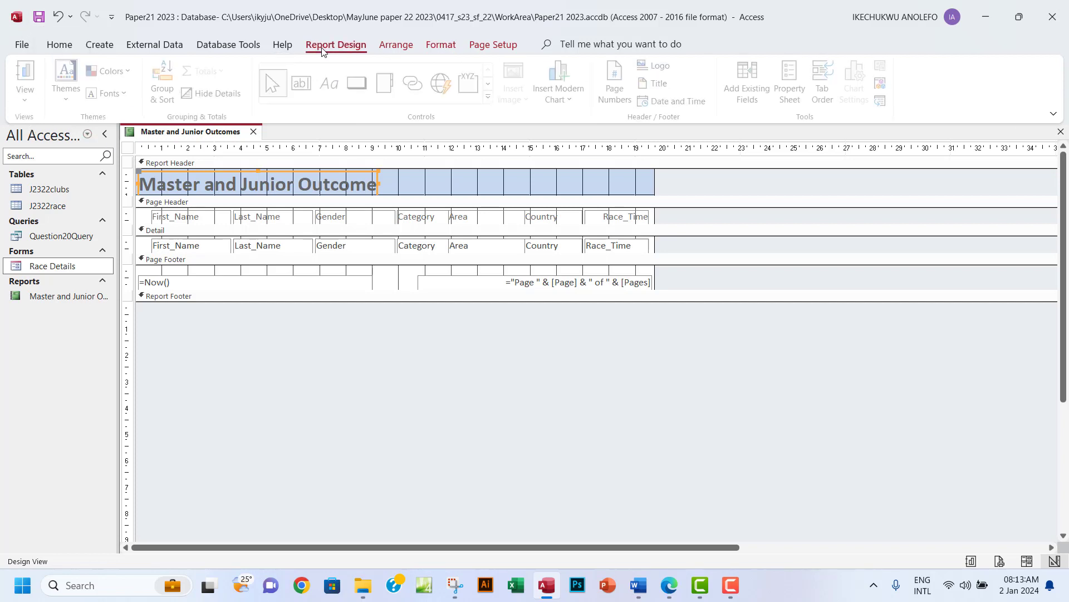
pyautogui.click(28, 92)
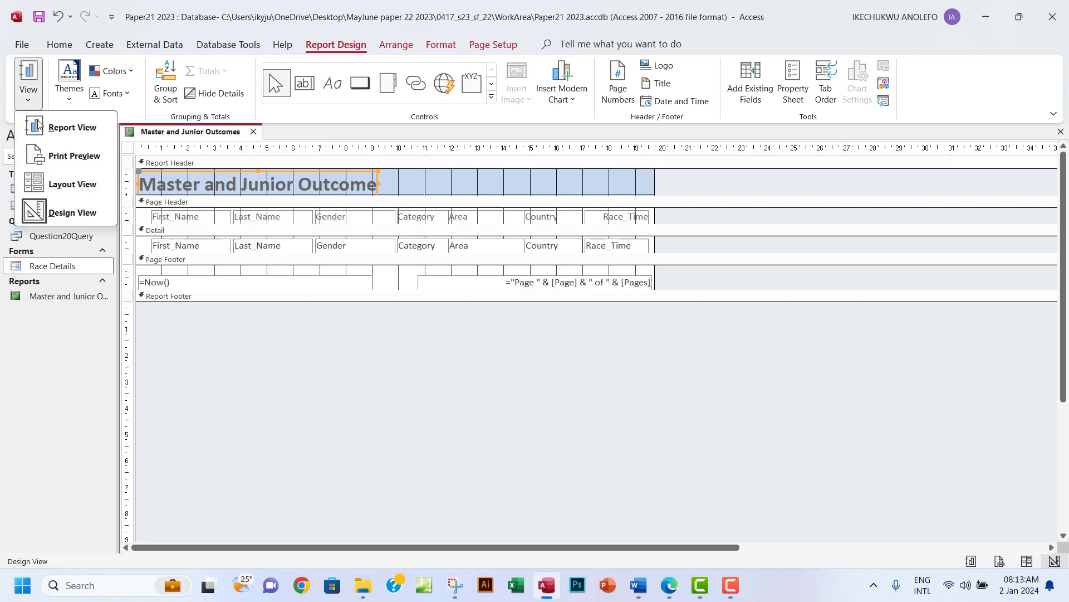
pyautogui.click(78, 130)
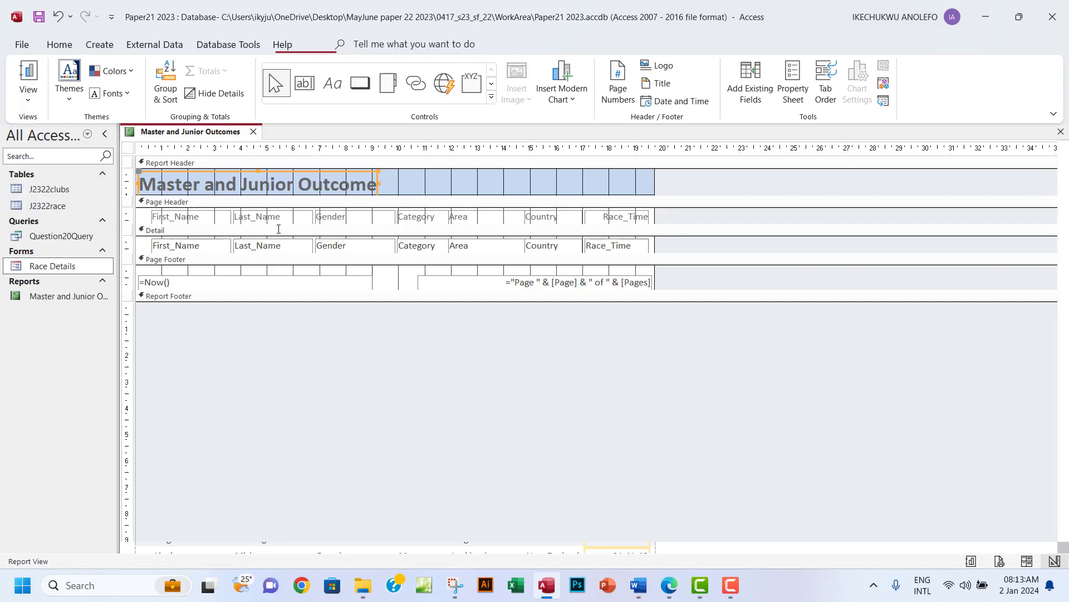
pyautogui.scroll(-4, 515, 292)
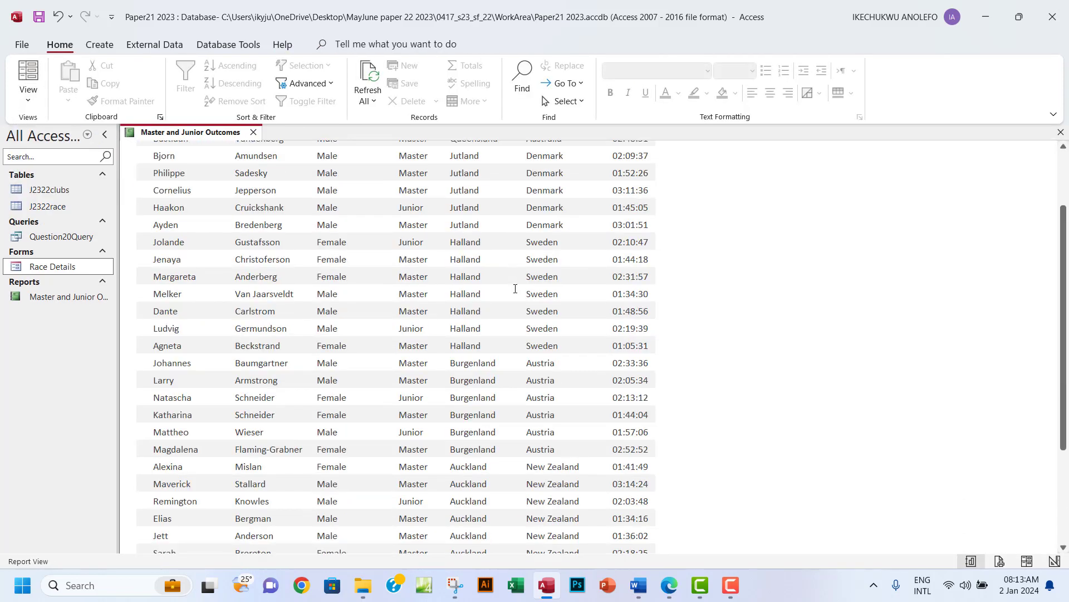
pyautogui.scroll(2, 515, 288)
pyautogui.scroll(3, 516, 289)
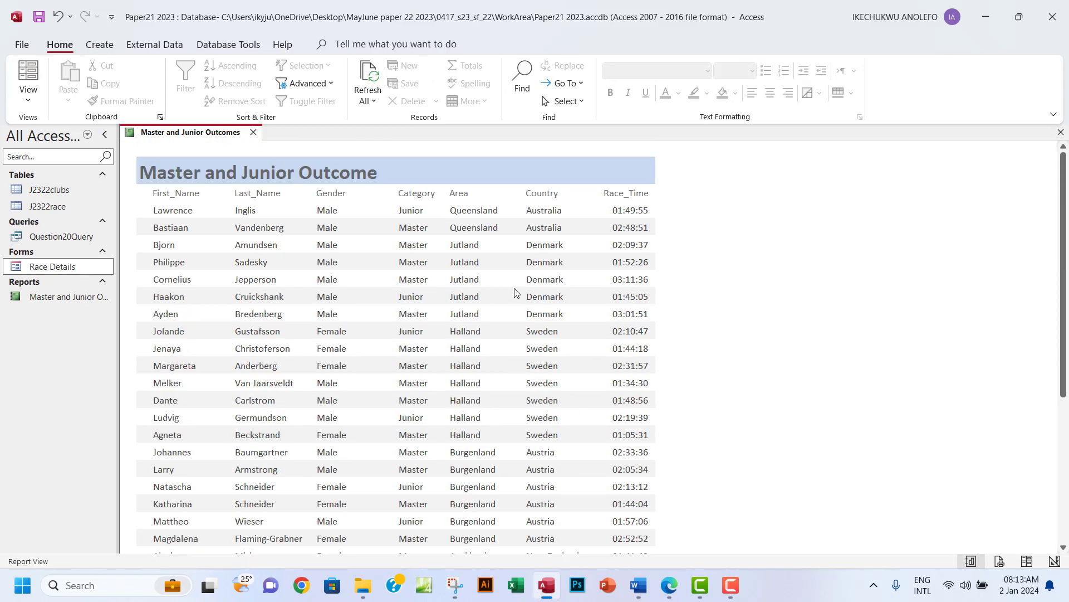
# Back in Design view, widen the title label, set it to 24 pt and make its row taller.
pyautogui.click(28, 98)
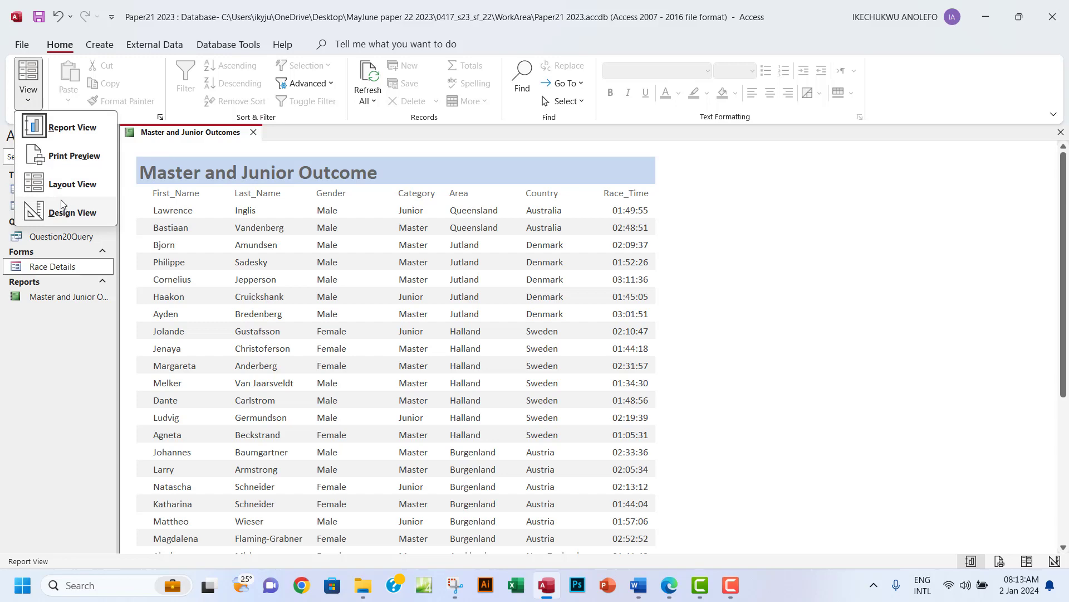
pyautogui.click(69, 216)
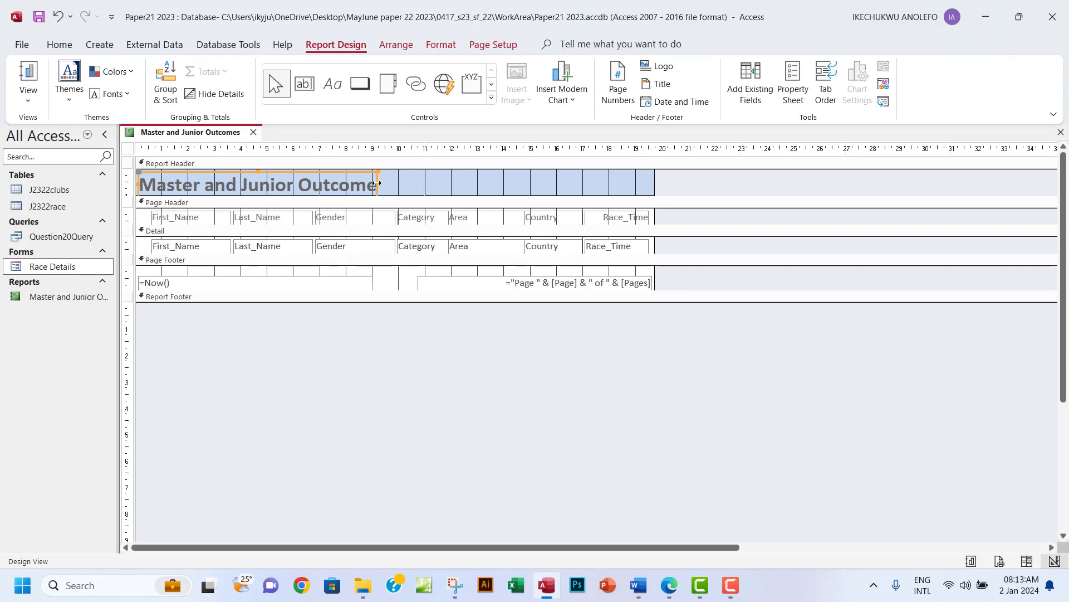
pyautogui.moveTo(377, 184); pyautogui.dragTo(139, 186)
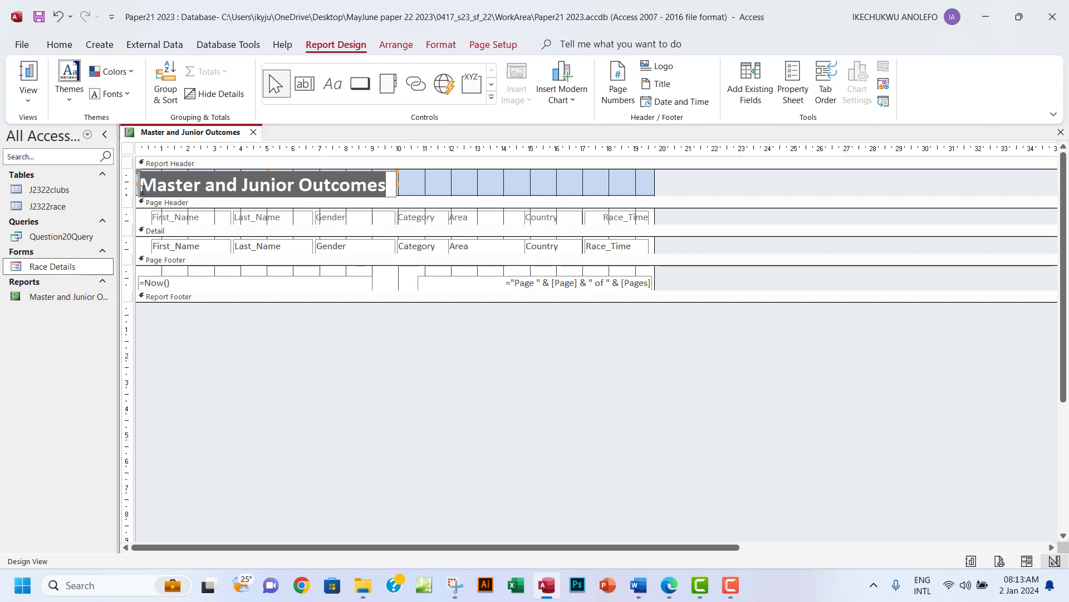
pyautogui.click(441, 45)
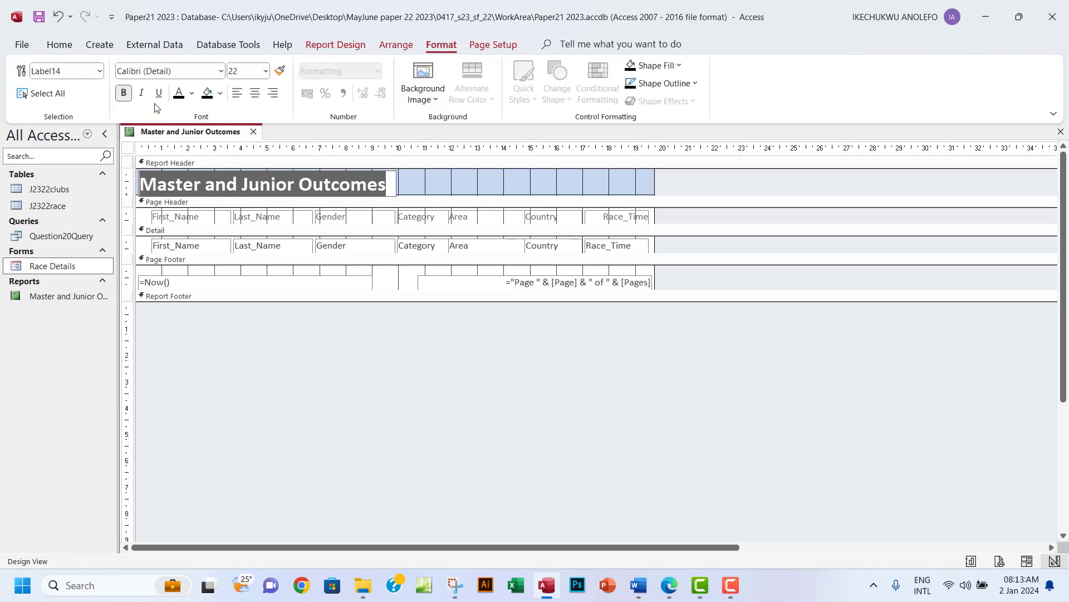
pyautogui.click(267, 71)
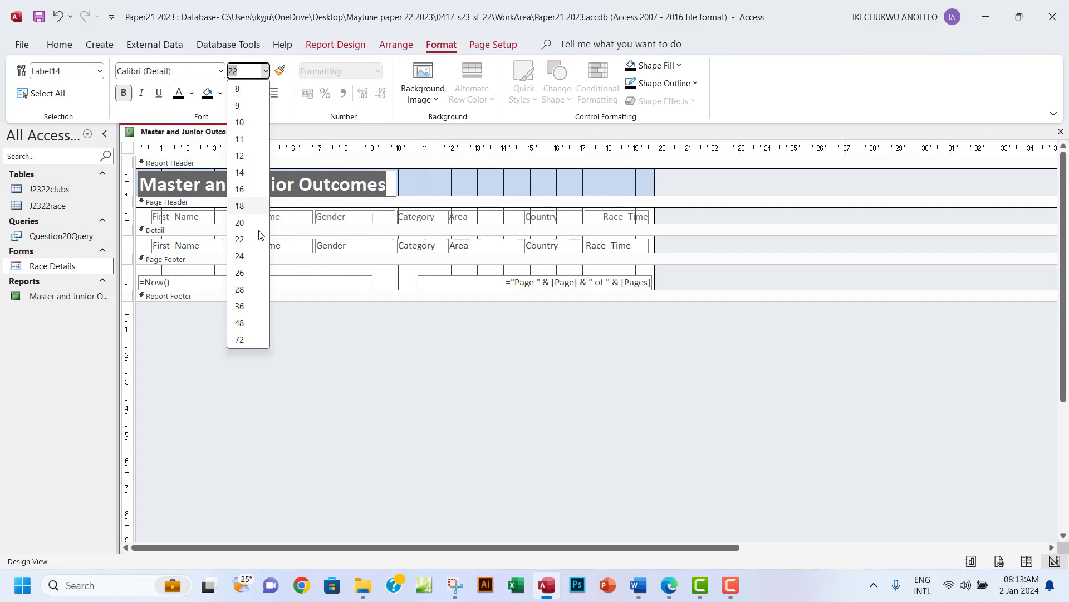
pyautogui.click(245, 256)
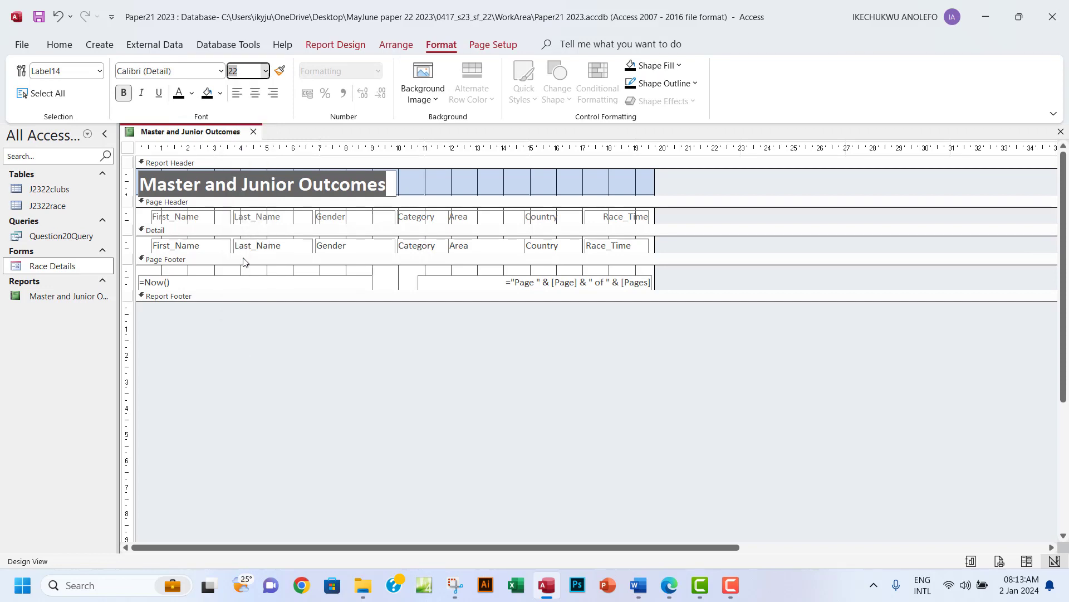
pyautogui.click(361, 196)
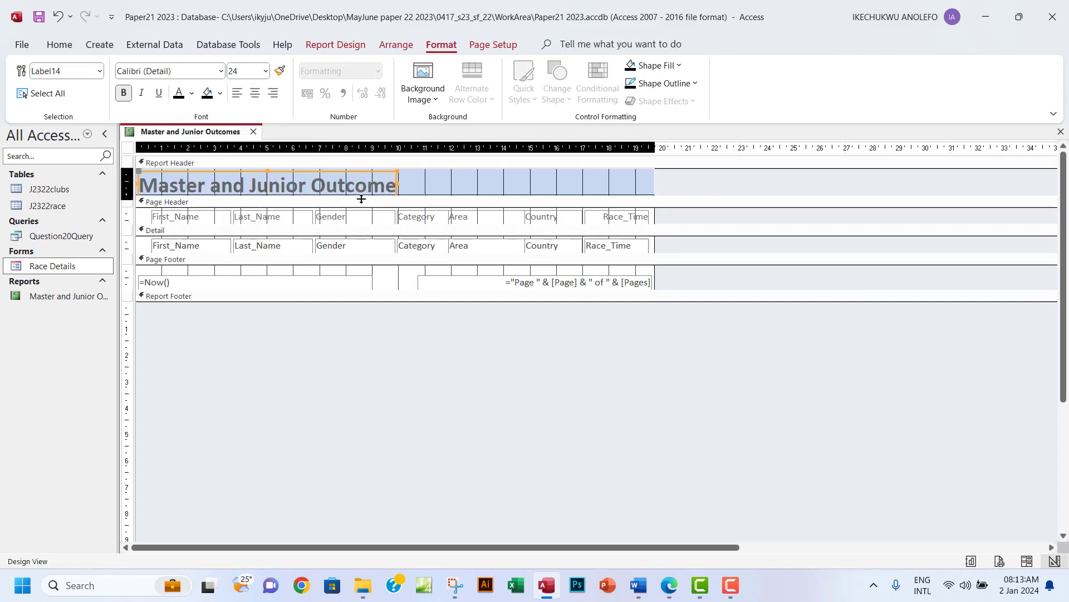
pyautogui.moveTo(362, 198); pyautogui.dragTo(434, 182)
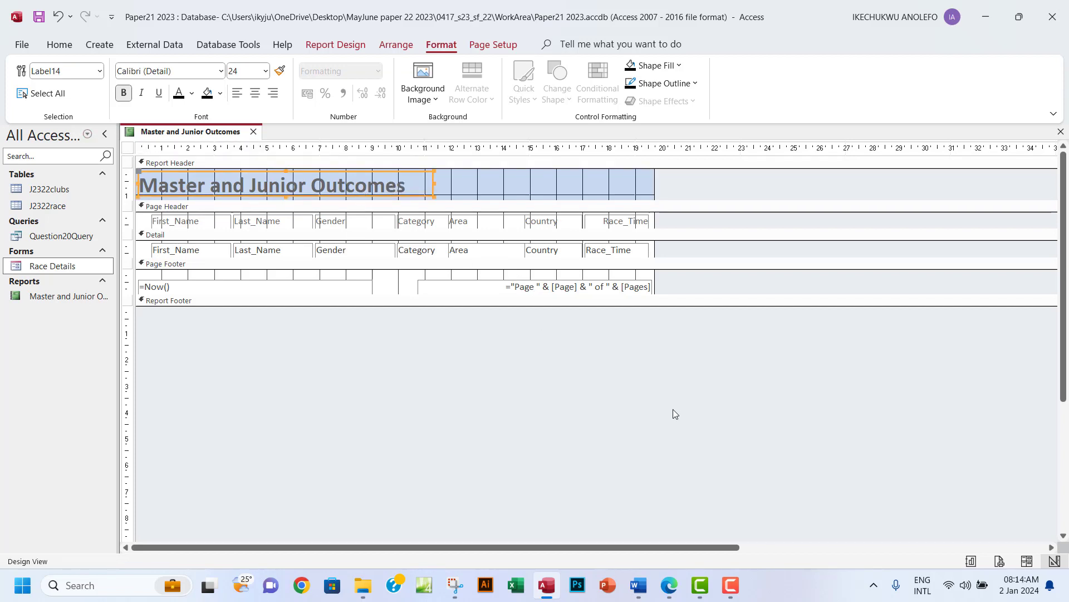
pyautogui.click(667, 585)
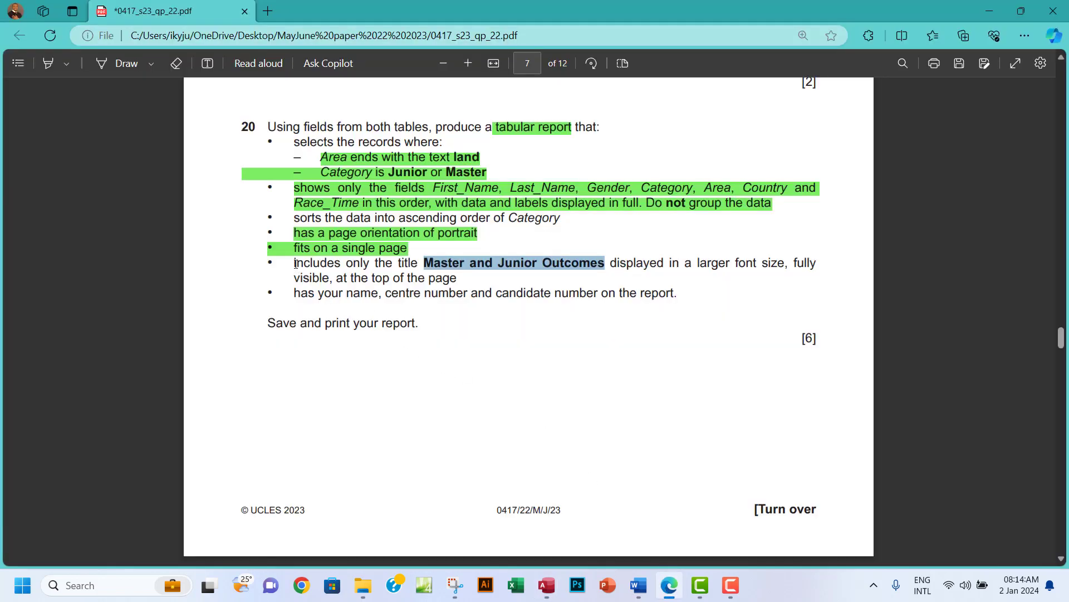
# Highlight the Question 20 bullet about the report title in green.
pyautogui.moveTo(295, 263); pyautogui.dragTo(460, 283)
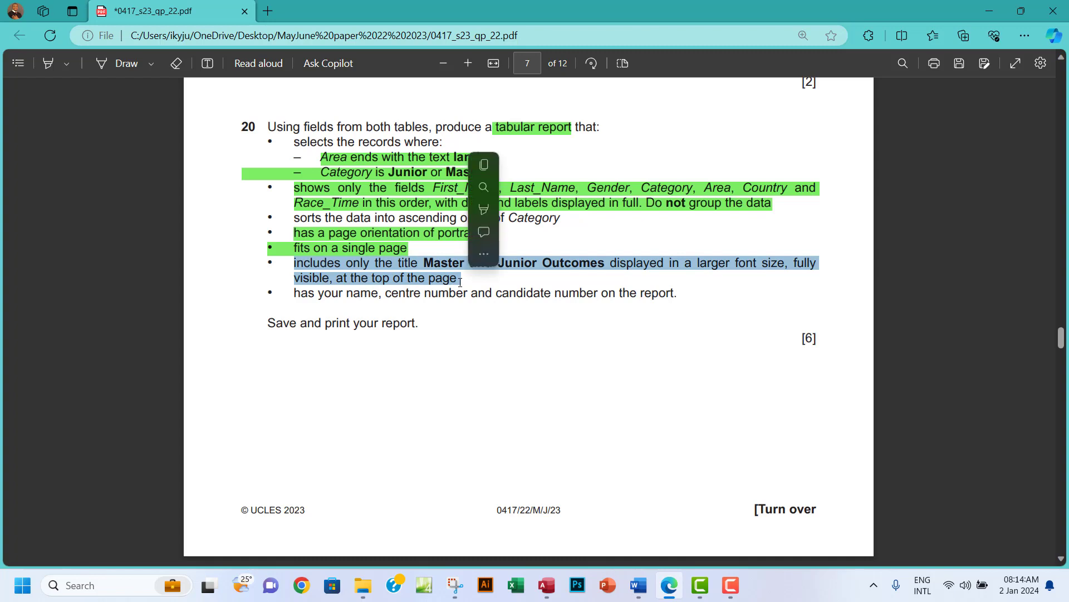
pyautogui.moveTo(490, 216)
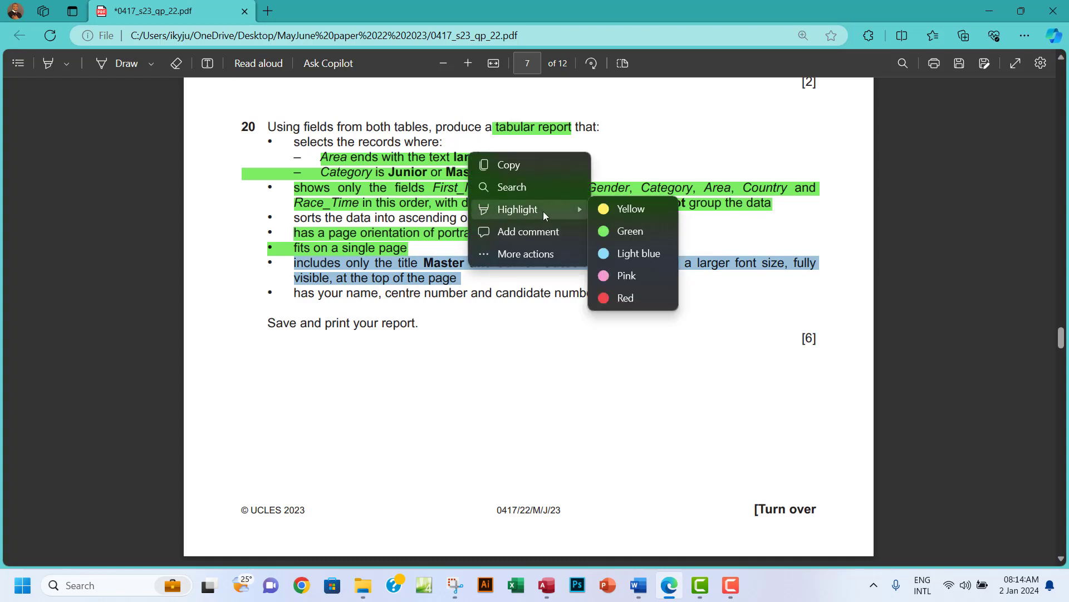
pyautogui.click(633, 231)
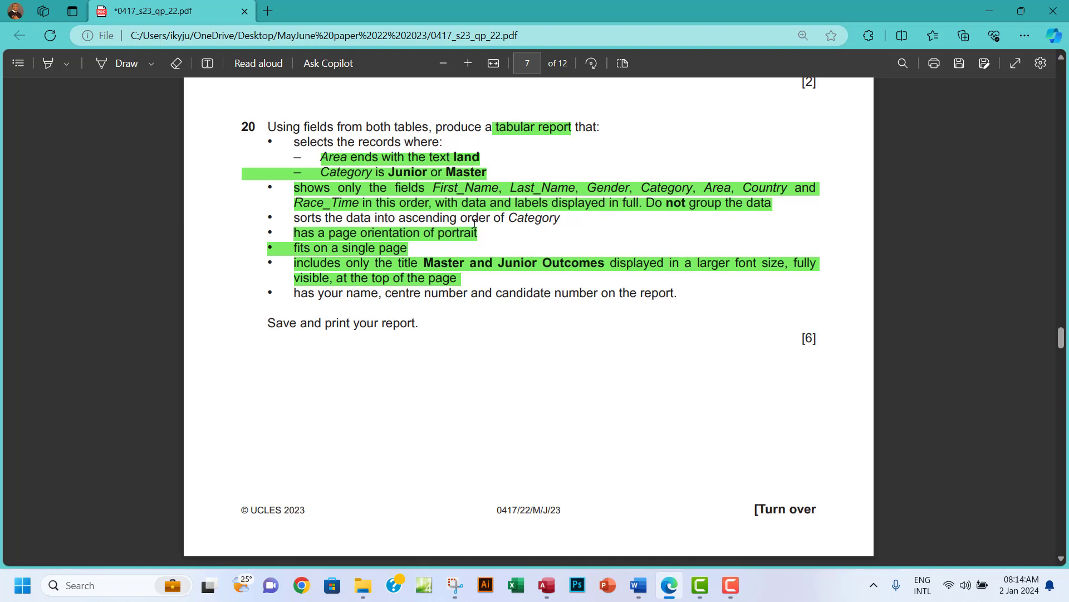
pyautogui.click(547, 584)
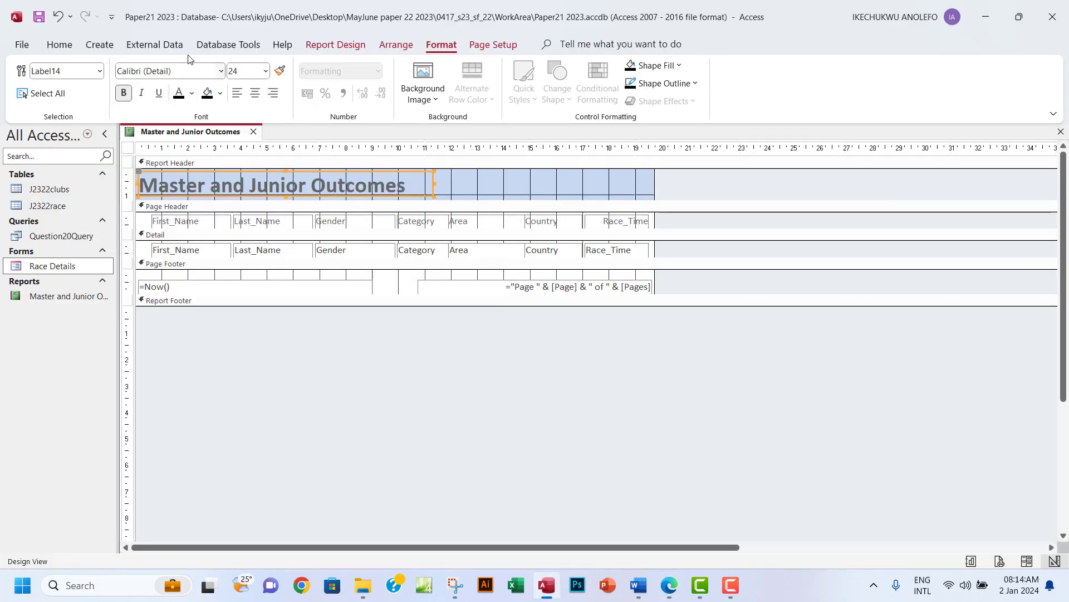
# Switch the report to Layout view and scroll through its data rows.
pyautogui.click(336, 45)
pyautogui.click(35, 101)
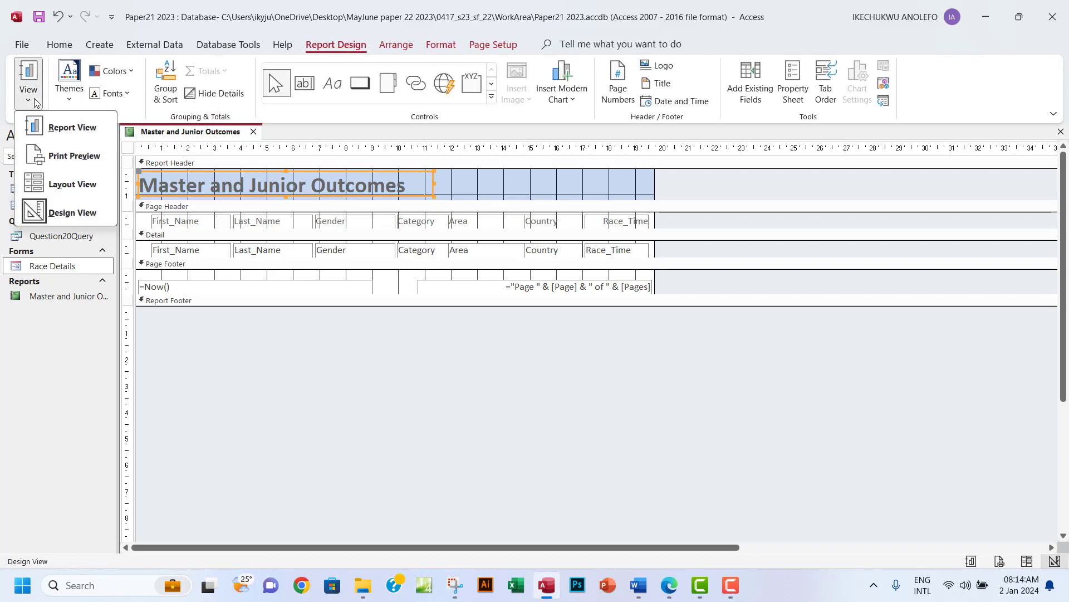
pyautogui.click(62, 188)
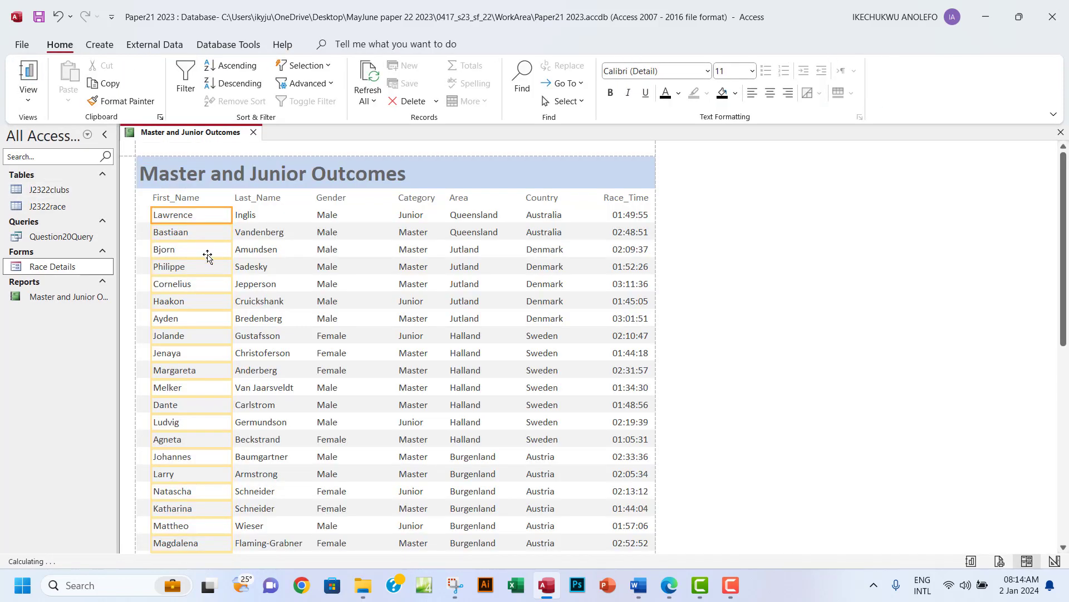
pyautogui.scroll(-3, 387, 323)
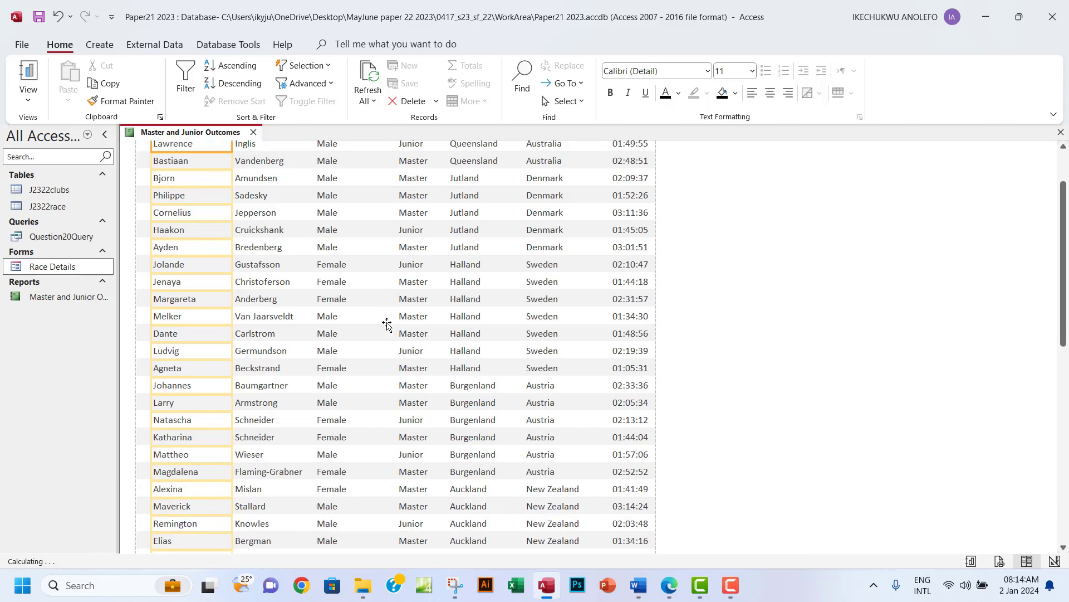
pyautogui.scroll(-5, 386, 323)
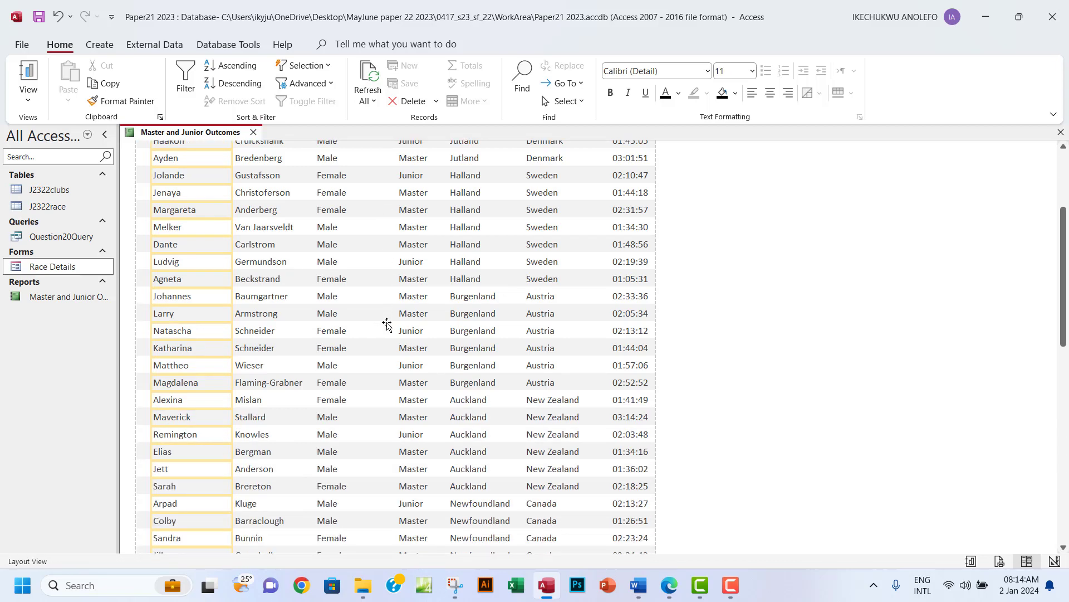
pyautogui.scroll(8, 387, 324)
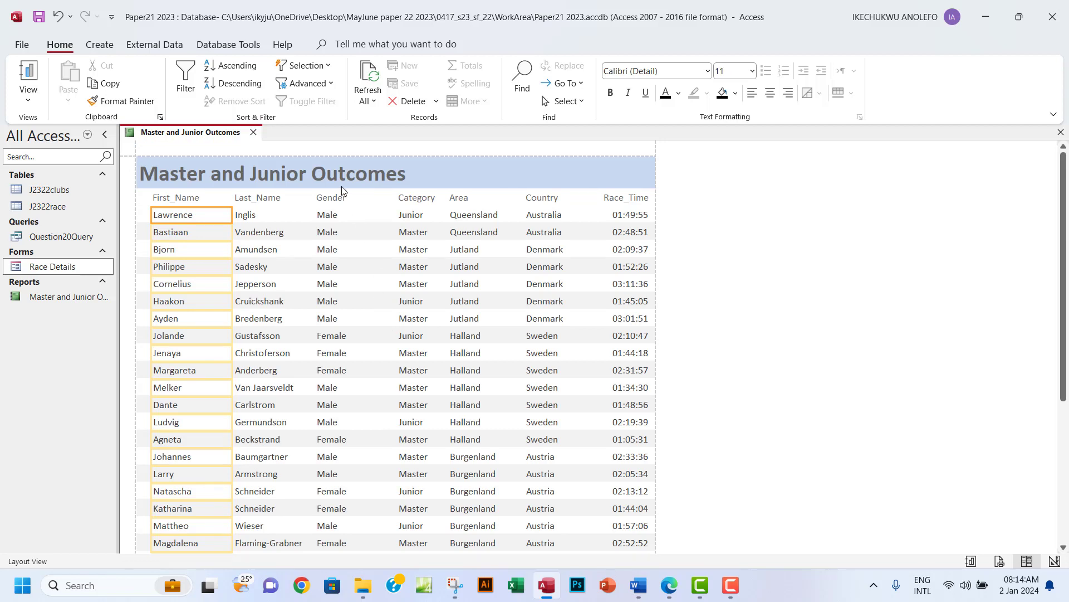
# Briefly try Report view, then return the report to Layout view.
pyautogui.click(25, 90)
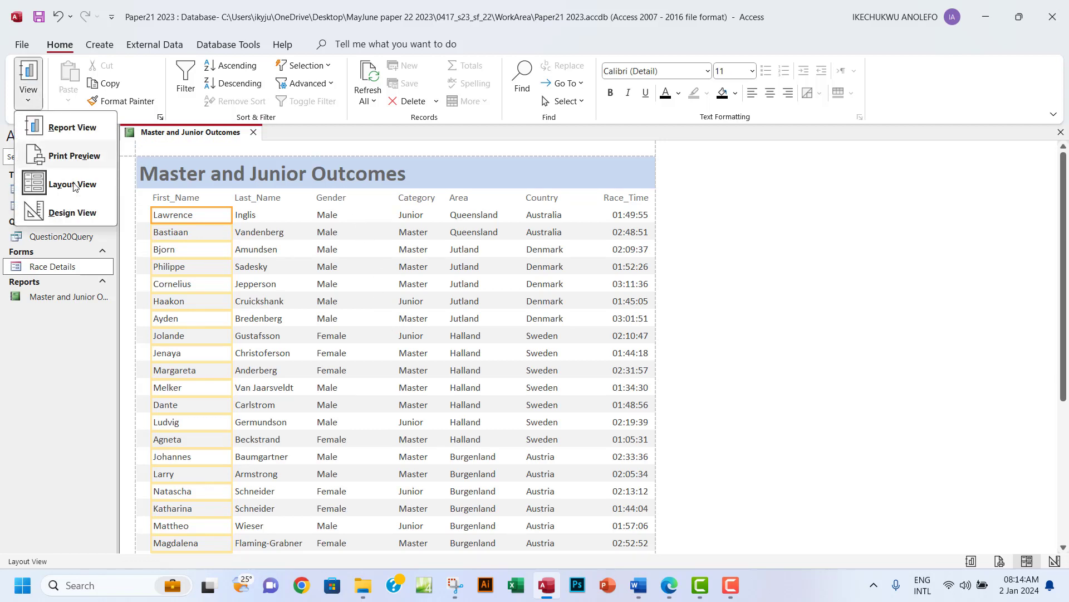
pyautogui.click(74, 131)
pyautogui.click(29, 99)
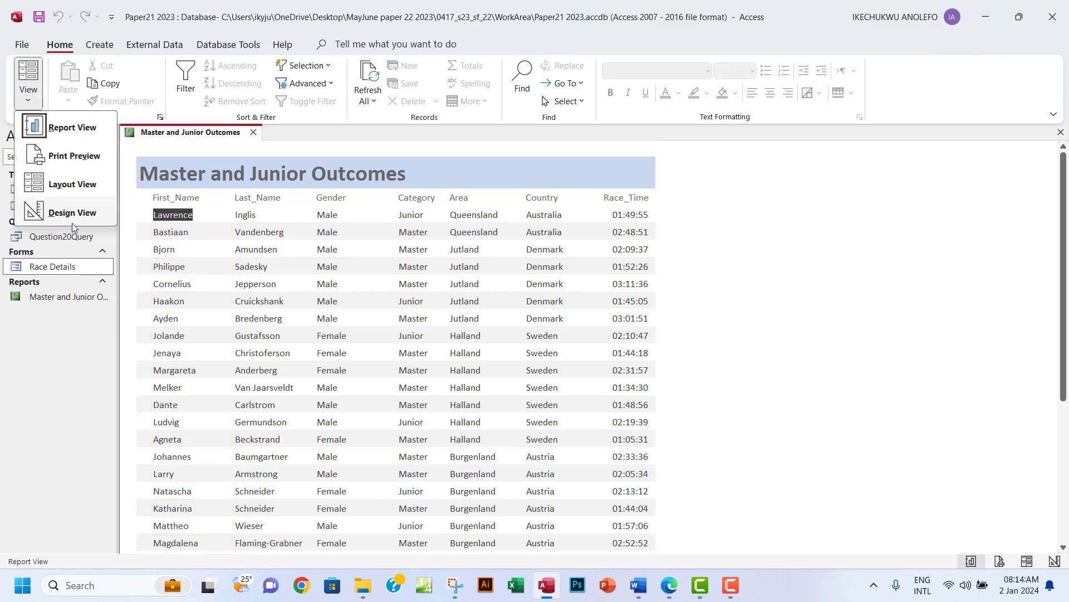
pyautogui.click(68, 186)
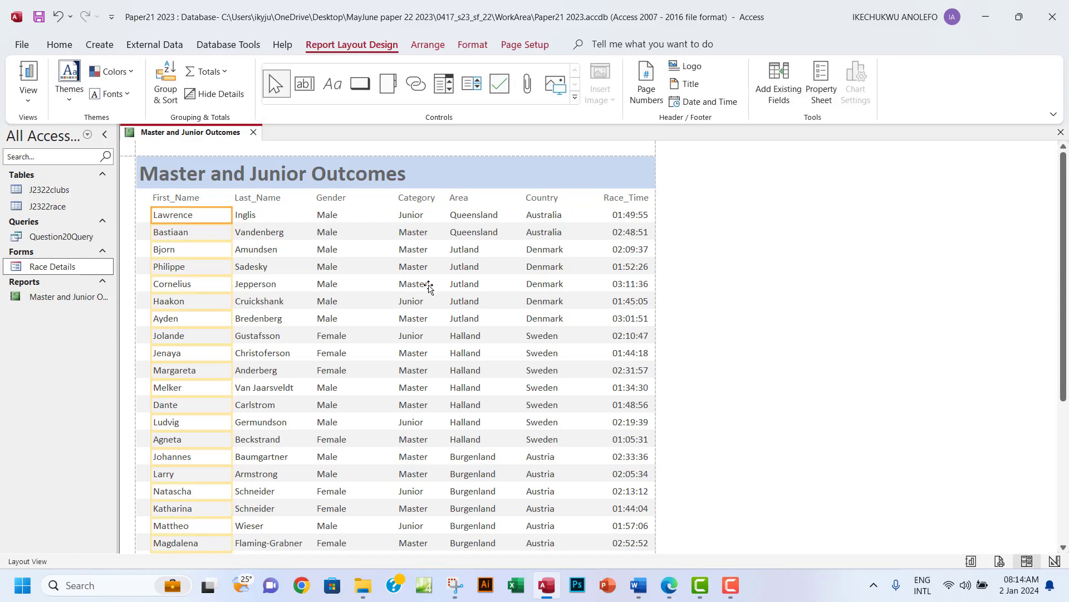
pyautogui.click(28, 98)
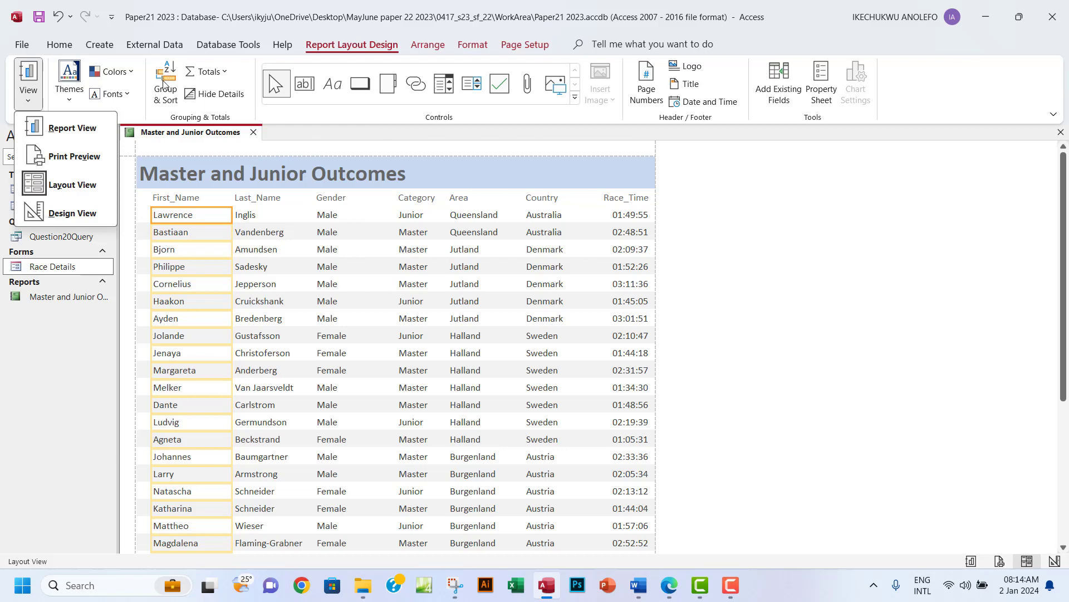
pyautogui.click(357, 49)
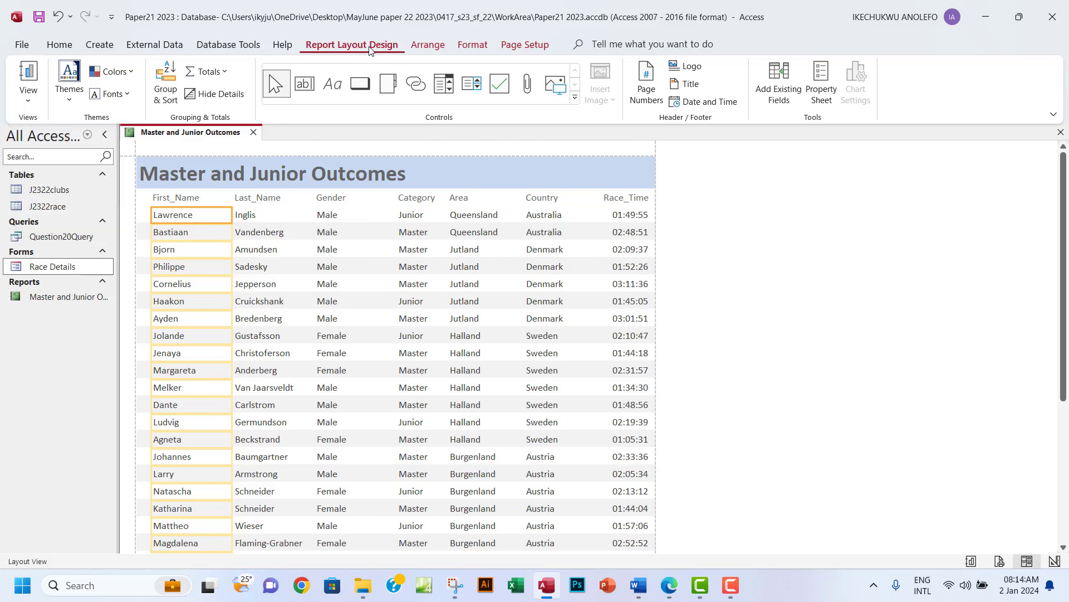
# In Group & Sort, add a sort on Category with A on top, checking it against the question paper.
pyautogui.click(166, 98)
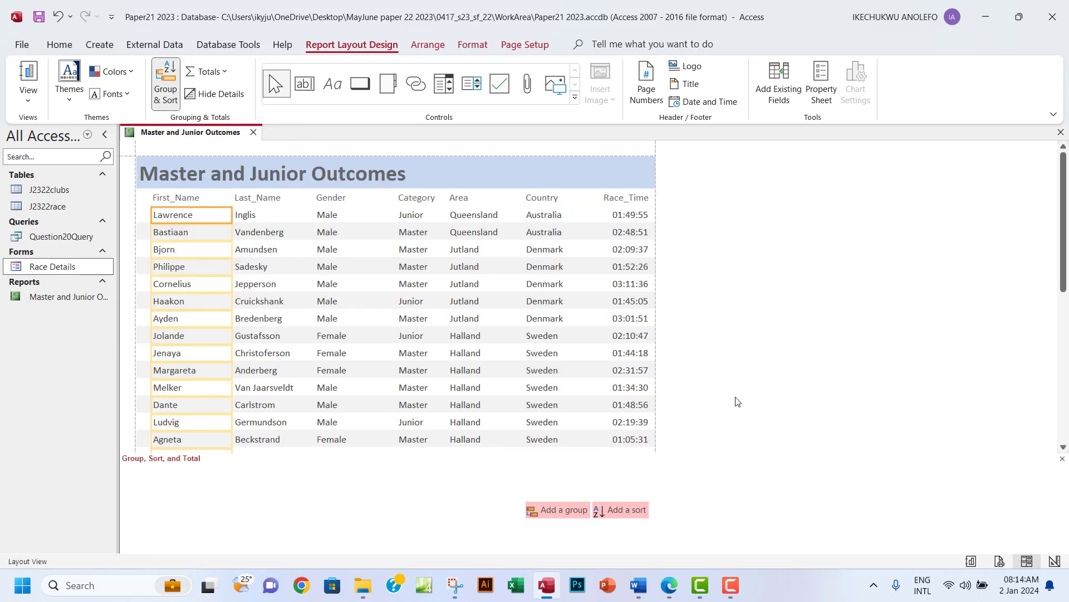
pyautogui.scroll(-2, 800, 417)
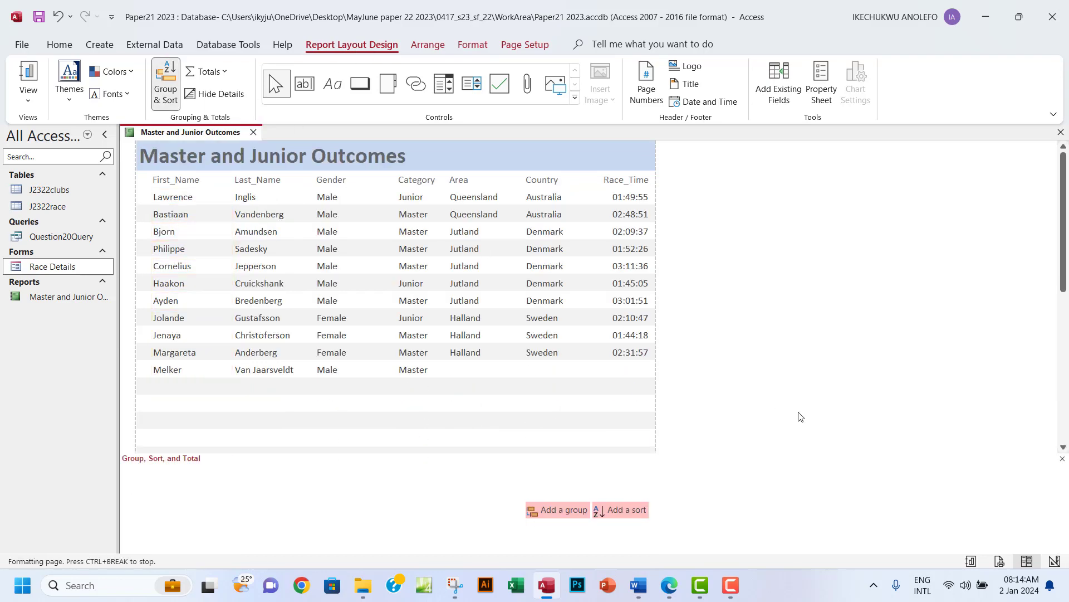
pyautogui.click(624, 510)
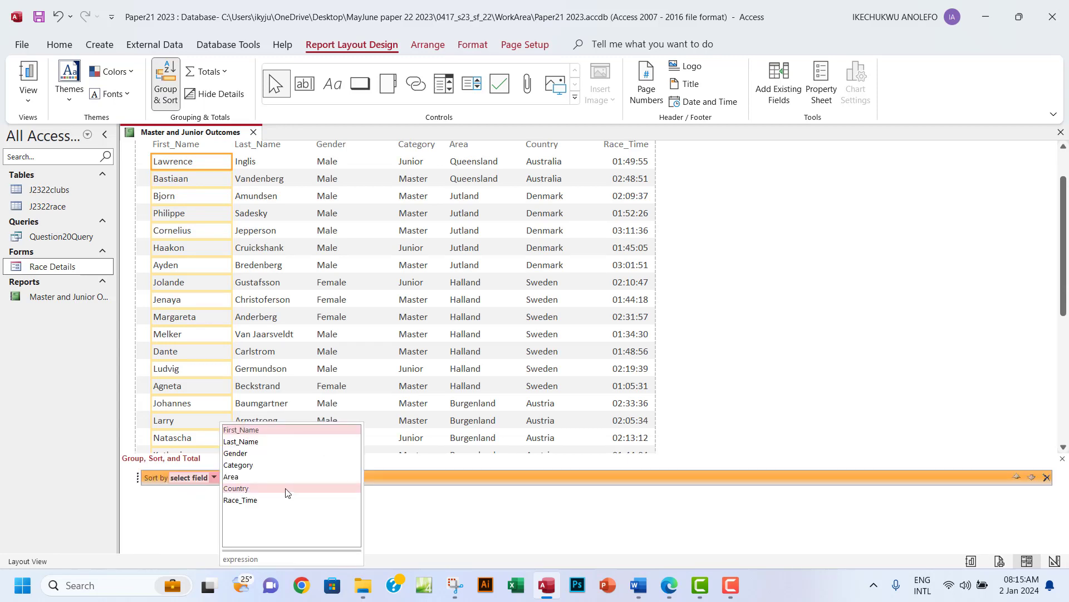
pyautogui.click(670, 586)
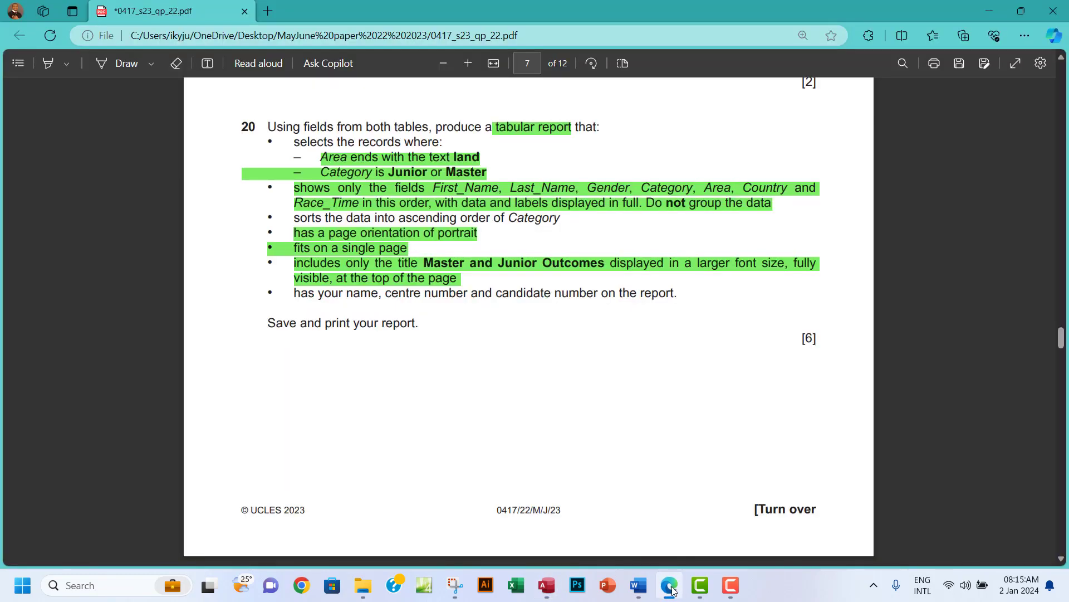
pyautogui.click(670, 586)
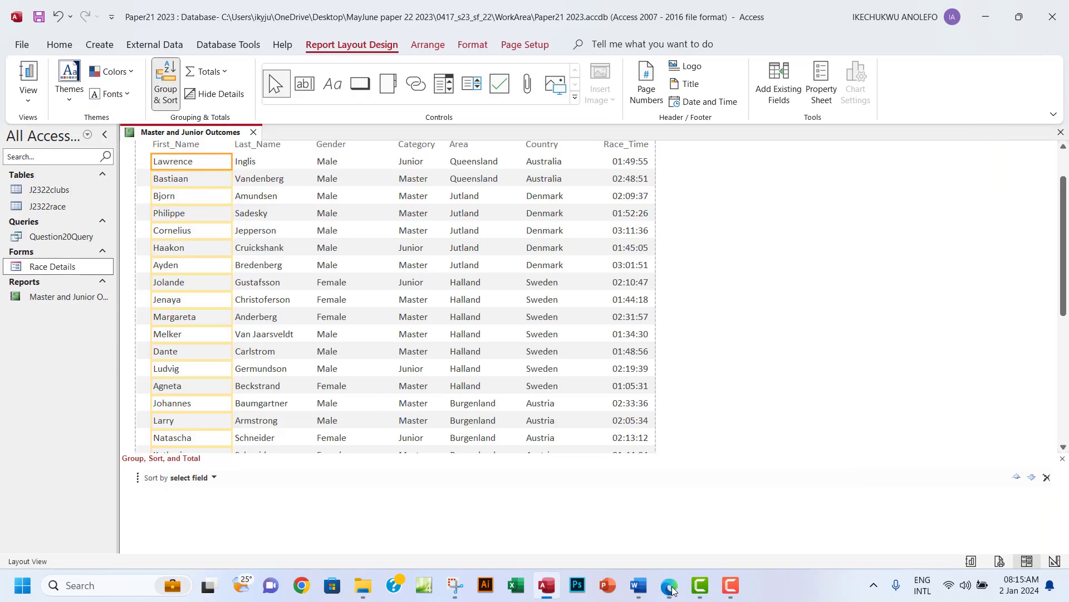
pyautogui.click(215, 479)
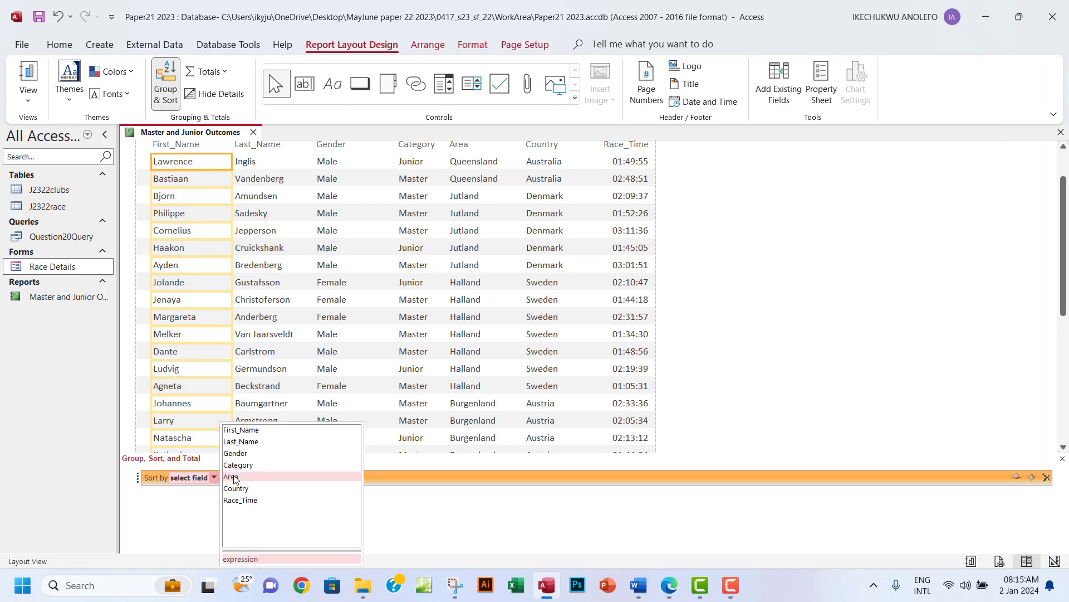
pyautogui.click(237, 466)
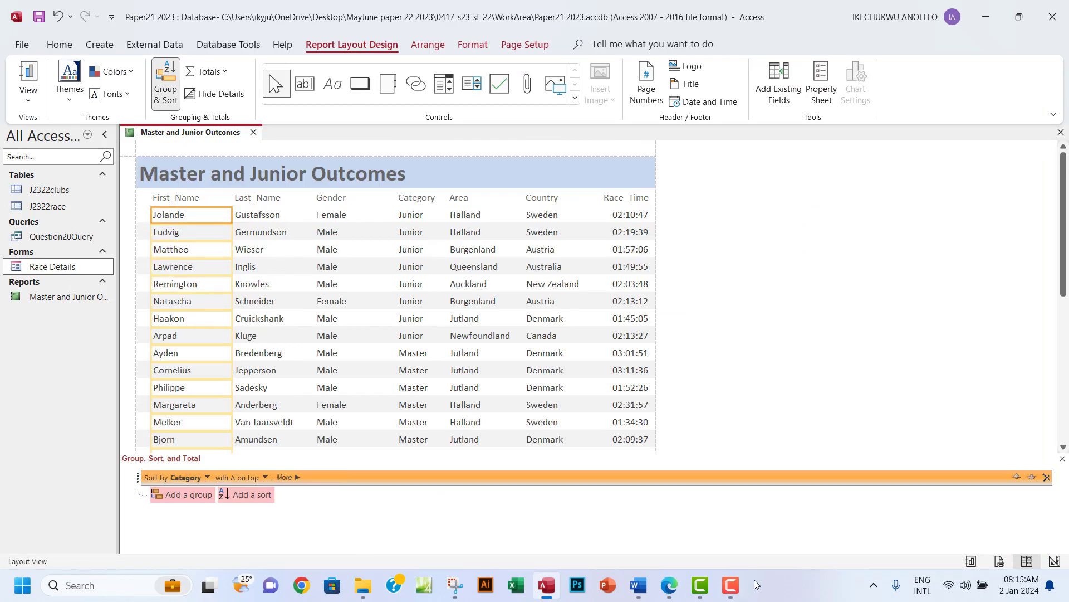
pyautogui.click(667, 594)
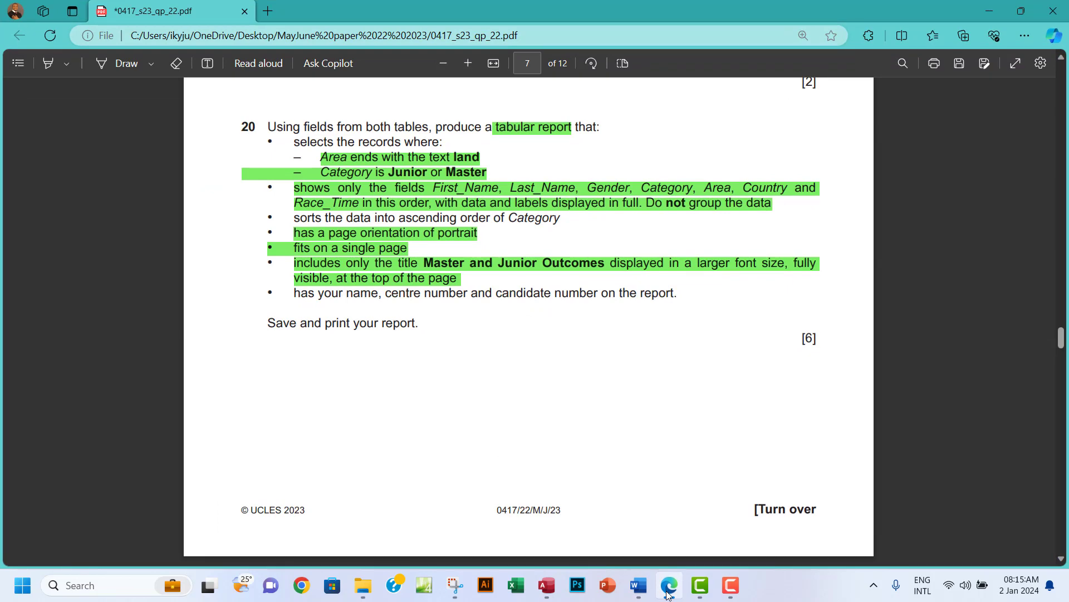
pyautogui.click(668, 594)
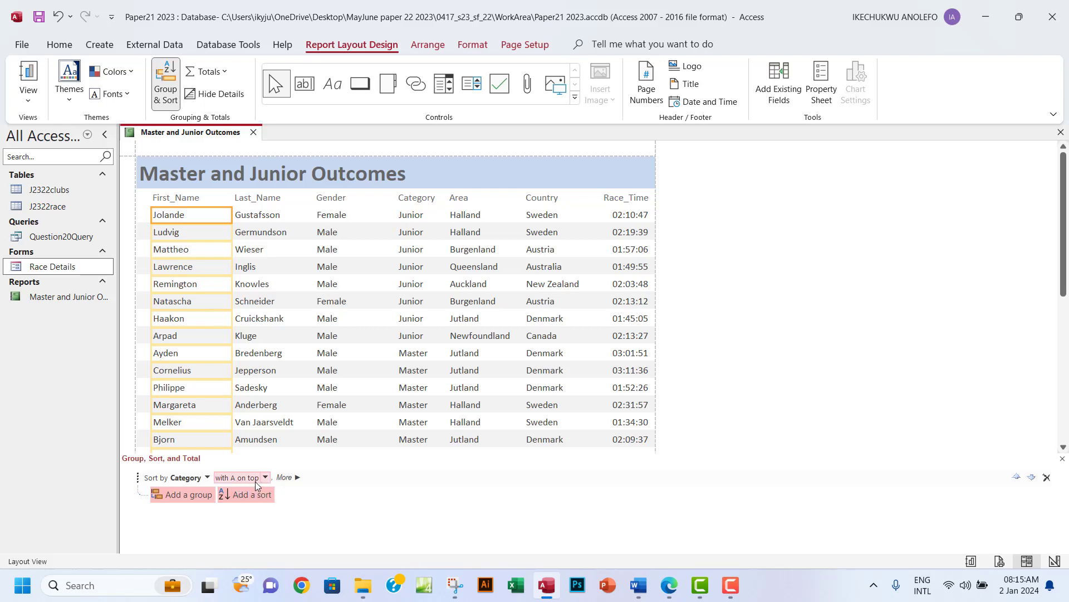
# Scroll through the report to confirm Junior rows precede Master, then close the Group, Sort, and Total pane.
pyautogui.click(419, 220)
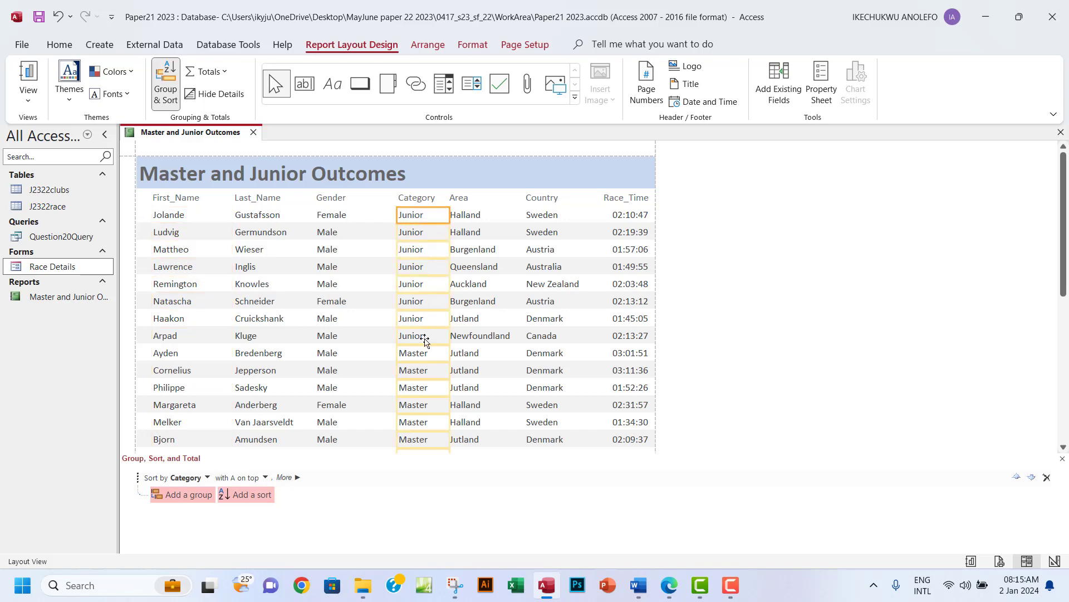
pyautogui.scroll(-1, 425, 340)
pyautogui.scroll(-8, 425, 340)
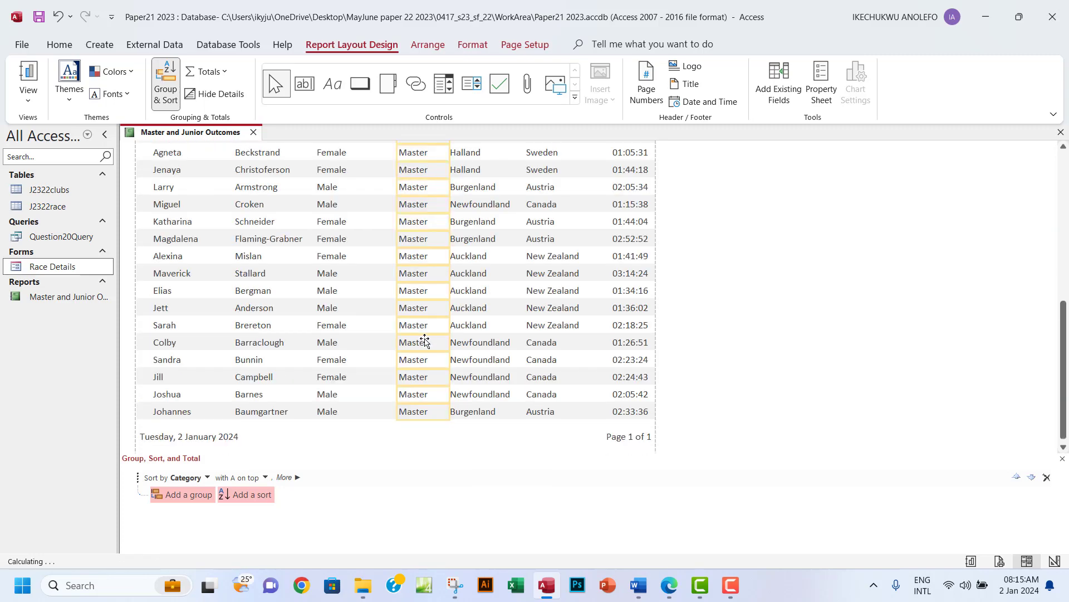
pyautogui.scroll(5, 424, 338)
pyautogui.scroll(1, 424, 338)
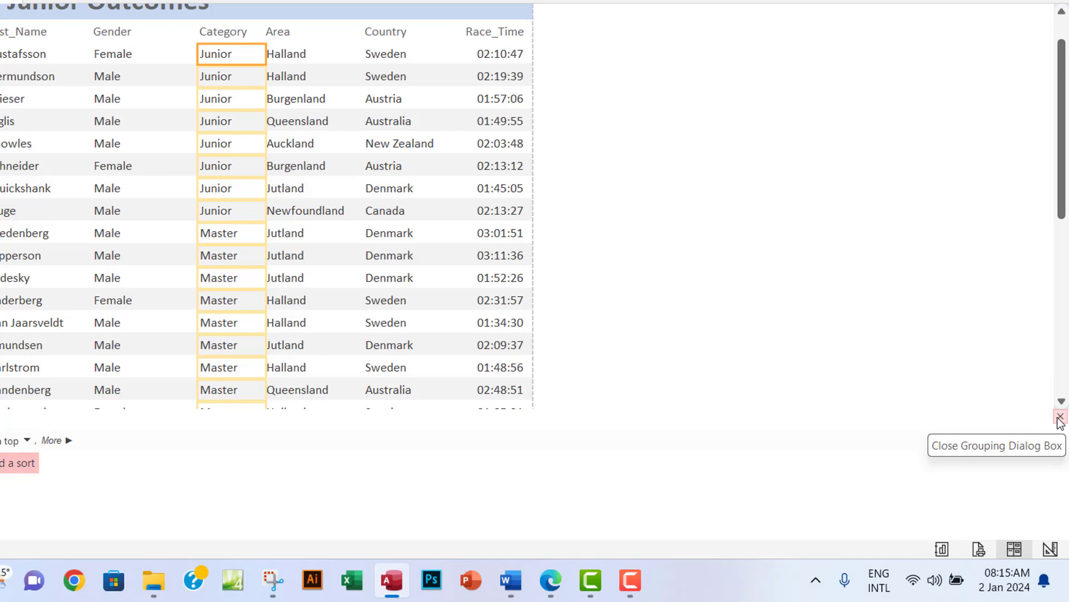
pyautogui.click(1060, 417)
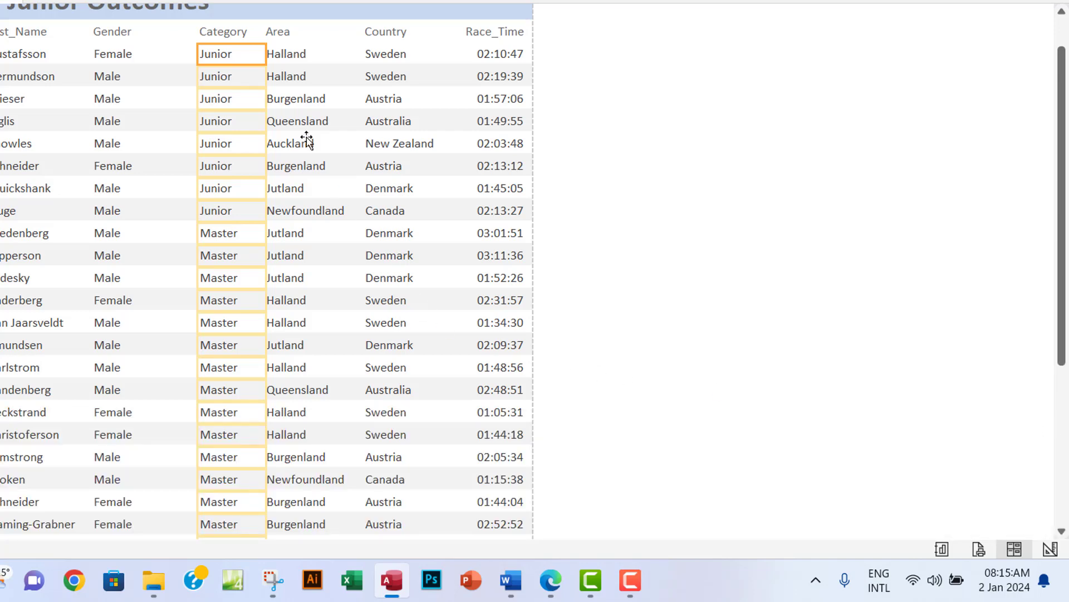
pyautogui.scroll(-5, 282, 301)
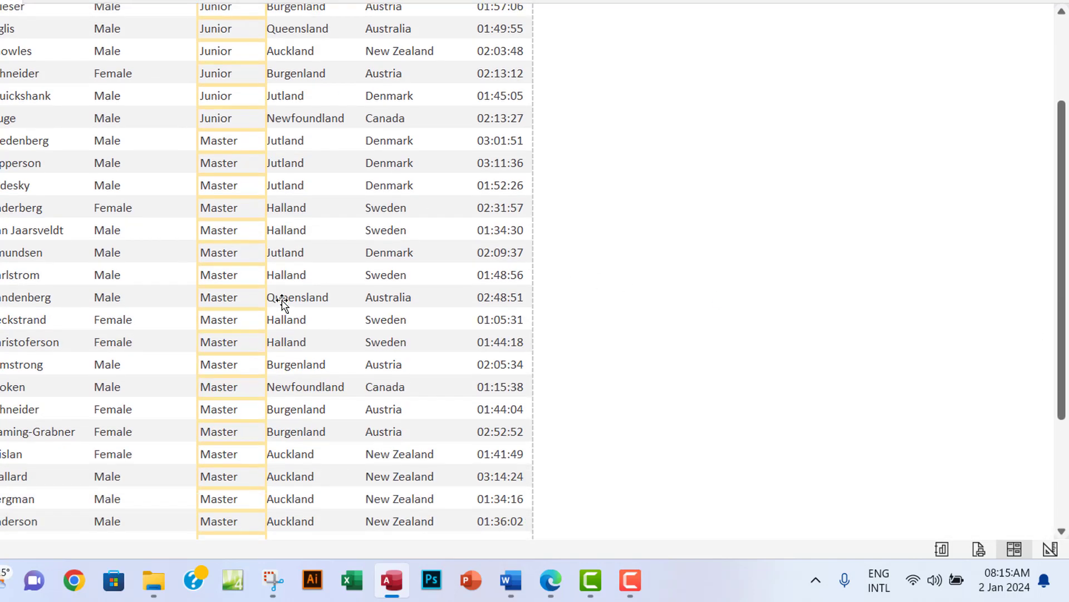
pyautogui.scroll(-8, 282, 301)
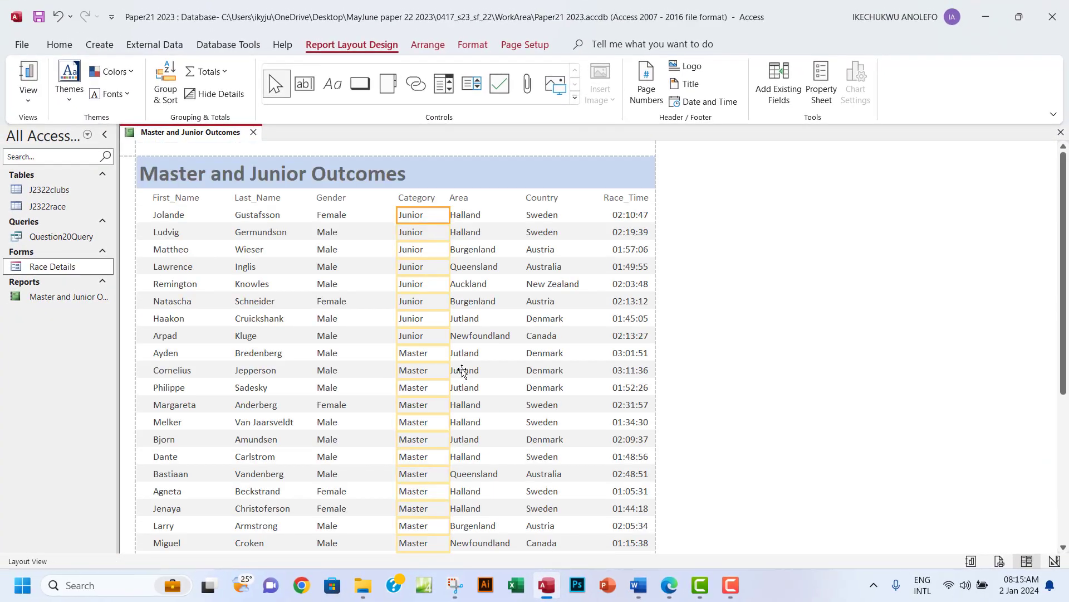
pyautogui.click(669, 585)
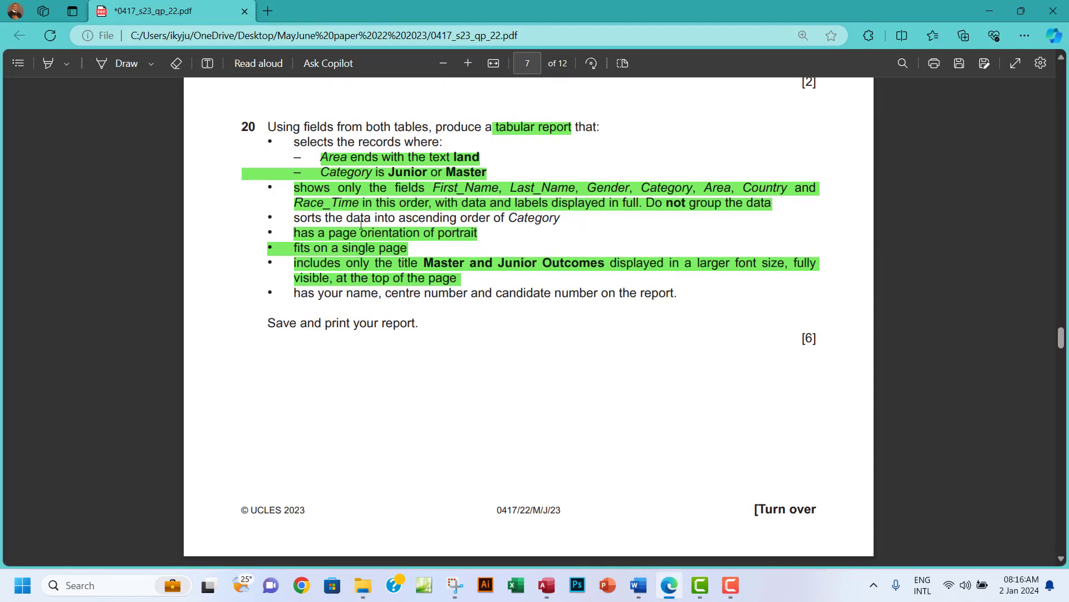
# Highlight the 'sorts the data into ascending order of Category' line in green on the question PDF.
pyautogui.moveTo(297, 220); pyautogui.dragTo(567, 220)
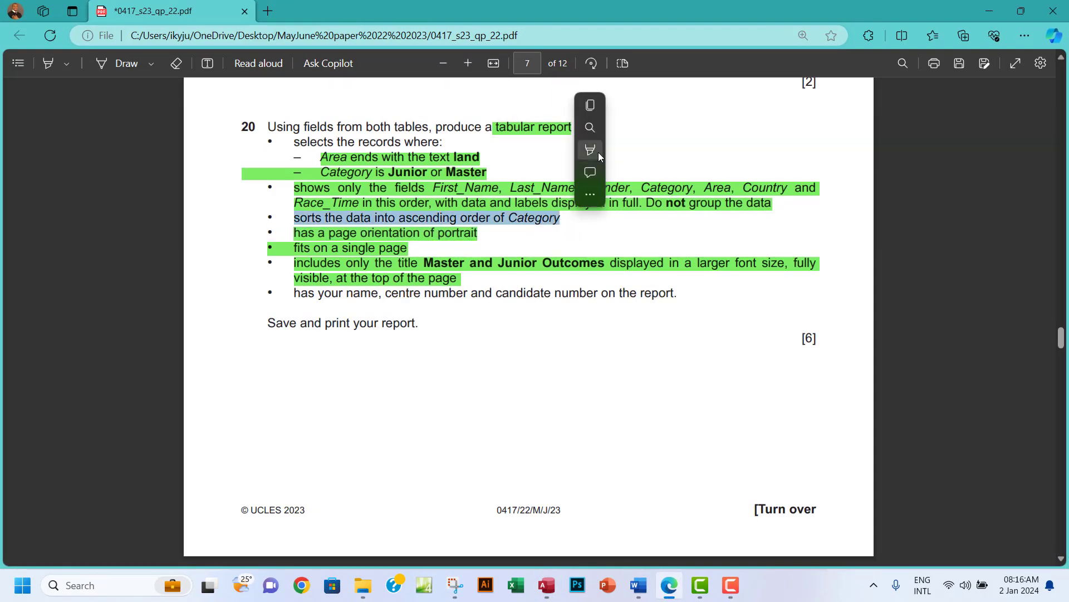
pyautogui.moveTo(629, 154)
pyautogui.click(716, 170)
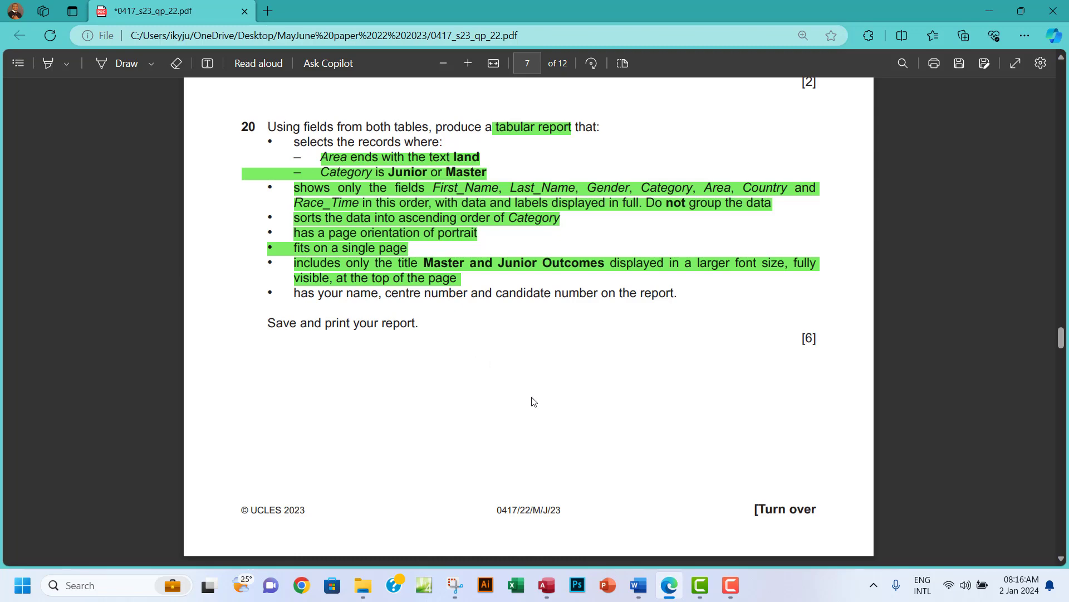
pyautogui.click(546, 585)
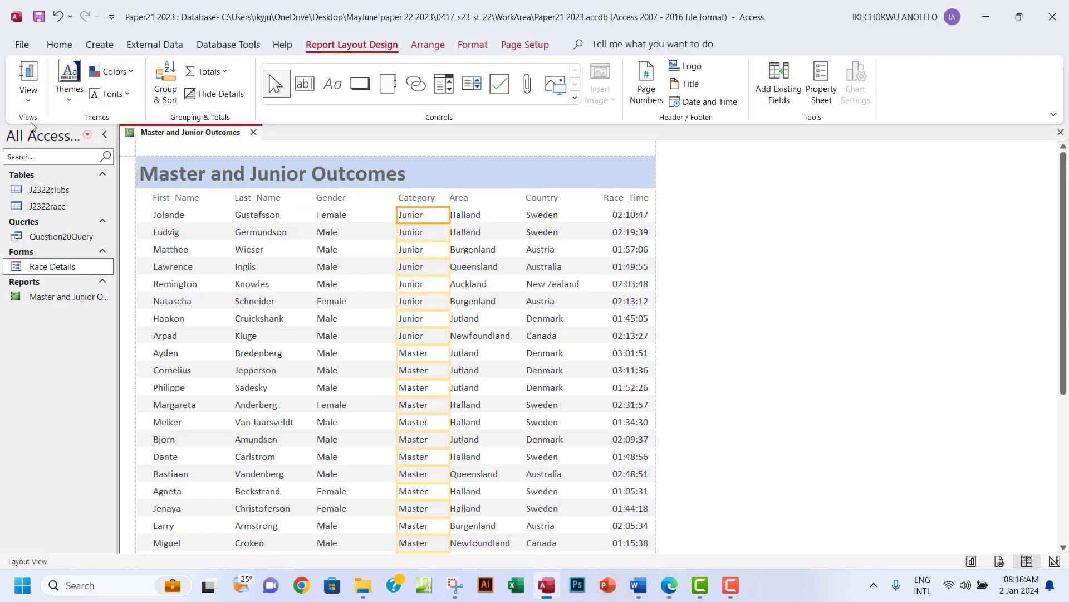
# Switch the report to Design View and resize the report footer, leaving it collapsed.
pyautogui.click(28, 100)
pyautogui.click(65, 213)
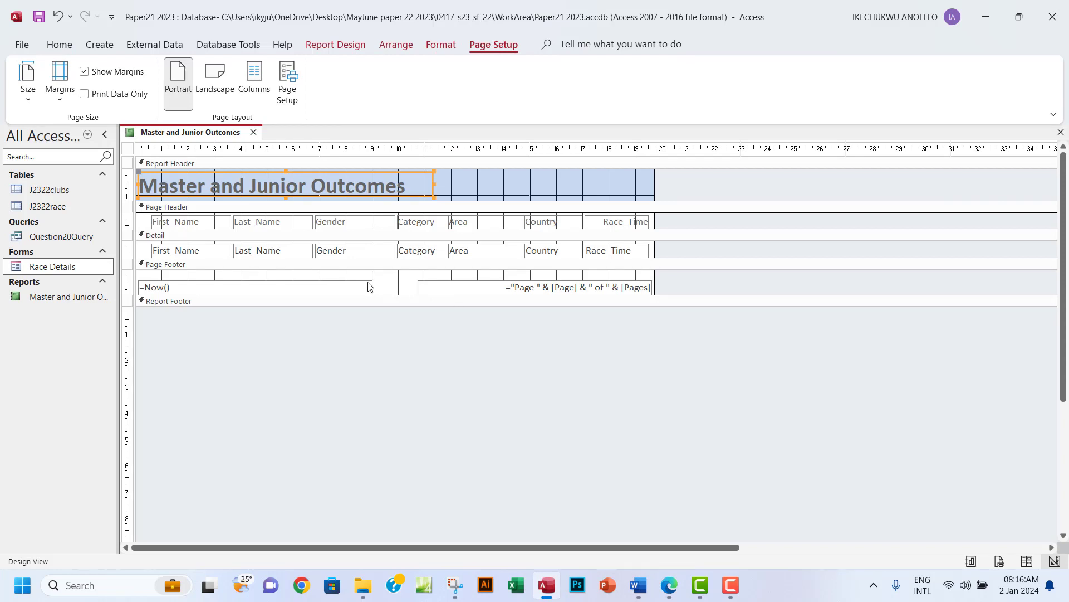
pyautogui.click(257, 276)
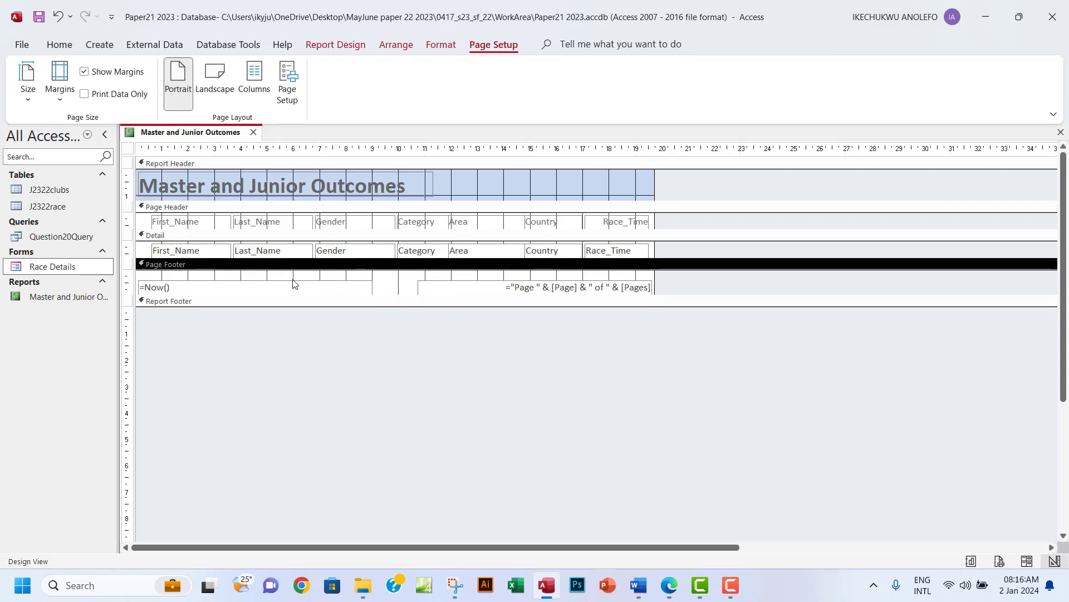
pyautogui.click(335, 291)
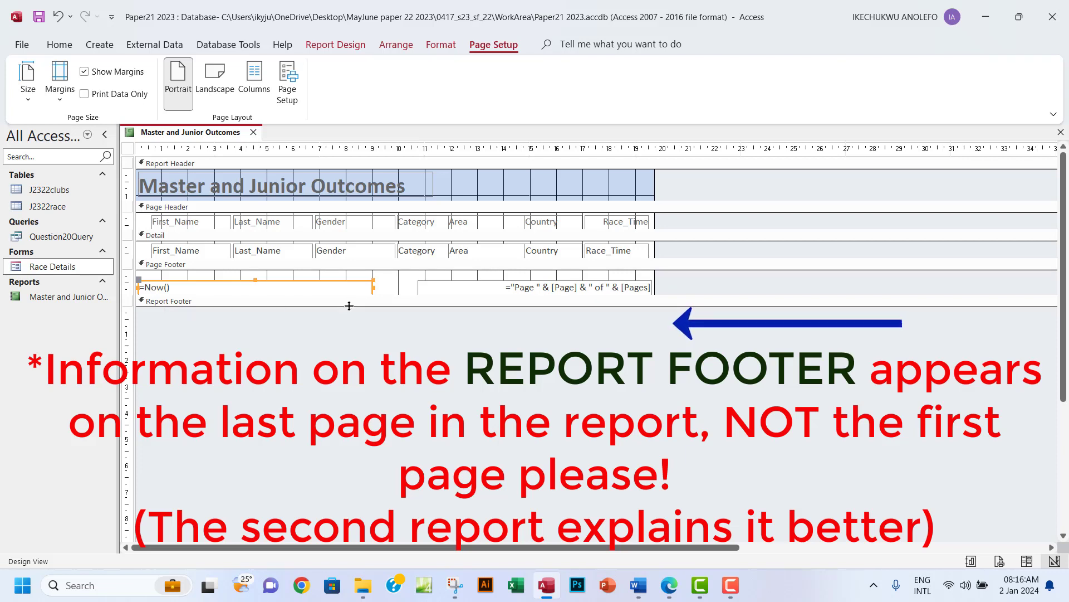
pyautogui.moveTo(349, 306); pyautogui.dragTo(349, 328)
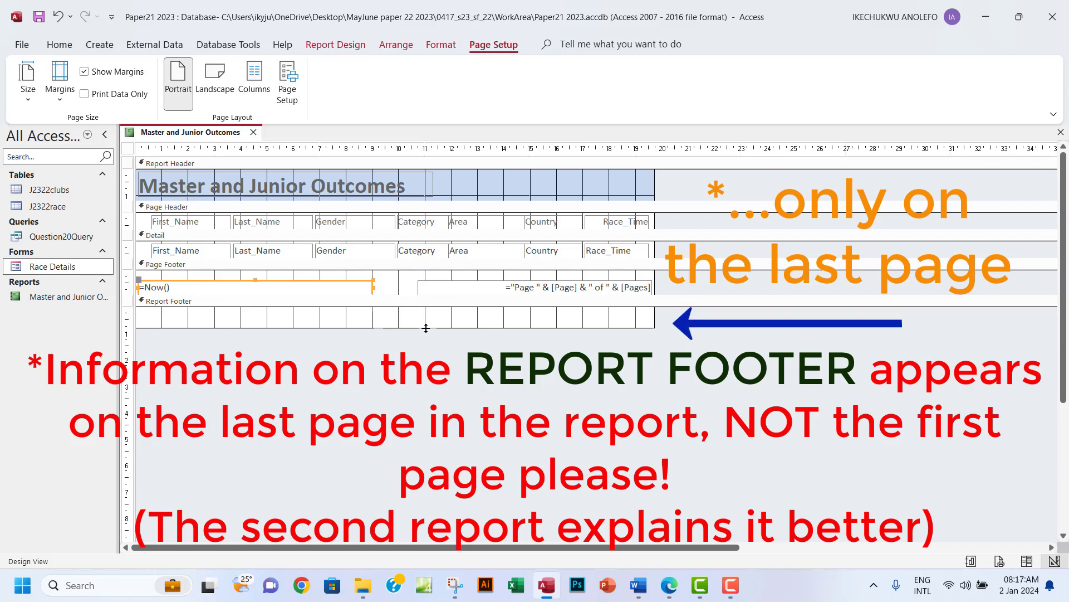
pyautogui.moveTo(426, 328); pyautogui.dragTo(428, 307)
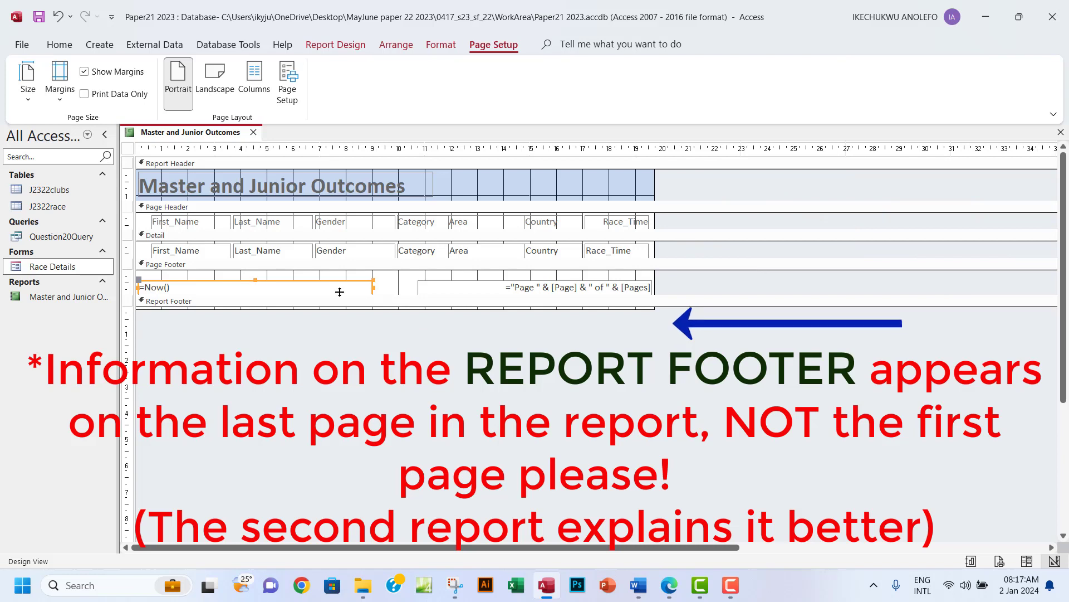
# Delete the page-number text box from the Page Footer, leaving only =Now().
pyautogui.click(312, 280)
pyautogui.click(498, 290)
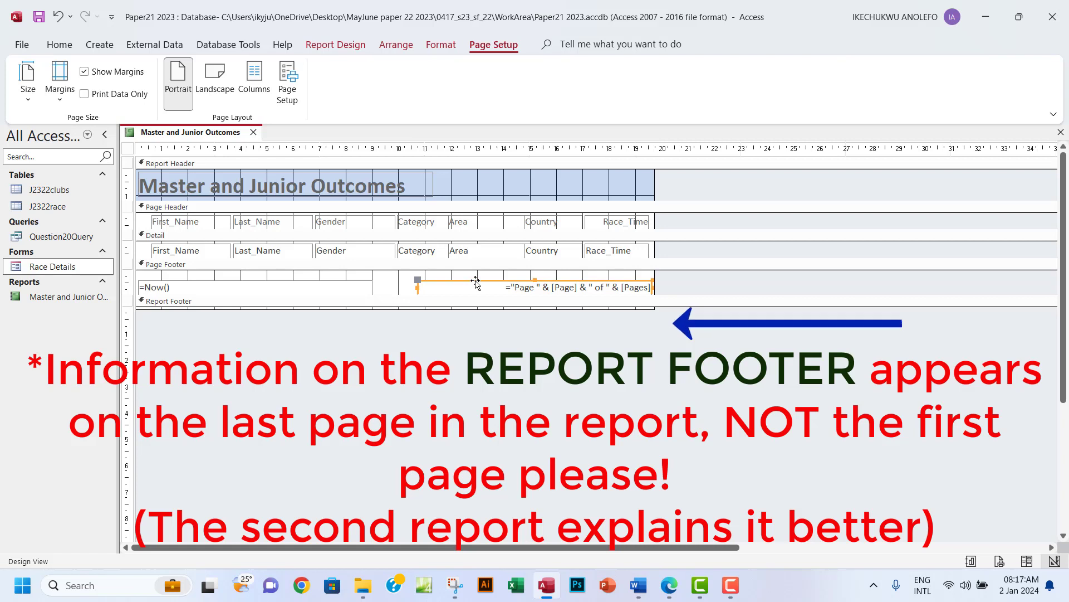
pyautogui.press('Delete')
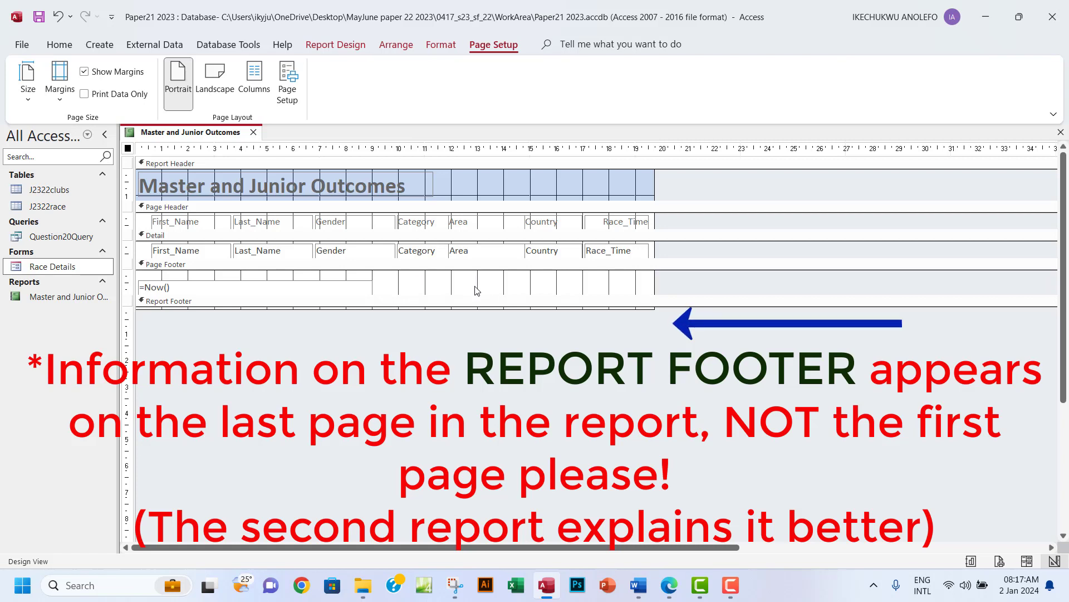
# Draw a Page Footer label and enter the candidate's name, centre number and candidate number.
pyautogui.click(222, 290)
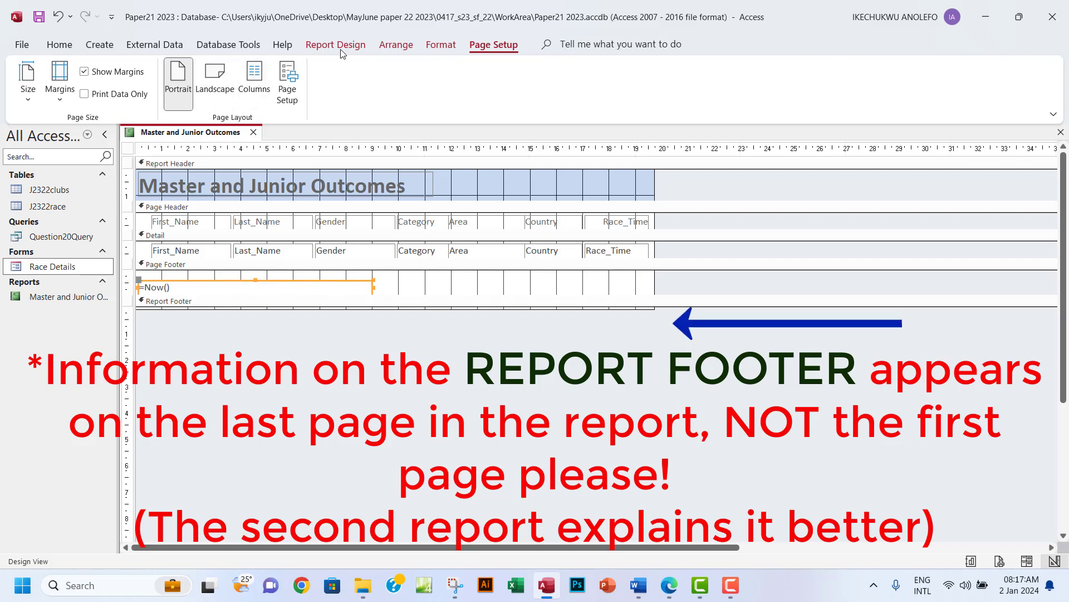
pyautogui.click(321, 48)
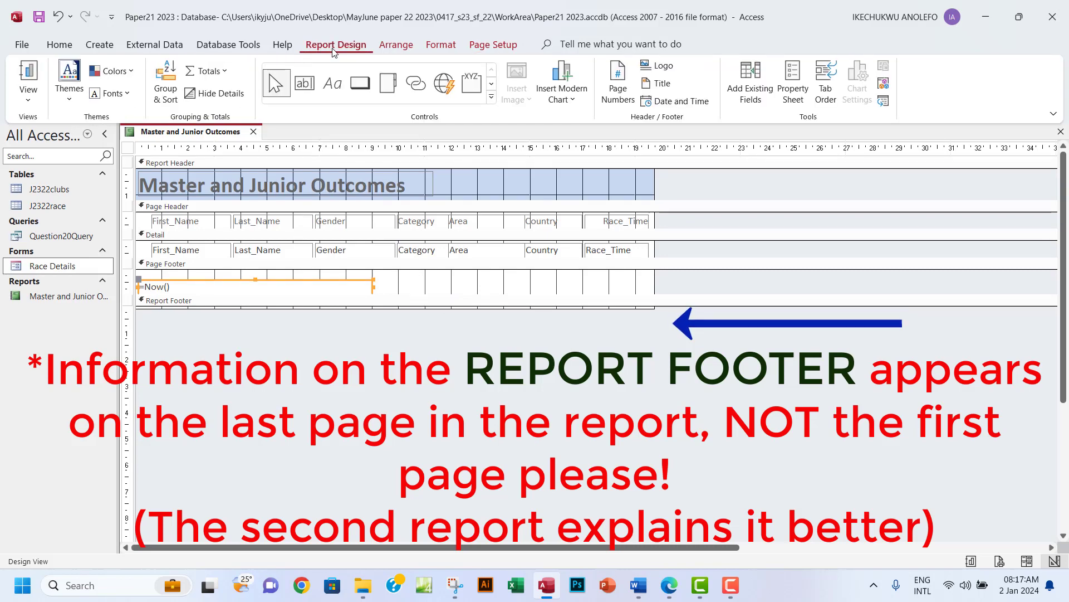
pyautogui.click(334, 84)
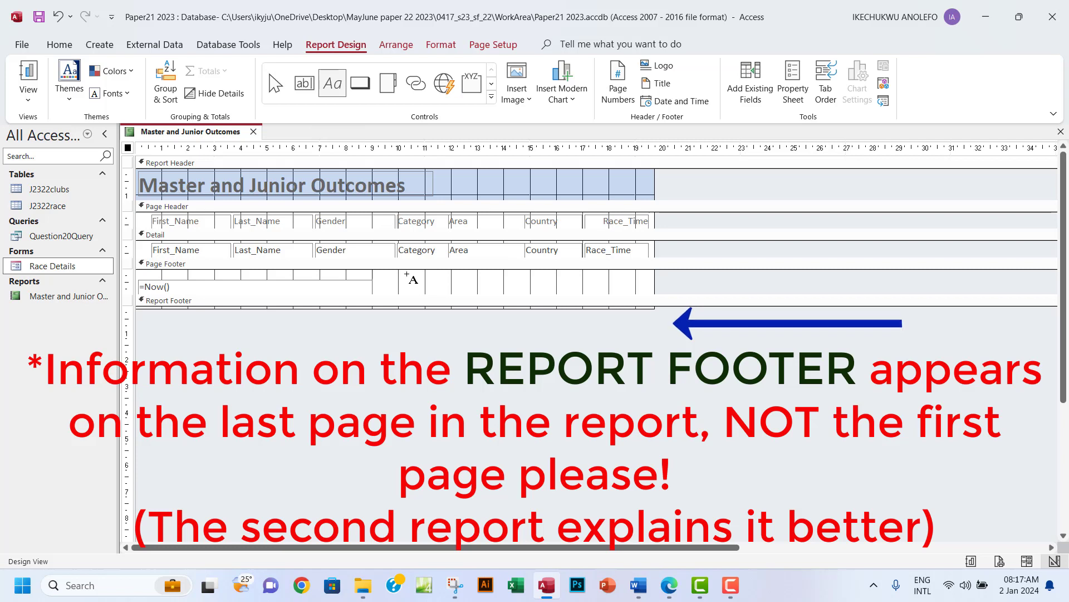
pyautogui.moveTo(406, 275); pyautogui.dragTo(636, 290)
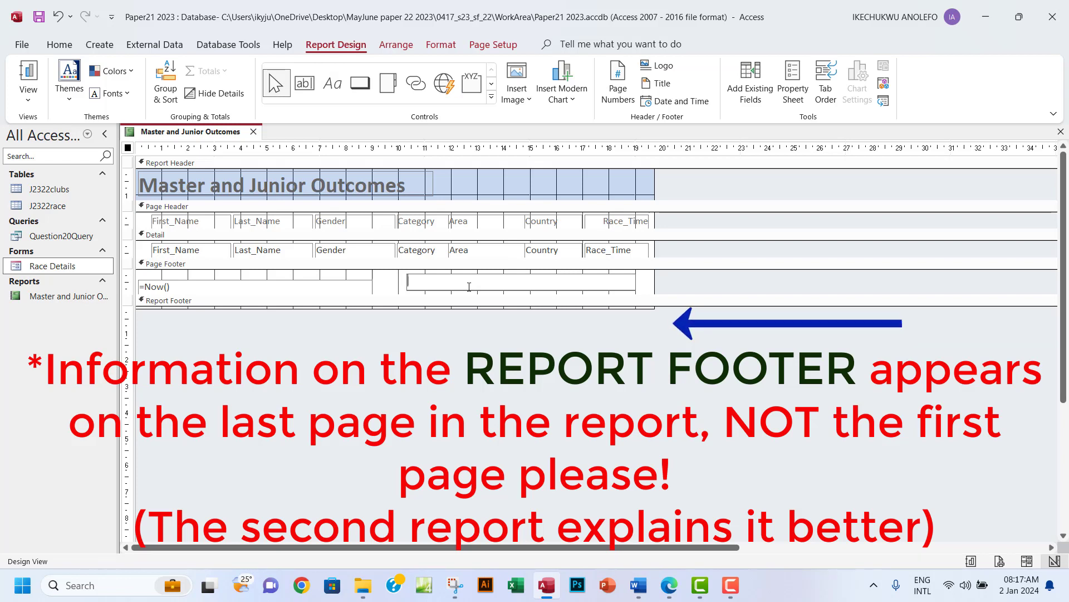
pyautogui.press('capslock')
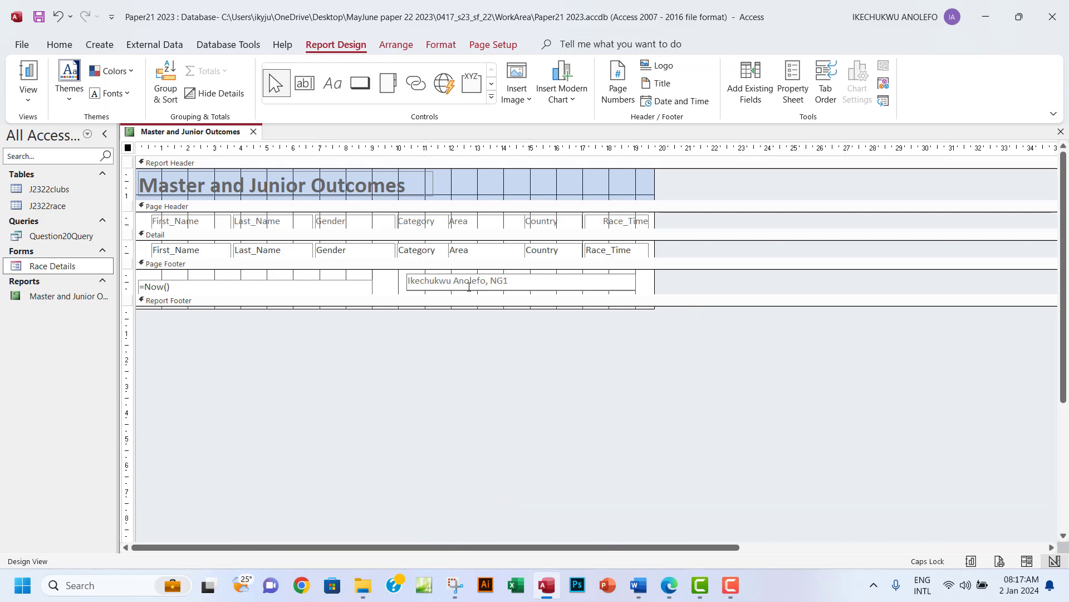
# Display the report in Report View and scroll down to check the date and candidate-details footer.
pyautogui.click(36, 101)
pyautogui.click(69, 128)
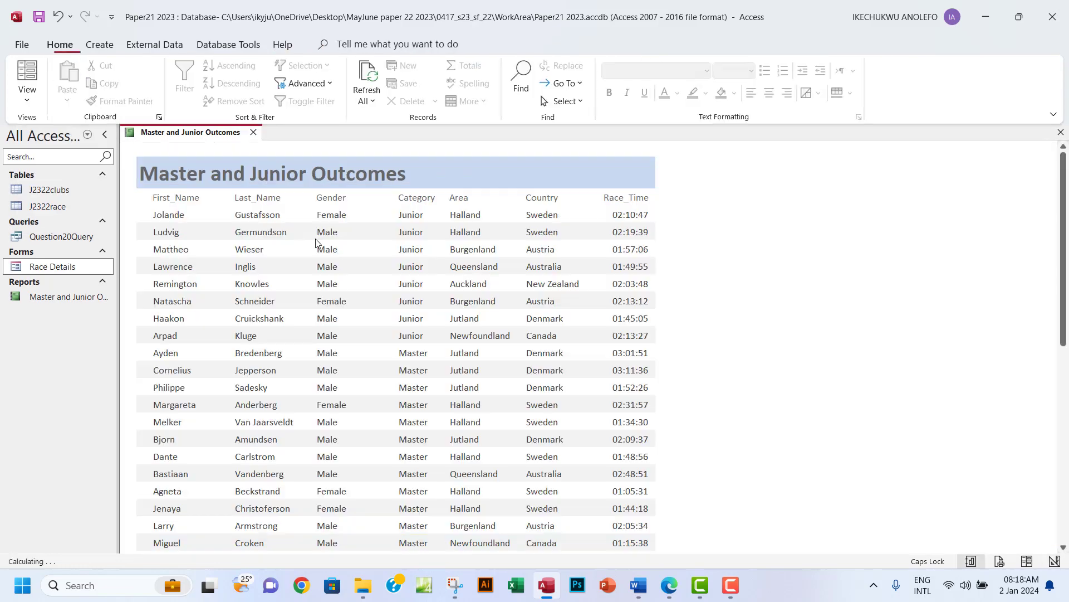
pyautogui.scroll(-5, 448, 281)
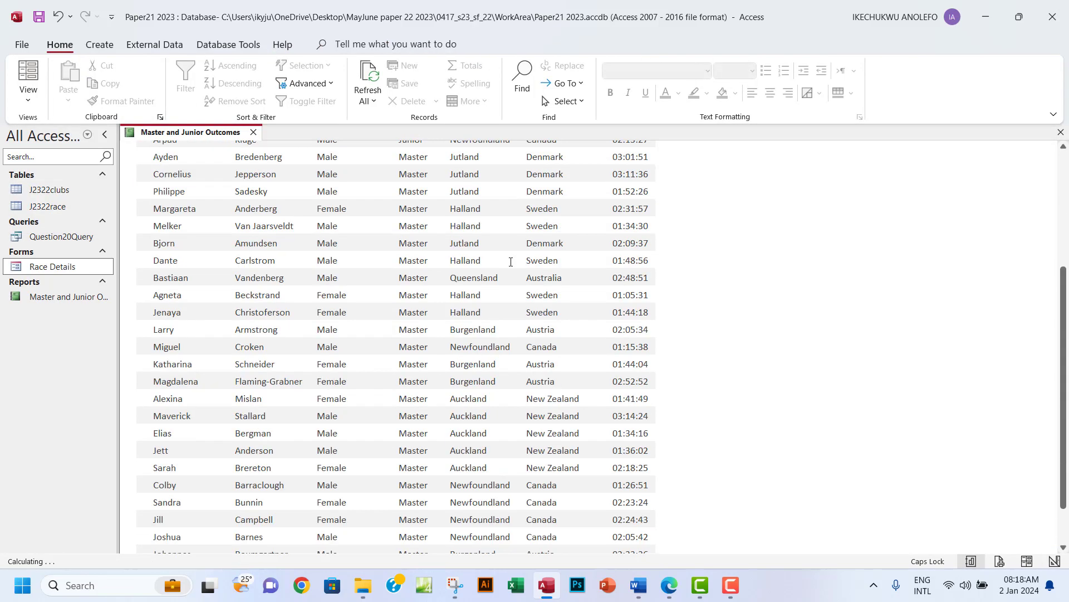
pyautogui.click(28, 96)
pyautogui.click(62, 214)
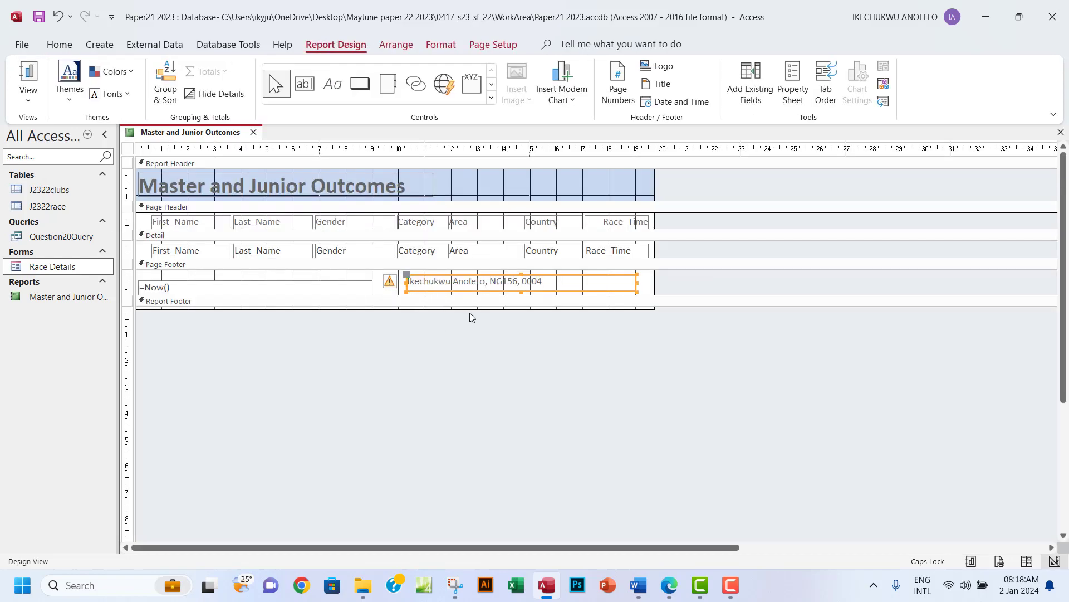
pyautogui.click(28, 96)
pyautogui.click(70, 217)
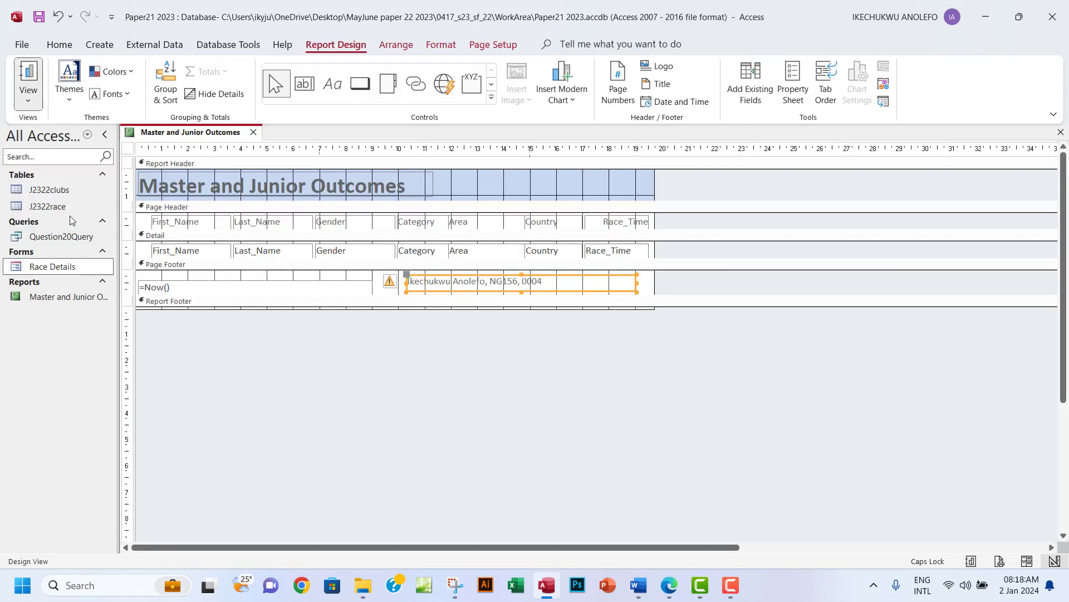
pyautogui.click(26, 78)
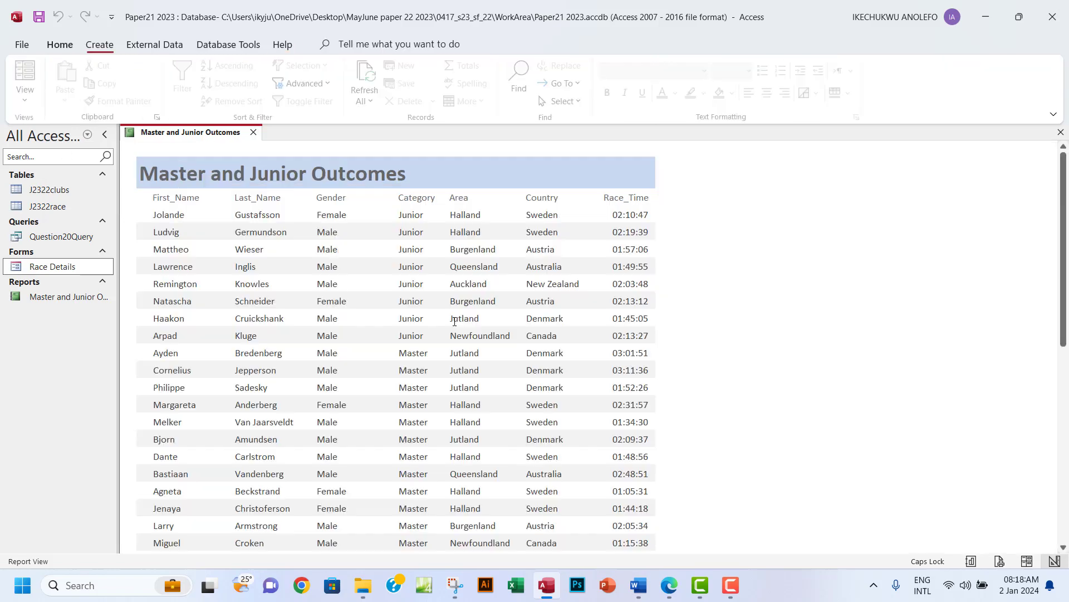
pyautogui.scroll(-5, 539, 331)
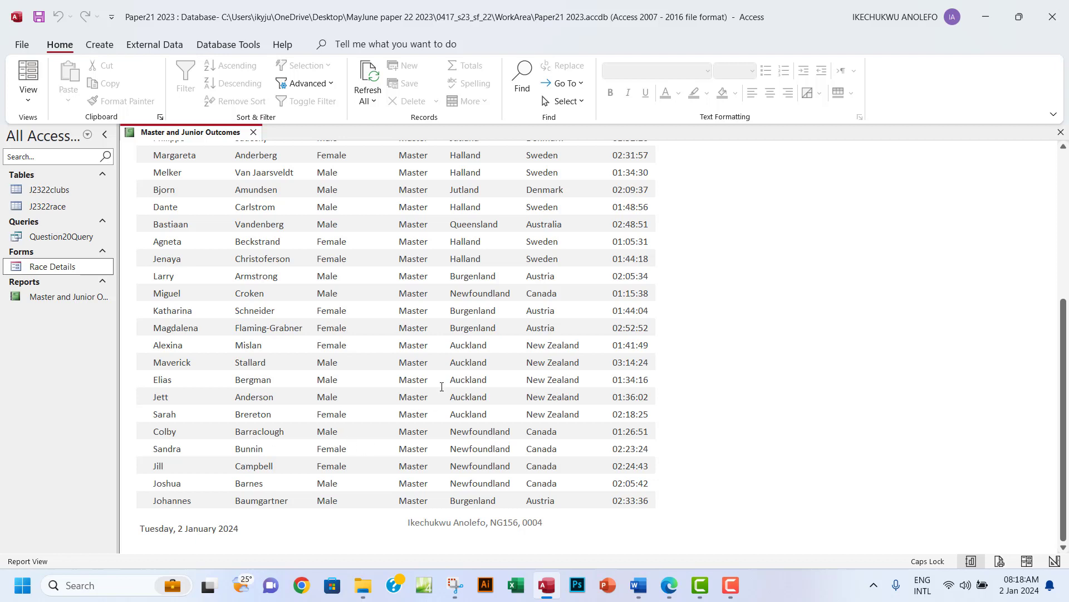
pyautogui.moveTo(669, 594)
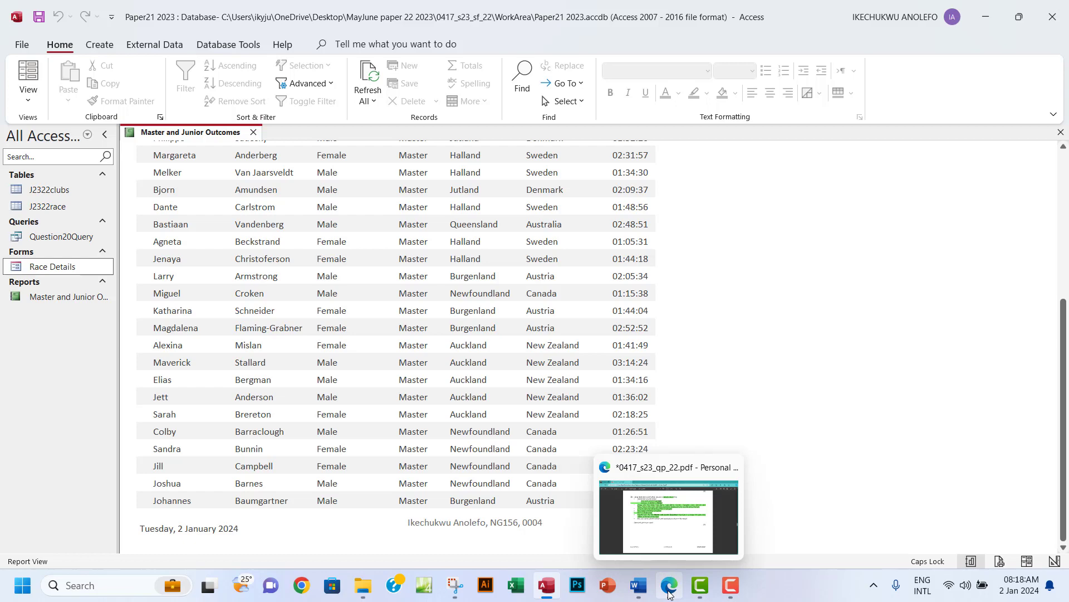
# Highlight the name, centre number and candidate number requirement in green on the question PDF.
pyautogui.click(669, 593)
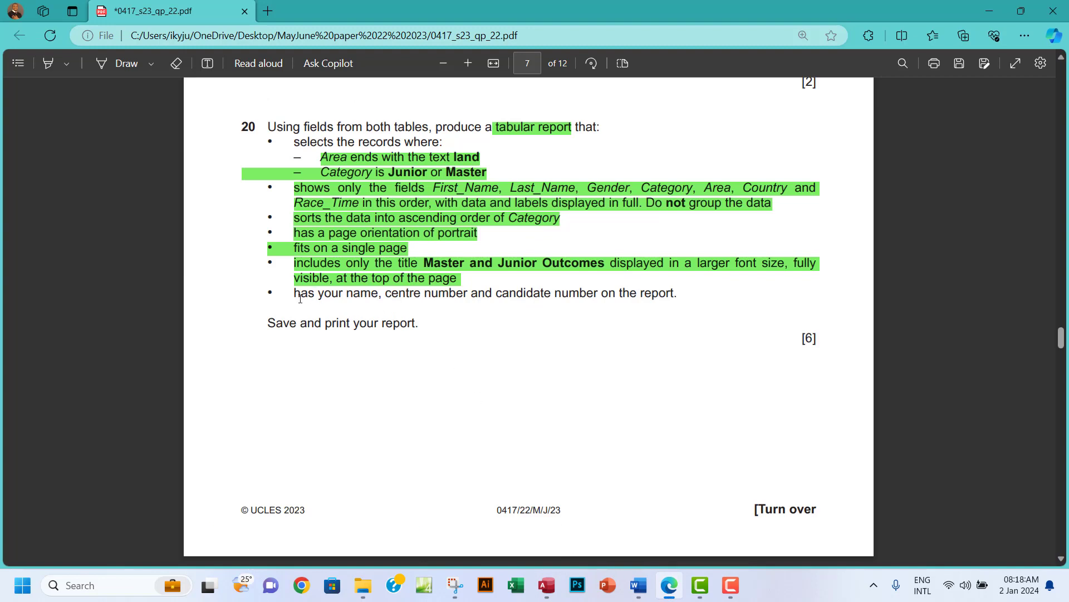
pyautogui.moveTo(295, 294); pyautogui.dragTo(647, 284)
pyautogui.moveTo(672, 294); pyautogui.dragTo(678, 293)
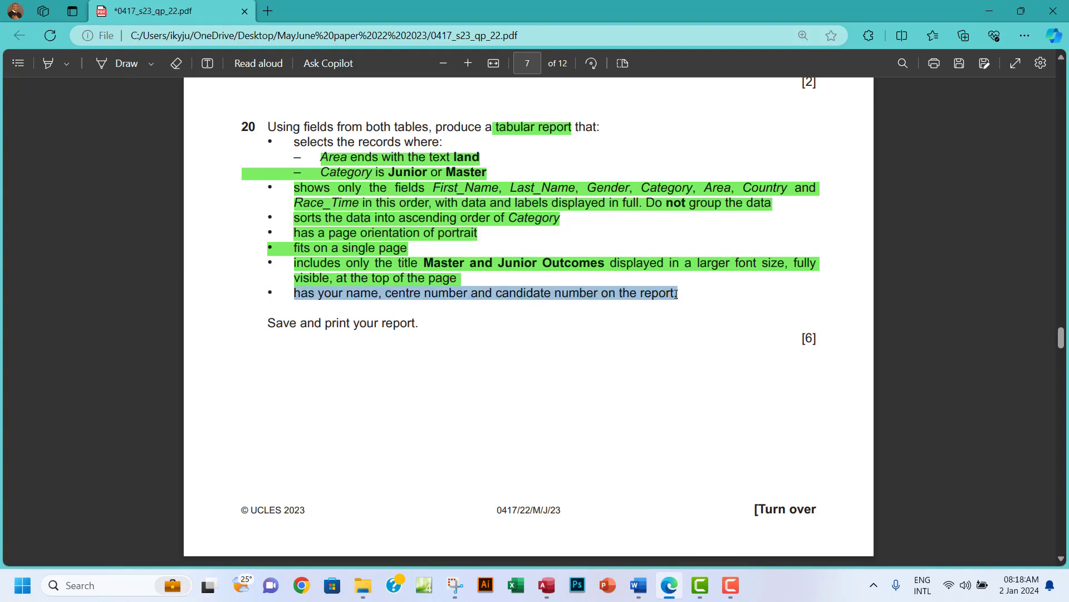
pyautogui.moveTo(700, 225)
pyautogui.moveTo(801, 226)
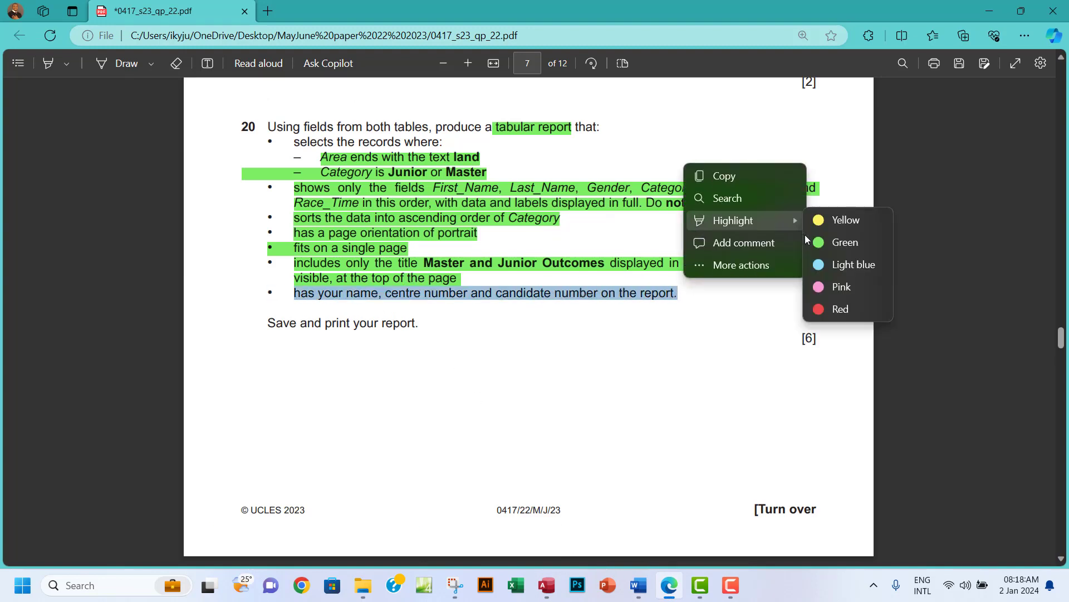
pyautogui.click(830, 243)
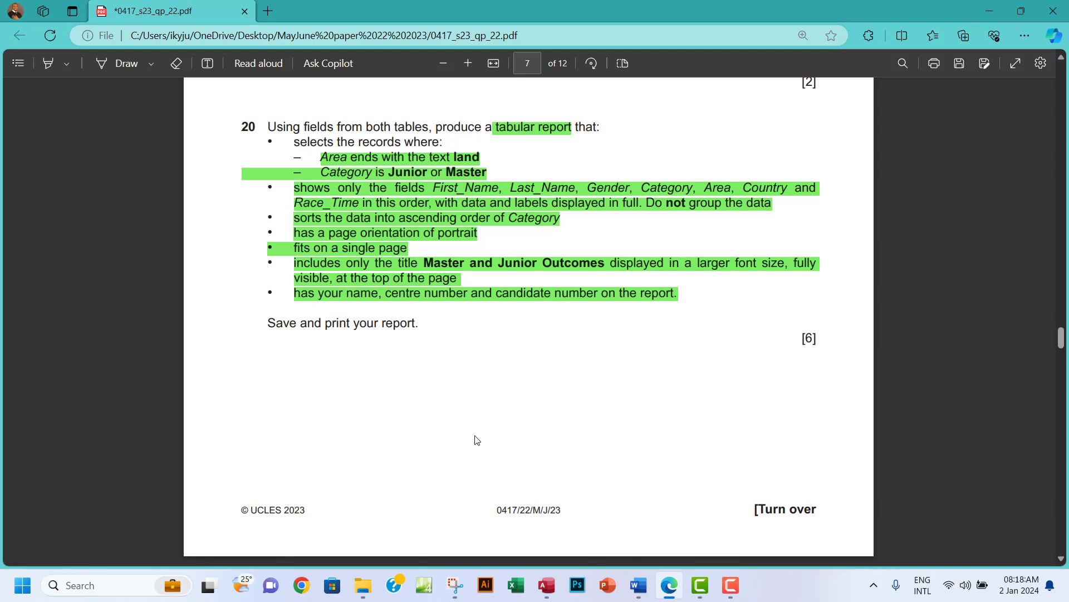
pyautogui.click(546, 585)
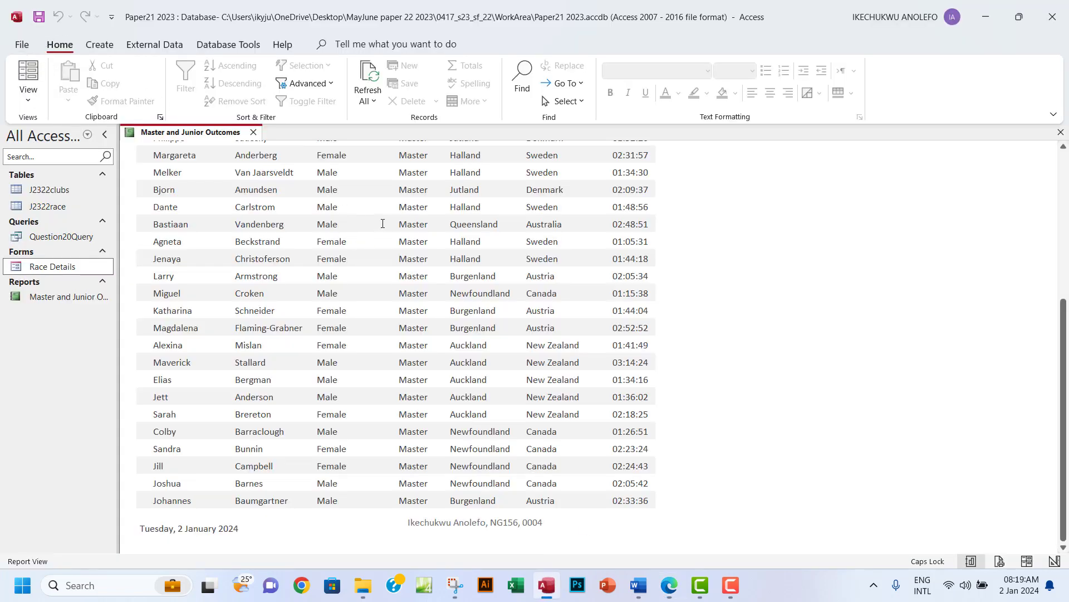
# Show the report in Print Preview, check it fits one portrait page, and start printing.
pyautogui.click(22, 45)
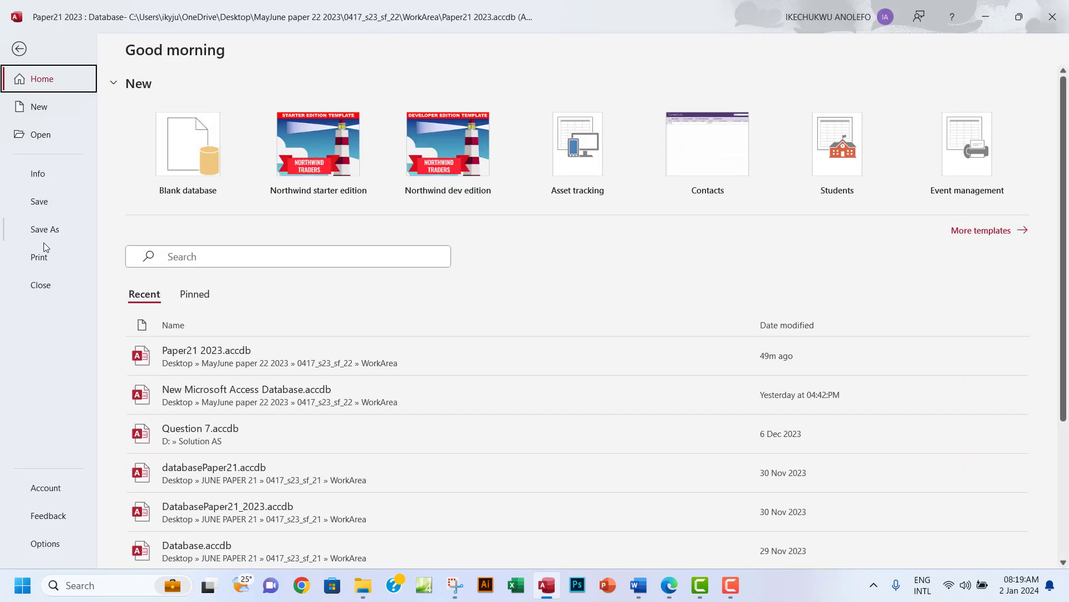
pyautogui.click(43, 256)
pyautogui.click(200, 203)
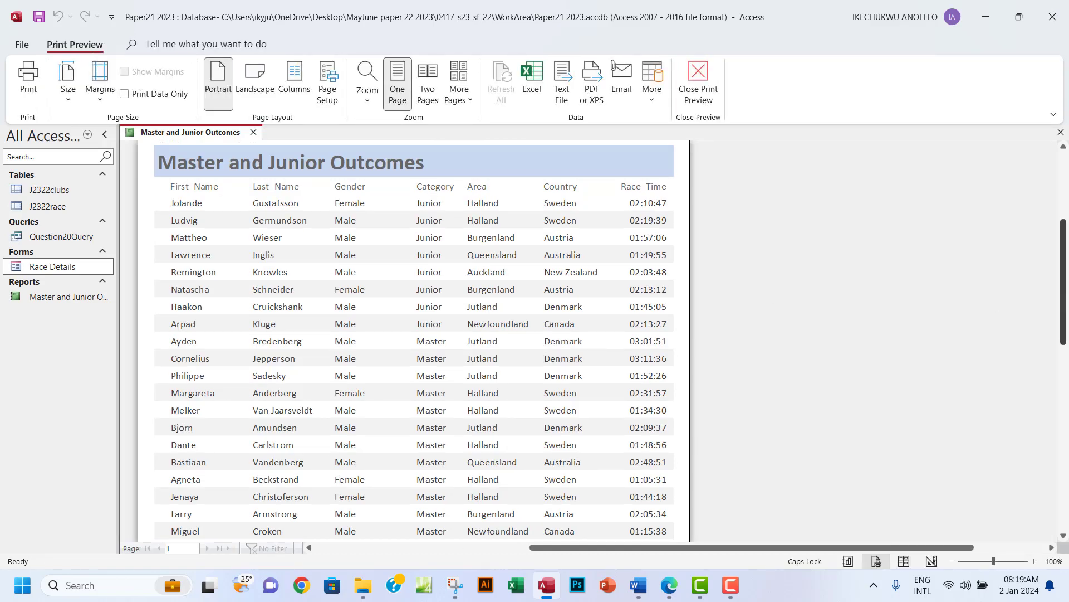
pyautogui.moveTo(1066, 262); pyautogui.dragTo(1067, 399)
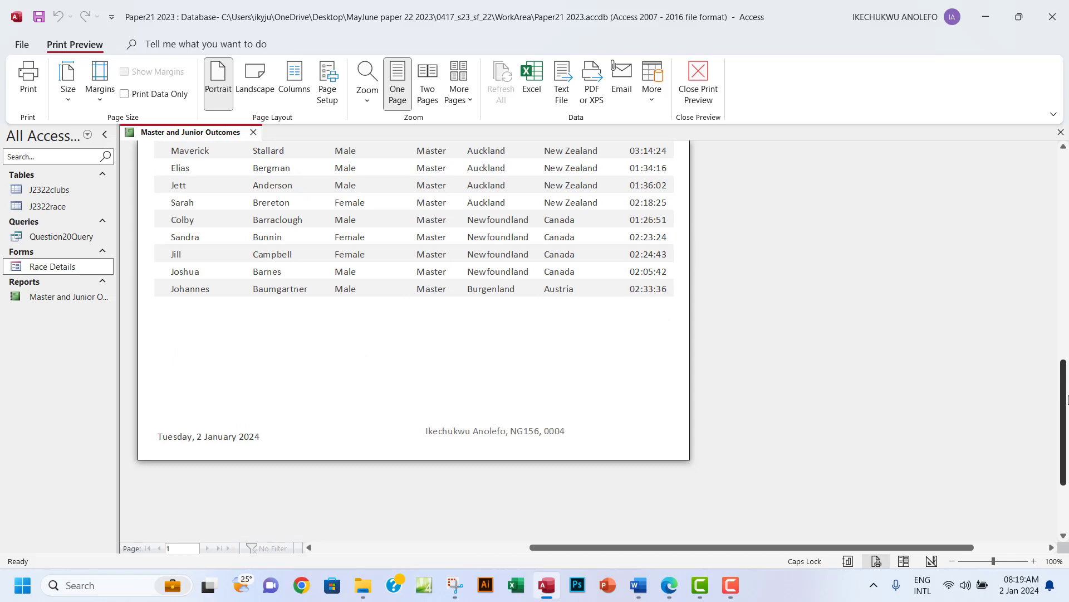
pyautogui.moveTo(1068, 398); pyautogui.dragTo(1065, 230)
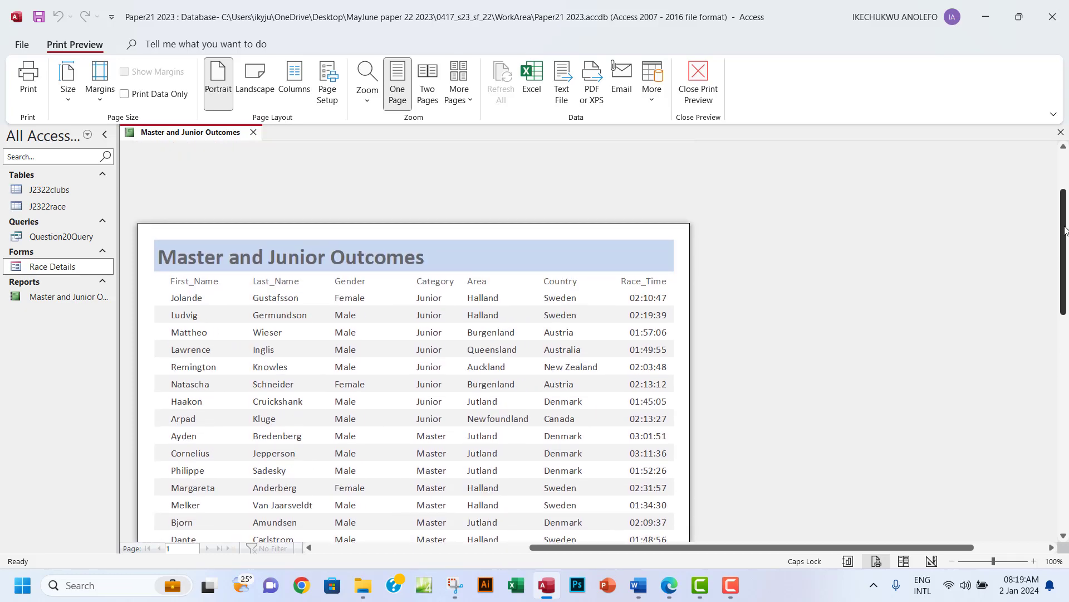
pyautogui.scroll(-3, 1066, 229)
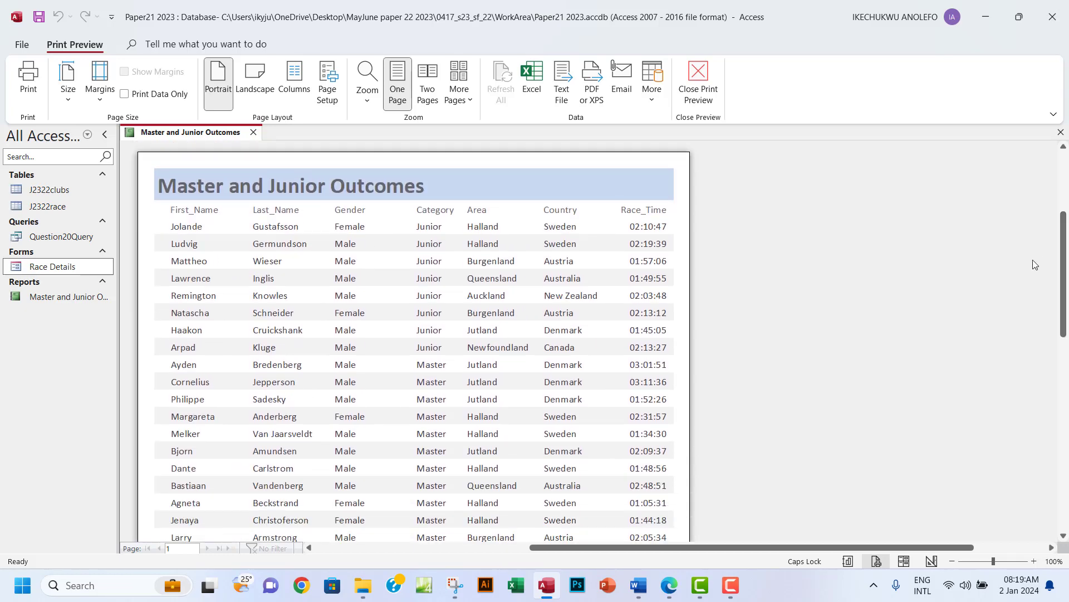
pyautogui.click(28, 81)
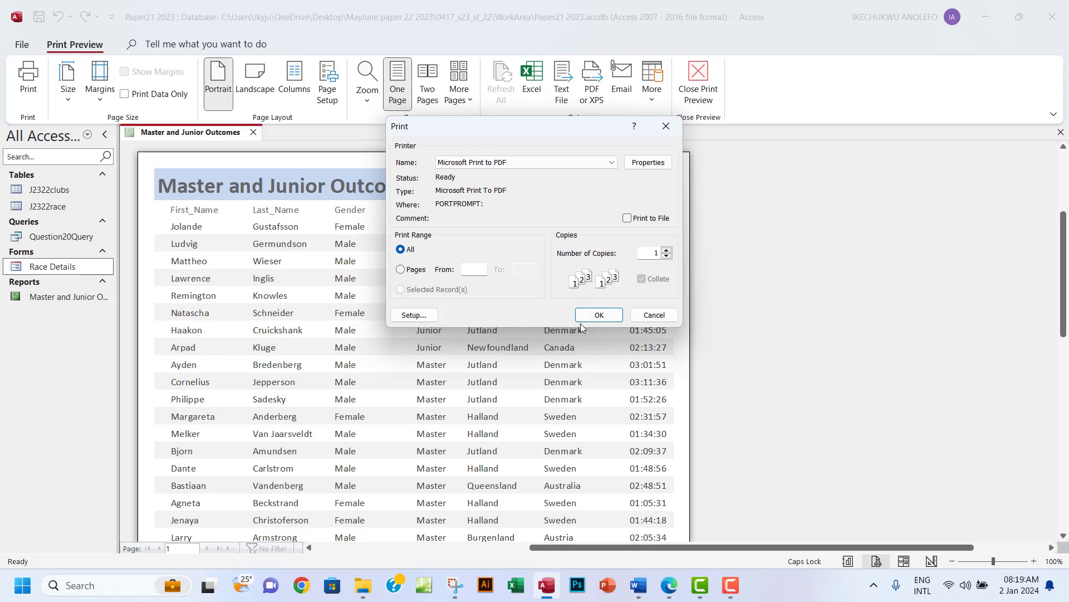
# Print to PDF, saving the output as 'Step20 Printout' in the WorkArea folder.
pyautogui.click(597, 315)
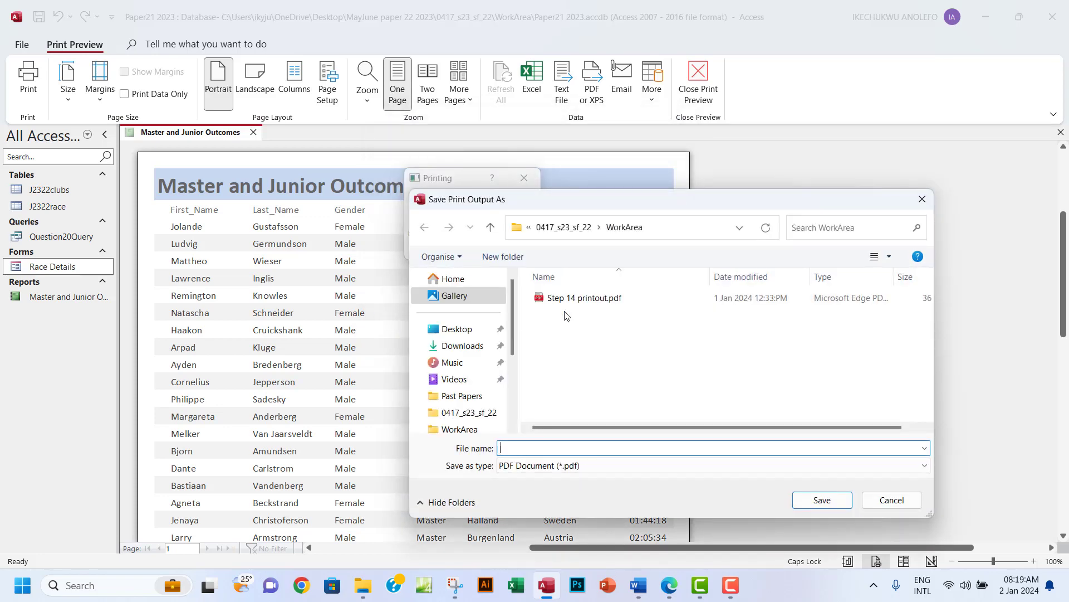
pyautogui.click(669, 586)
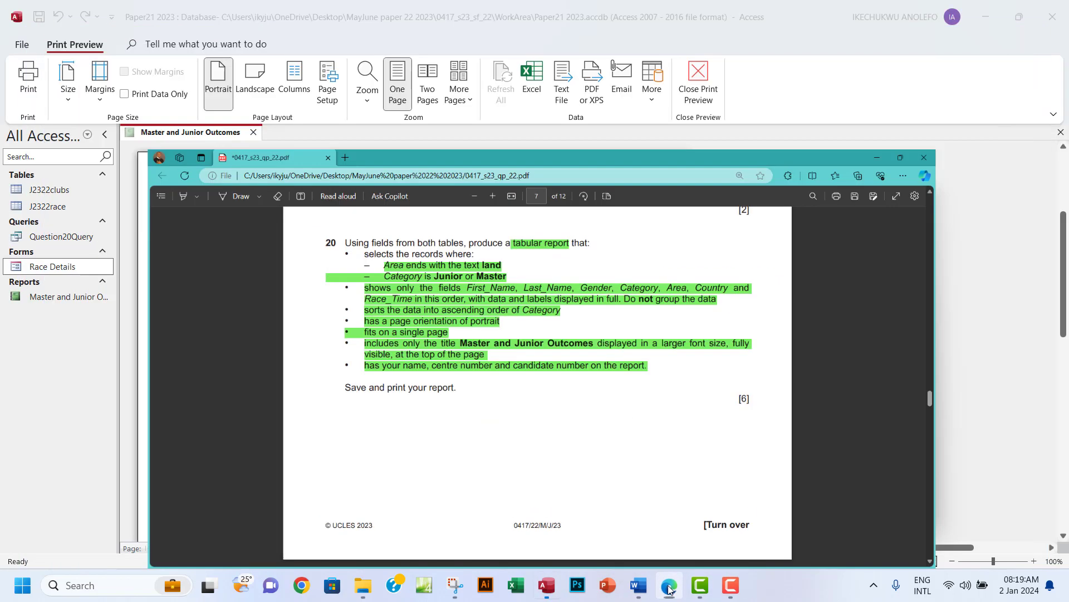
pyautogui.click(669, 588)
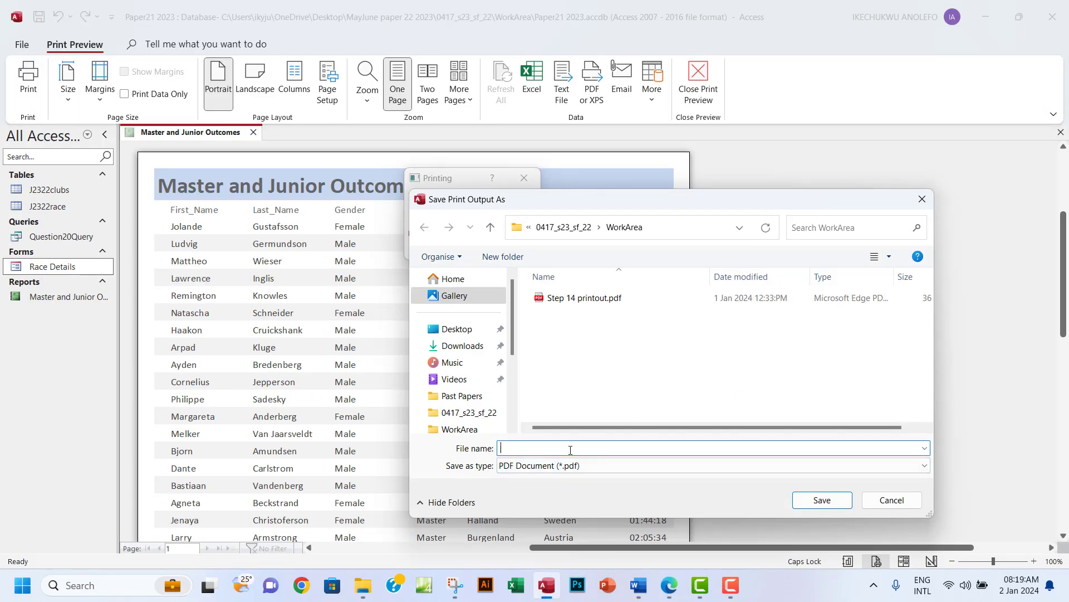
pyautogui.write('S')
pyautogui.press('capslock')
pyautogui.write('tep')
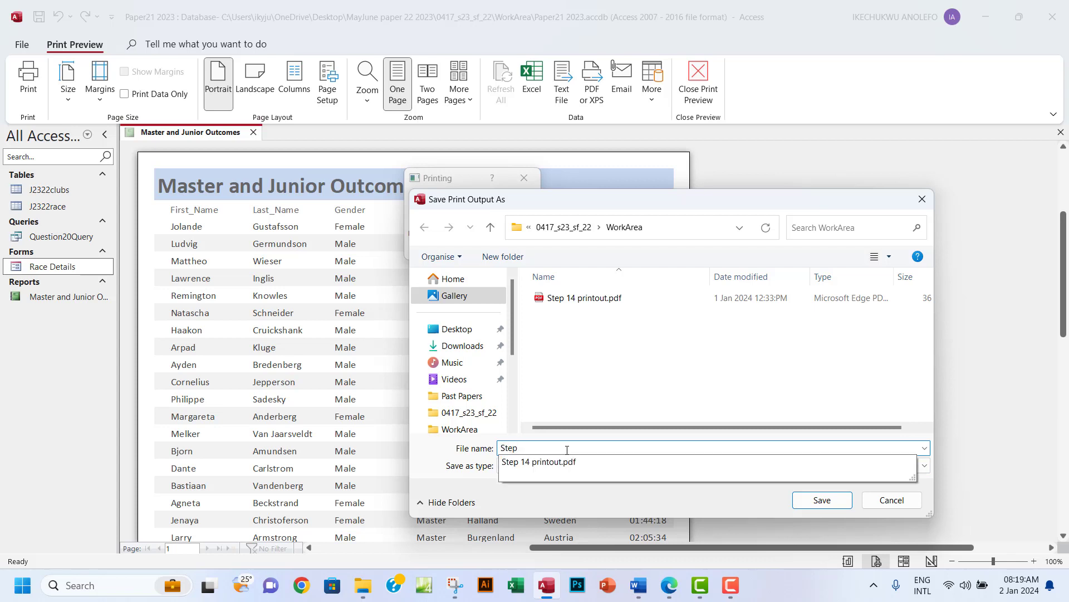
pyautogui.write('20')
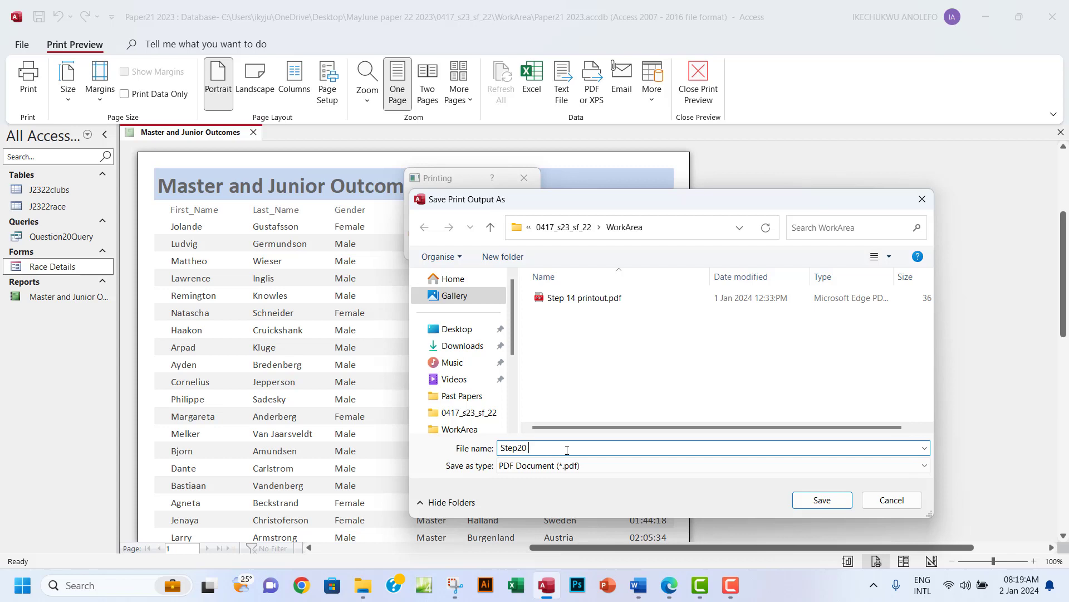
pyautogui.press('capslock')
pyautogui.write('PRINT')
pyautogui.press('BackSpace')
pyautogui.press('BackSpace')
pyautogui.press('BackSpace')
pyautogui.press('BackSpace')
pyautogui.press('capslock')
pyautogui.write('rintout')
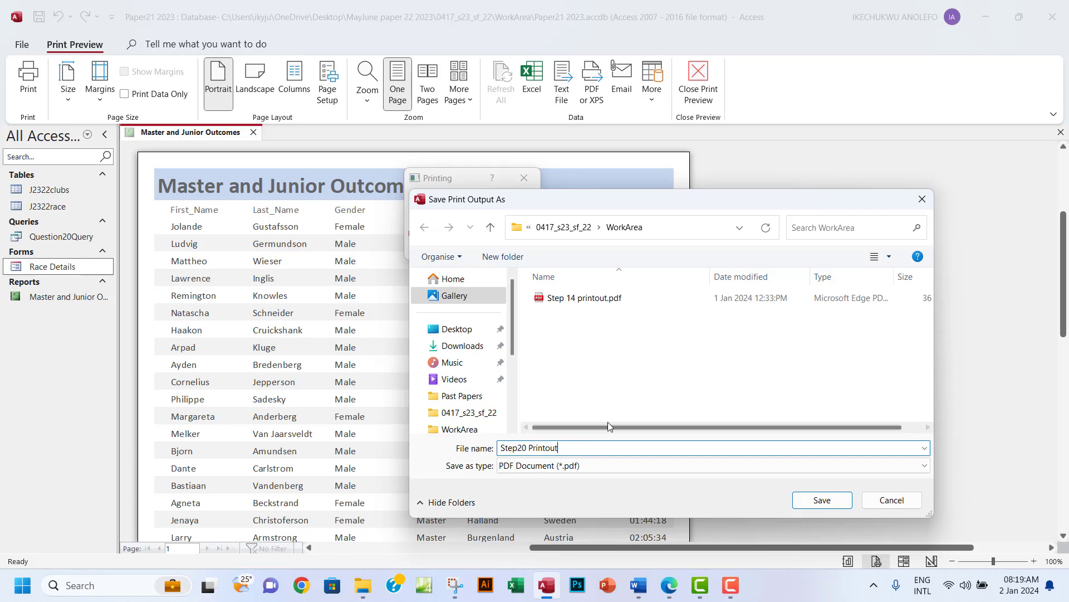
pyautogui.click(814, 502)
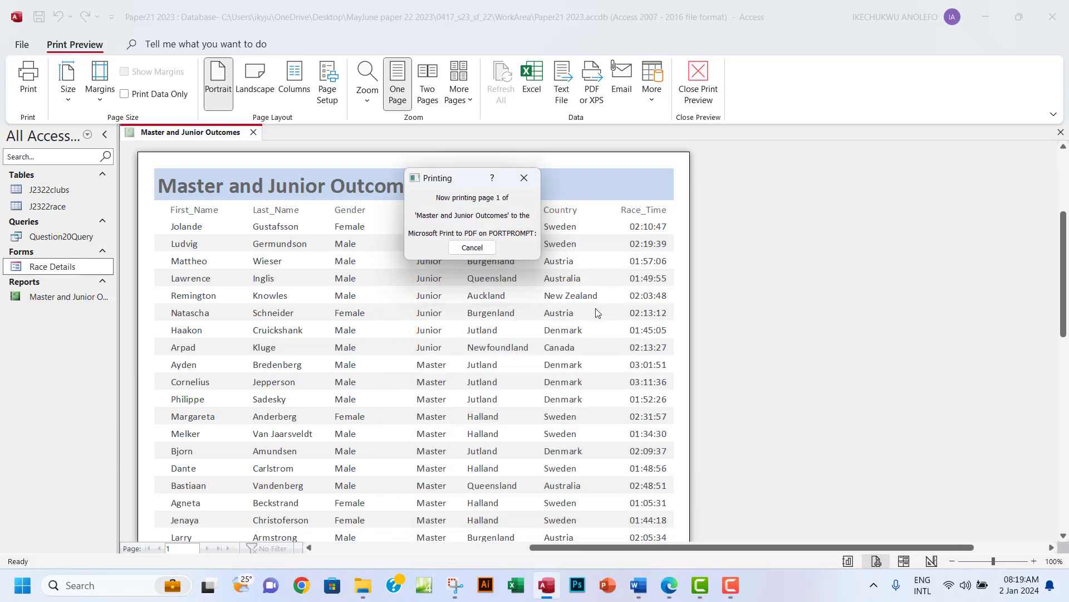
# Open Step20 Printout.pdf from the WorkArea folder in File Explorer.
pyautogui.click(359, 585)
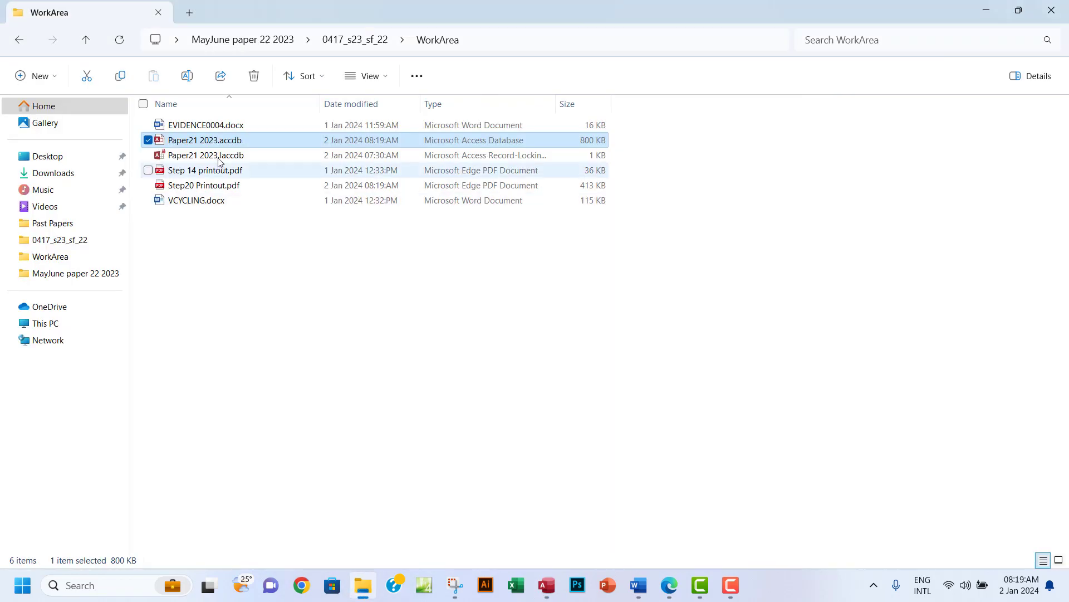
pyautogui.doubleClick(214, 192)
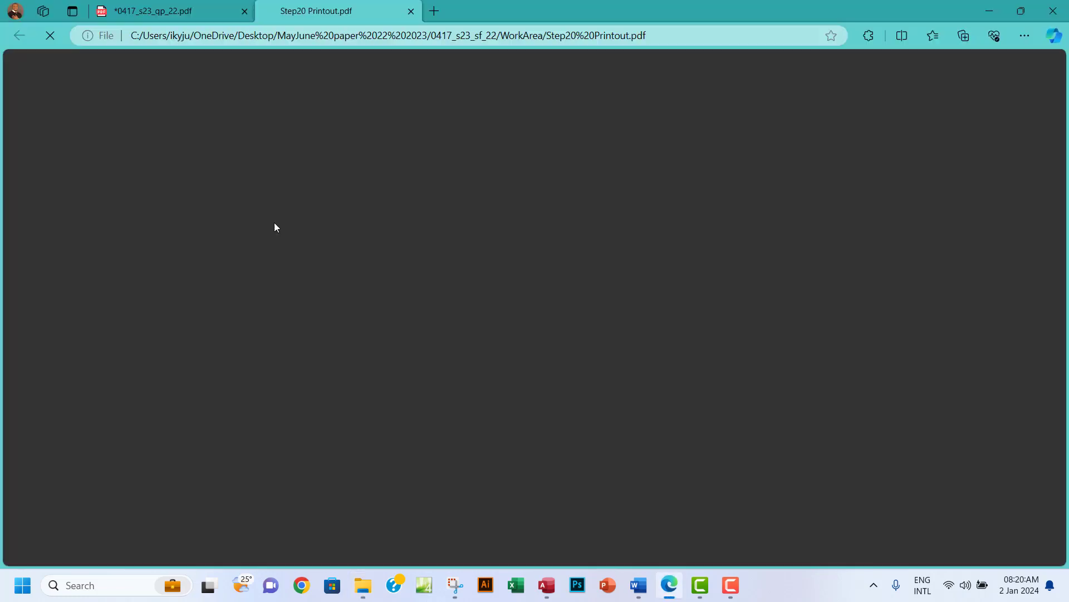
# Close the checked Step20 Printout.pdf tab in Edge.
pyautogui.scroll(-4, 1049, 316)
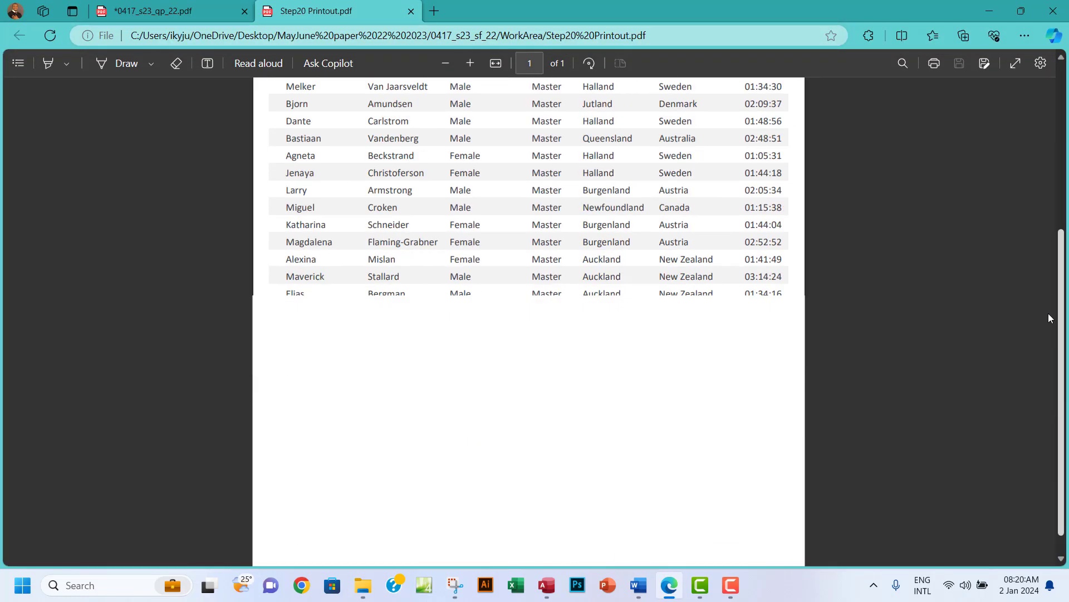
pyautogui.scroll(5, 1035, 125)
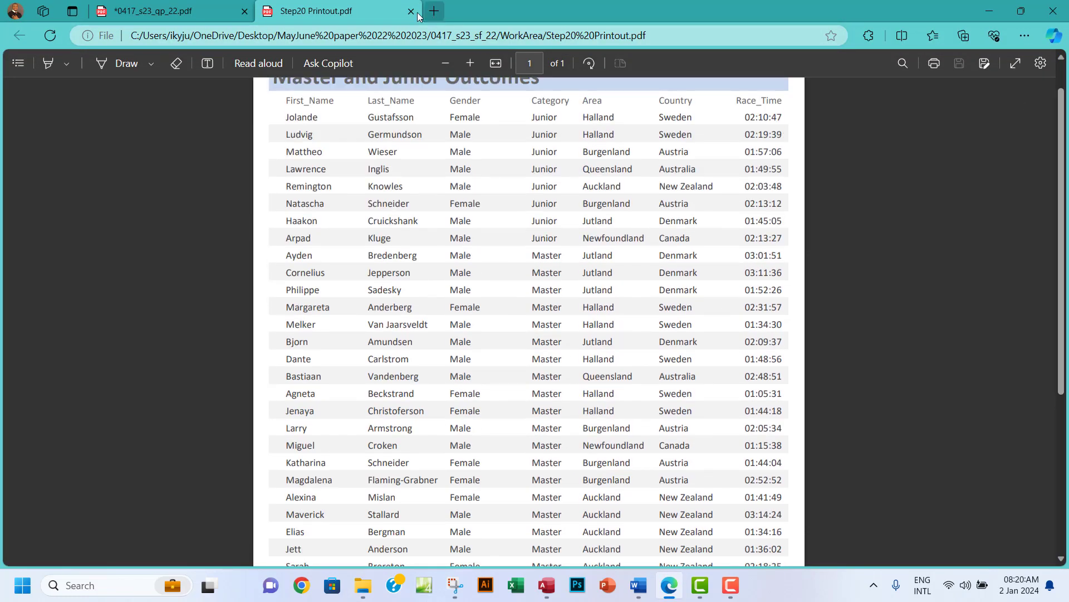
pyautogui.click(412, 12)
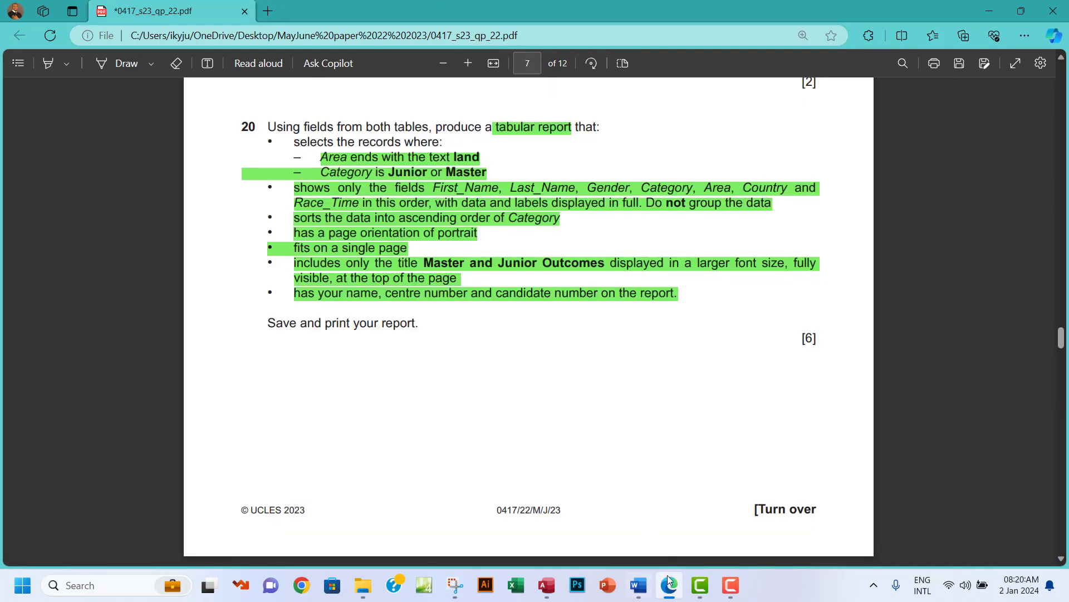
# Highlight the words 'tabular report' in question 21 of the question paper in green.
pyautogui.scroll(-3, 476, 320)
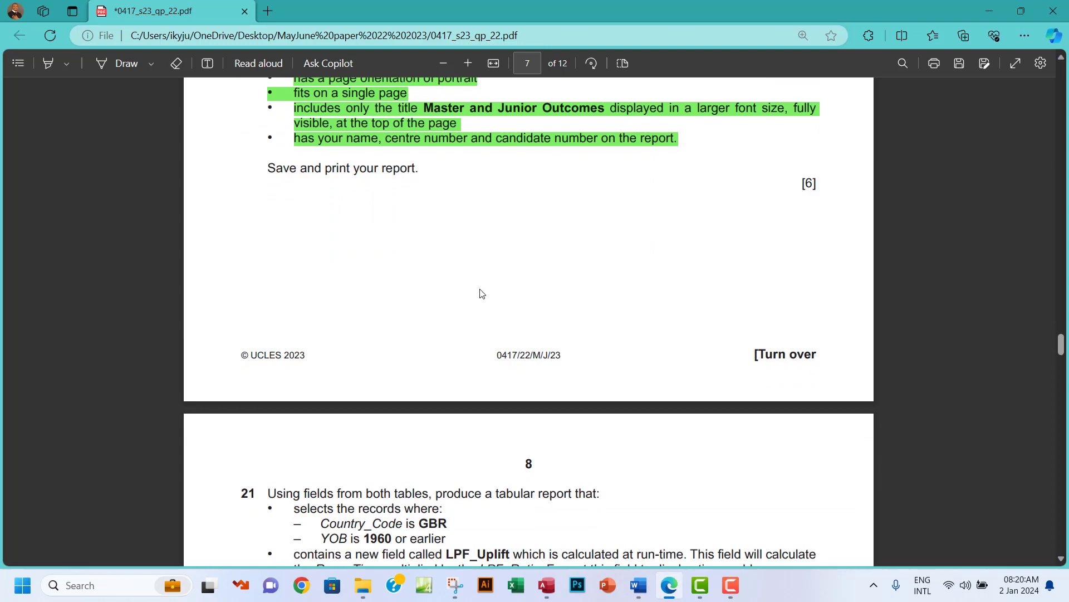
pyautogui.scroll(4, 480, 290)
pyautogui.scroll(-10, 480, 289)
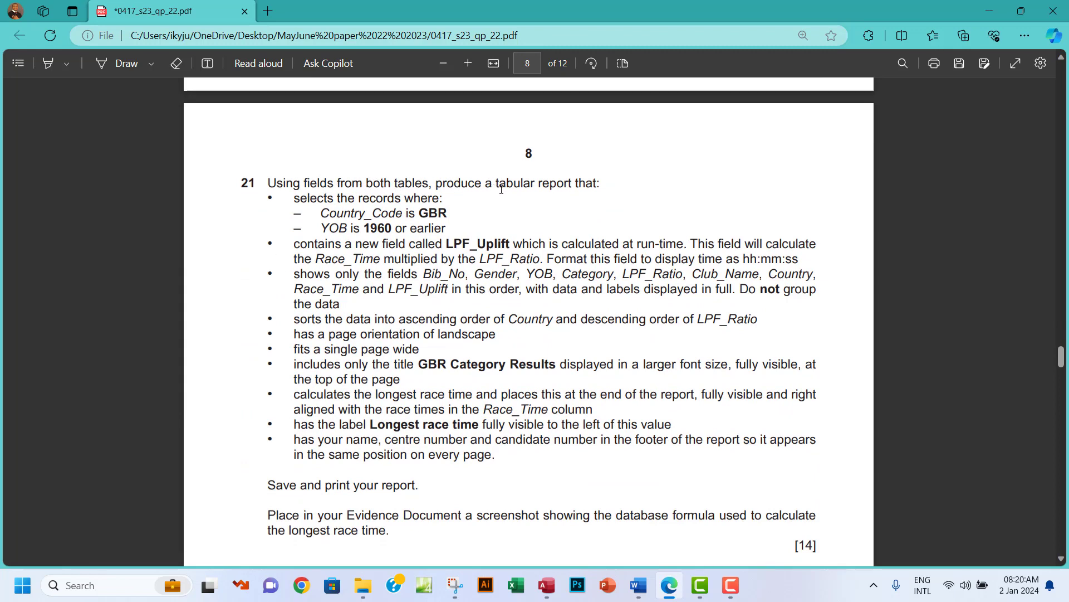
pyautogui.moveTo(496, 185); pyautogui.dragTo(574, 186)
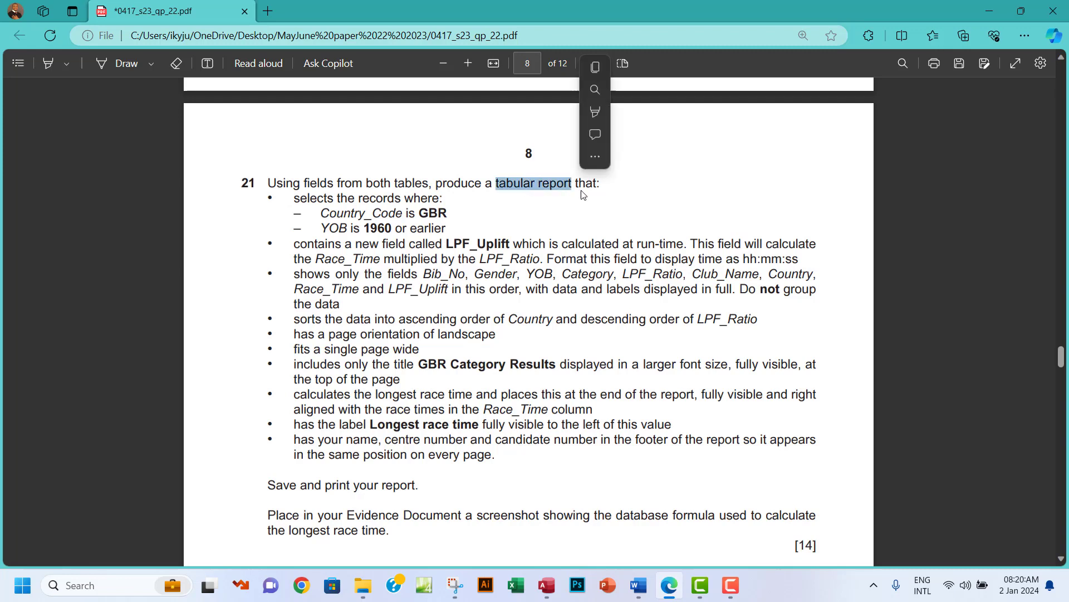
pyautogui.moveTo(622, 113)
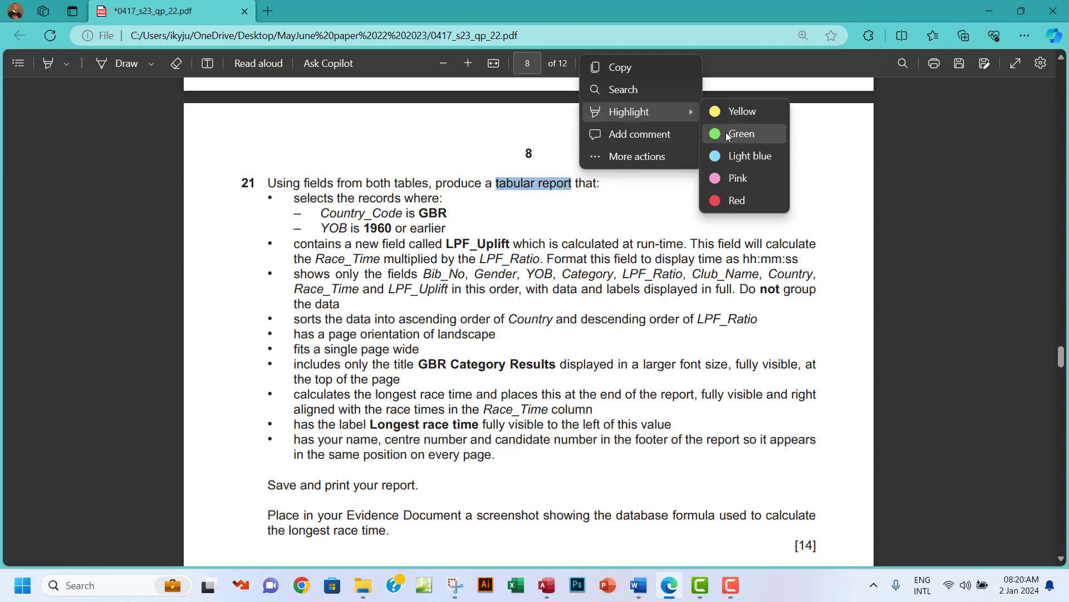
pyautogui.click(728, 137)
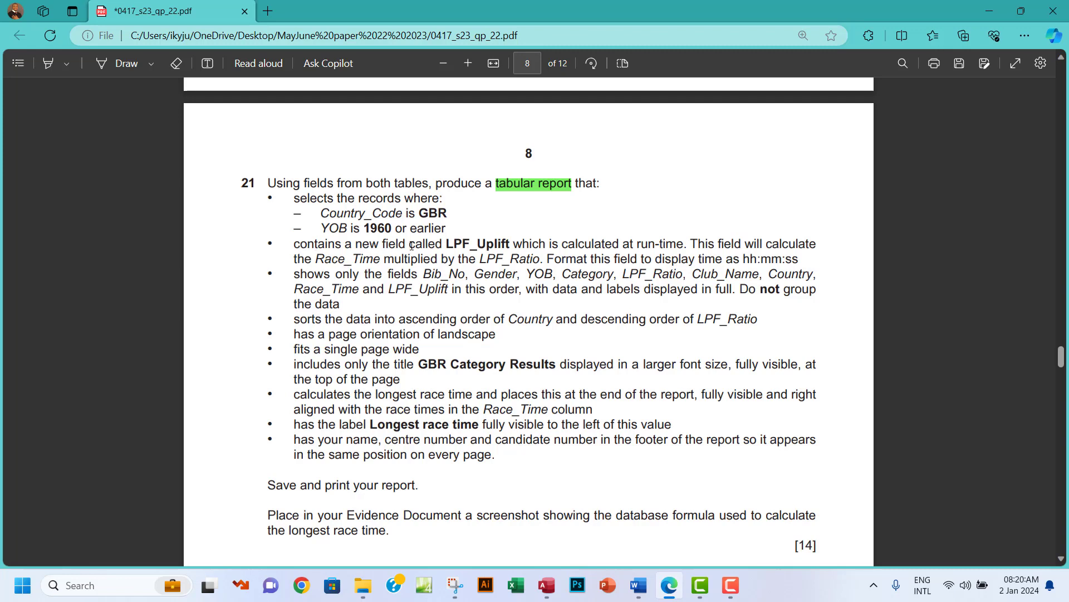
# Highlight LPF_Uplift and run-time in green in question 21.
pyautogui.moveTo(409, 245); pyautogui.dragTo(443, 247)
pyautogui.moveTo(447, 243); pyautogui.dragTo(509, 244)
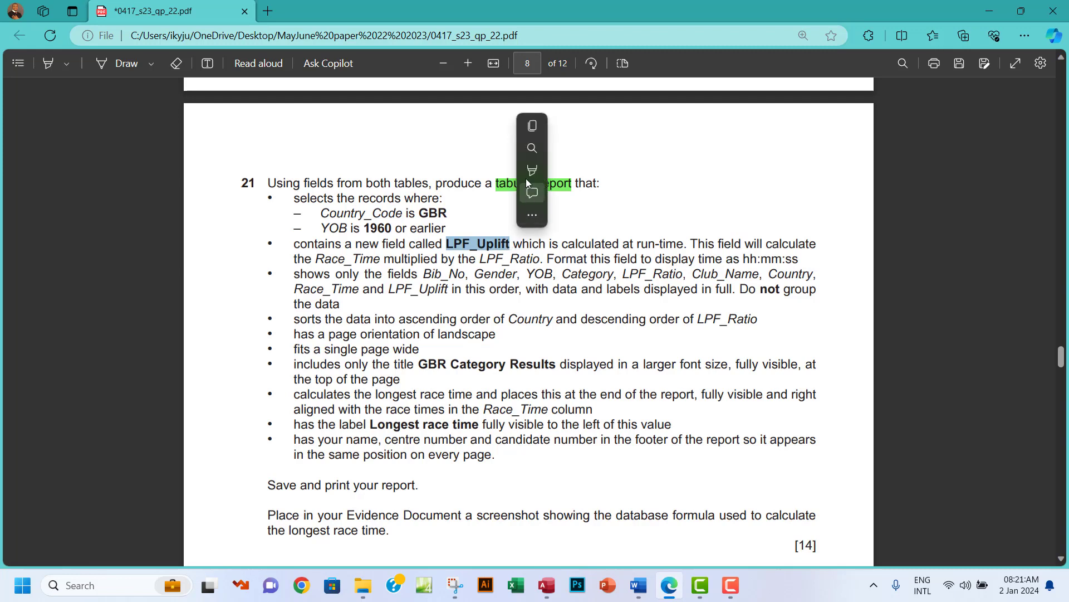
pyautogui.moveTo(531, 170)
pyautogui.moveTo(629, 173)
pyautogui.click(650, 193)
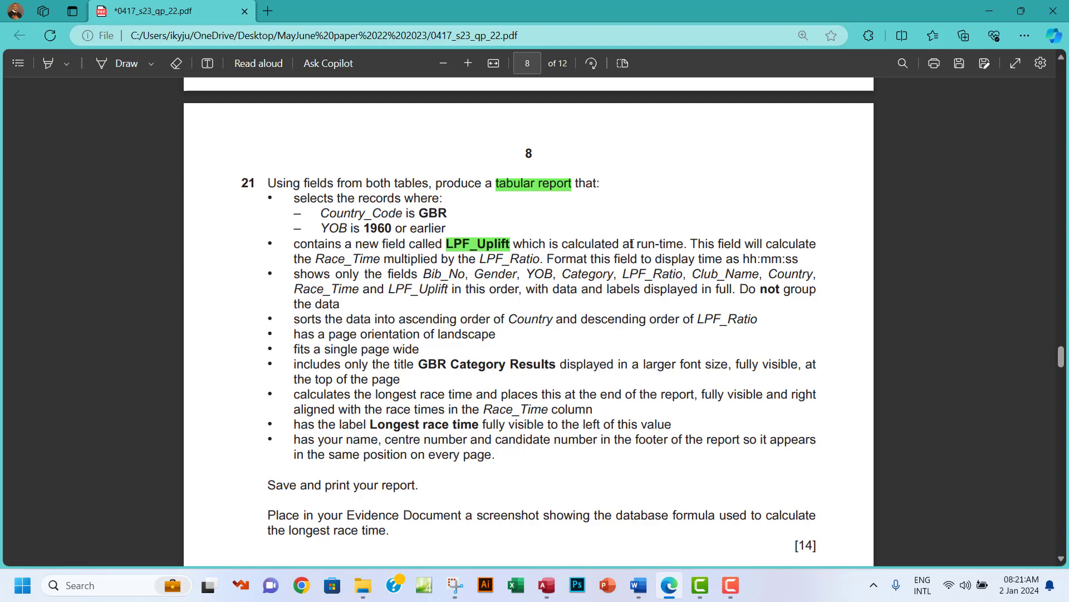
pyautogui.moveTo(635, 245); pyautogui.dragTo(684, 248)
pyautogui.moveTo(703, 171)
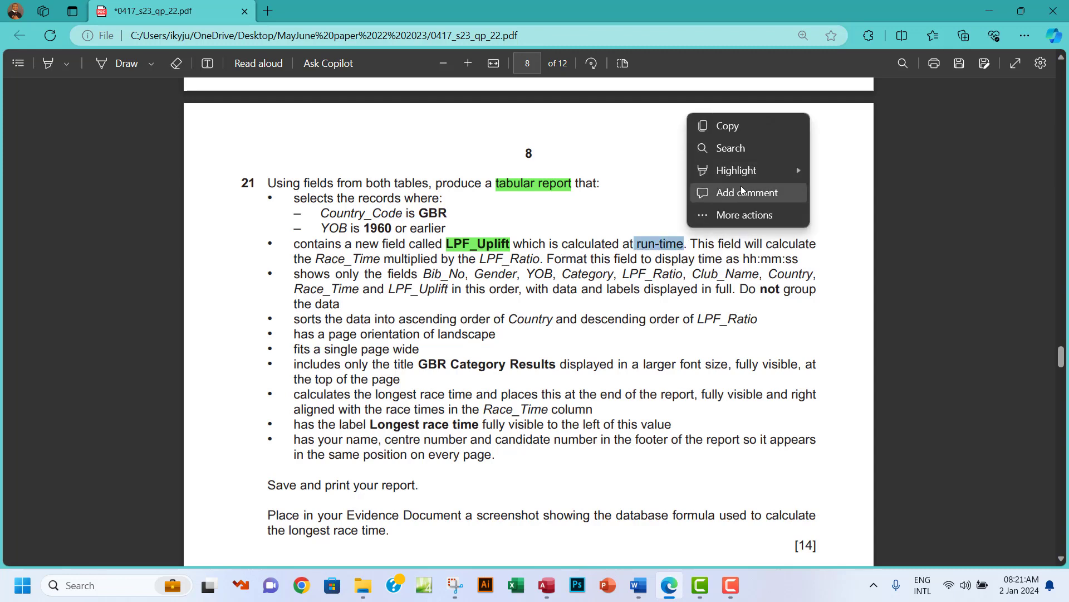
pyautogui.moveTo(799, 172)
pyautogui.click(835, 192)
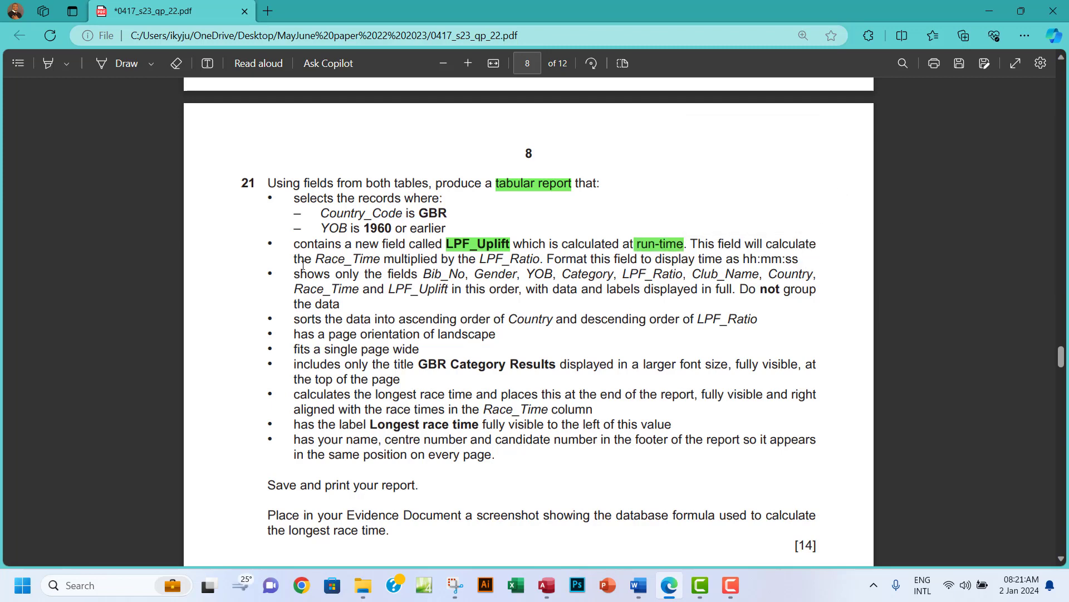
# Highlight Race_Time, LPF_Ratio and the hh:mm:ss format in green.
pyautogui.moveTo(318, 259); pyautogui.dragTo(381, 259)
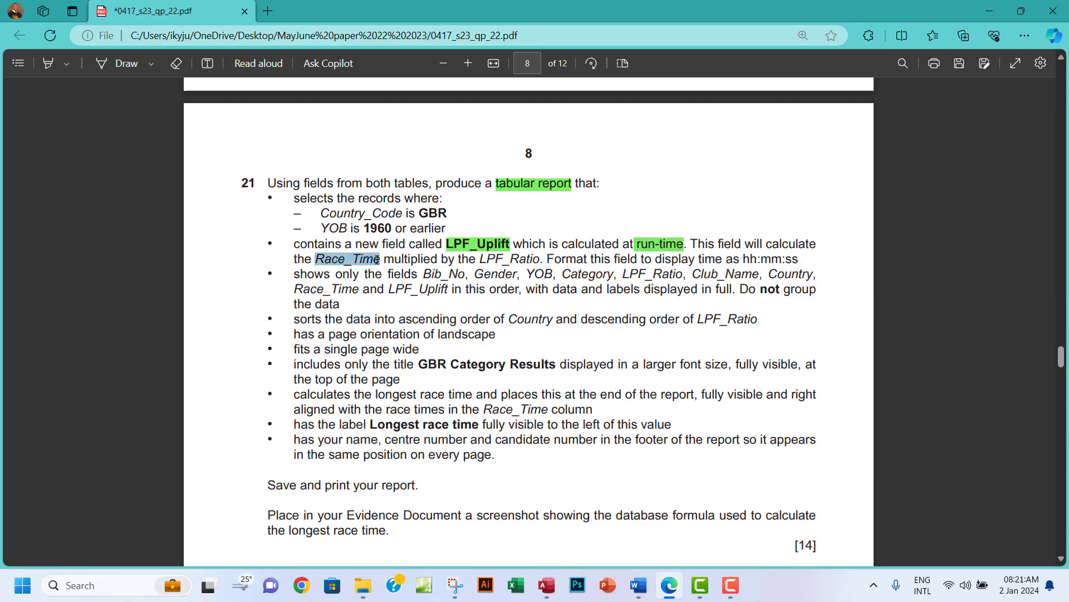
pyautogui.moveTo(404, 193)
pyautogui.moveTo(469, 185)
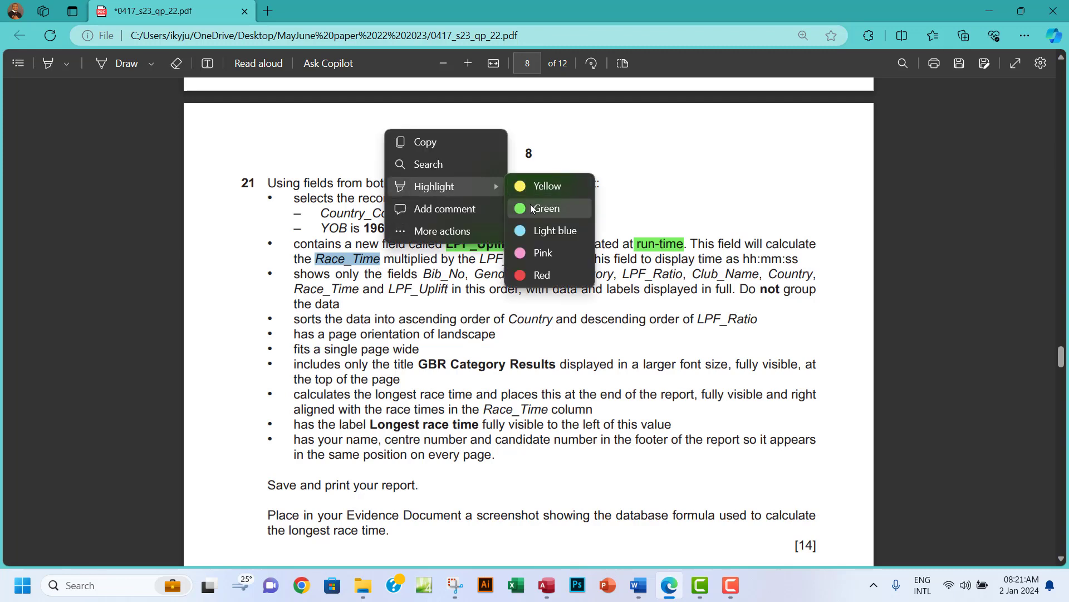
pyautogui.click(551, 207)
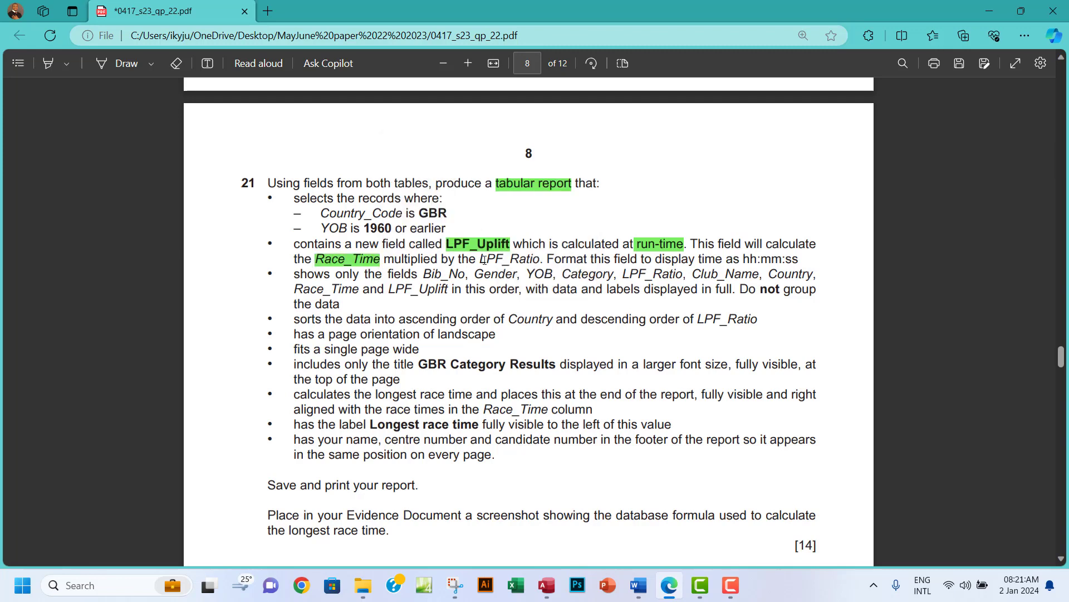
pyautogui.moveTo(478, 260); pyautogui.dragTo(538, 264)
pyautogui.moveTo(565, 188)
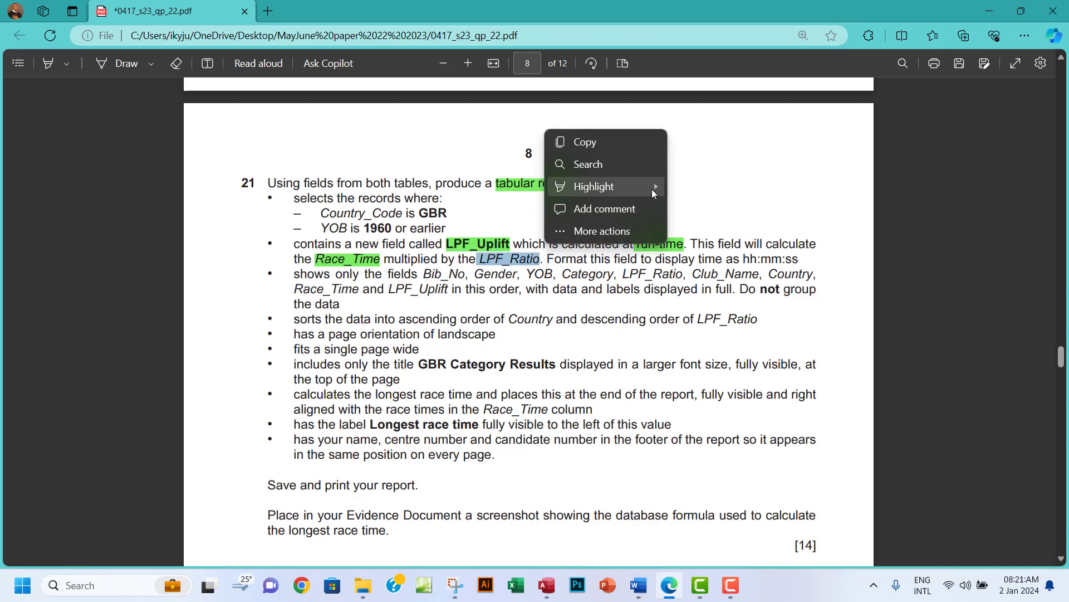
pyautogui.moveTo(652, 189)
pyautogui.click(696, 207)
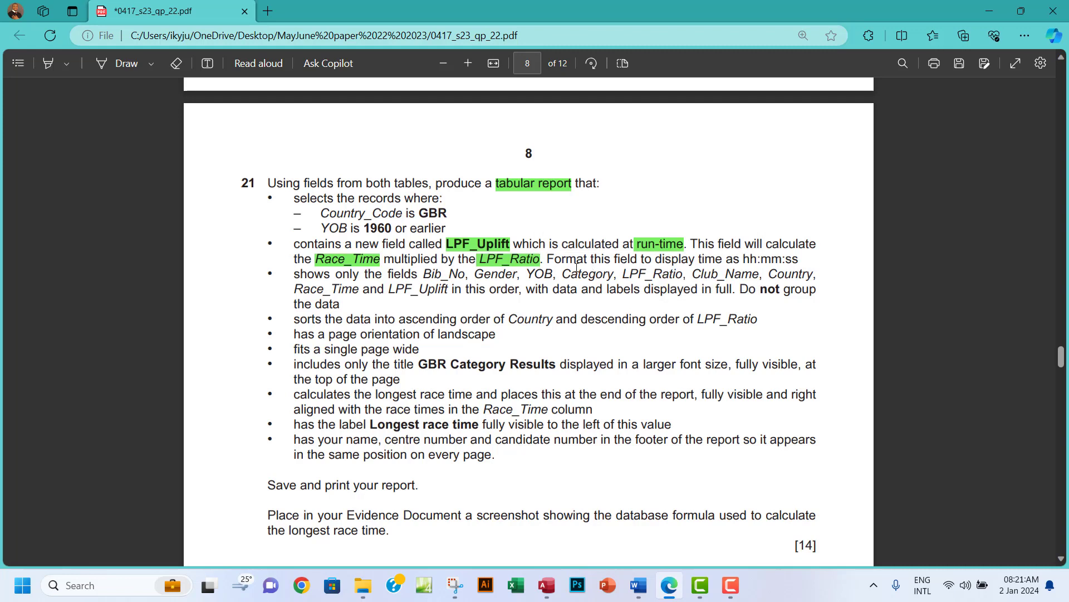
pyautogui.moveTo(734, 260); pyautogui.dragTo(798, 260)
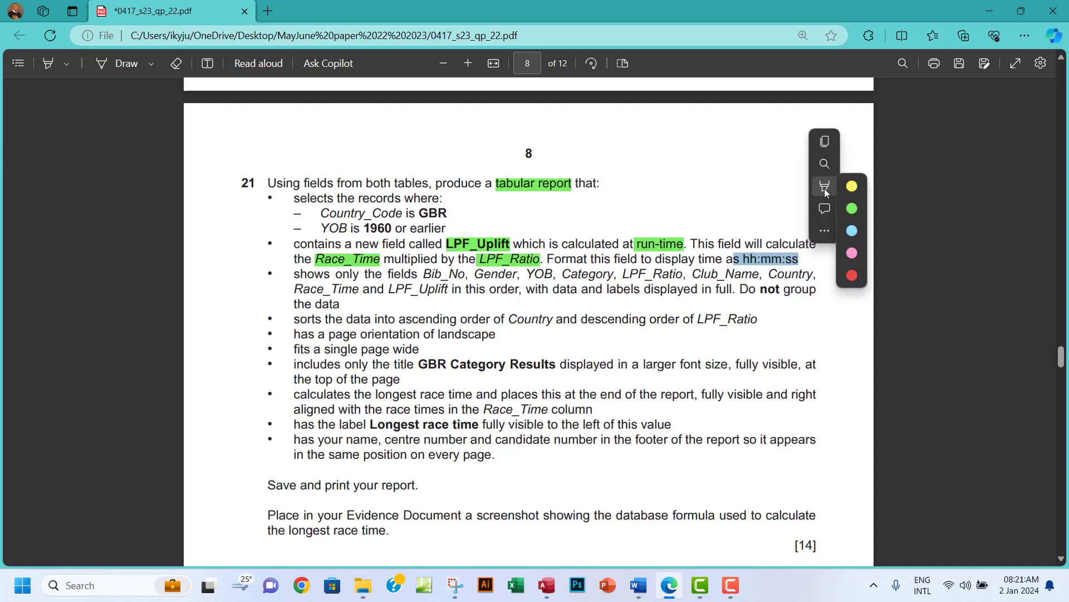
pyautogui.moveTo(851, 206)
pyautogui.moveTo(917, 188)
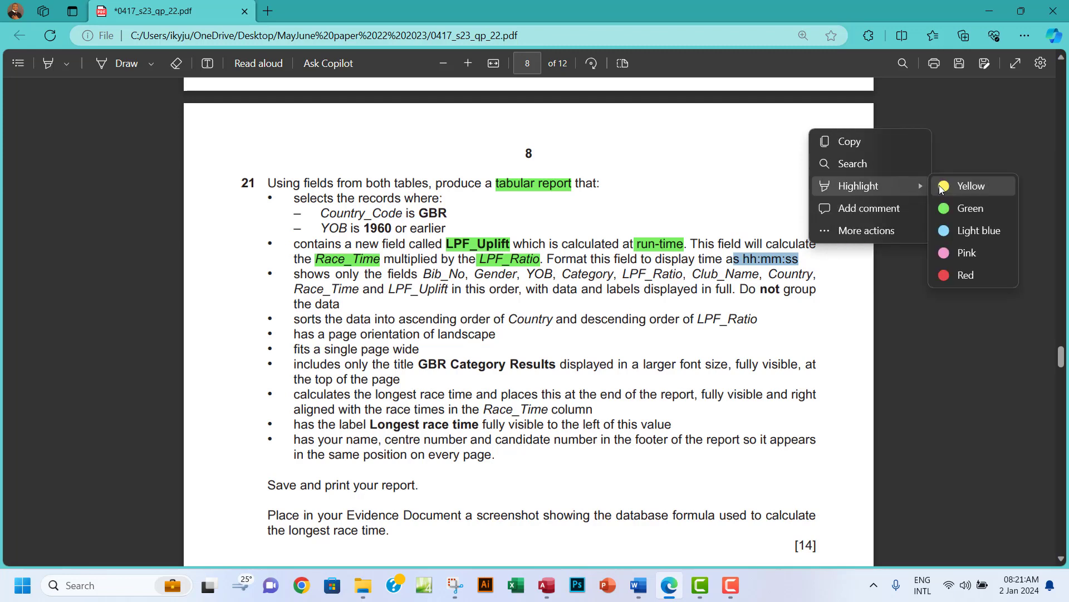
pyautogui.click(973, 208)
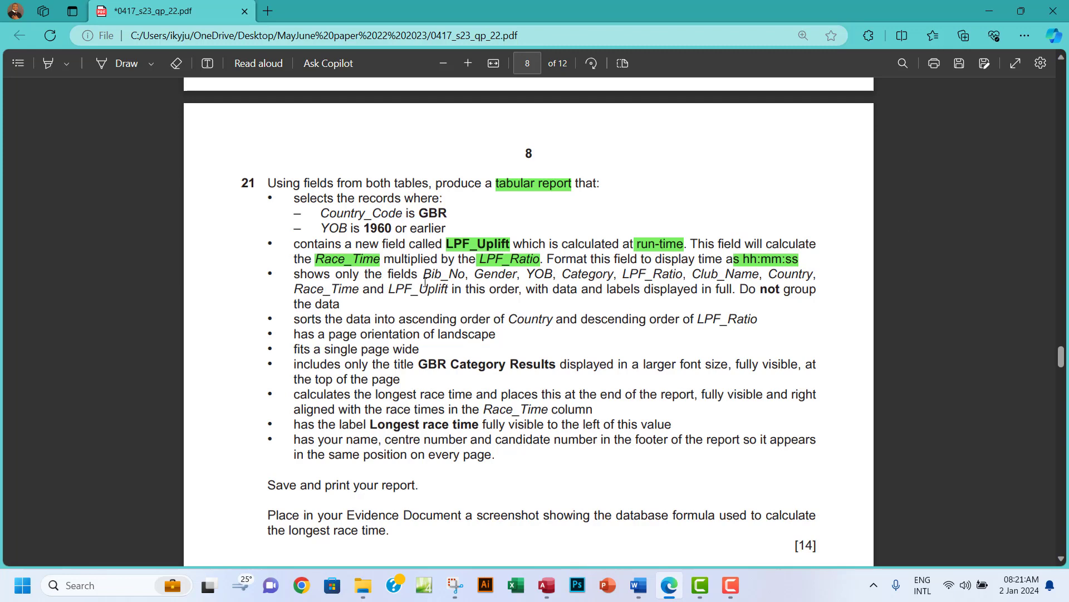
# Reread the LPF_Uplift requirement and the list of fields to show in question 21.
pyautogui.moveTo(475, 277); pyautogui.dragTo(594, 279)
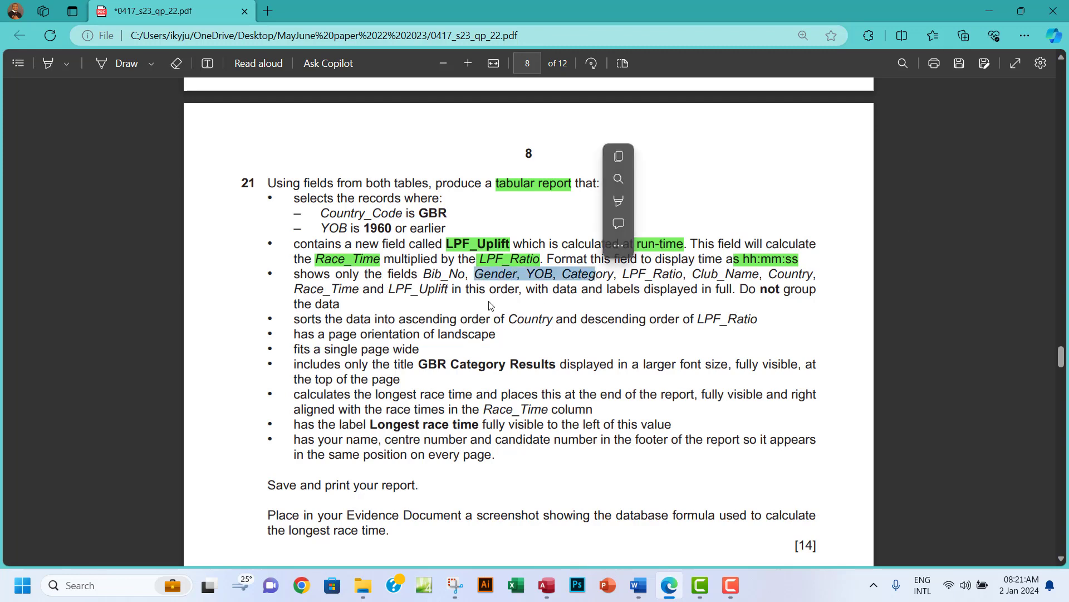
pyautogui.click(502, 281)
pyautogui.moveTo(293, 243); pyautogui.dragTo(384, 263)
pyautogui.click(296, 275)
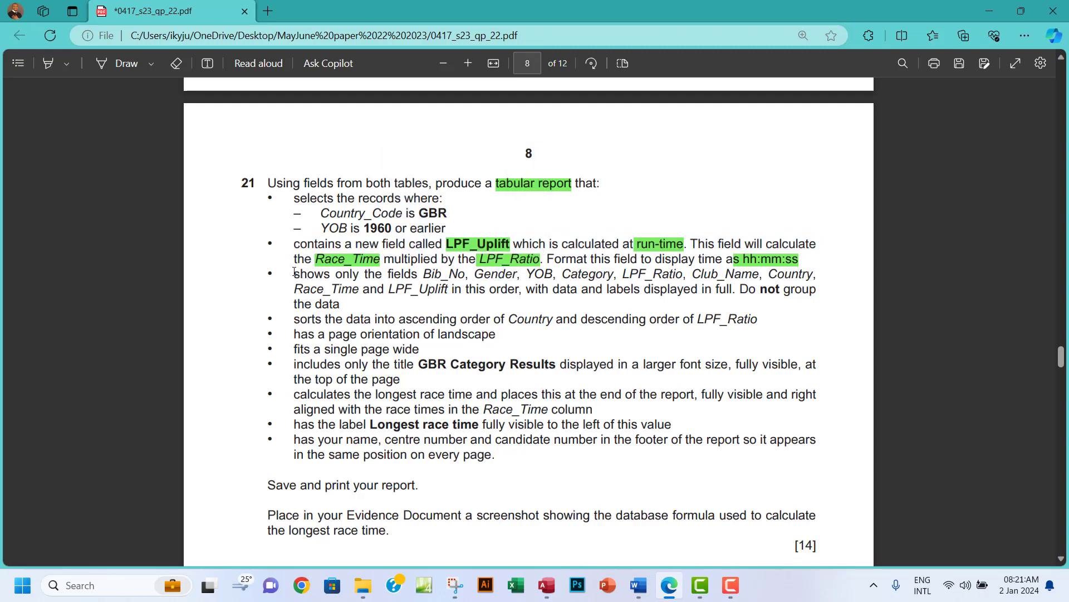
pyautogui.moveTo(293, 274); pyautogui.dragTo(468, 294)
pyautogui.click(392, 289)
pyautogui.moveTo(393, 289); pyautogui.dragTo(449, 288)
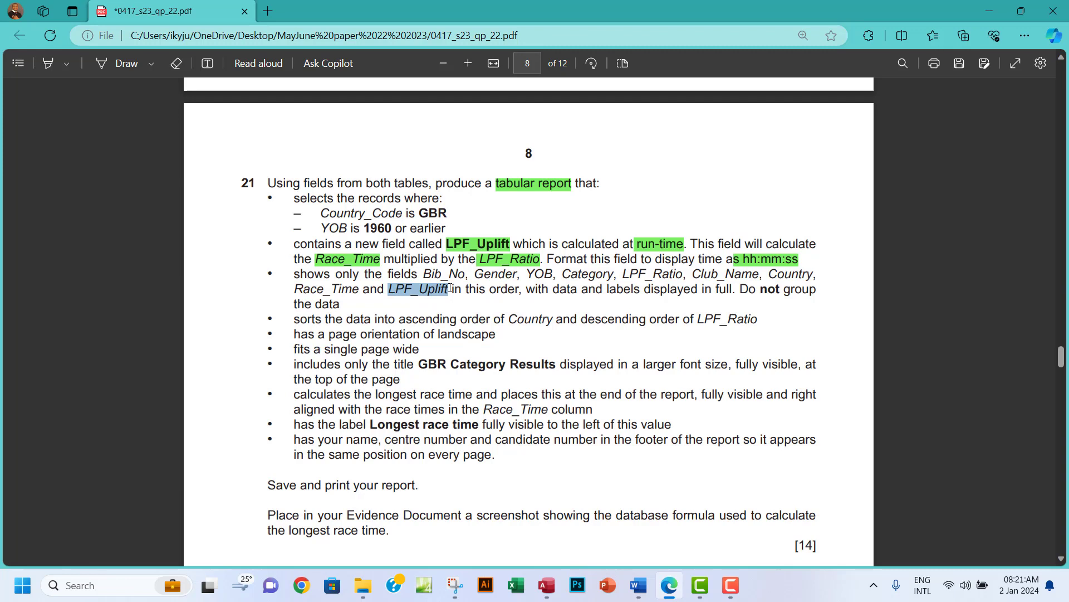
pyautogui.moveTo(449, 289); pyautogui.dragTo(446, 288)
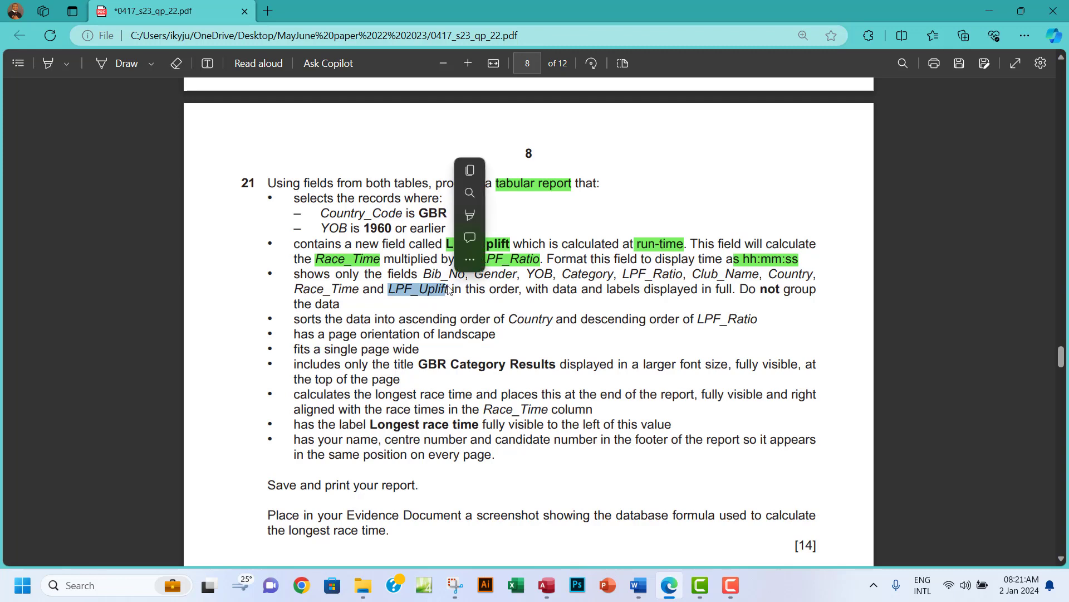
pyautogui.click(470, 286)
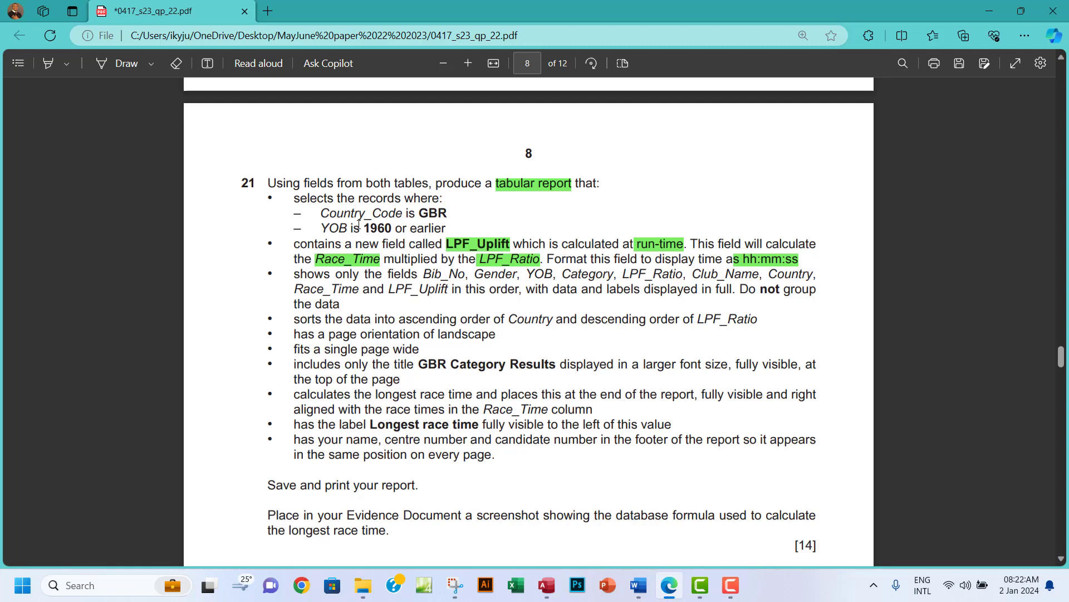
# Review the GBR, Country_Code and YOB criteria and the sort/layout requirements, then switch to Access.
pyautogui.moveTo(418, 213); pyautogui.dragTo(449, 219)
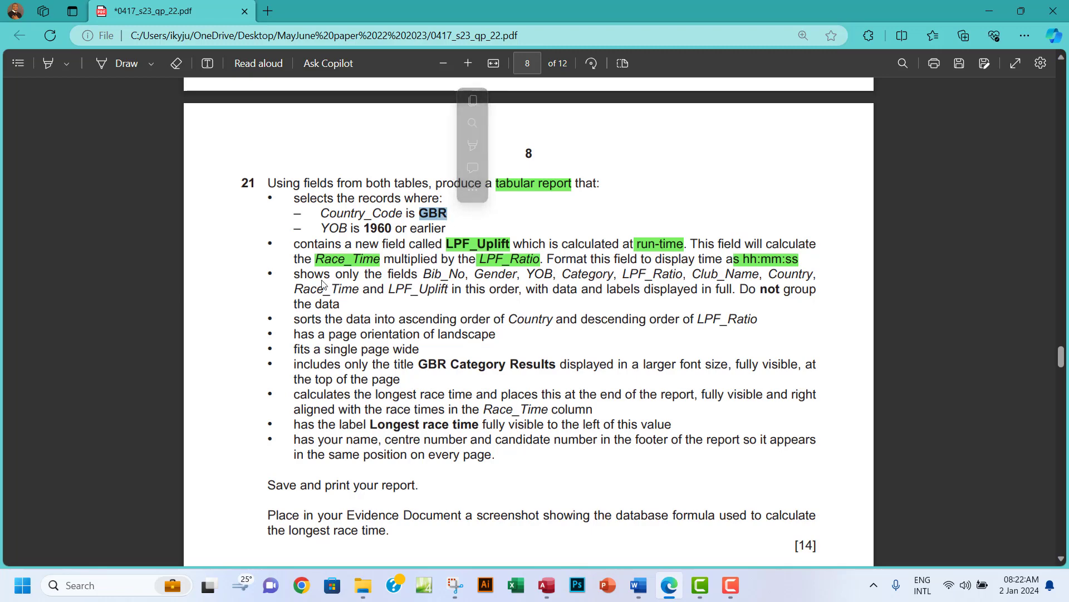
pyautogui.moveTo(296, 274); pyautogui.dragTo(401, 349)
pyautogui.moveTo(320, 212); pyautogui.dragTo(450, 242)
pyautogui.click(450, 243)
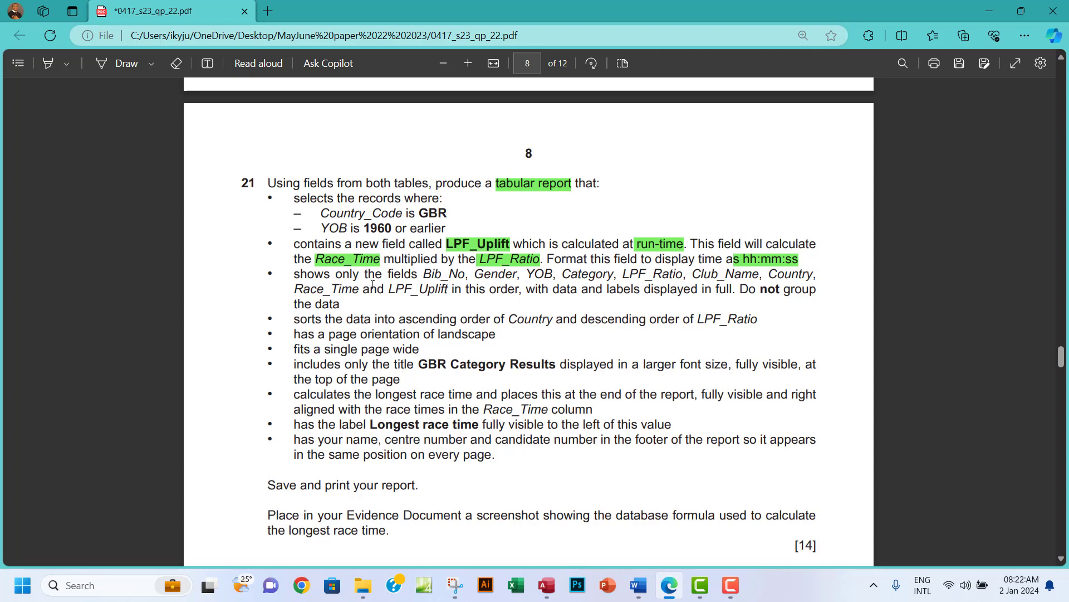
pyautogui.click(548, 585)
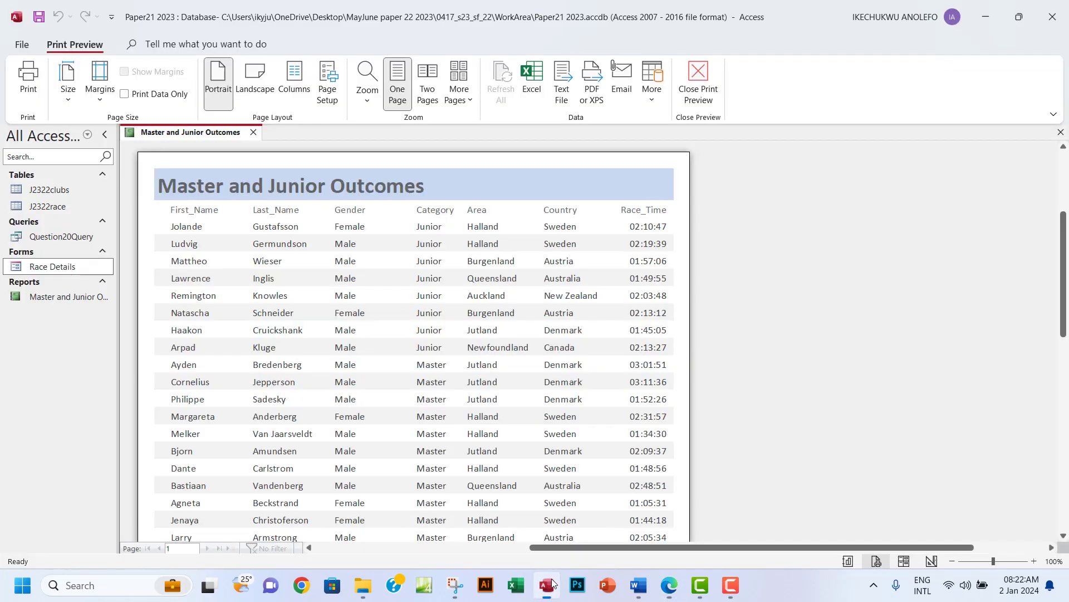
# Close the report preview, discard an accidental blank form, and start a new Query Design.
pyautogui.click(1060, 132)
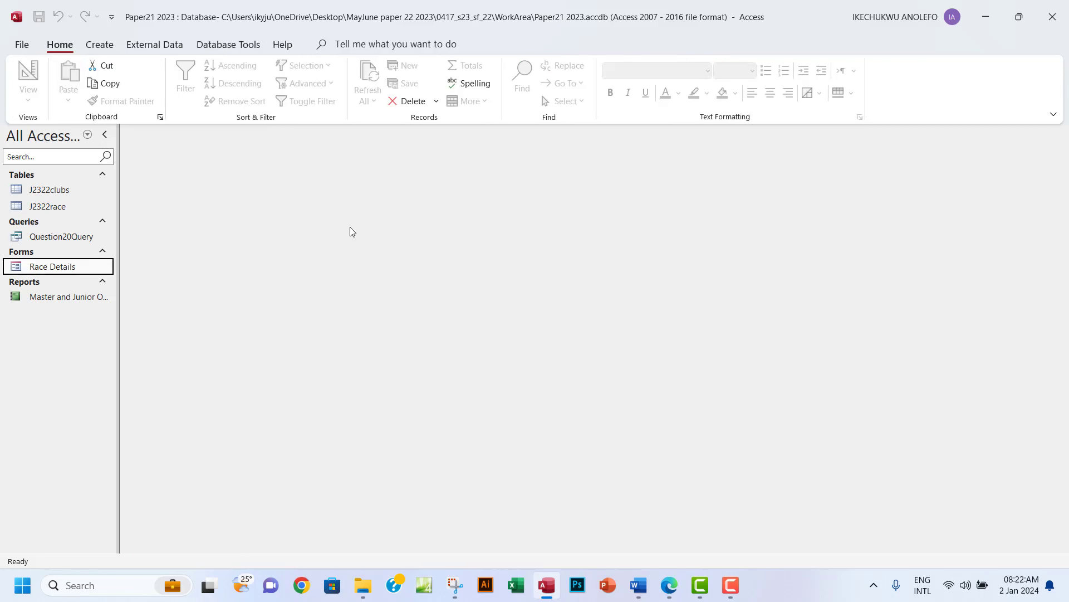
pyautogui.click(107, 49)
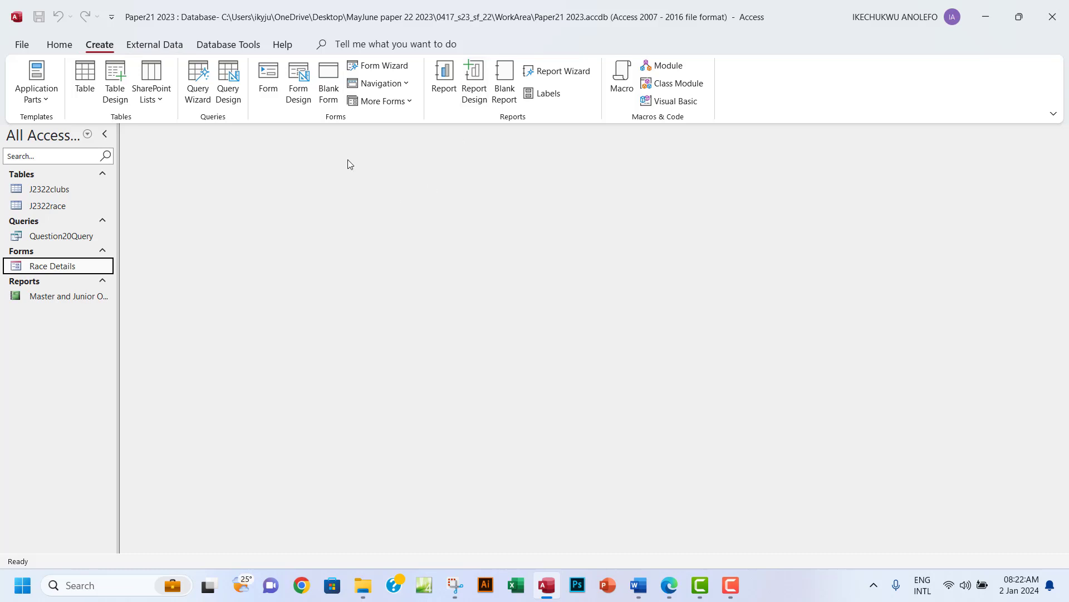
pyautogui.click(298, 95)
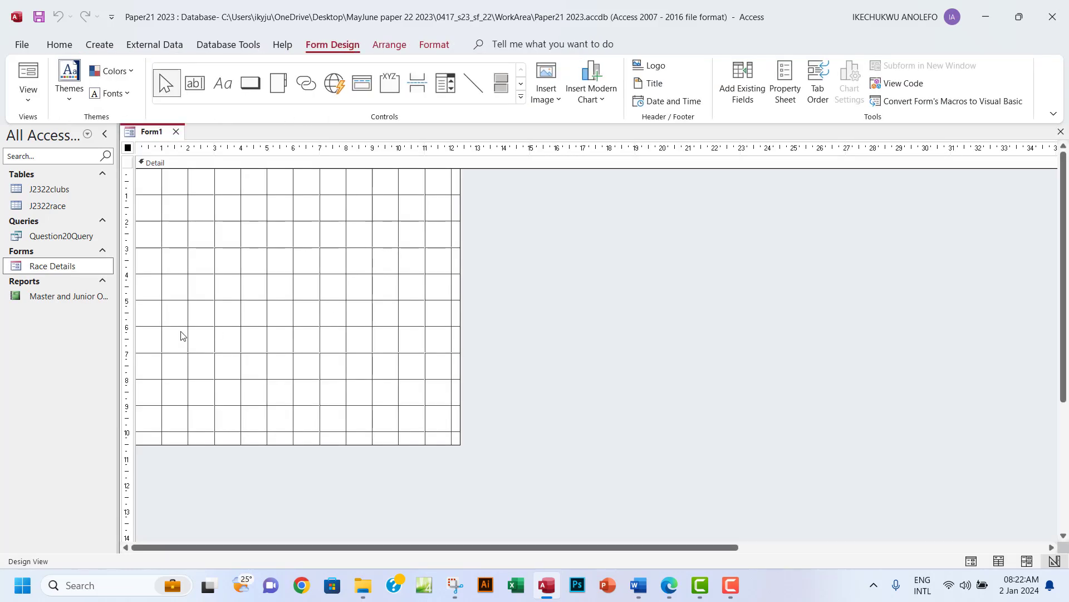
pyautogui.click(33, 105)
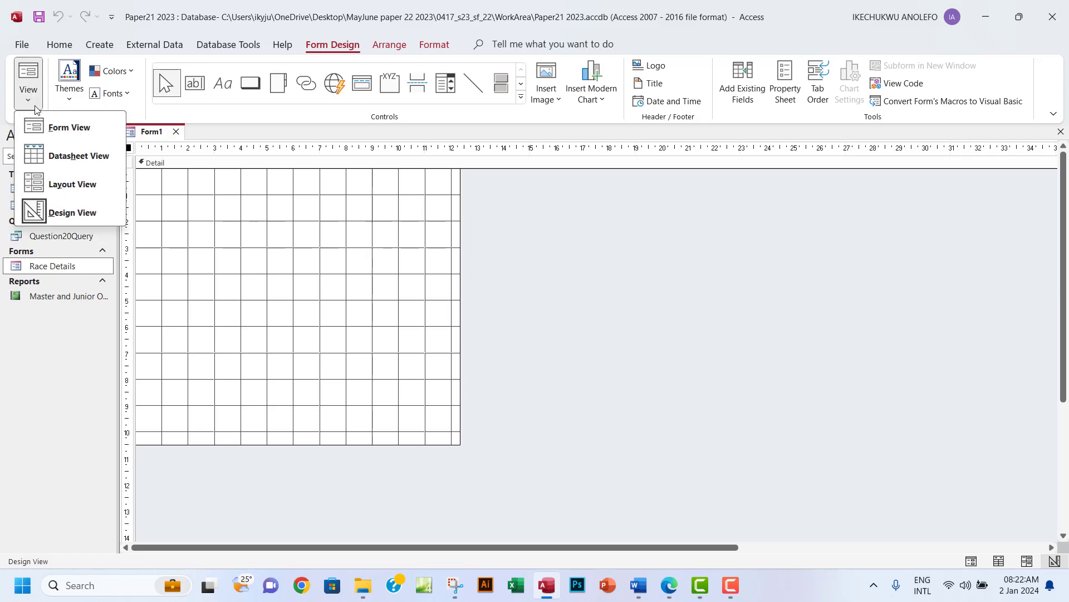
pyautogui.click(1061, 132)
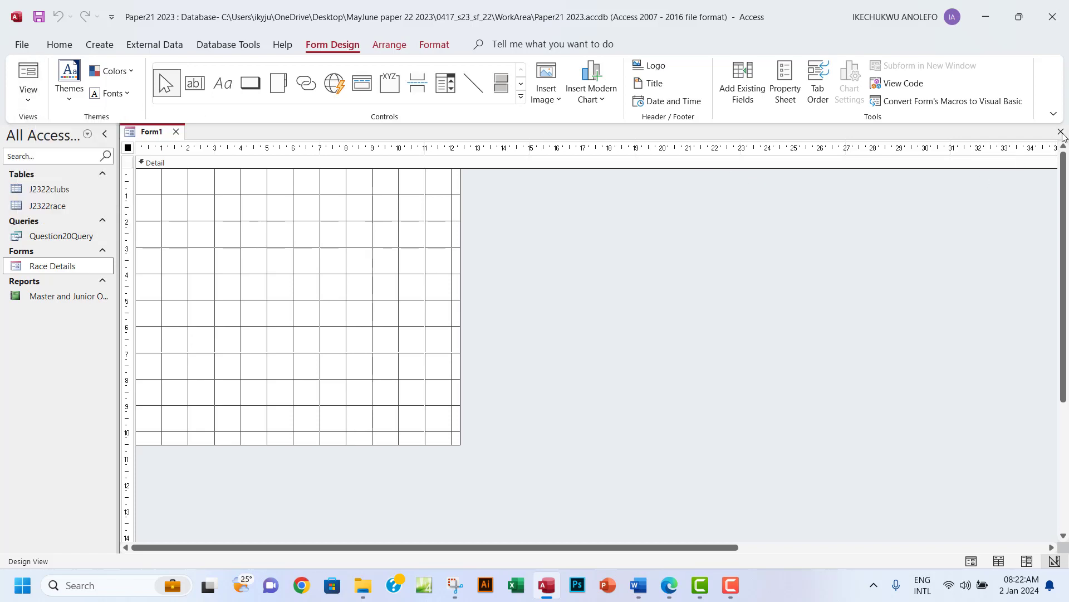
pyautogui.click(1061, 132)
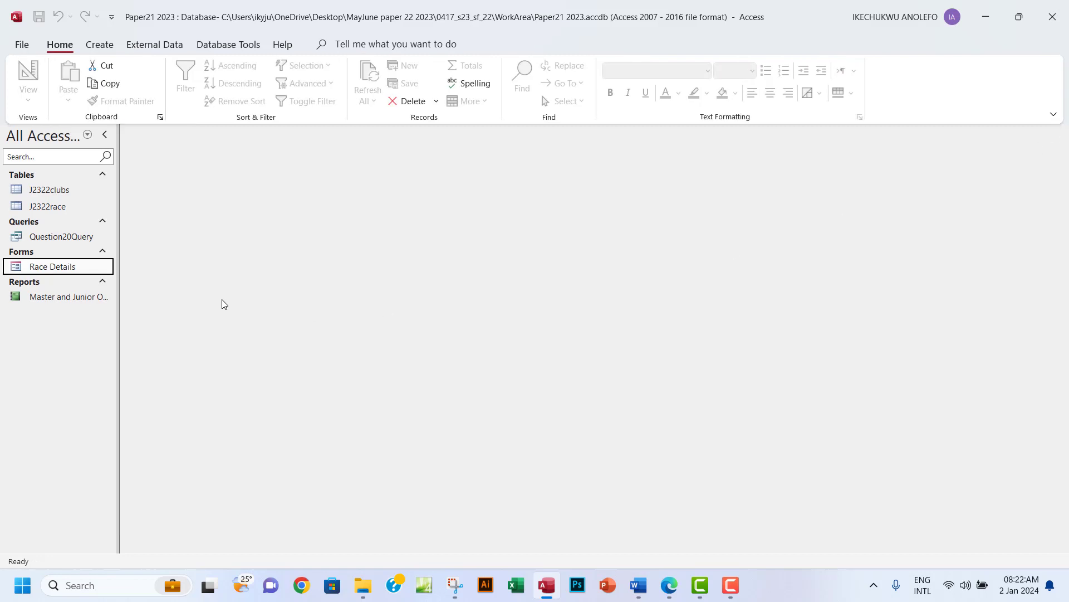
pyautogui.click(106, 49)
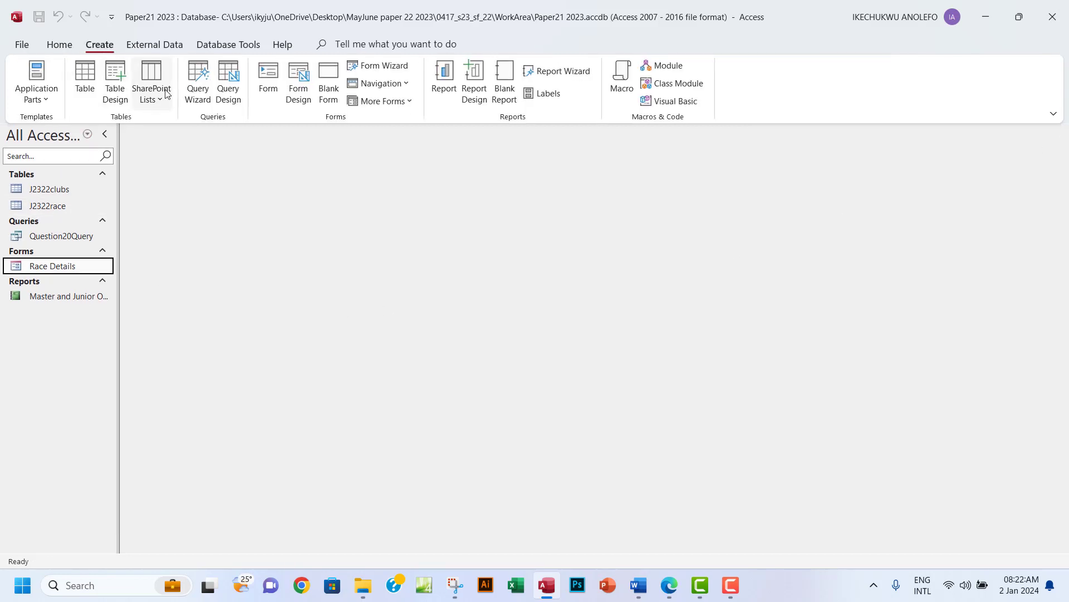
pyautogui.click(231, 109)
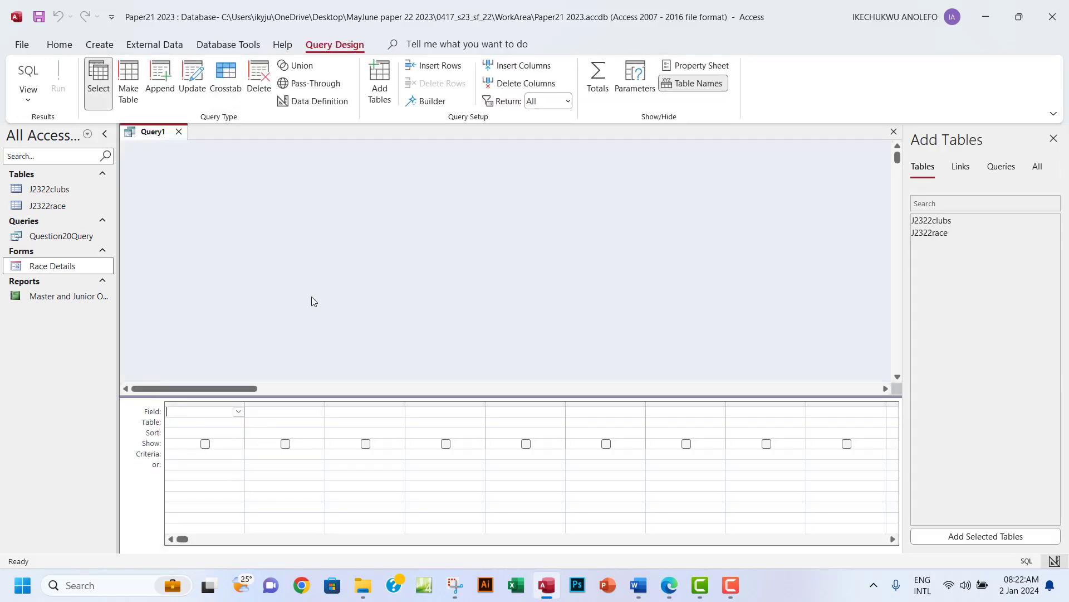
# Add the J2322clubs and J2322race tables and enlarge both field lists.
pyautogui.doubleClick(935, 223)
pyautogui.doubleClick(934, 233)
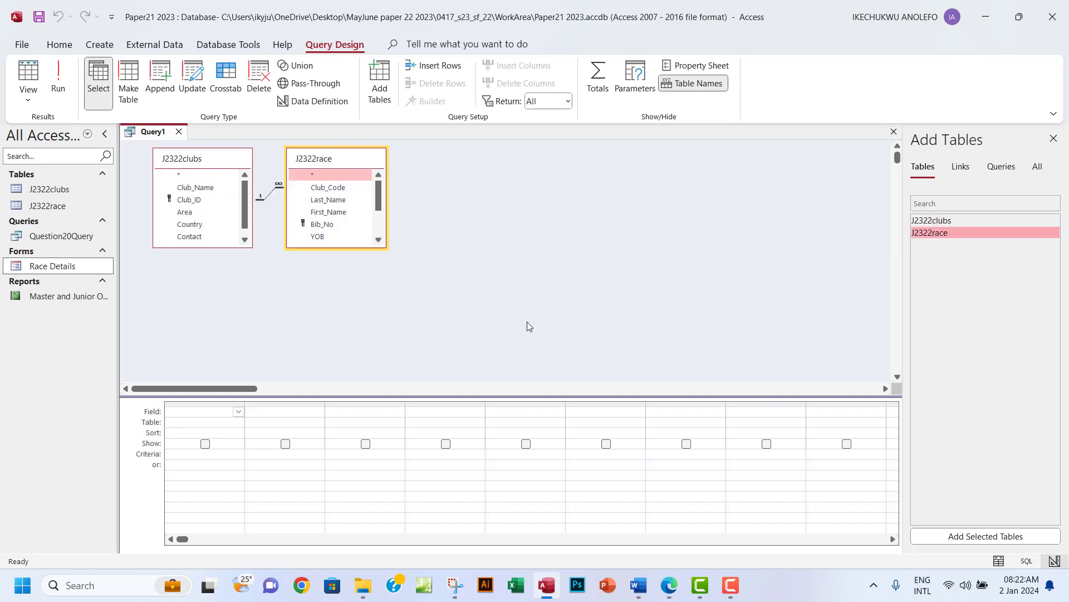
pyautogui.click(672, 594)
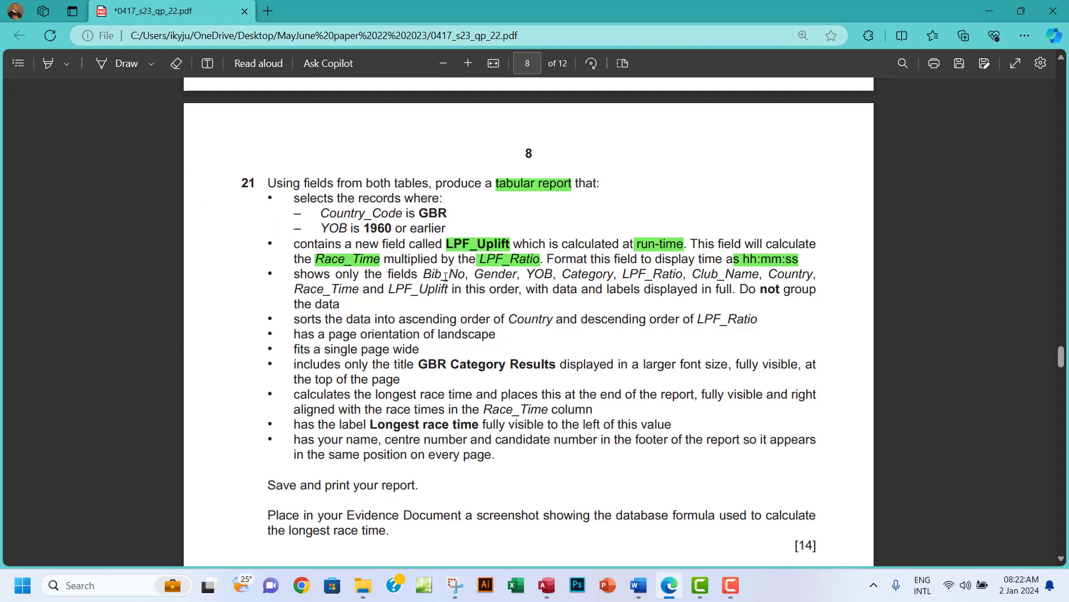
pyautogui.click(546, 585)
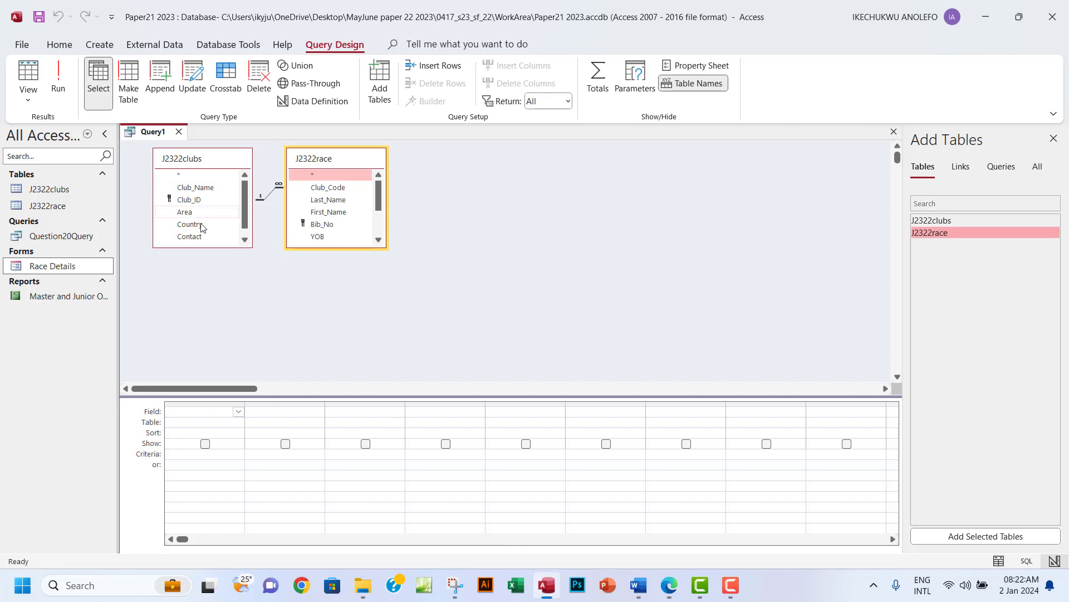
pyautogui.moveTo(253, 248); pyautogui.dragTo(269, 289)
pyautogui.moveTo(386, 245); pyautogui.dragTo(415, 327)
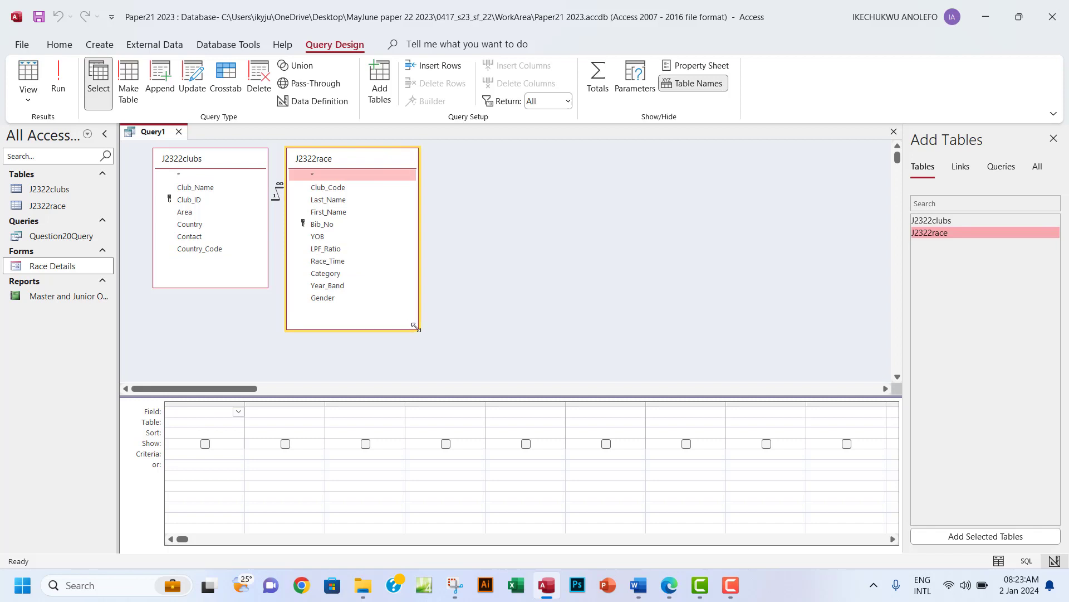
# Add Bib_No, Gender, YOB, Category and LPF_Ratio to the query grid.
pyautogui.doubleClick(333, 225)
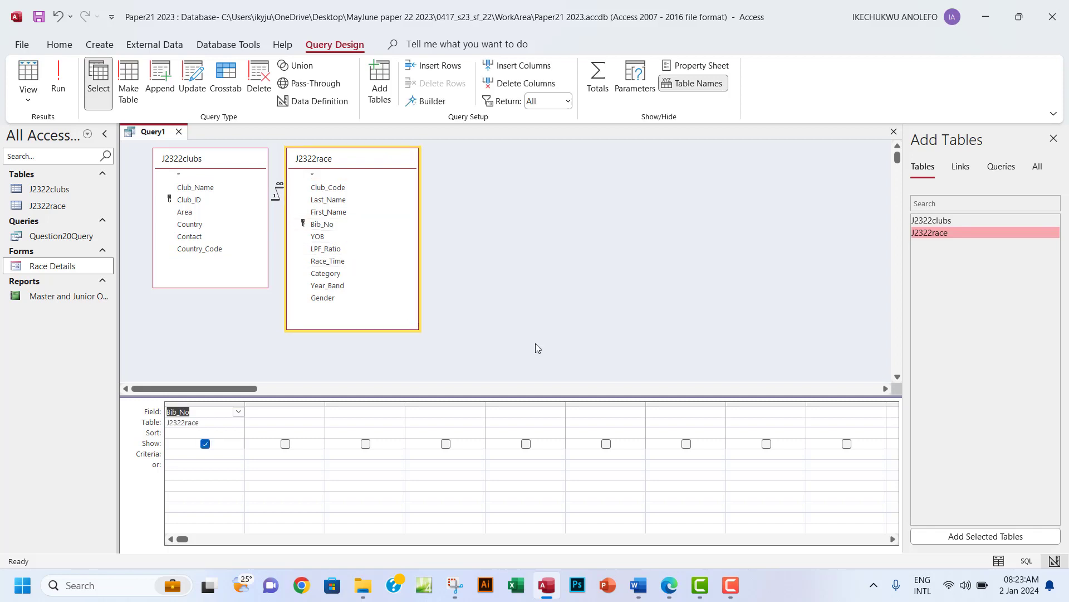
pyautogui.doubleClick(334, 299)
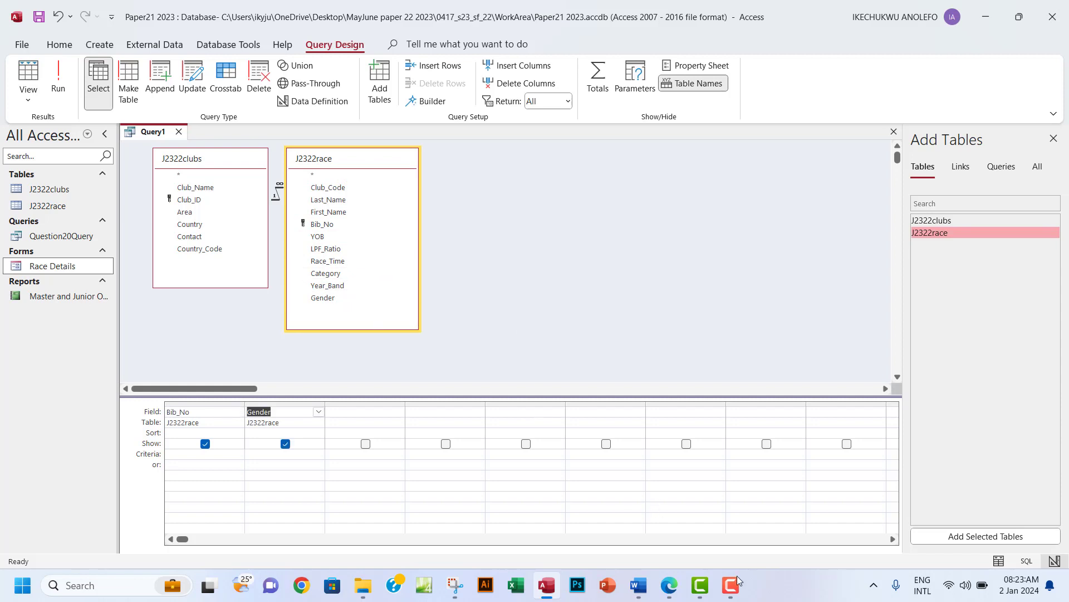
pyautogui.click(670, 591)
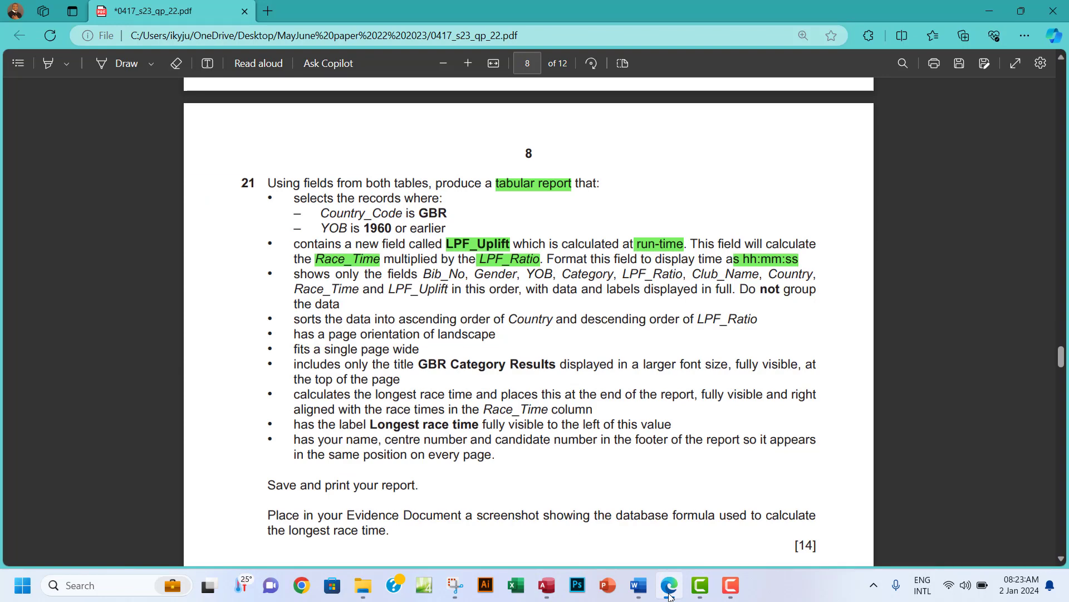
pyautogui.click(670, 593)
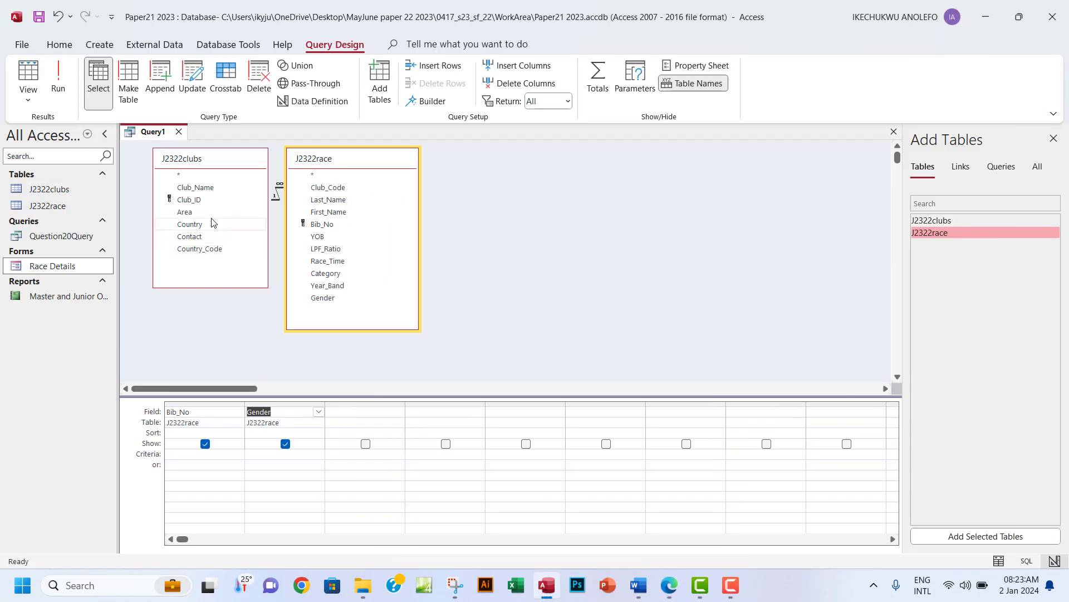
pyautogui.doubleClick(315, 237)
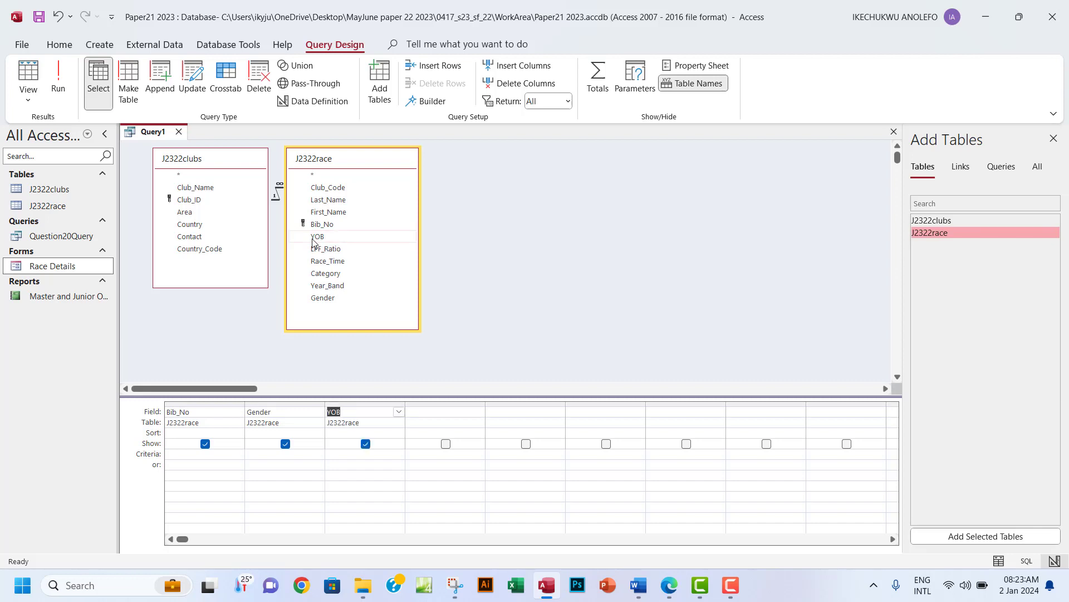
pyautogui.click(326, 275)
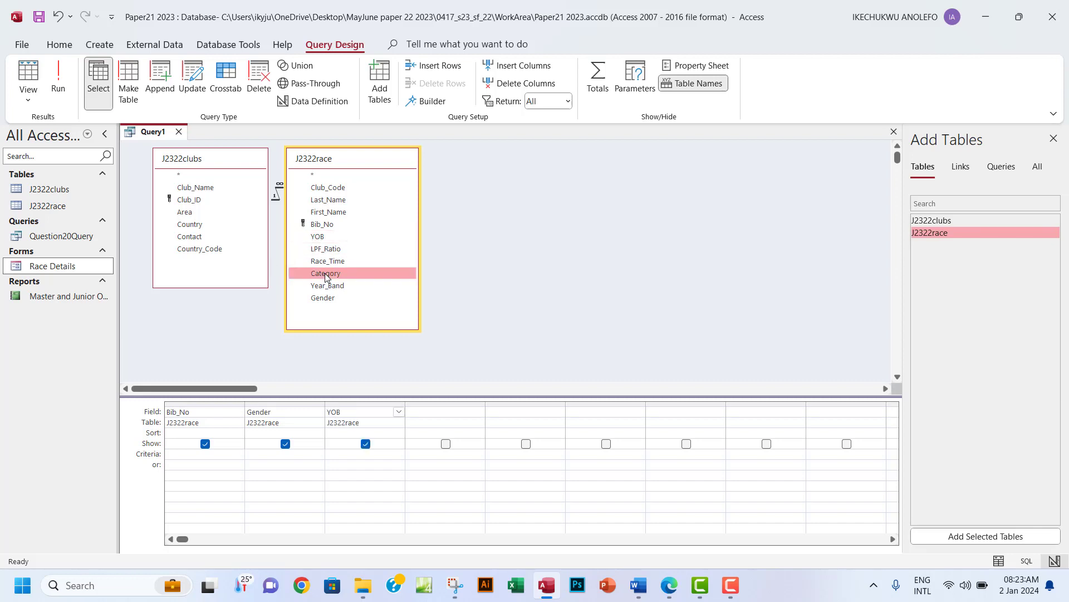
pyautogui.click(667, 589)
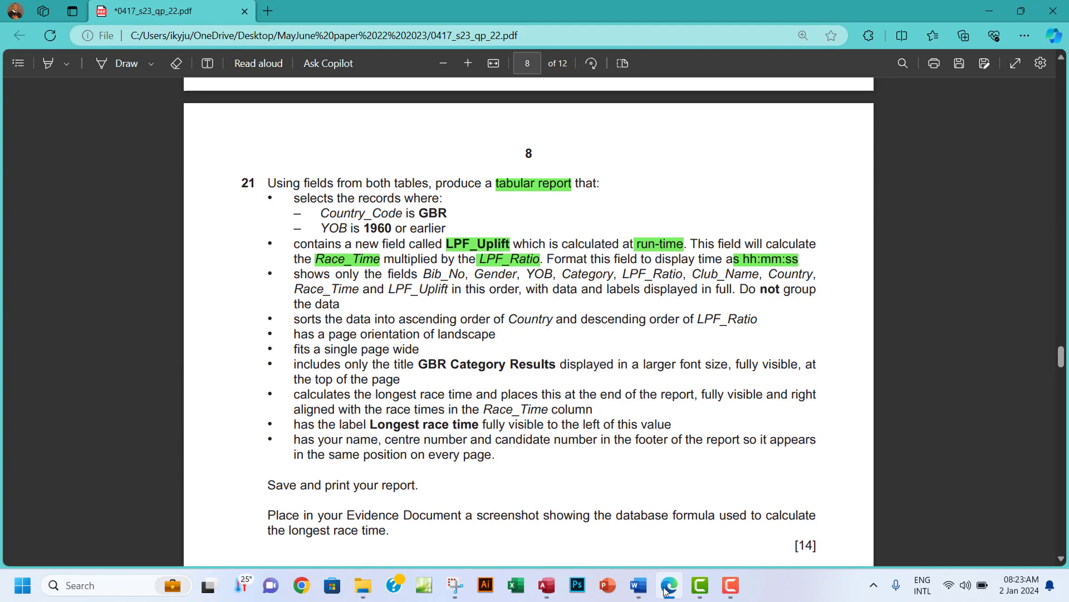
pyautogui.click(666, 589)
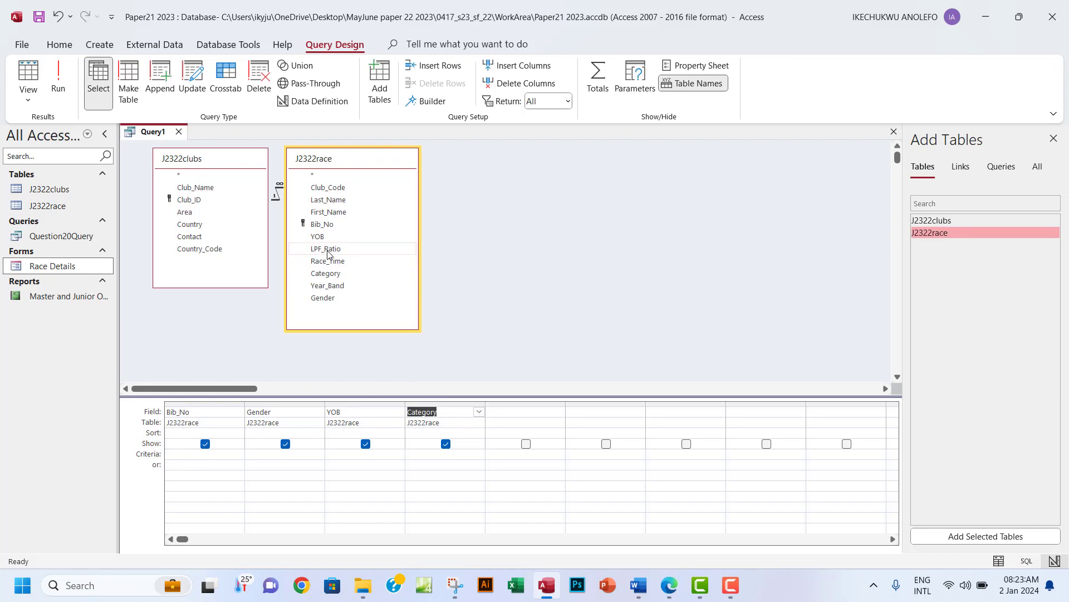
pyautogui.doubleClick(328, 250)
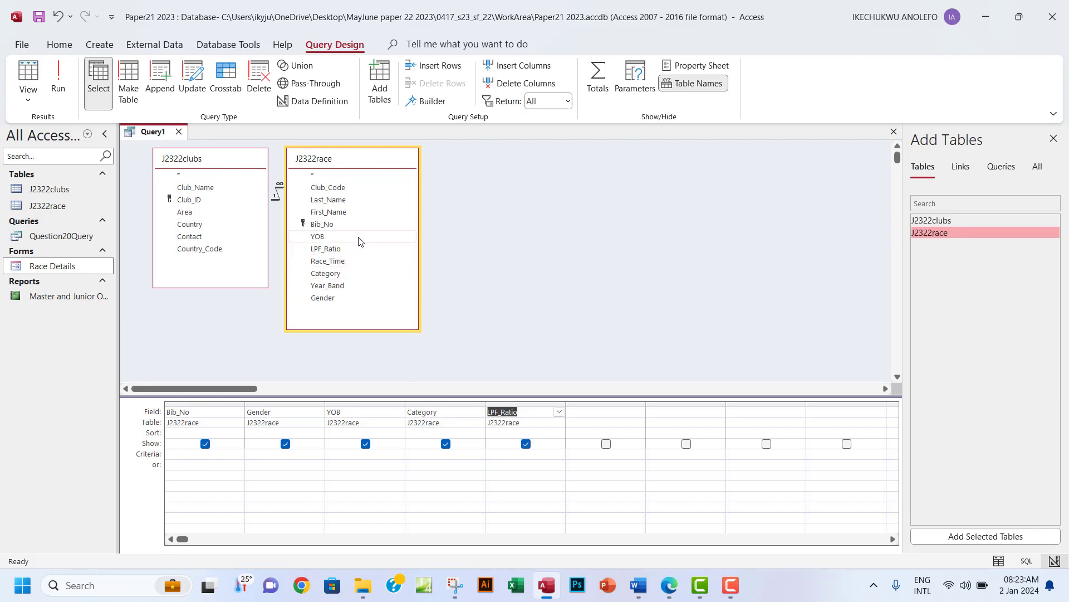
# Add Club_Name, Country and Race_Time to the grid, checking the question's field order.
pyautogui.doubleClick(217, 189)
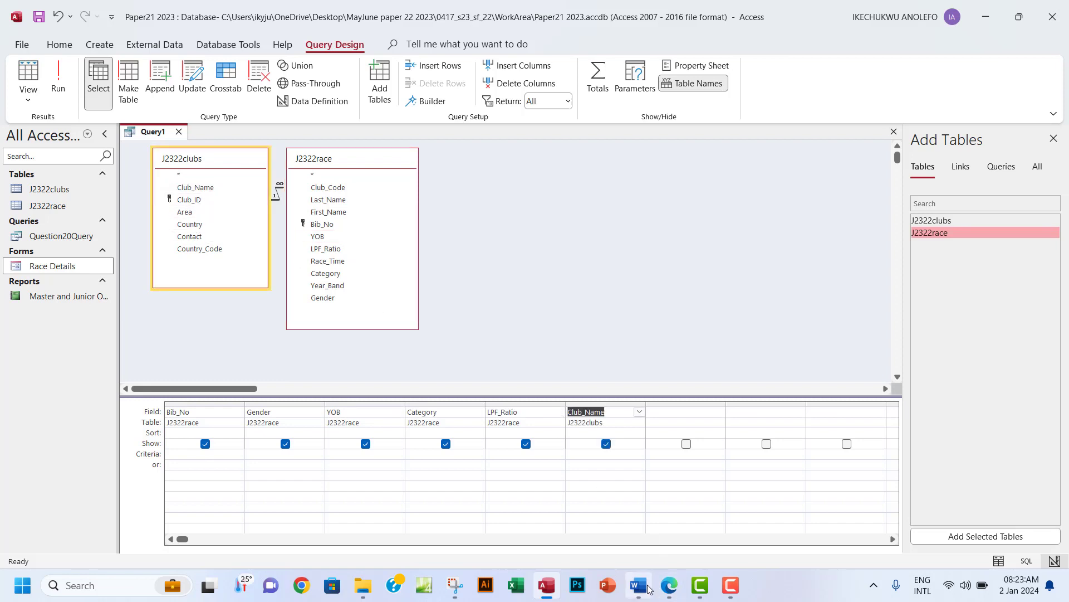
pyautogui.click(666, 586)
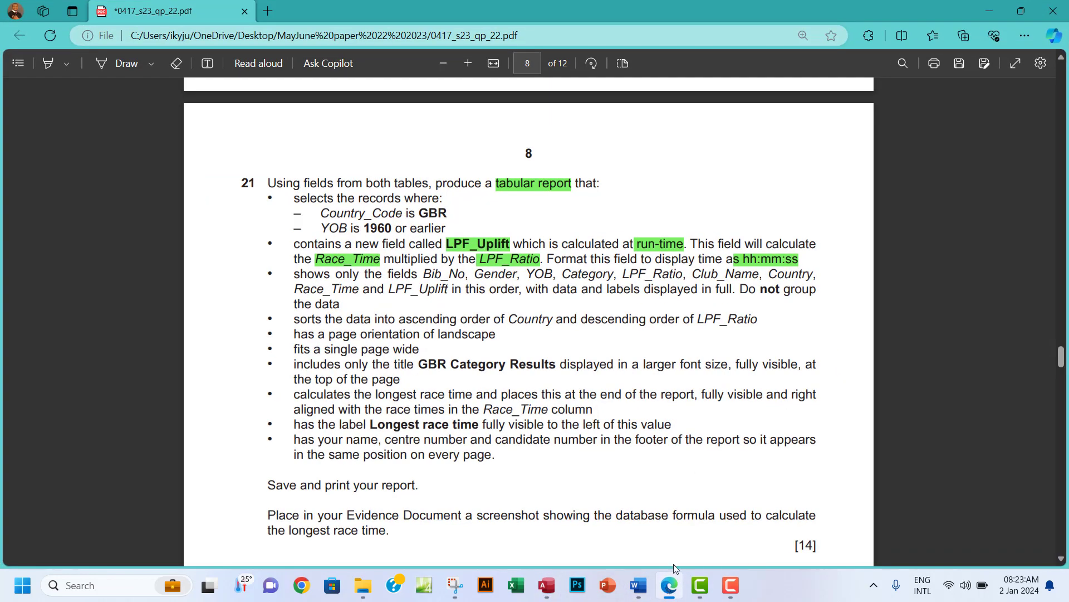
pyautogui.moveTo(692, 274); pyautogui.dragTo(734, 275)
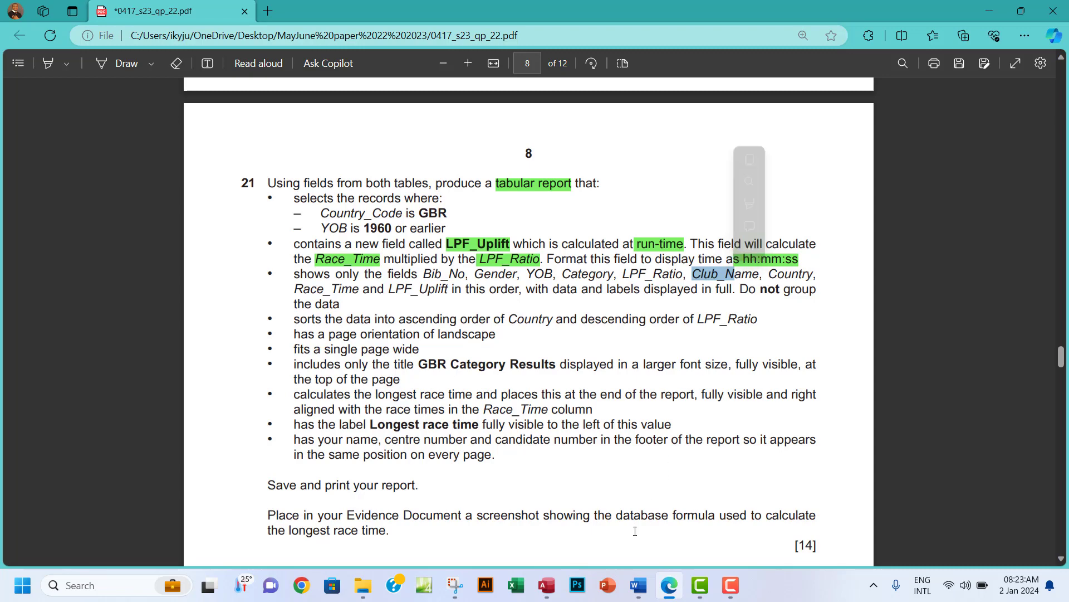
pyautogui.click(545, 585)
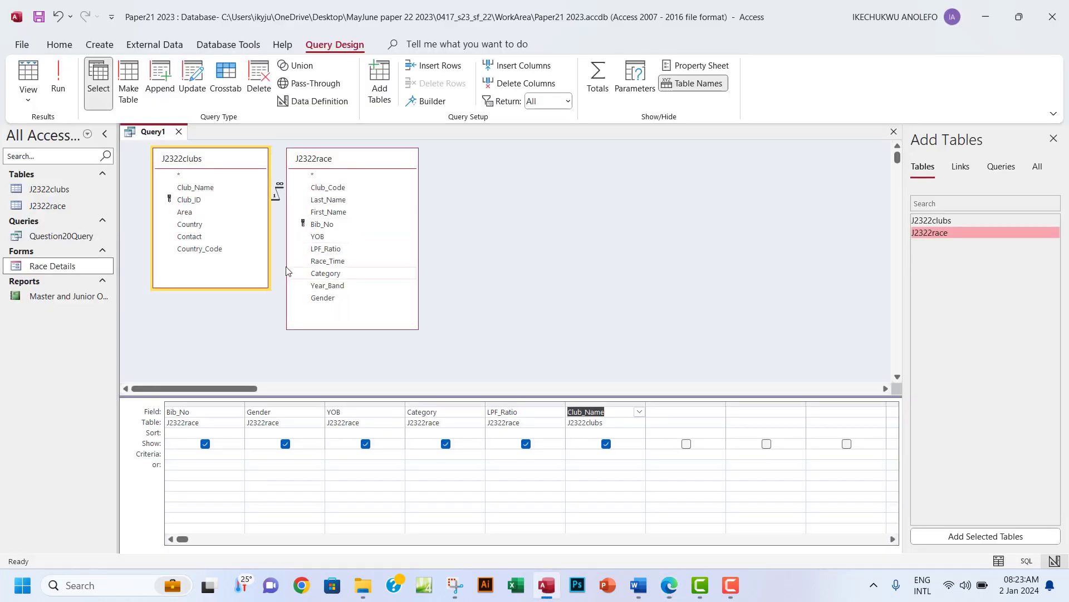
pyautogui.doubleClick(195, 224)
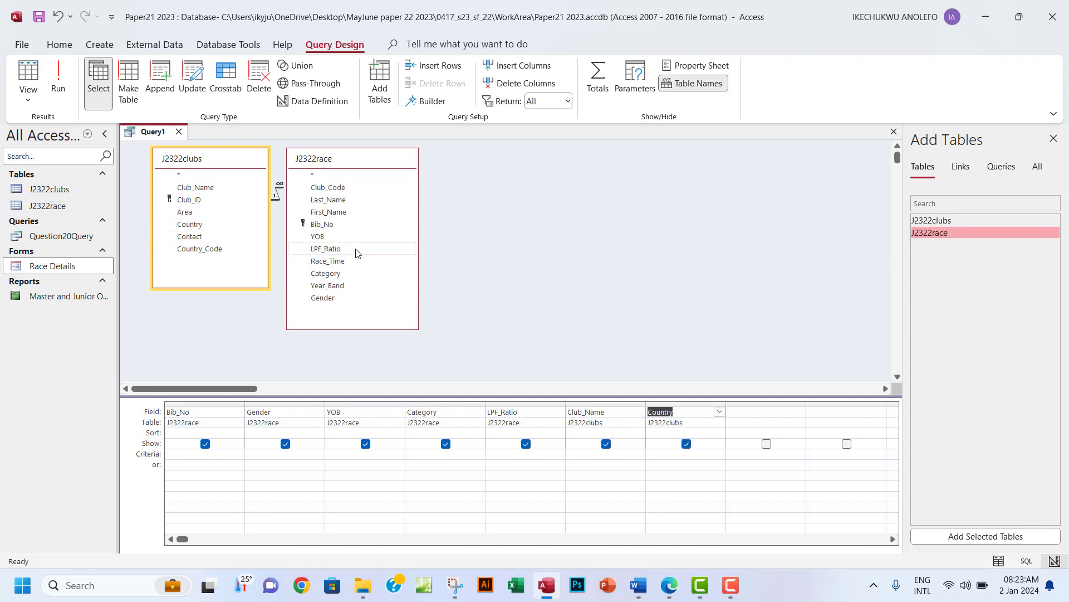
pyautogui.doubleClick(351, 262)
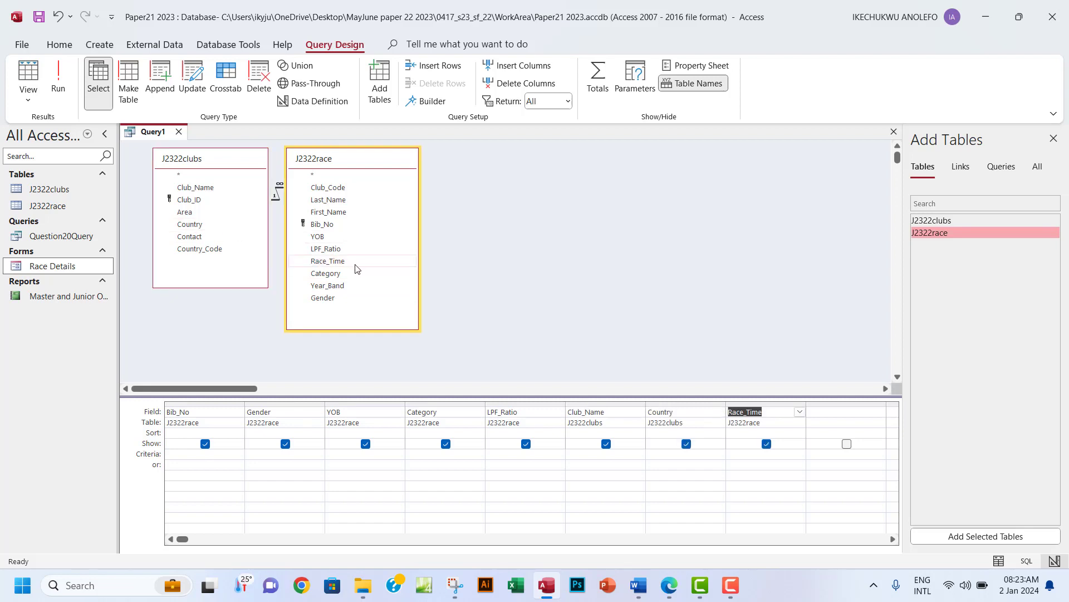
pyautogui.click(669, 585)
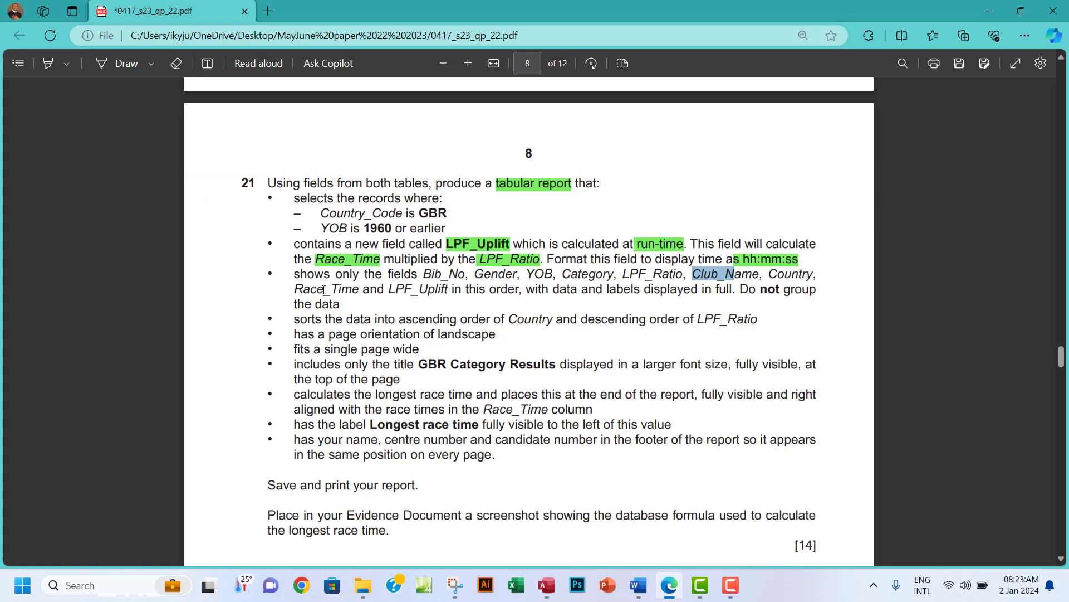
pyautogui.moveTo(323, 290); pyautogui.dragTo(448, 290)
pyautogui.hotkey('ctrl', 'c')
pyautogui.click(392, 292)
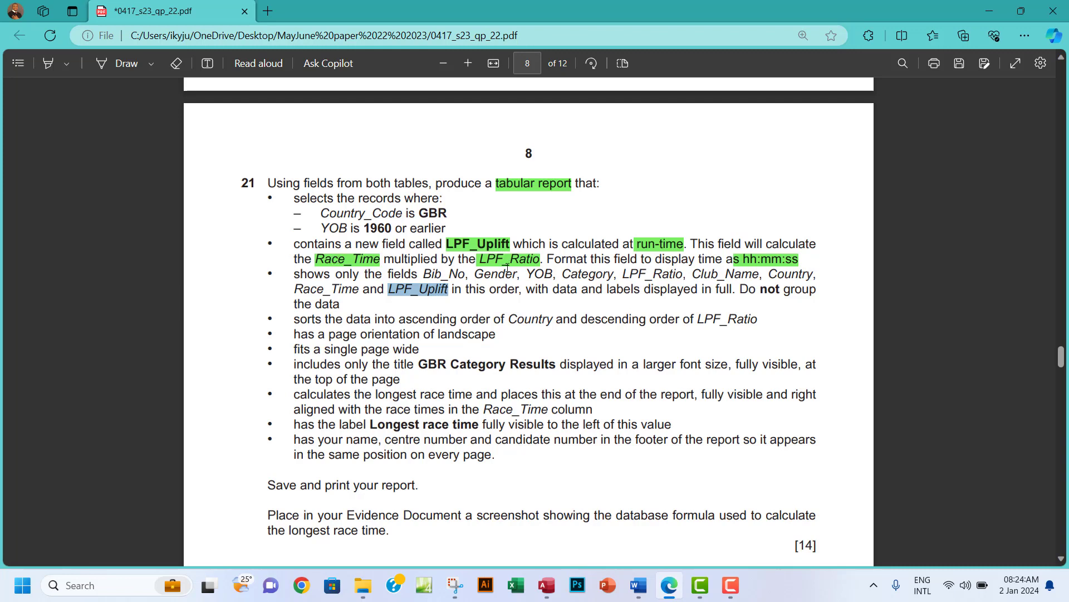
pyautogui.click(547, 585)
pyautogui.click(820, 413)
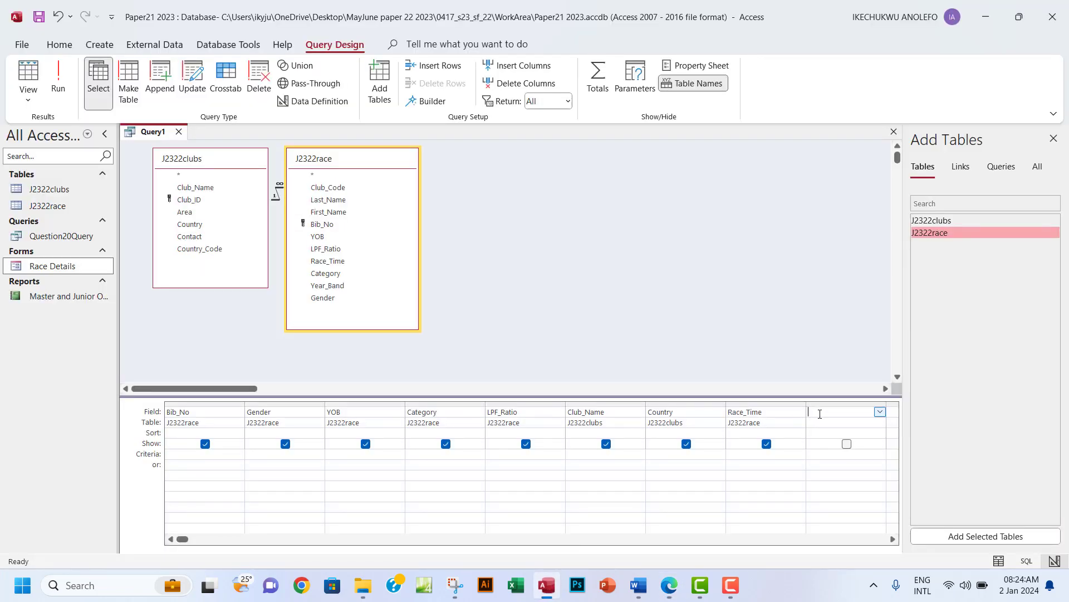
# Open the Expression Builder for a new column and list the J2322race fields.
pyautogui.click(429, 105)
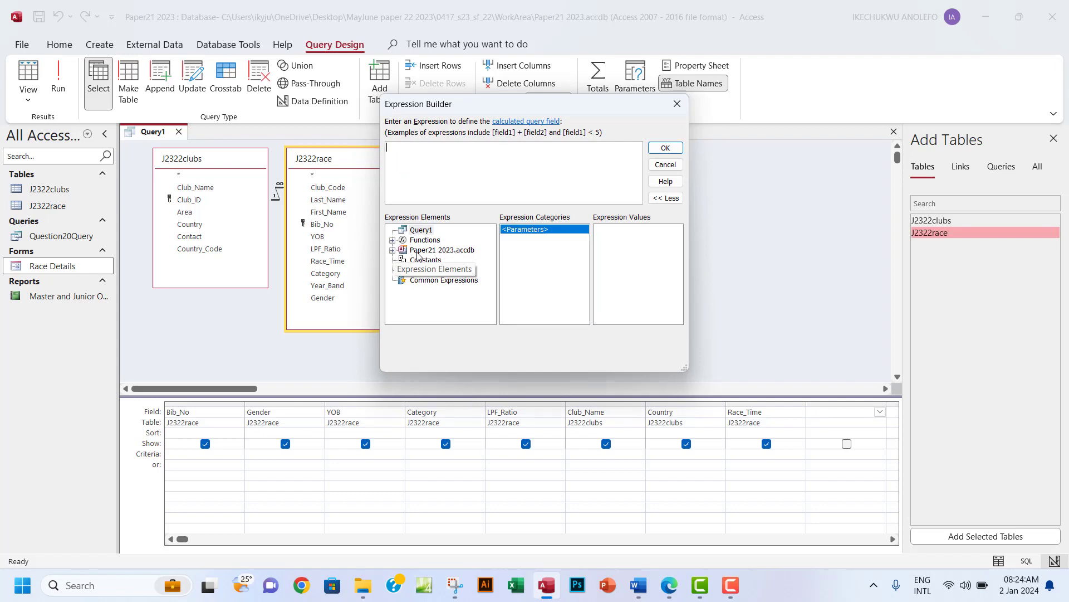
pyautogui.click(392, 251)
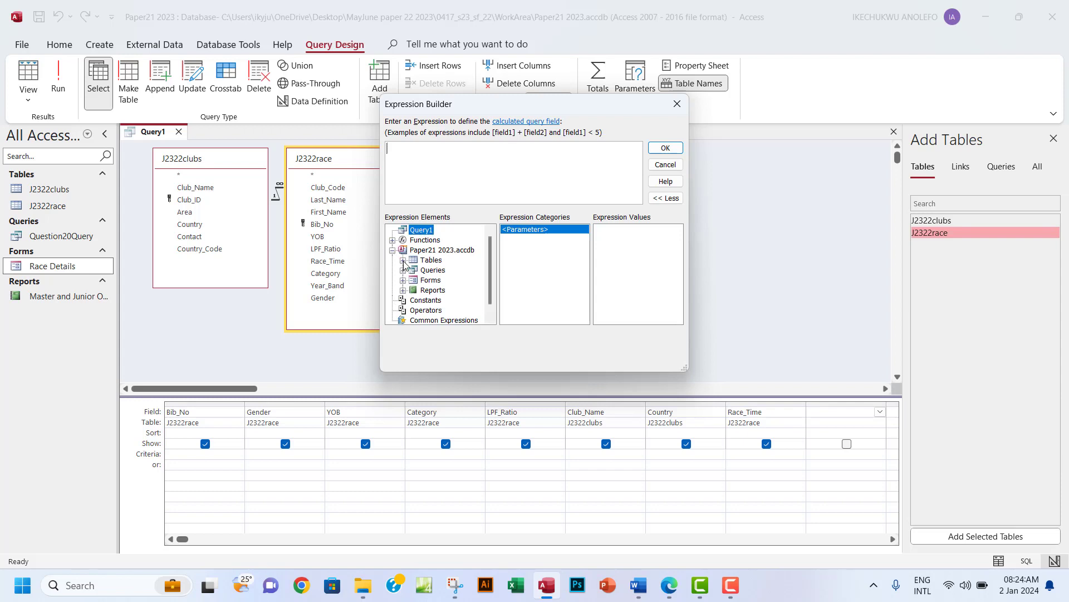
pyautogui.click(403, 261)
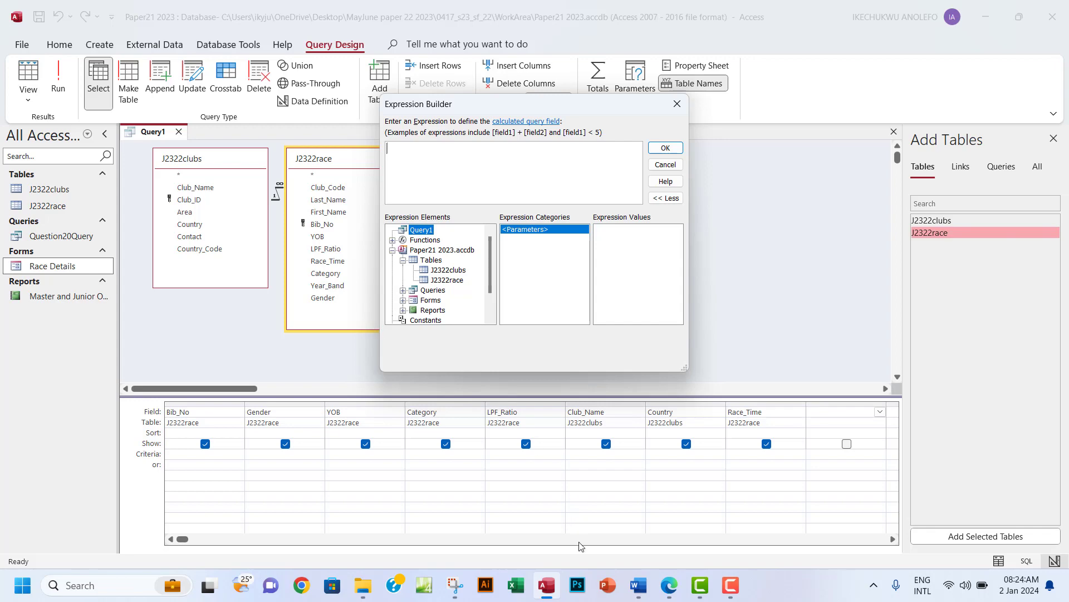
pyautogui.click(671, 585)
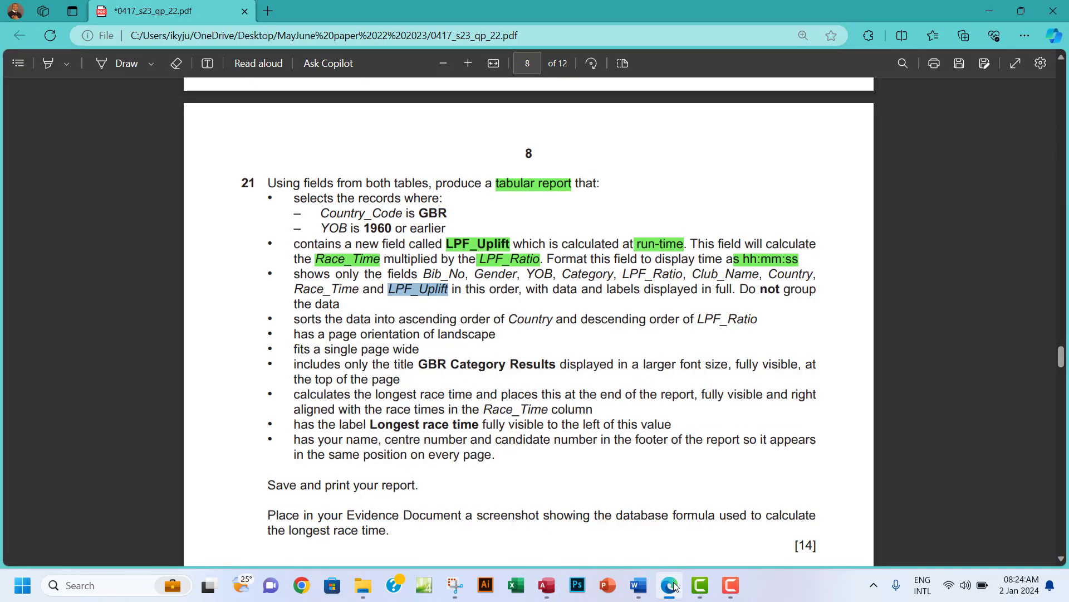
pyautogui.click(672, 585)
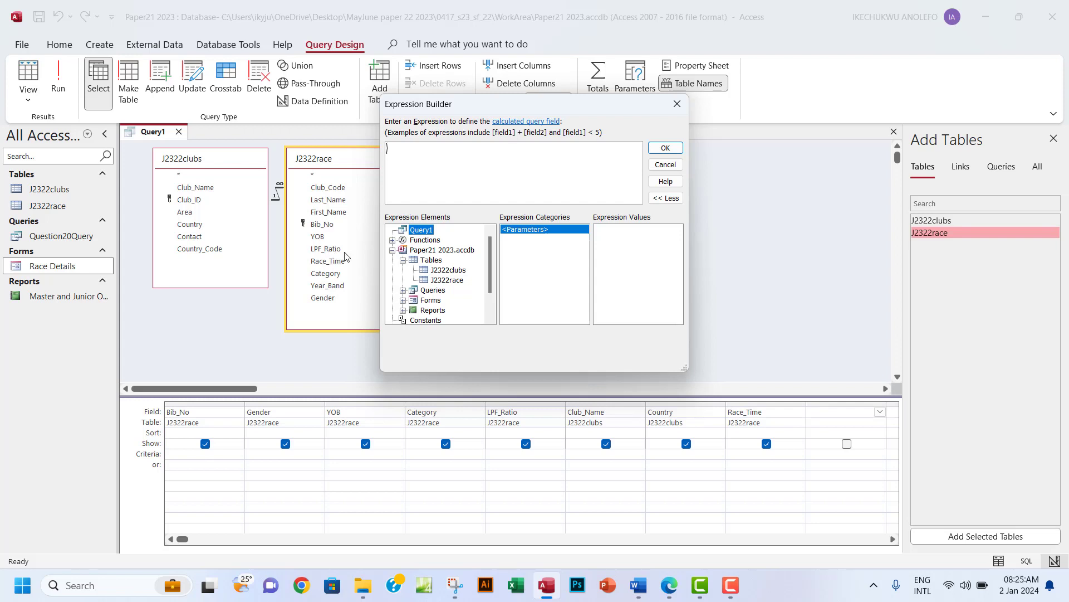
pyautogui.click(434, 280)
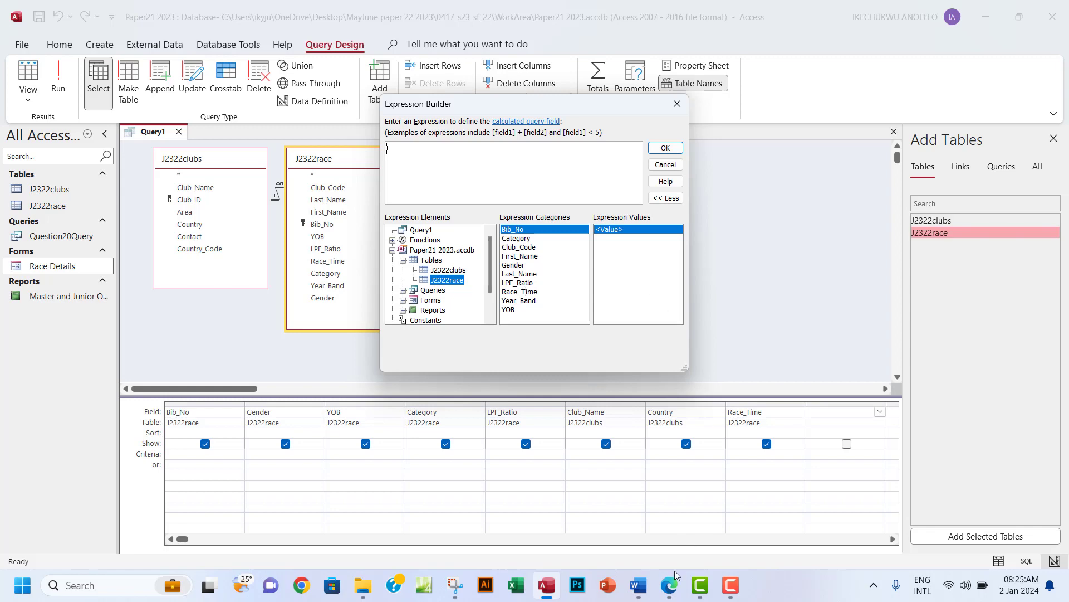
pyautogui.click(668, 594)
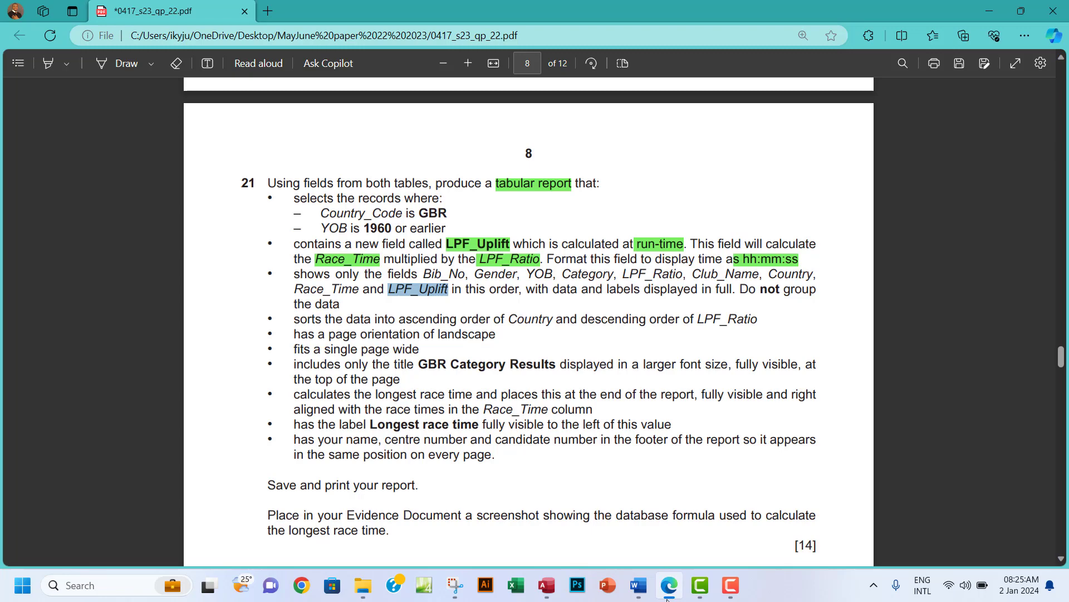
pyautogui.click(668, 594)
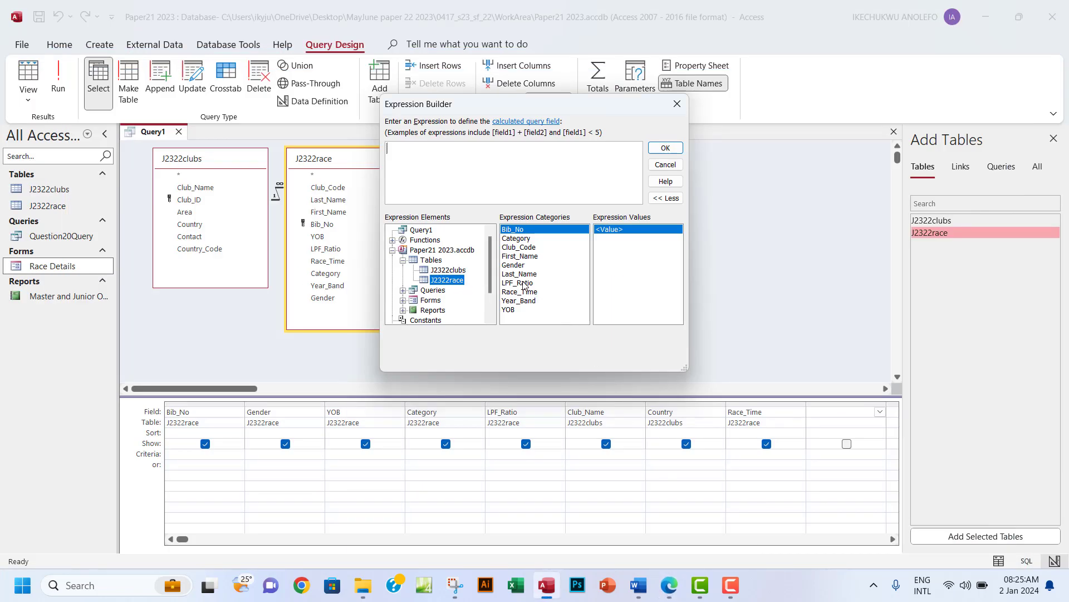
# Build [J2322race]![Race_Time]*[J2322race]![LPF_Ratio] and add it as a calculated field.
pyautogui.doubleClick(521, 293)
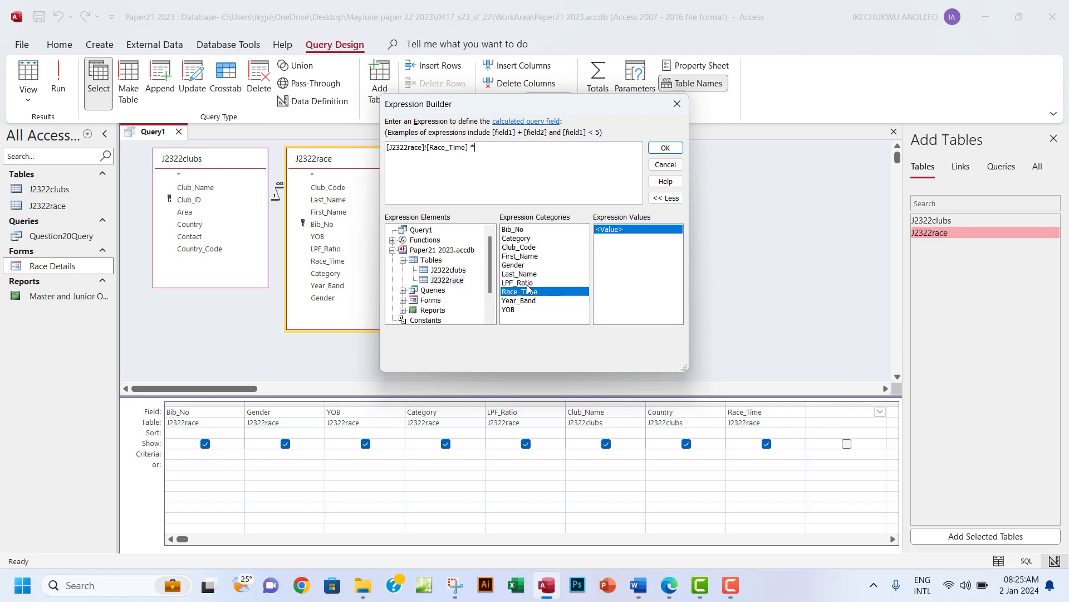
pyautogui.doubleClick(529, 284)
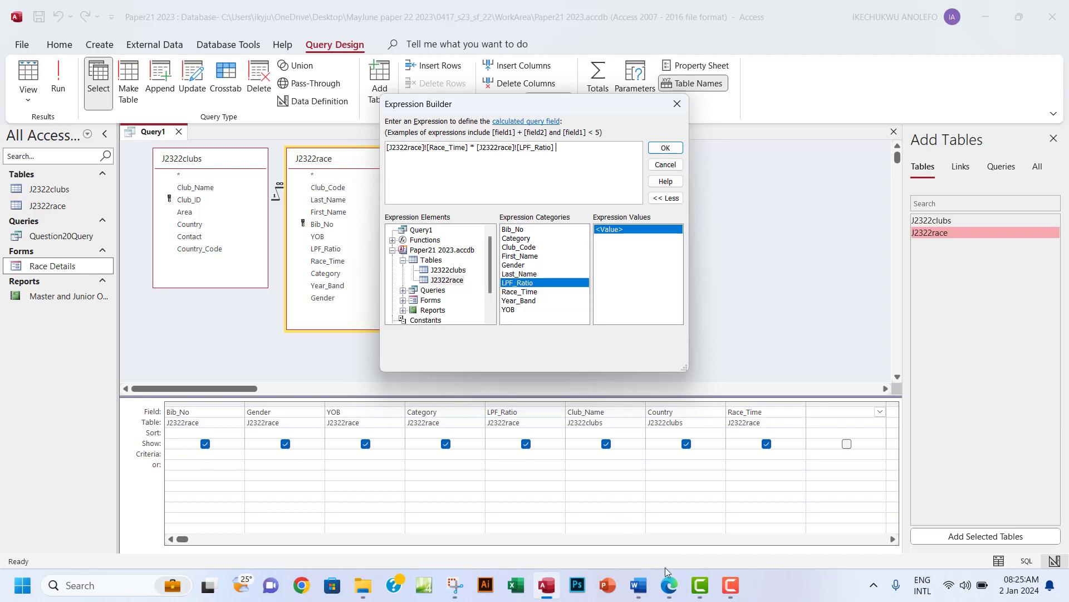
pyautogui.click(669, 593)
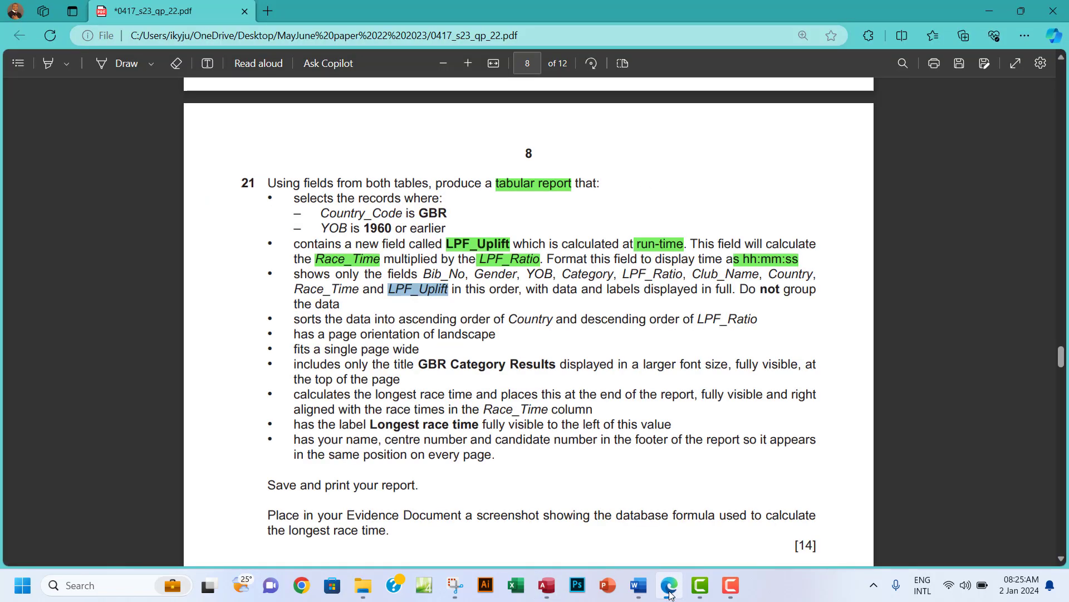
pyautogui.click(670, 592)
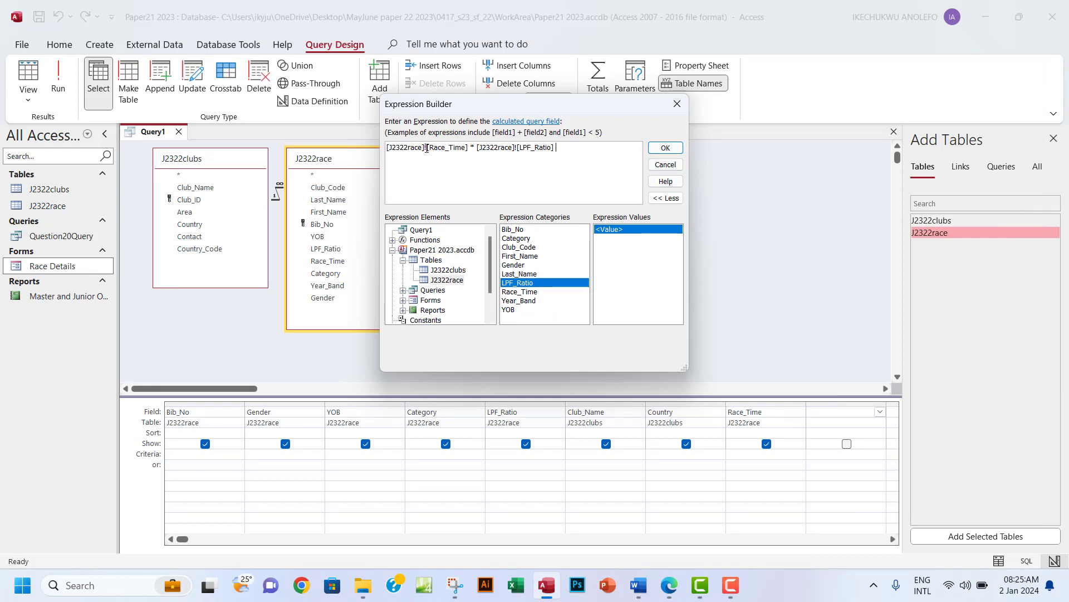
pyautogui.moveTo(425, 149); pyautogui.dragTo(395, 152)
pyautogui.moveTo(476, 148); pyautogui.dragTo(518, 146)
pyautogui.click(511, 160)
pyautogui.moveTo(517, 146); pyautogui.dragTo(477, 148)
pyautogui.click(560, 147)
pyautogui.moveTo(479, 147); pyautogui.dragTo(505, 148)
pyautogui.click(578, 172)
pyautogui.click(665, 148)
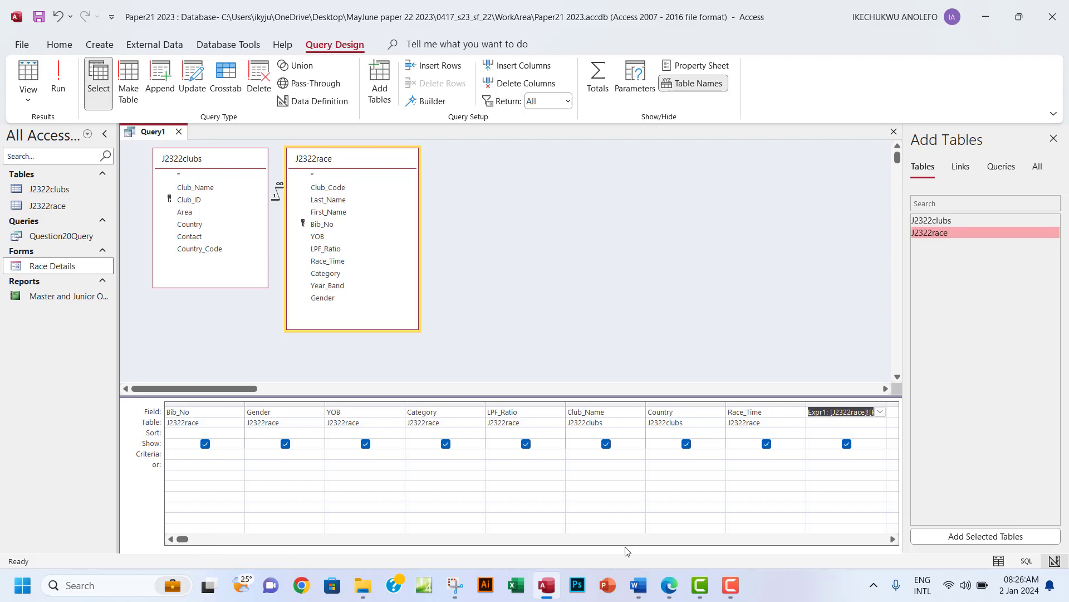
# Widen the calculated column and replace its name Expr1 with LPF_Uplift.
pyautogui.click(893, 539)
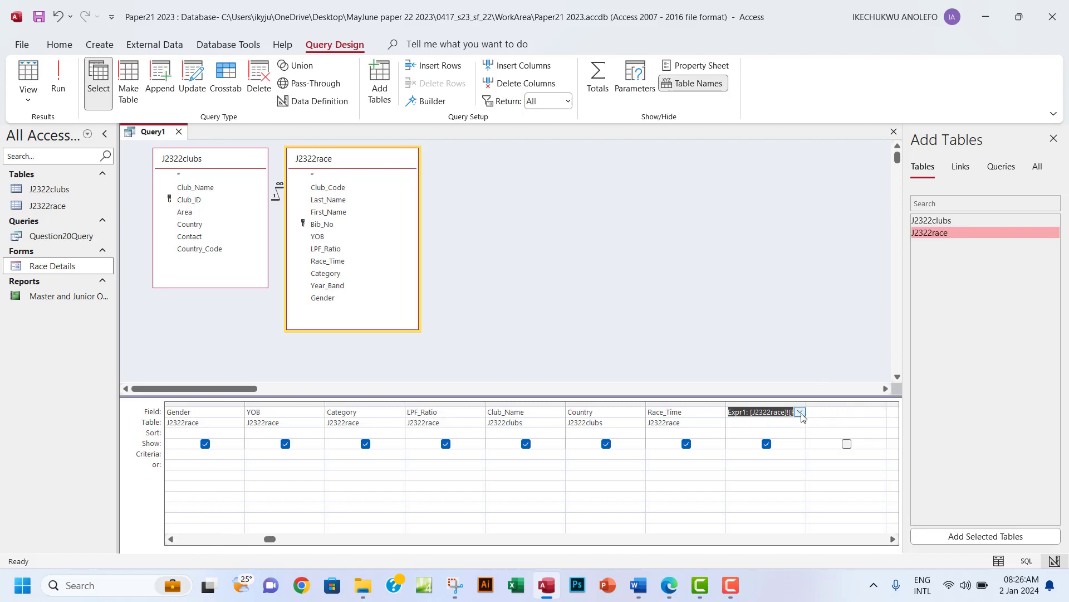
pyautogui.moveTo(806, 404); pyautogui.dragTo(874, 404)
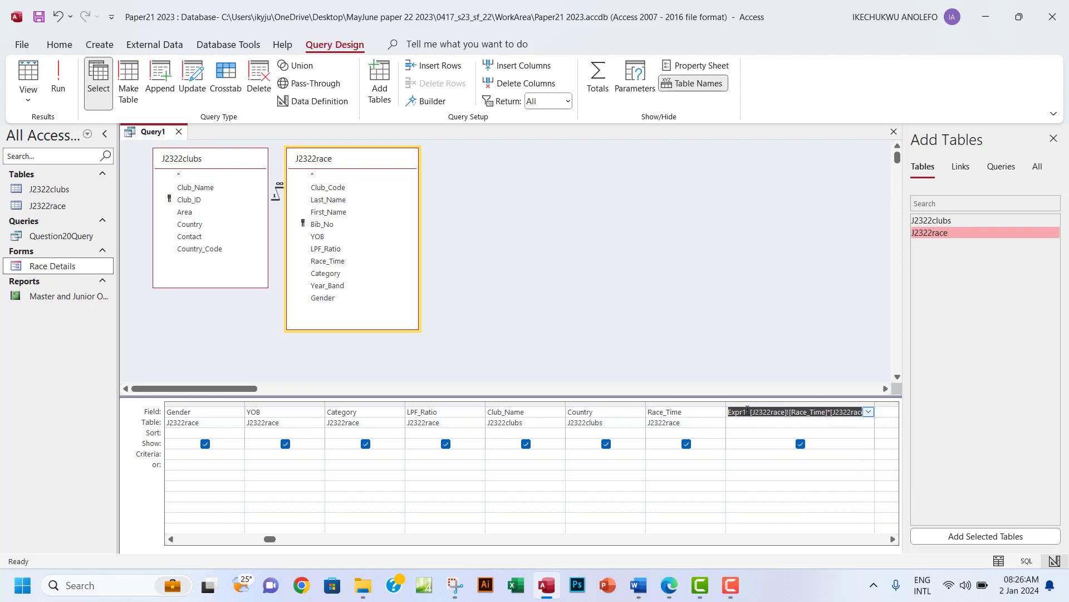
pyautogui.moveTo(747, 412); pyautogui.dragTo(727, 413)
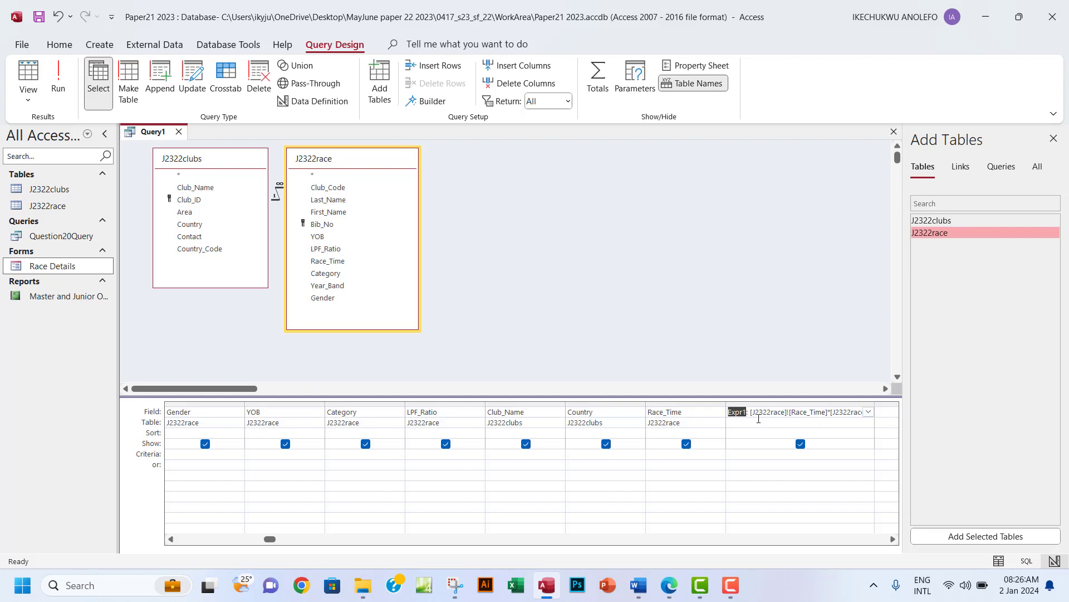
pyautogui.hotkey('ctrl', 'v')
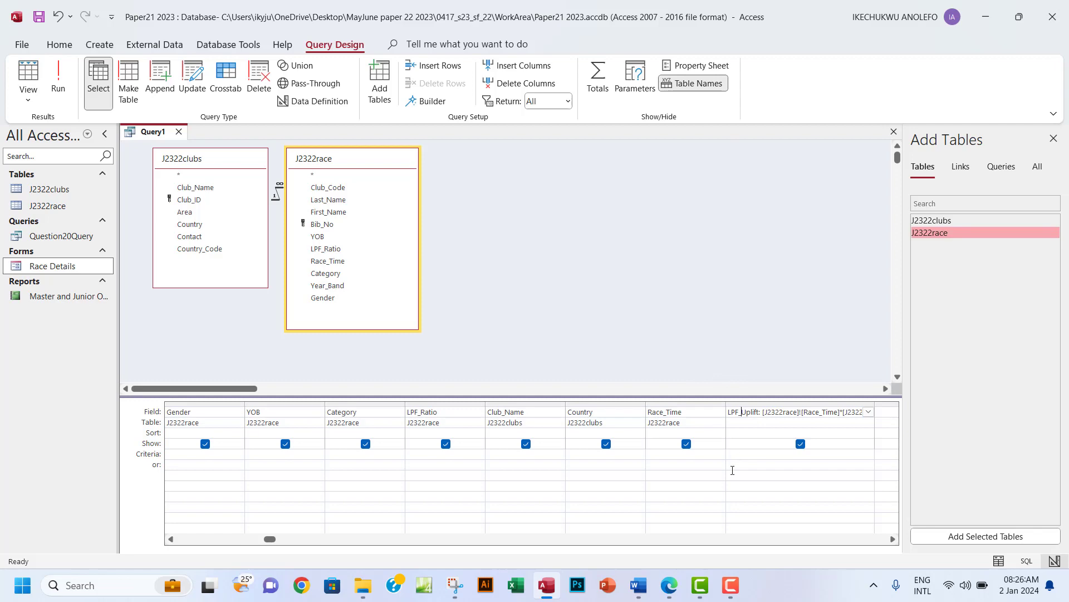
pyautogui.click(673, 584)
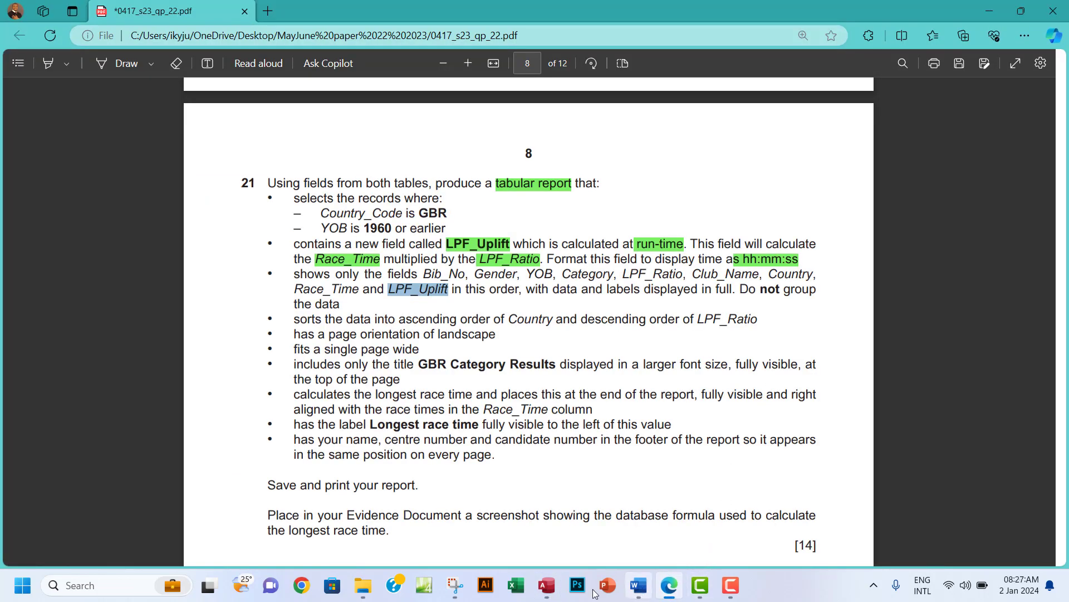
pyautogui.click(546, 585)
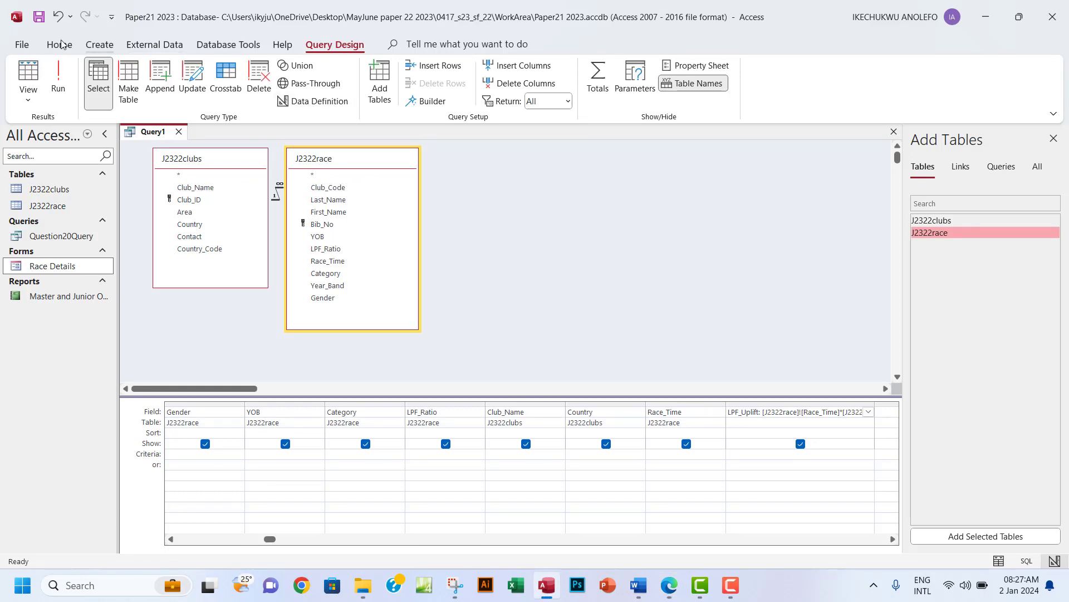
# Run the query and widen LPF_Uplift to show its decimal values across 302 records.
pyautogui.click(59, 78)
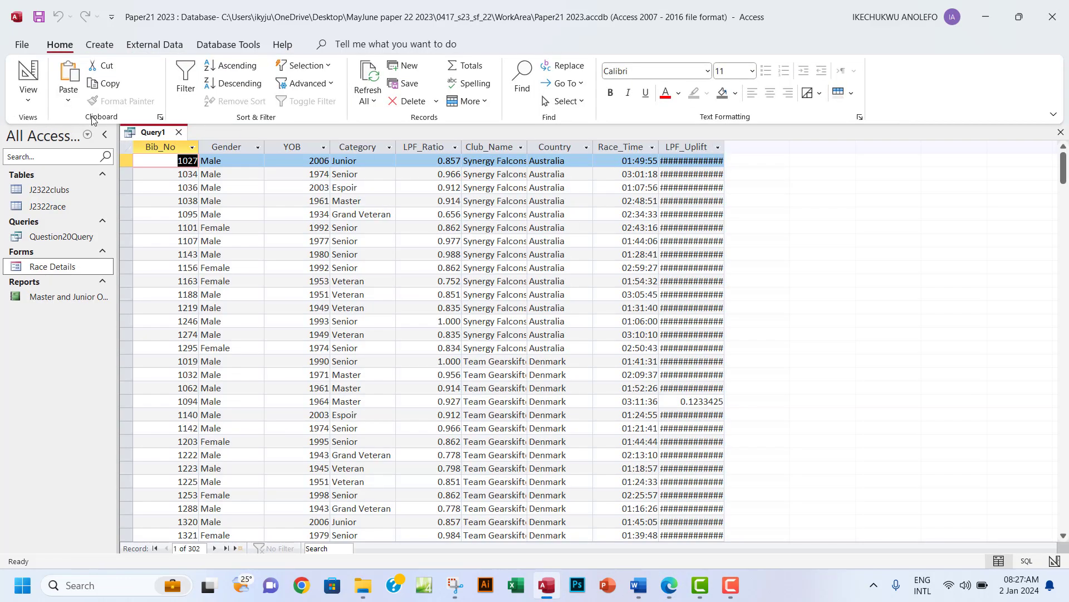
pyautogui.moveTo(725, 147); pyautogui.dragTo(781, 147)
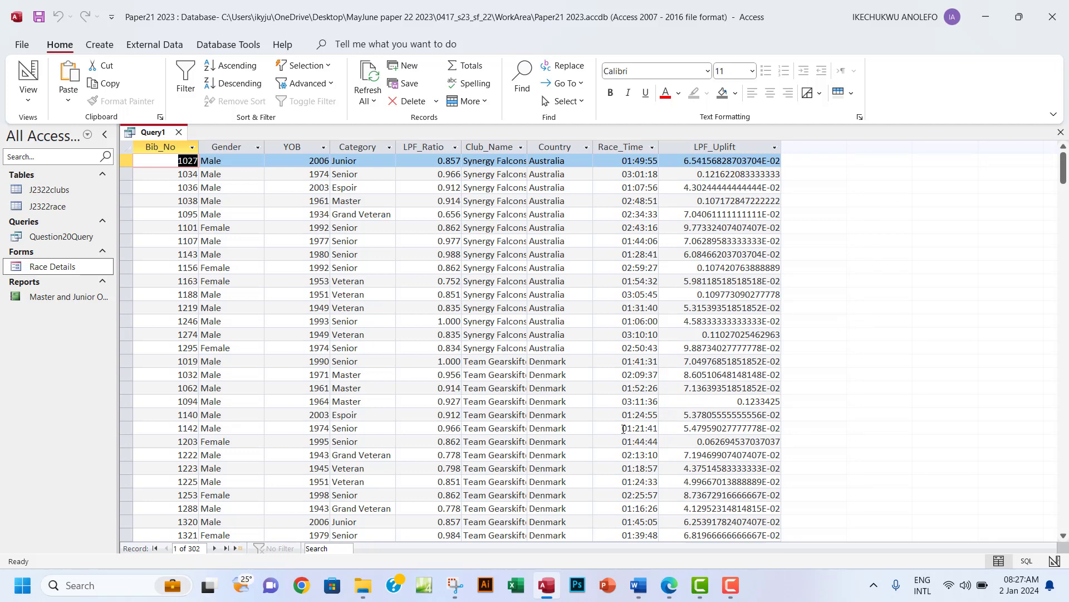
pyautogui.click(683, 585)
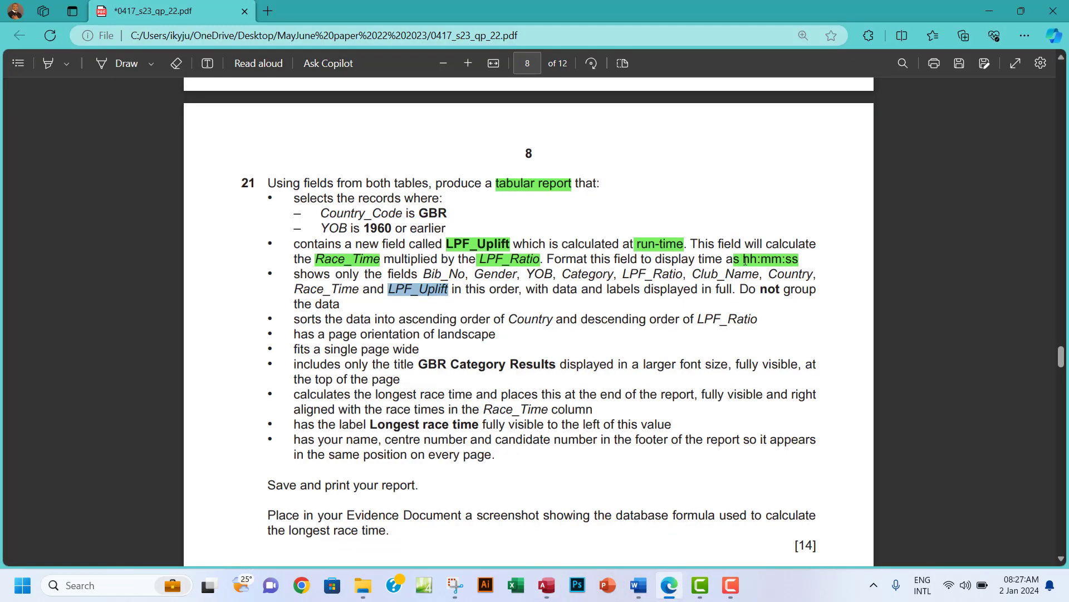
pyautogui.moveTo(743, 260); pyautogui.dragTo(801, 258)
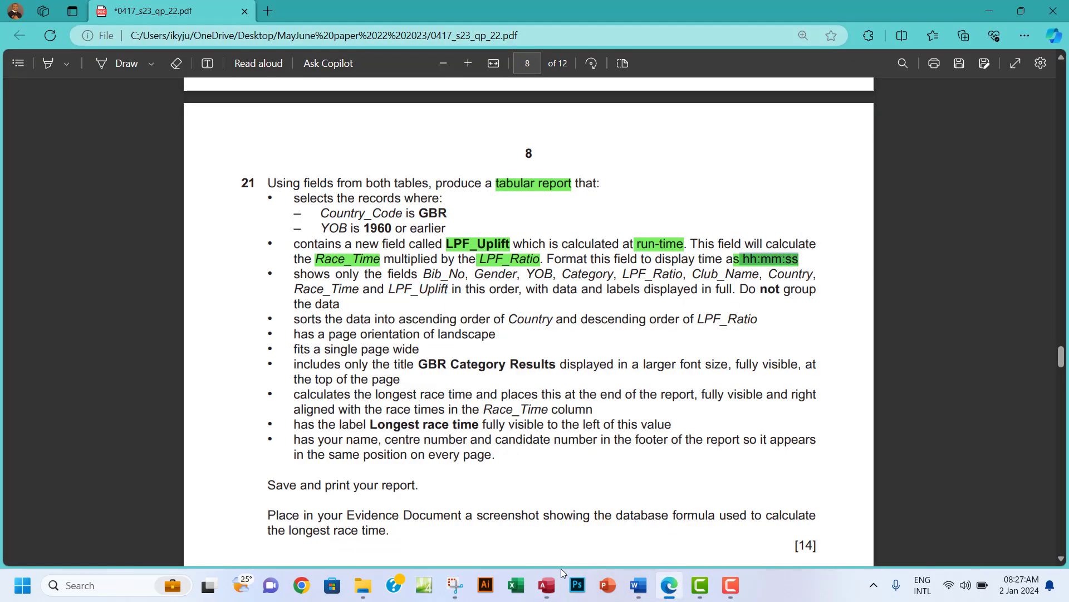
pyautogui.click(547, 585)
pyautogui.click(27, 98)
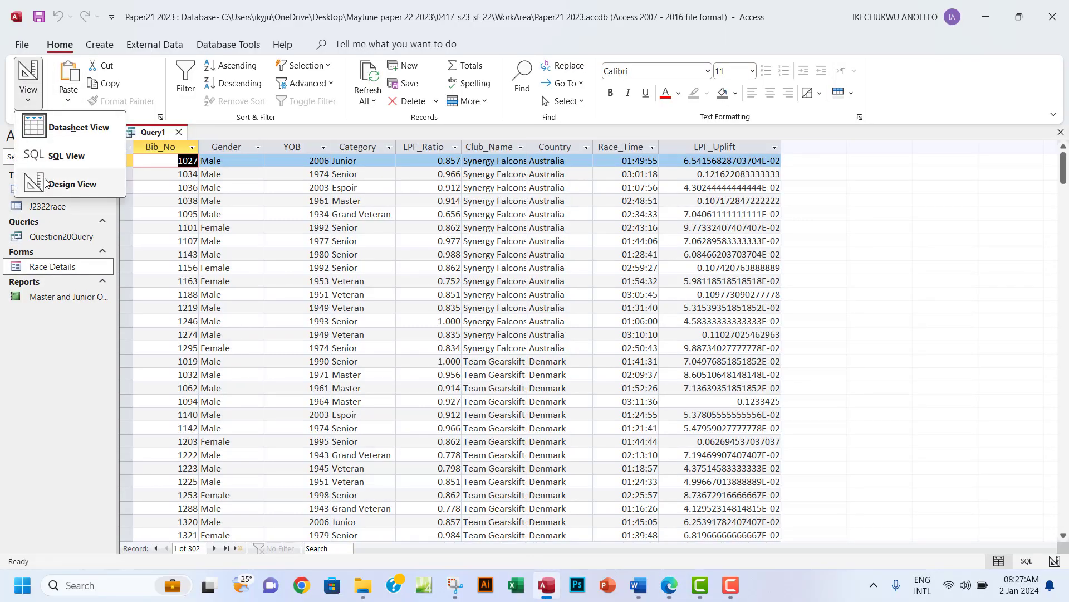
# In Design View, set the LPF_Uplift Format property to hh:nn:ss and save the query.
pyautogui.click(63, 184)
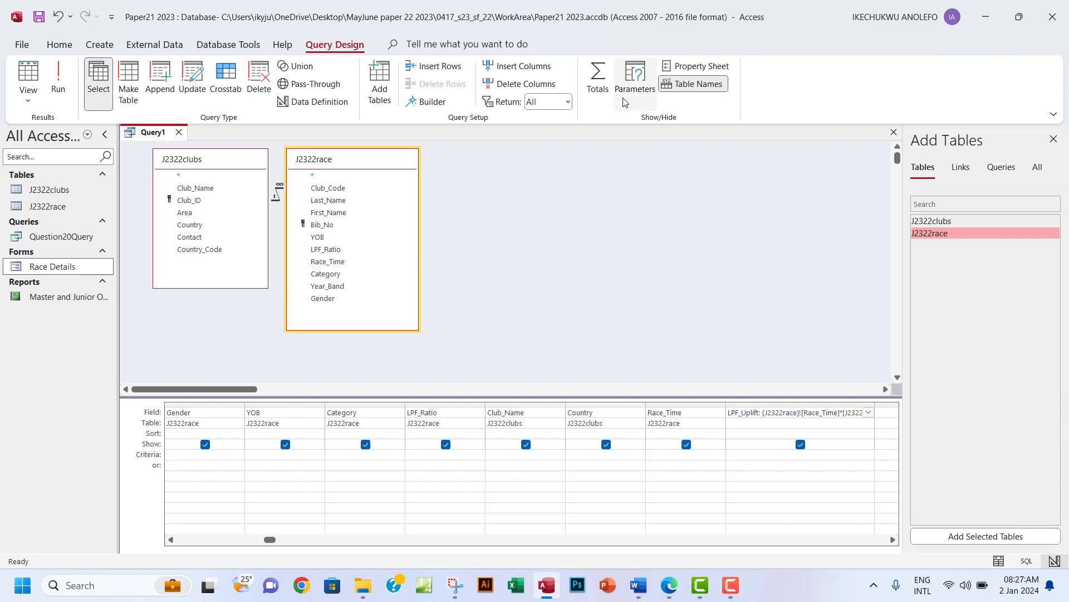
pyautogui.click(702, 67)
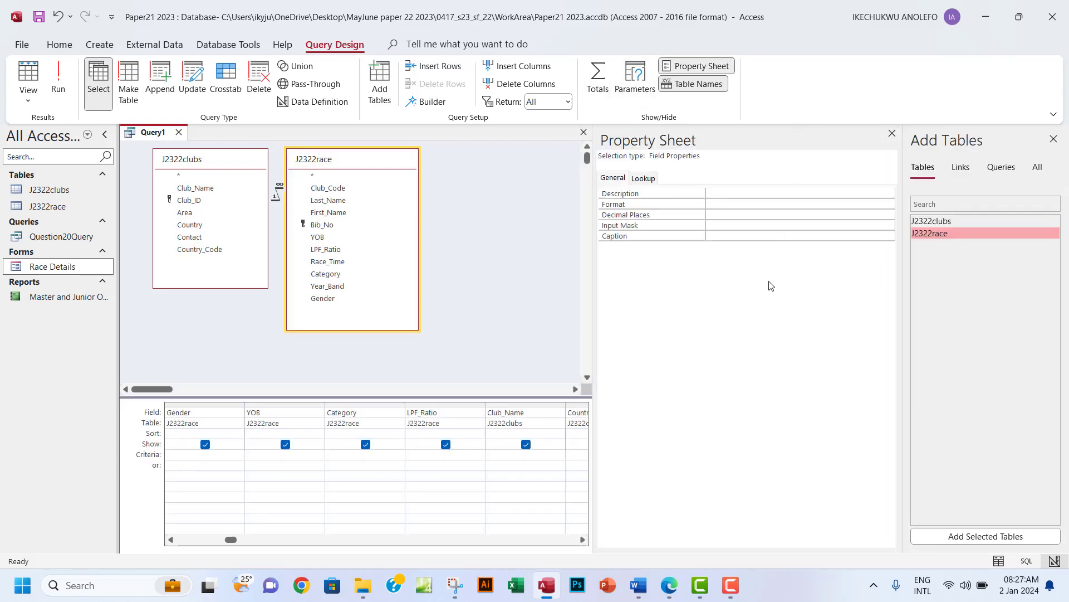
pyautogui.click(707, 204)
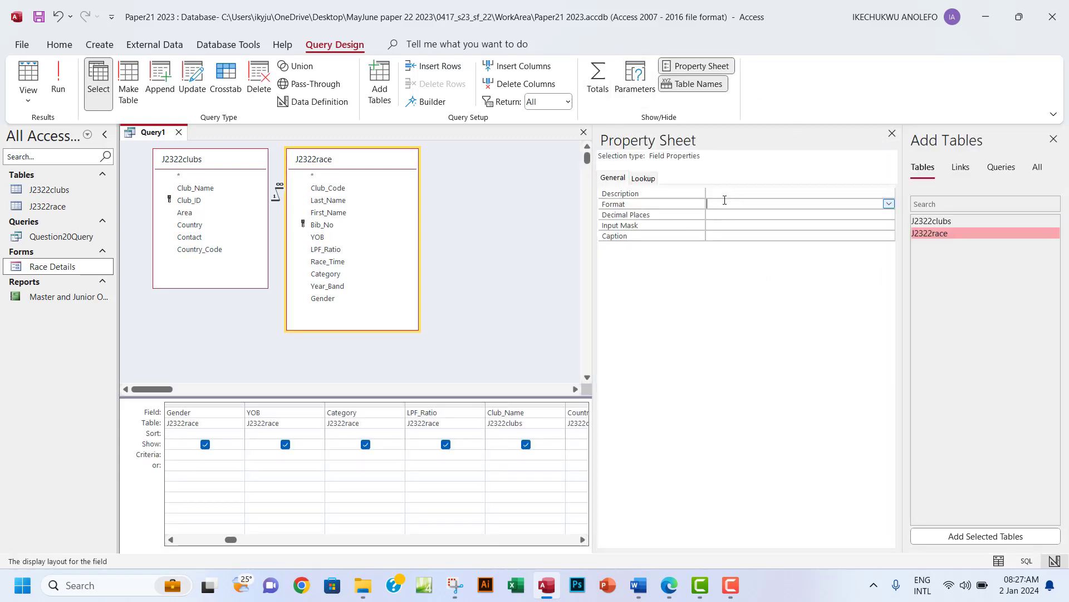
pyautogui.click(889, 205)
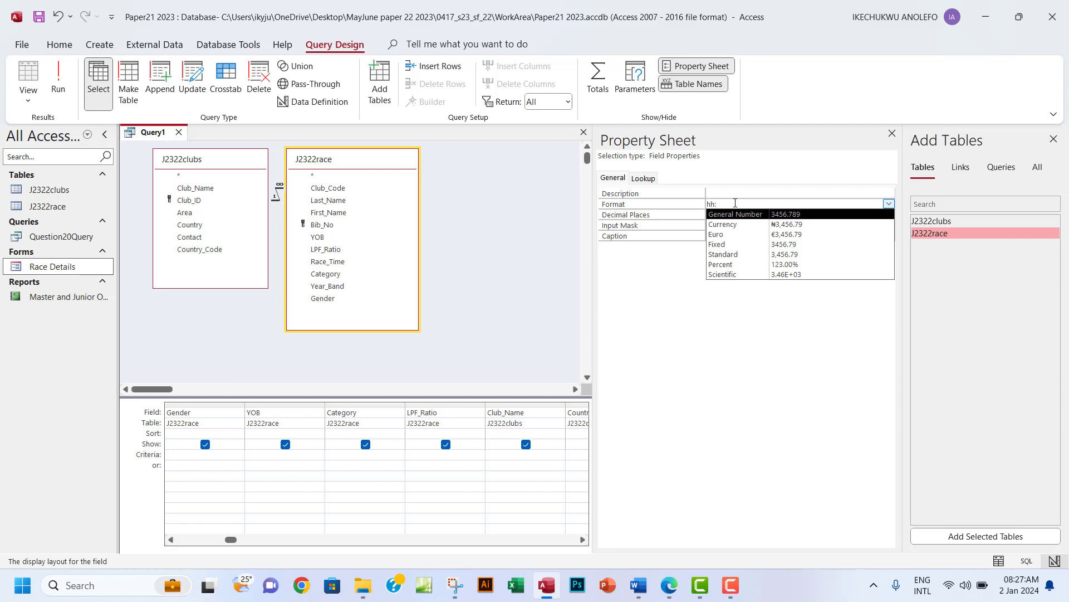
pyautogui.write('mm:ss')
pyautogui.click(38, 17)
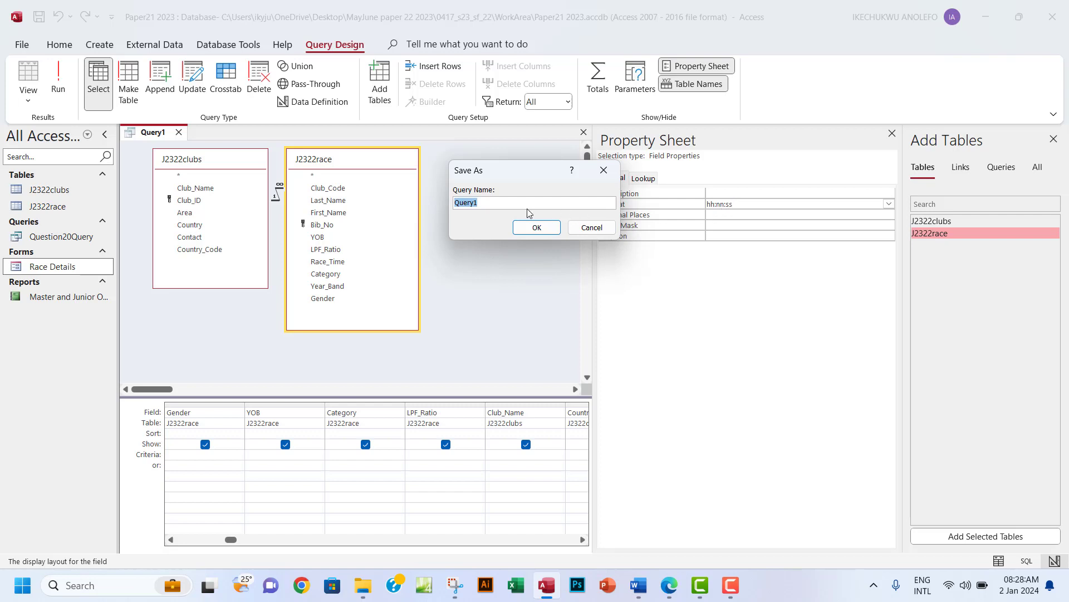
# Save the query as Question21Query and run it to confirm LPF_Uplift shows times.
pyautogui.write('s')
pyautogui.write('Que')
pyautogui.write('stion')
pyautogui.write('21')
pyautogui.write('Q')
pyautogui.write('uery')
pyautogui.click(540, 228)
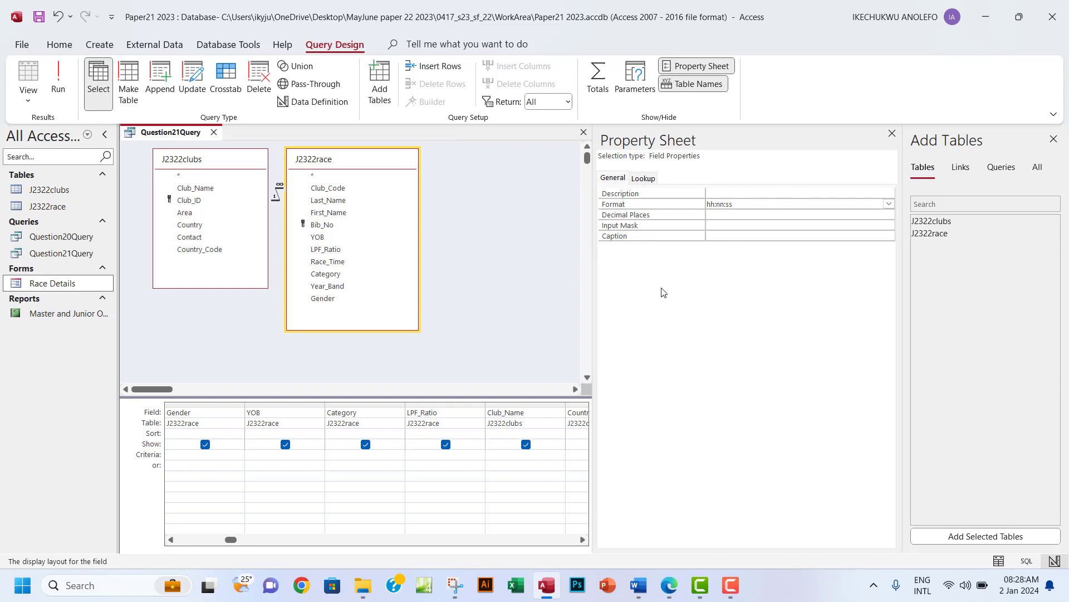
pyautogui.click(58, 89)
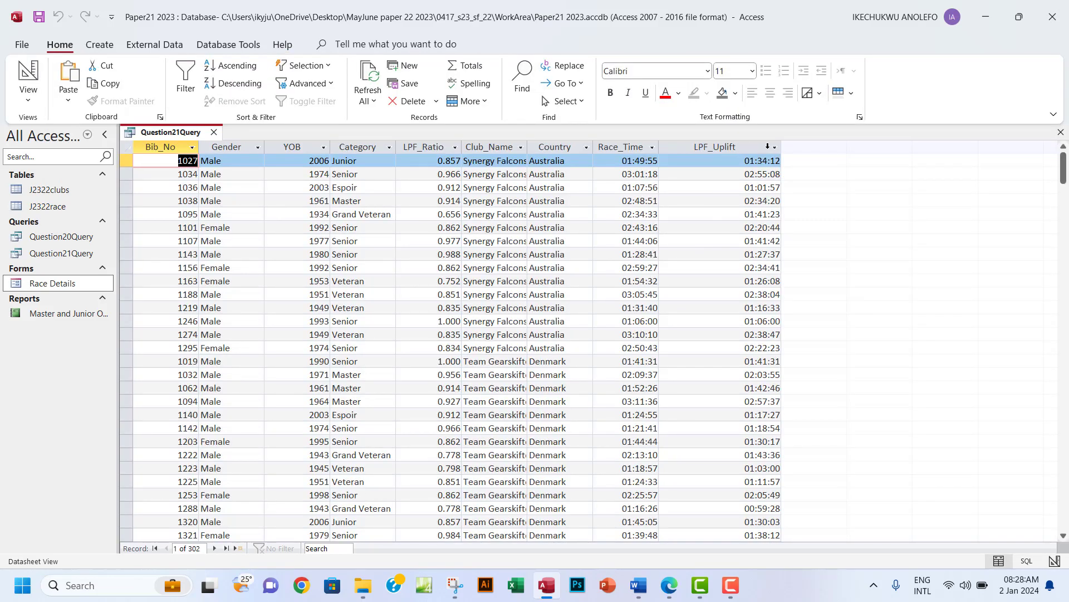
pyautogui.moveTo(781, 146); pyautogui.dragTo(727, 147)
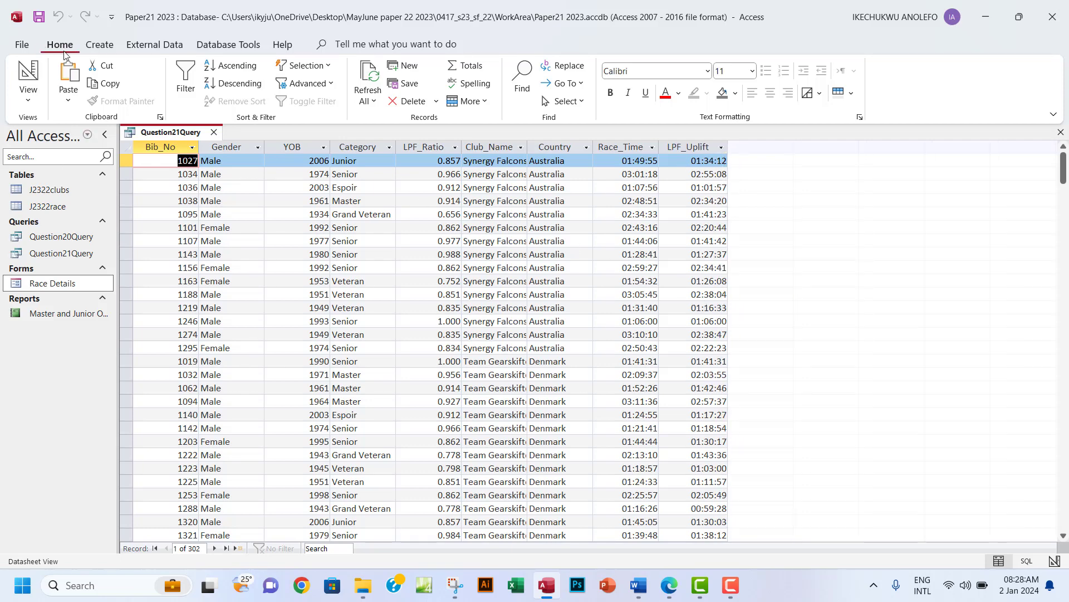
# Return to Design View, close the Property Sheet, and select the finished bullets in question 21.
pyautogui.click(28, 94)
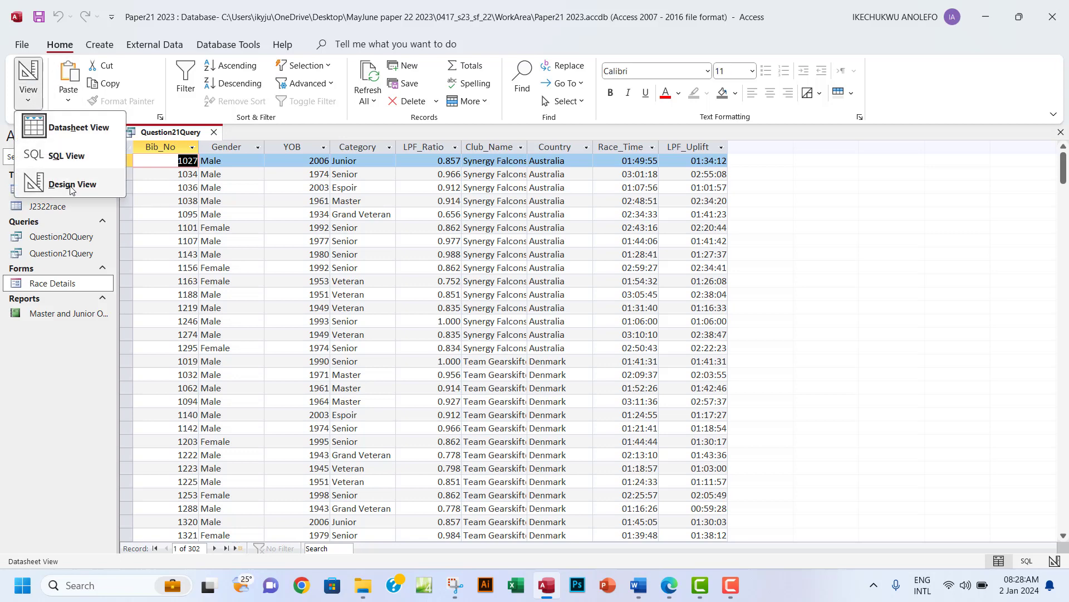
pyautogui.click(72, 183)
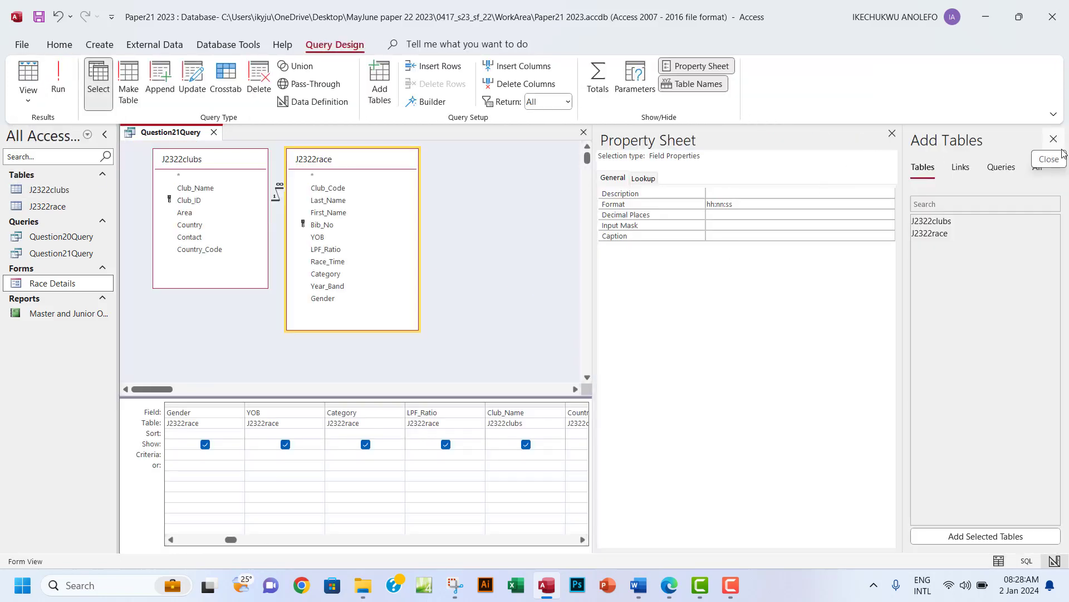
pyautogui.click(892, 134)
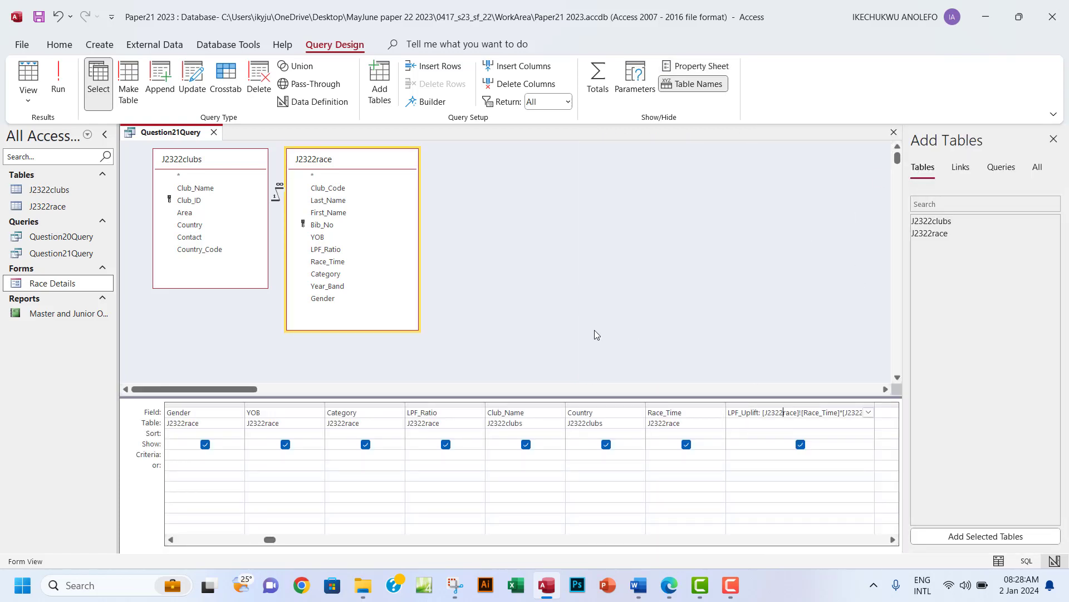
pyautogui.click(669, 585)
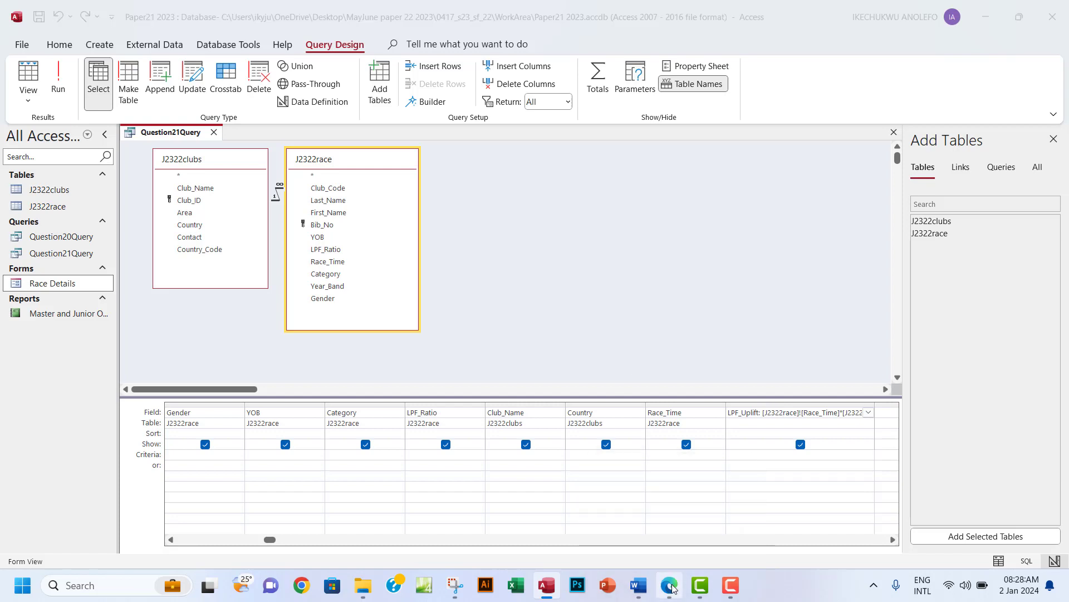
pyautogui.moveTo(295, 246); pyautogui.dragTo(314, 304)
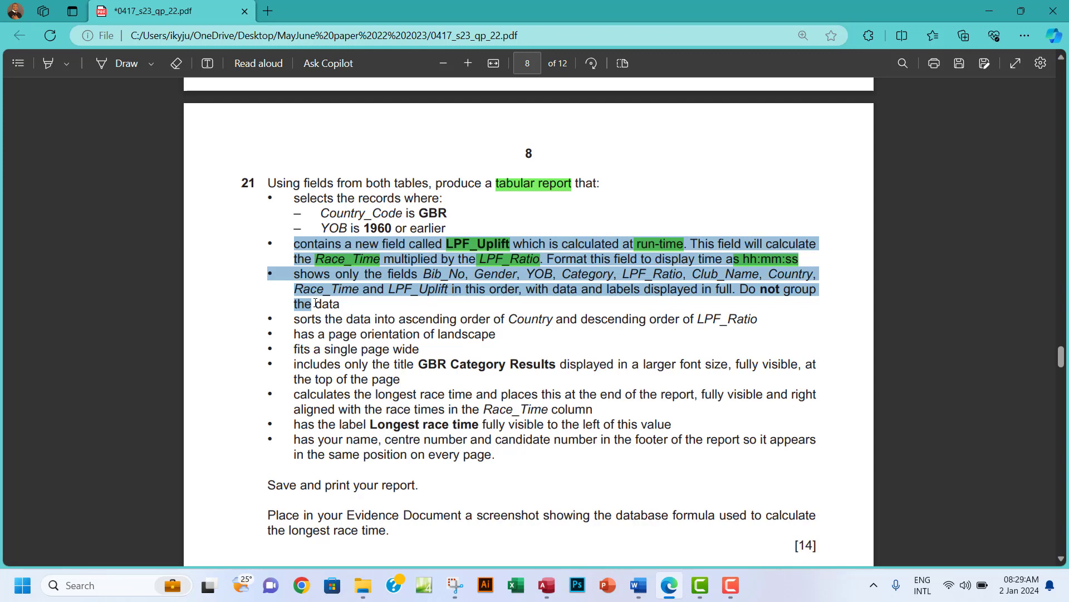
pyautogui.moveTo(315, 303); pyautogui.dragTo(340, 304)
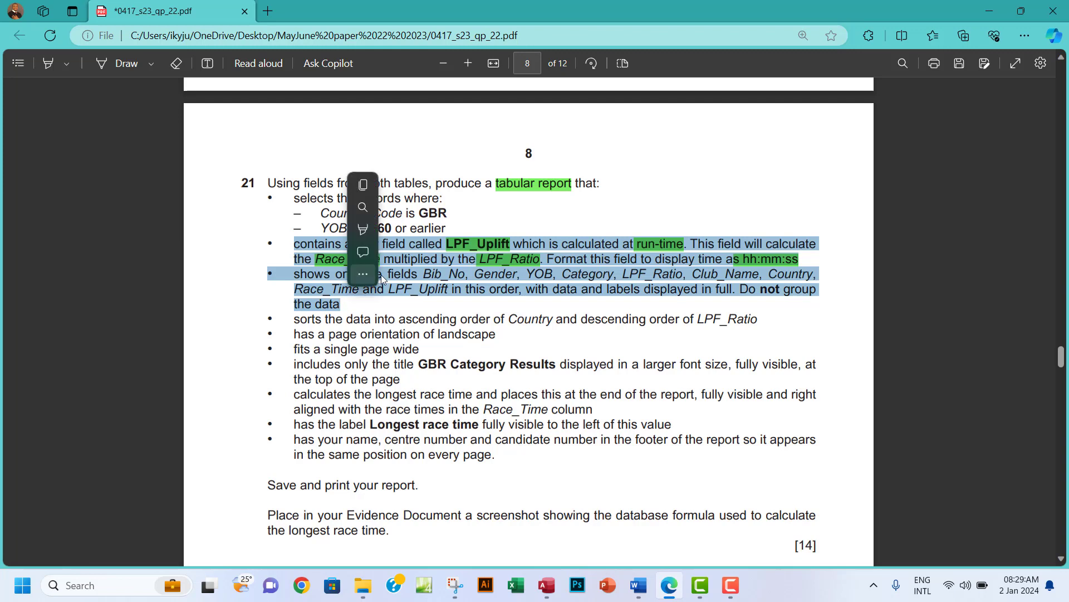
# Highlight the LPF_Uplift and field-list bullets in green, then select GBR in the criteria.
pyautogui.moveTo(381, 275)
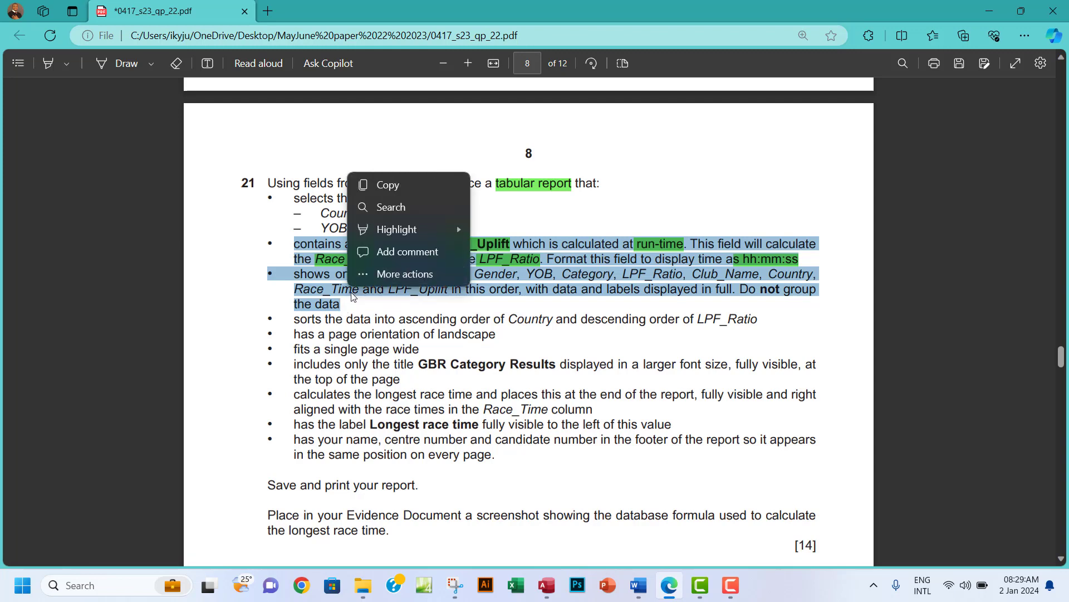
pyautogui.moveTo(445, 239)
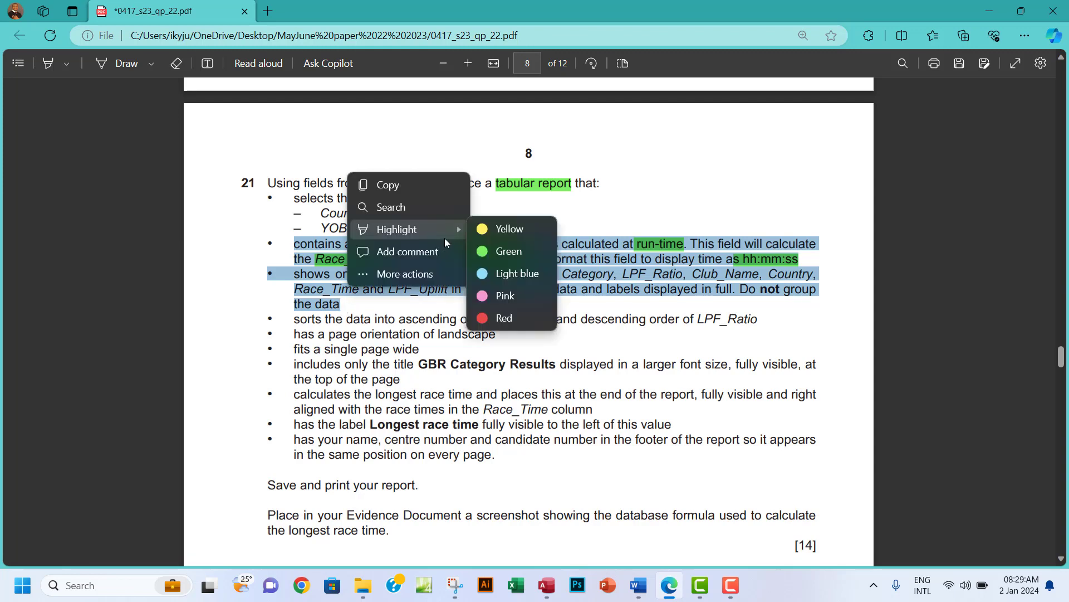
pyautogui.click(506, 252)
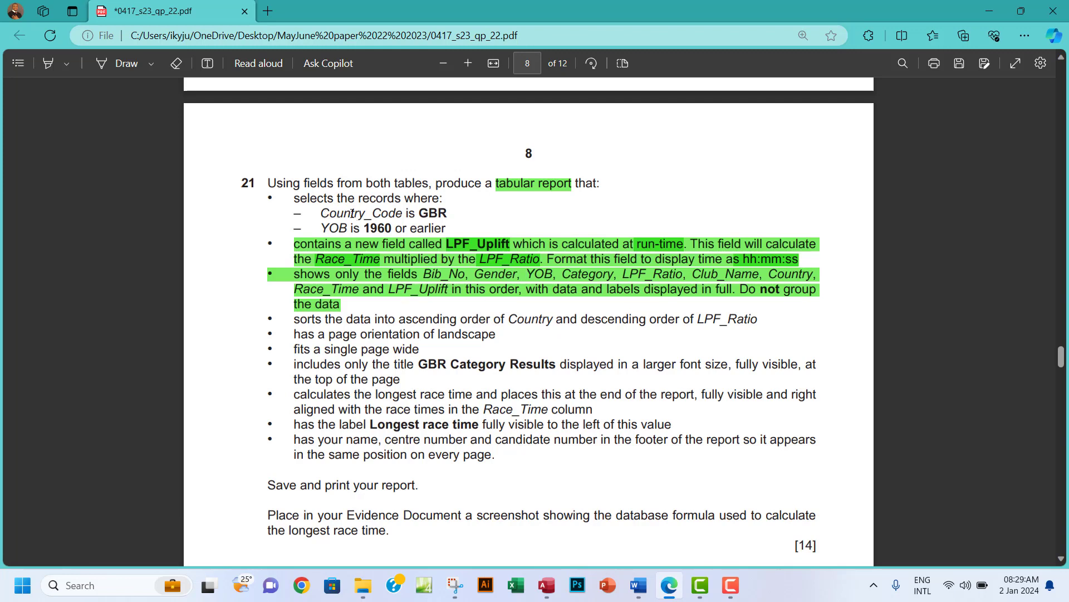
pyautogui.moveTo(323, 213); pyautogui.dragTo(418, 228)
pyautogui.click(474, 223)
pyautogui.doubleClick(434, 213)
pyautogui.hotkey('alt', 'Tab')
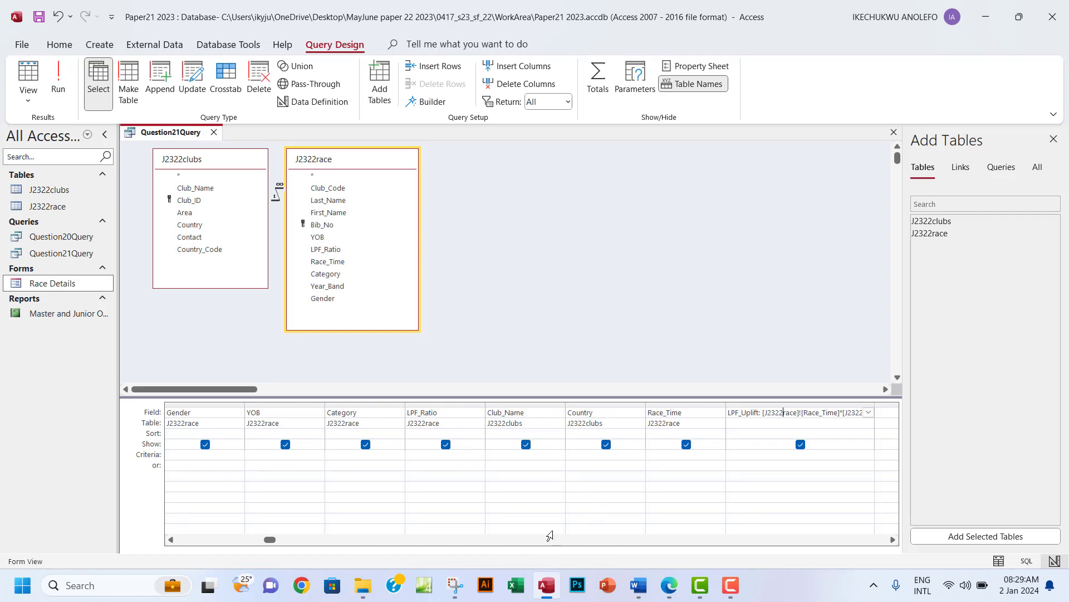
pyautogui.click(893, 540)
pyautogui.click(893, 540)
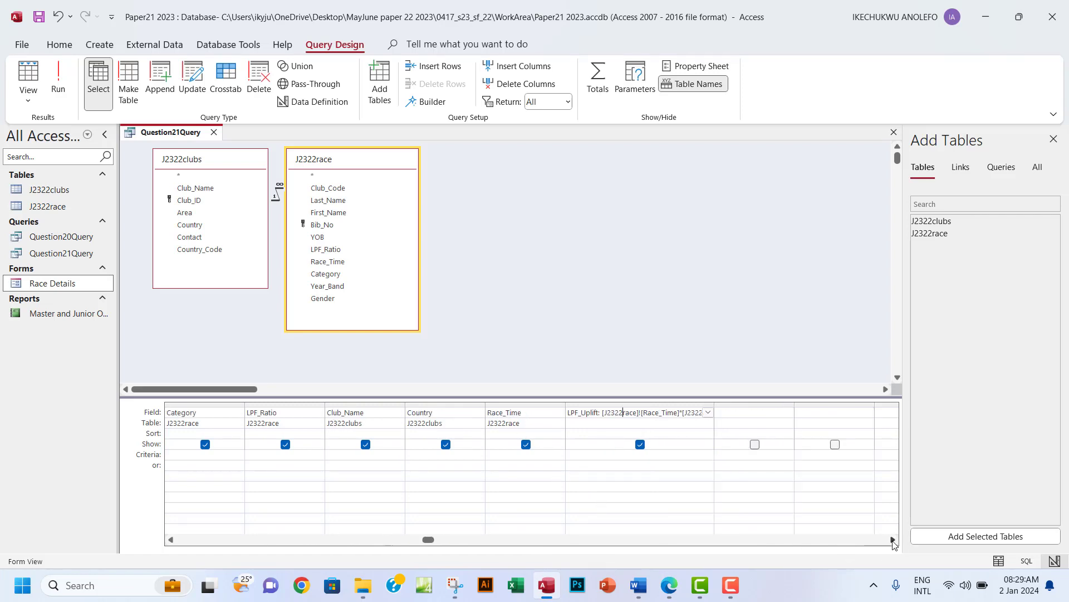
pyautogui.click(893, 539)
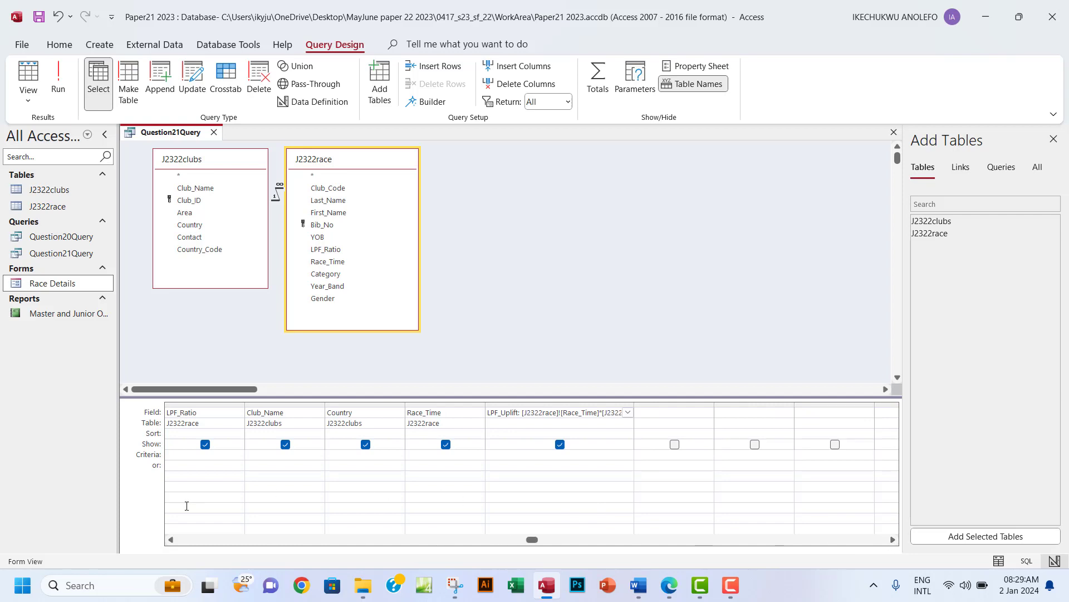
pyautogui.click(171, 539)
pyautogui.click(171, 539)
pyautogui.click(171, 539)
pyautogui.click(171, 539)
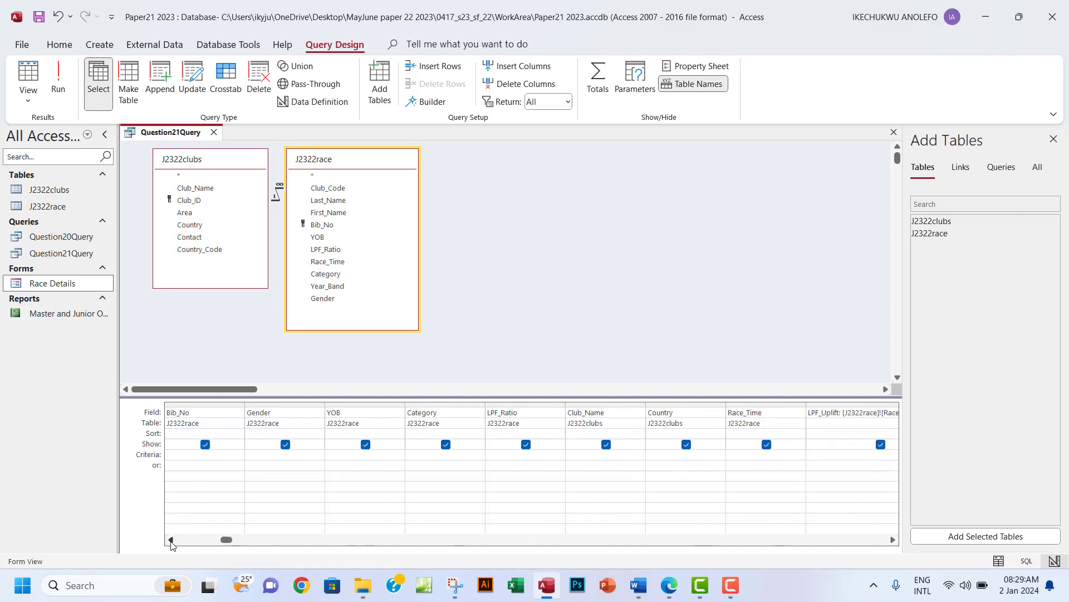
pyautogui.click(171, 539)
pyautogui.click(893, 539)
pyautogui.click(893, 539)
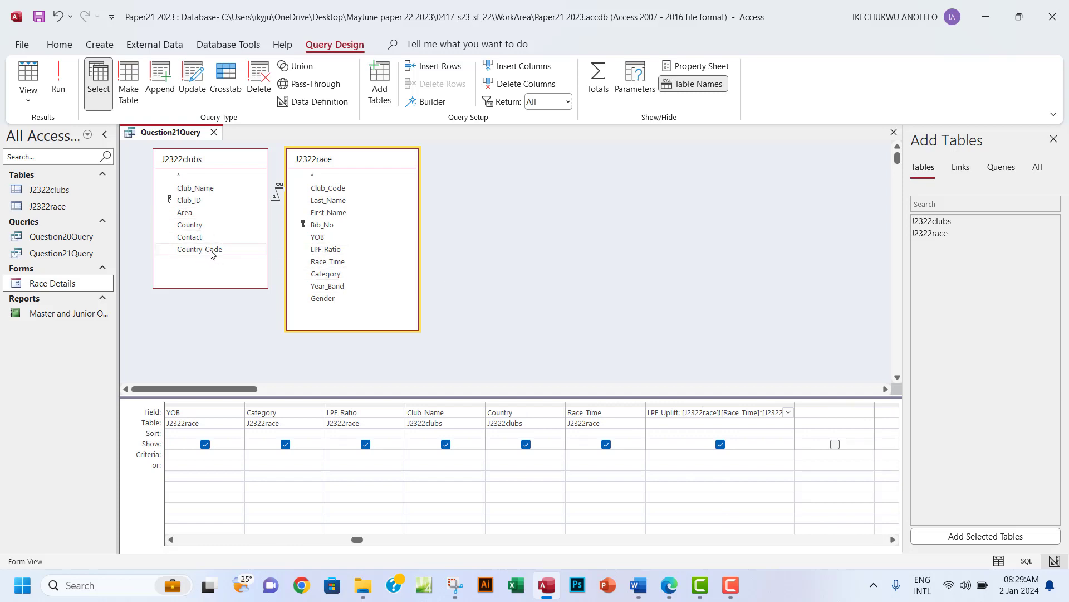
# Add Country_Code to the query with the criterion GBR and run it.
pyautogui.doubleClick(211, 252)
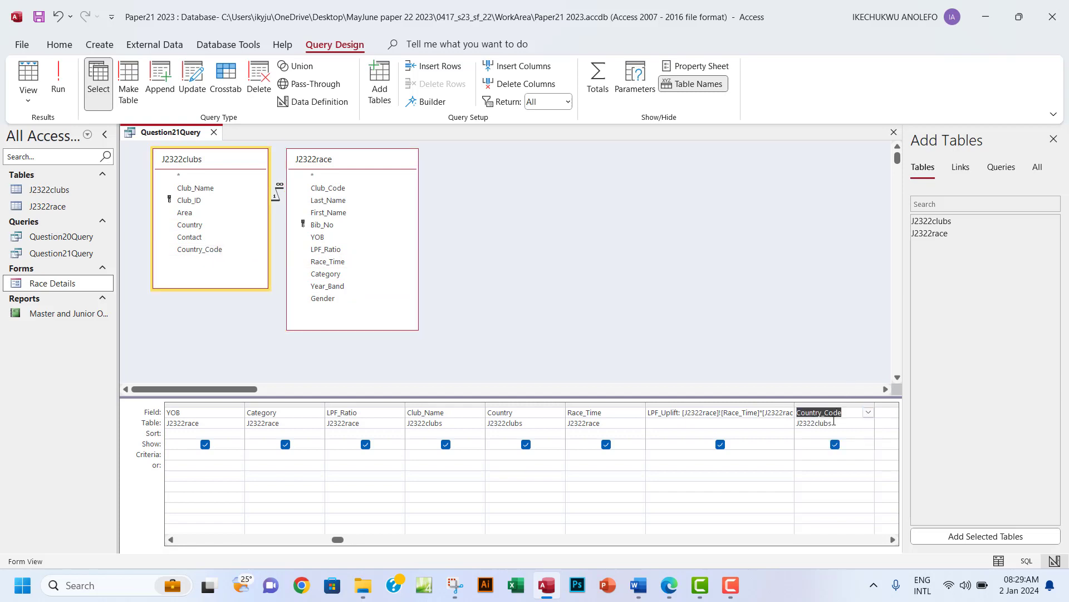
pyautogui.click(818, 455)
pyautogui.write('GBR')
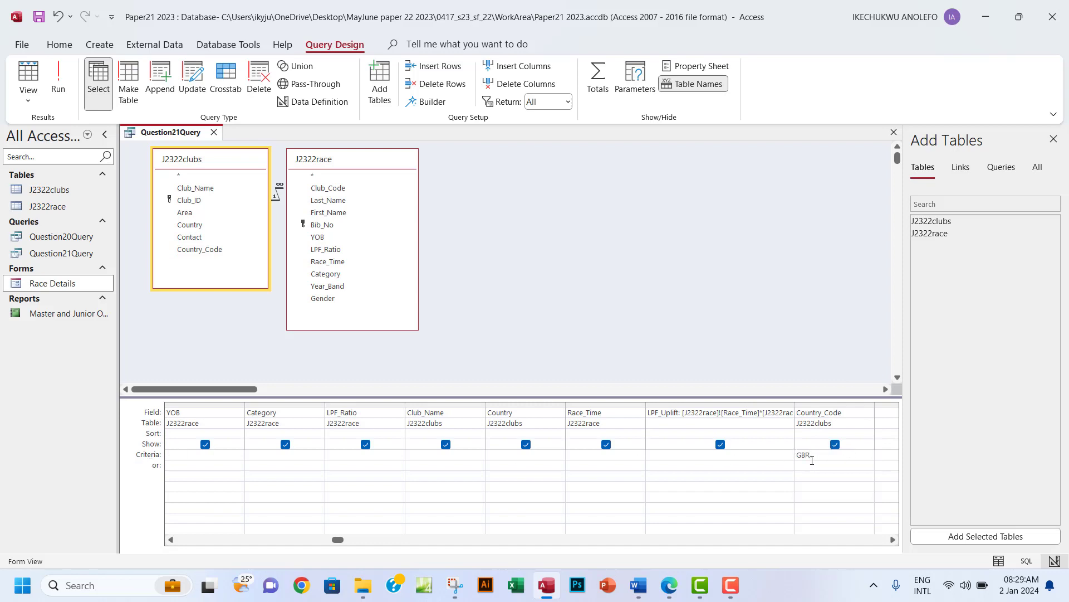
pyautogui.click(57, 81)
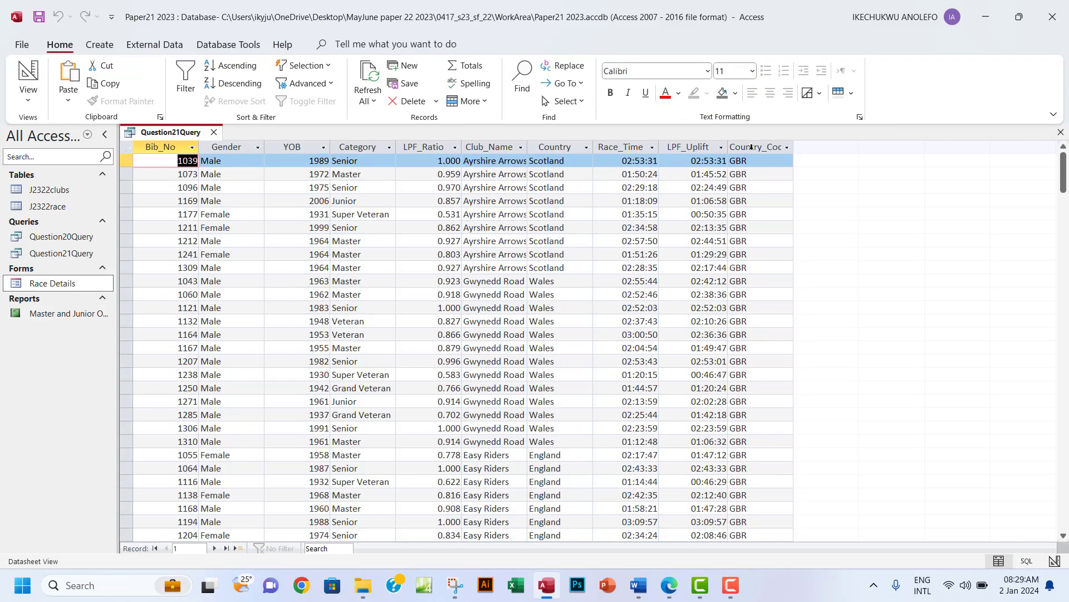
# Rerun the query to confirm 114 GBR records, then return to Design View.
pyautogui.click(755, 147)
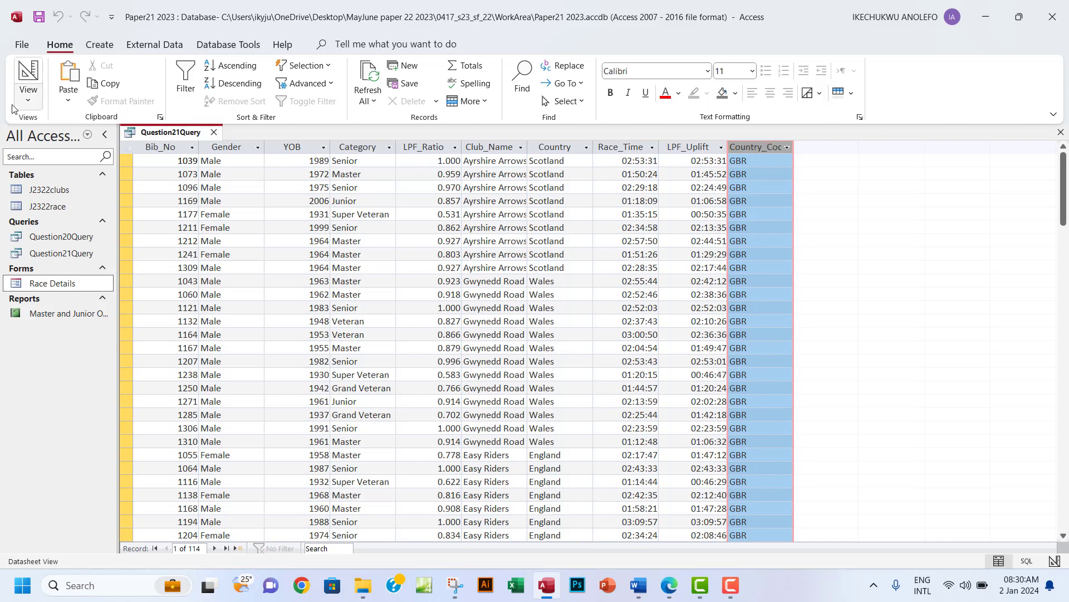
pyautogui.click(28, 98)
pyautogui.click(61, 183)
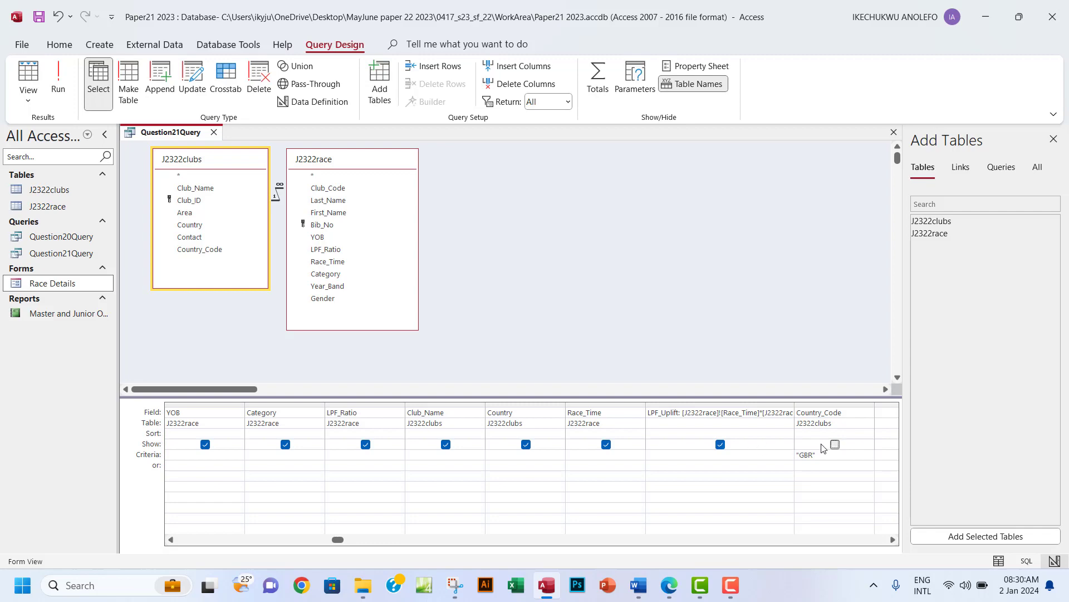
pyautogui.click(58, 78)
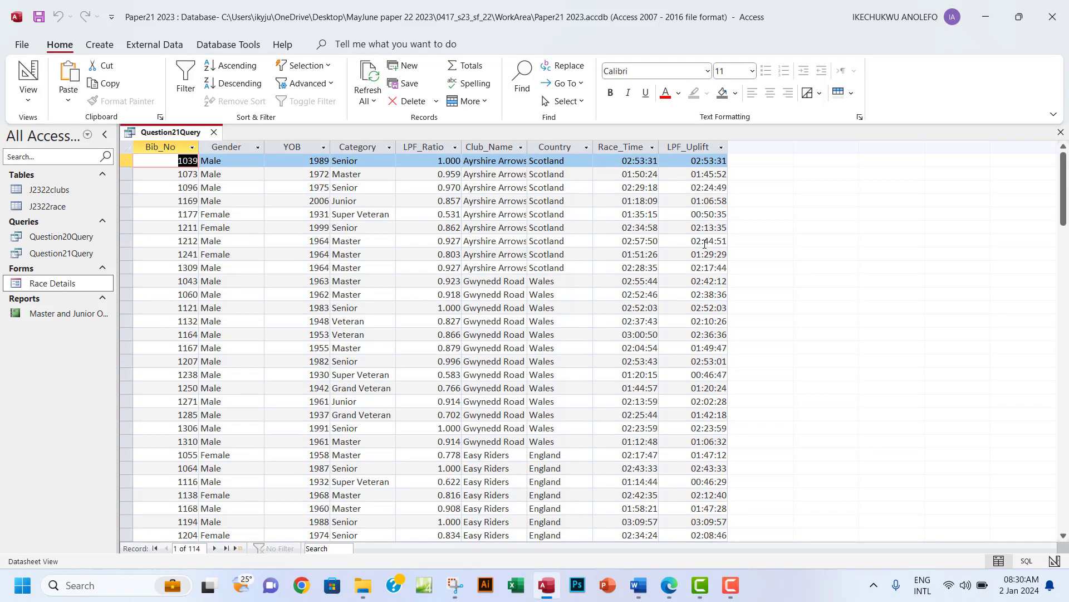
pyautogui.click(28, 98)
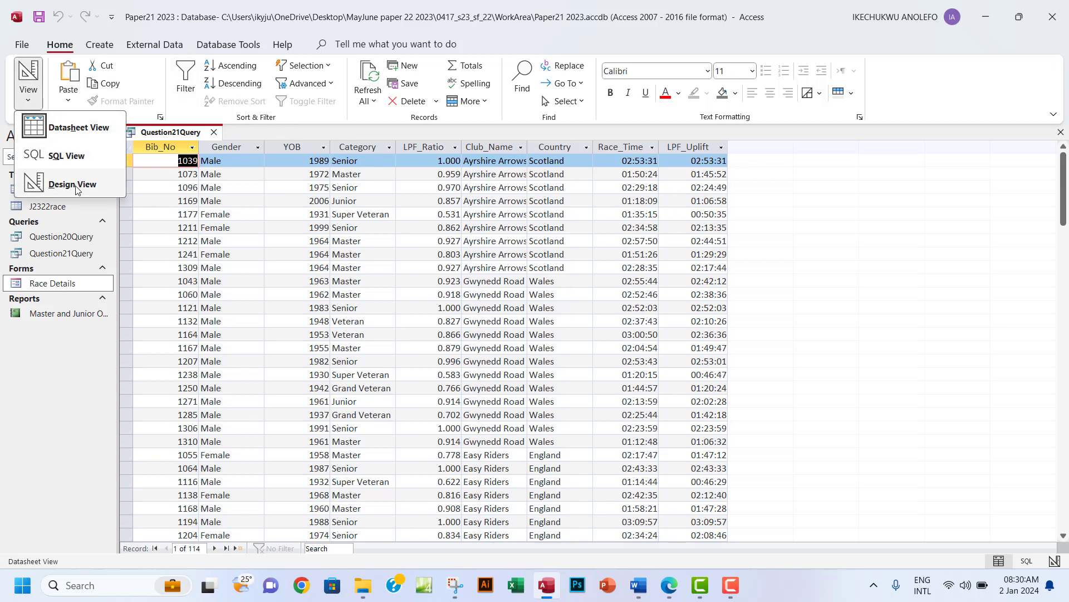
pyautogui.click(74, 185)
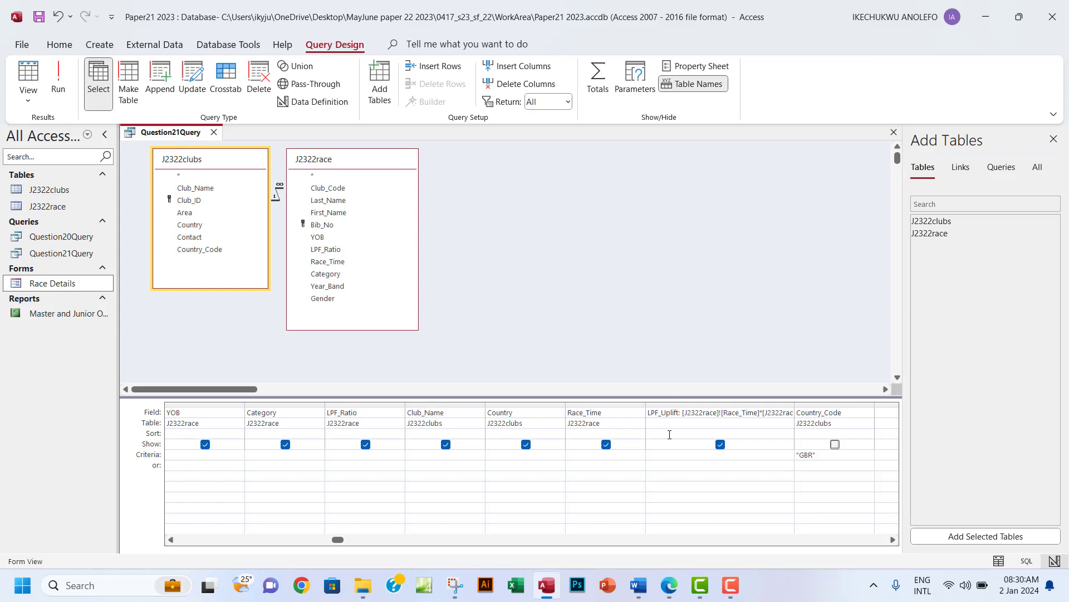
# Check question 21's YOB 1960 condition in the exam PDF, then return to Access.
pyautogui.click(672, 593)
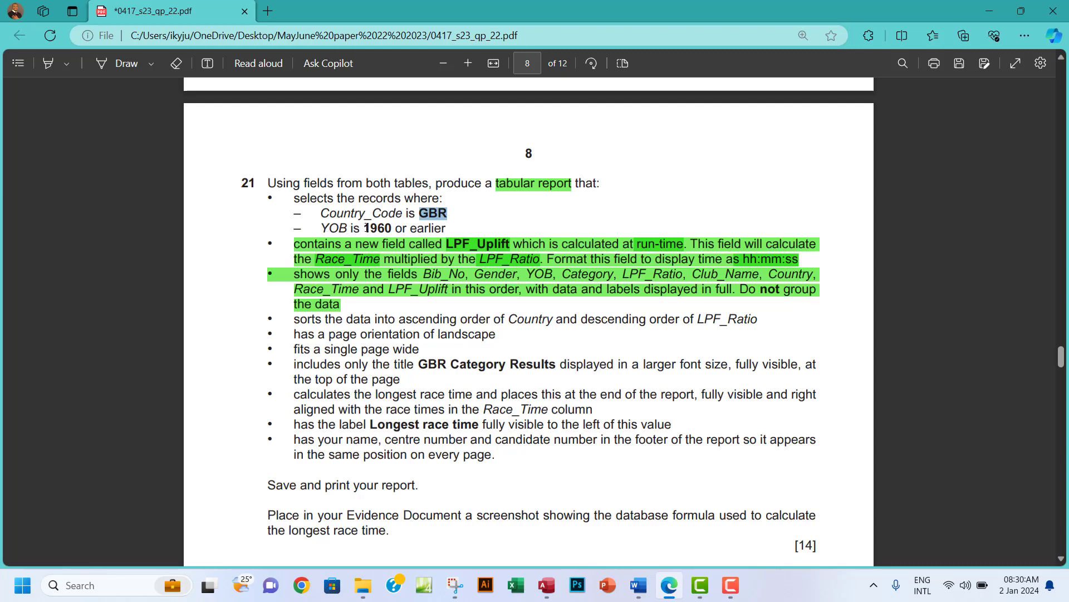
pyautogui.moveTo(364, 228); pyautogui.dragTo(393, 228)
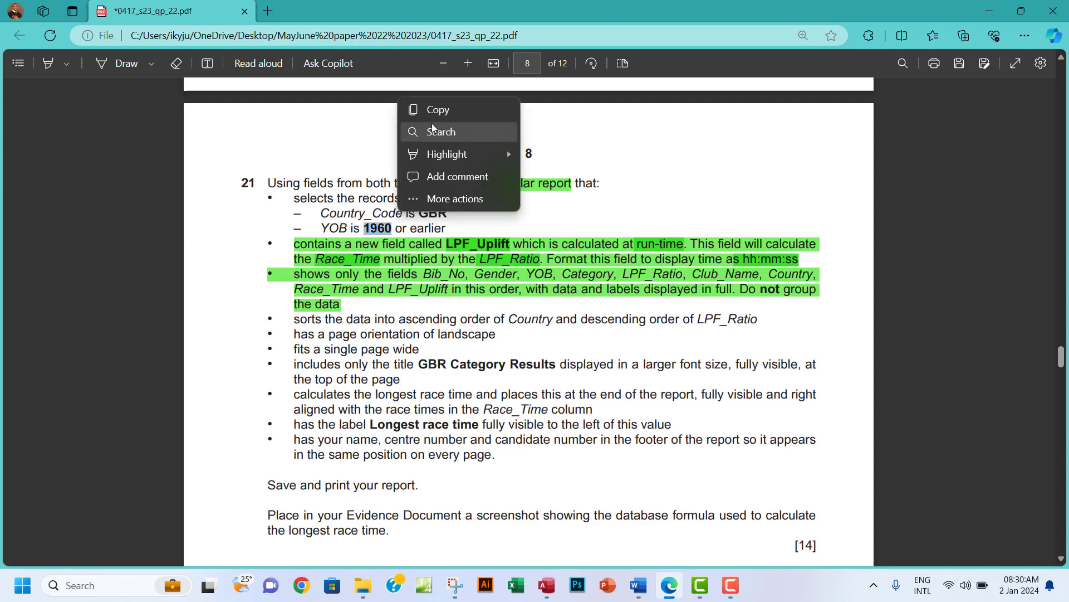
pyautogui.click(420, 112)
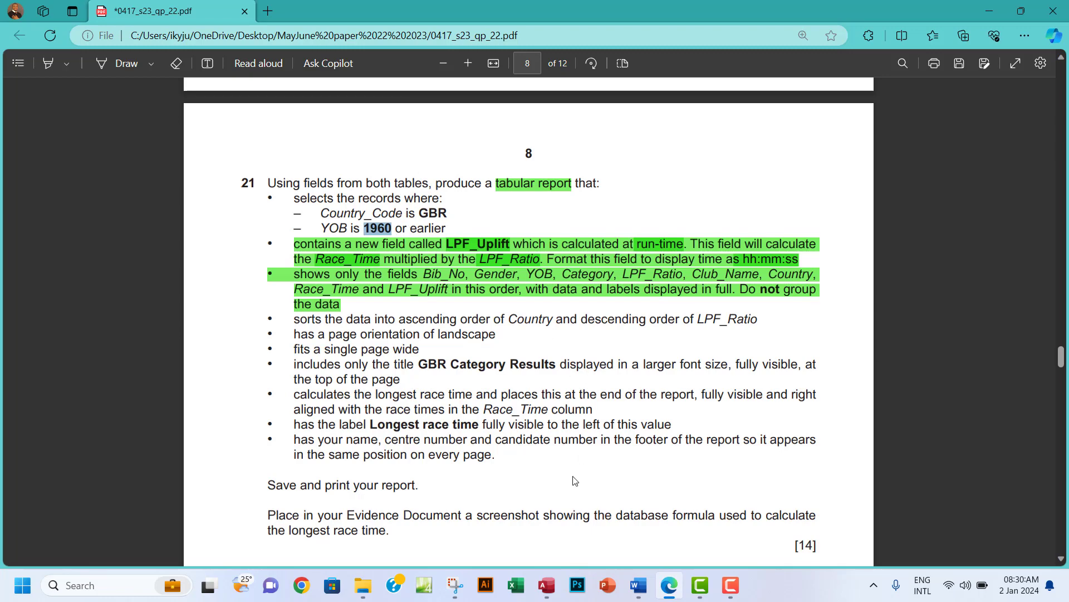
pyautogui.hotkey('alt', 'Tab')
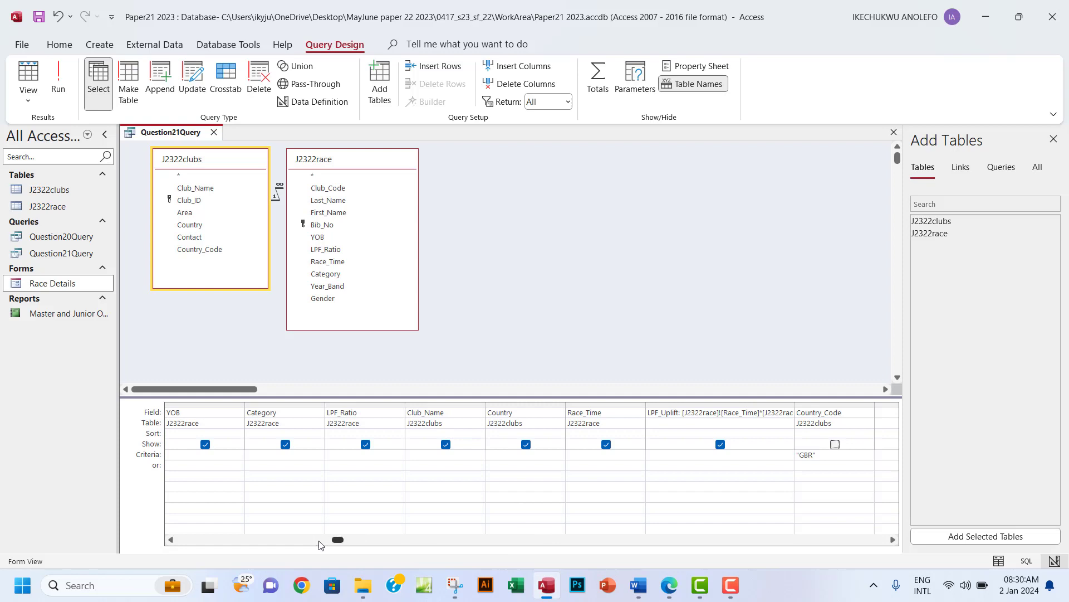
# Enter <=1960 as the YOB criterion and run the query.
pyautogui.click(169, 540)
pyautogui.click(170, 540)
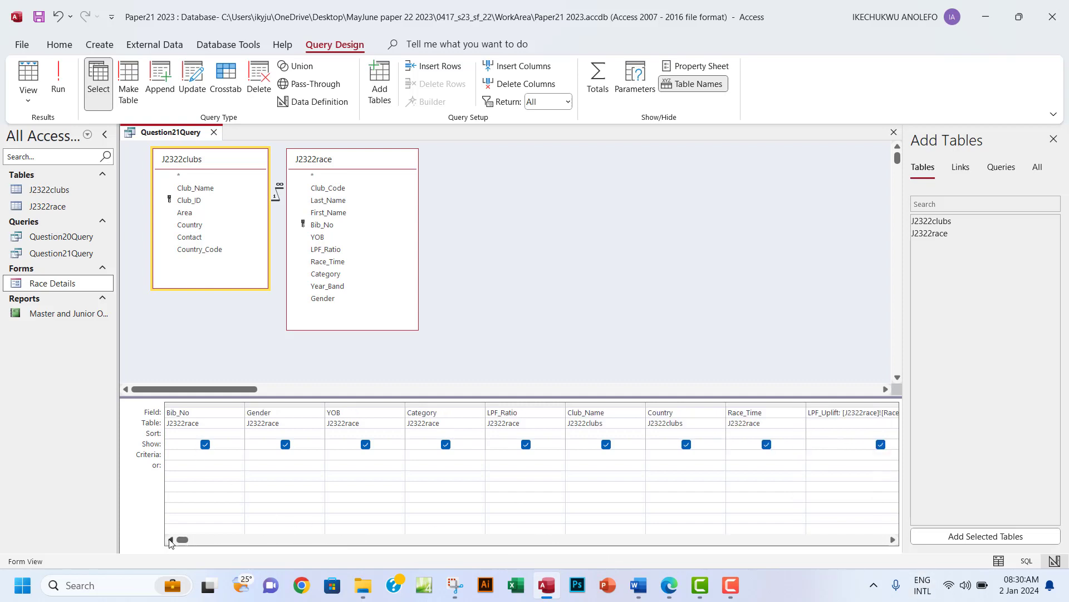
pyautogui.click(342, 456)
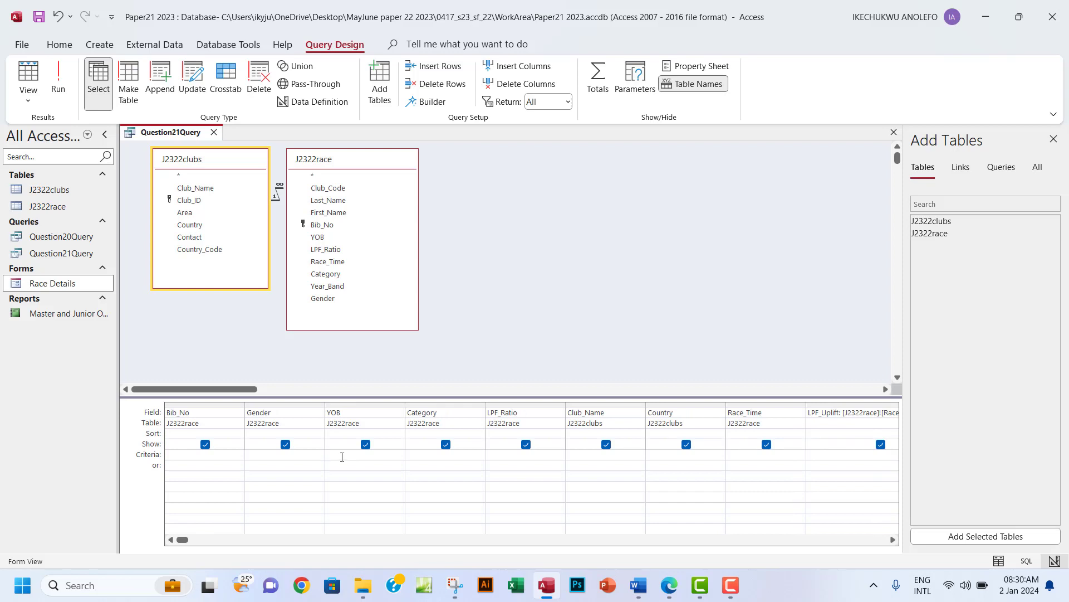
pyautogui.write('<=1960')
pyautogui.click(58, 92)
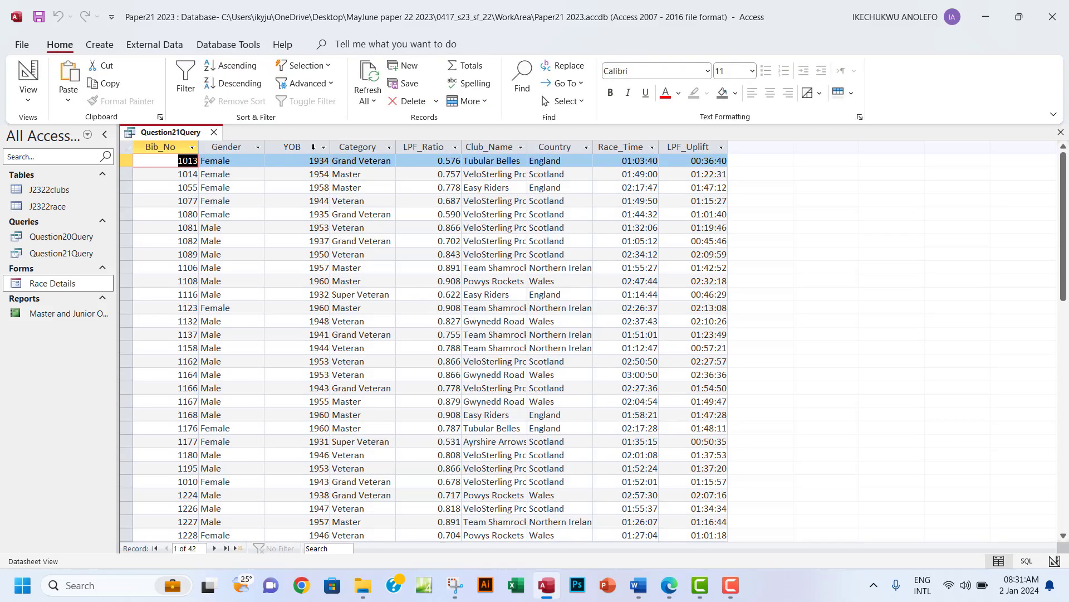
# Check the YOB values in the 42-record datasheet, such as record 1176's 1960.
pyautogui.click(311, 148)
pyautogui.scroll(-1, 326, 357)
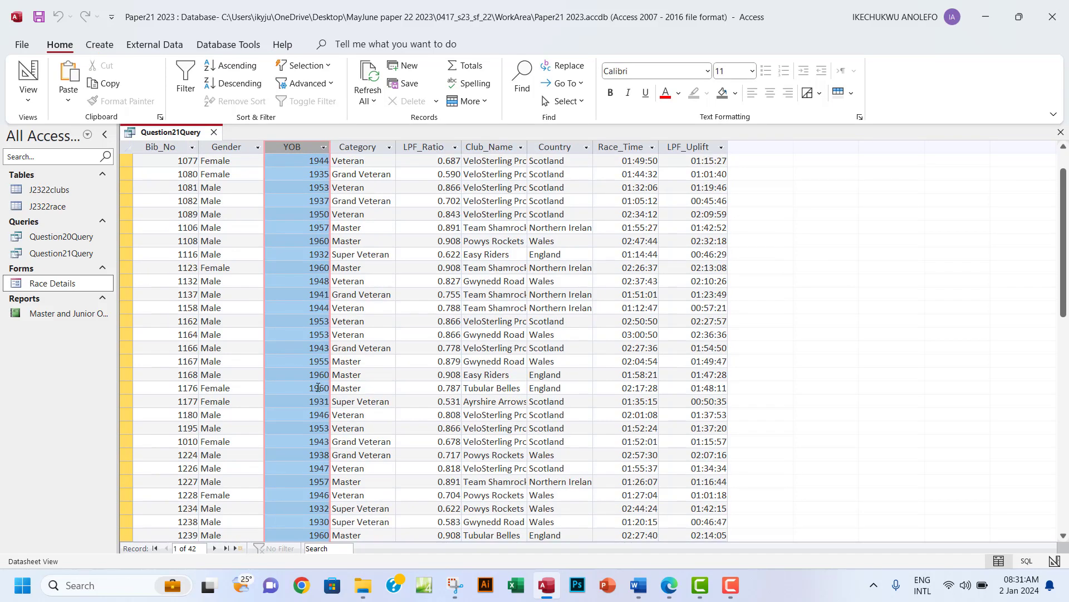
pyautogui.click(319, 388)
pyautogui.scroll(-4, 318, 393)
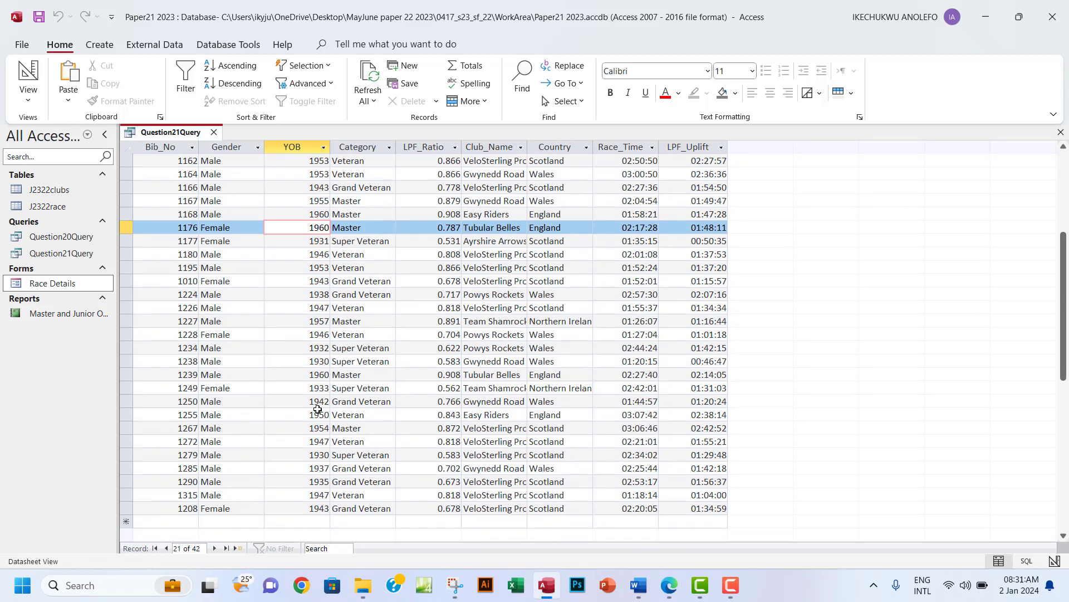
pyautogui.scroll(5, 318, 409)
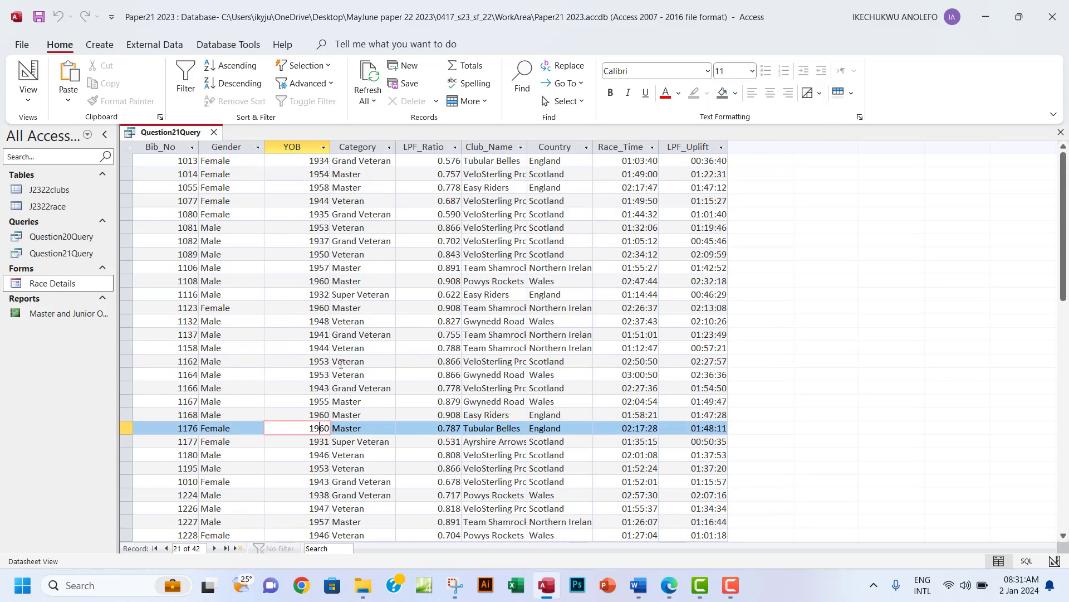
# Highlight question 21's record selection conditions in green in the exam PDF.
pyautogui.click(669, 585)
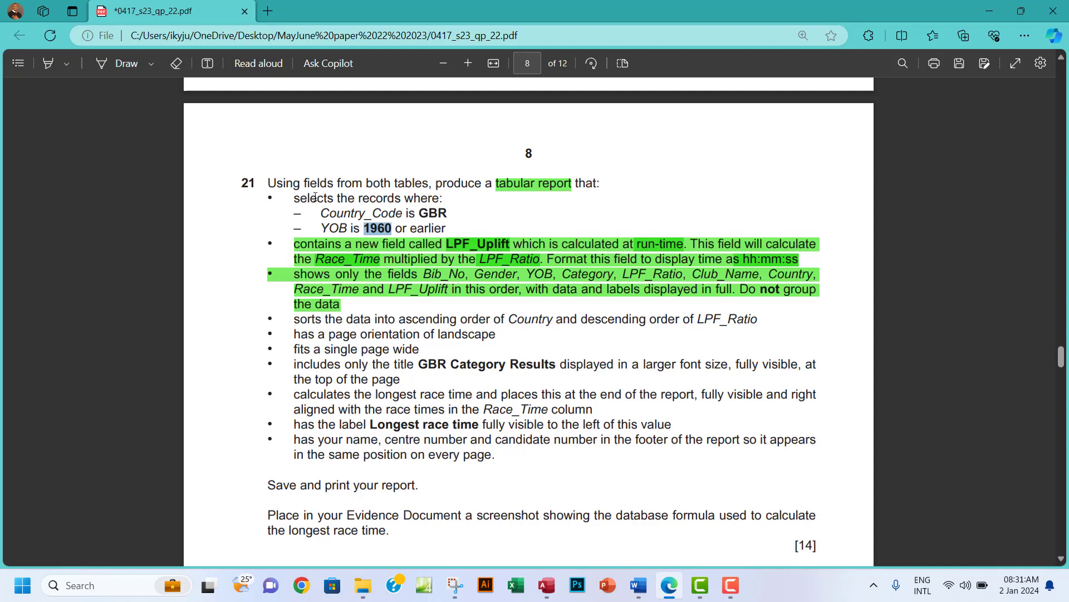
pyautogui.moveTo(296, 197); pyautogui.dragTo(447, 228)
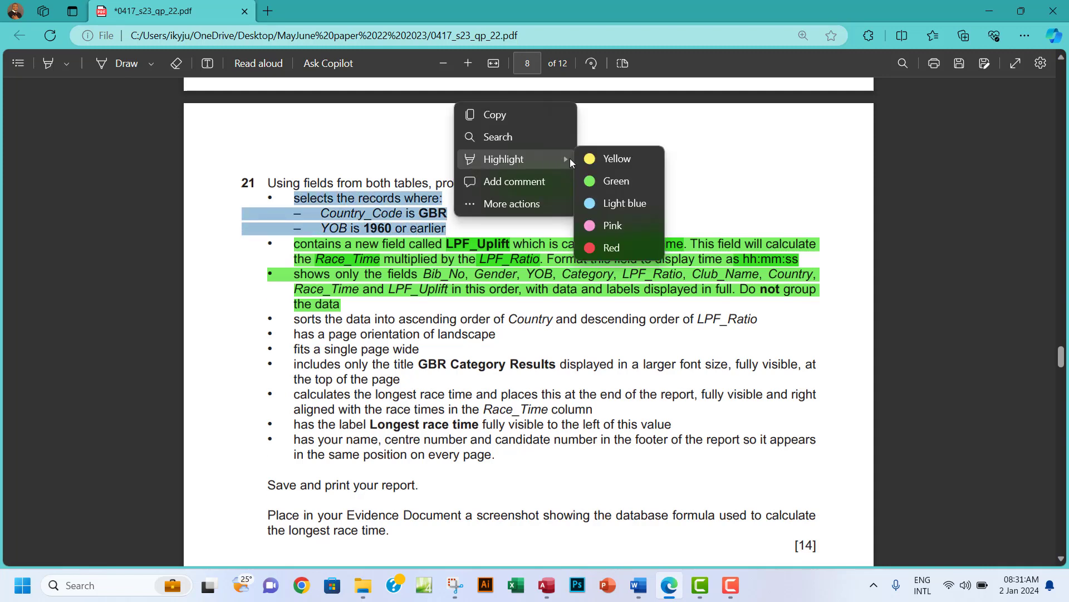
pyautogui.click(613, 179)
# Reread the sort requirement line, then return to the Access query results.
pyautogui.scroll(-1, 587, 313)
pyautogui.scroll(-3, 587, 313)
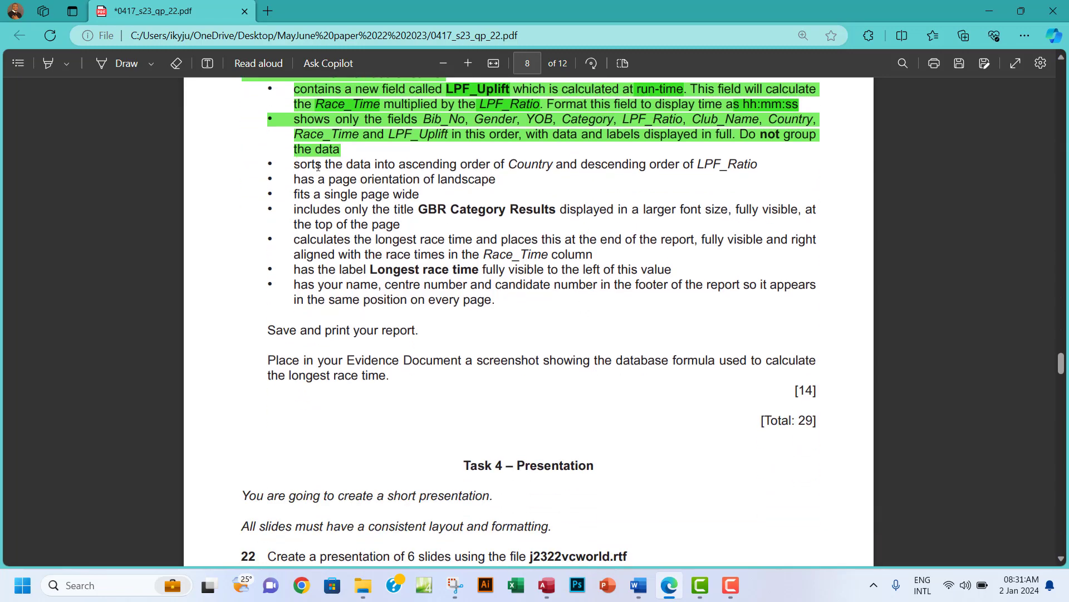
pyautogui.moveTo(294, 165); pyautogui.dragTo(766, 166)
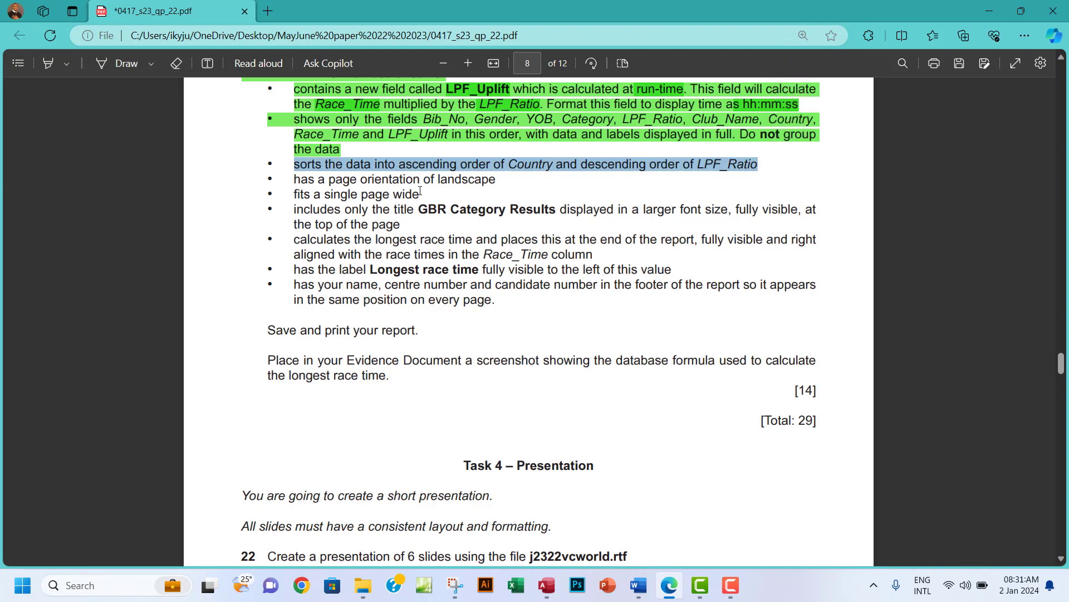
pyautogui.click(310, 183)
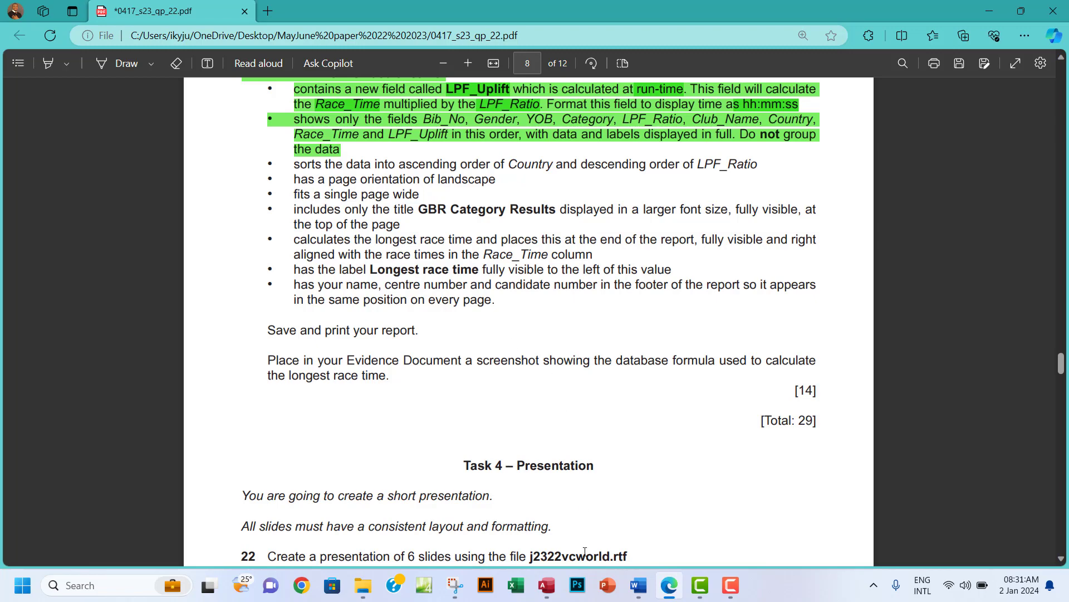
pyautogui.click(546, 585)
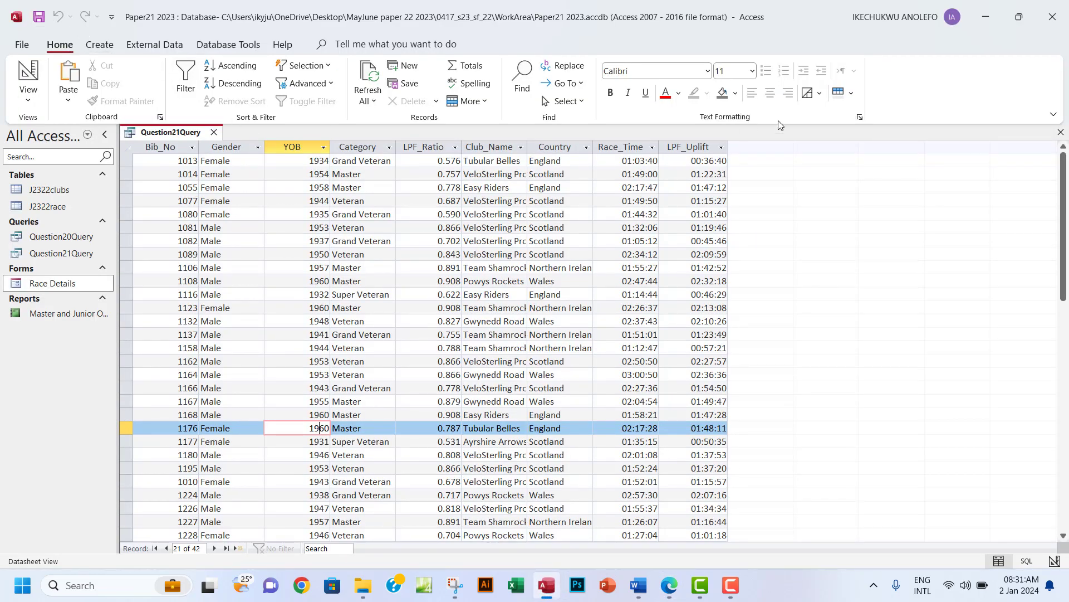
# Close the results and start a Report Wizard with all Question21Query fields.
pyautogui.click(1060, 132)
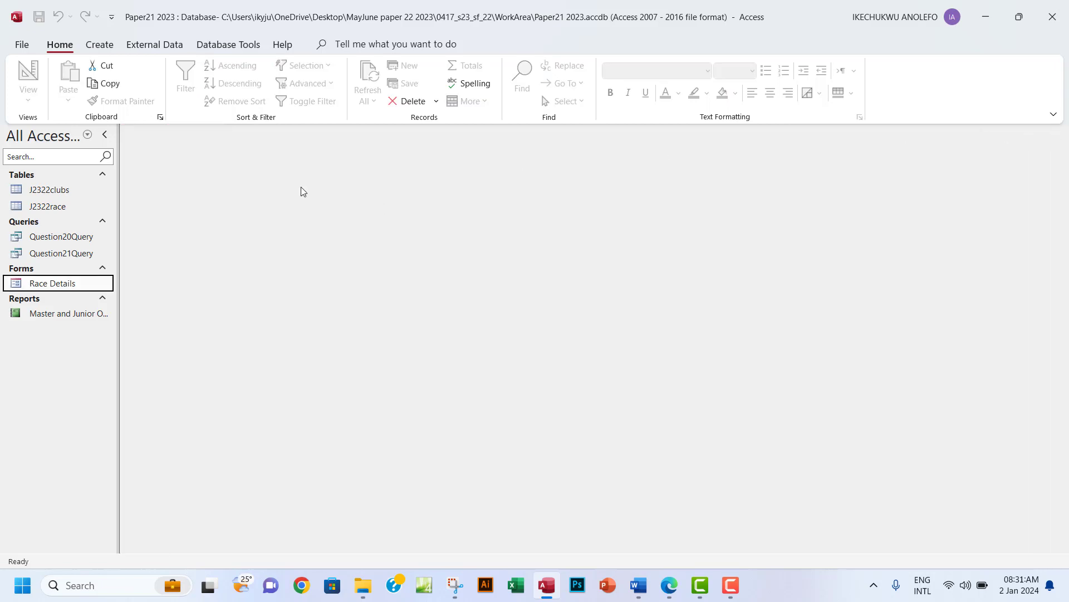
pyautogui.click(100, 47)
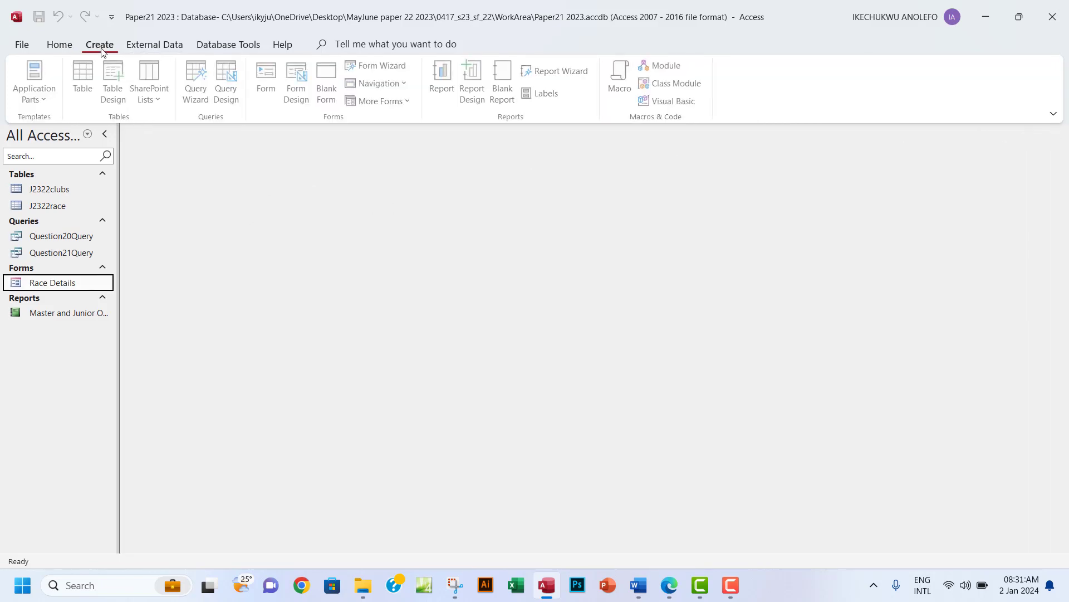
pyautogui.click(553, 71)
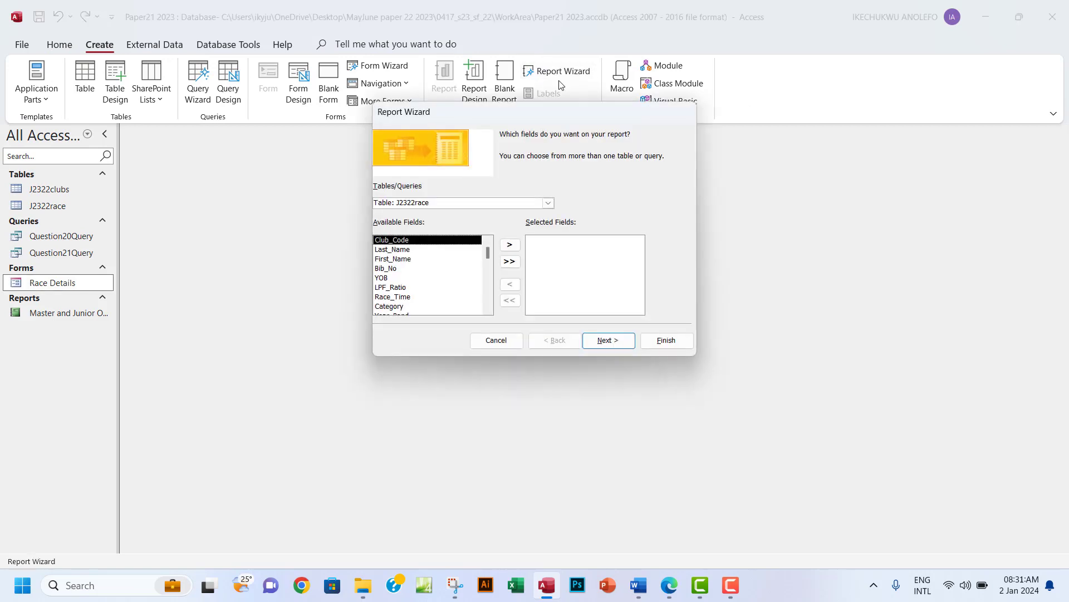
pyautogui.click(548, 203)
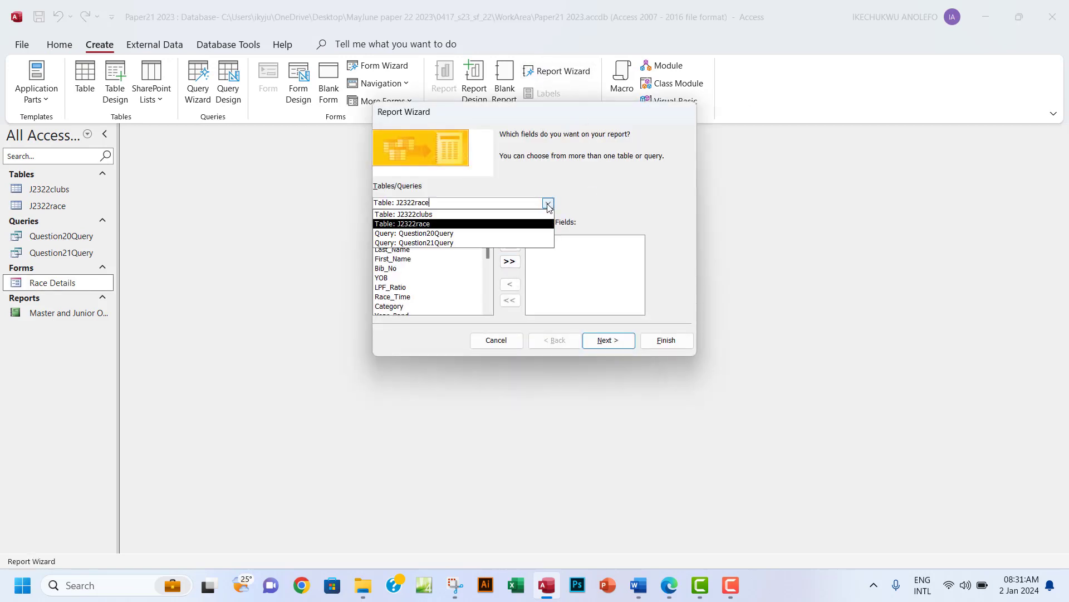
pyautogui.click(435, 244)
pyautogui.click(507, 262)
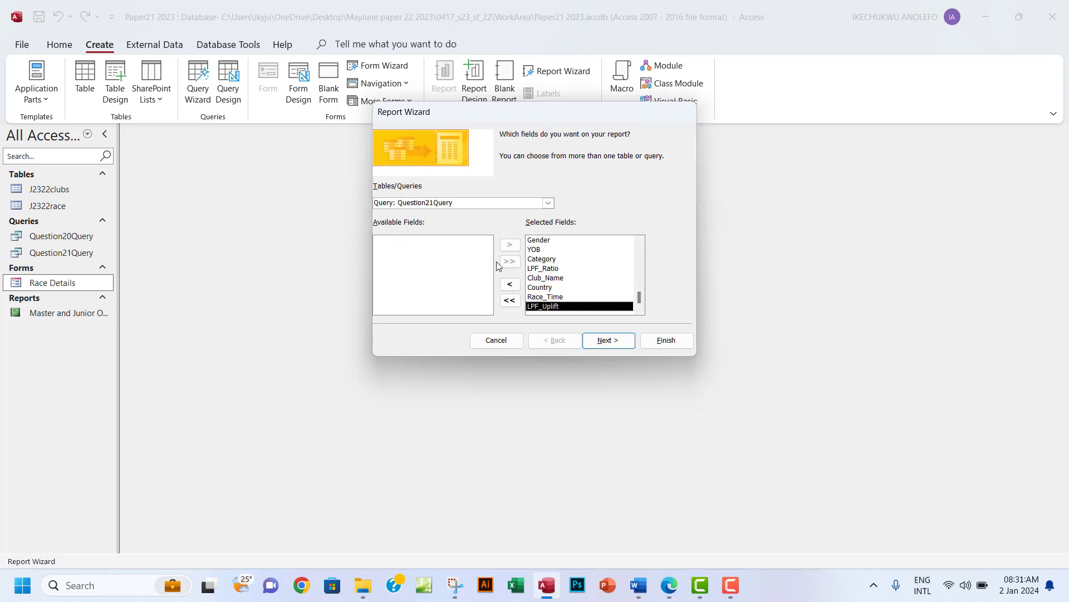
# Keep data by J2322race with no grouping, then mark the landscape requirement in the paper.
pyautogui.click(606, 340)
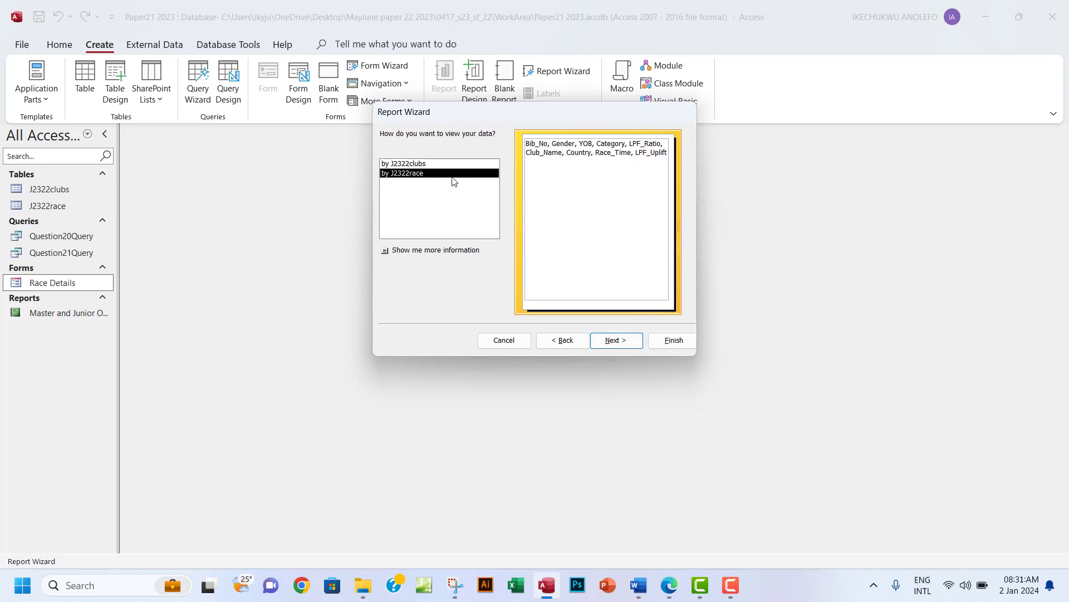
pyautogui.click(415, 165)
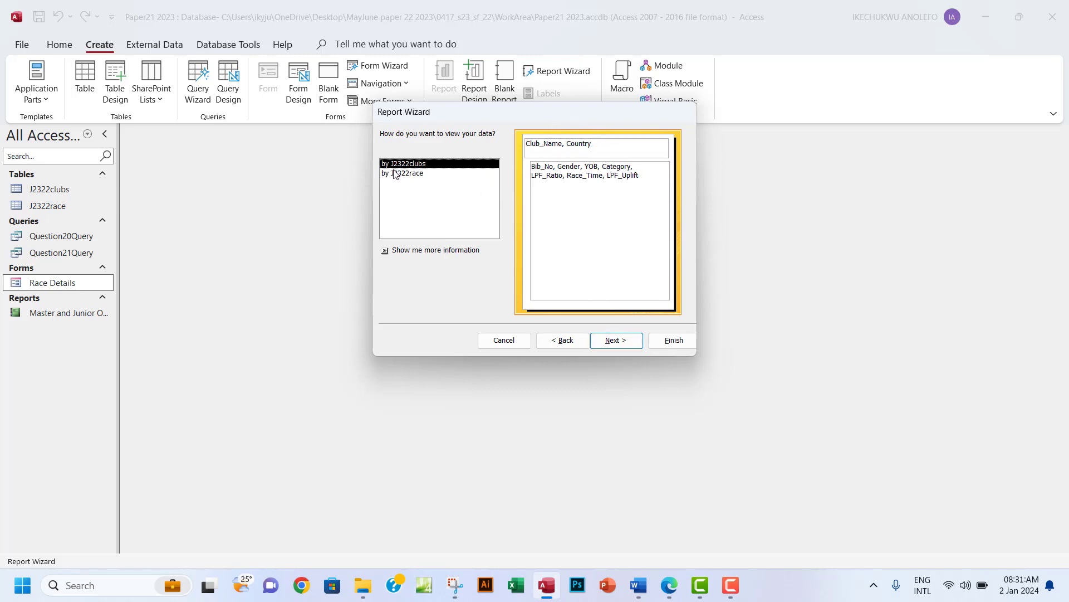
pyautogui.click(394, 174)
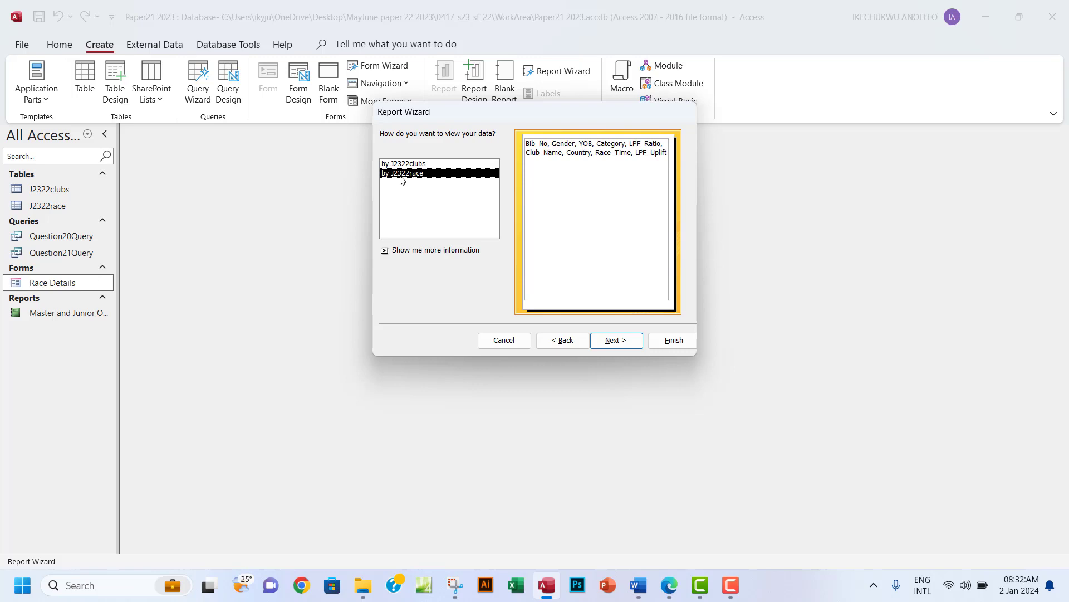
pyautogui.click(599, 340)
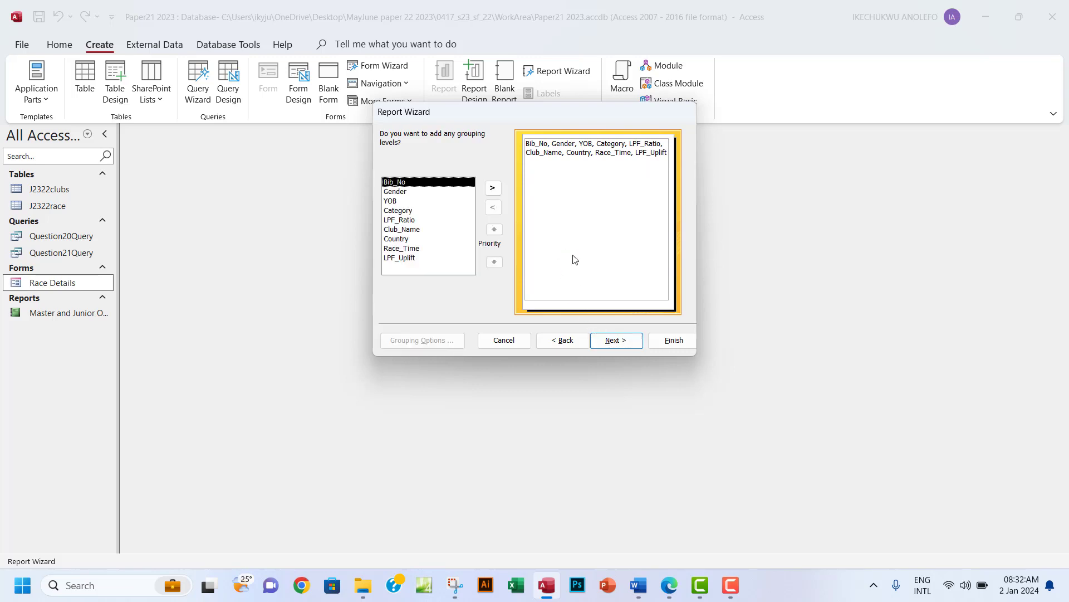
pyautogui.click(611, 340)
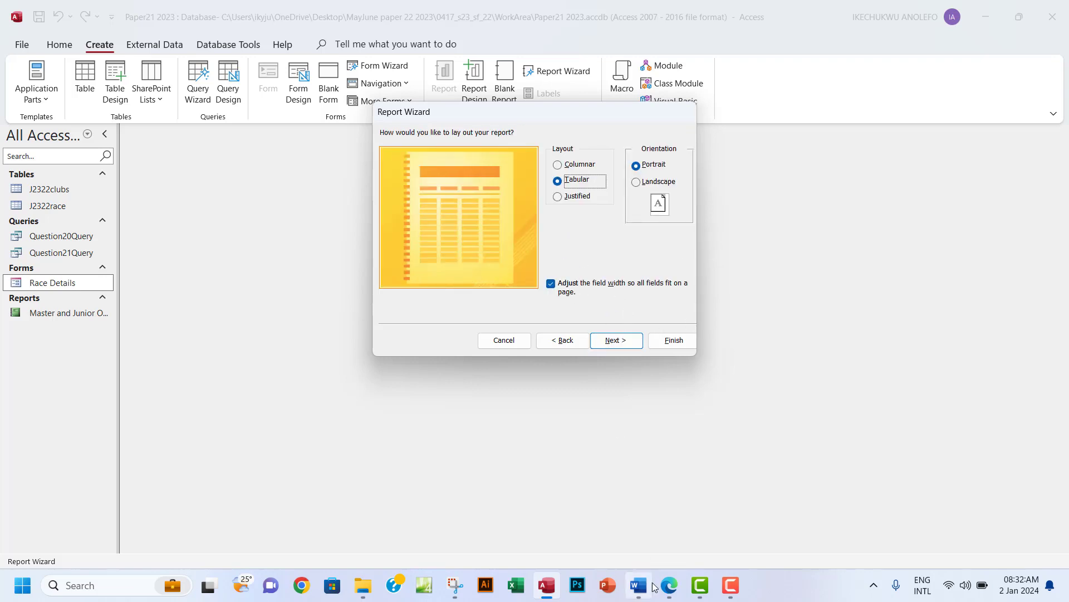
pyautogui.click(670, 586)
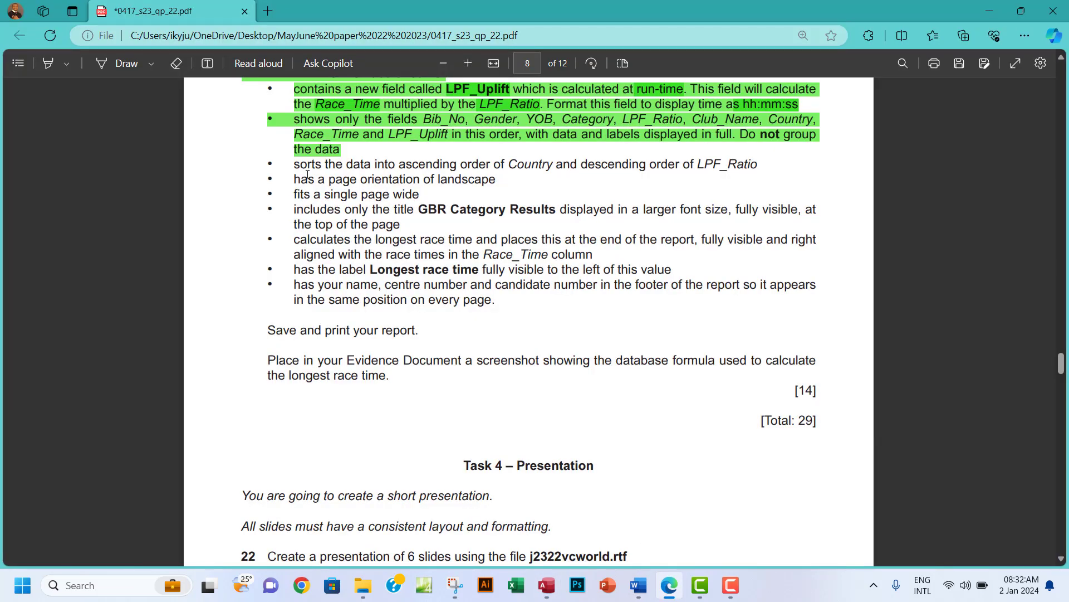
pyautogui.moveTo(293, 180); pyautogui.dragTo(499, 186)
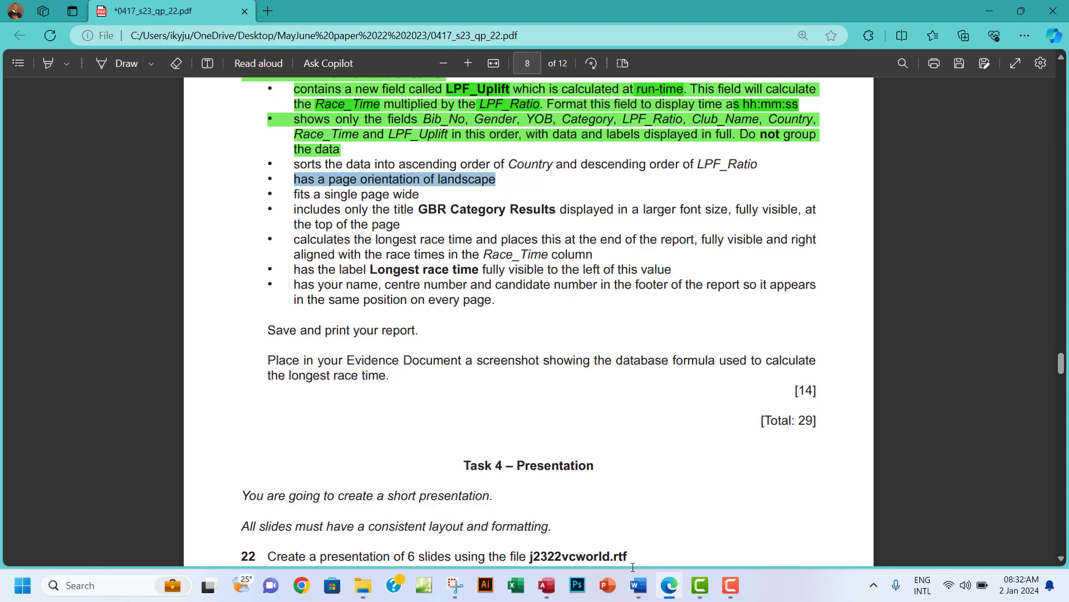
# Choose Landscape orientation with the Tabular layout, checking it against the question paper.
pyautogui.click(546, 584)
pyautogui.click(636, 182)
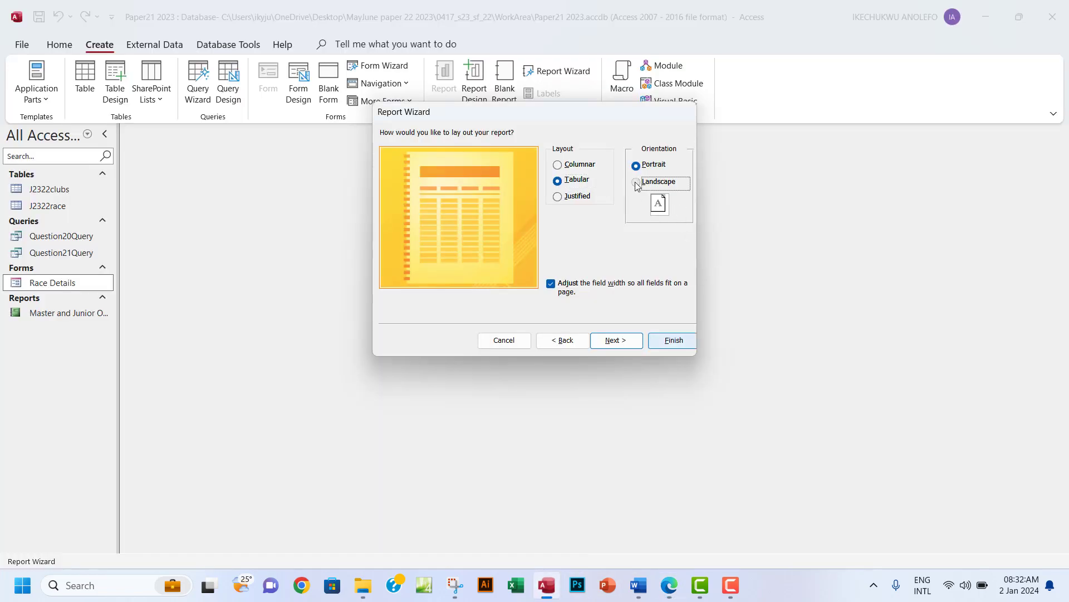
pyautogui.click(670, 585)
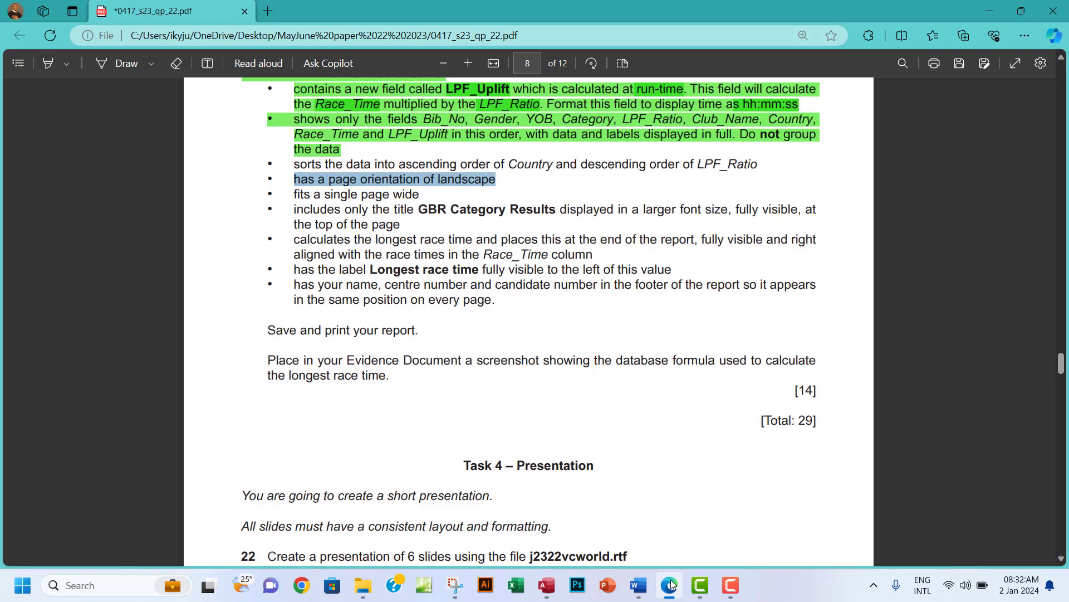
pyautogui.click(670, 585)
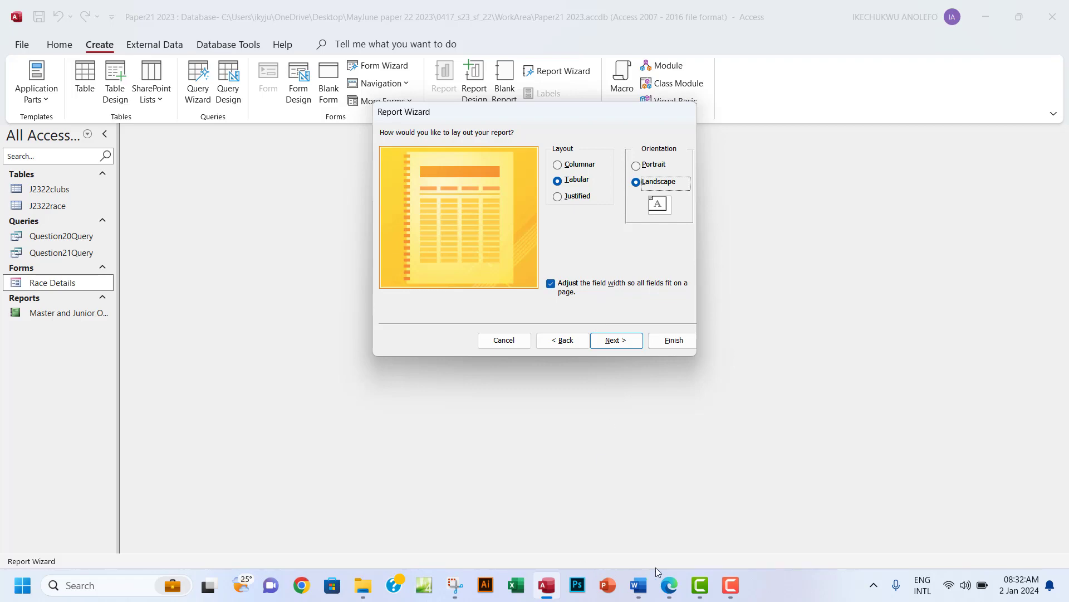
pyautogui.click(669, 596)
# Compare question 21's tabular report wording with the wizard's layout settings.
pyautogui.scroll(4, 504, 263)
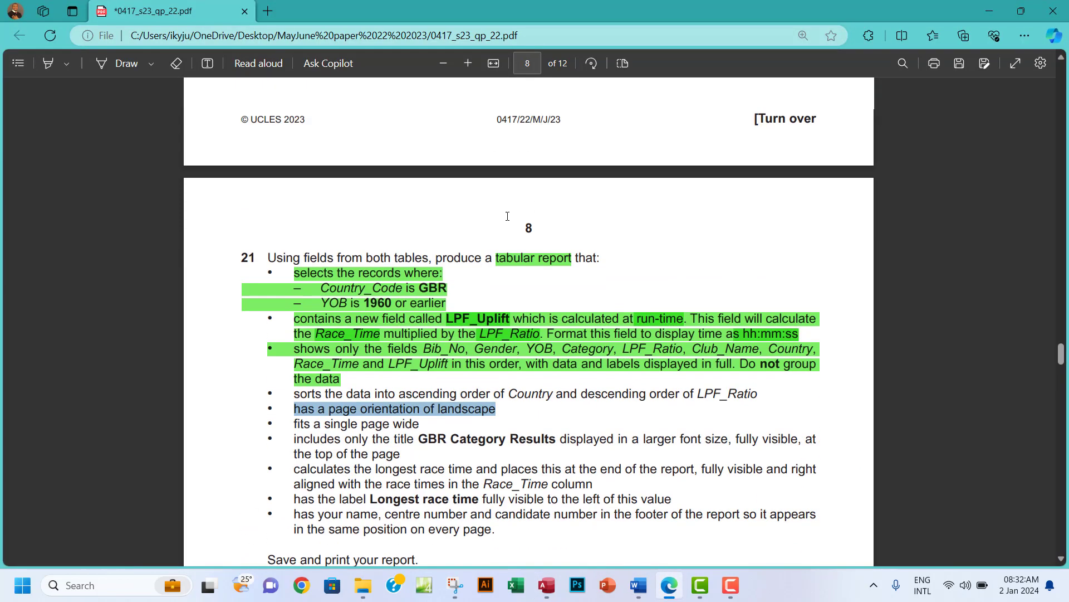
pyautogui.moveTo(499, 260); pyautogui.dragTo(564, 262)
pyautogui.click(547, 585)
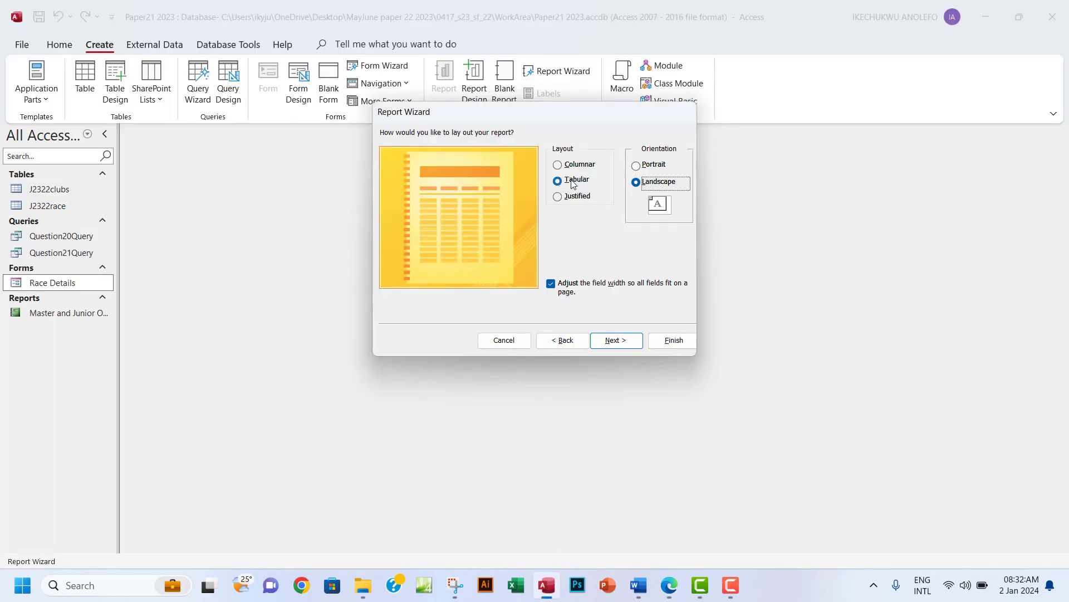
pyautogui.click(669, 584)
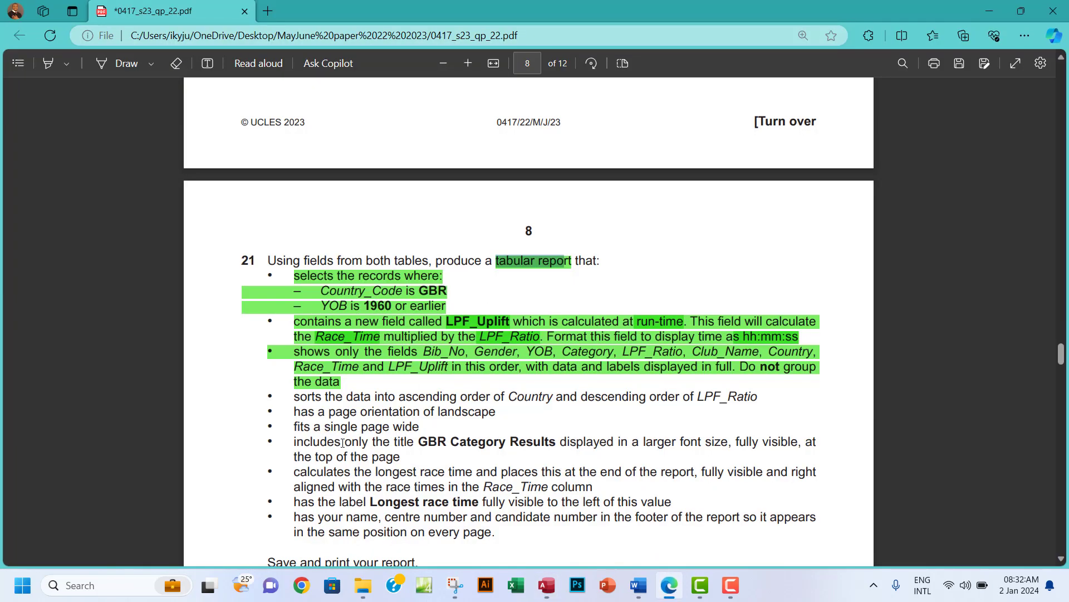
# Highlight the landscape and page-width lines green and copy the title 'GBR Category Results'.
pyautogui.scroll(-3, 322, 426)
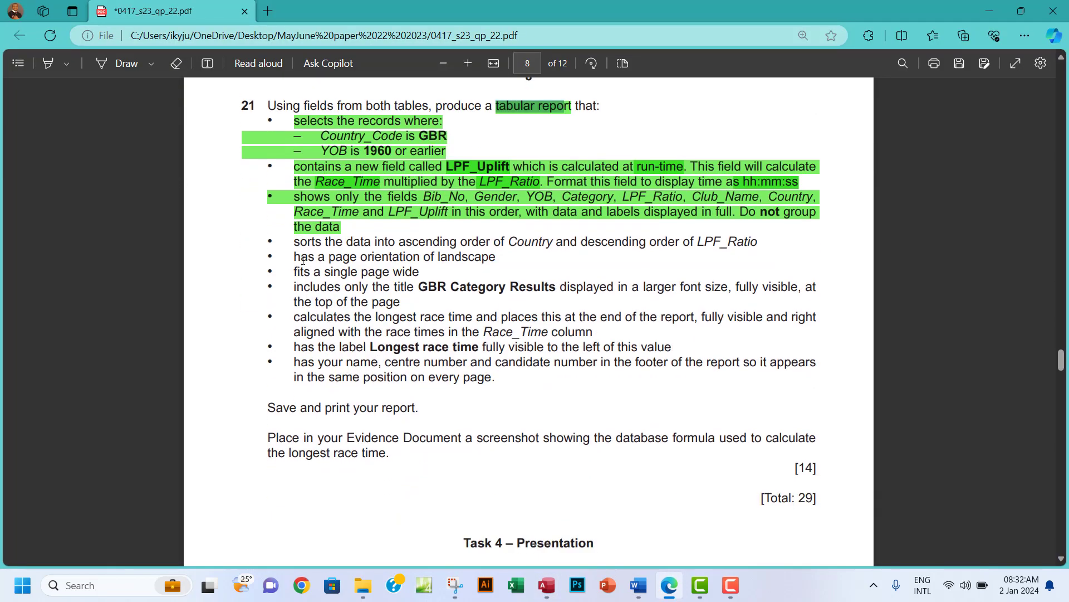
pyautogui.moveTo(295, 257); pyautogui.dragTo(421, 273)
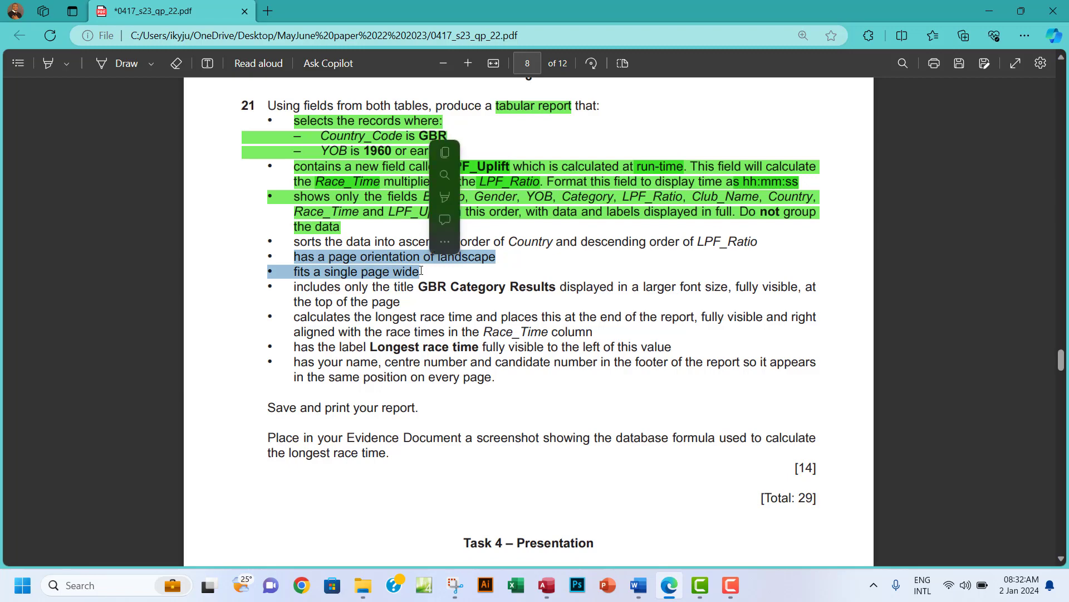
pyautogui.moveTo(518, 195)
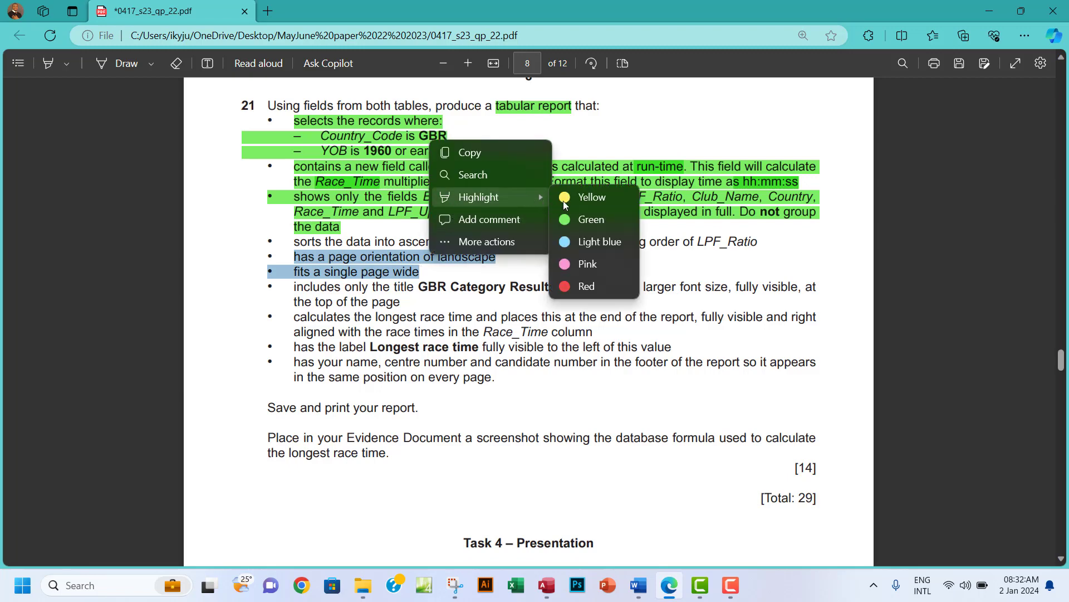
pyautogui.click(582, 217)
pyautogui.scroll(-3, 519, 307)
pyautogui.scroll(3, 515, 309)
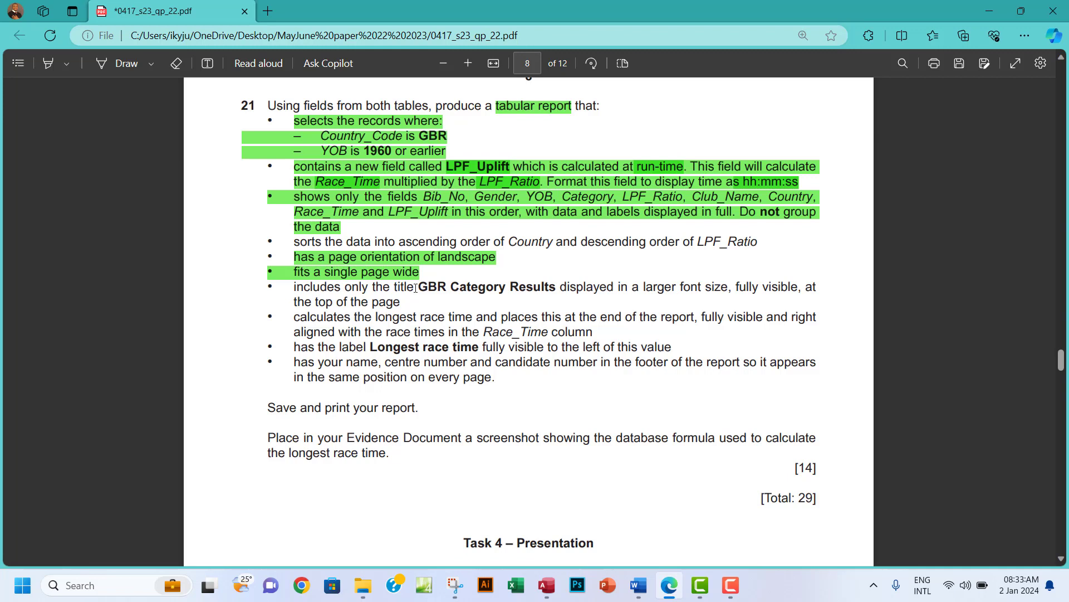
pyautogui.moveTo(419, 286); pyautogui.dragTo(554, 289)
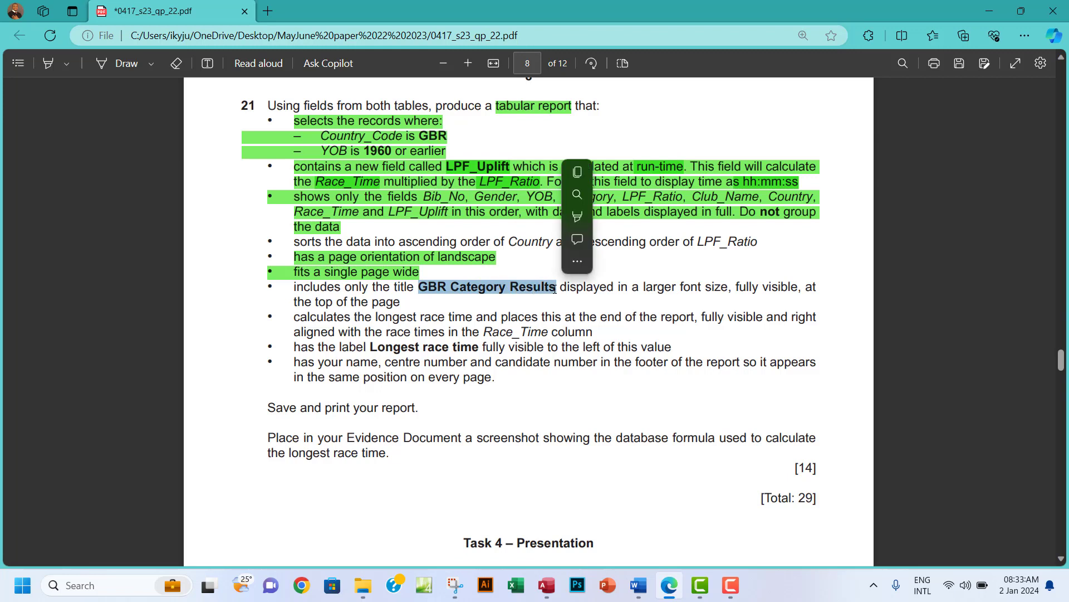
pyautogui.click(579, 175)
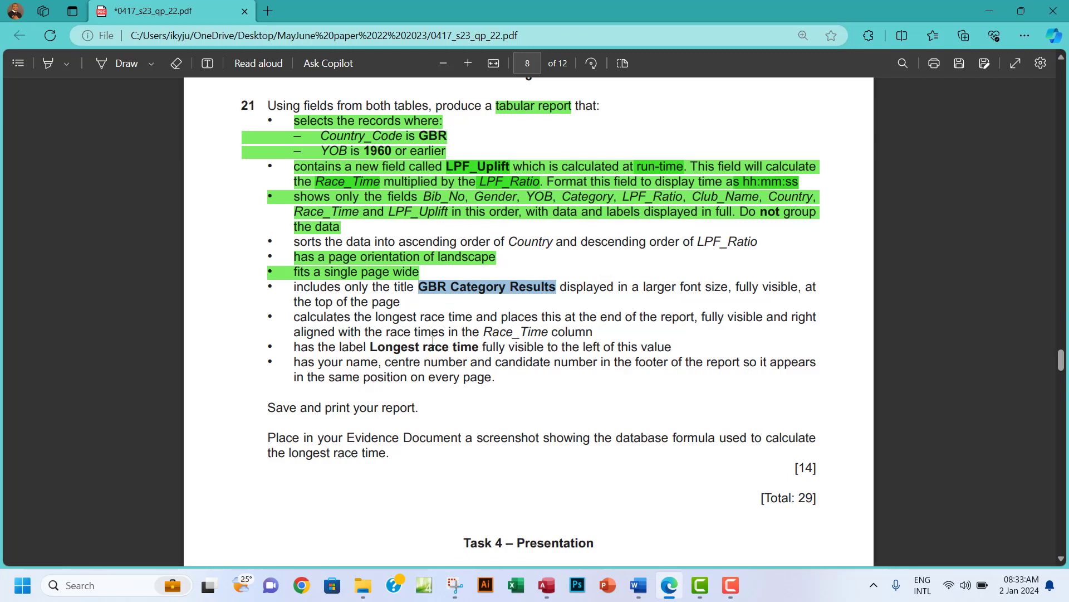
# Title the report 'GBR Category Results' and finish the wizard with a preview.
pyautogui.click(546, 585)
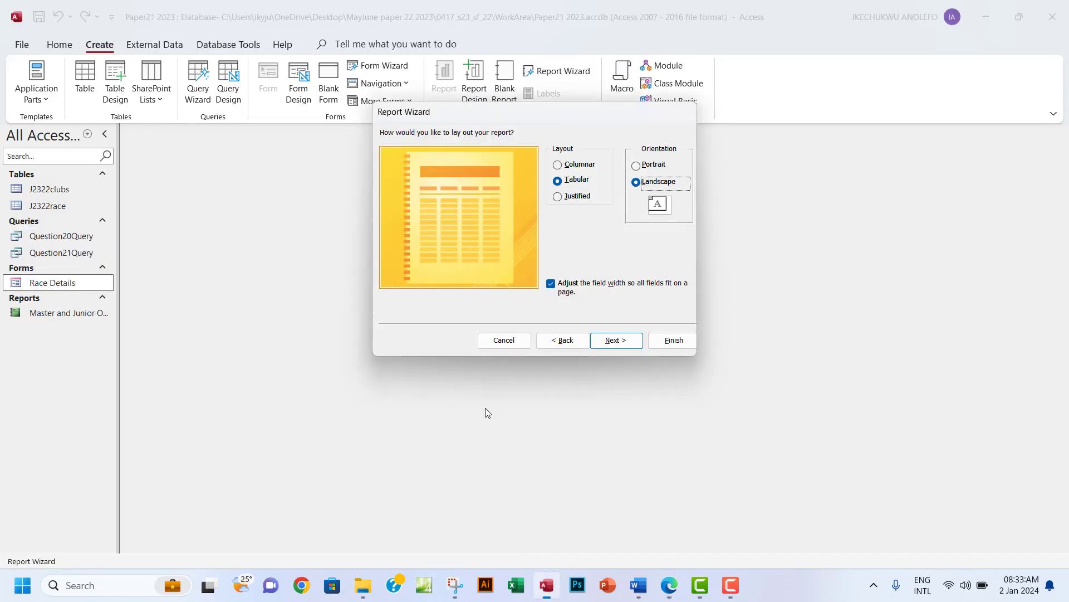
pyautogui.click(617, 342)
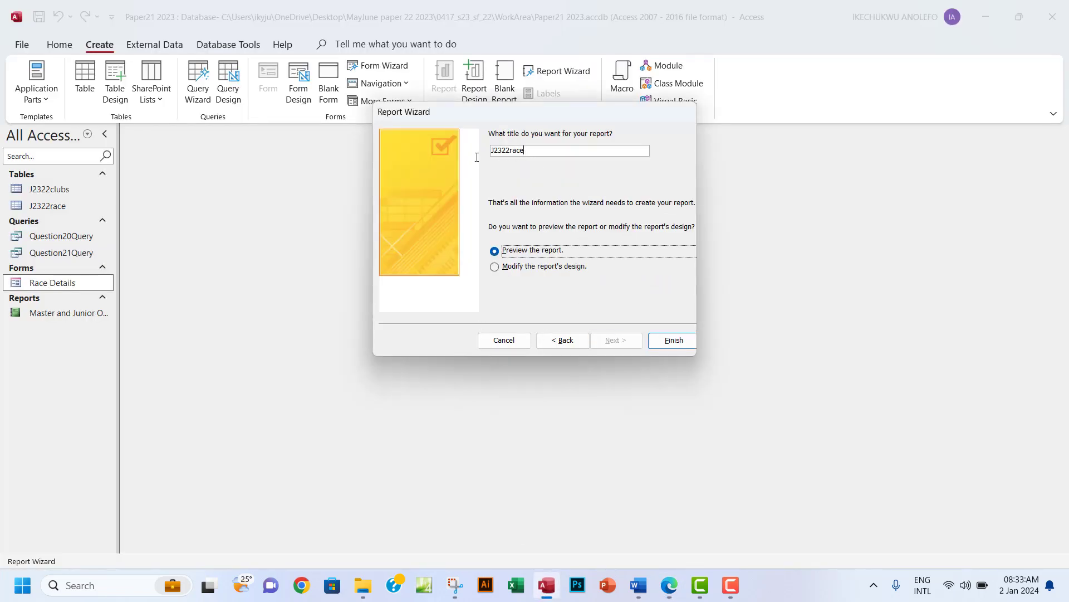
pyautogui.moveTo(525, 151); pyautogui.dragTo(486, 149)
pyautogui.write('GBR Category Results')
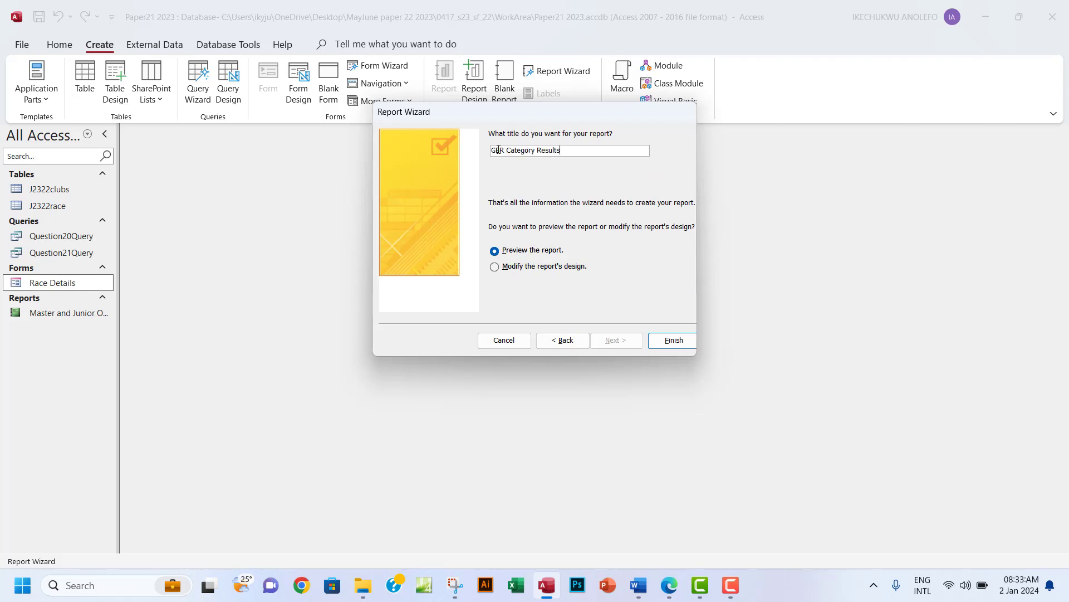
pyautogui.click(674, 340)
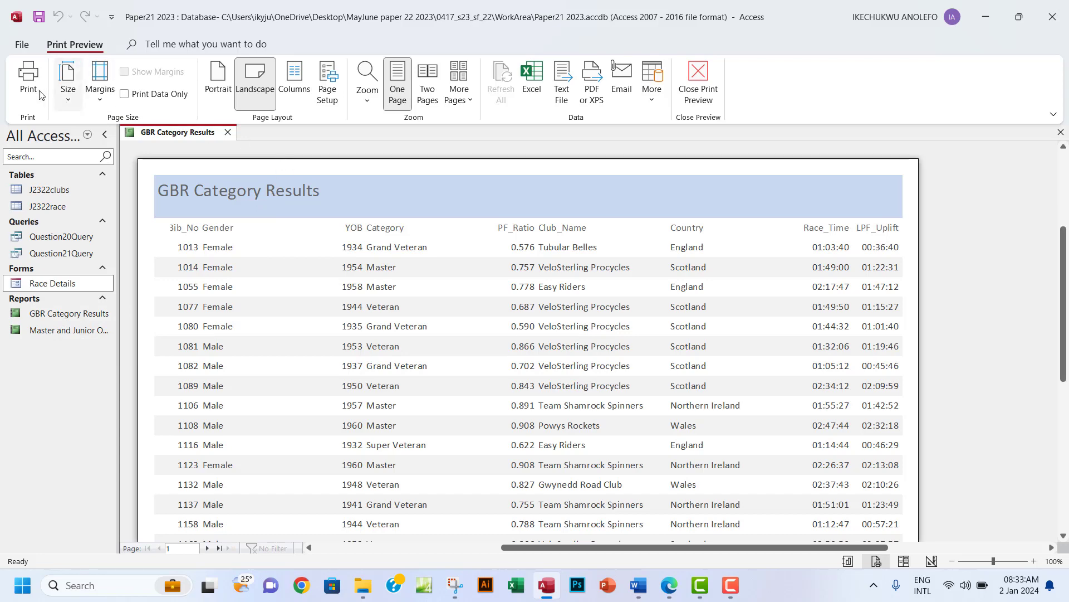
# Switch the report to Layout View and narrow the Gender column.
pyautogui.click(703, 84)
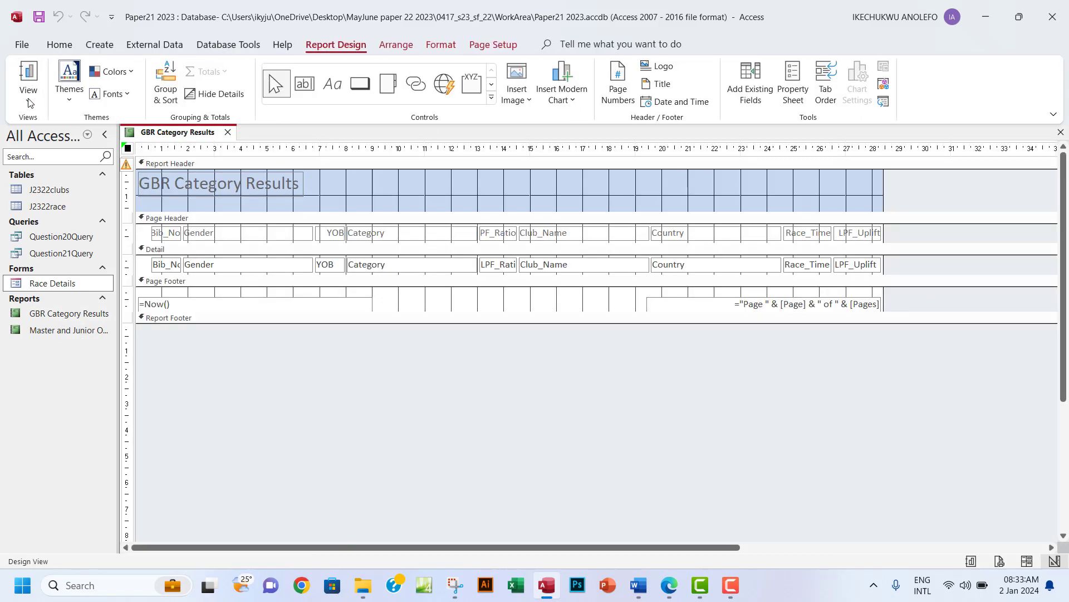
pyautogui.click(28, 95)
pyautogui.click(73, 189)
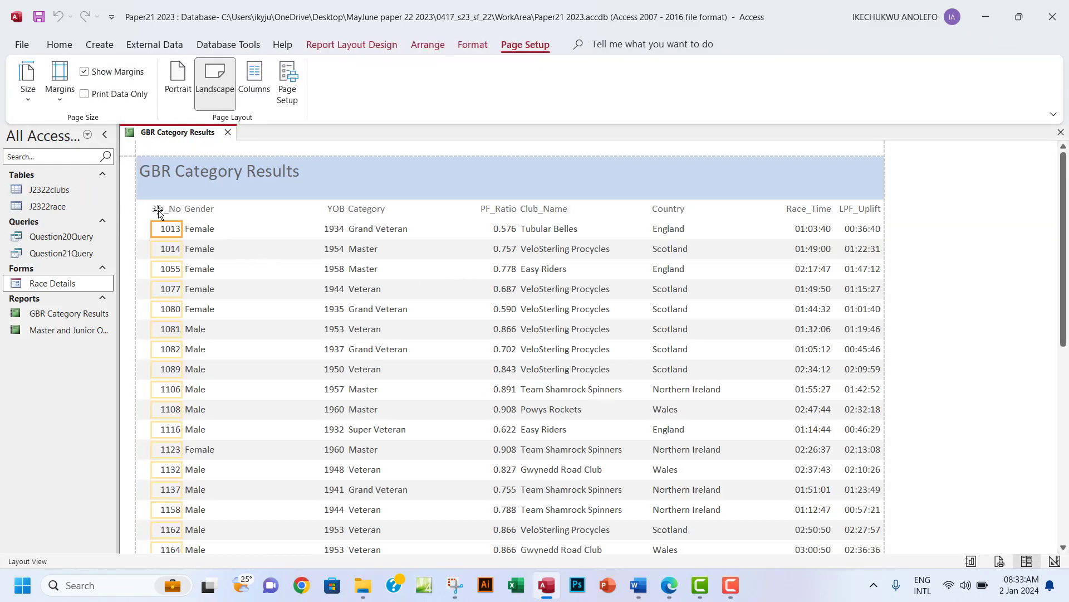
pyautogui.click(158, 210)
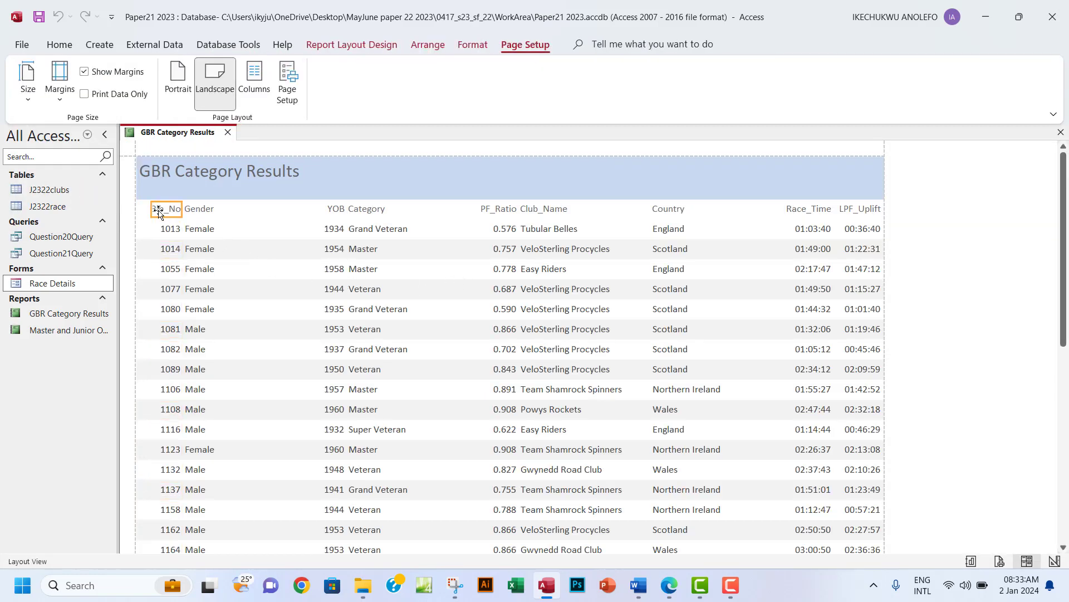
pyautogui.click(190, 210)
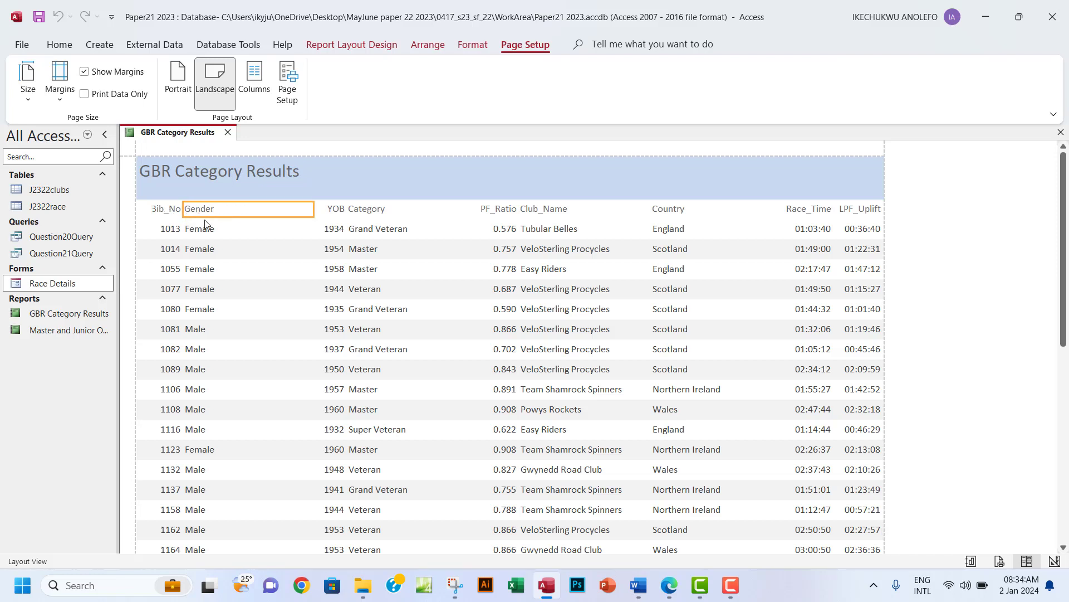
pyautogui.click(200, 230)
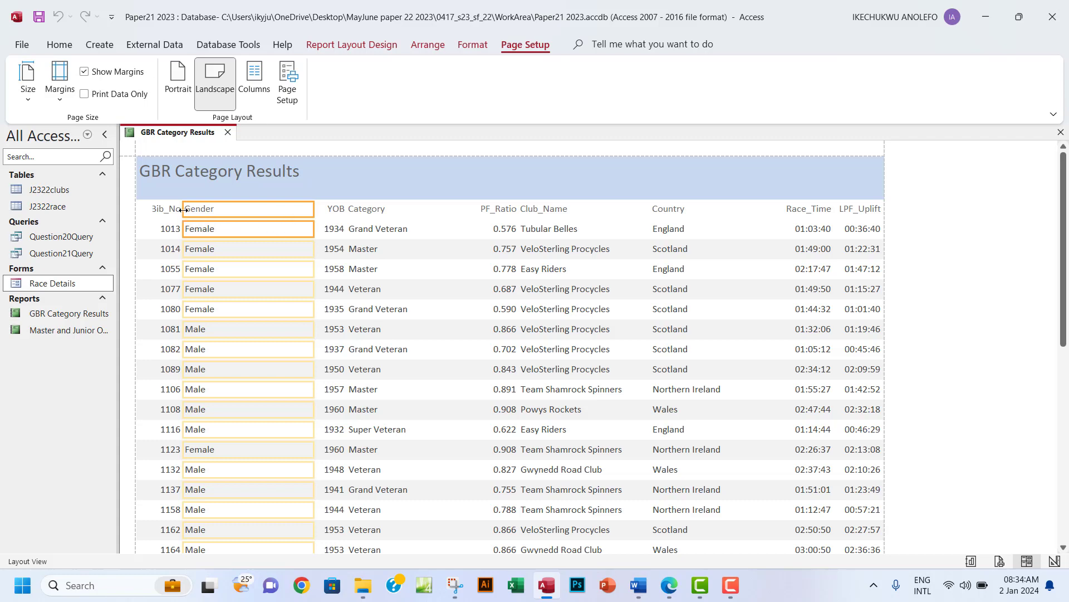
pyautogui.moveTo(183, 209); pyautogui.dragTo(229, 209)
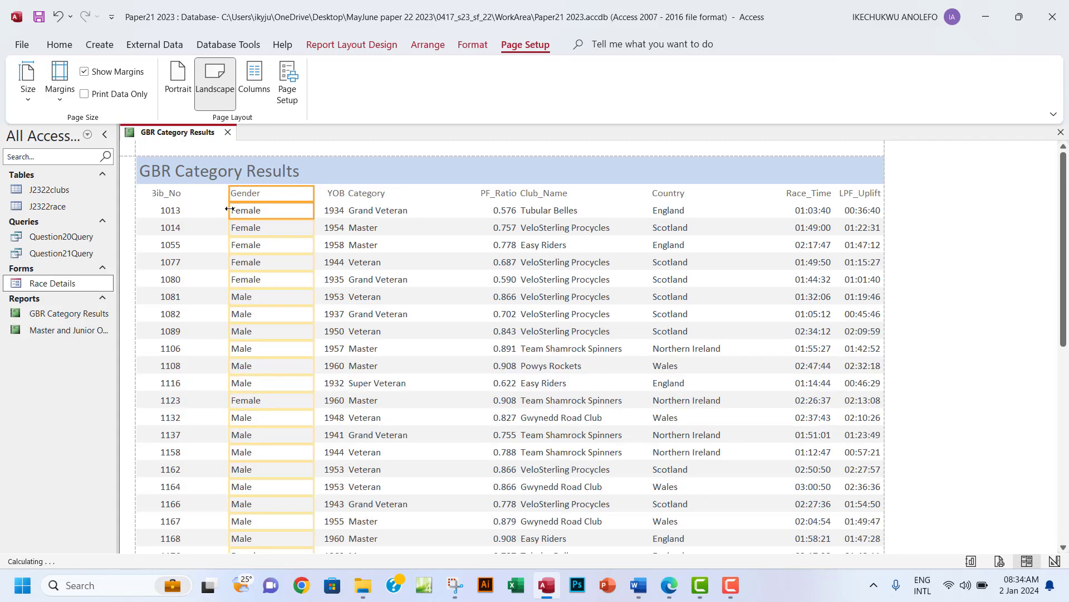
# Try widening the Bib_No column, then undo that change.
pyautogui.click(167, 194)
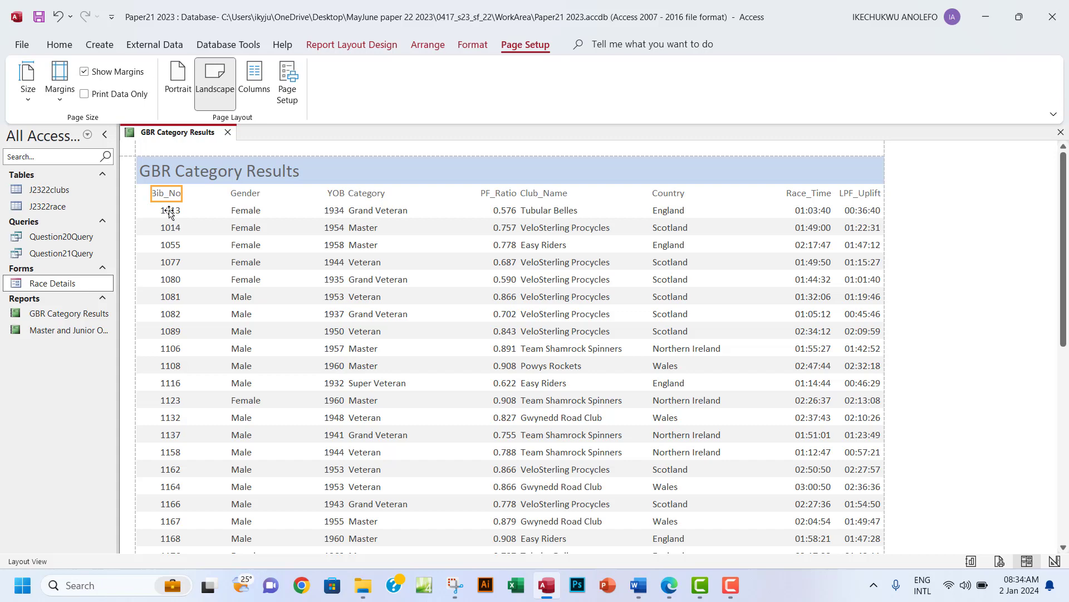
pyautogui.keyDown('shift'); pyautogui.click(167, 211); pyautogui.keyUp('shift')
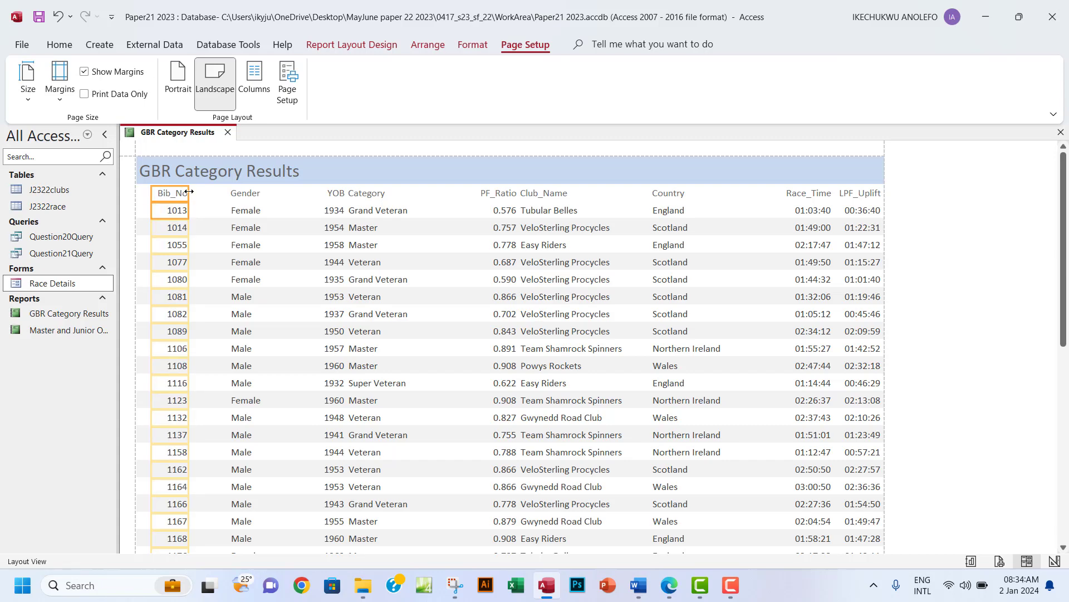
pyautogui.moveTo(188, 192); pyautogui.dragTo(195, 193)
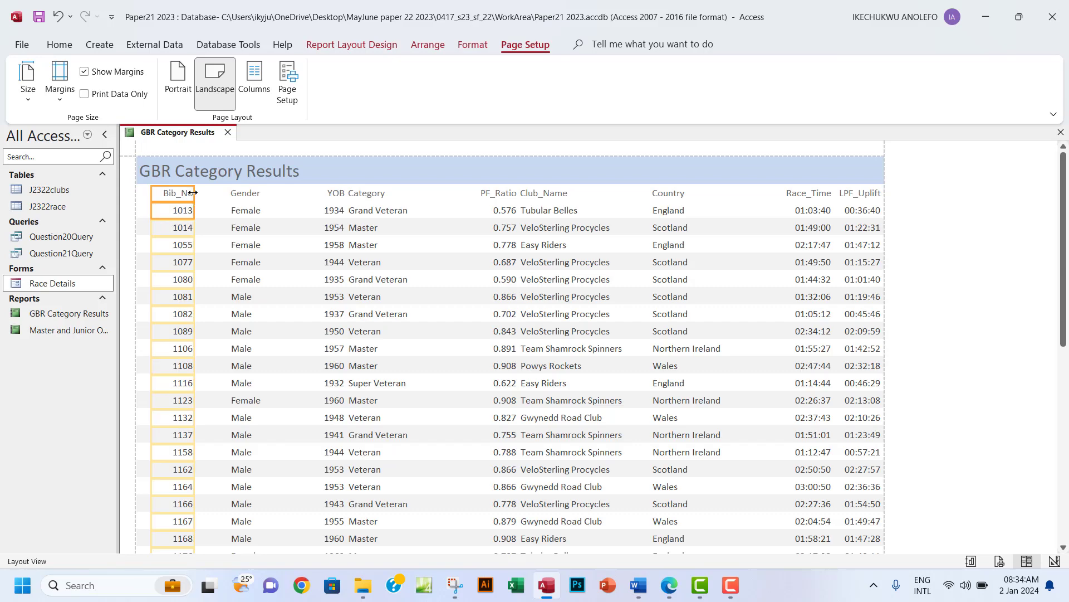
pyautogui.hotkey('ctrl', 'z')
# Fine-tune the Gender column width by dragging its left and right edges.
pyautogui.click(241, 196)
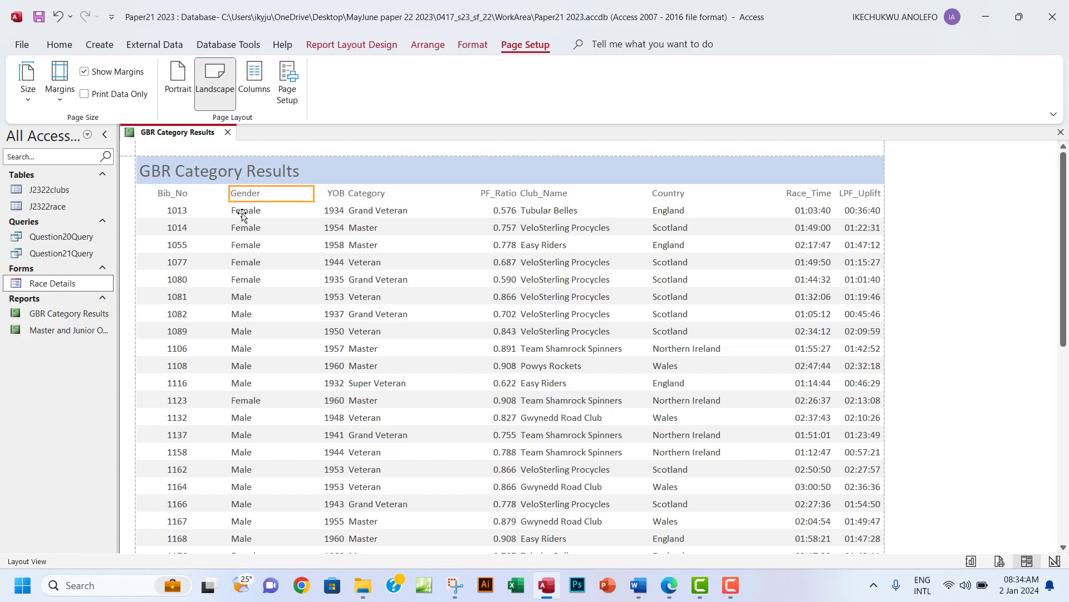
pyautogui.scroll(-5, 401, 284)
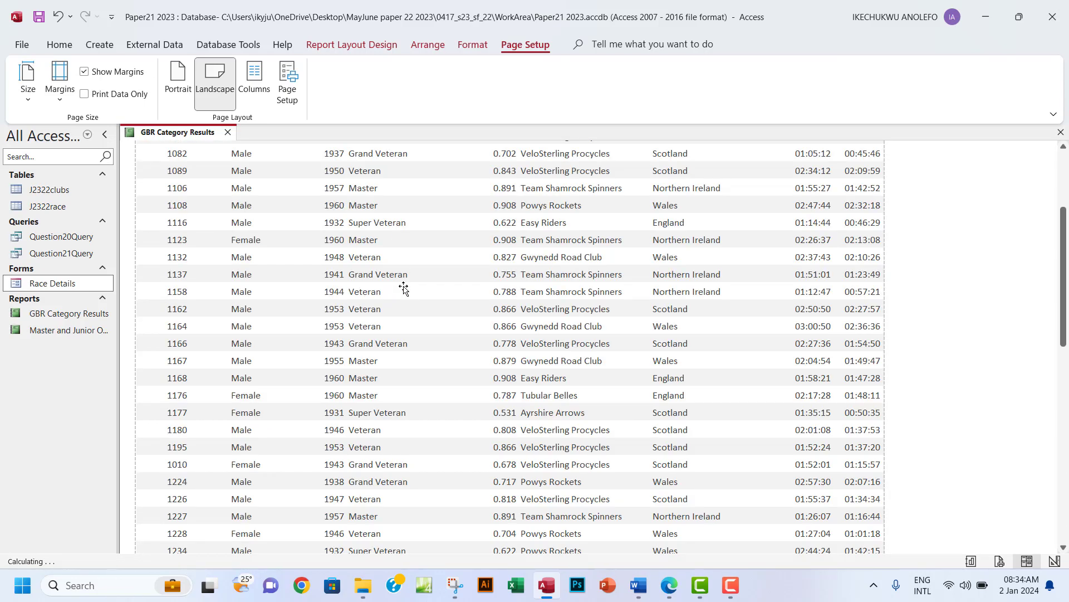
pyautogui.scroll(10, 401, 287)
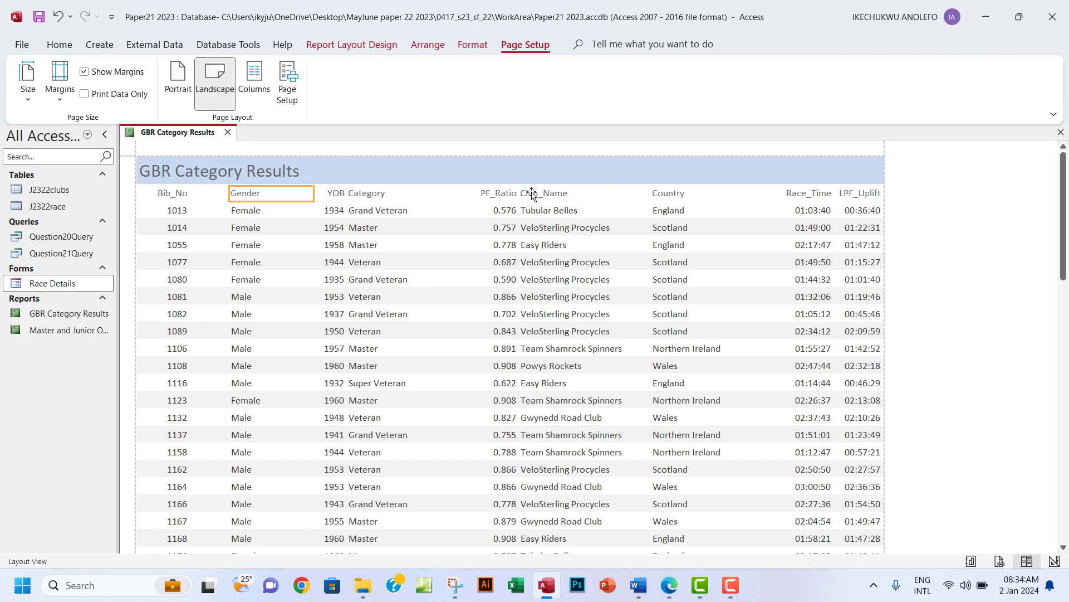
pyautogui.click(531, 193)
pyautogui.click(503, 195)
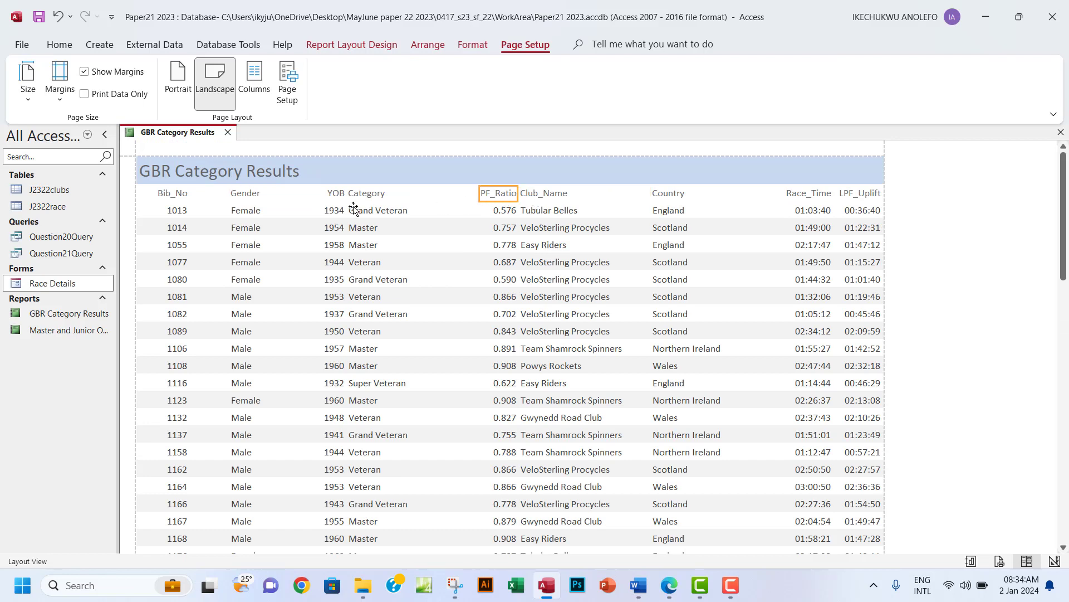
pyautogui.click(336, 195)
pyautogui.click(273, 196)
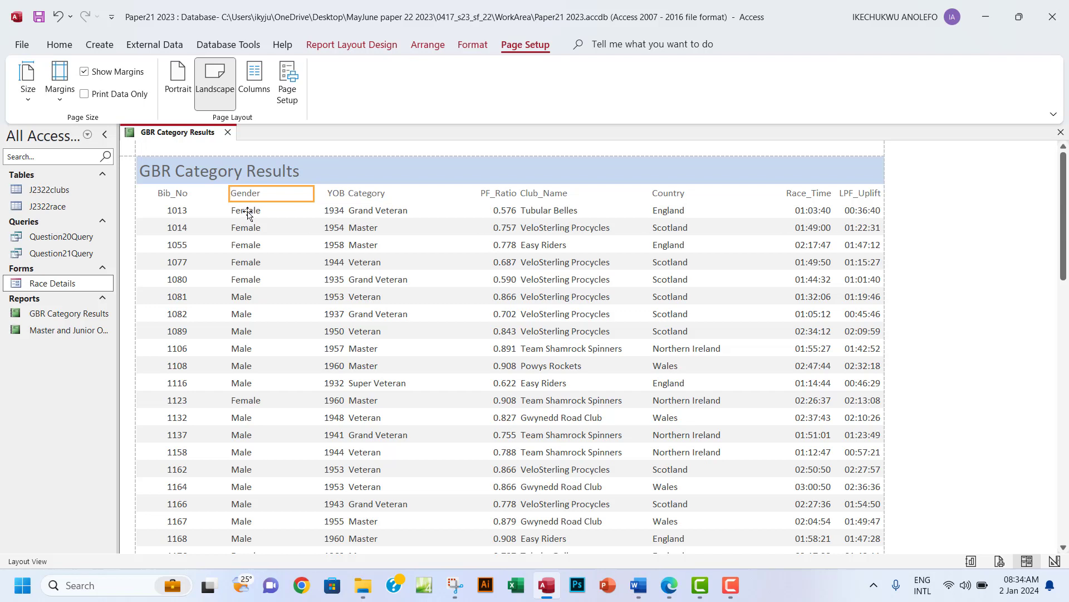
pyautogui.keyDown('shift'); pyautogui.click(248, 212); pyautogui.keyUp('shift')
pyautogui.moveTo(229, 191); pyautogui.dragTo(222, 190)
pyautogui.moveTo(314, 194); pyautogui.dragTo(275, 195)
pyautogui.scroll(-2, 326, 320)
pyautogui.scroll(-3, 326, 319)
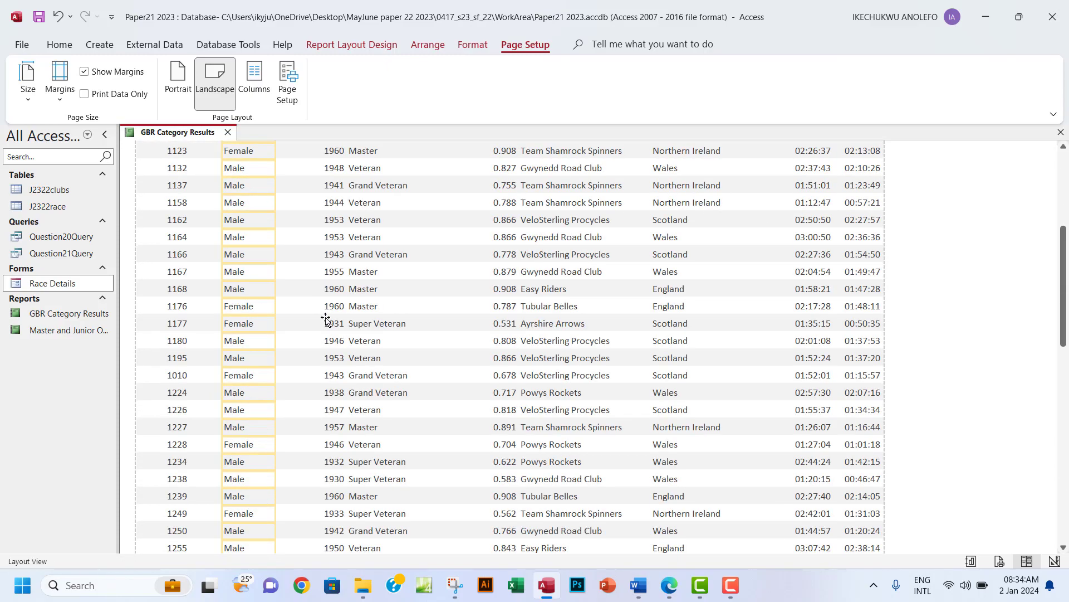
pyautogui.scroll(5, 326, 319)
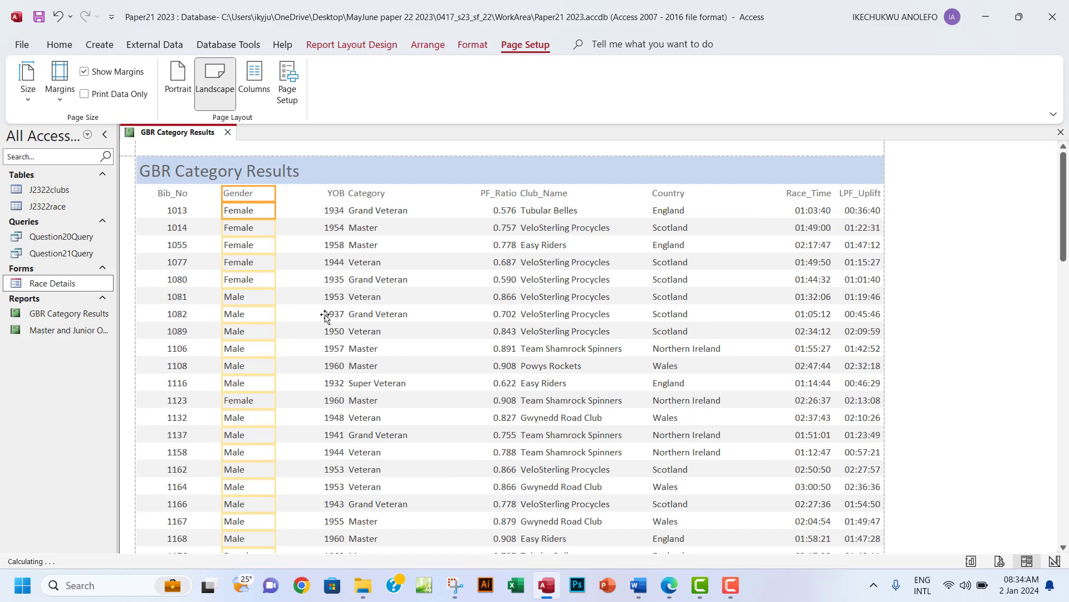
pyautogui.click(334, 193)
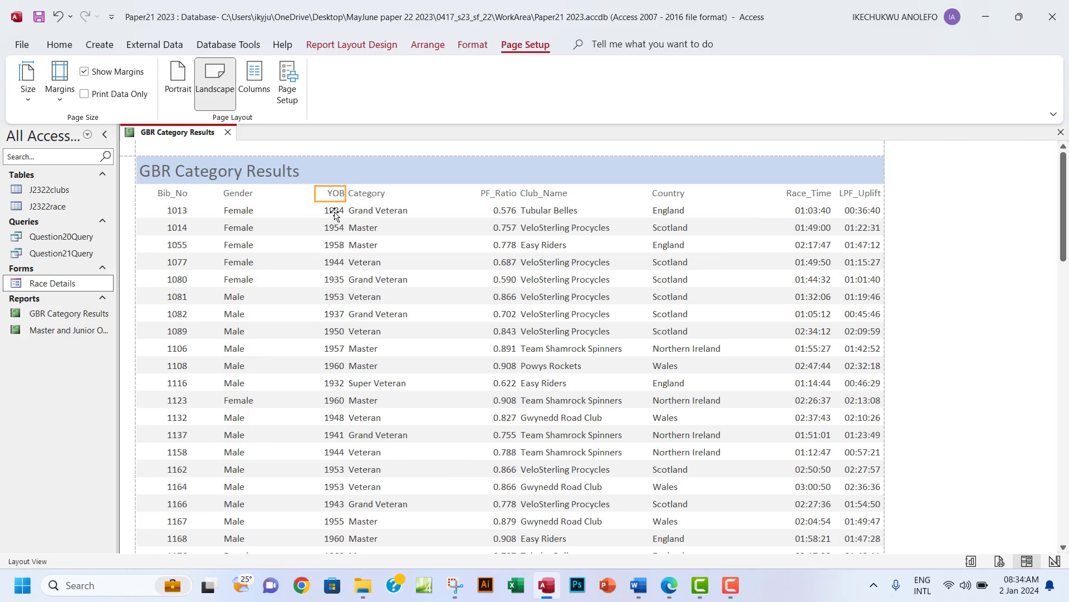
# Narrow the YOB column by dragging both of its edges.
pyautogui.click(327, 210)
pyautogui.moveTo(315, 199); pyautogui.dragTo(277, 199)
pyautogui.moveTo(346, 194); pyautogui.dragTo(323, 194)
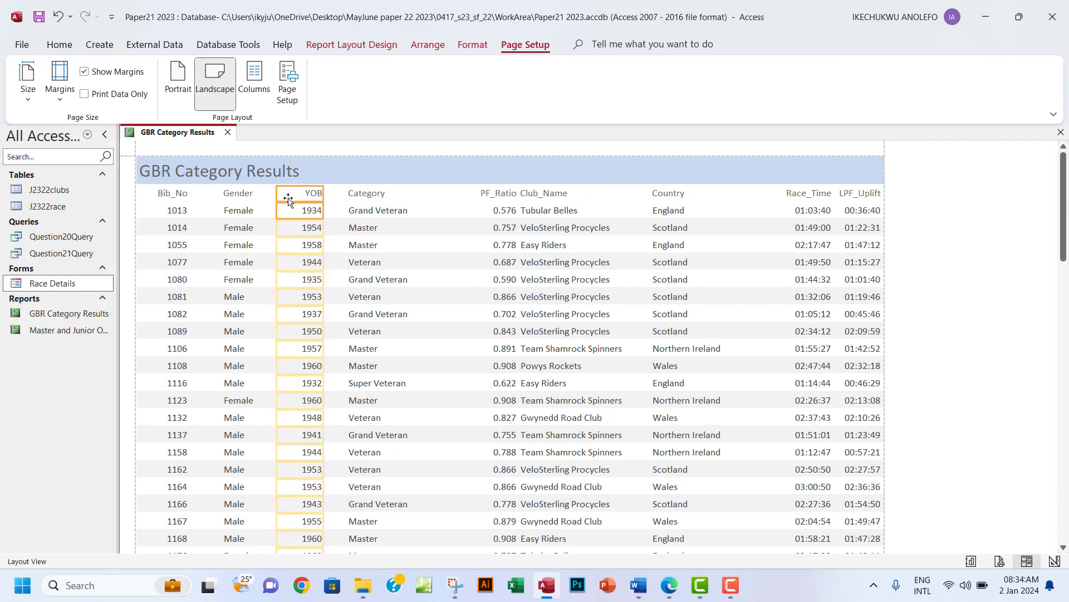
pyautogui.moveTo(268, 194); pyautogui.dragTo(260, 194)
# Resize the Category column from both sides.
pyautogui.click(356, 195)
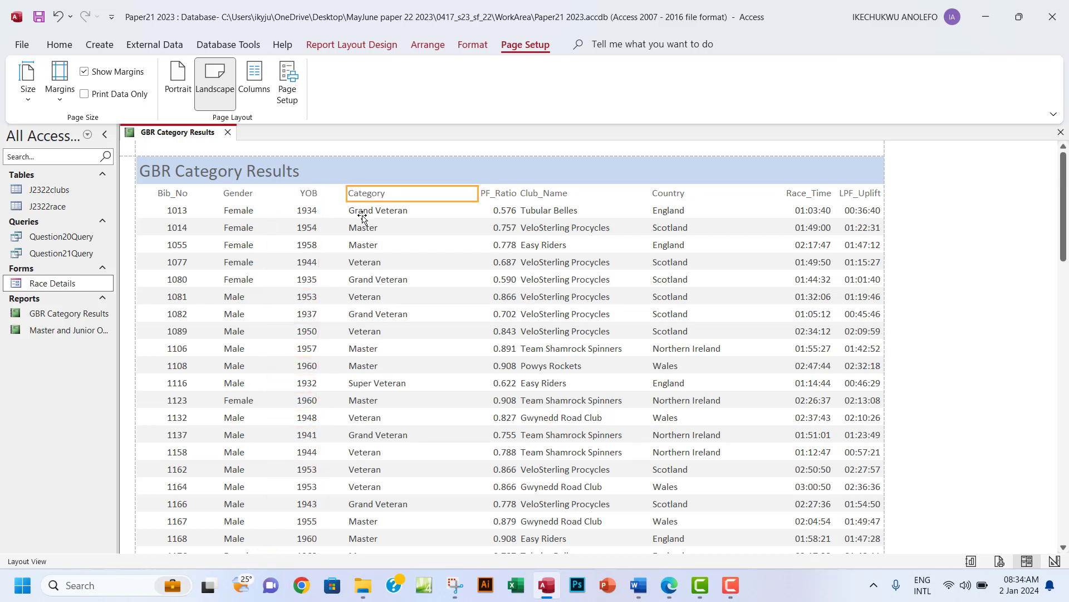
pyautogui.keyDown('shift'); pyautogui.click(367, 218); pyautogui.keyUp('shift')
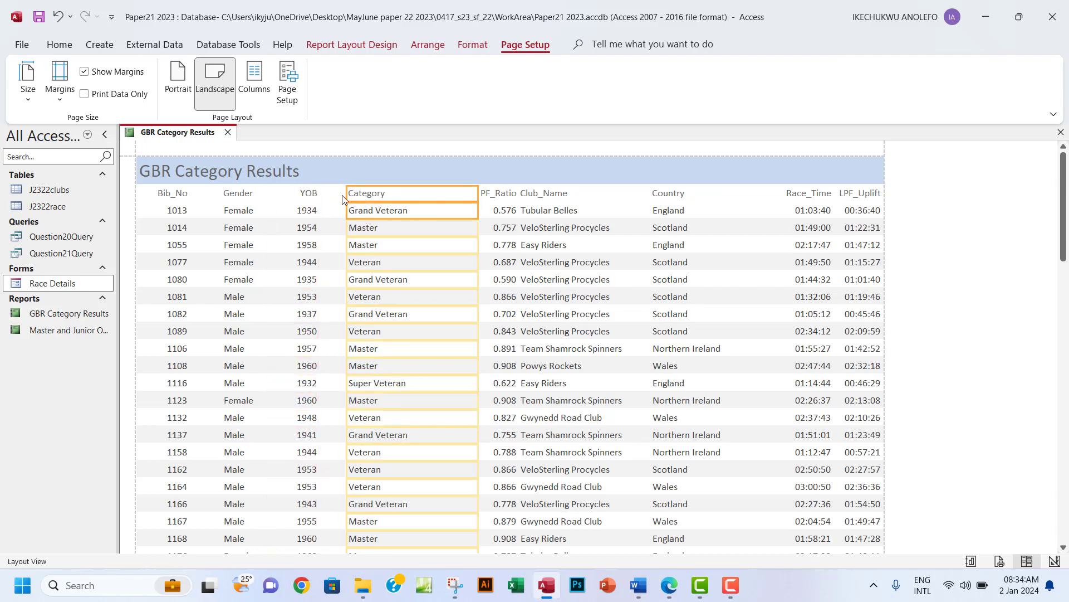
pyautogui.moveTo(348, 192); pyautogui.dragTo(336, 193)
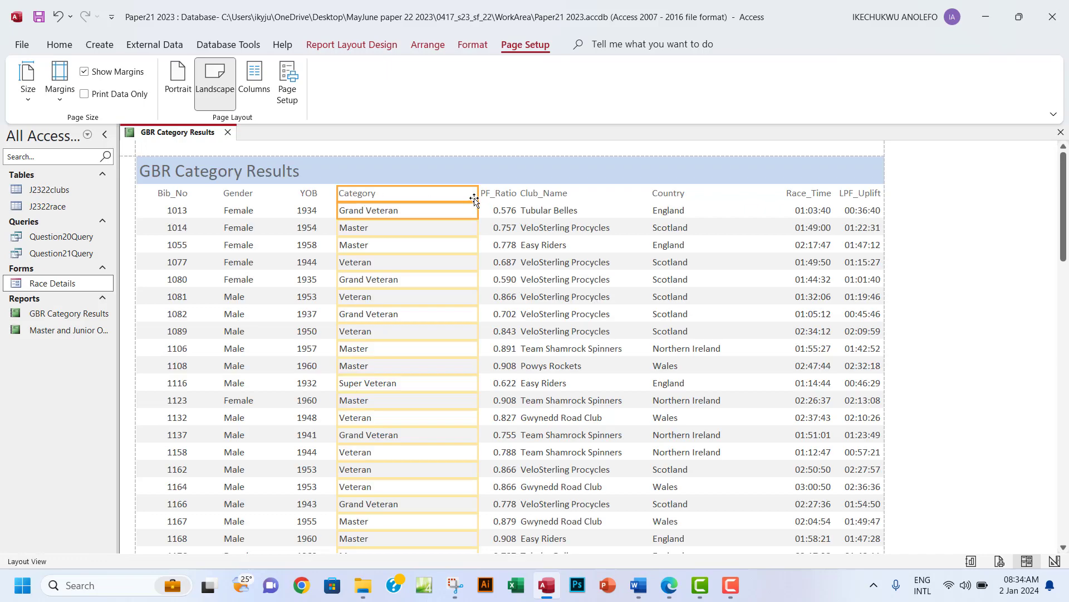
pyautogui.moveTo(475, 193); pyautogui.dragTo(428, 193)
pyautogui.scroll(-2, 506, 313)
pyautogui.scroll(-5, 506, 316)
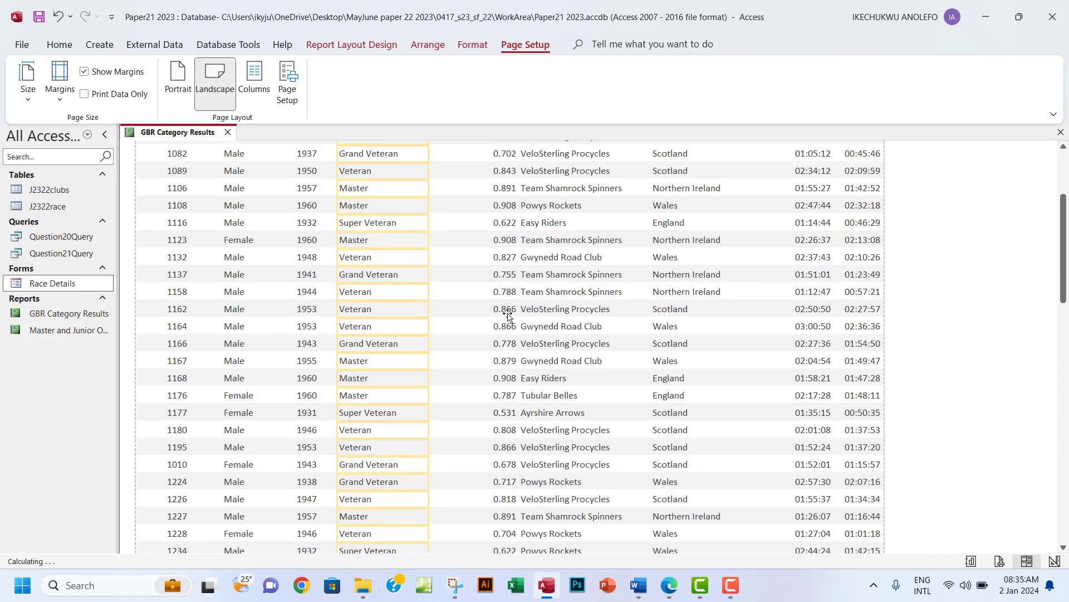
pyautogui.scroll(10, 506, 314)
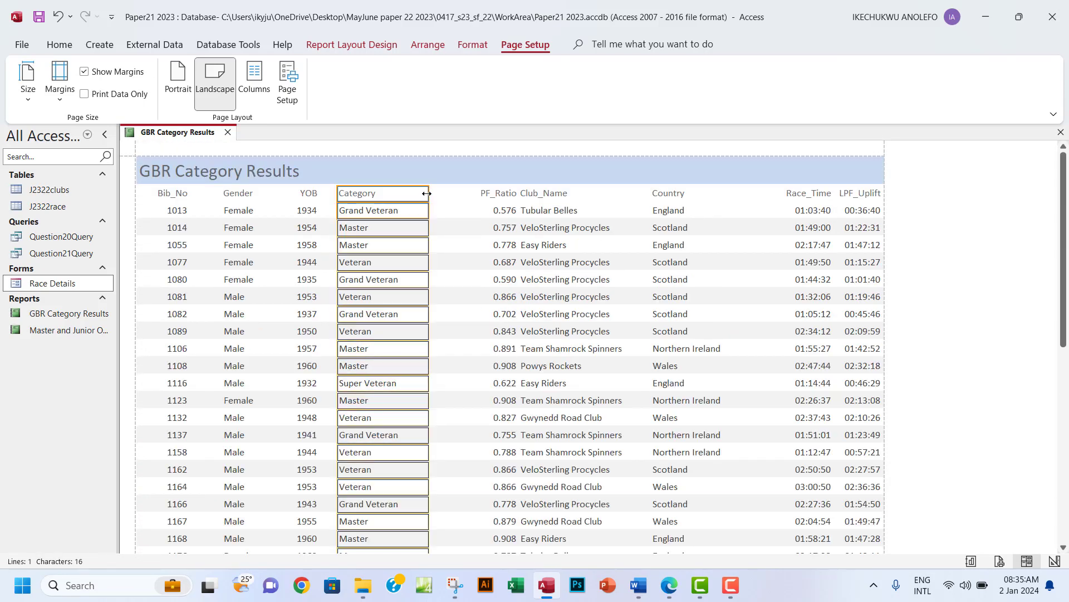
# Resize the LPF_Ratio column so its heading shows fully.
pyautogui.click(503, 192)
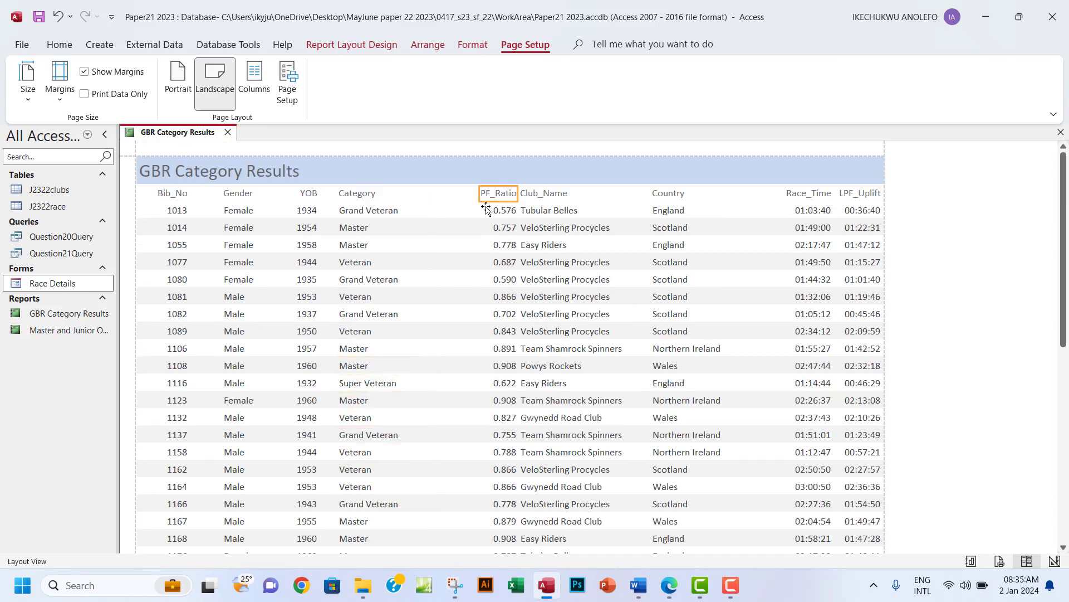
pyautogui.keyDown('shift'); pyautogui.click(490, 210); pyautogui.keyUp('shift')
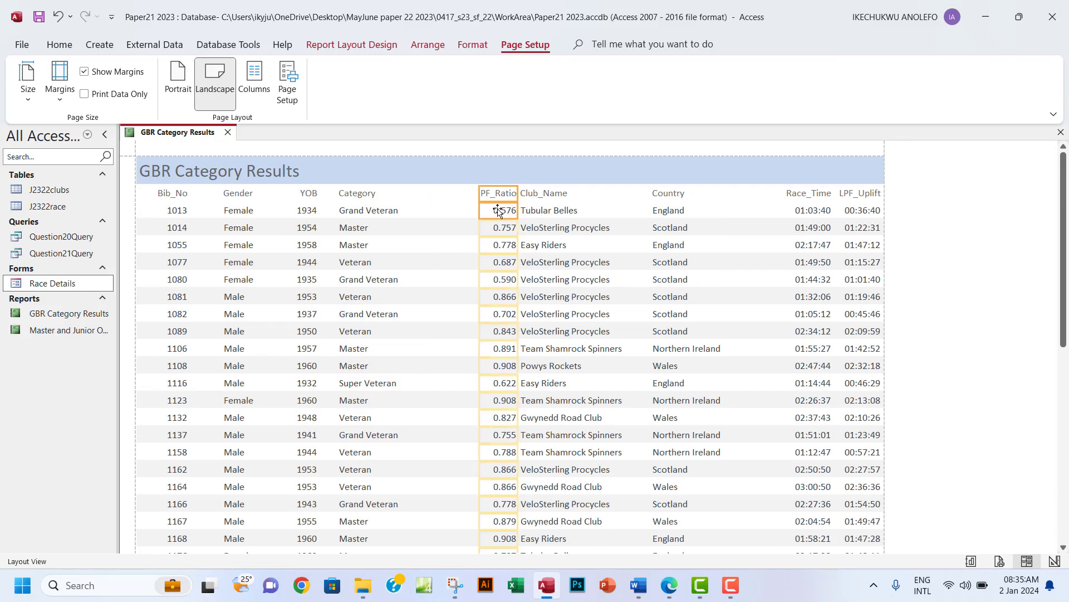
pyautogui.moveTo(484, 200); pyautogui.dragTo(419, 203)
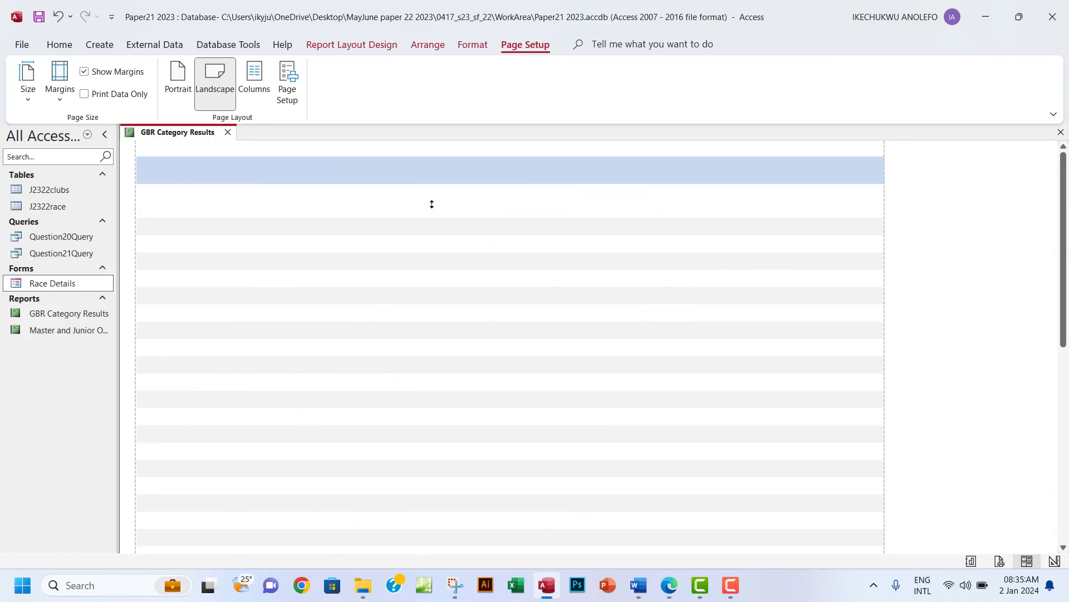
pyautogui.moveTo(519, 198); pyautogui.dragTo(484, 201)
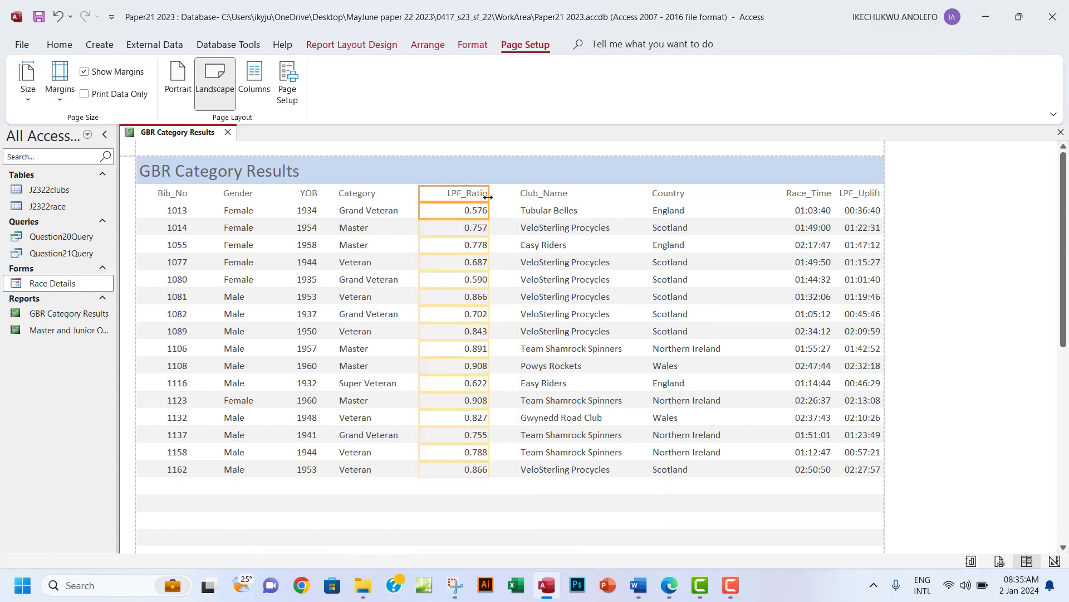
# Resize the Club_Name column from both sides.
pyautogui.click(529, 193)
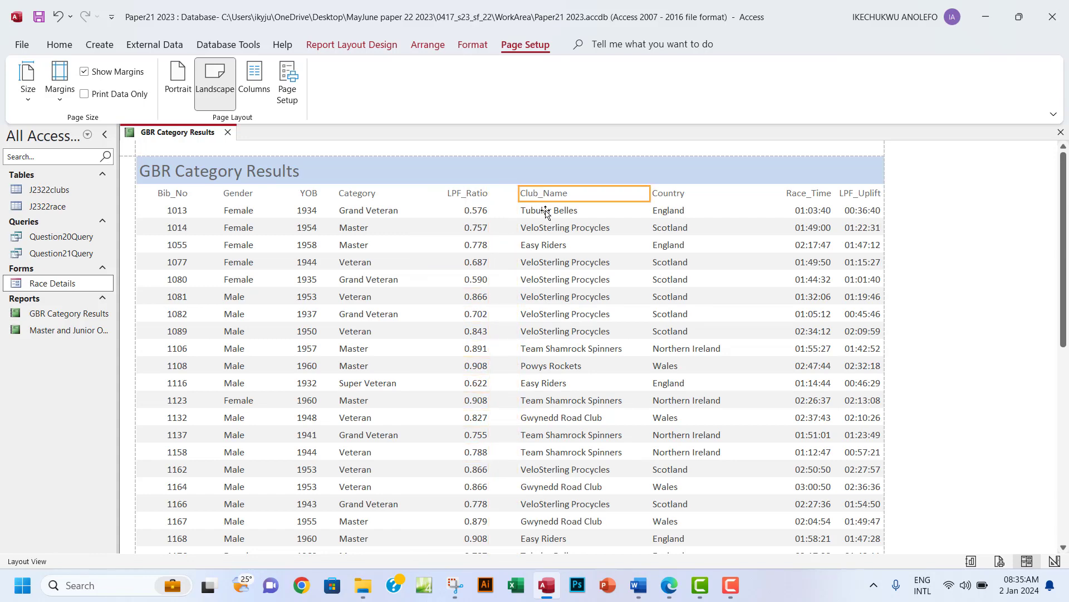
pyautogui.keyDown('shift'); pyautogui.click(543, 212); pyautogui.keyUp('shift')
pyautogui.moveTo(519, 200); pyautogui.dragTo(511, 199)
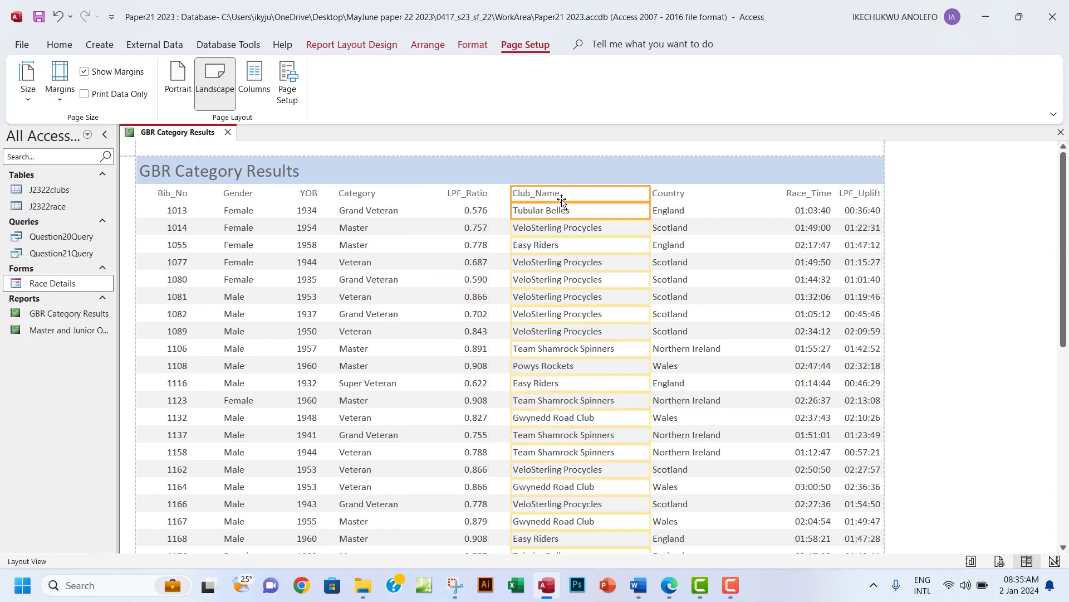
pyautogui.scroll(-5, 585, 304)
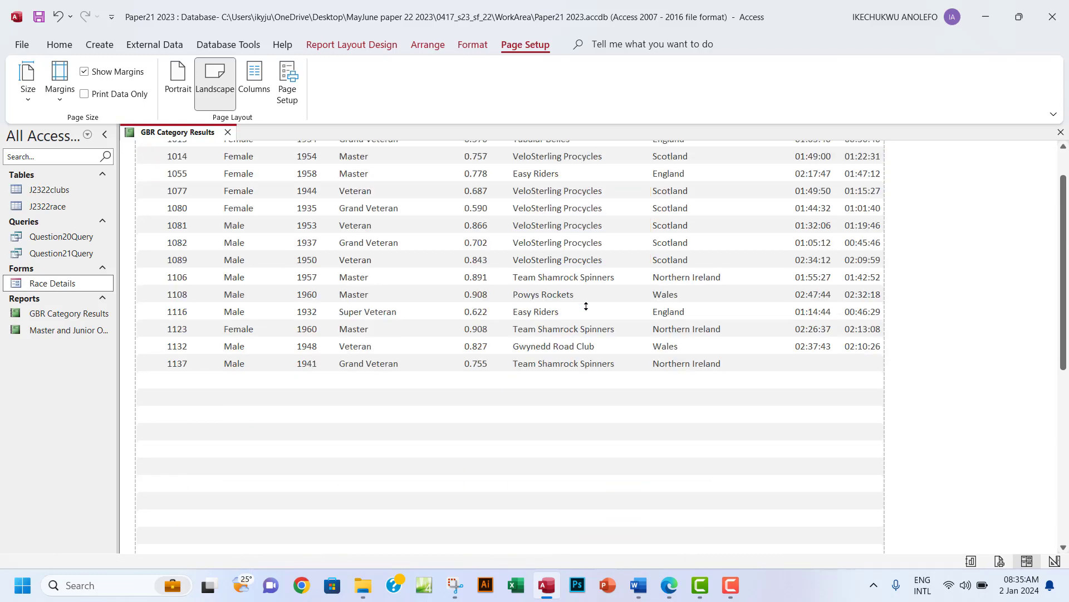
pyautogui.scroll(-3, 585, 306)
pyautogui.scroll(8, 586, 306)
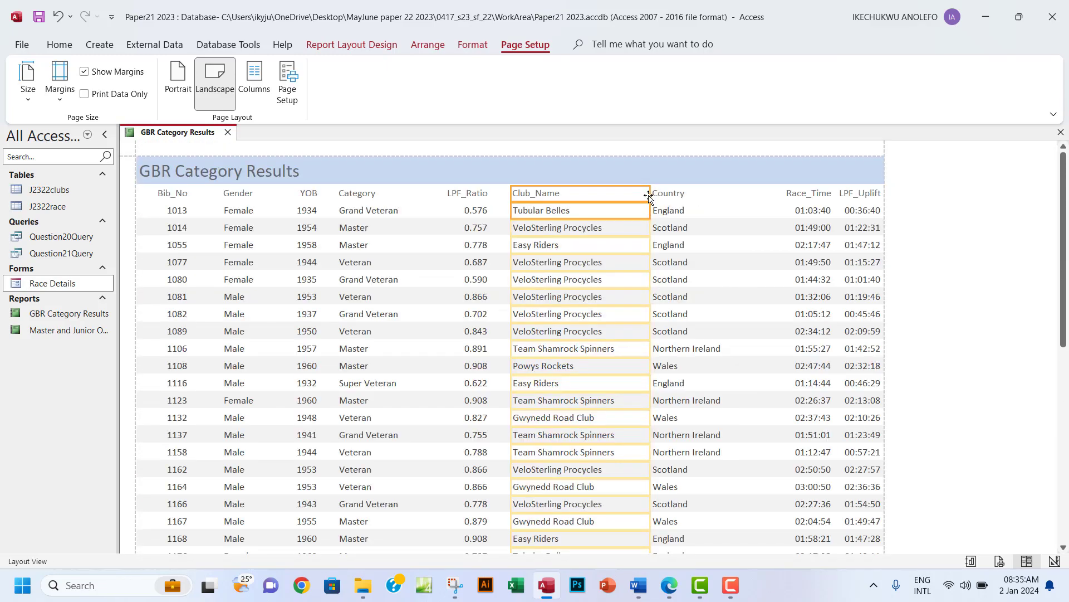
pyautogui.moveTo(649, 196); pyautogui.dragTo(631, 196)
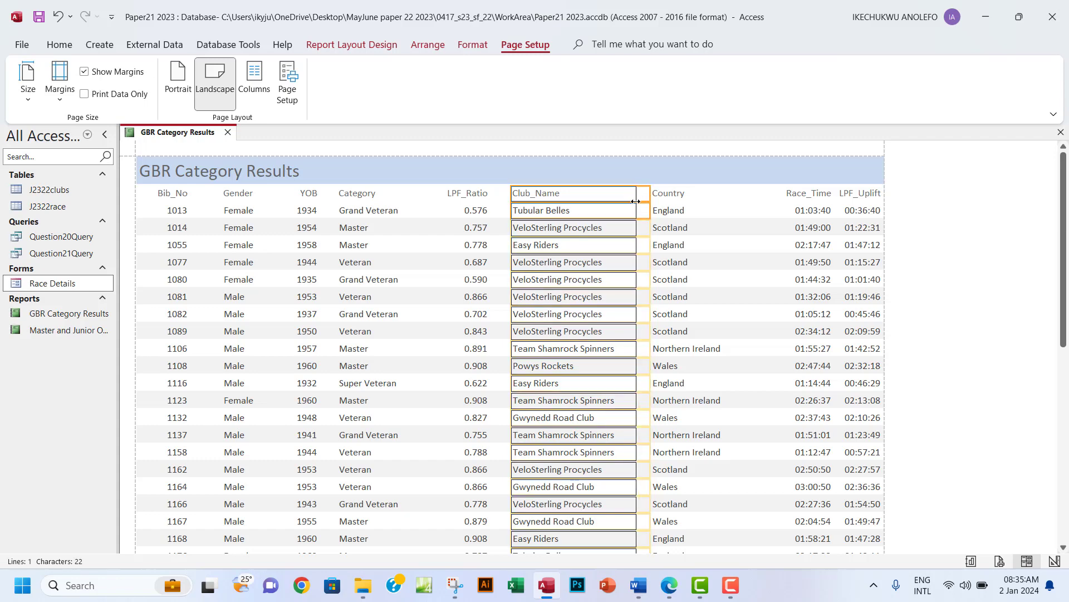
# Adjust the Country column and narrow the Race_Time column.
pyautogui.click(666, 194)
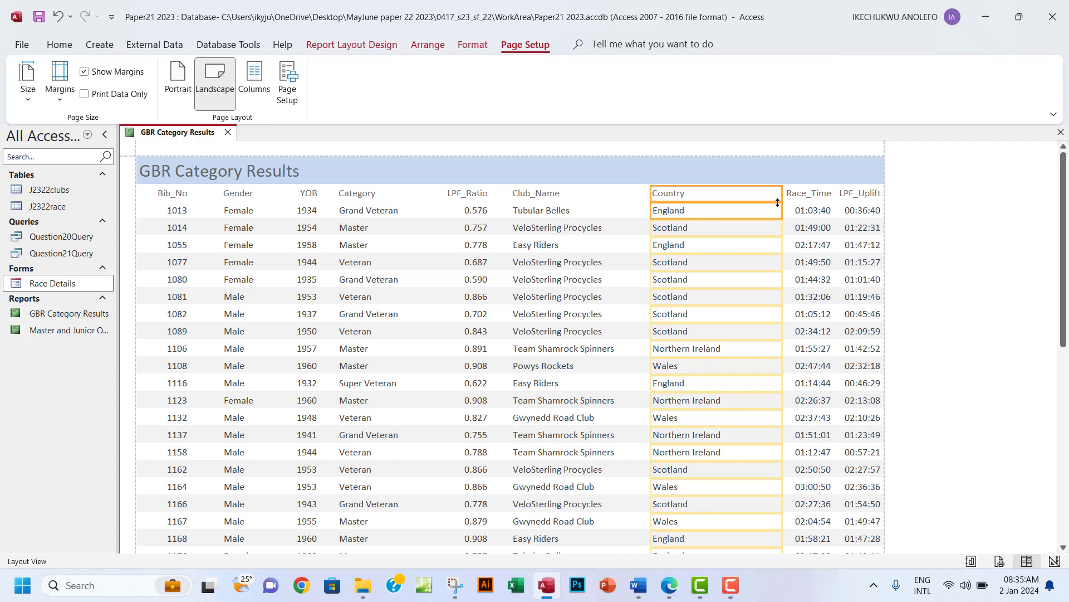
pyautogui.moveTo(782, 201); pyautogui.dragTo(752, 210)
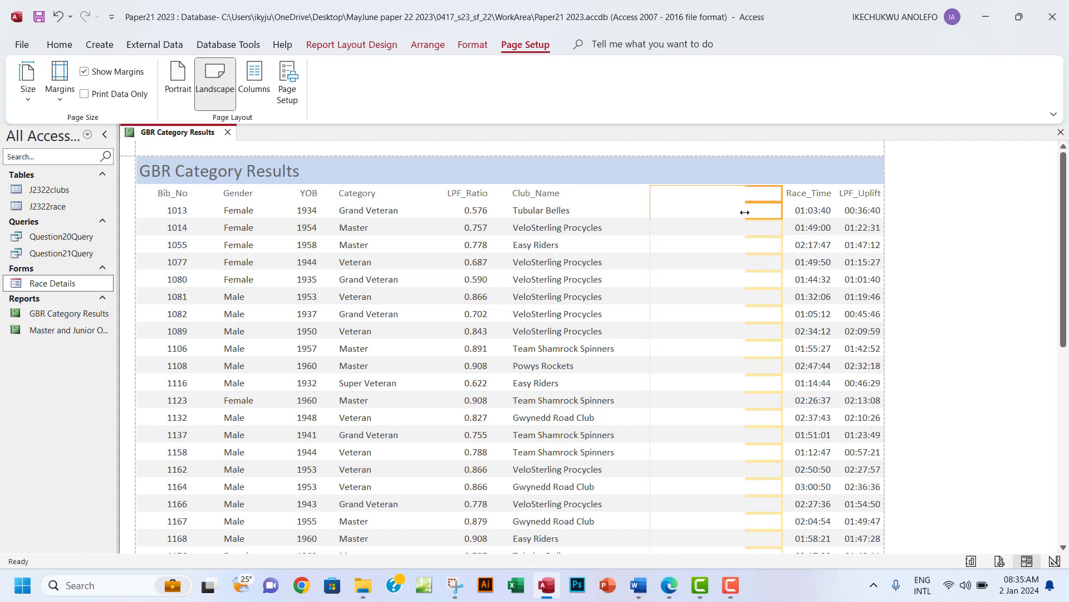
pyautogui.click(795, 192)
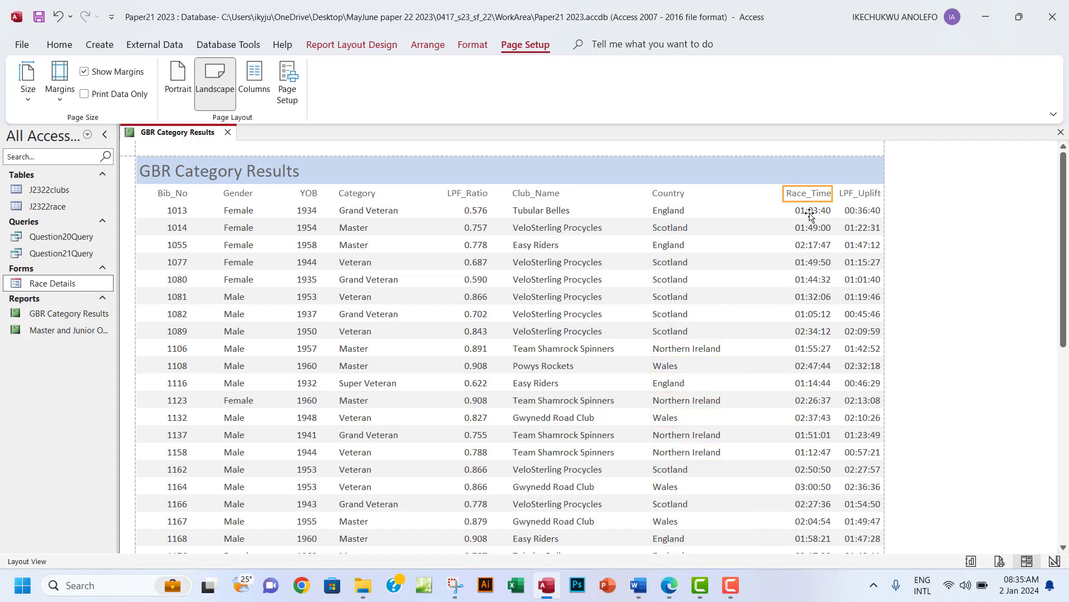
pyautogui.click(811, 212)
pyautogui.moveTo(778, 194); pyautogui.dragTo(745, 208)
pyautogui.moveTo(837, 196); pyautogui.dragTo(802, 198)
# Resize LPF_Uplift, review the report to its end, then bring up the exam paper.
pyautogui.click(846, 195)
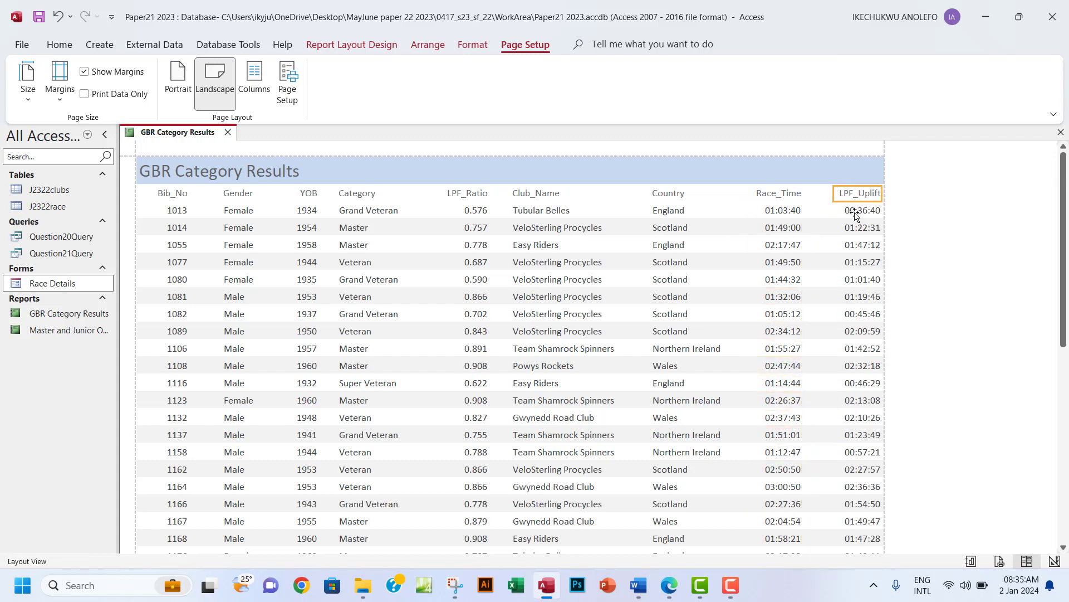
pyautogui.click(847, 211)
pyautogui.moveTo(825, 194); pyautogui.dragTo(868, 196)
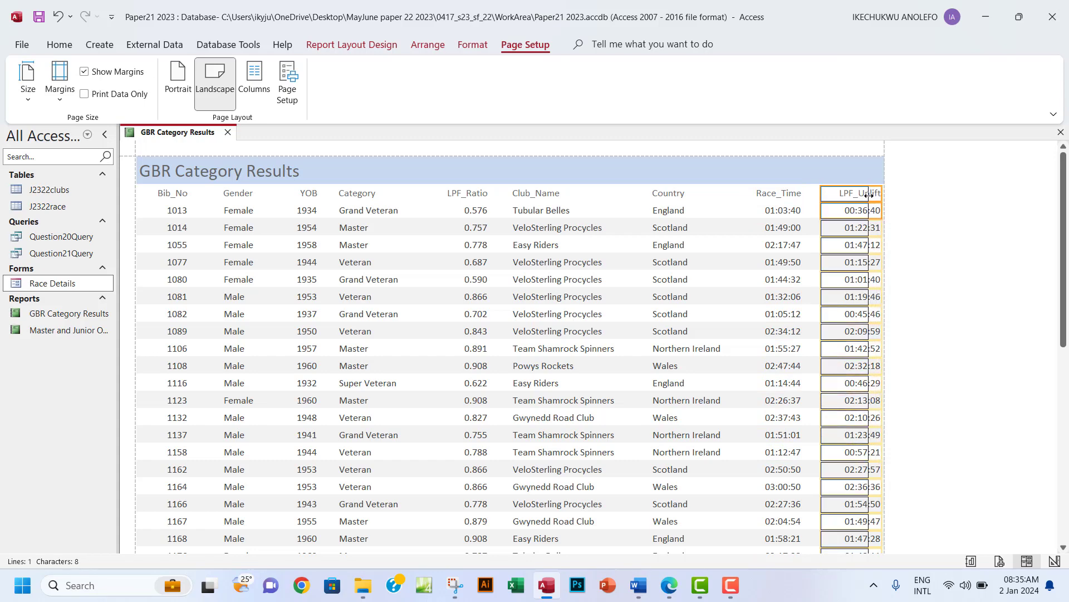
pyautogui.scroll(-4, 861, 273)
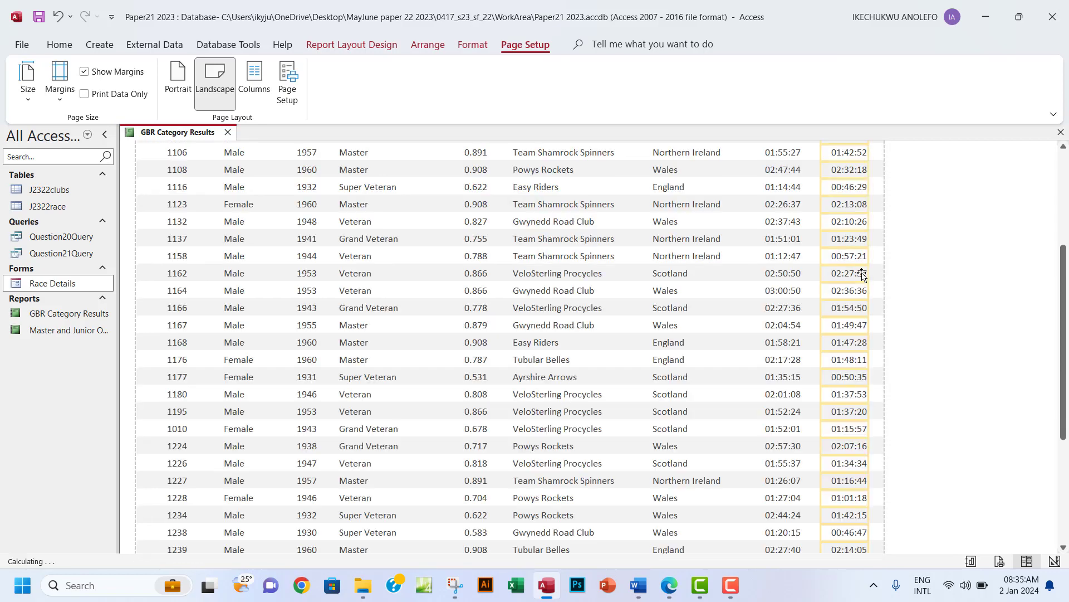
pyautogui.scroll(-1, 862, 278)
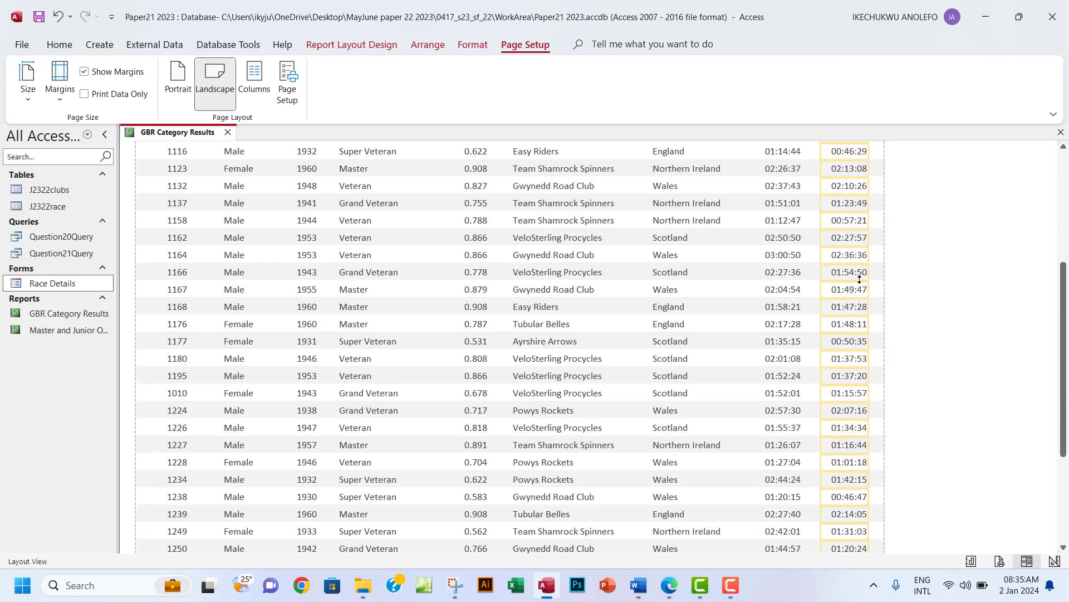
pyautogui.scroll(-3, 860, 279)
pyautogui.scroll(-1, 859, 279)
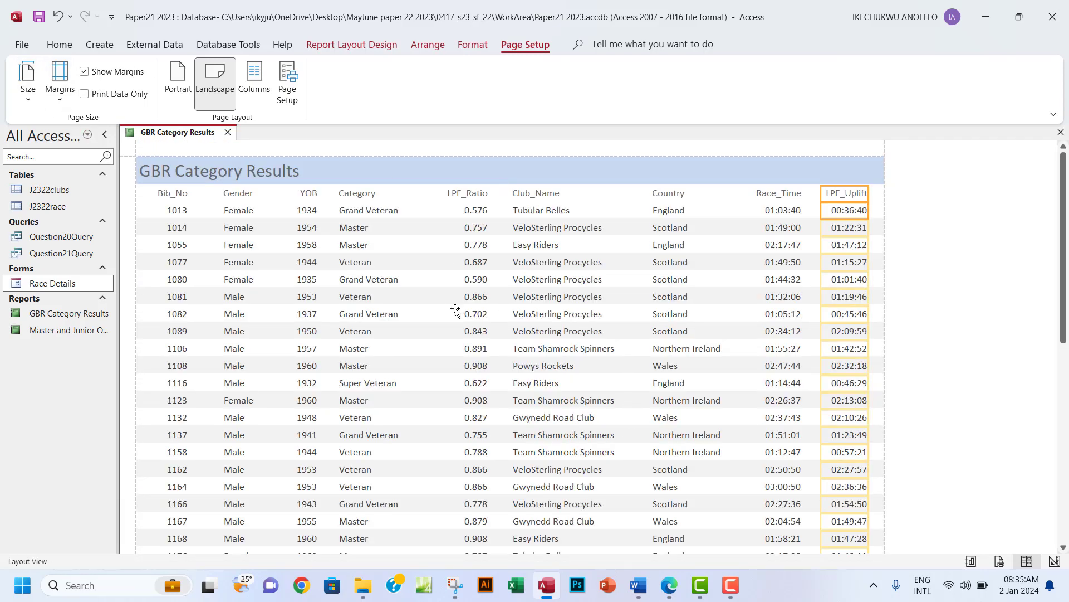
pyautogui.click(669, 586)
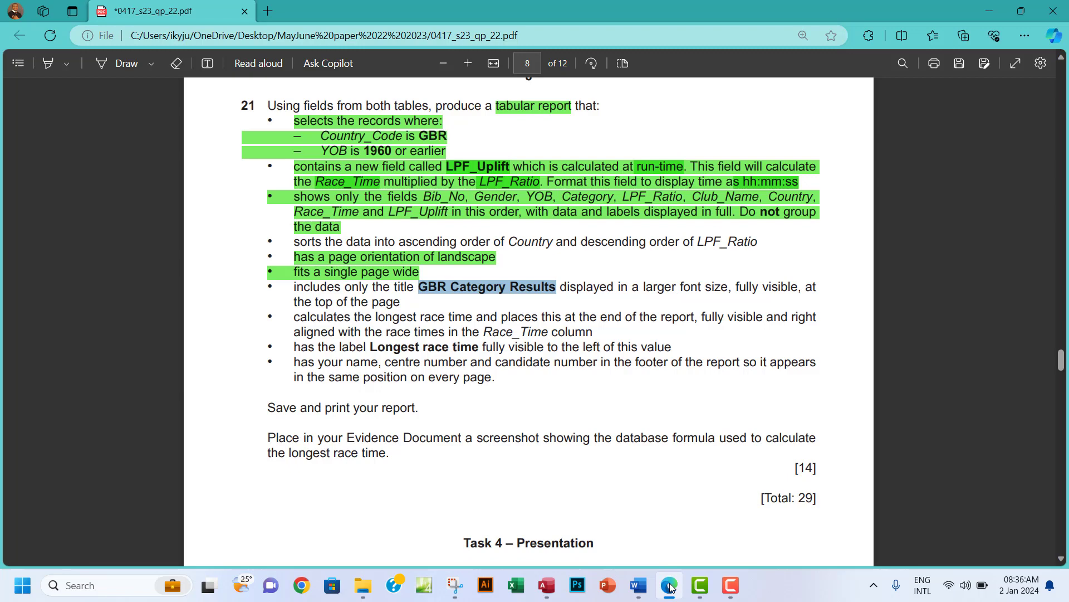
# Make the 'GBR Category Results' report title bold and enlarge it from 20 to 24 point.
pyautogui.click(670, 586)
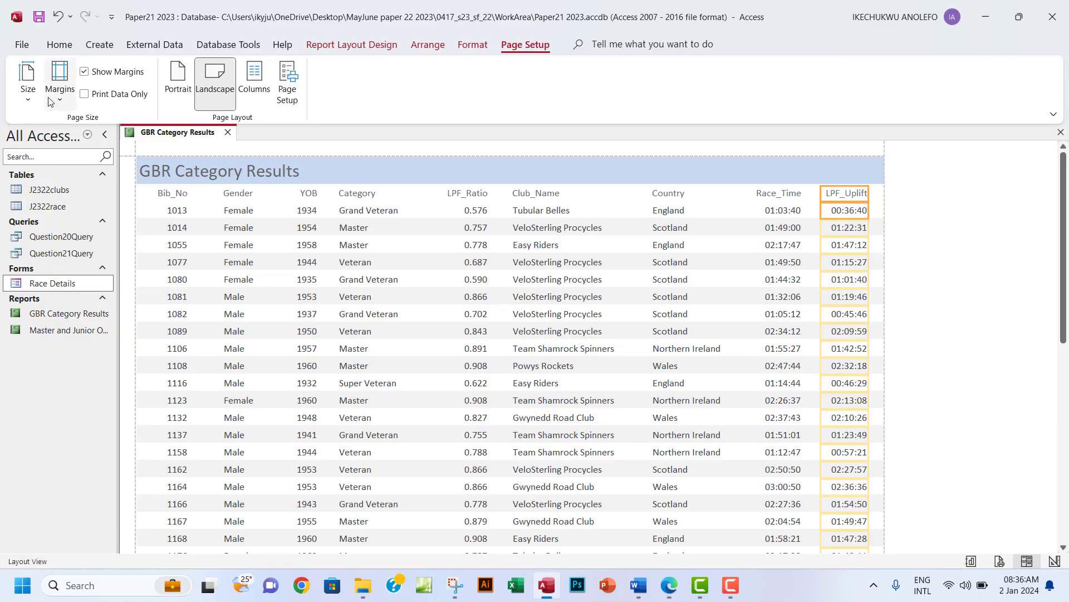
pyautogui.click(374, 49)
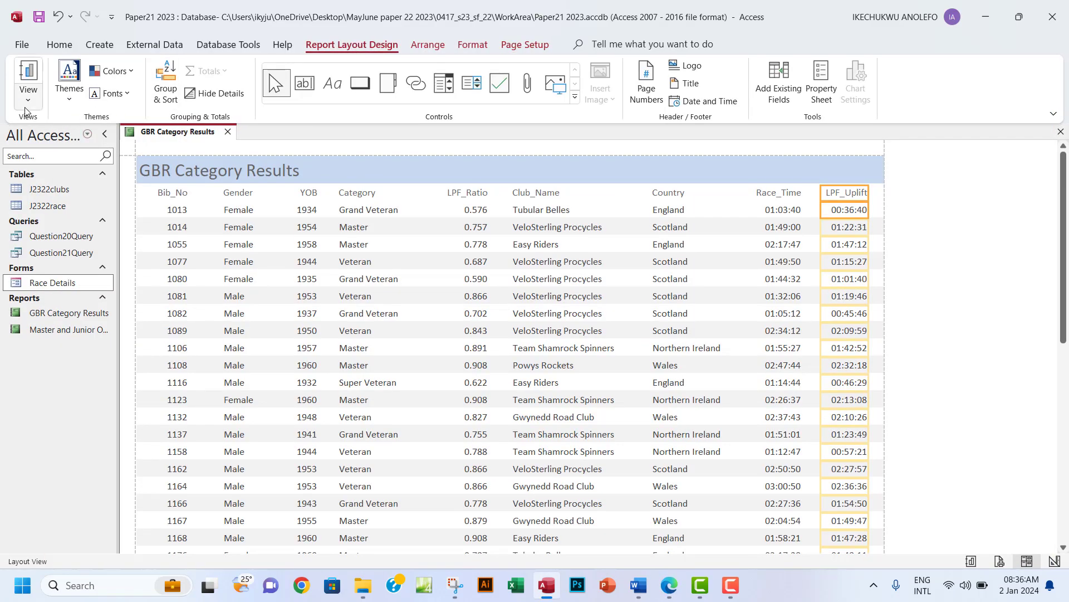
pyautogui.click(25, 107)
pyautogui.click(235, 171)
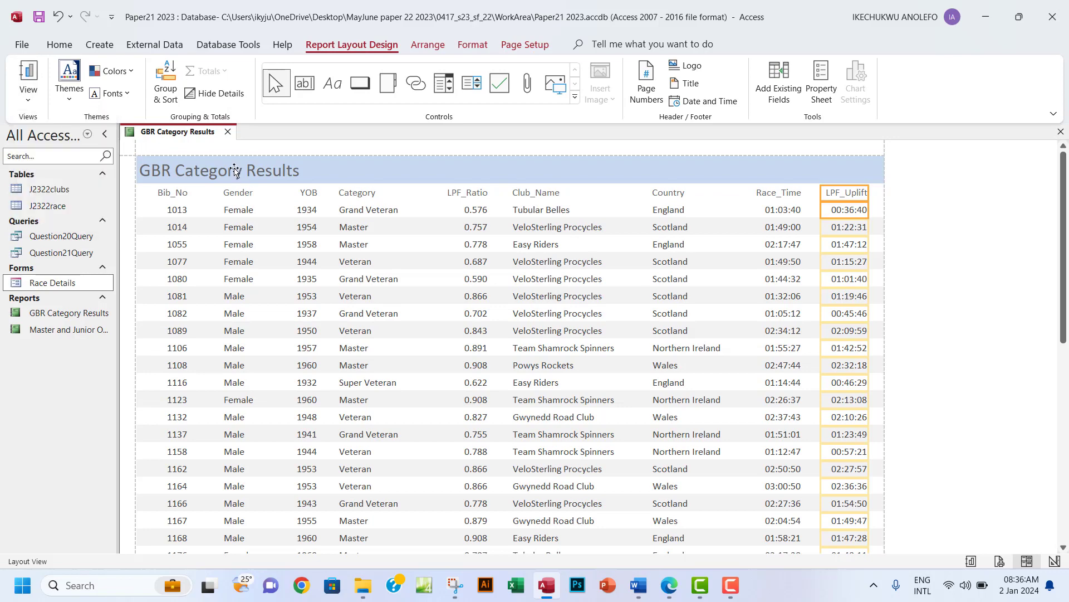
pyautogui.click(234, 170)
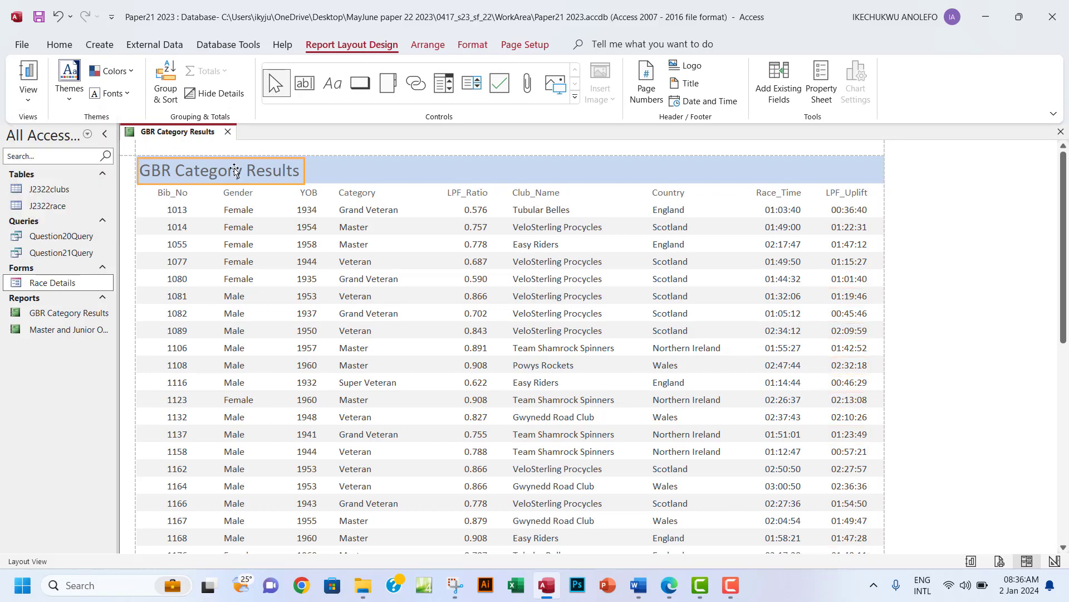
pyautogui.click(473, 45)
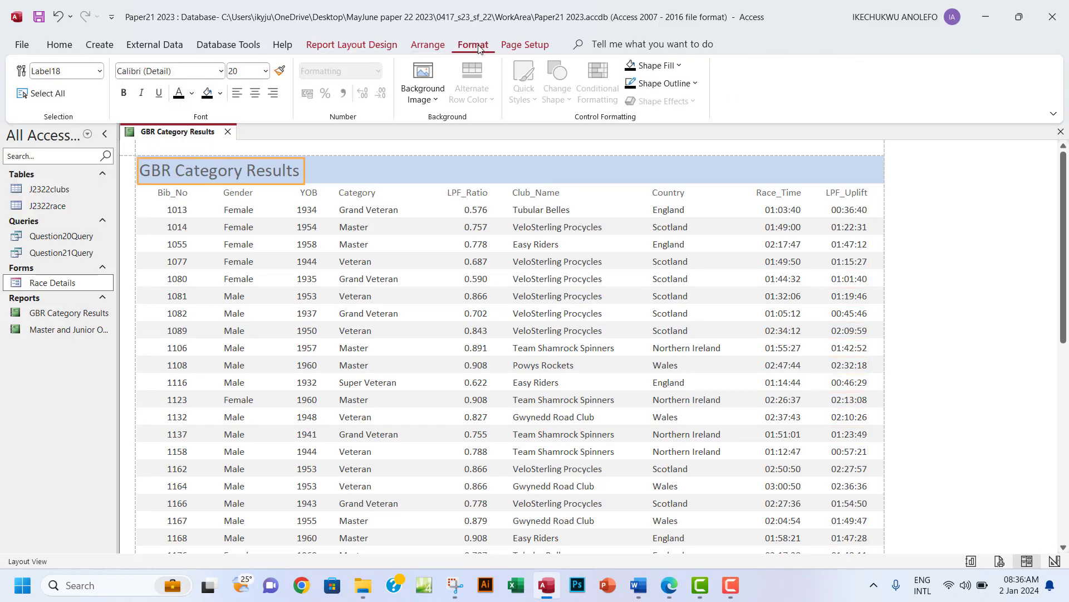
pyautogui.click(124, 93)
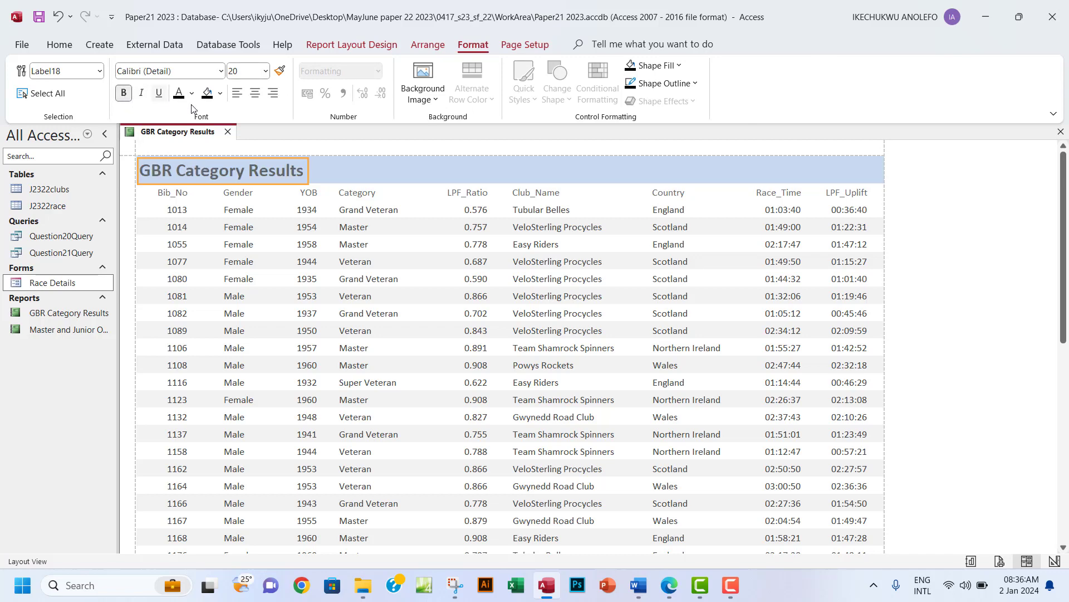
pyautogui.click(265, 74)
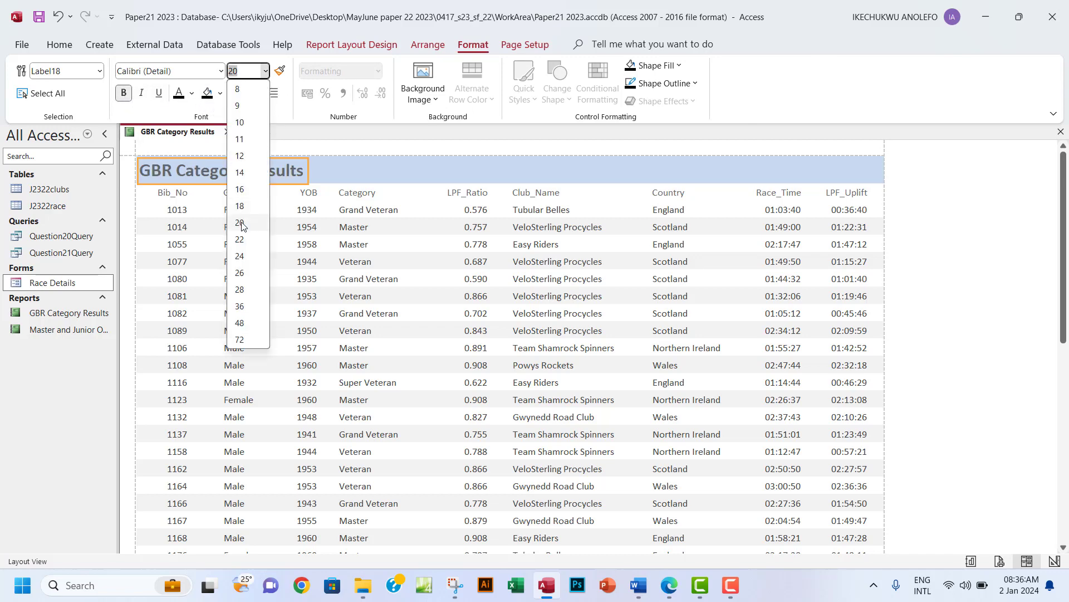
pyautogui.click(243, 254)
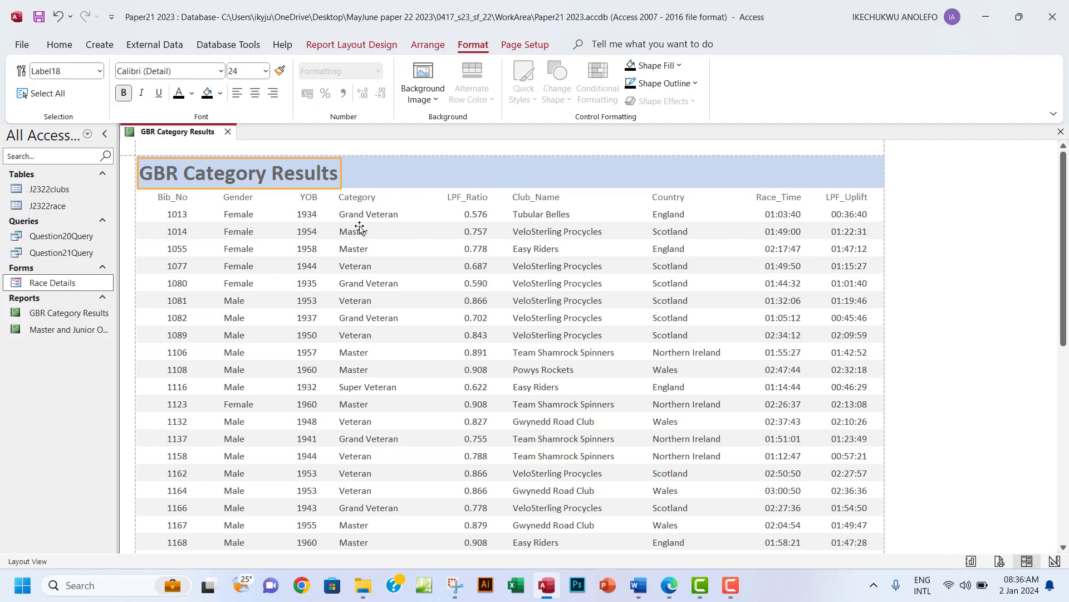
pyautogui.click(426, 264)
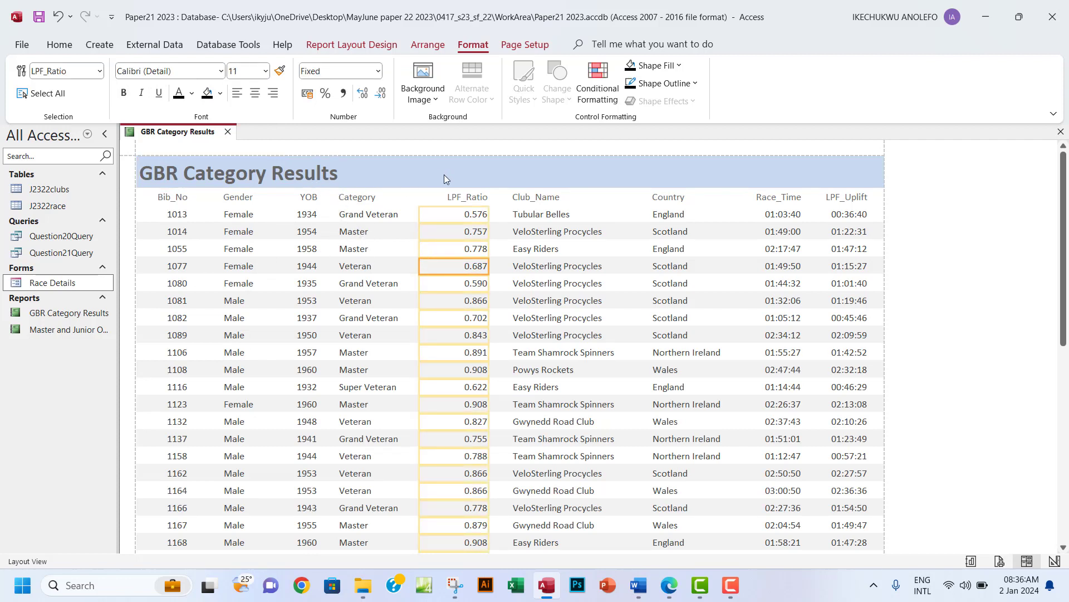
# Highlight the question 21 bullet about the 'GBR Category Results' title in green in the exam PDF.
pyautogui.click(671, 589)
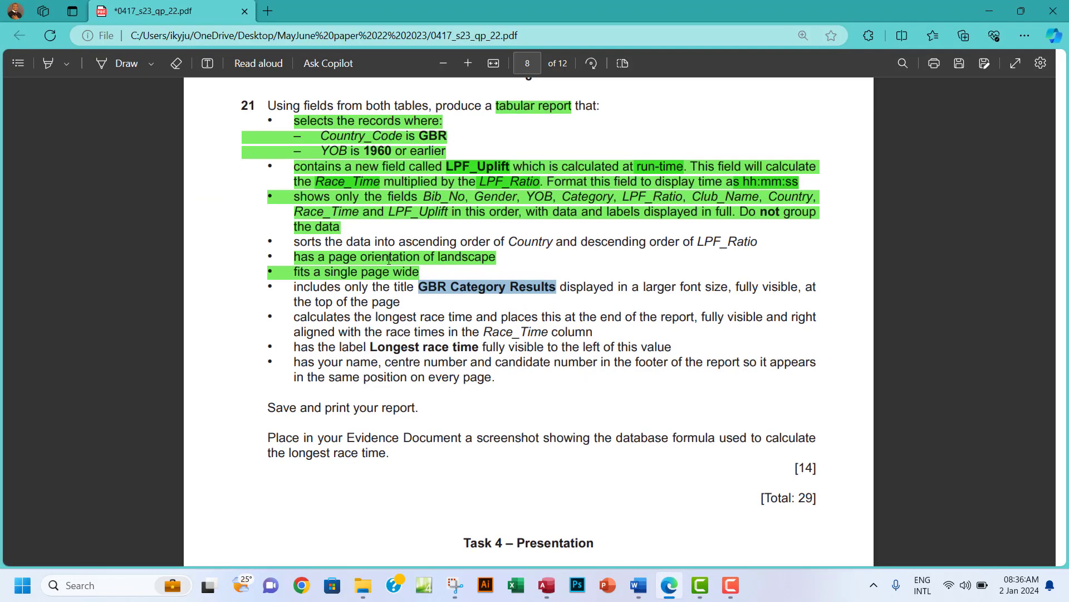
pyautogui.click(305, 294)
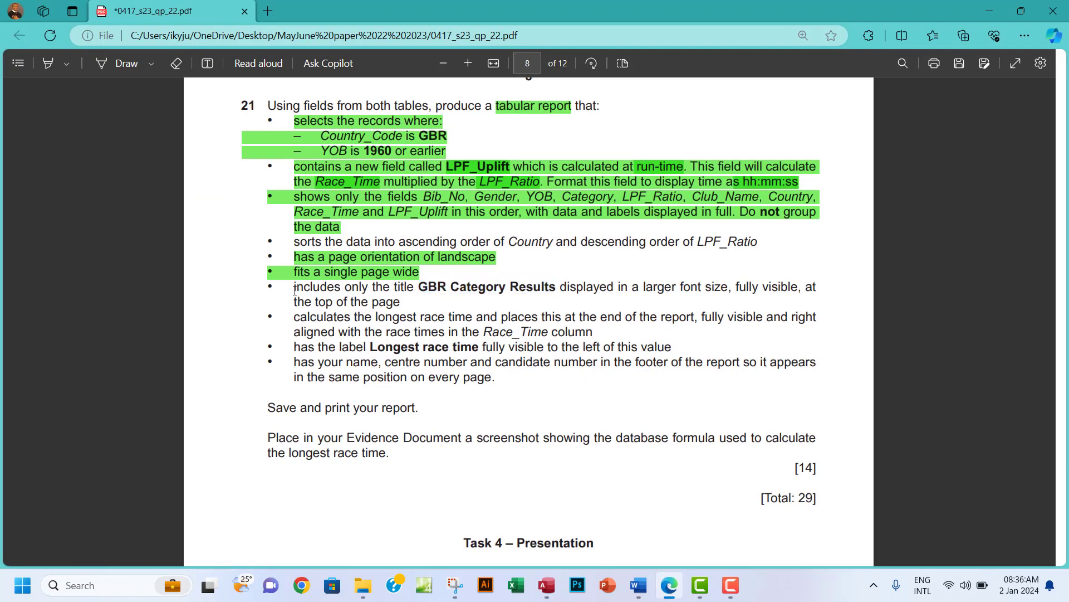
pyautogui.moveTo(294, 288); pyautogui.dragTo(395, 306)
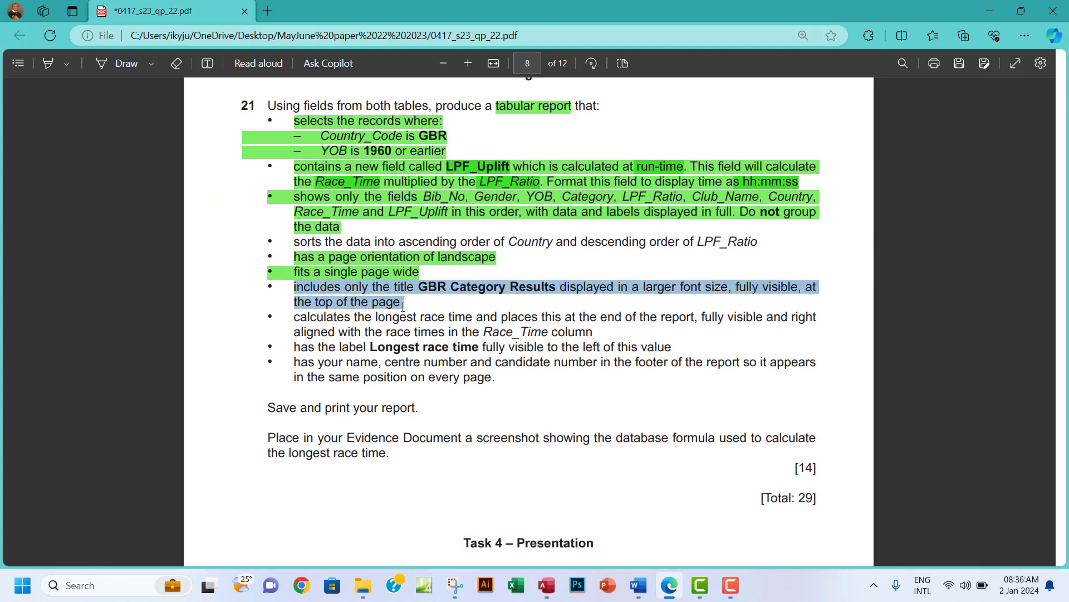
pyautogui.moveTo(427, 242)
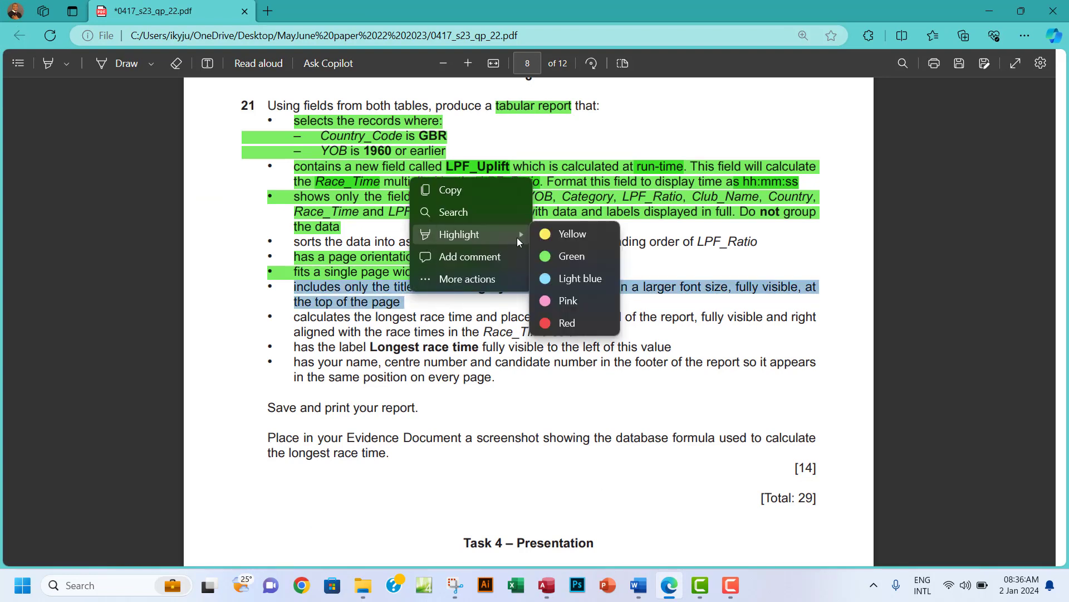
pyautogui.click(561, 255)
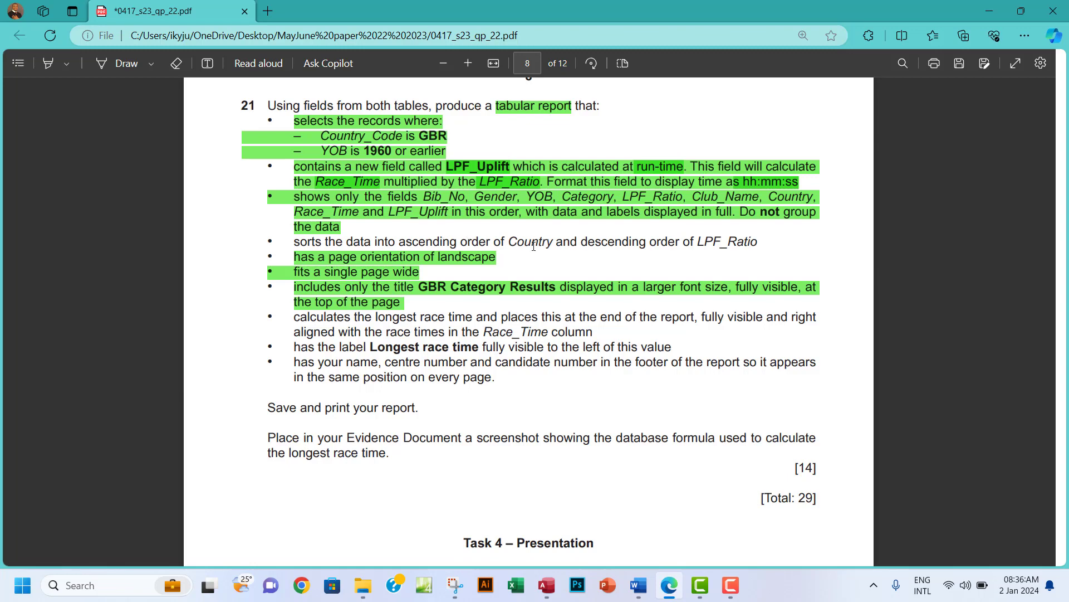
pyautogui.click(546, 585)
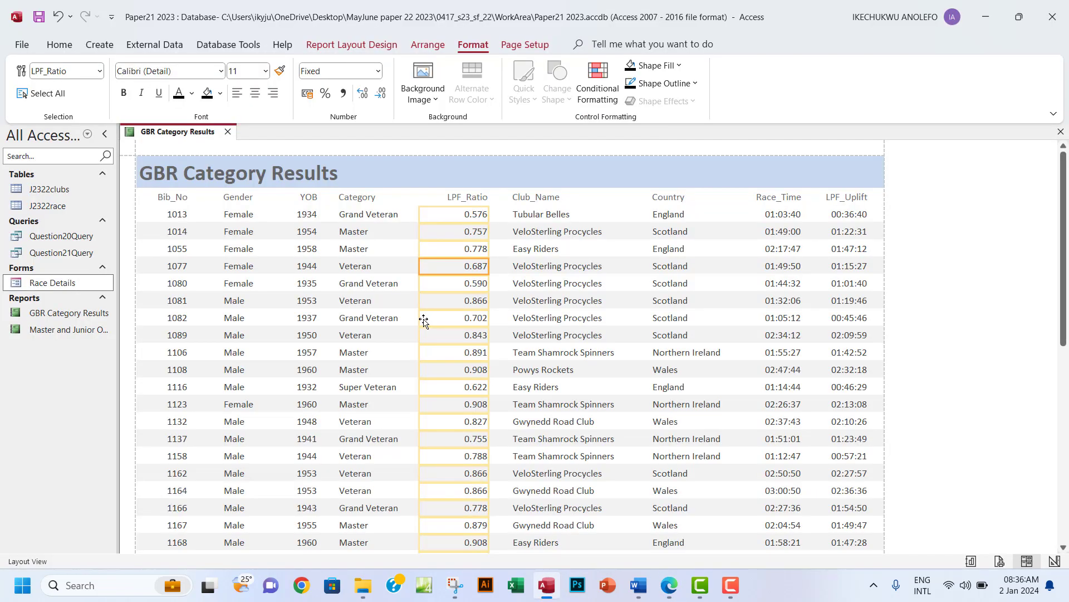
# Add a Country sort, A on top, in the report's Group & Sort pane.
pyautogui.click(360, 52)
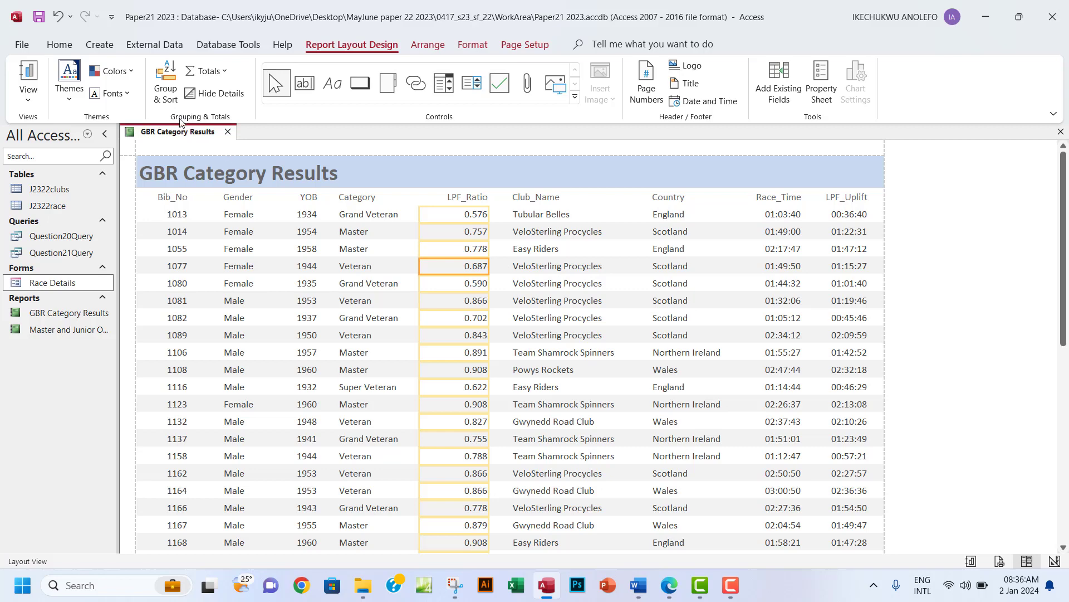
pyautogui.click(166, 82)
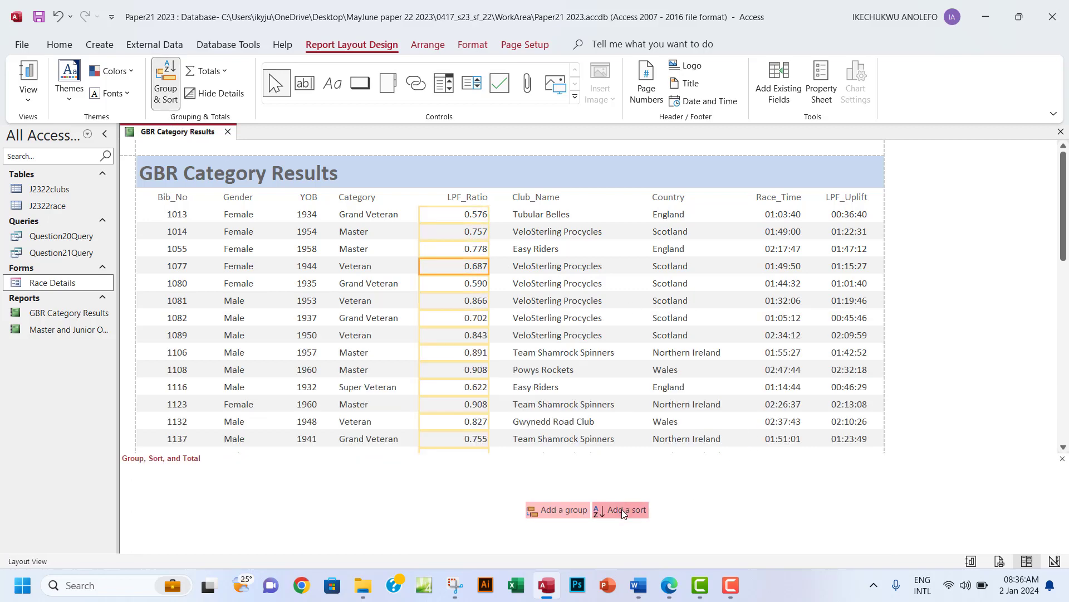
pyautogui.click(672, 591)
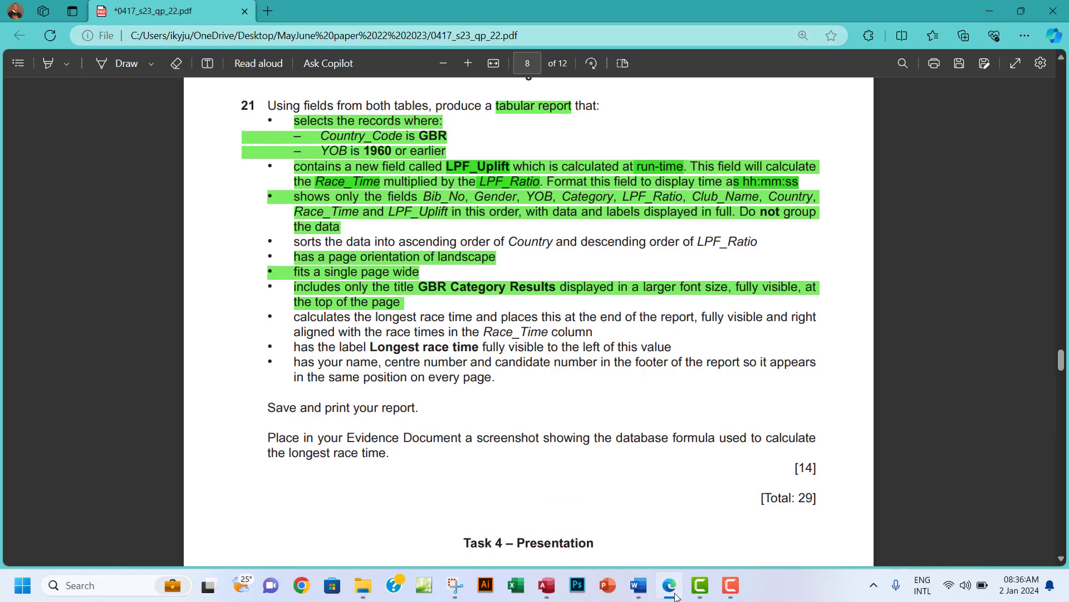
pyautogui.click(676, 596)
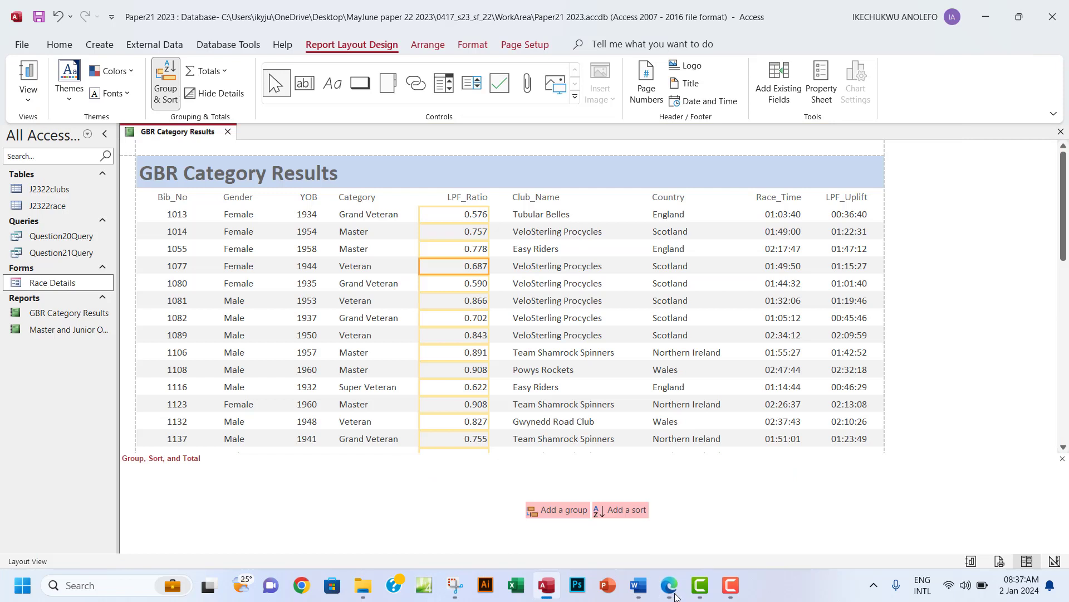
pyautogui.click(628, 510)
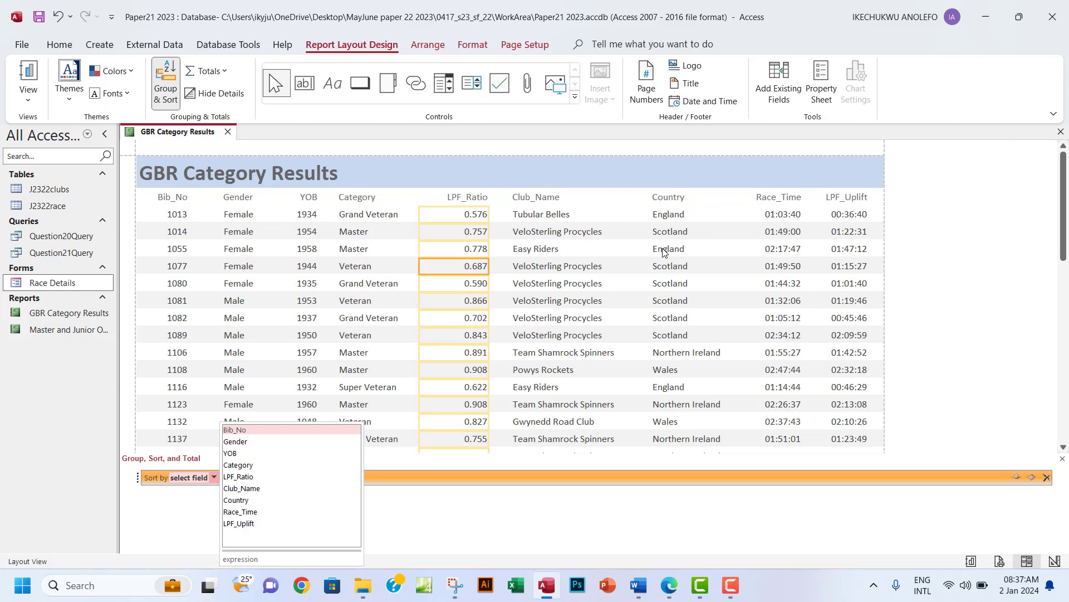
pyautogui.click(265, 502)
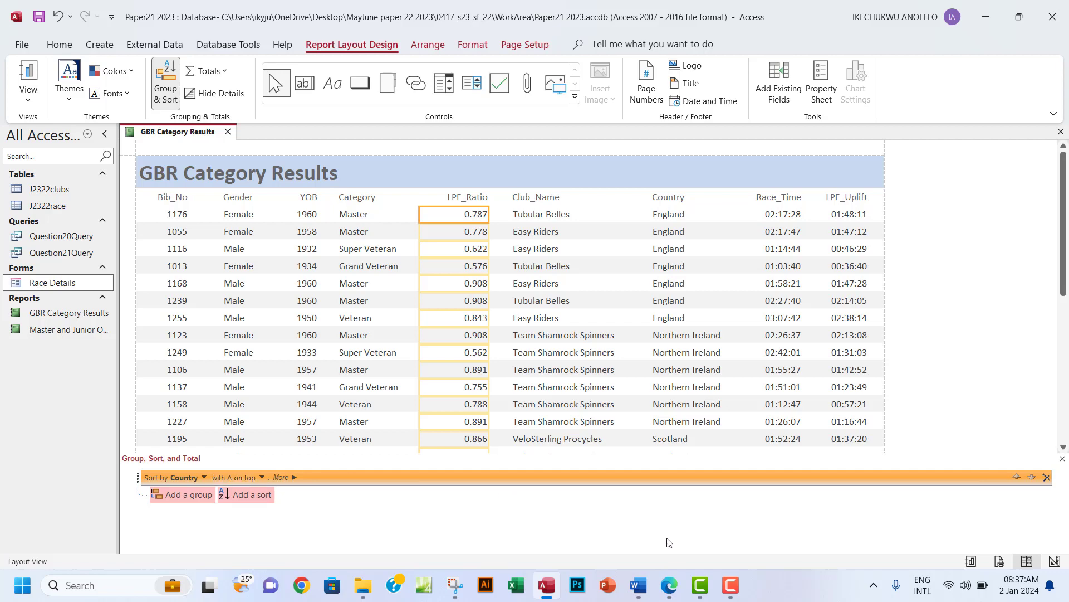
pyautogui.click(667, 589)
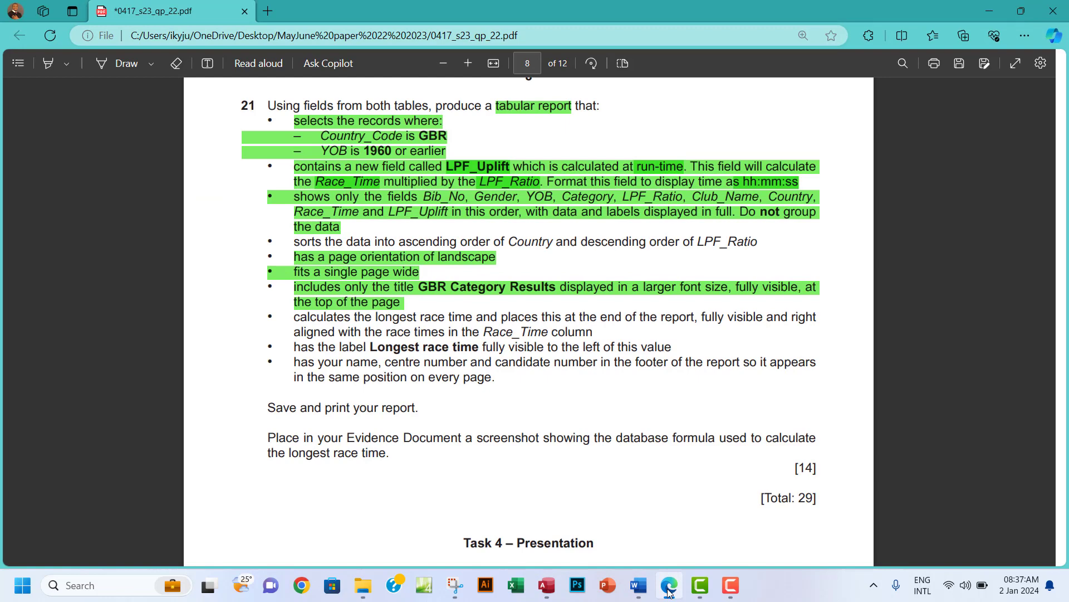
pyautogui.click(668, 591)
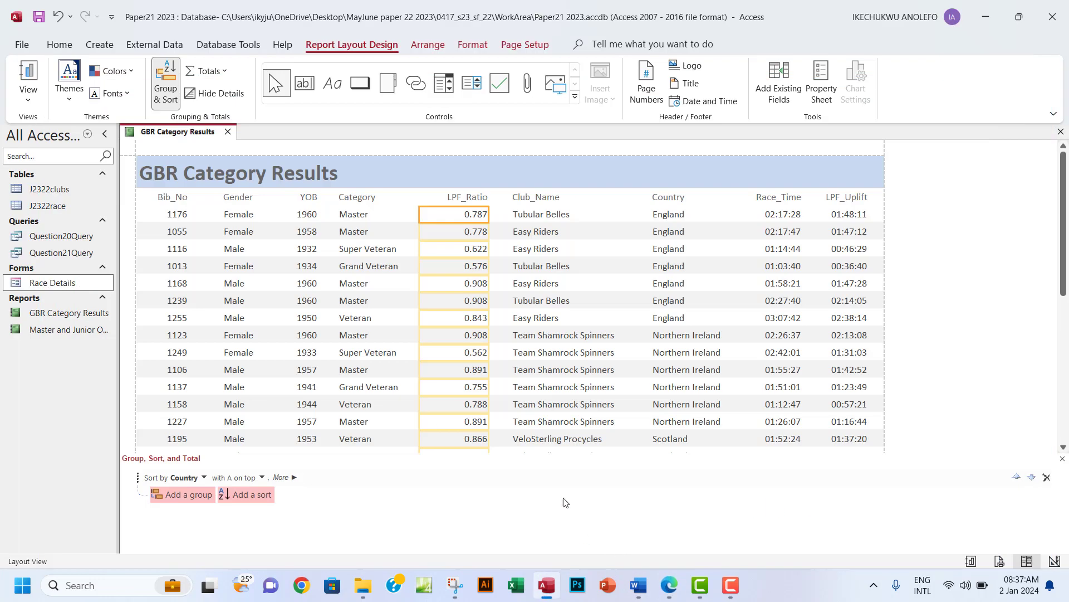
# Add a second sort level on LPF_Ratio, from largest to smallest.
pyautogui.click(255, 497)
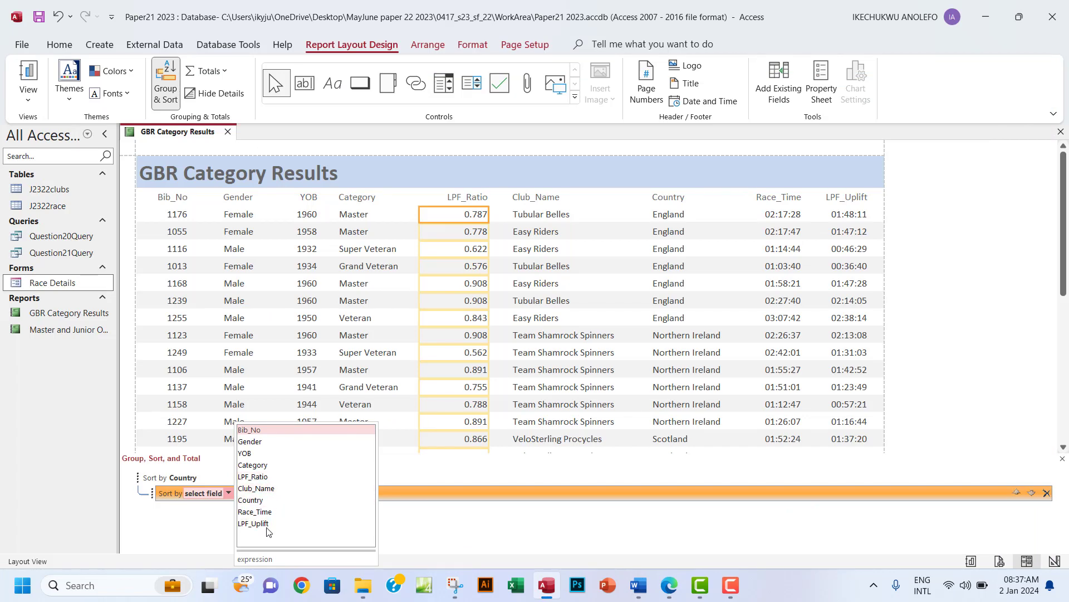
pyautogui.click(261, 477)
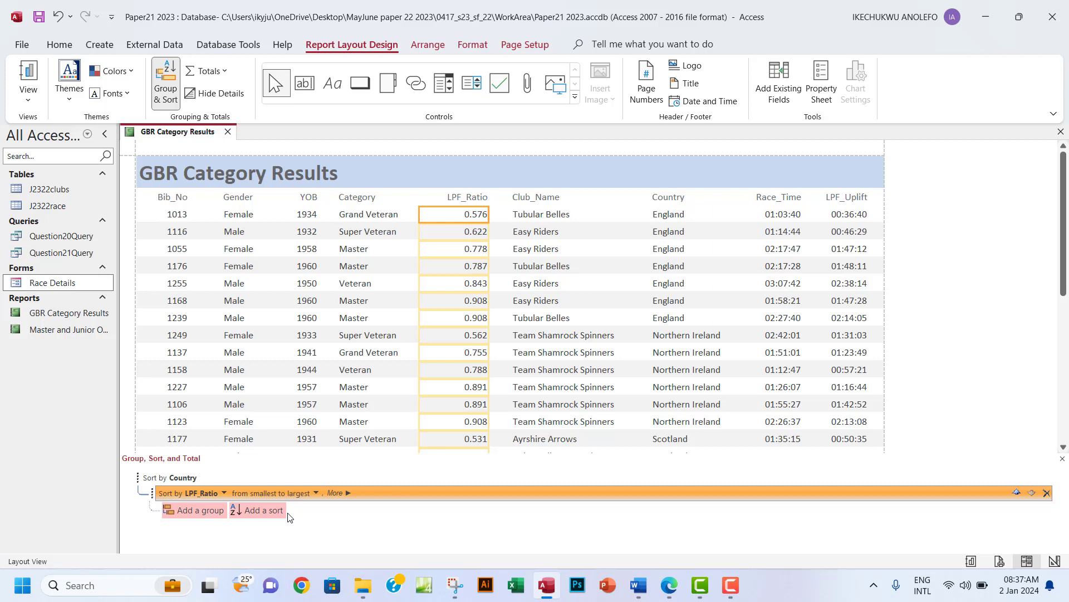
pyautogui.click(315, 493)
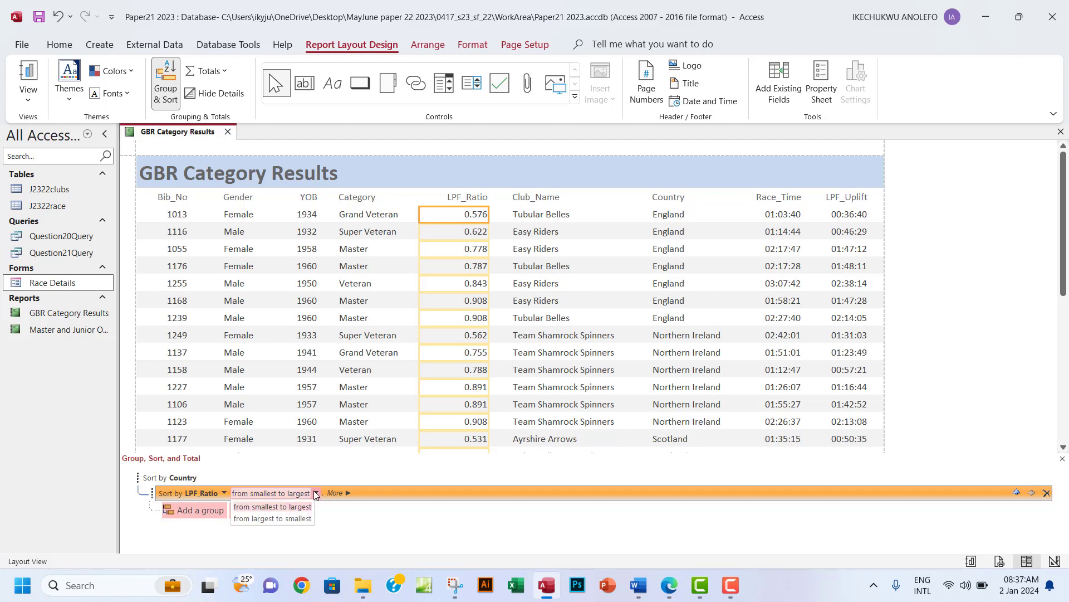
pyautogui.click(273, 518)
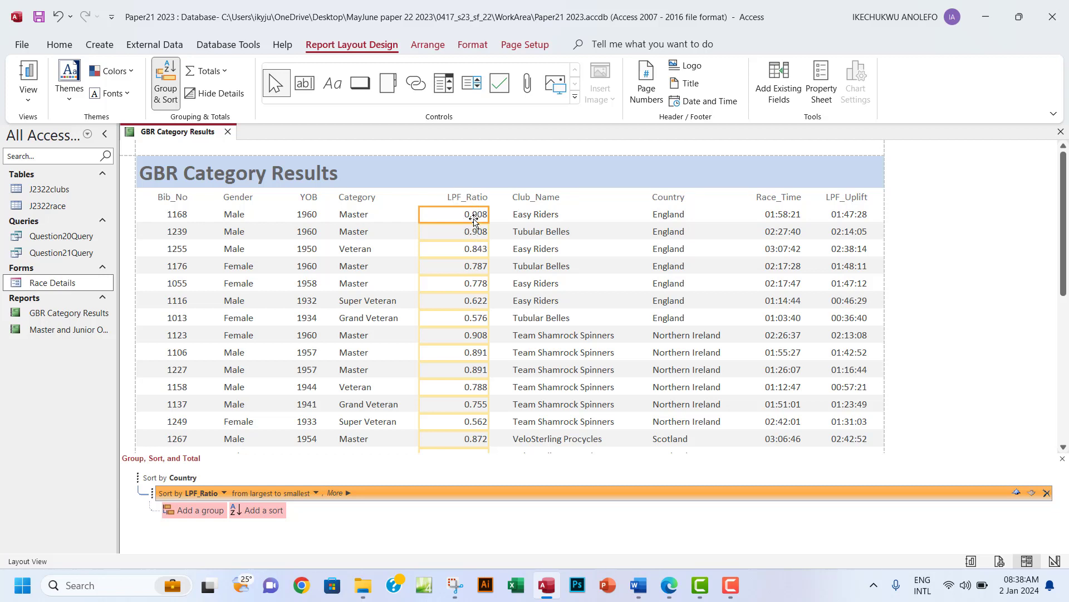
# Highlight the 'sorts the data' requirement line green in the question paper.
pyautogui.click(475, 199)
pyautogui.click(468, 231)
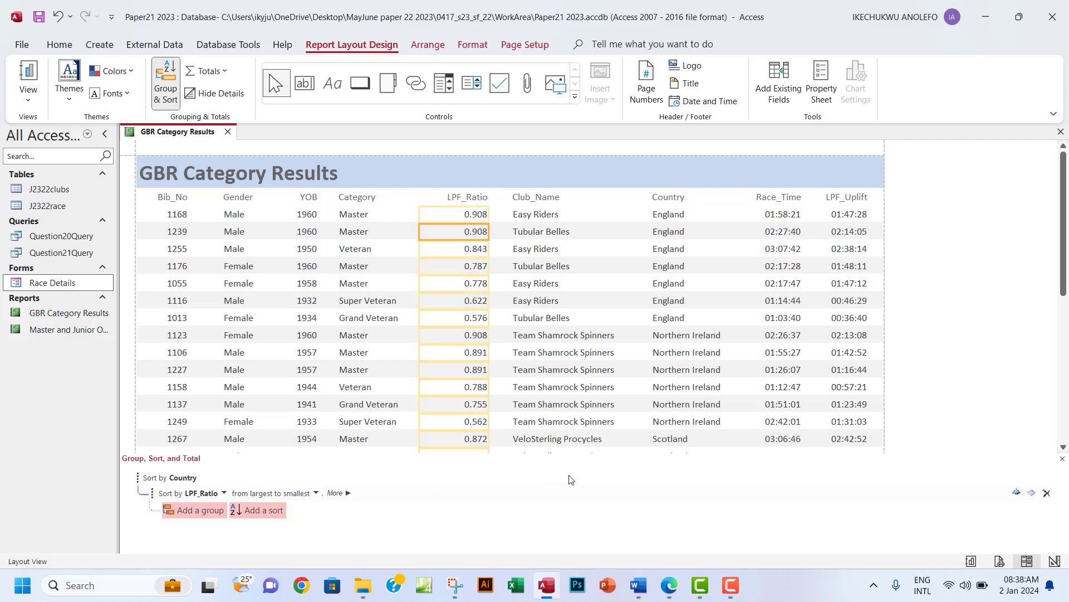
pyautogui.click(669, 585)
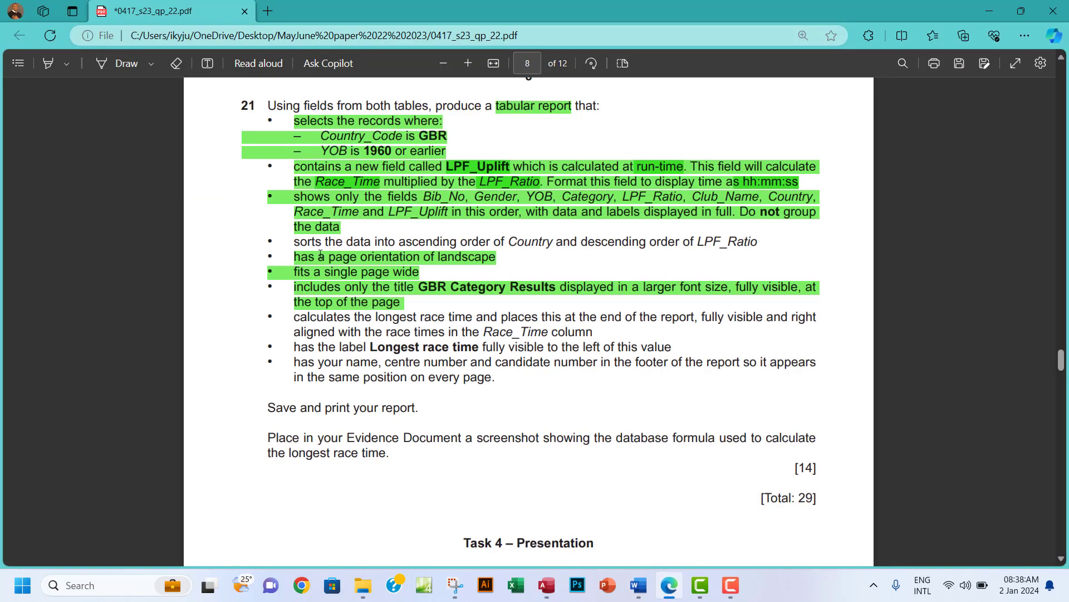
pyautogui.moveTo(292, 244); pyautogui.dragTo(763, 241)
pyautogui.moveTo(874, 169)
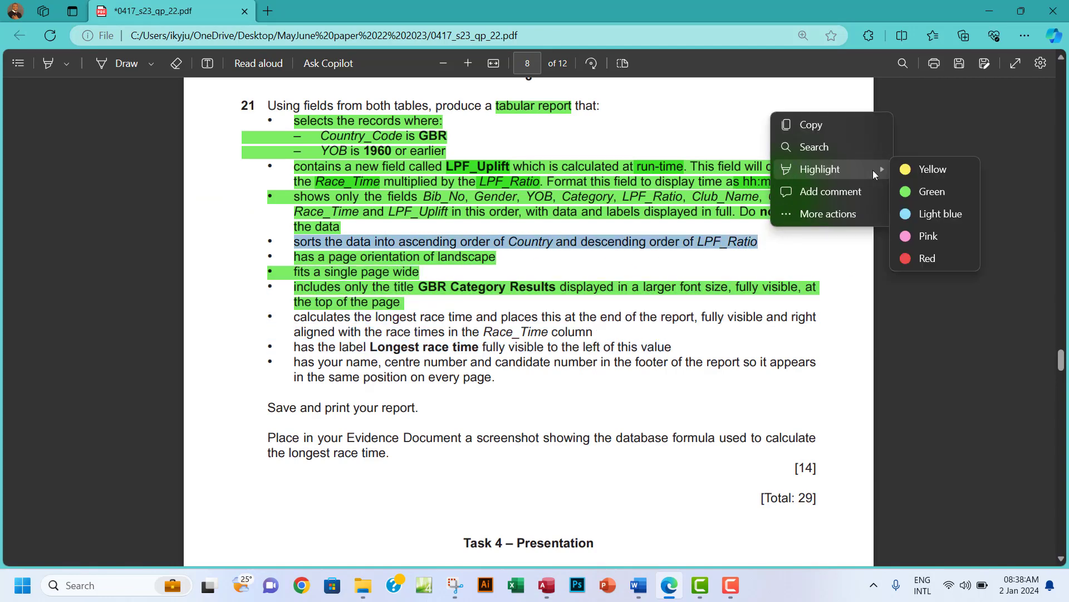
pyautogui.click(930, 191)
# Select the Race_Time wording in the next requirement, then go back to the Access report.
pyautogui.scroll(-3, 561, 321)
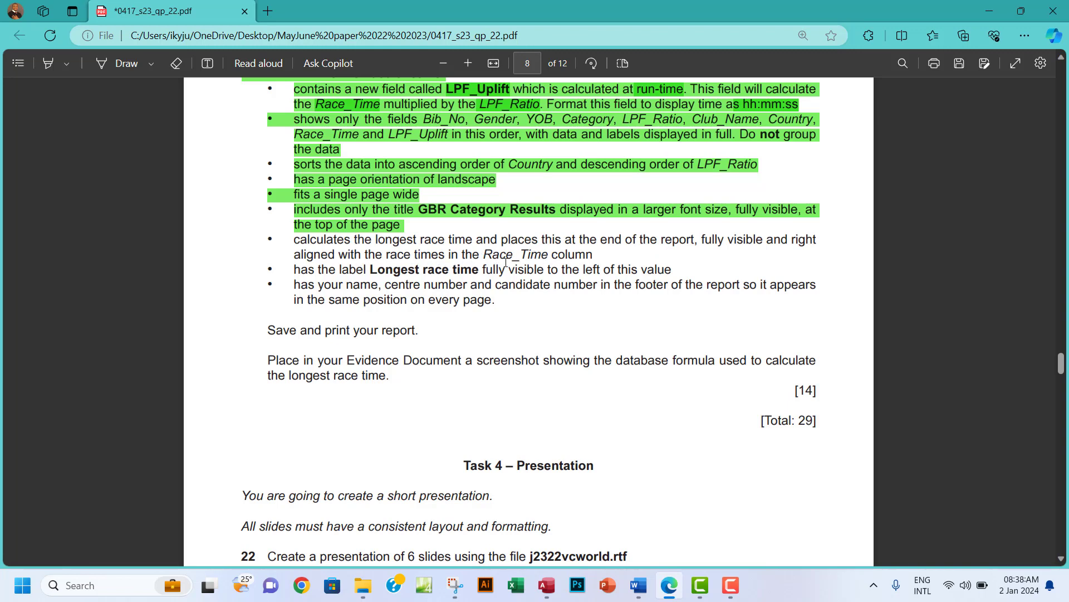
pyautogui.moveTo(485, 255); pyautogui.dragTo(544, 254)
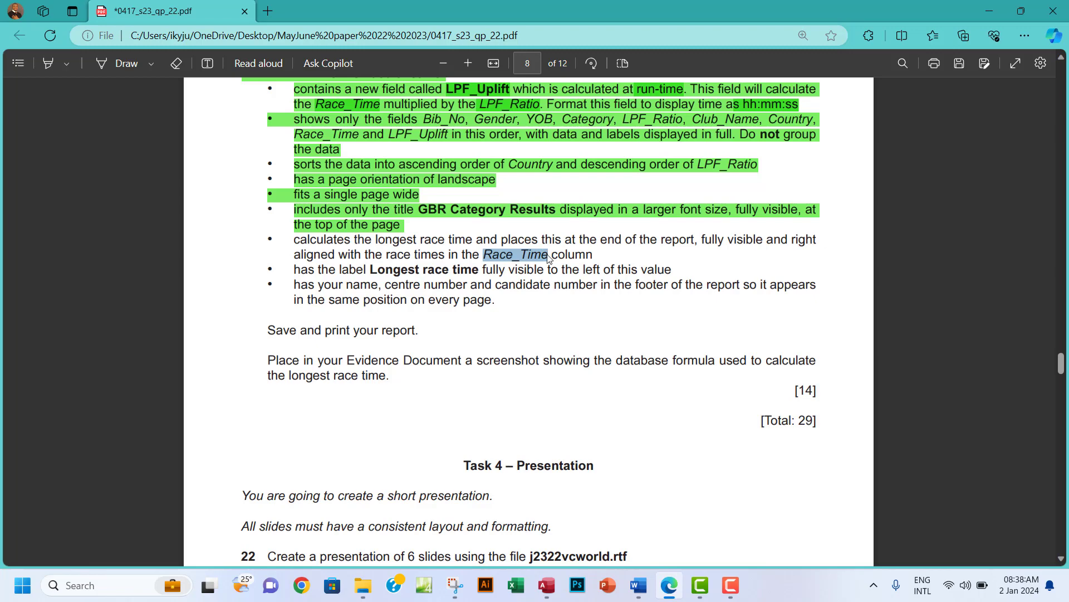
pyautogui.click(550, 595)
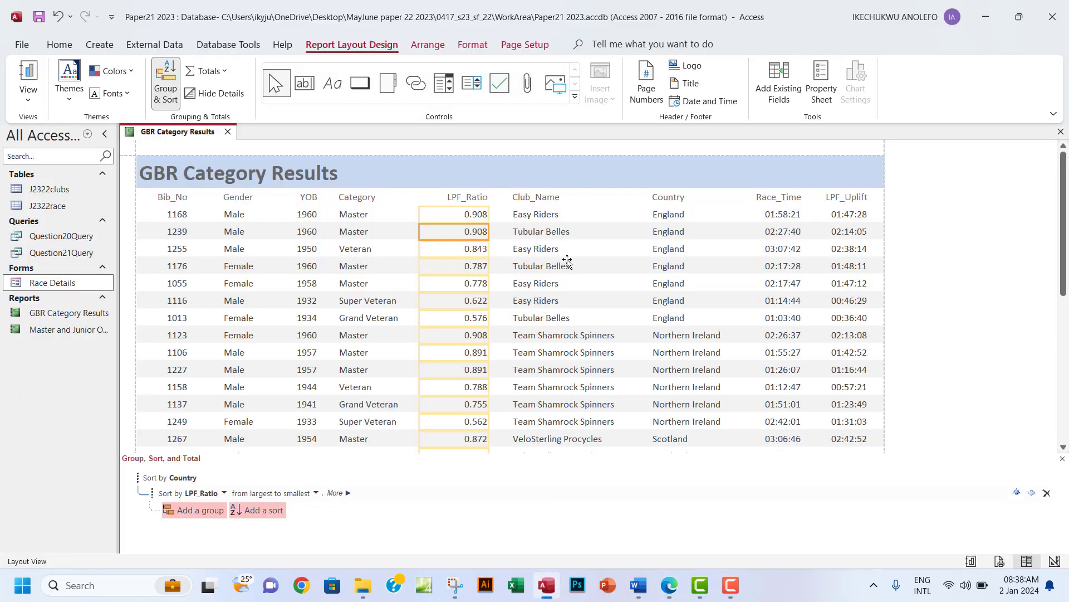
# Close the Group, Sort, and Total pane and scroll through the full-width GBR Category Results report.
pyautogui.click(781, 234)
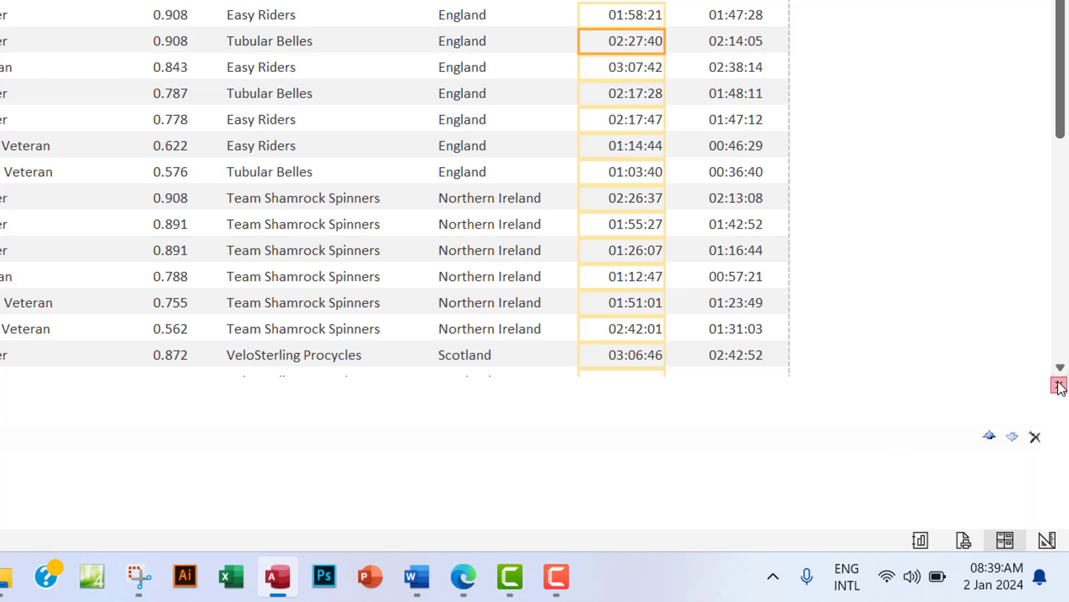
pyautogui.click(1060, 384)
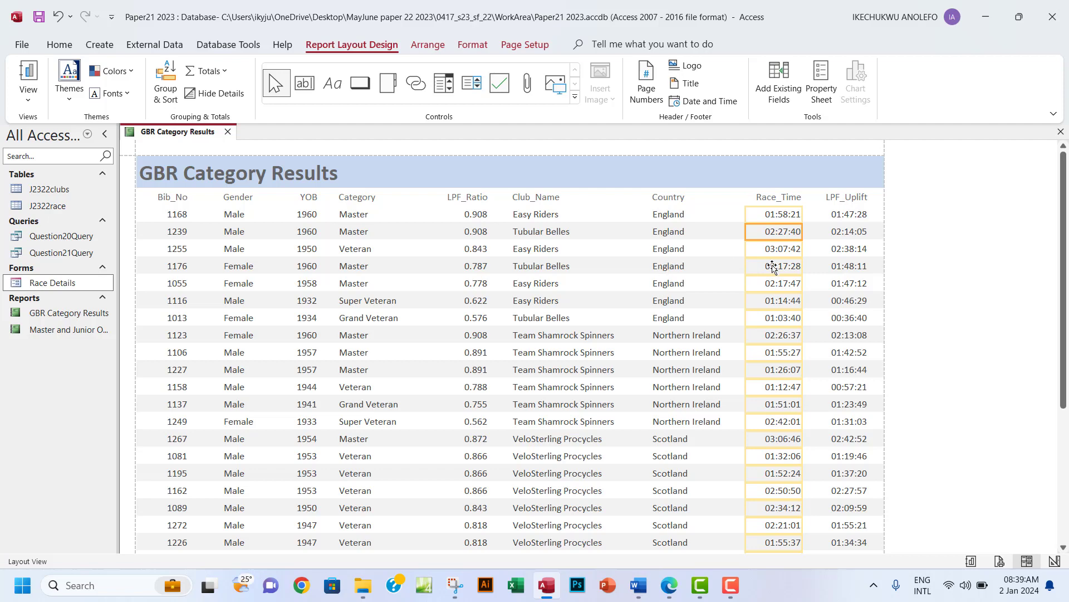
pyautogui.scroll(-1, 796, 318)
pyautogui.scroll(-1, 797, 318)
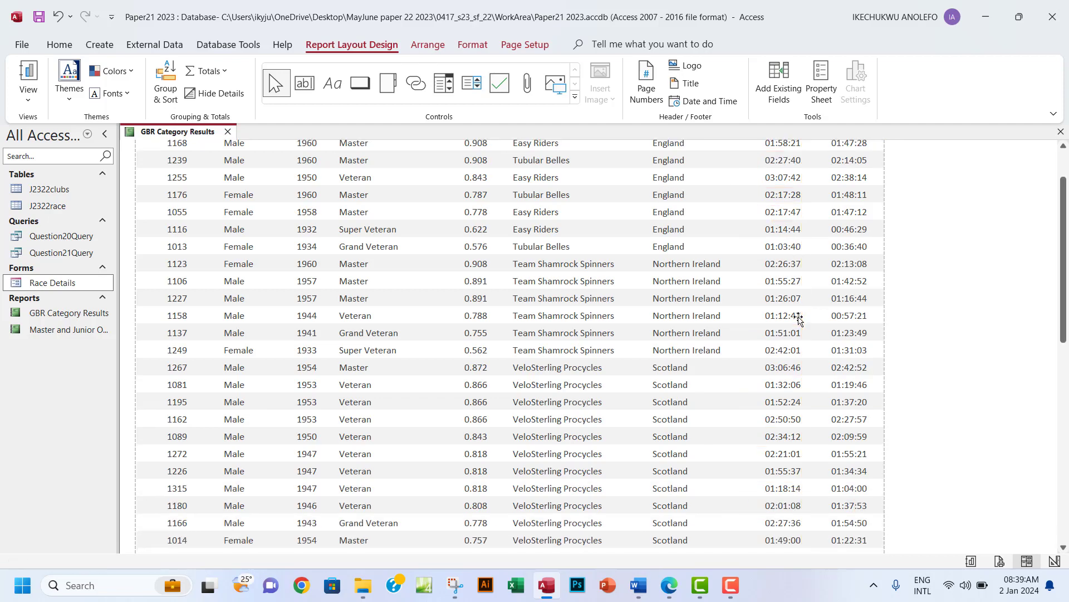
pyautogui.click(669, 586)
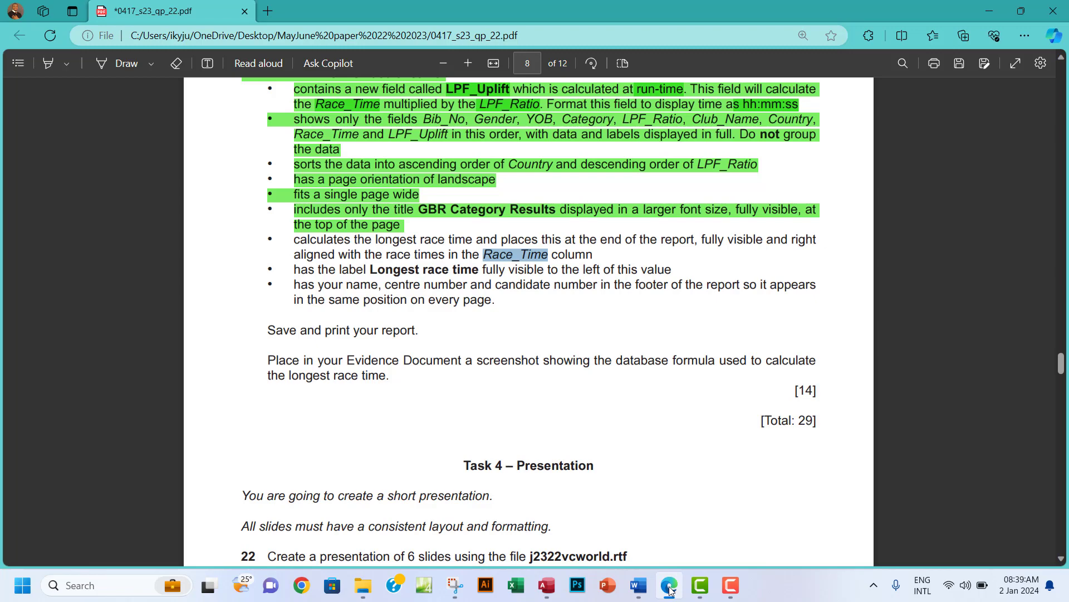
pyautogui.click(669, 586)
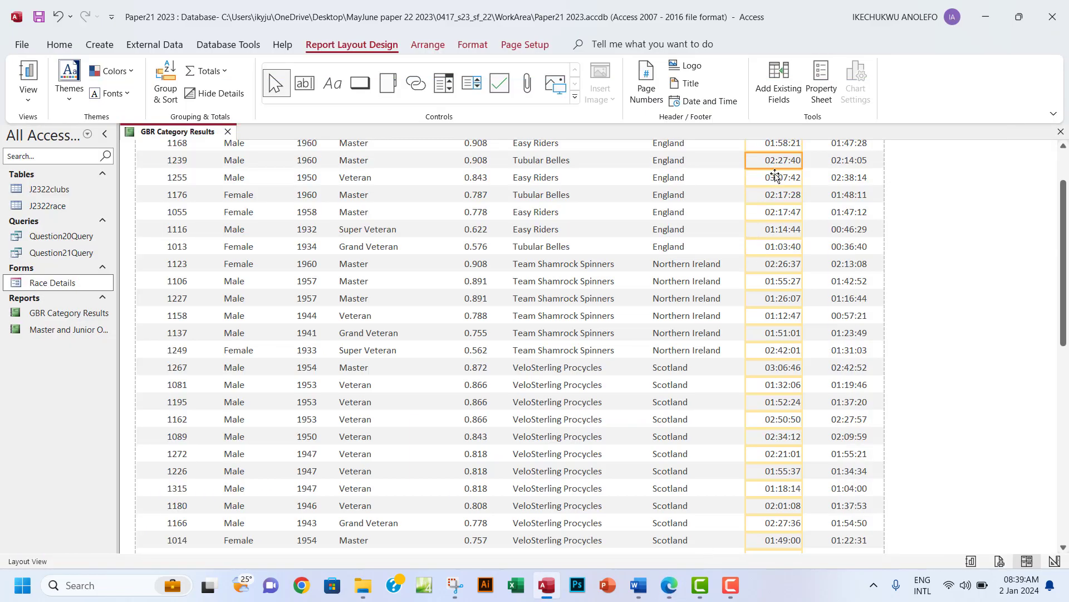
pyautogui.scroll(2, 780, 277)
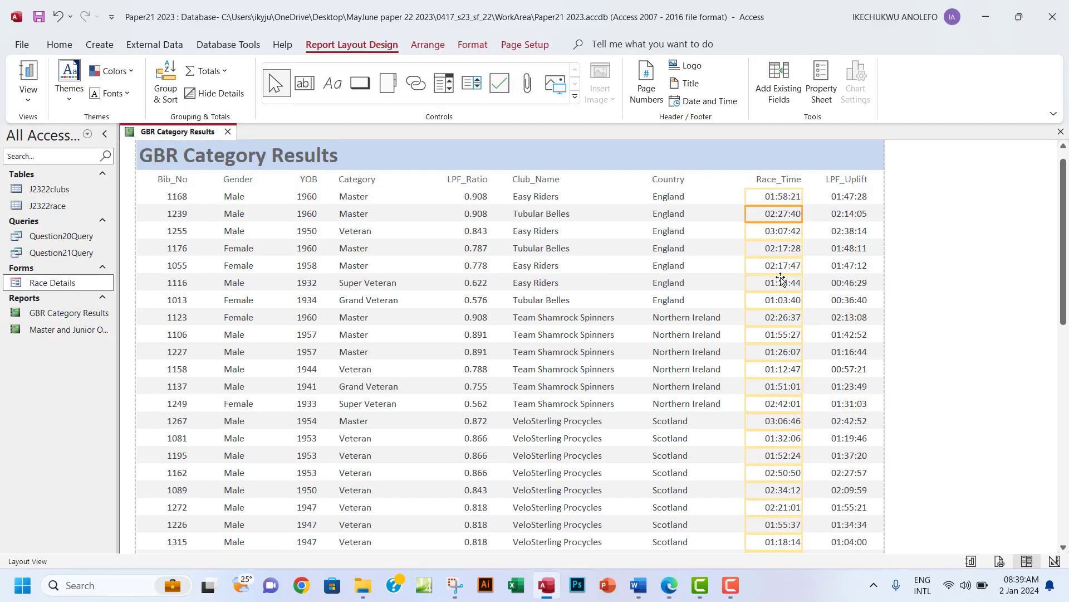
pyautogui.scroll(-1, 780, 279)
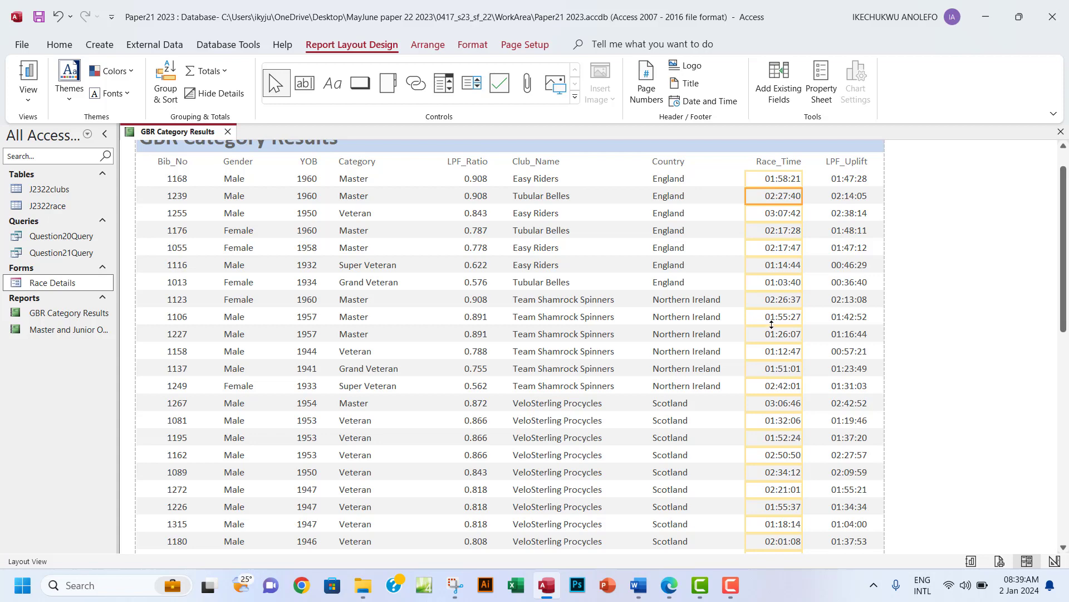
# Add a Count Values total under Race_Time, giving 42 at the report's end.
pyautogui.rightClick(774, 334)
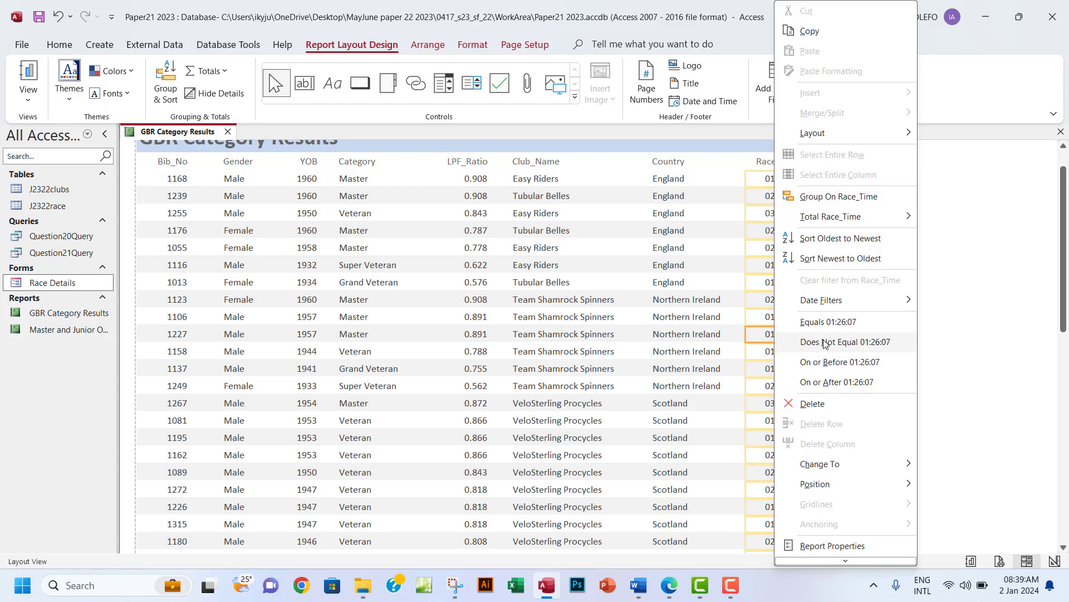
pyautogui.moveTo(825, 227)
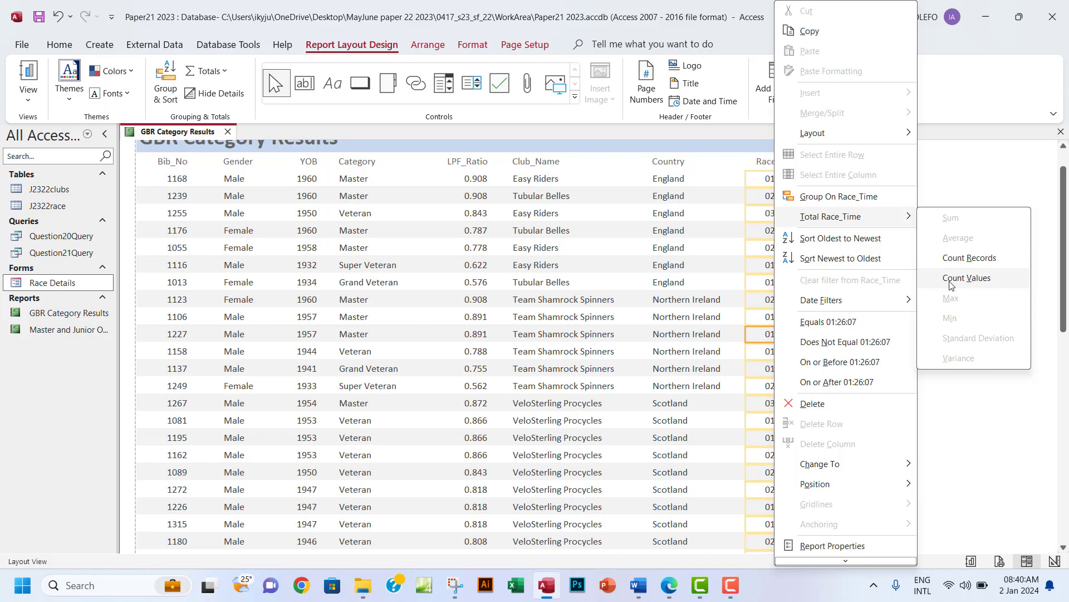
pyautogui.click(951, 278)
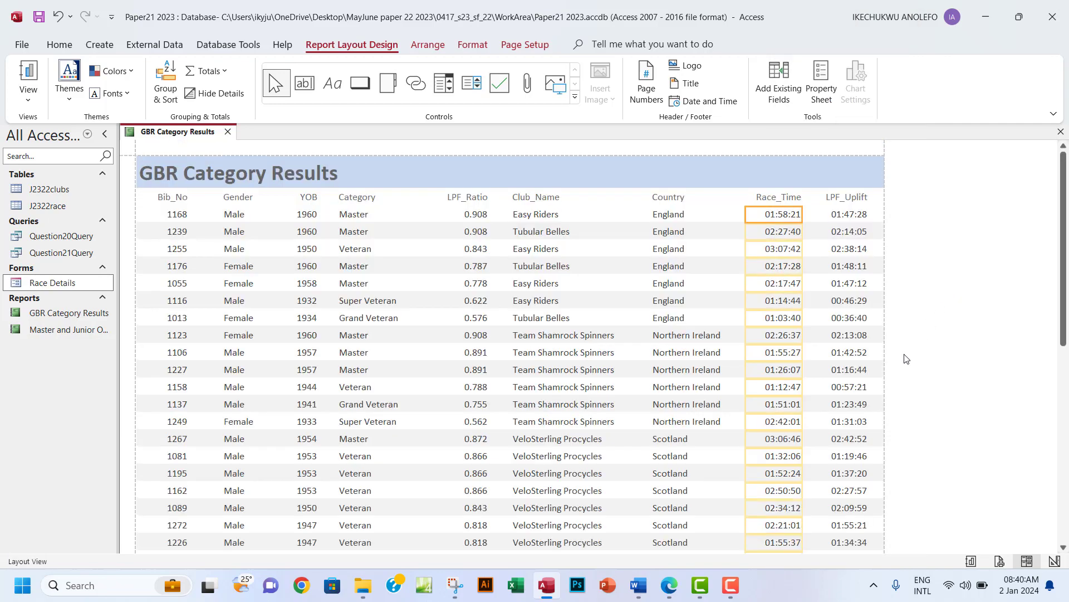
pyautogui.scroll(-5, 903, 358)
pyautogui.scroll(-3, 904, 356)
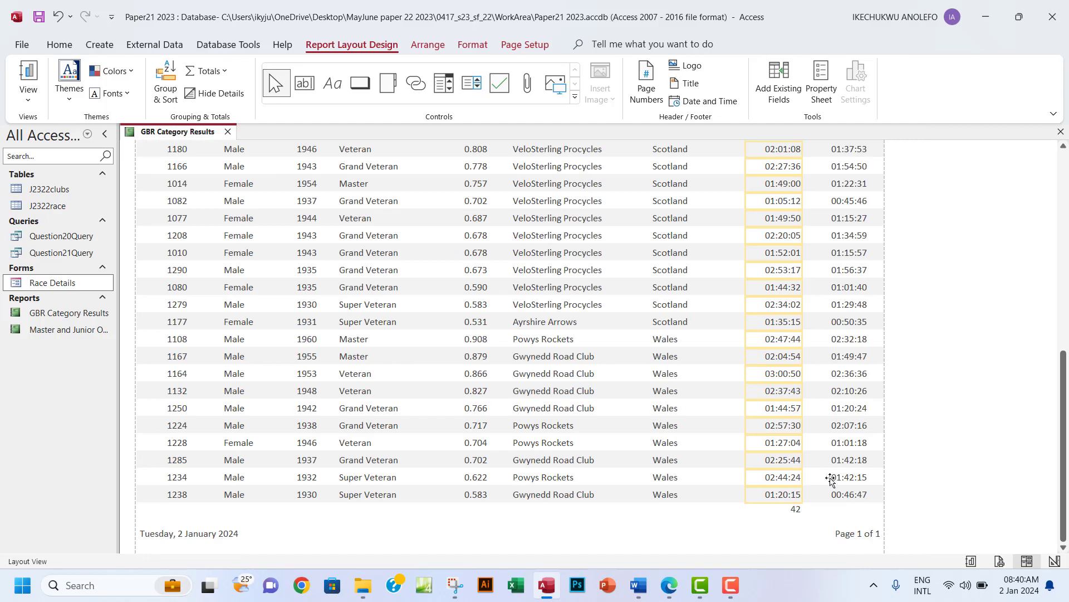
pyautogui.click(792, 511)
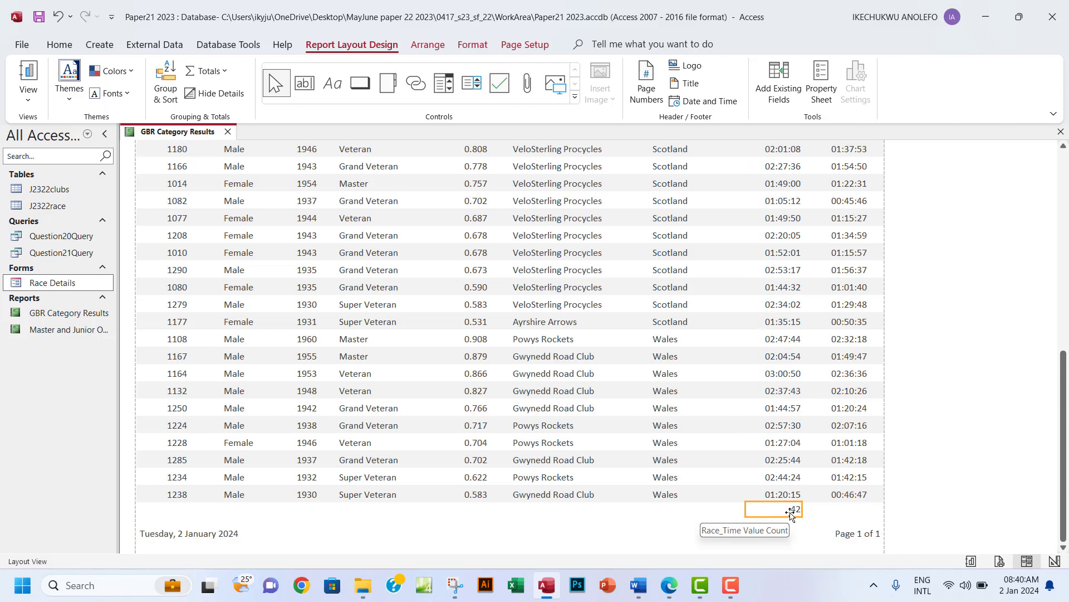
pyautogui.click(28, 98)
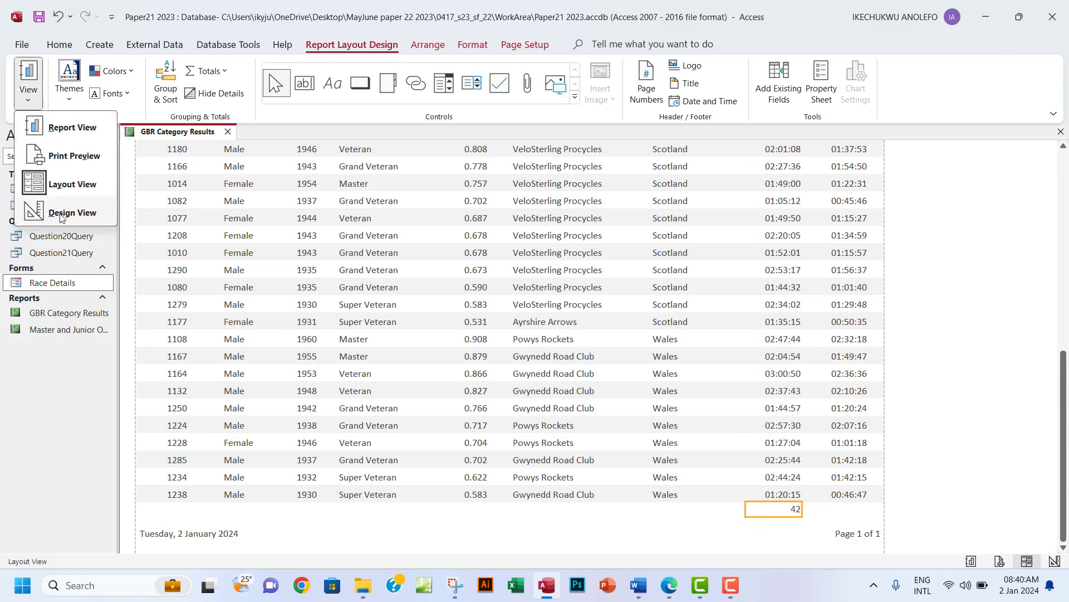
# In Design View, enlarge the Report Footer and widen the =Count Race_Time text box.
pyautogui.click(72, 212)
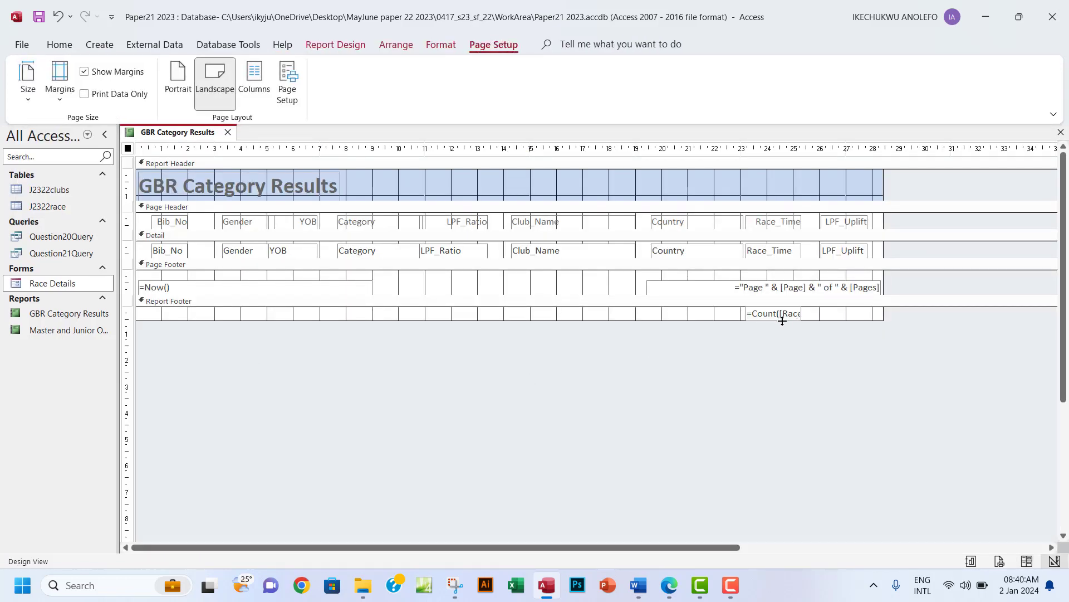
pyautogui.moveTo(795, 320); pyautogui.dragTo(804, 328)
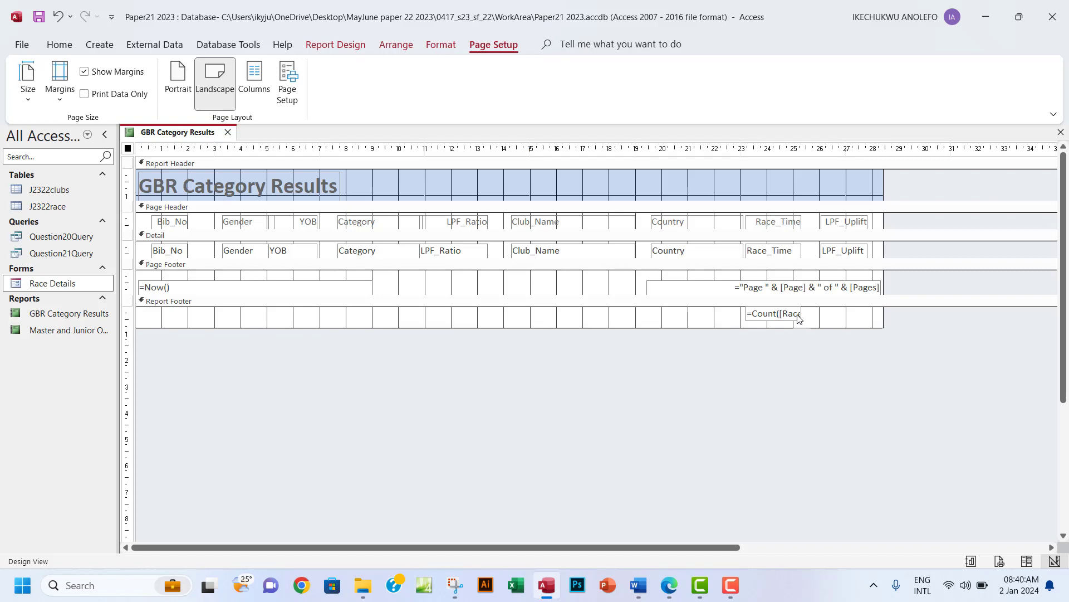
pyautogui.click(766, 315)
pyautogui.moveTo(808, 313); pyautogui.dragTo(836, 313)
pyautogui.click(336, 45)
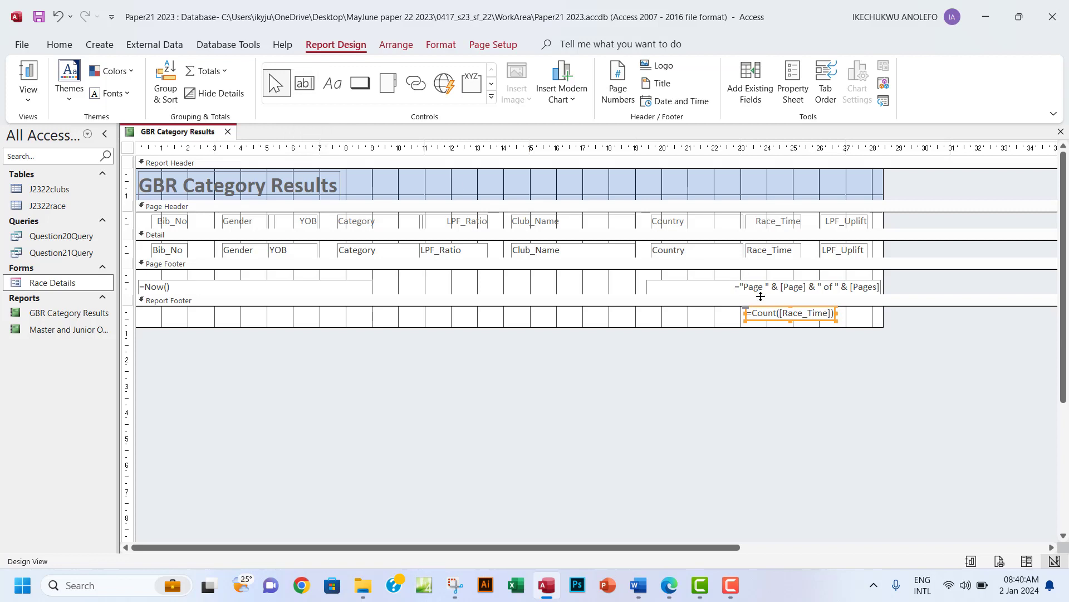
# Change the footer formula from Count to =Max([Race_Time]).
pyautogui.moveTo(778, 315); pyautogui.dragTo(753, 313)
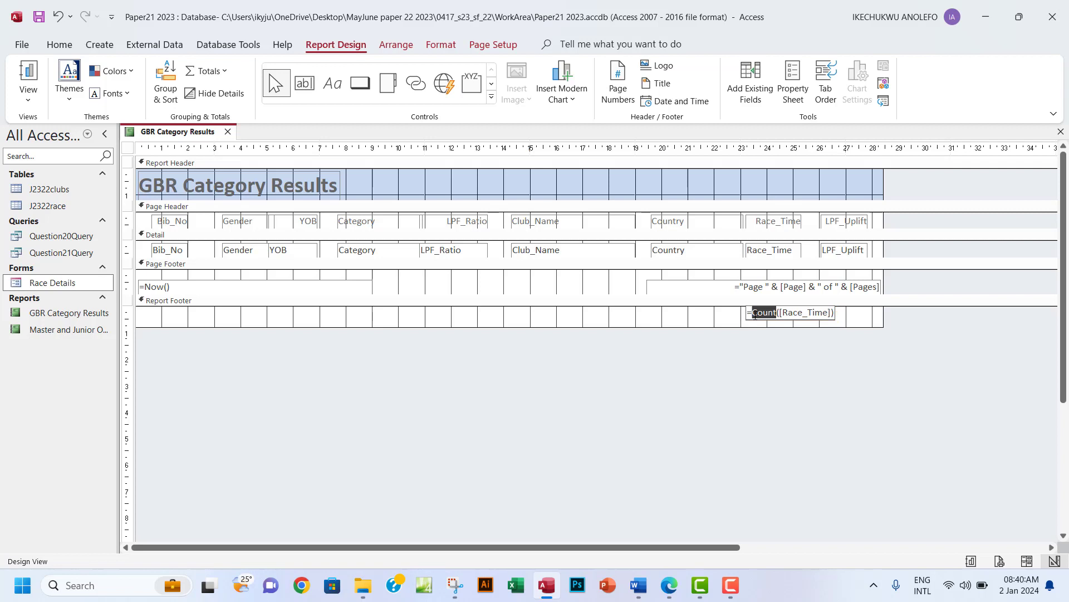
pyautogui.write('Max.')
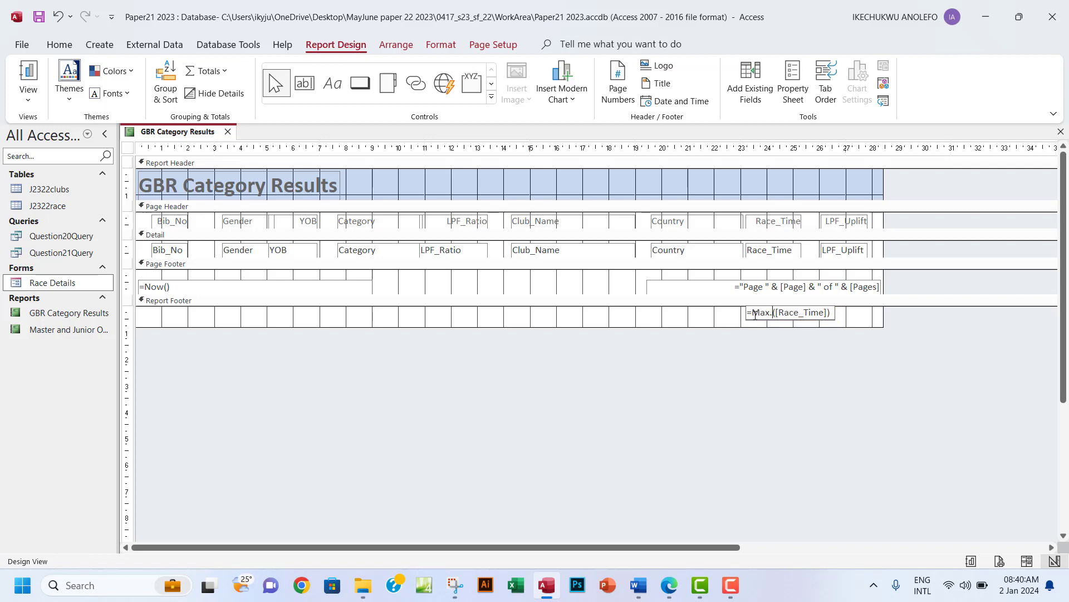
pyautogui.press('BackSpace')
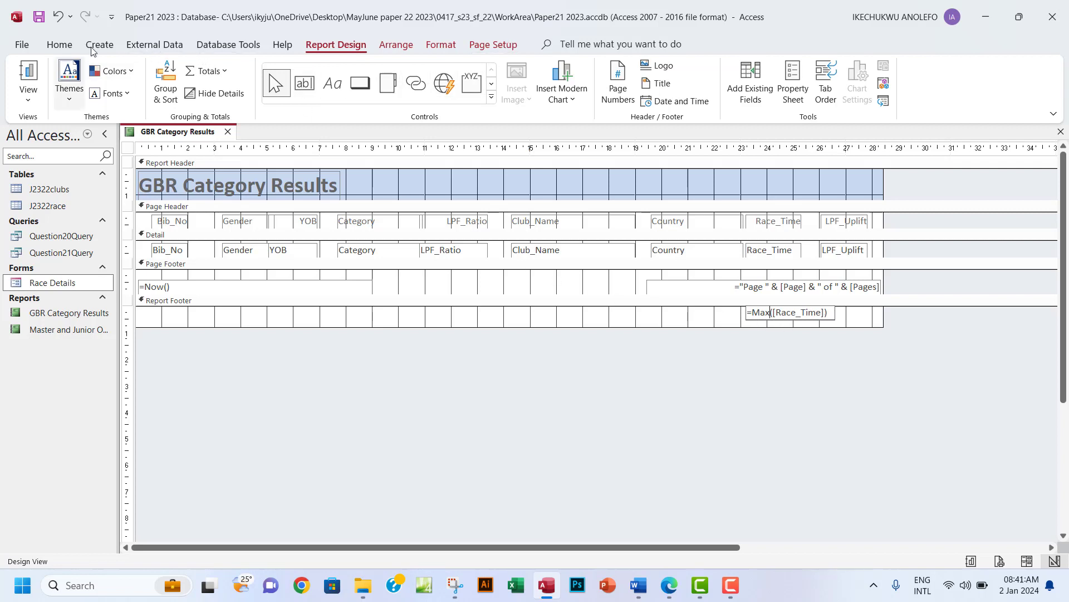
pyautogui.click(28, 96)
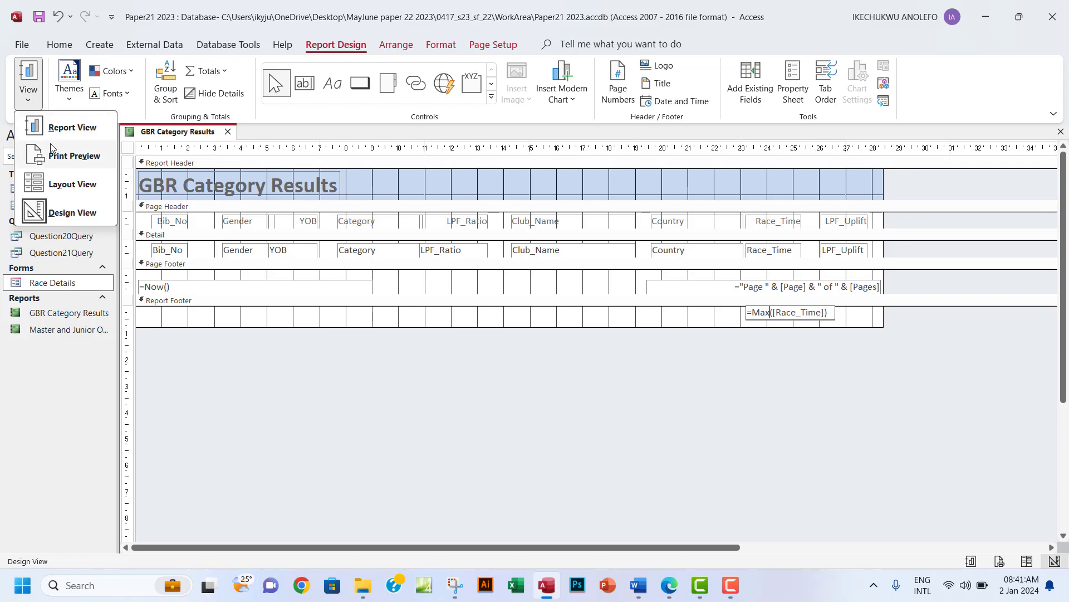
# In Layout View, narrow the 03:07:42 AM total box to sit under the Race_Time column.
pyautogui.click(71, 212)
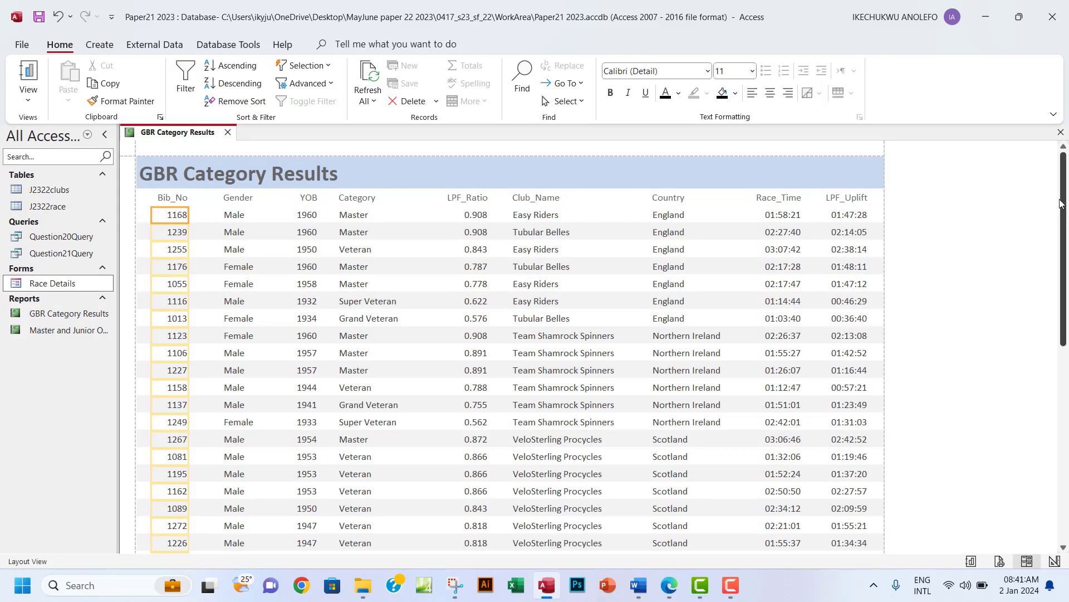
pyautogui.moveTo(1061, 203); pyautogui.dragTo(1014, 244)
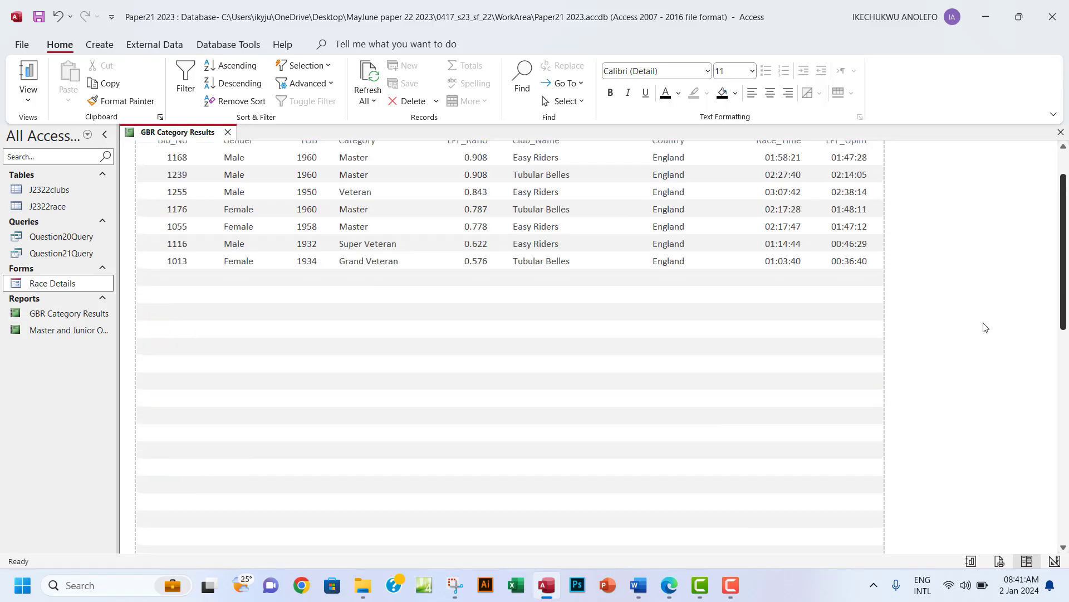
pyautogui.click(769, 325)
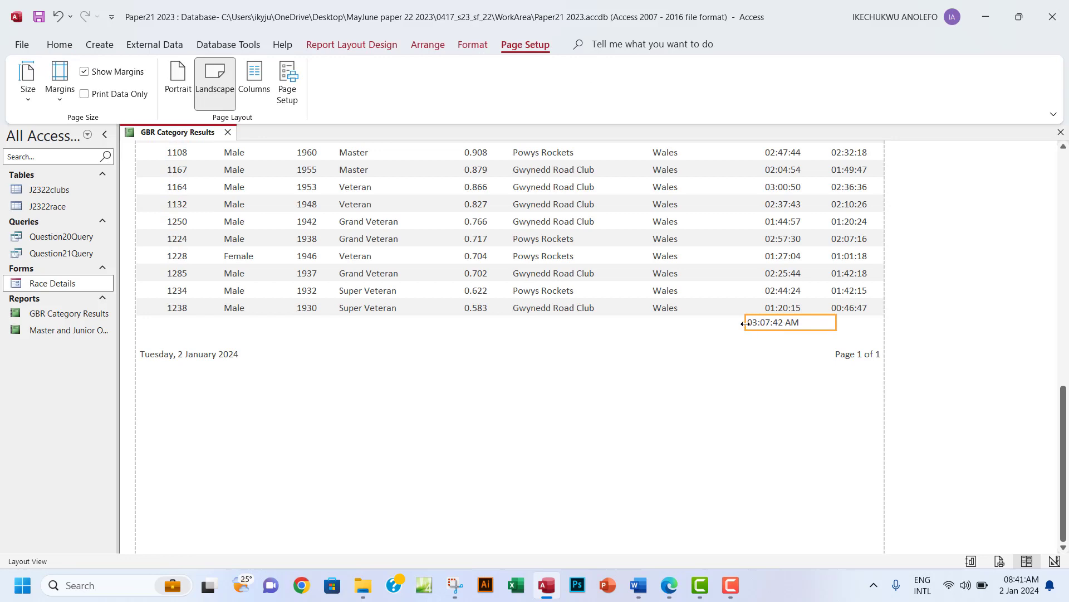
pyautogui.moveTo(744, 324); pyautogui.dragTo(766, 326)
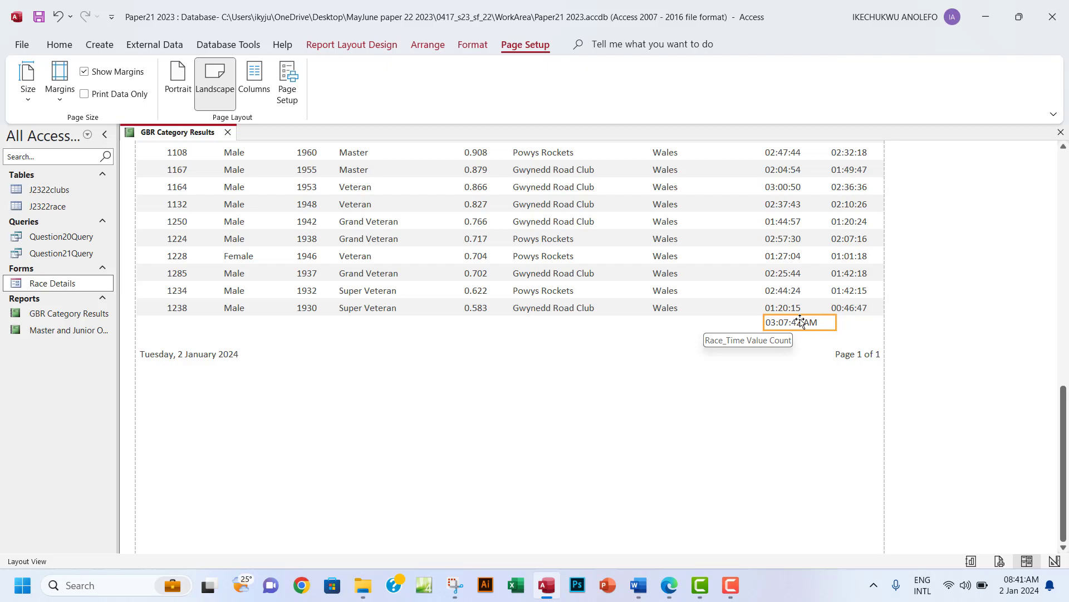
pyautogui.click(346, 49)
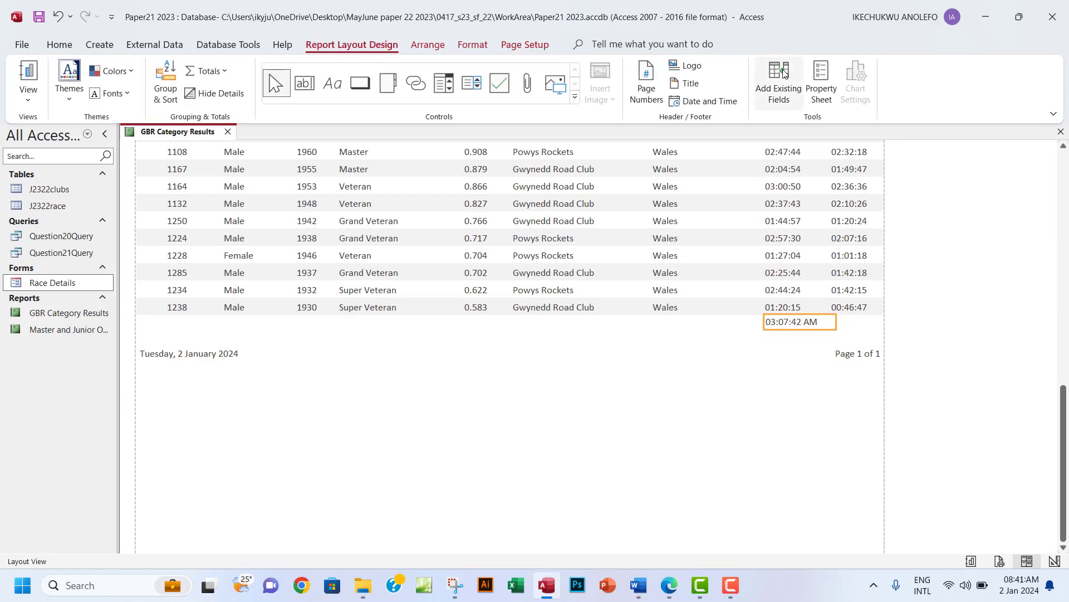
# Set the longest-time total's Format property to hh:nn:ss and save the report.
pyautogui.click(819, 92)
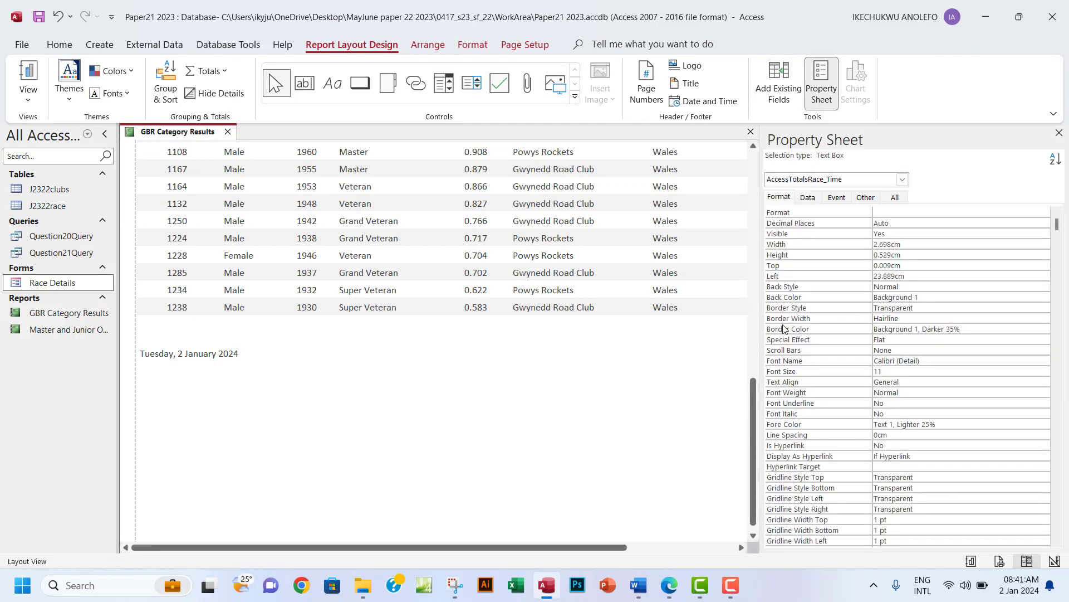
pyautogui.click(750, 437)
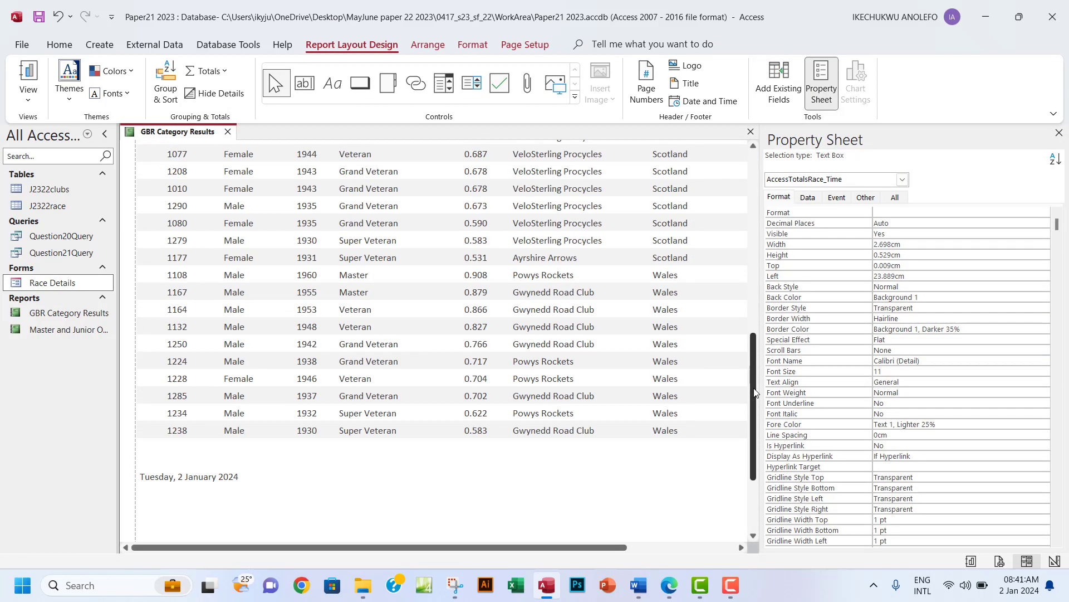
pyautogui.moveTo(618, 548); pyautogui.dragTo(688, 543)
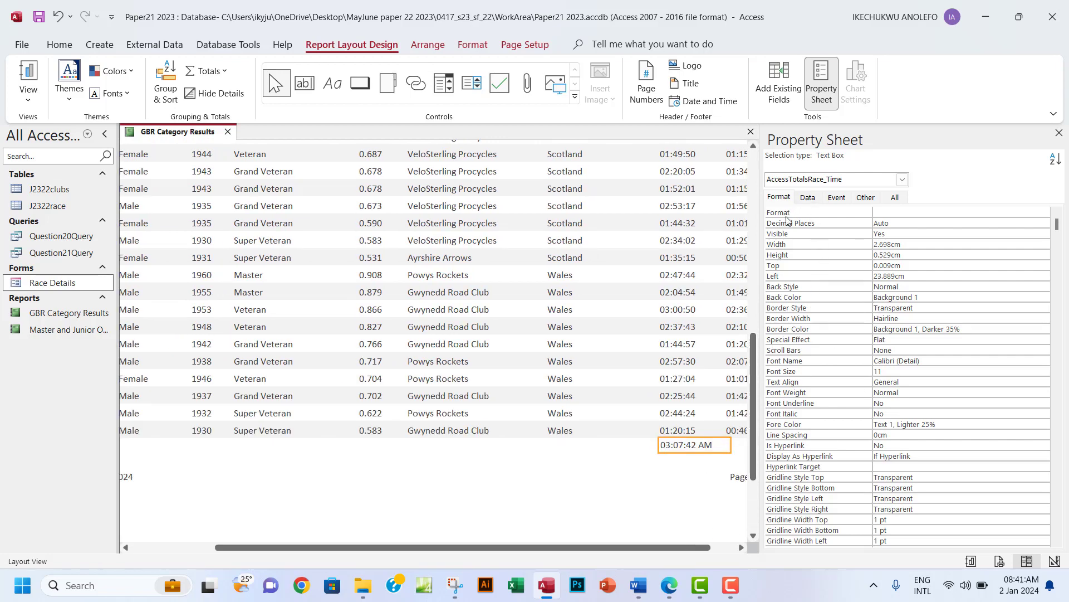
pyautogui.click(889, 211)
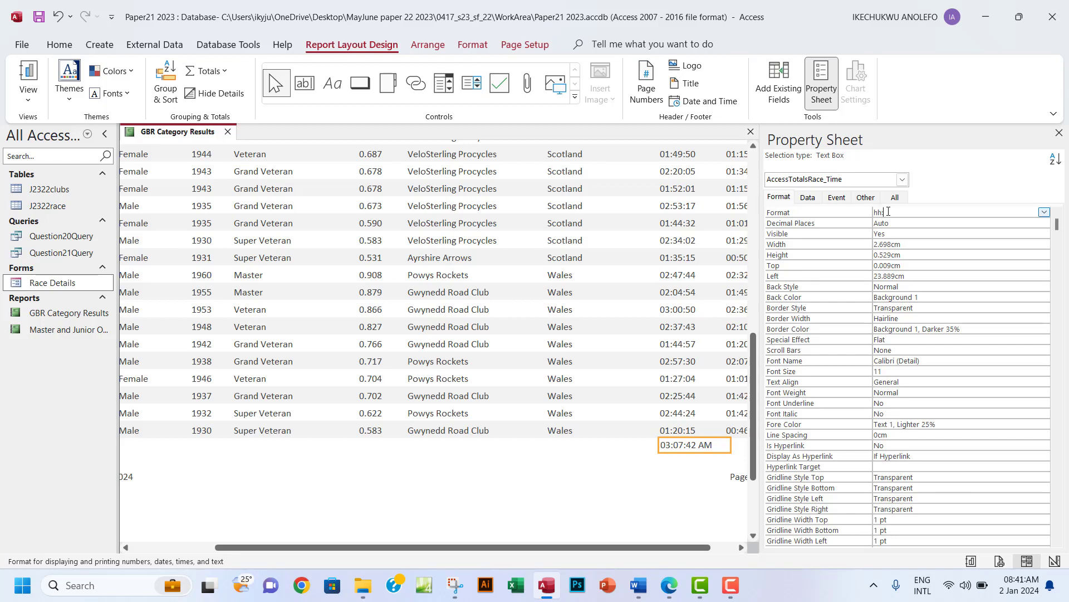
pyautogui.write('hh:mm:ss')
pyautogui.click(39, 19)
# Close the Property Sheet and narrow the 03:07:42 total box.
pyautogui.click(1060, 133)
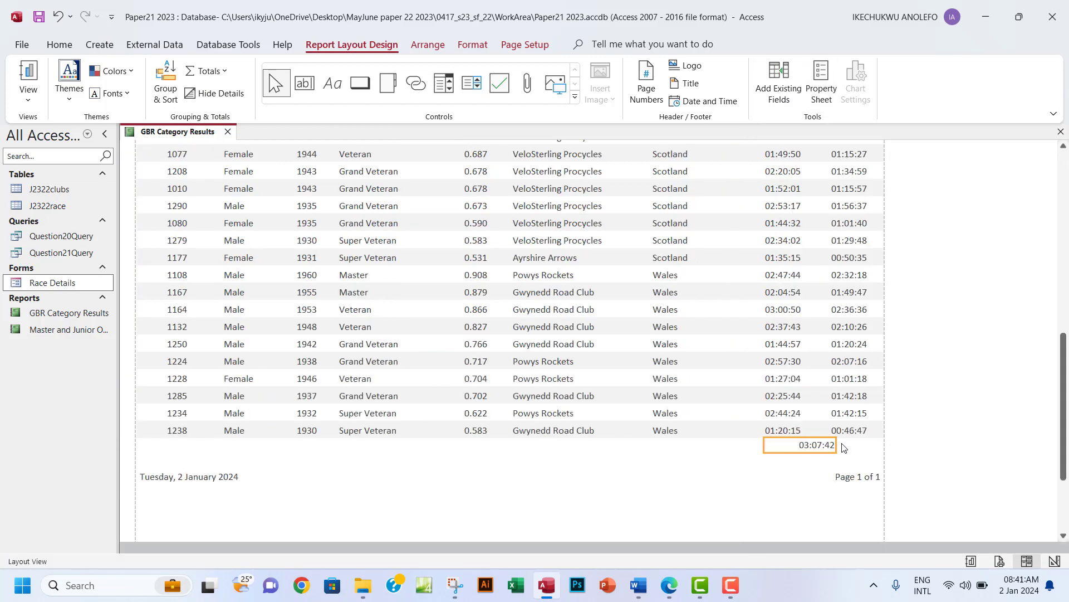
pyautogui.moveTo(837, 443); pyautogui.dragTo(808, 444)
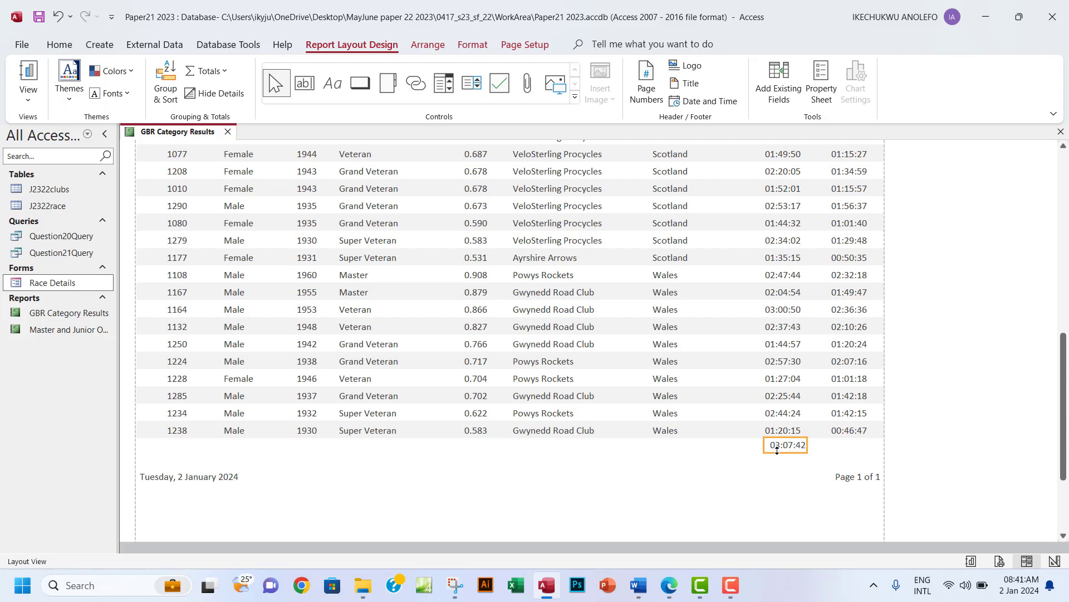
pyautogui.click(668, 592)
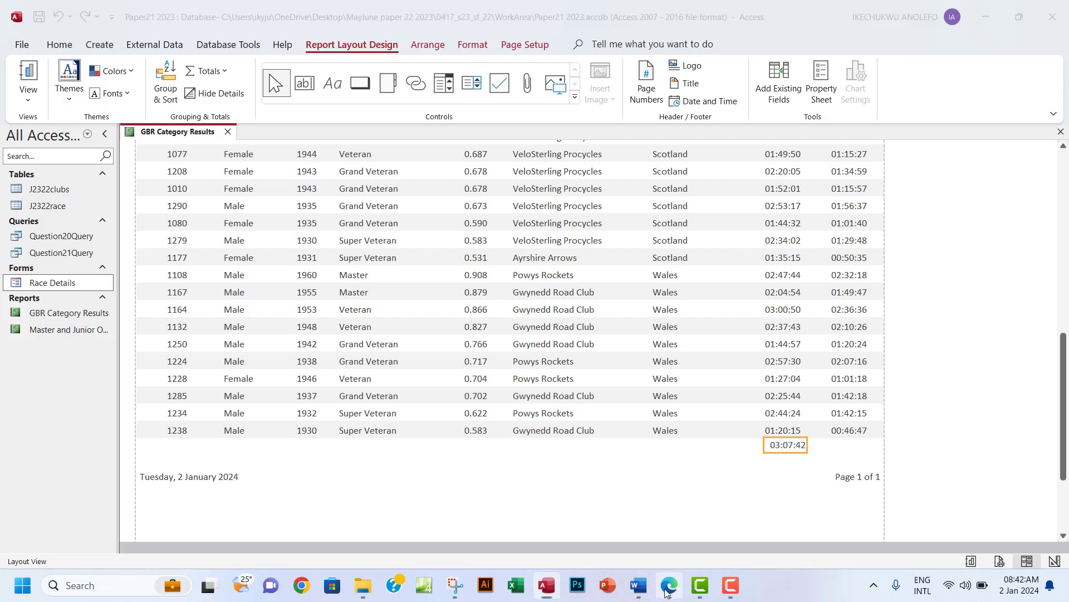
# Highlight the longest-race-time bullet green and copy the words 'Longest race time'.
pyautogui.moveTo(293, 237); pyautogui.dragTo(593, 255)
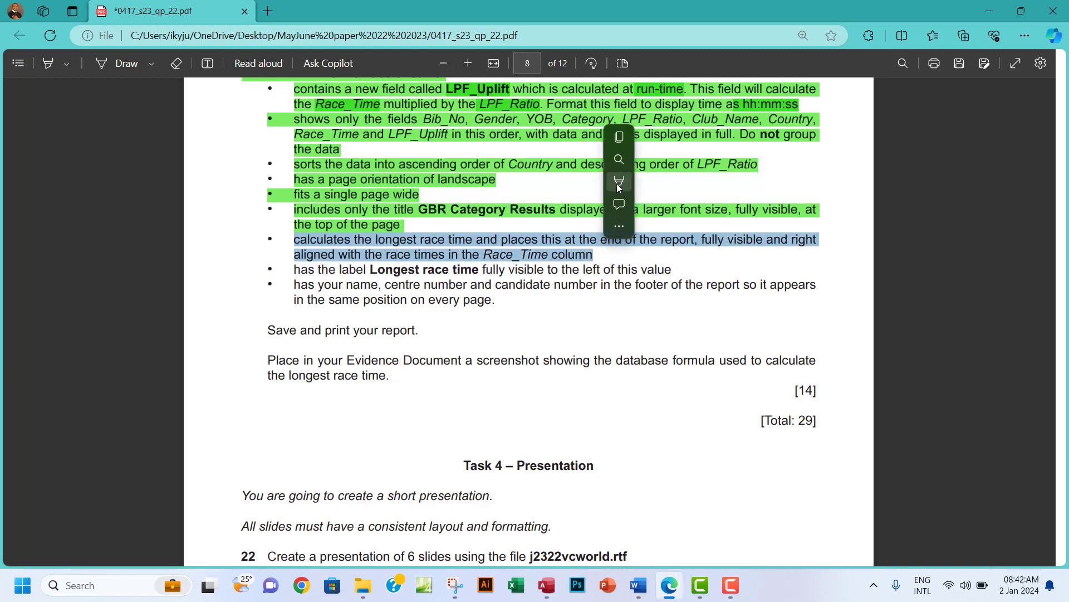
pyautogui.moveTo(716, 181)
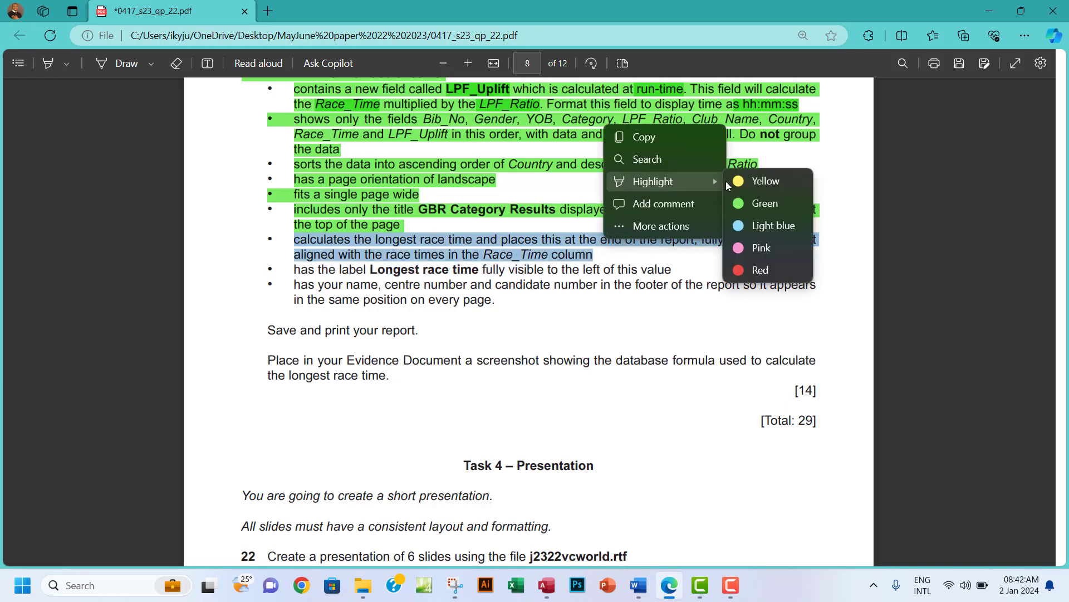
pyautogui.click(760, 204)
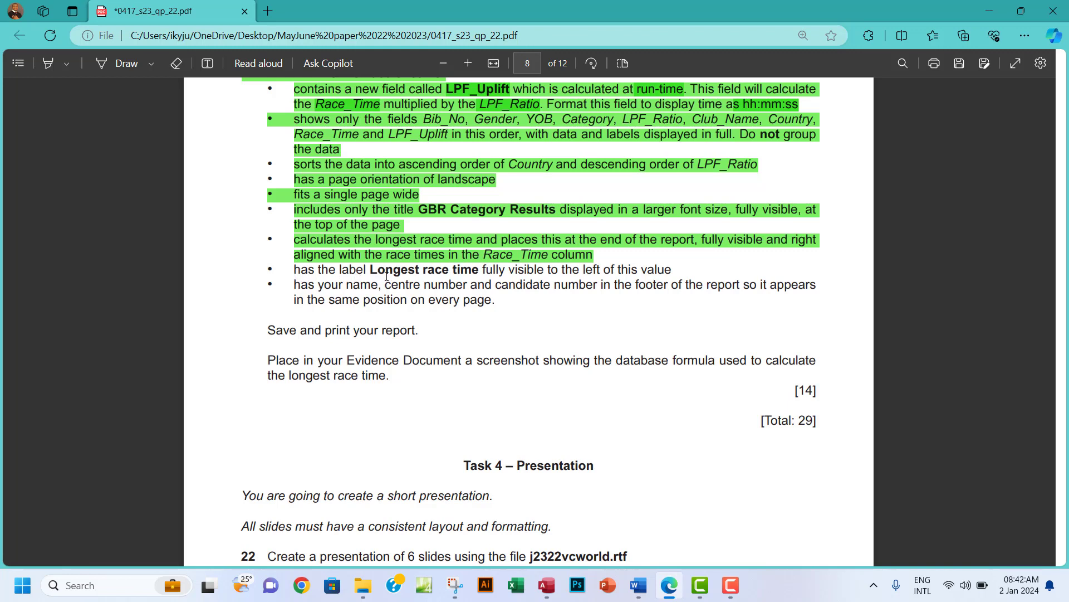
pyautogui.moveTo(370, 269); pyautogui.dragTo(475, 270)
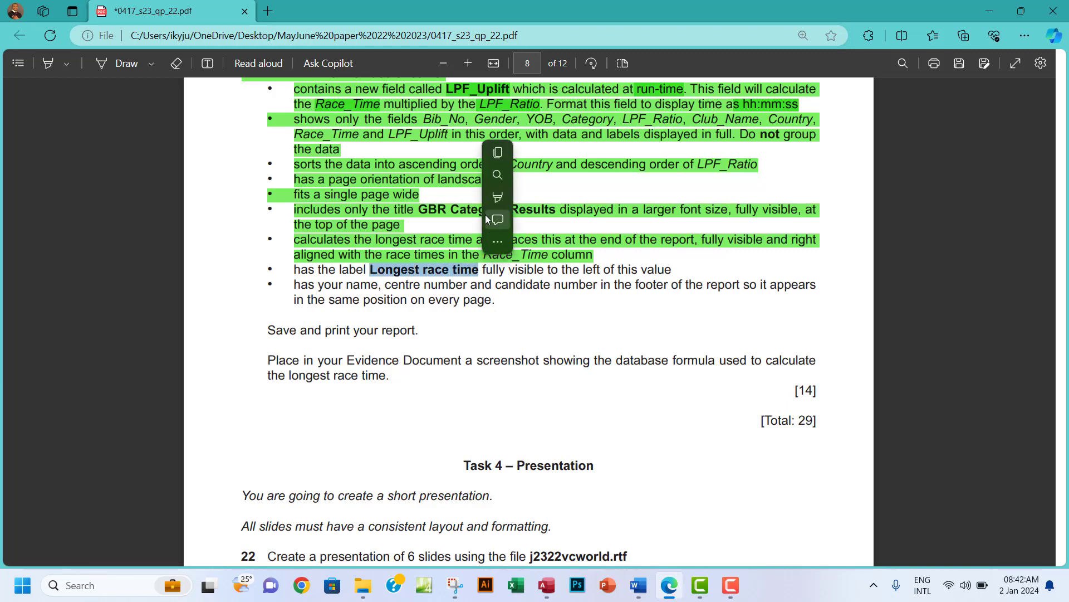
pyautogui.click(499, 154)
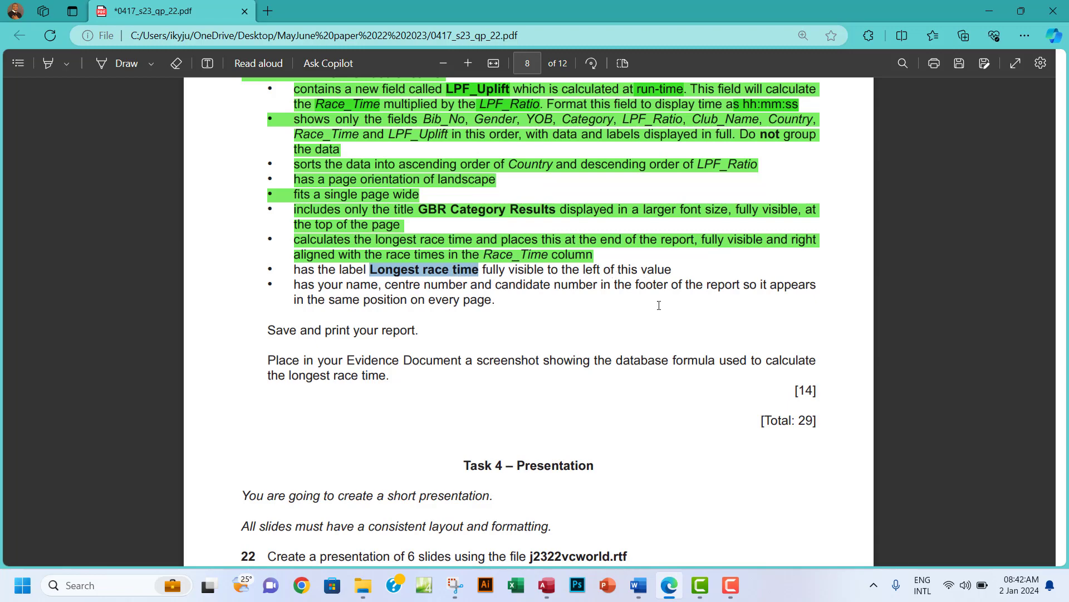
pyautogui.click(548, 584)
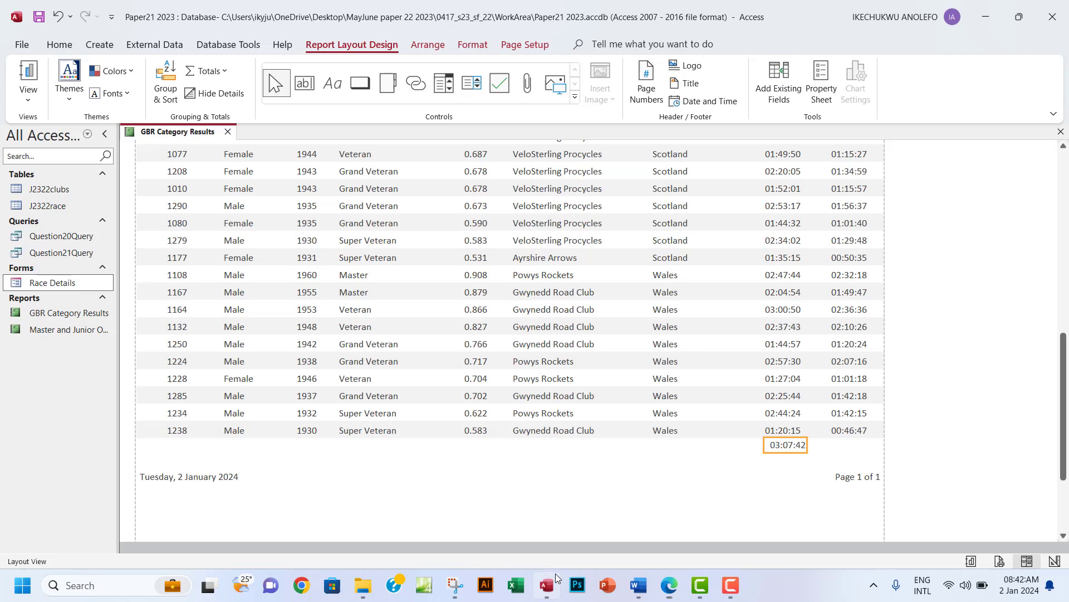
# Add a caption label beside the 03:07:42 total and rename it 'Longest race time'.
pyautogui.rightClick(787, 449)
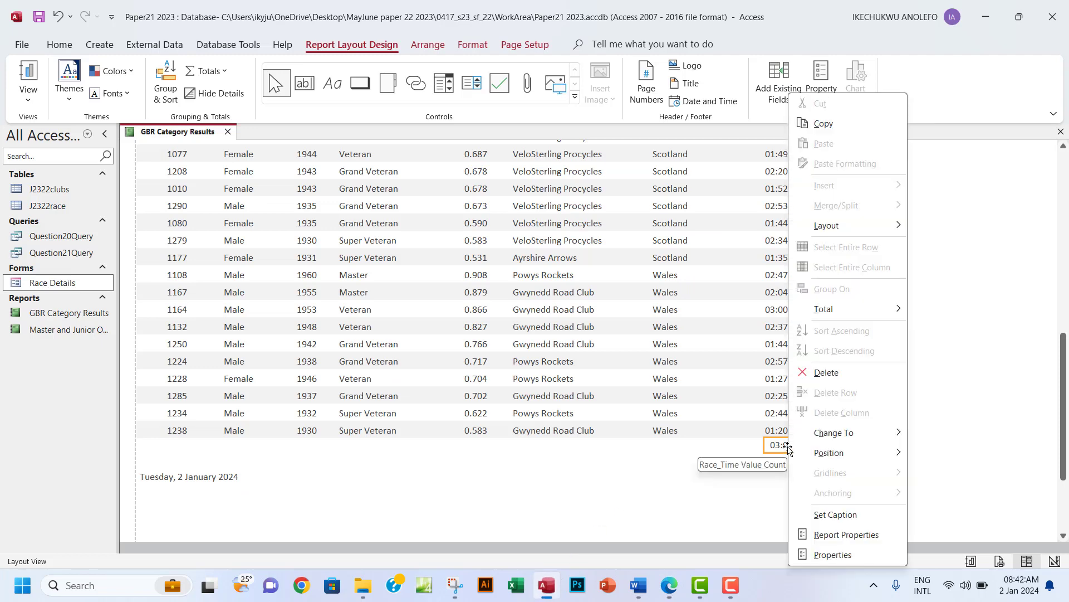
pyautogui.click(819, 513)
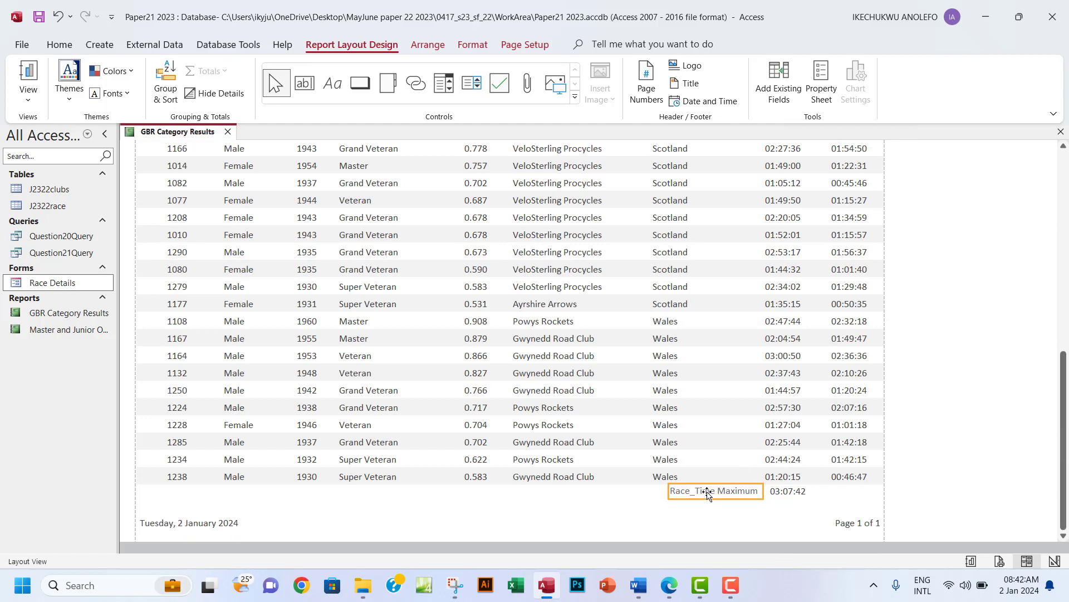
pyautogui.click(711, 491)
pyautogui.moveTo(758, 492); pyautogui.dragTo(673, 493)
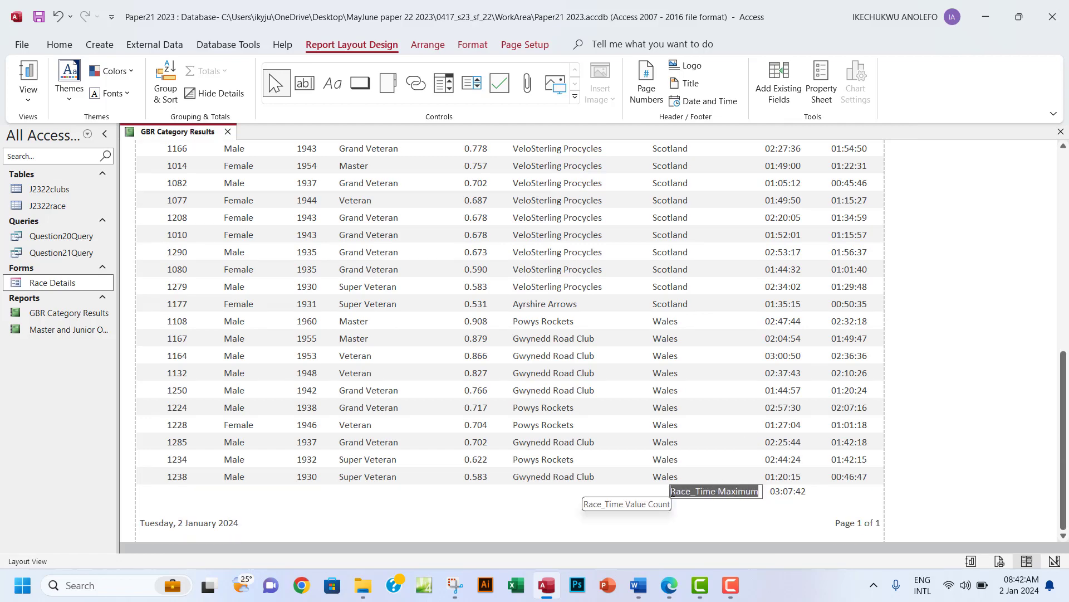
pyautogui.write('Longest race time')
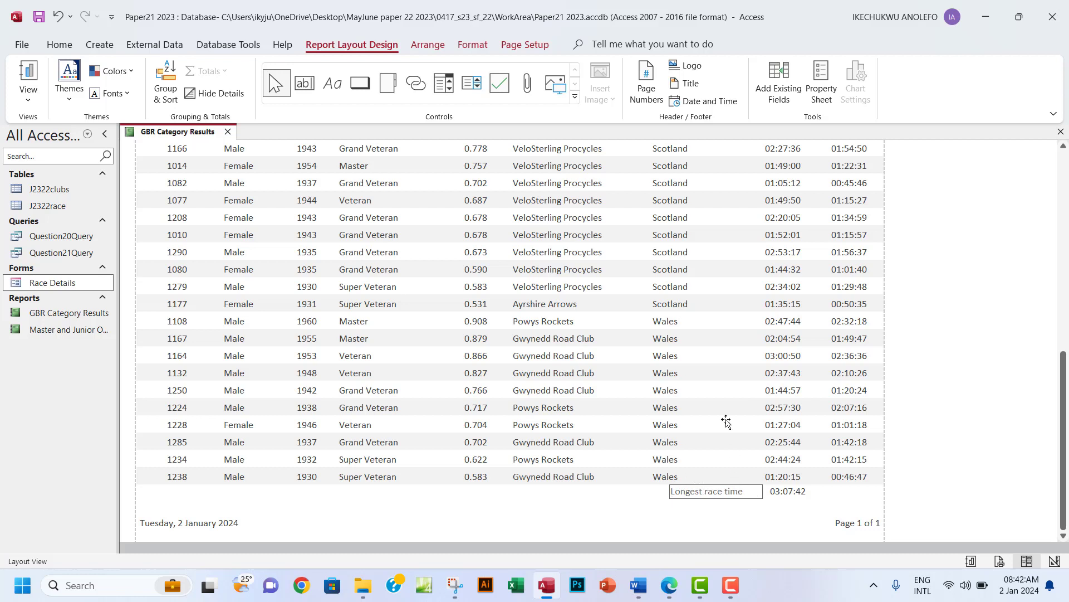
pyautogui.click(713, 396)
# Make the label bold and resize the label and total boxes to fit side by side.
pyautogui.click(699, 494)
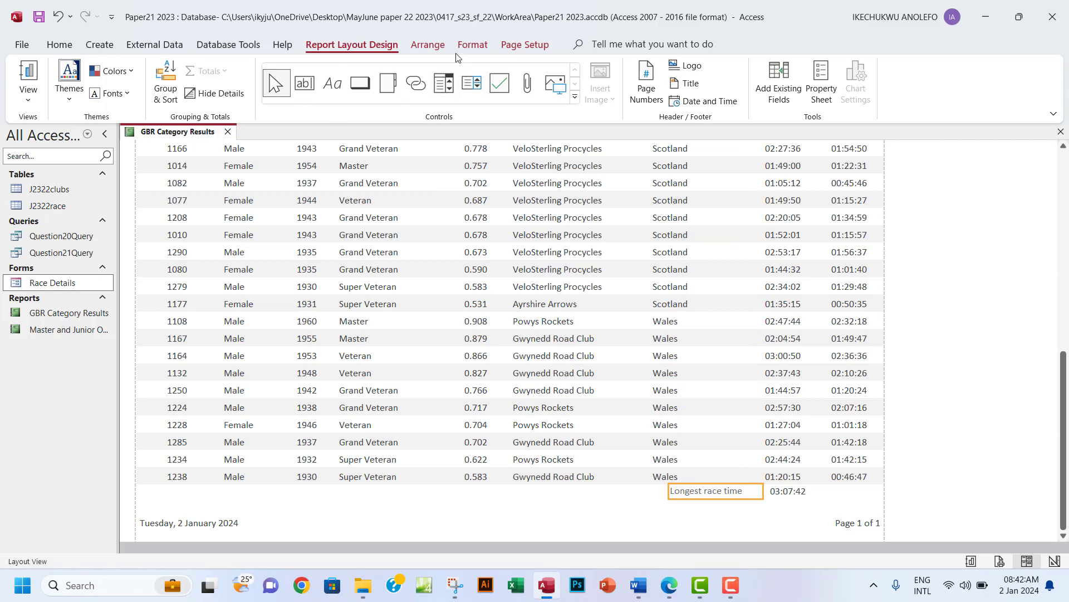
pyautogui.click(473, 44)
pyautogui.click(124, 93)
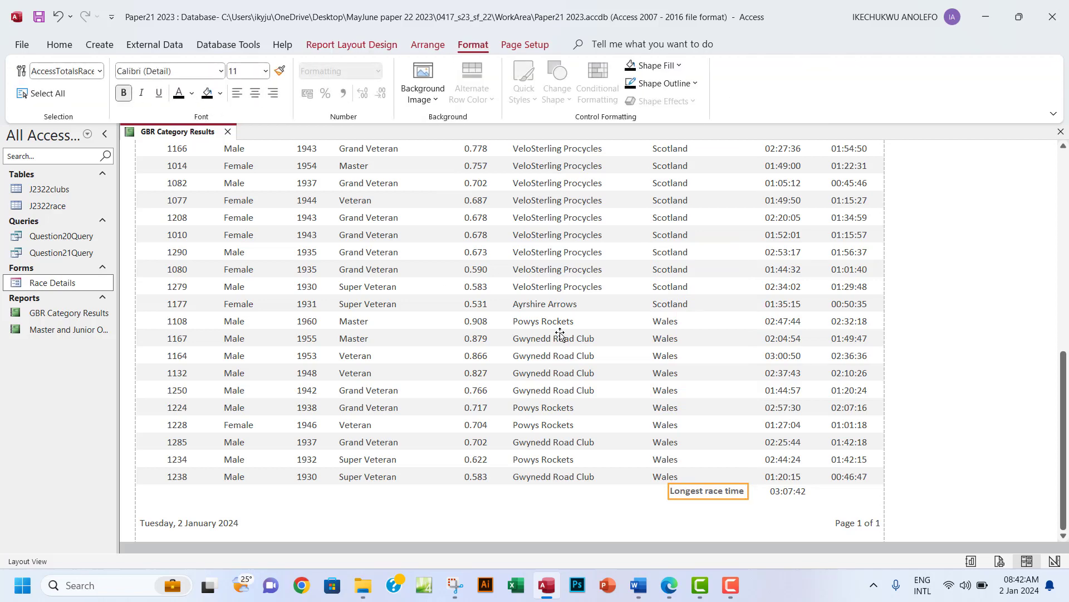
pyautogui.moveTo(751, 494); pyautogui.dragTo(760, 493)
pyautogui.moveTo(668, 492); pyautogui.dragTo(683, 492)
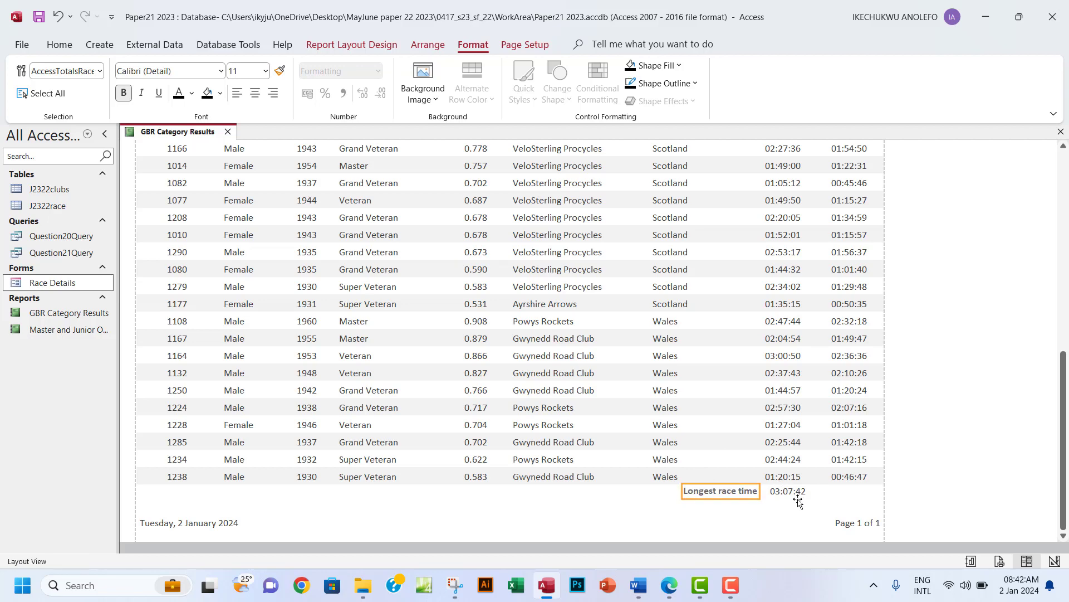
pyautogui.click(779, 496)
pyautogui.moveTo(809, 497); pyautogui.dragTo(758, 495)
pyautogui.click(920, 414)
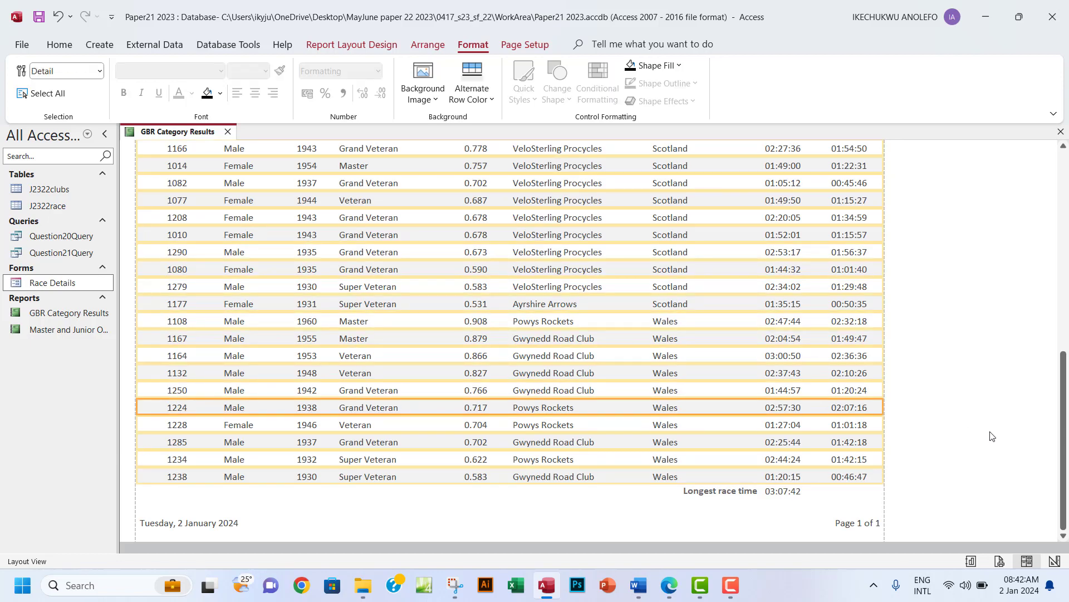
# Highlight the 'has the label' and report footer bullets green in the exam paper.
pyautogui.click(669, 585)
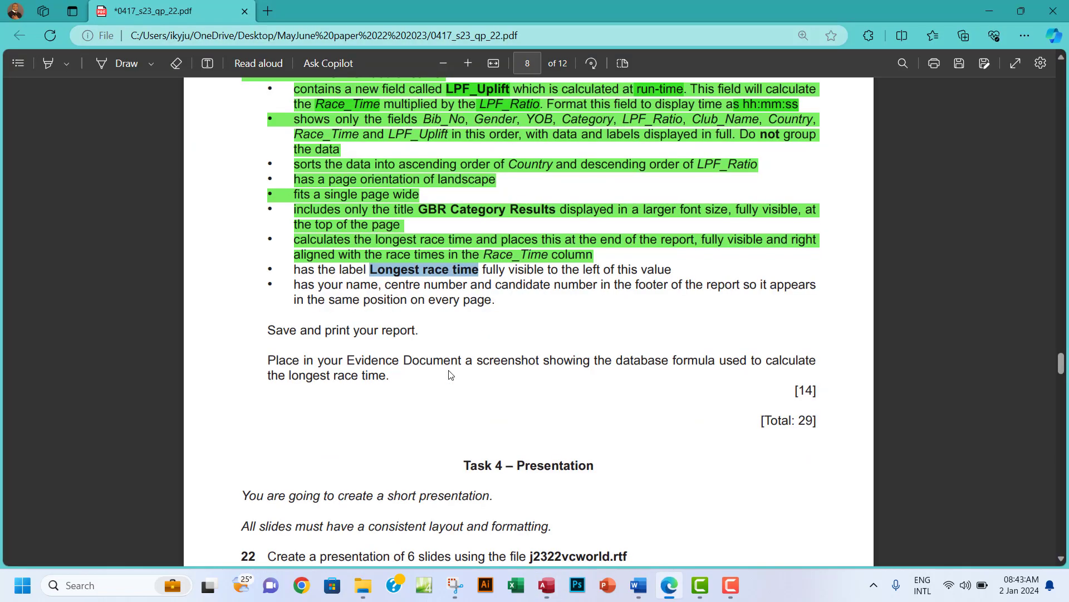
pyautogui.moveTo(298, 271); pyautogui.dragTo(824, 284)
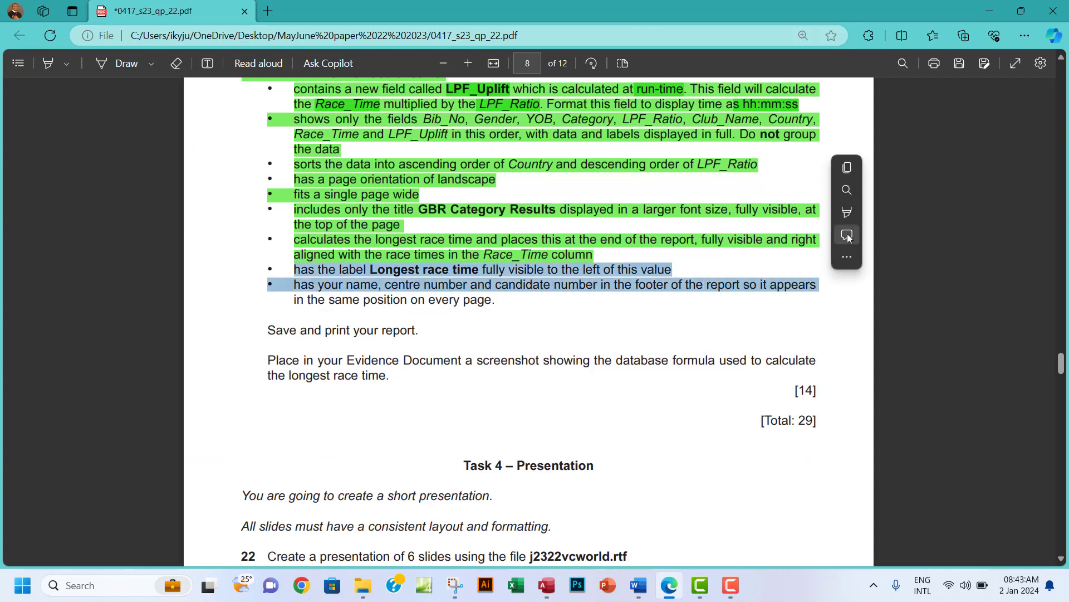
pyautogui.moveTo(869, 217)
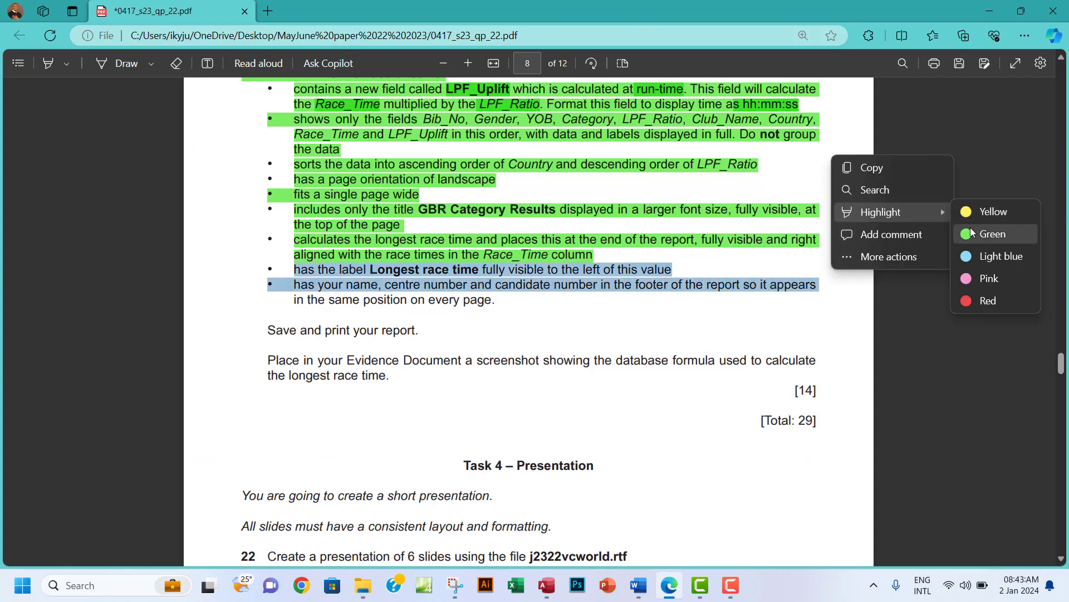
pyautogui.click(992, 234)
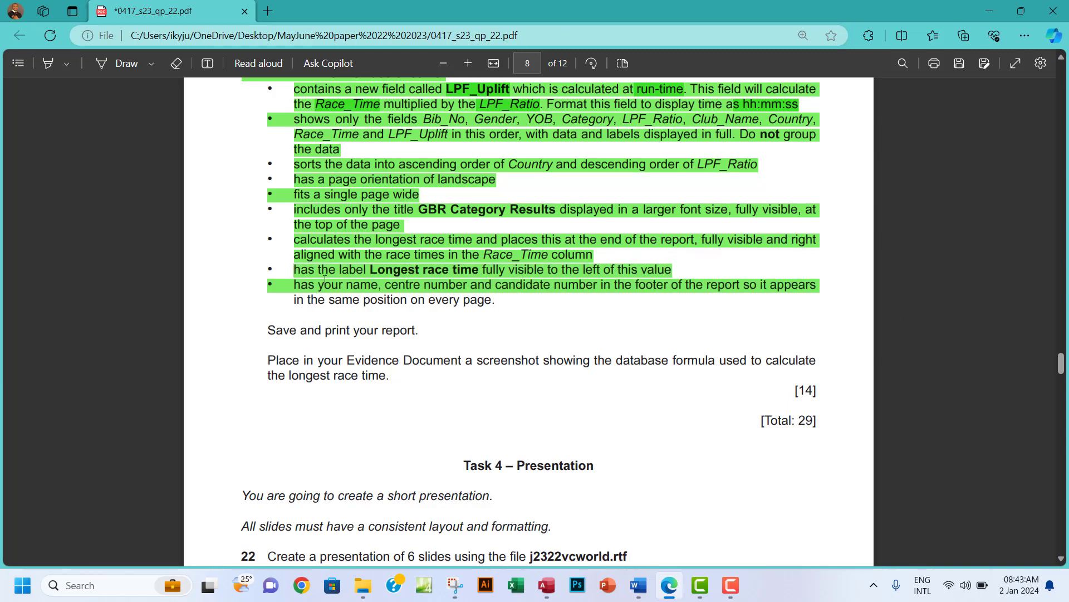
pyautogui.click(345, 272)
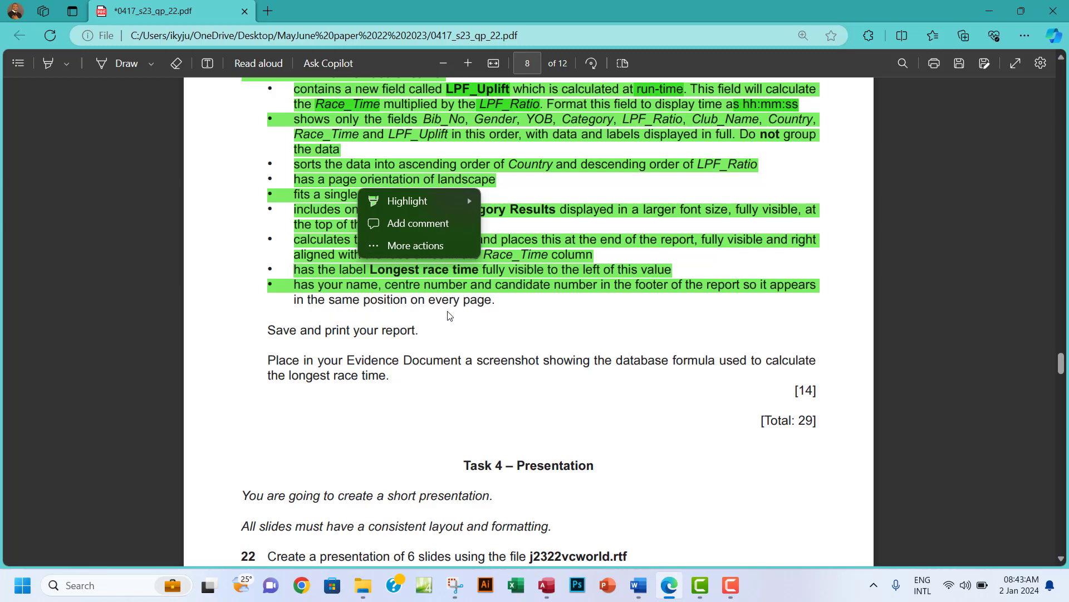
pyautogui.click(547, 585)
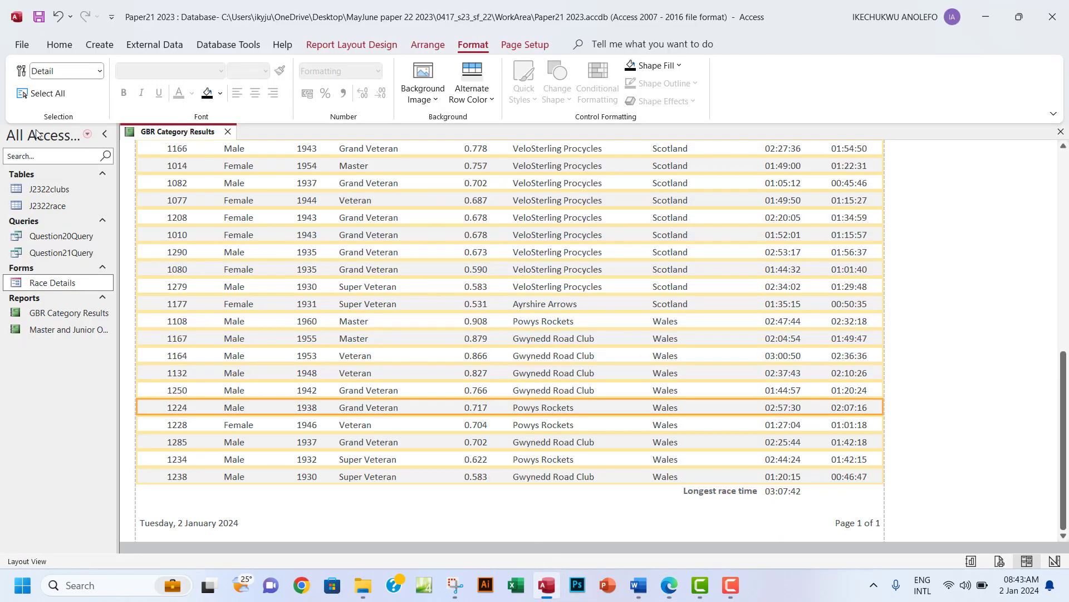
# Switch the report to Design View and select the page-number and =Now() page footer boxes.
pyautogui.click(345, 44)
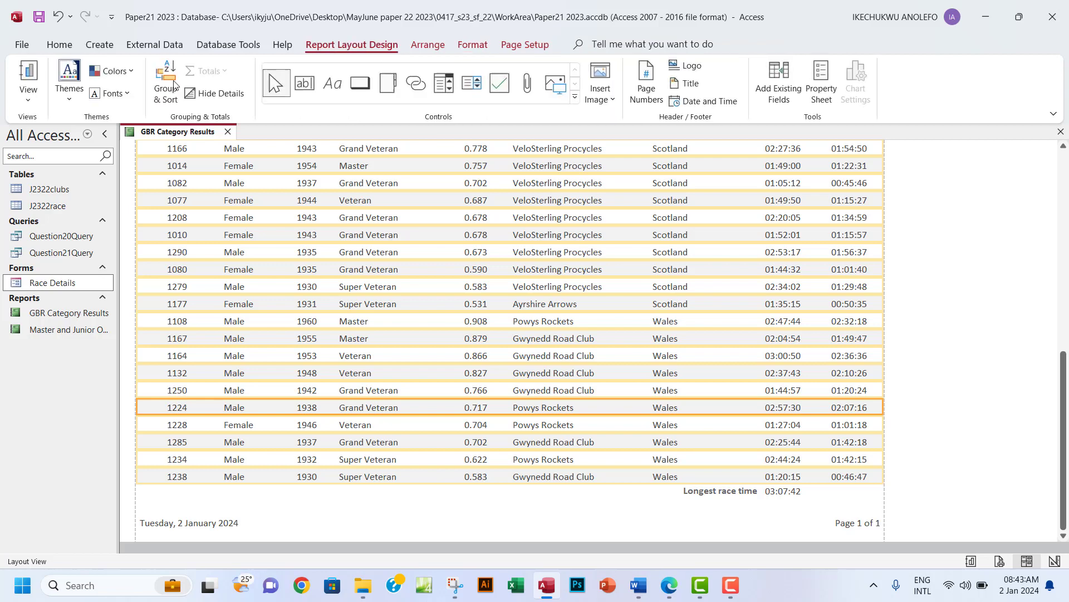
pyautogui.click(28, 99)
pyautogui.click(53, 214)
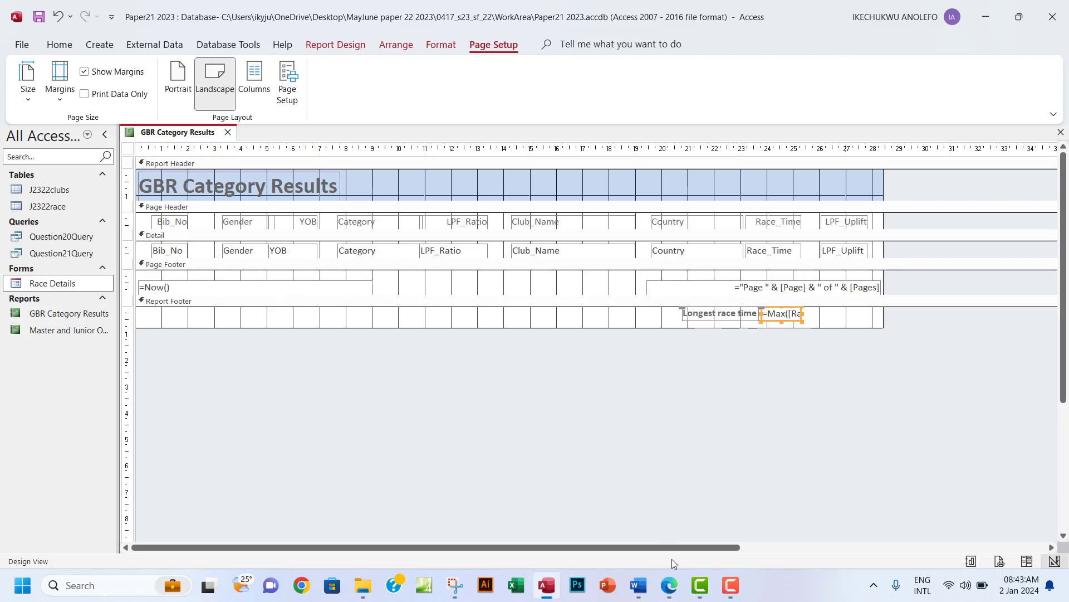
pyautogui.click(671, 588)
pyautogui.click(671, 588)
pyautogui.click(738, 289)
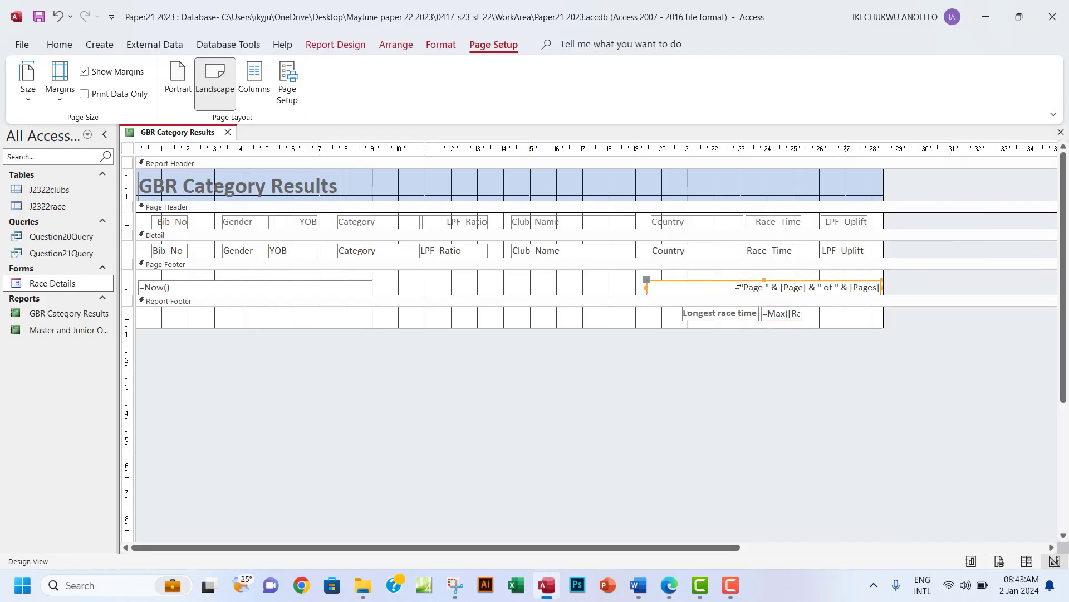
pyautogui.click(265, 287)
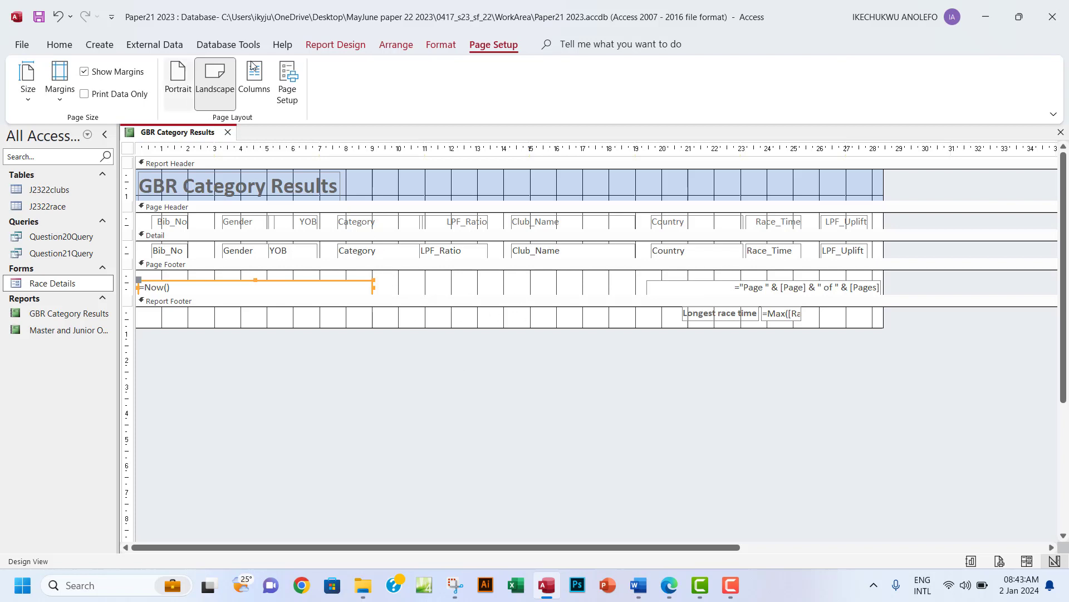
pyautogui.click(336, 46)
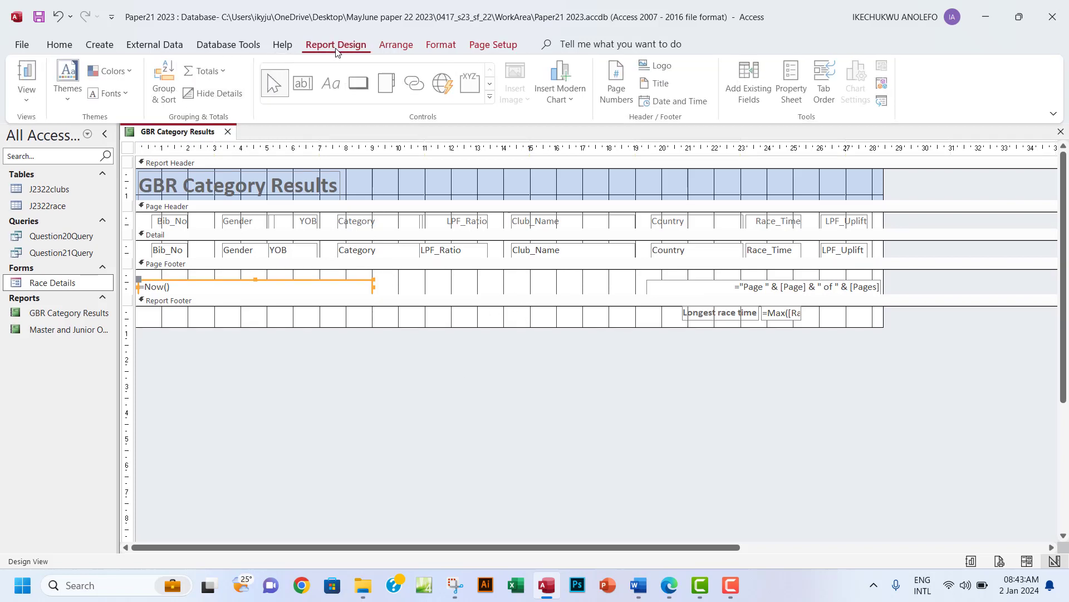
# Draw a Page Footer label containing the candidate's full name, centre number and candidate number.
pyautogui.click(335, 87)
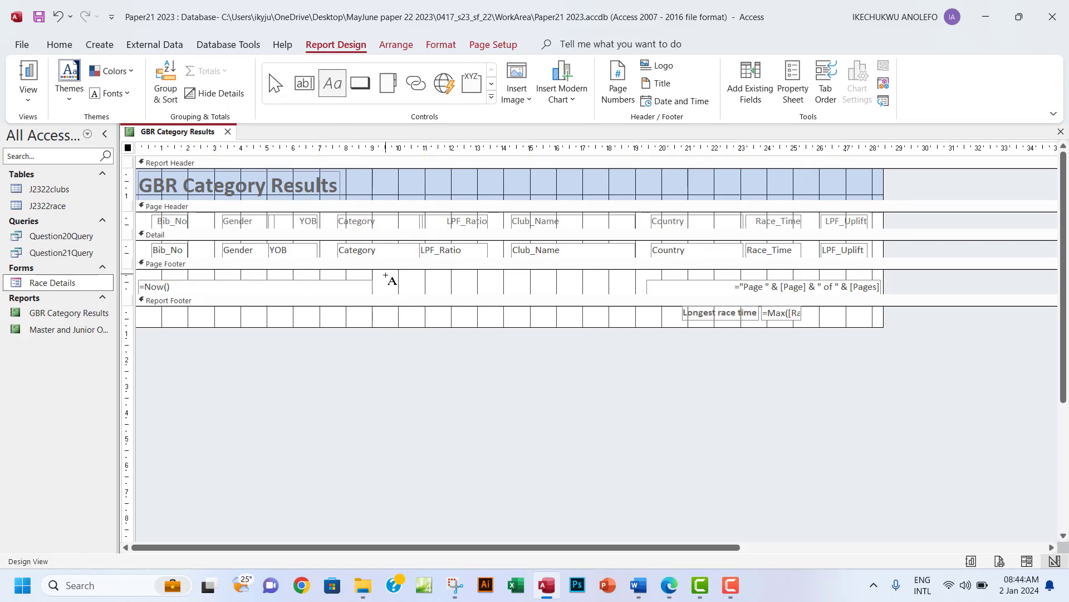
pyautogui.moveTo(386, 275); pyautogui.dragTo(631, 294)
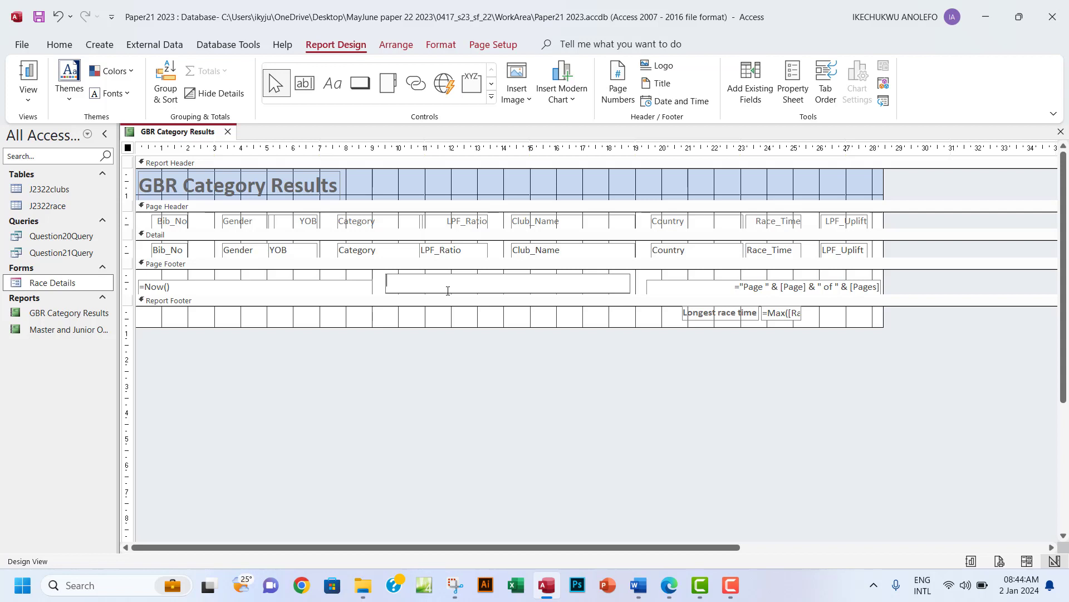
pyautogui.press('capslock')
pyautogui.write(', N')
pyautogui.press('capslock')
pyautogui.write('g')
pyautogui.press('BackSpace')
pyautogui.press('capslock')
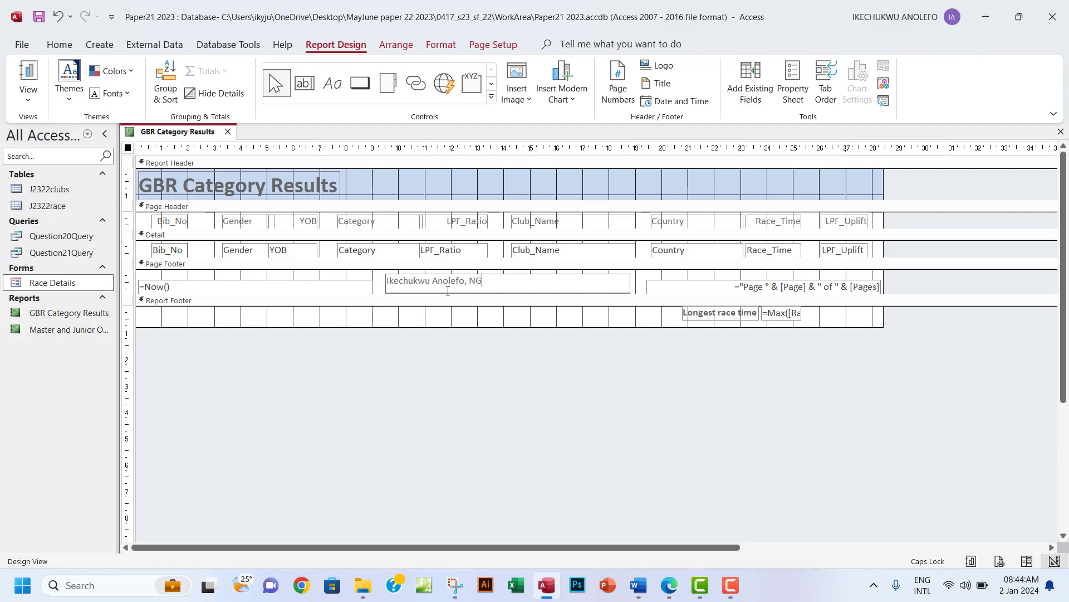
pyautogui.click(574, 379)
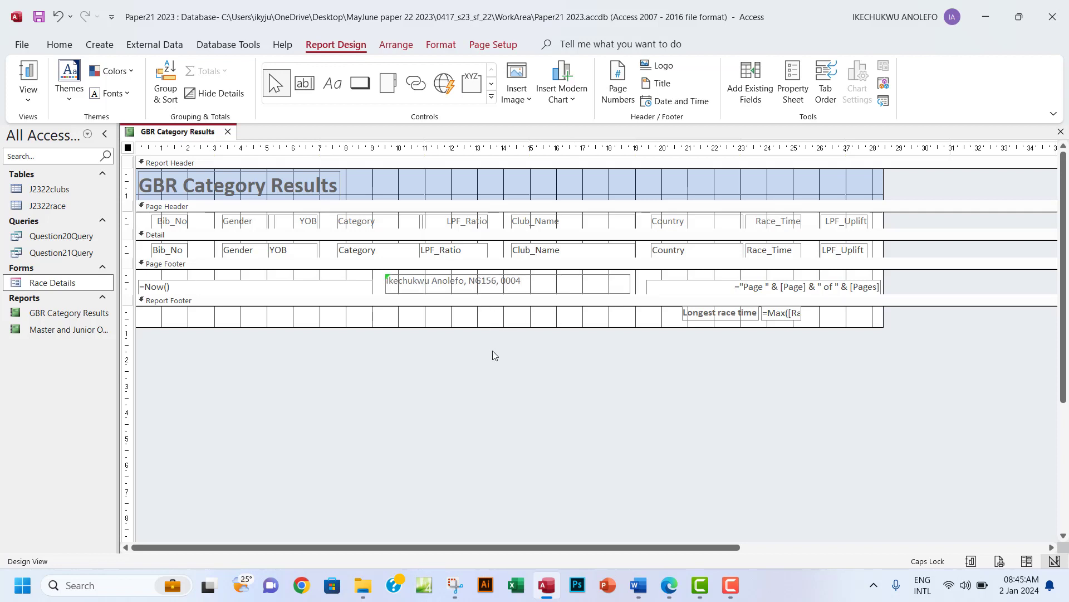
# Check the GBR Category Results report in Report View, then return to Design View.
pyautogui.click(28, 99)
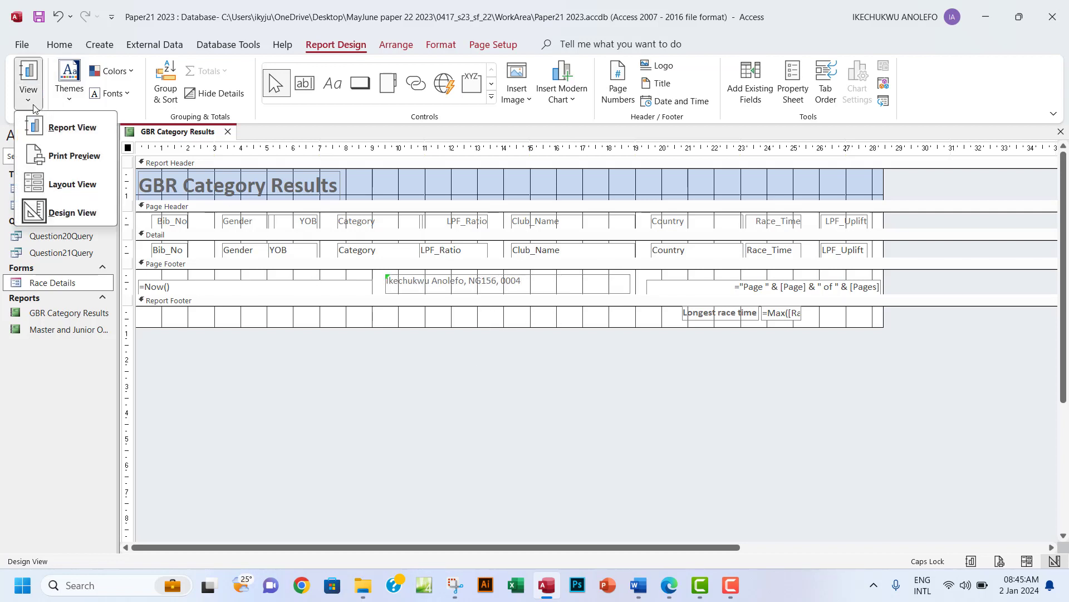
pyautogui.click(72, 127)
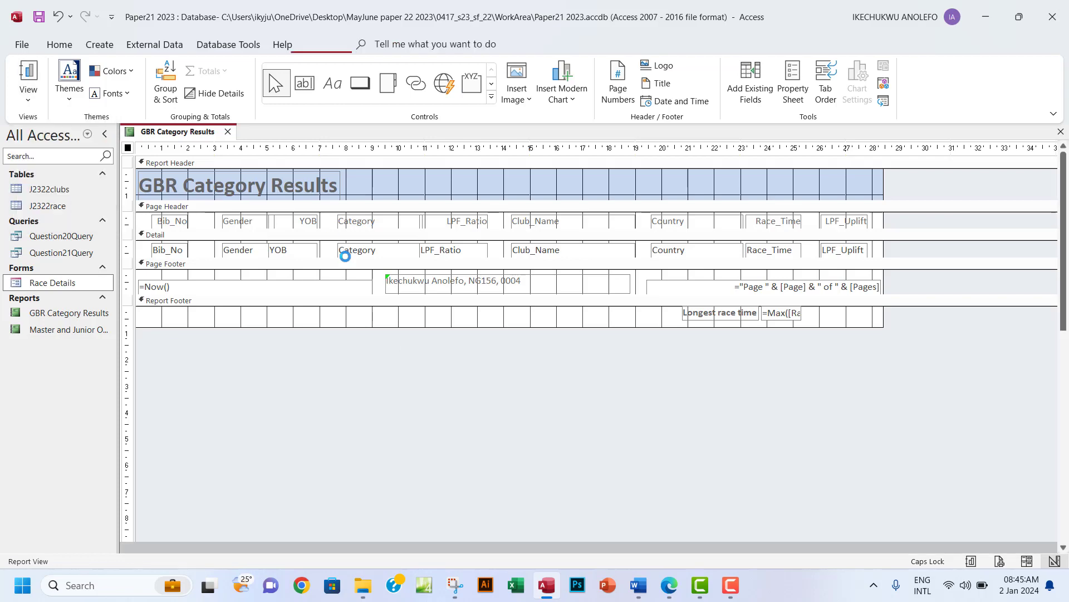
pyautogui.moveTo(1063, 195); pyautogui.dragTo(1058, 477)
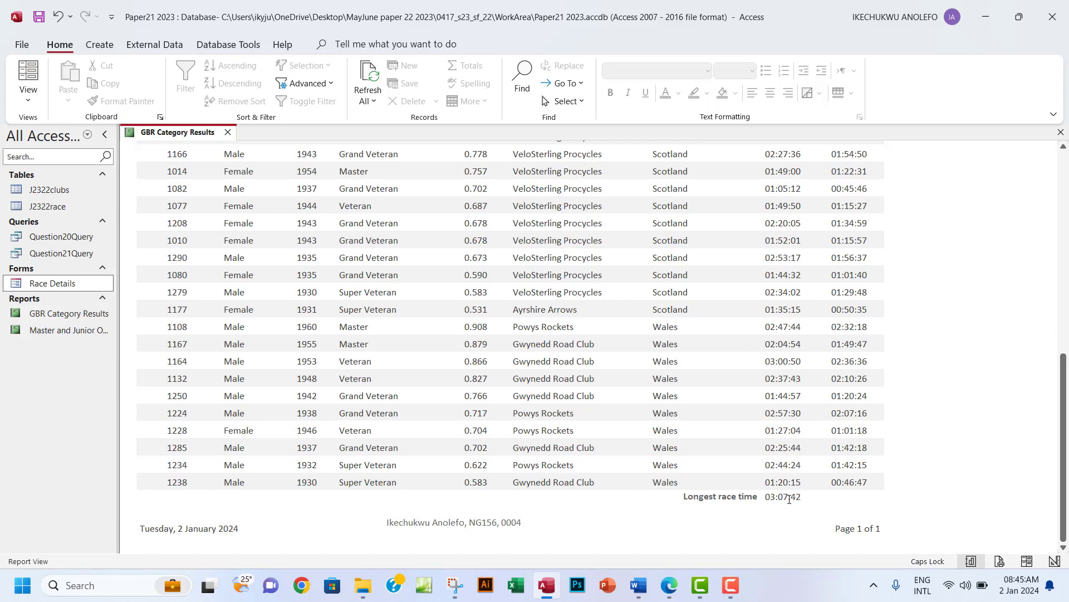
pyautogui.click(28, 99)
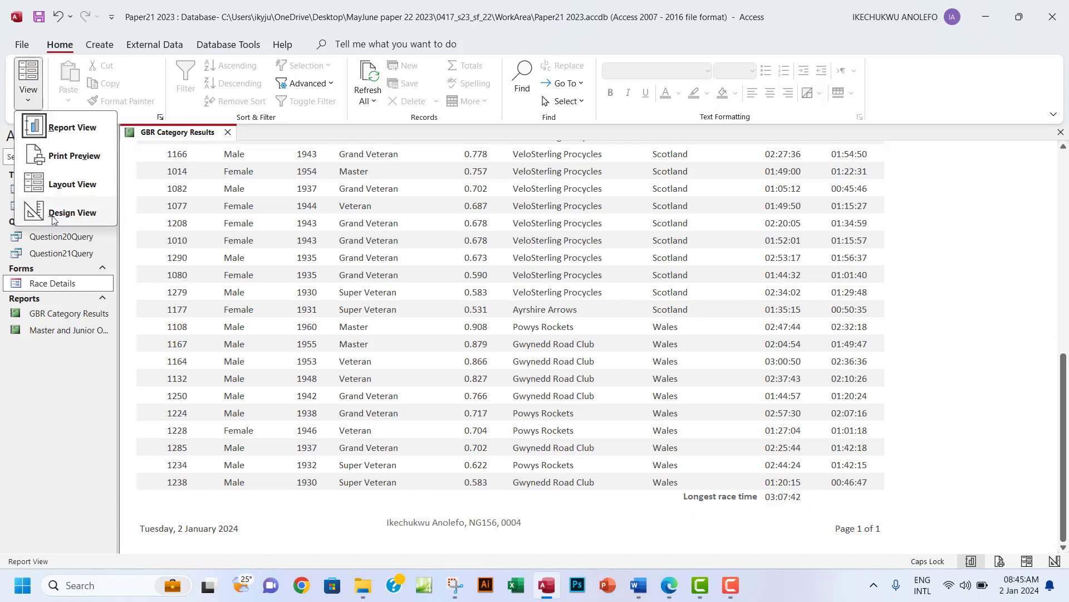
pyautogui.click(58, 212)
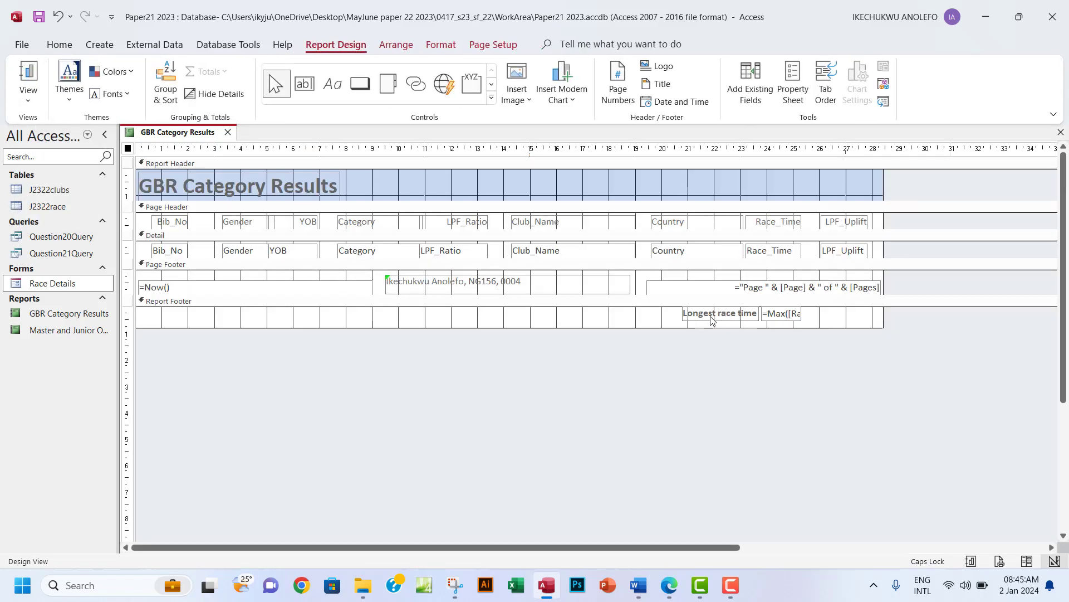
# Open Print Preview and inspect page 2 for the footer and longest race time.
pyautogui.click(34, 100)
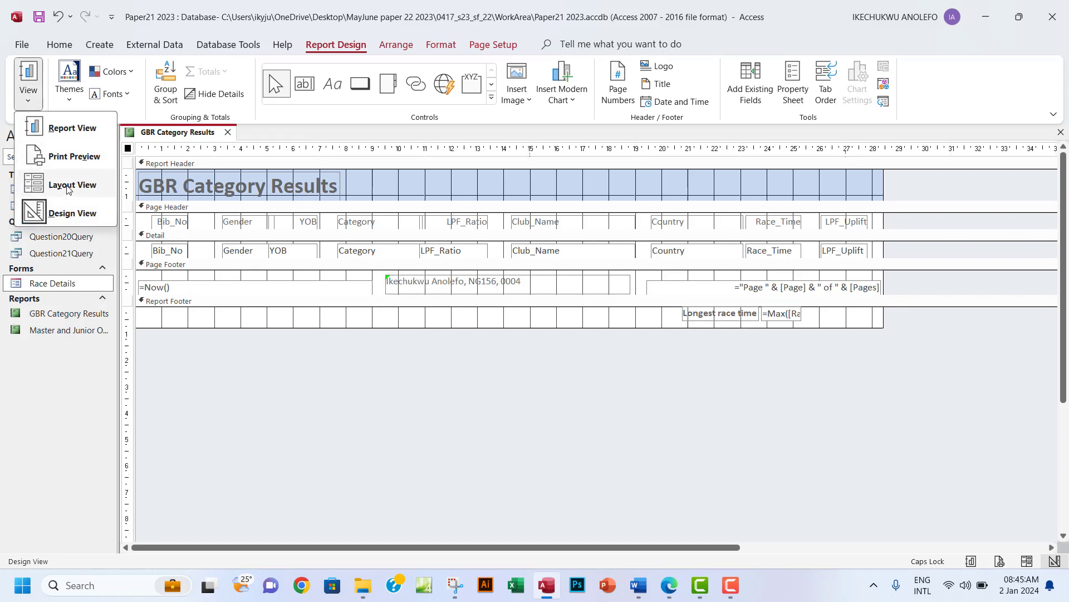
pyautogui.click(72, 157)
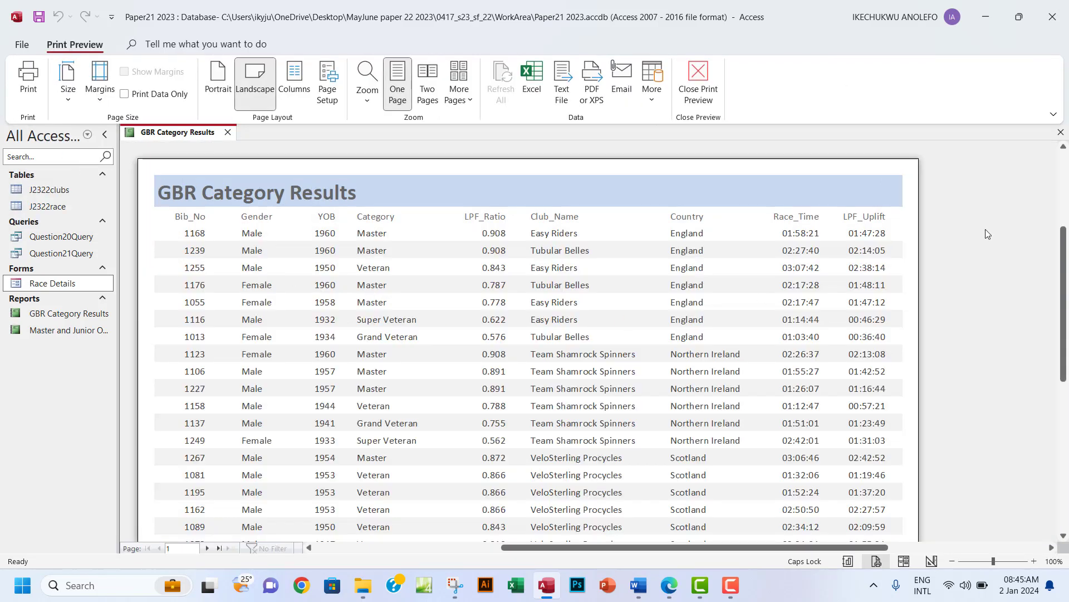
pyautogui.moveTo(1062, 246); pyautogui.dragTo(1058, 380)
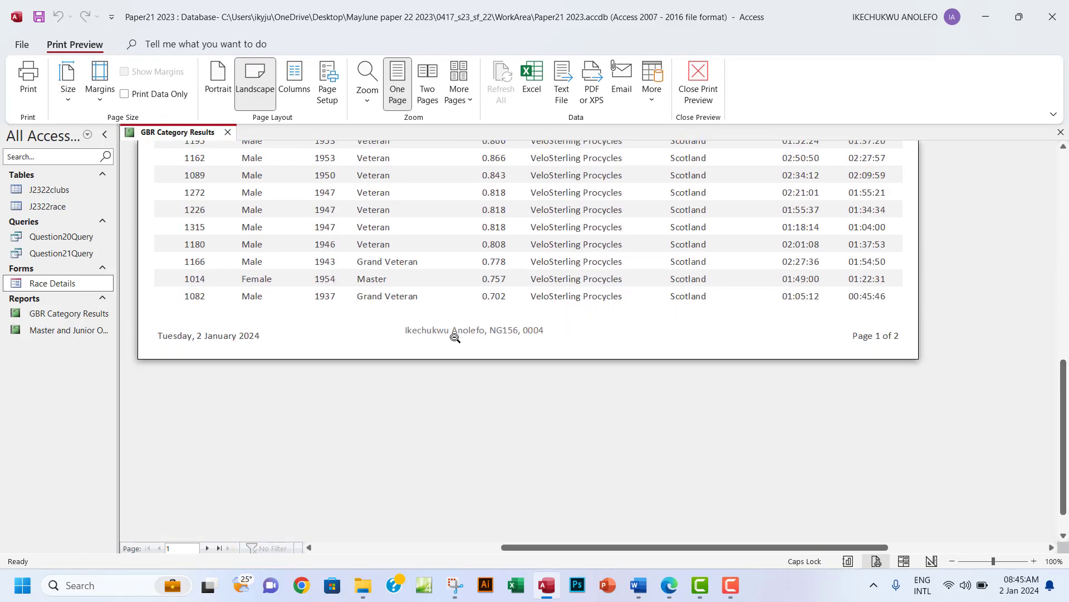
pyautogui.click(208, 549)
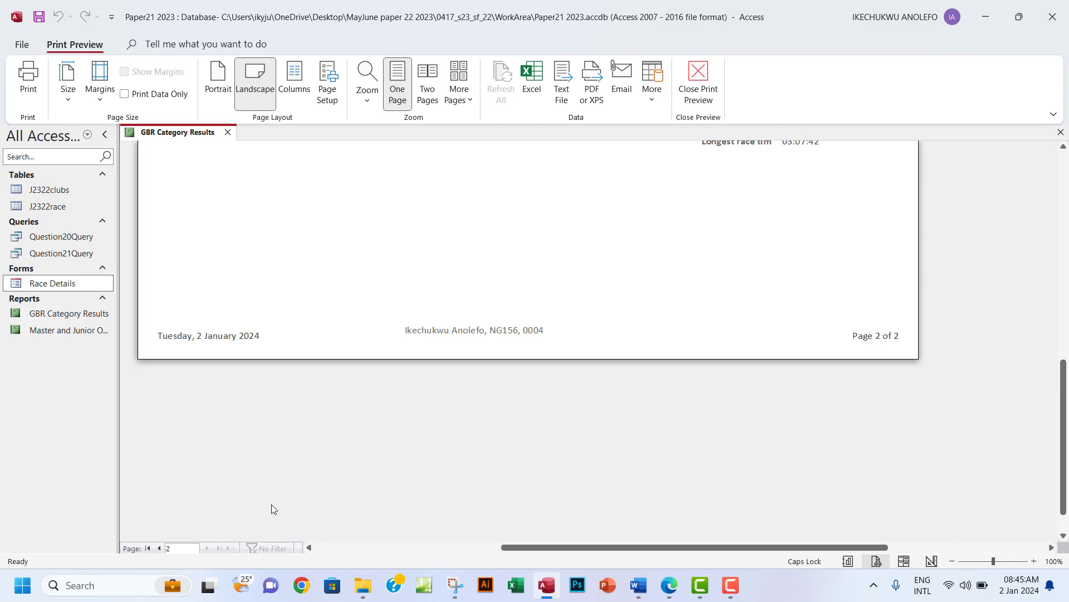
pyautogui.scroll(3, 476, 367)
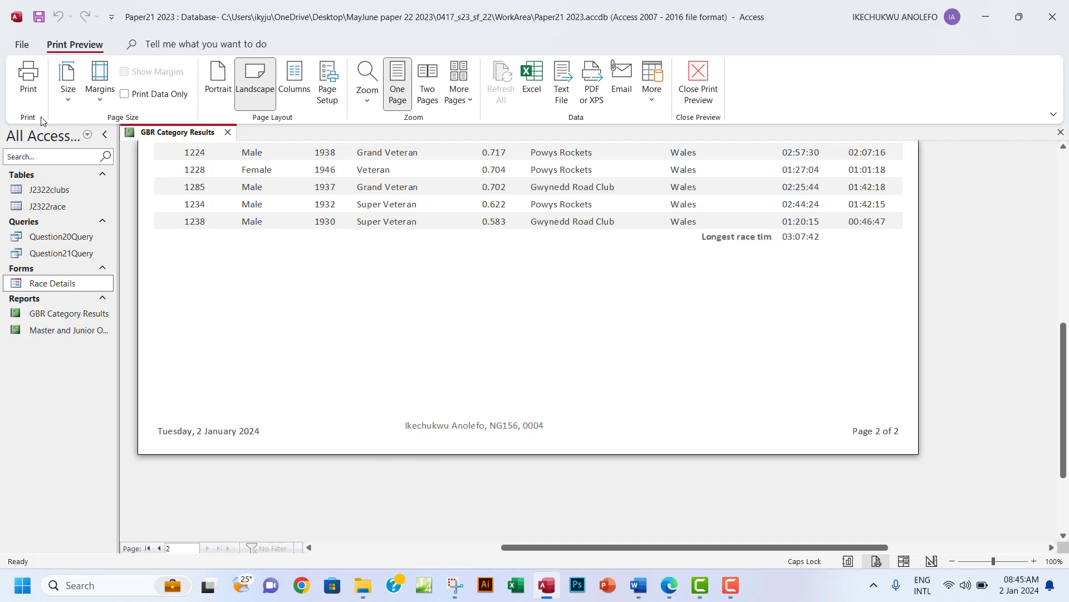
# In Layout View, drag the Longest race time label's left edge to widen it.
pyautogui.click(699, 89)
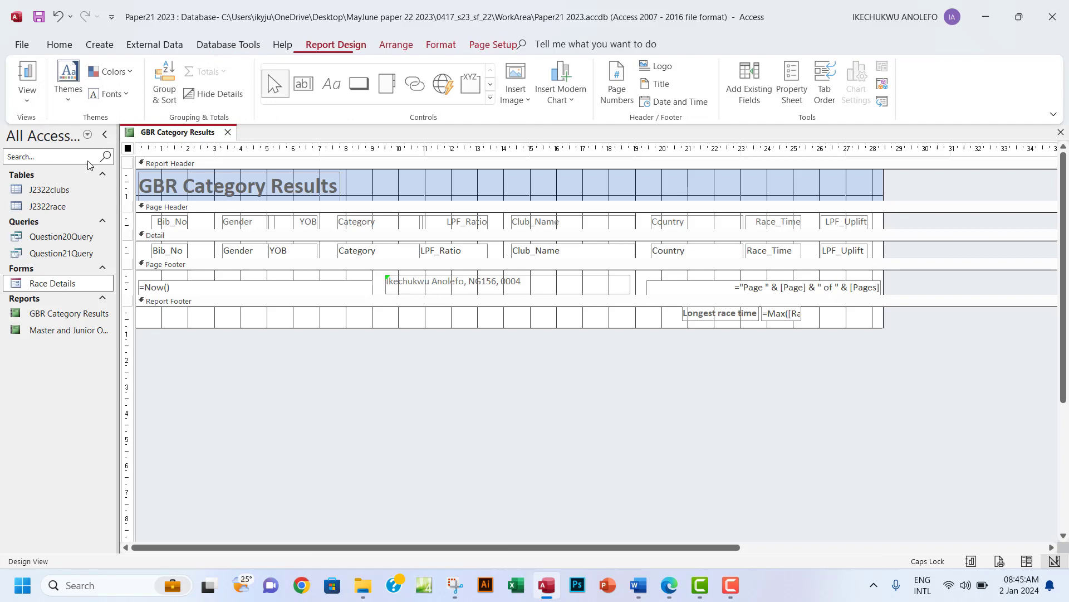
pyautogui.click(32, 104)
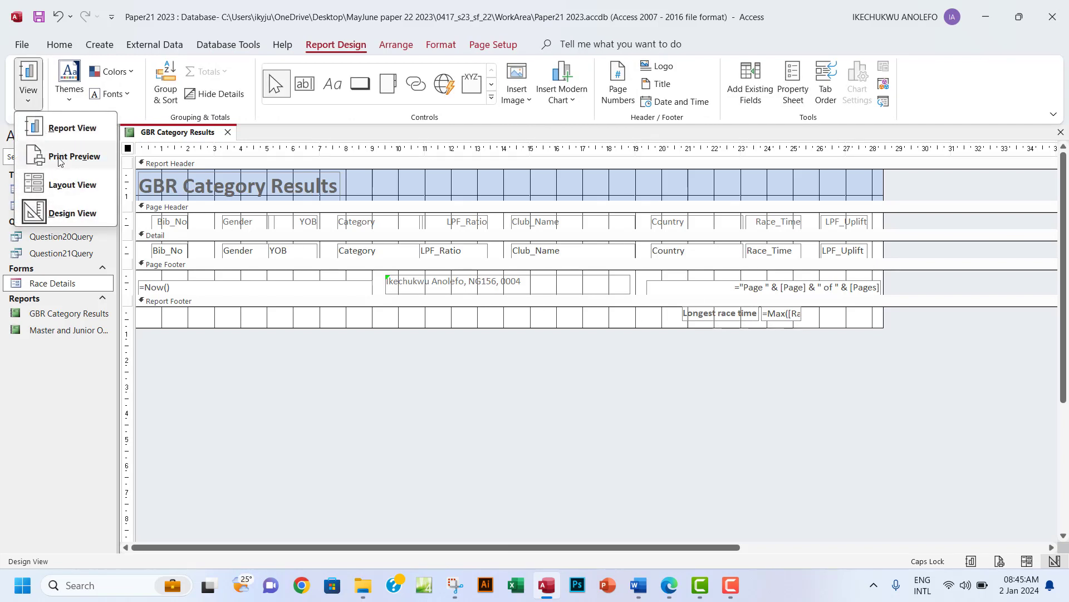
pyautogui.click(61, 185)
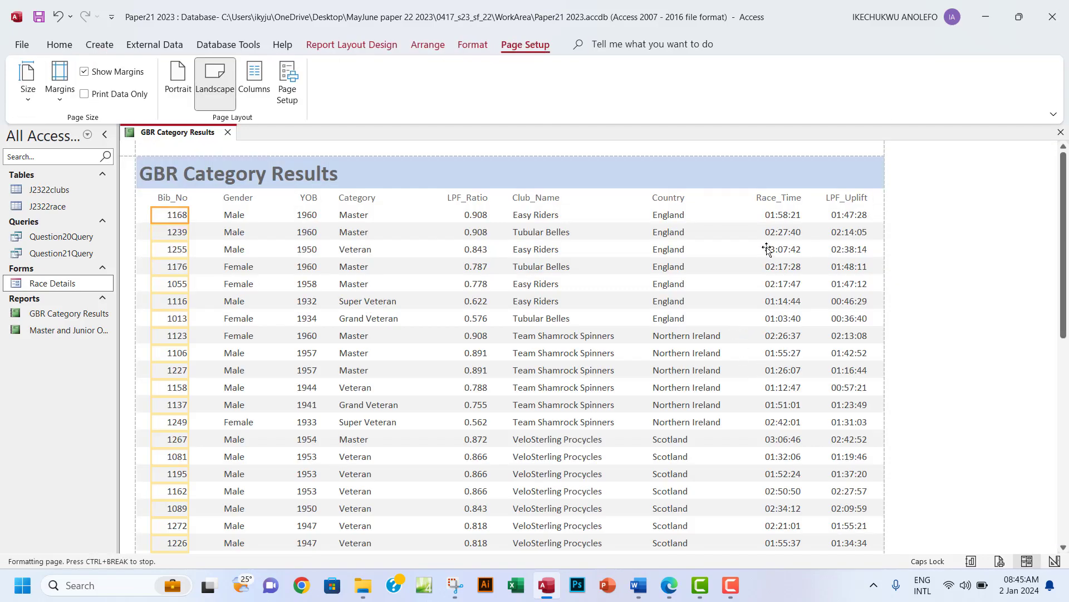
pyautogui.scroll(-10, 734, 336)
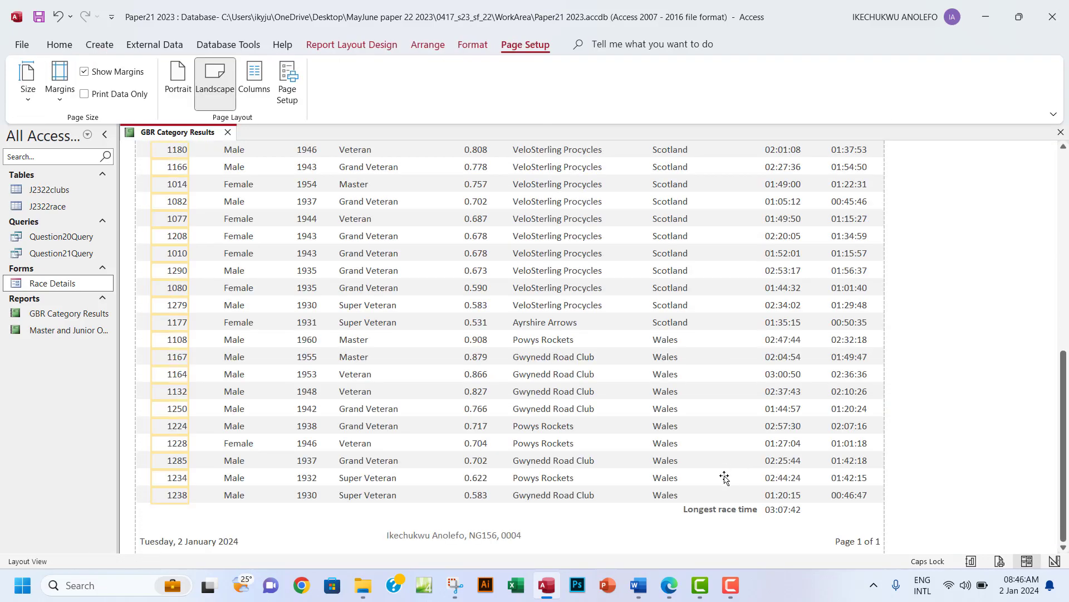
pyautogui.click(690, 514)
pyautogui.moveTo(681, 511); pyautogui.dragTo(674, 510)
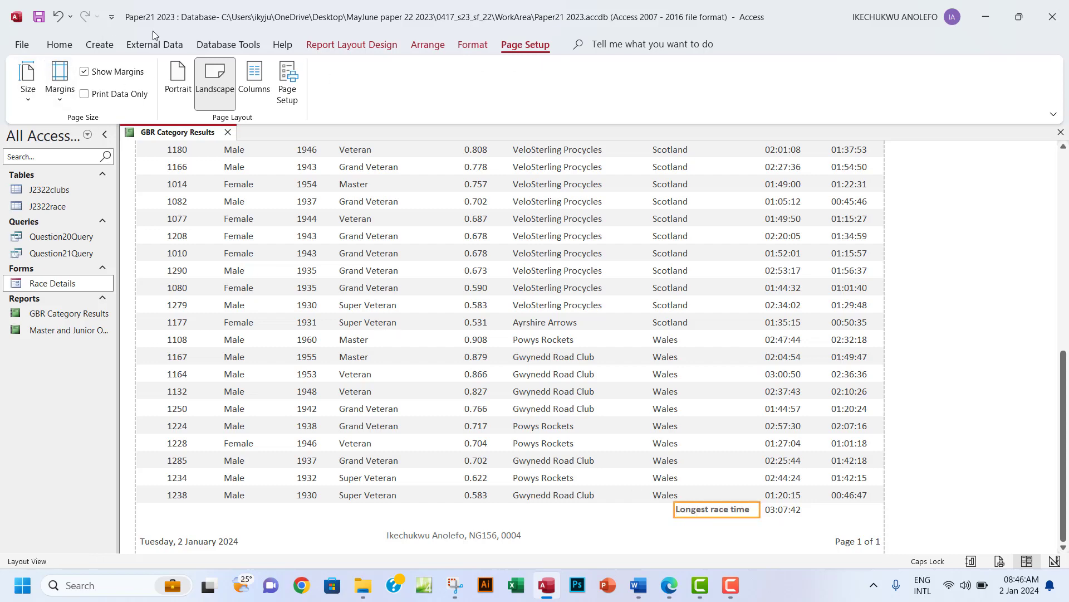
# Recheck both pages in Print Preview, then close it back to Layout View.
pyautogui.click(329, 49)
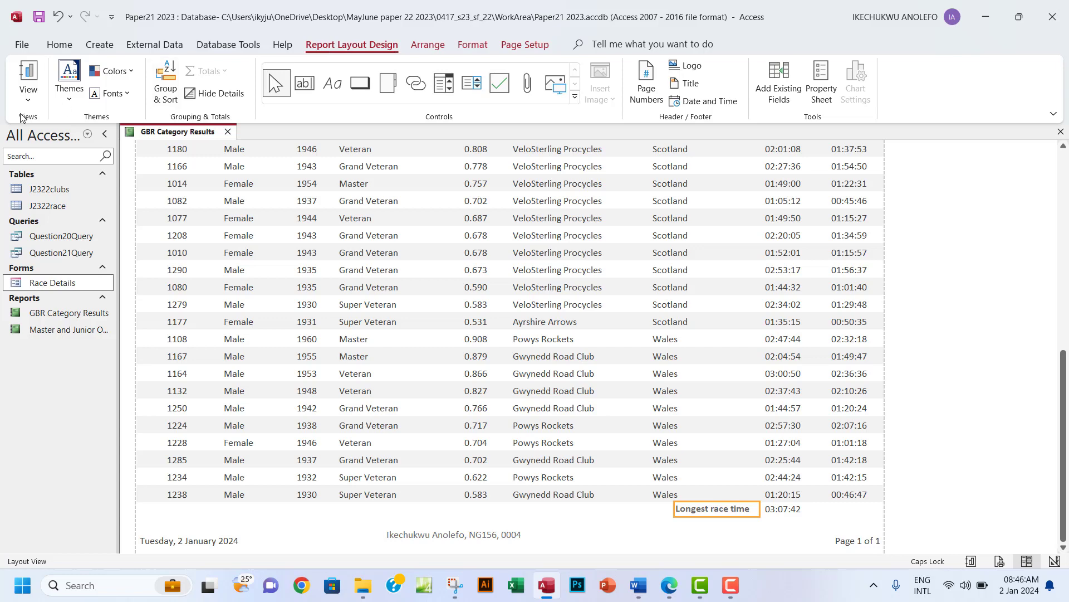
pyautogui.click(22, 44)
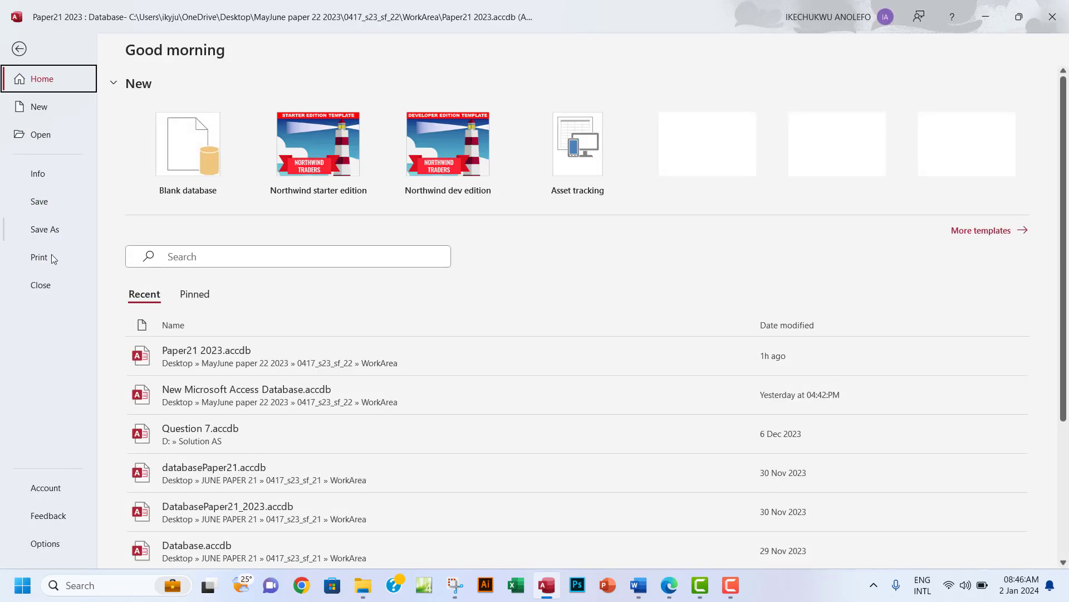
pyautogui.click(53, 258)
pyautogui.click(224, 199)
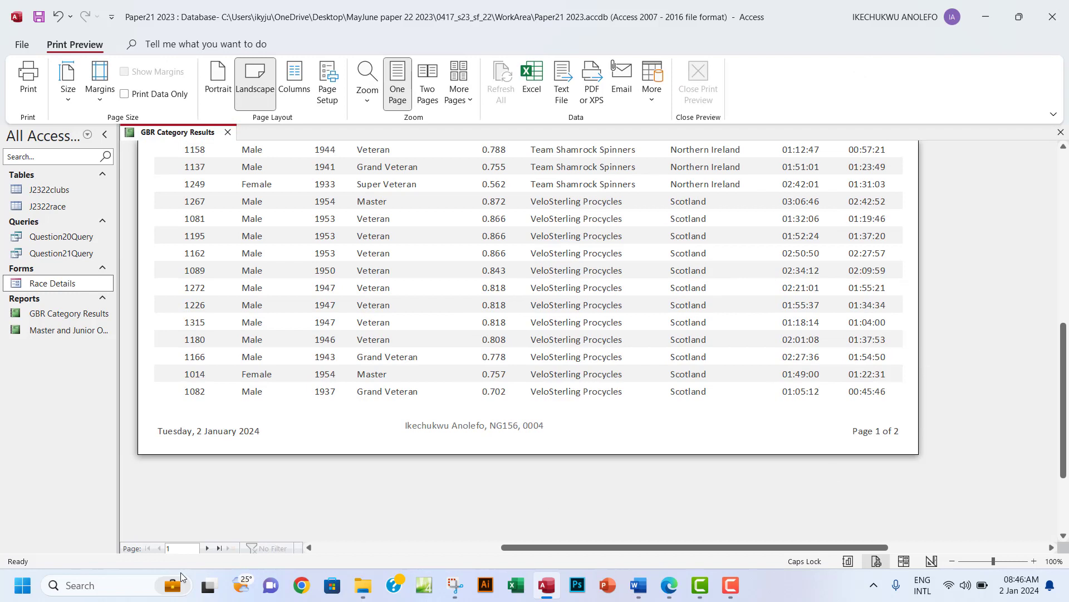
pyautogui.click(207, 548)
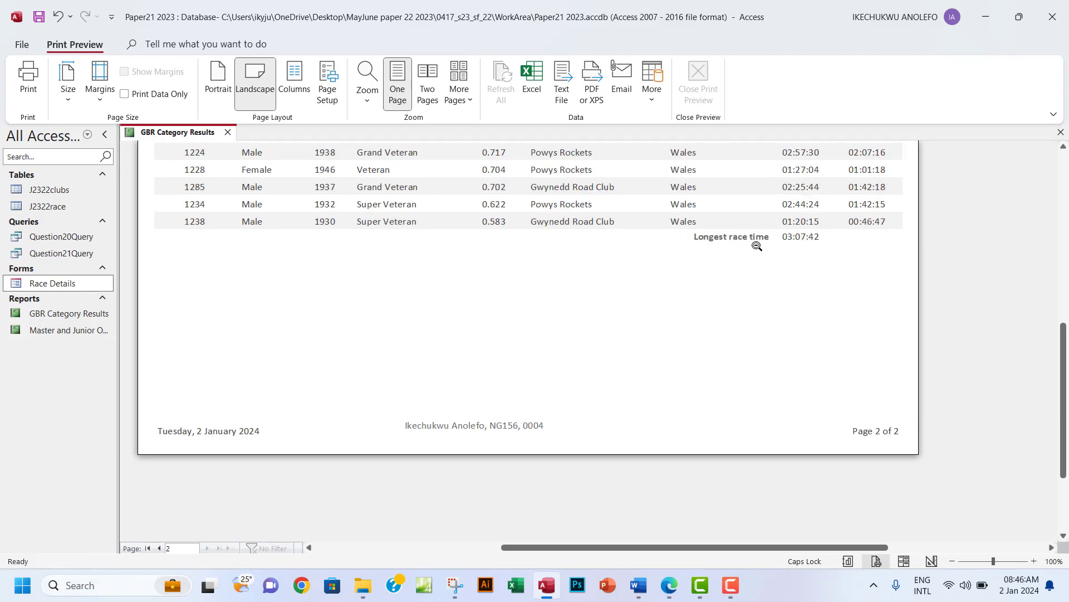
pyautogui.scroll(5, 716, 299)
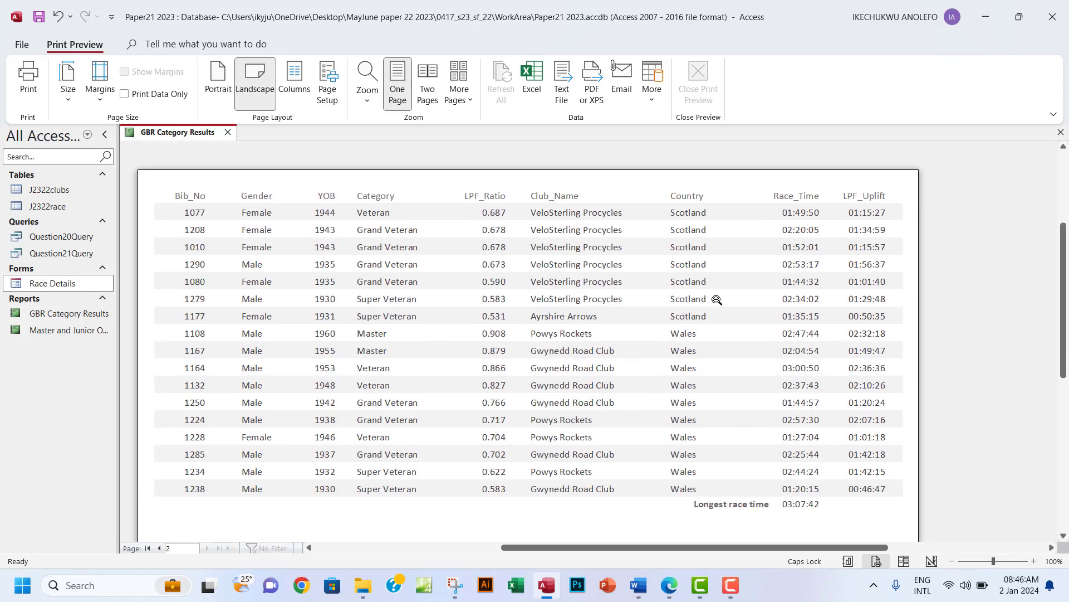
pyautogui.scroll(2, 716, 299)
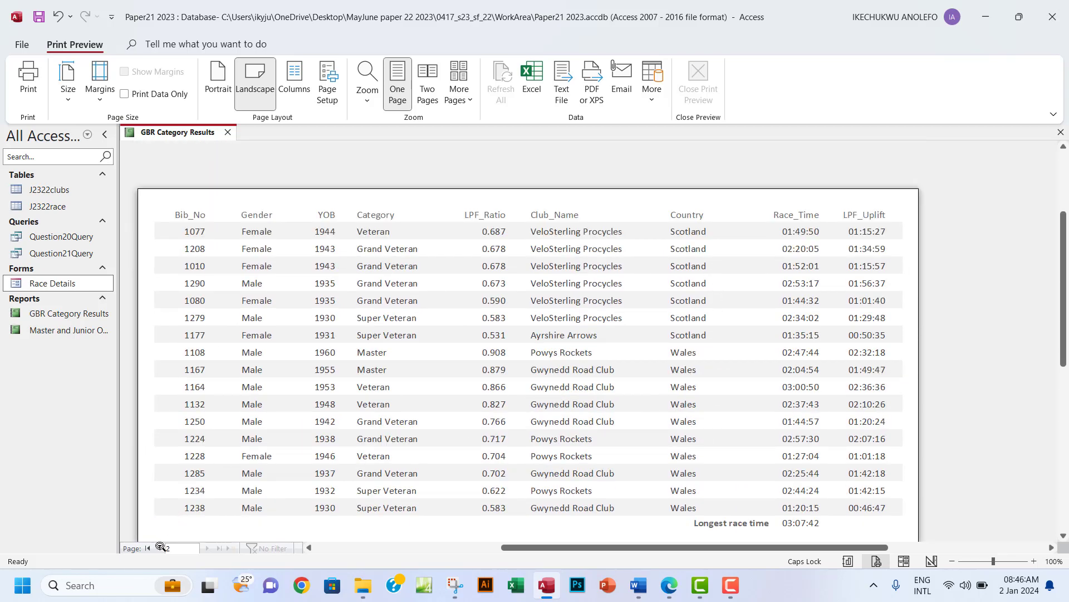
pyautogui.click(160, 548)
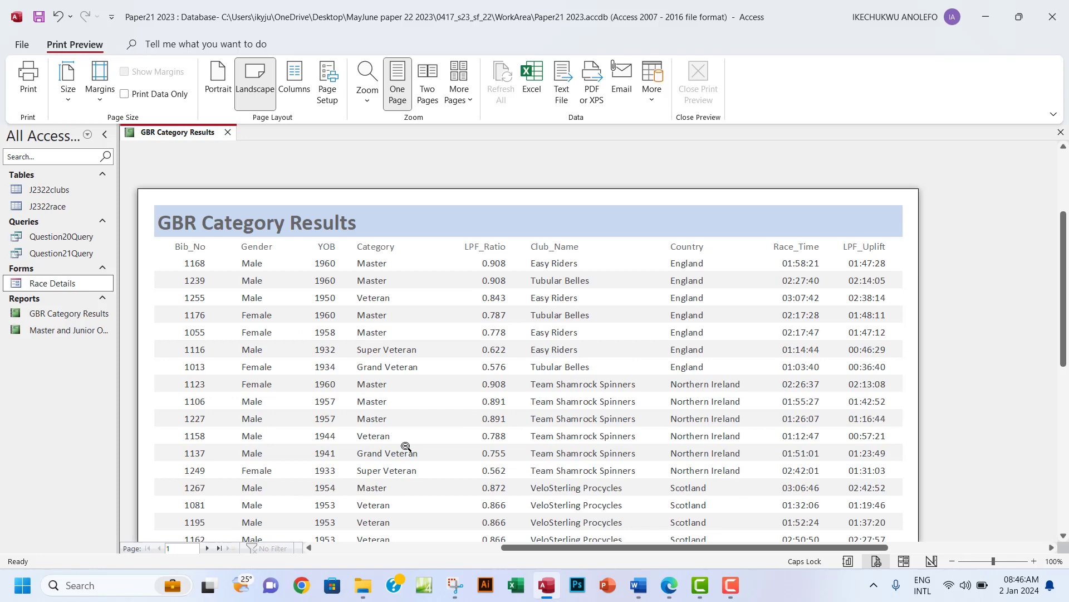
pyautogui.scroll(-5, 406, 447)
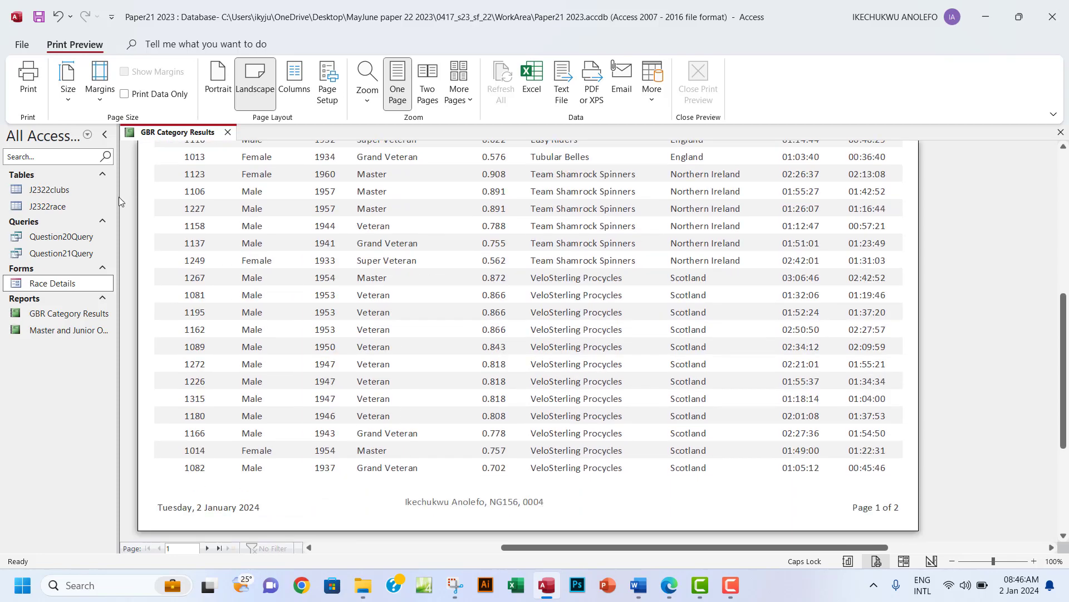
pyautogui.click(17, 47)
pyautogui.click(18, 47)
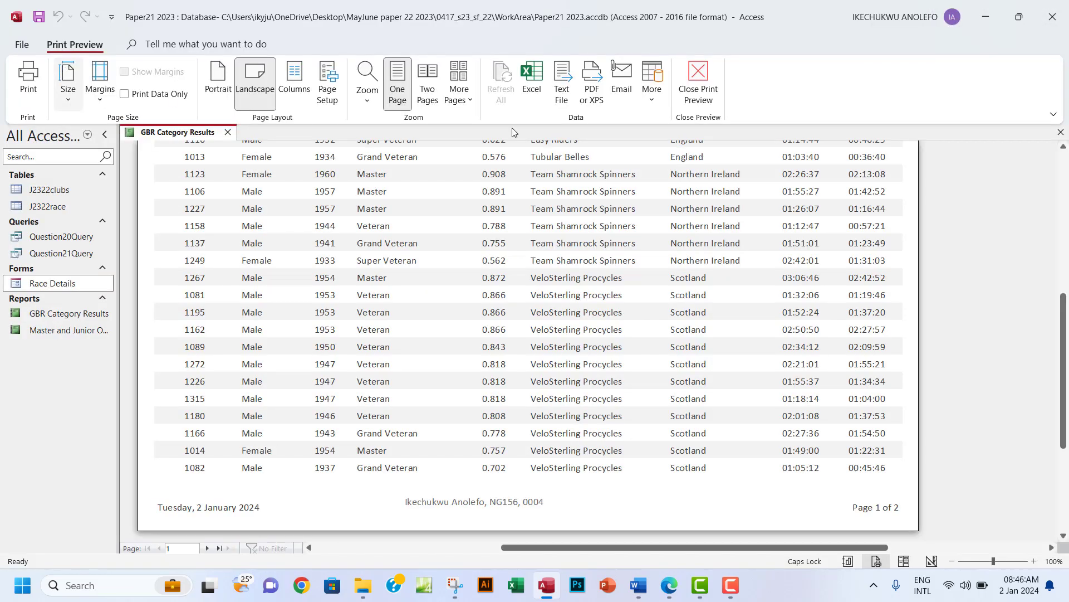
pyautogui.click(676, 94)
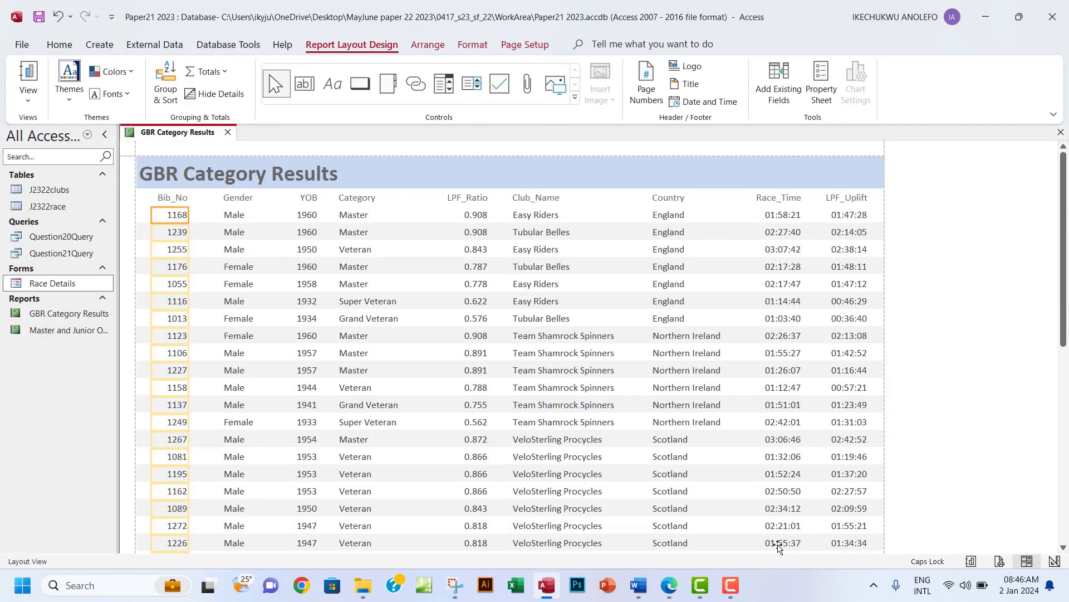
# Highlight the footer requirement in the exam paper PDF.
pyautogui.click(609, 461)
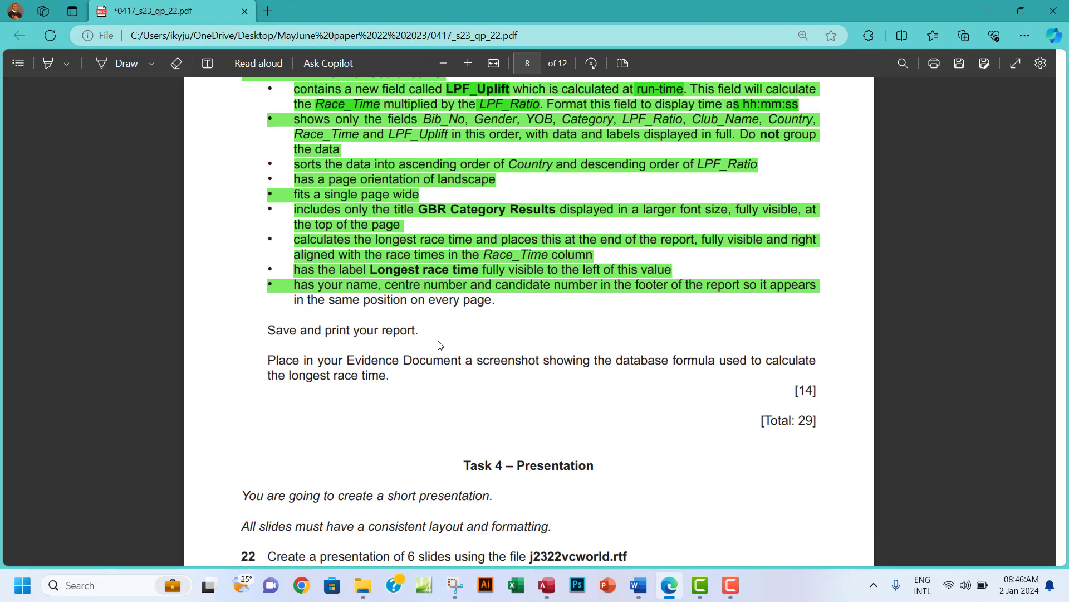
pyautogui.moveTo(295, 298); pyautogui.dragTo(498, 300)
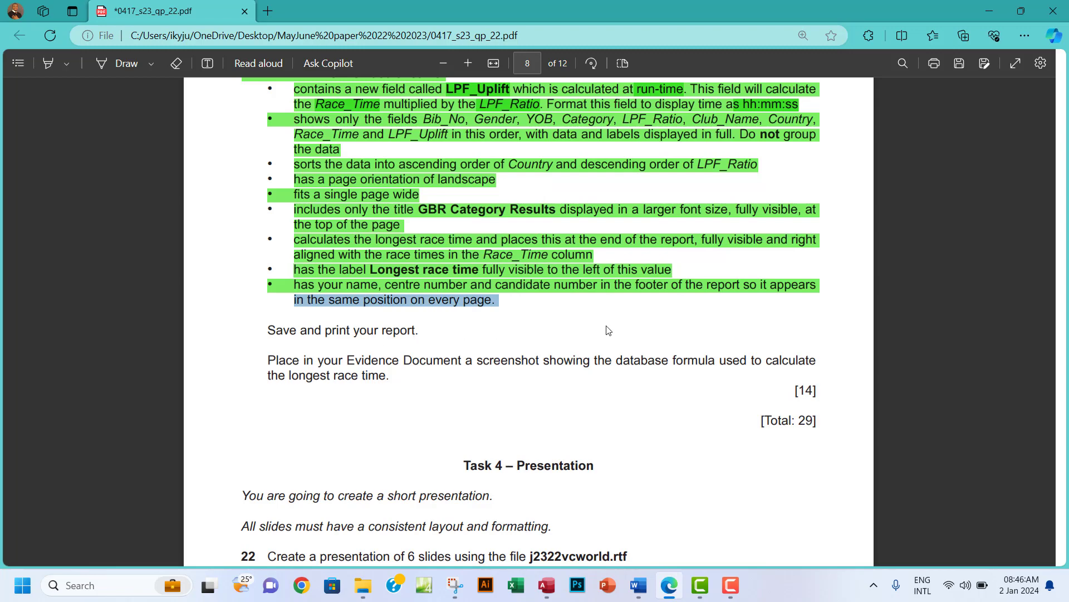
pyautogui.click(549, 588)
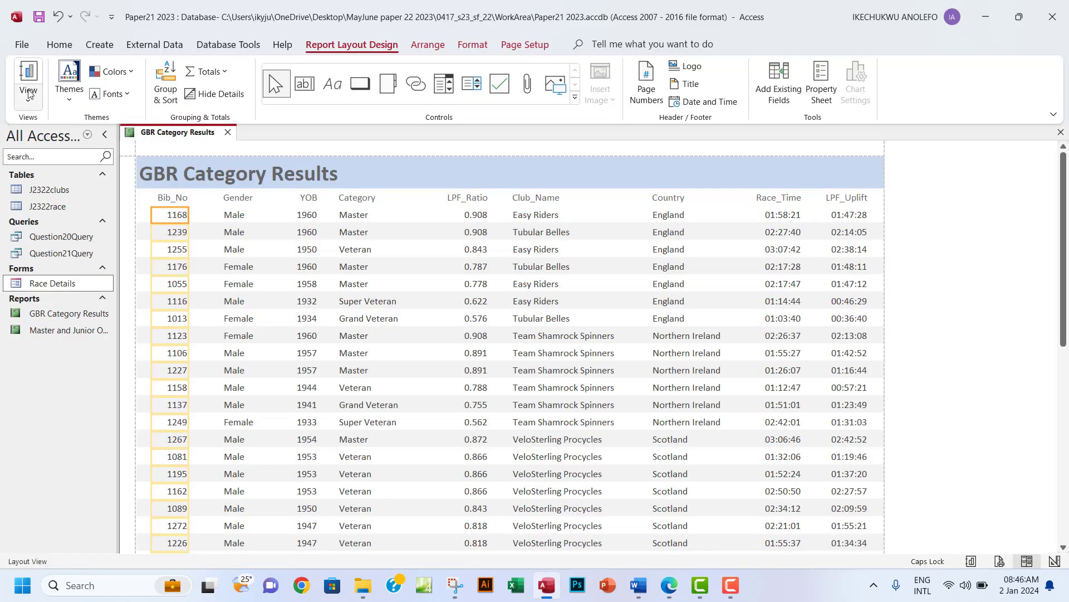
# Open the GBR Category Results report in Print Preview via File > Print.
pyautogui.click(22, 45)
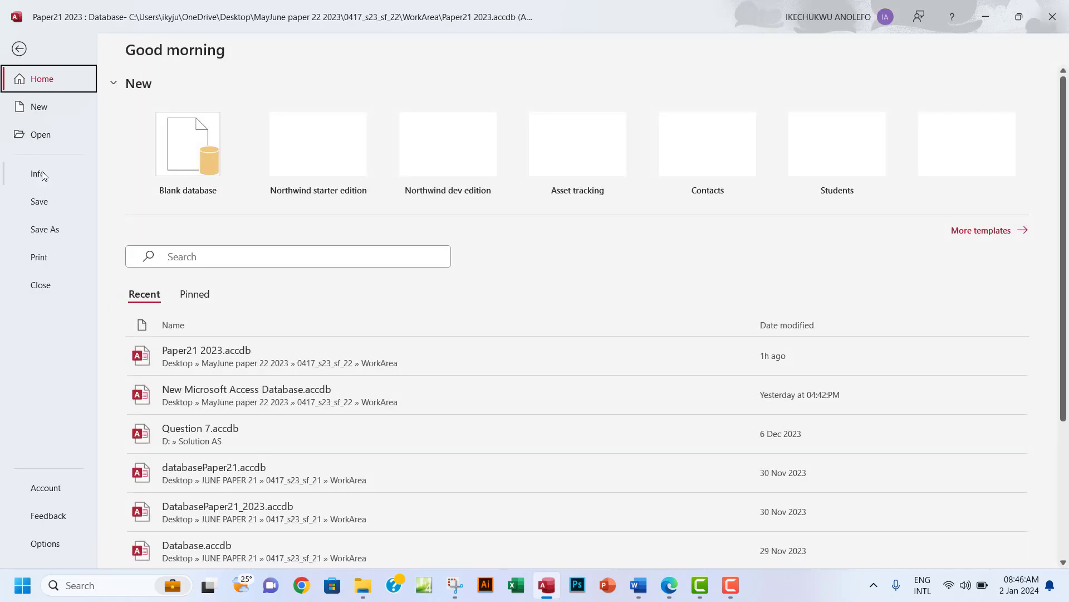
pyautogui.click(48, 259)
pyautogui.click(223, 201)
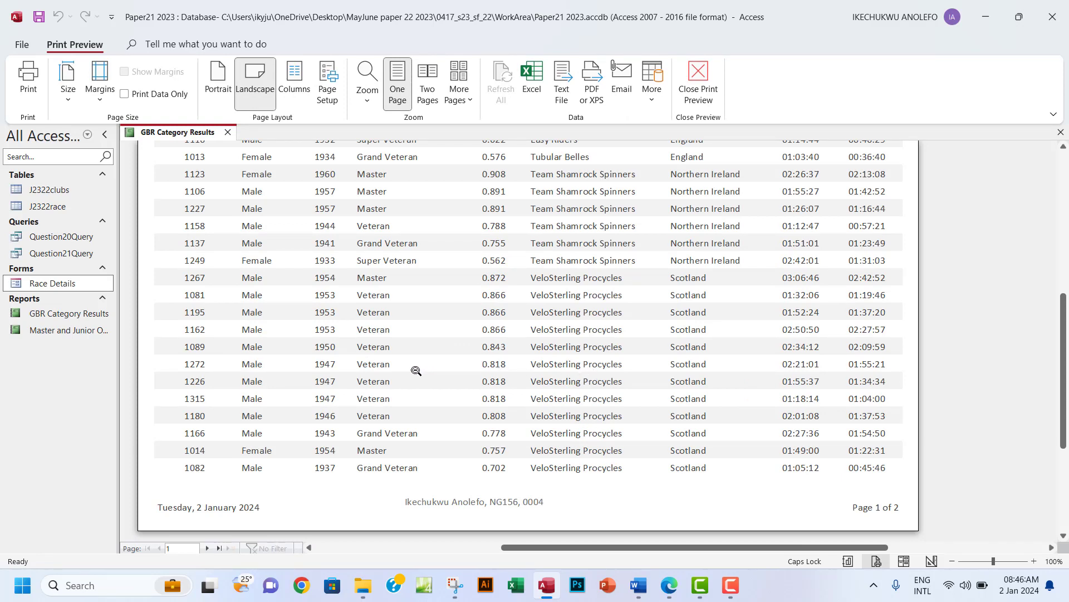
# Print the report with Microsoft Print to PDF, saving it as 'Step21 printout' in WorkArea.
pyautogui.click(27, 78)
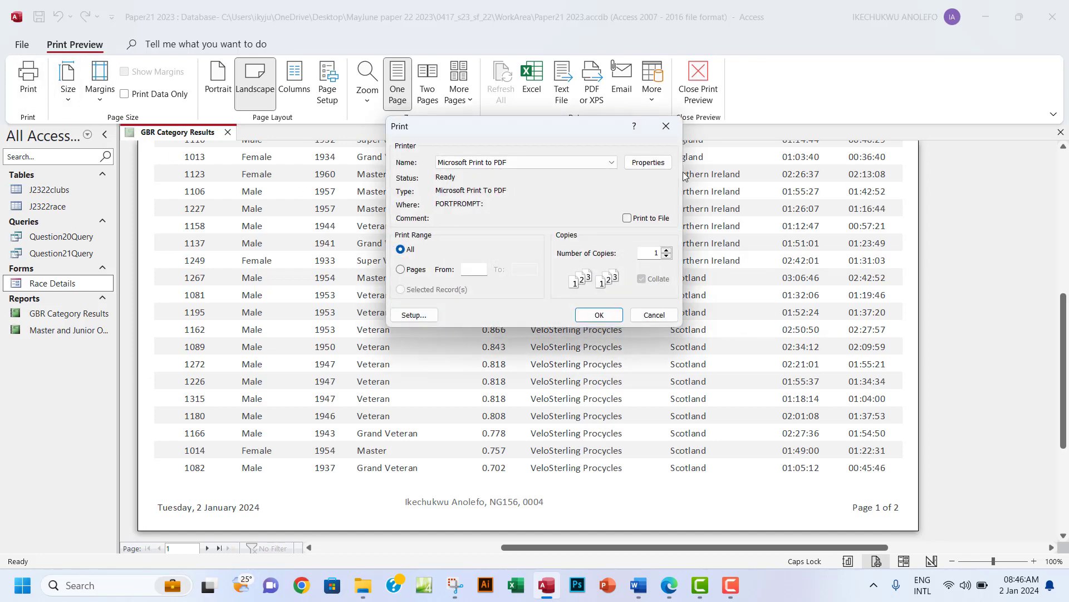
pyautogui.click(600, 315)
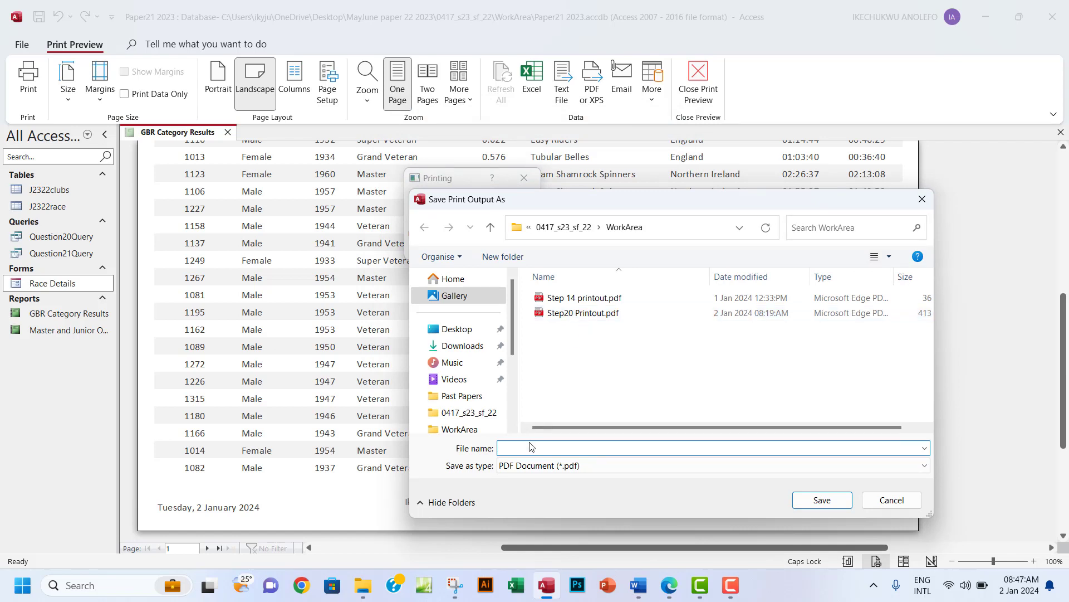
pyautogui.write('STE')
pyautogui.press('BackSpace')
pyautogui.press('capslock')
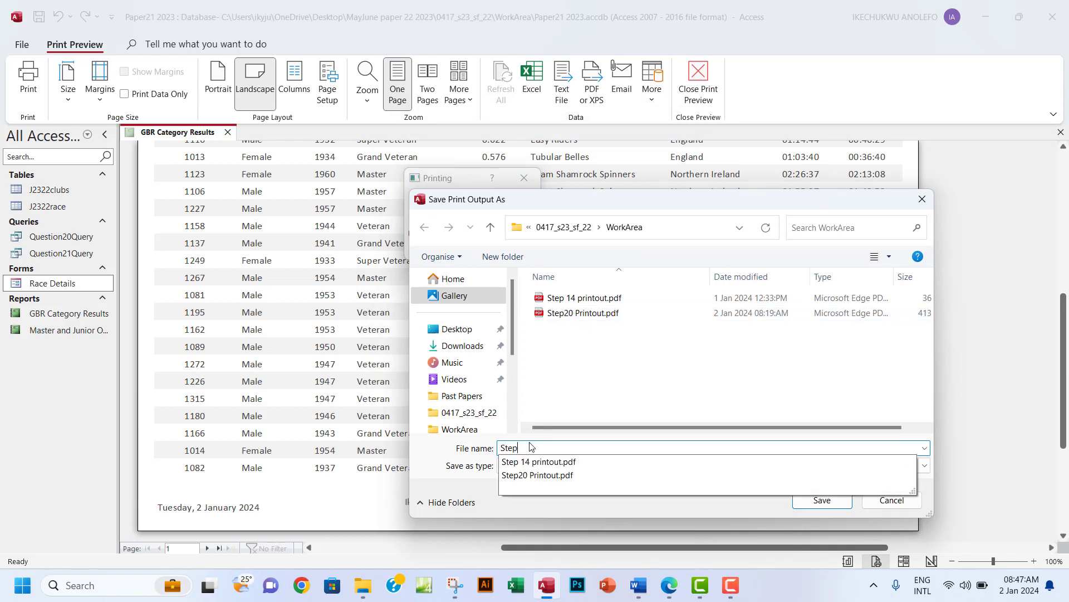
pyautogui.write('tep21 printout')
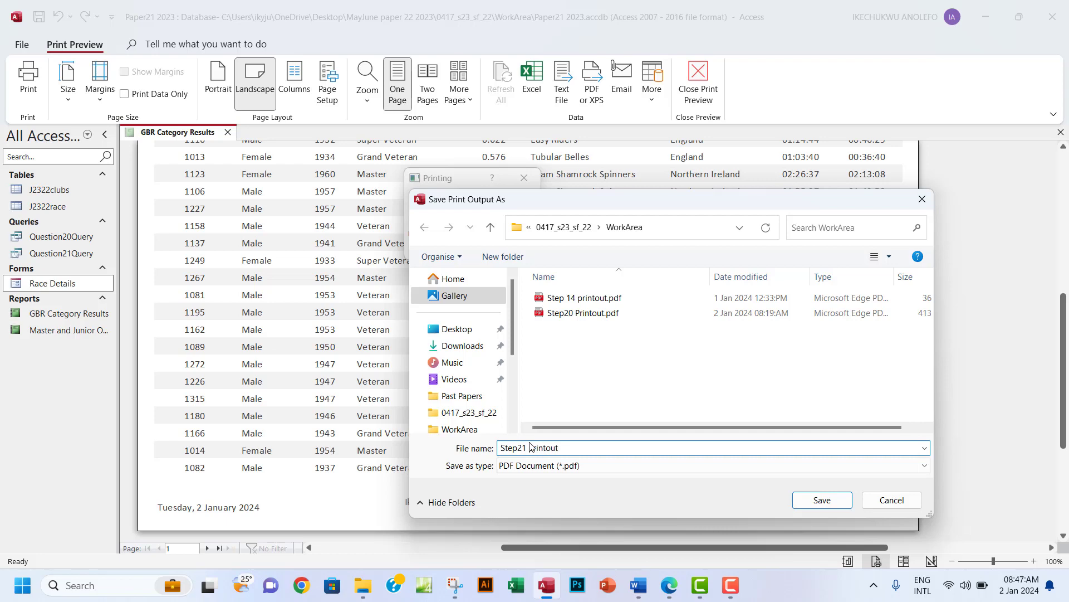
pyautogui.click(823, 501)
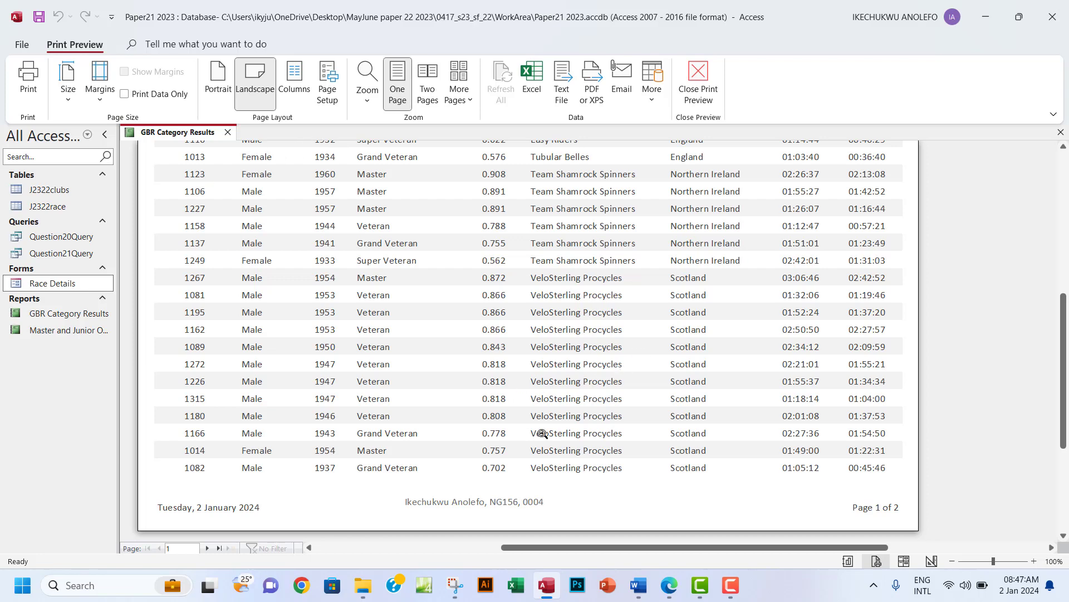
# Reread the task in the question paper, then close Print Preview and switch to Design View.
pyautogui.click(670, 584)
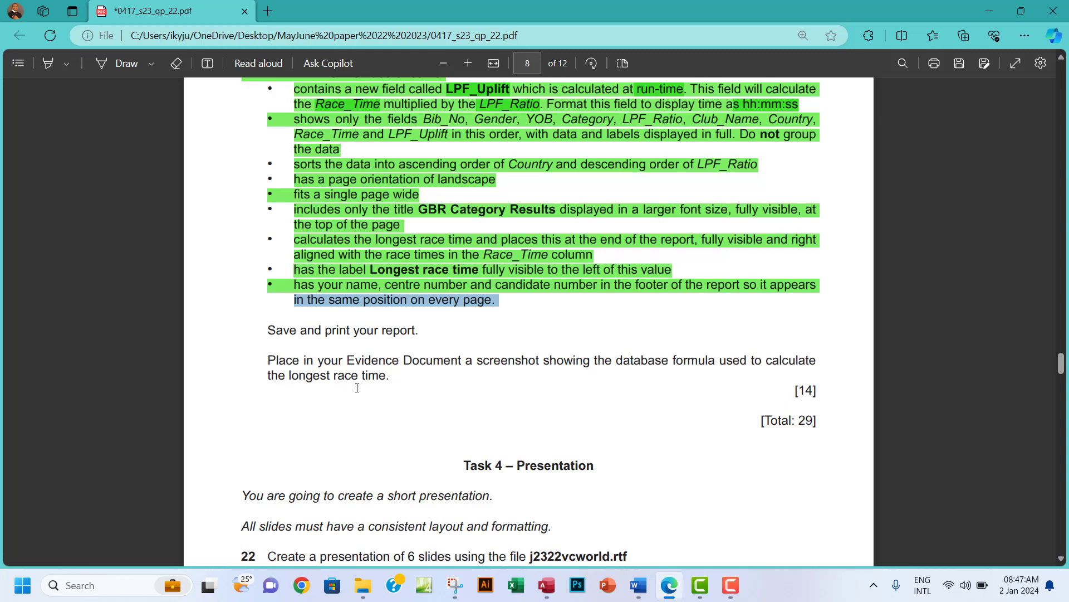
pyautogui.click(548, 588)
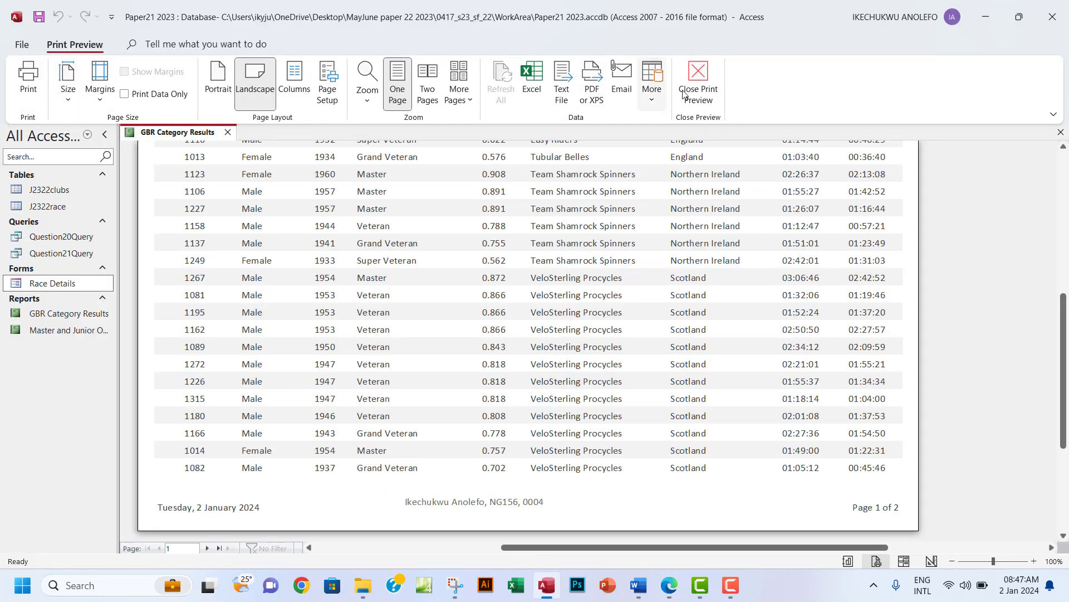
pyautogui.press('Escape')
pyautogui.click(32, 102)
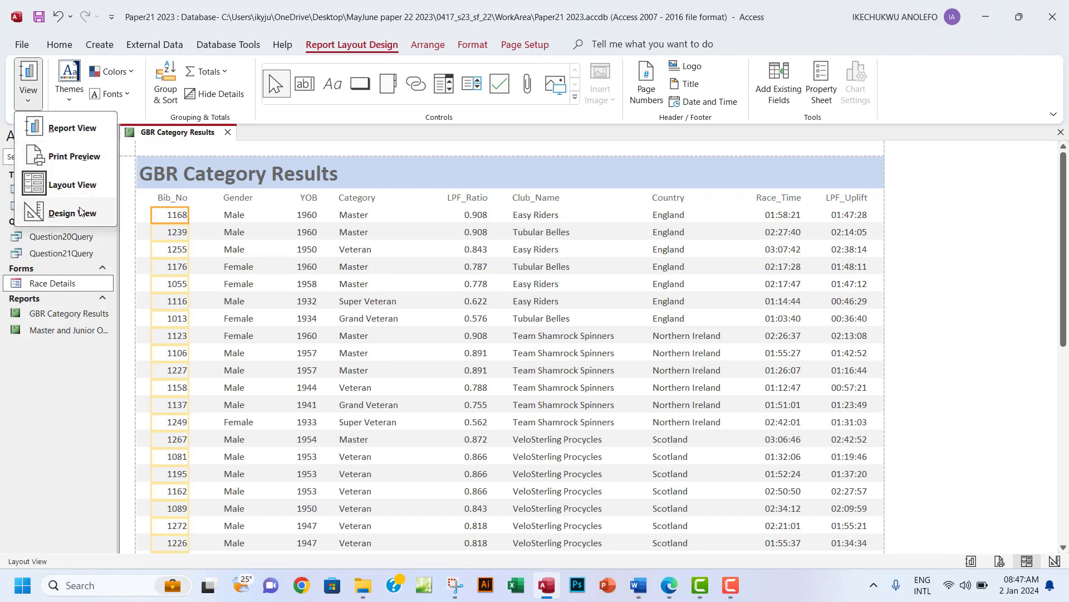
pyautogui.click(68, 209)
# Widen the =Max([Race_Time]) text box and snip the area around the formula.
pyautogui.click(791, 316)
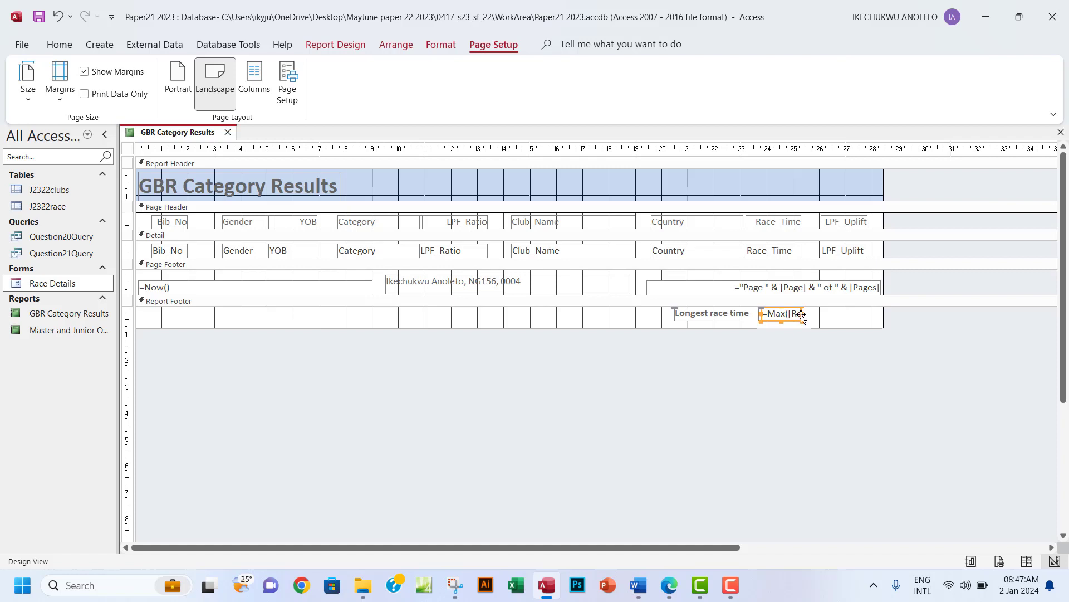
pyautogui.moveTo(800, 313); pyautogui.dragTo(873, 313)
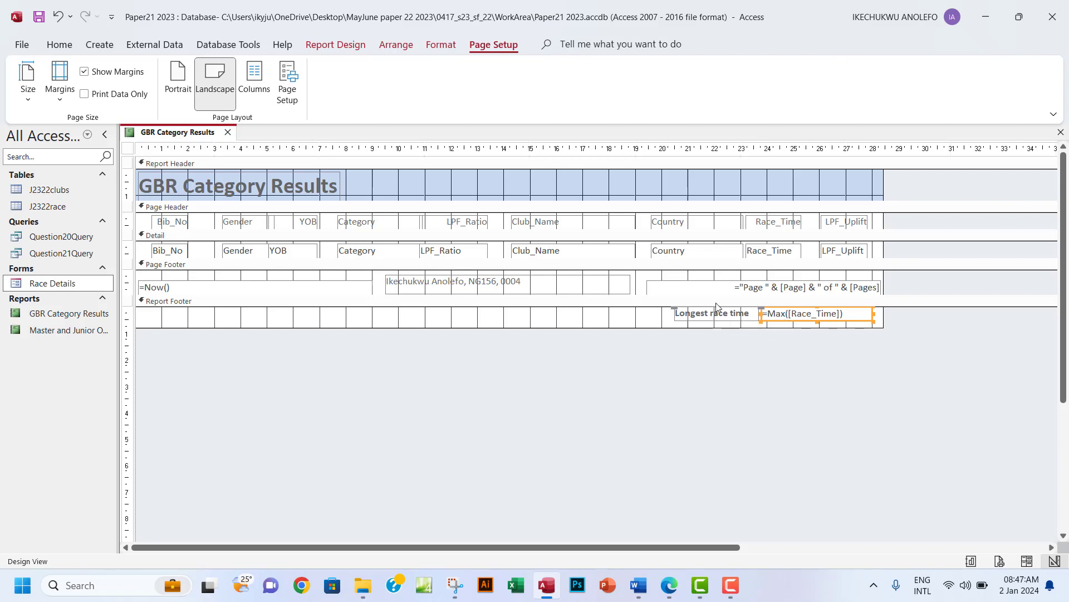
pyautogui.click(455, 585)
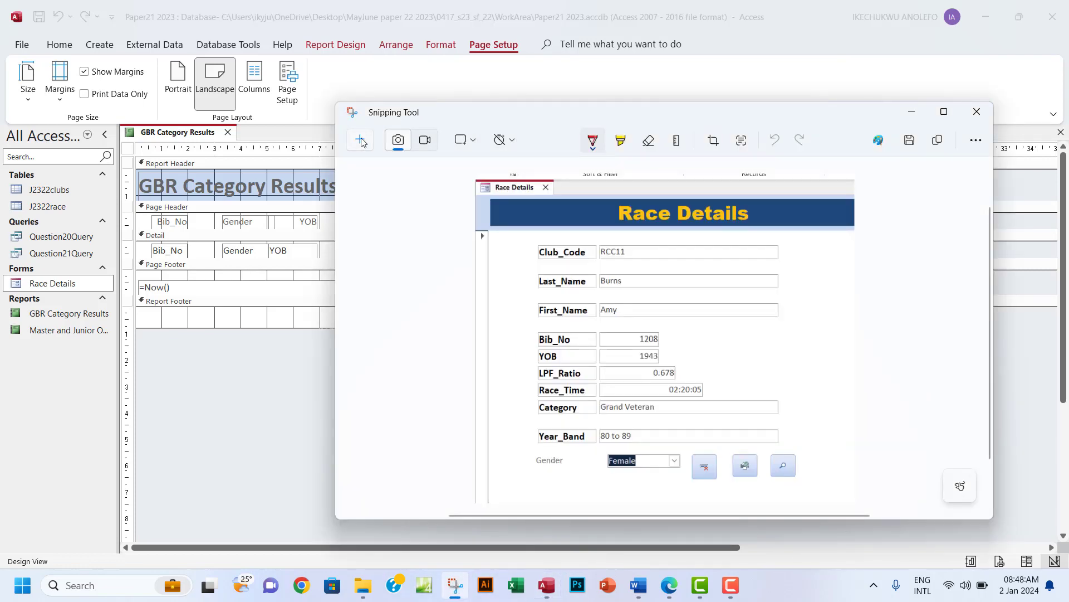
pyautogui.click(360, 140)
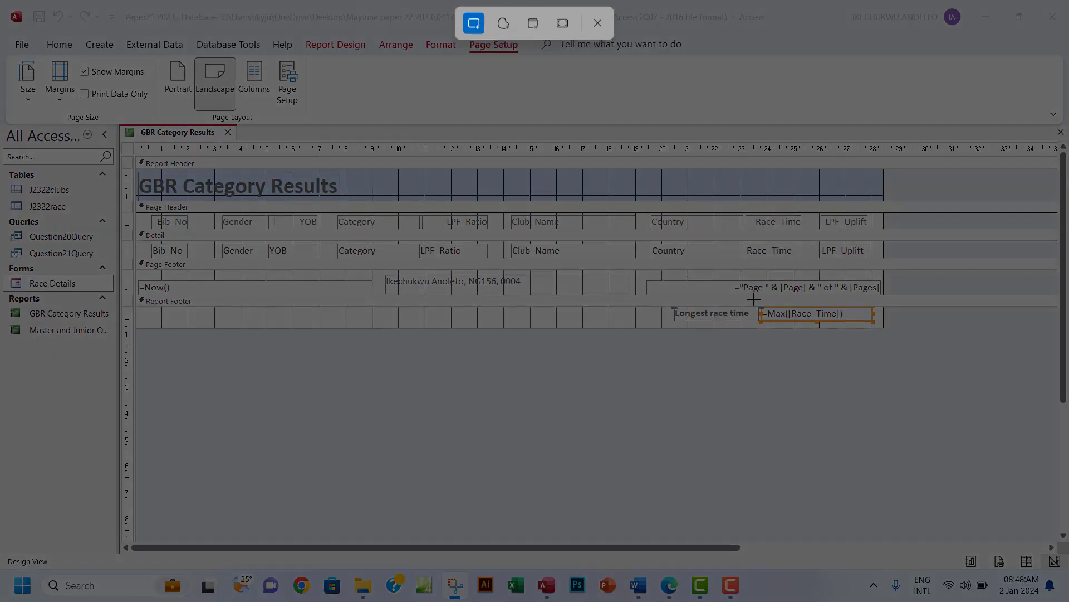
pyautogui.moveTo(754, 301); pyautogui.dragTo(892, 325)
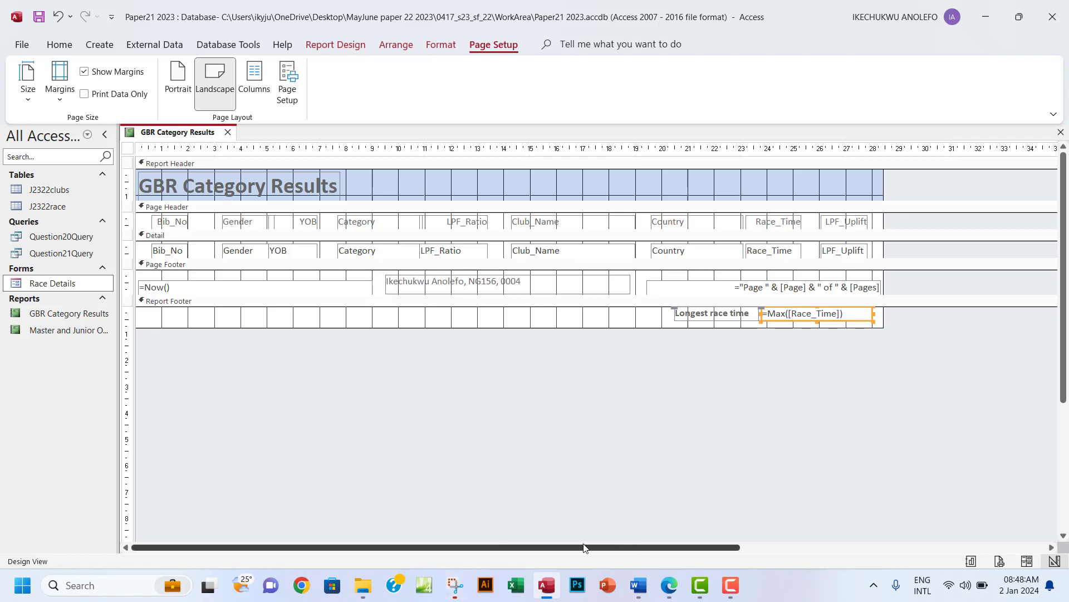
# Retake the snip to include both the Longest race time label and formula.
pyautogui.click(453, 586)
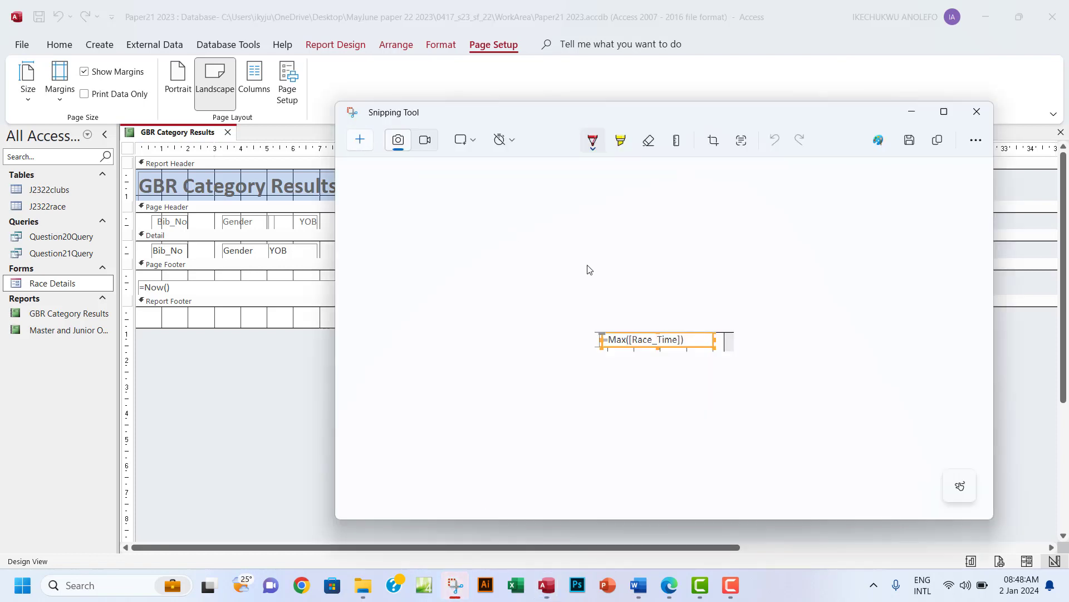
pyautogui.hotkey('ctrl', 'n')
pyautogui.moveTo(660, 297); pyautogui.dragTo(888, 335)
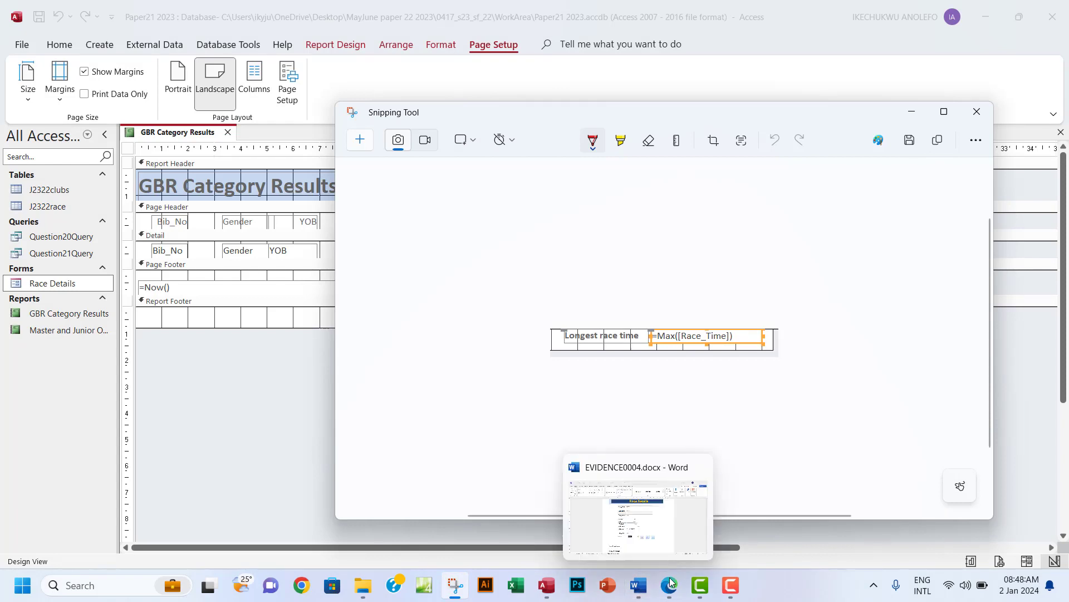
# Paste the copied Max formula snip below 'Step 21 evidence:' in EVIDENCE0004.docx.
pyautogui.click(638, 590)
pyautogui.scroll(-5, 500, 430)
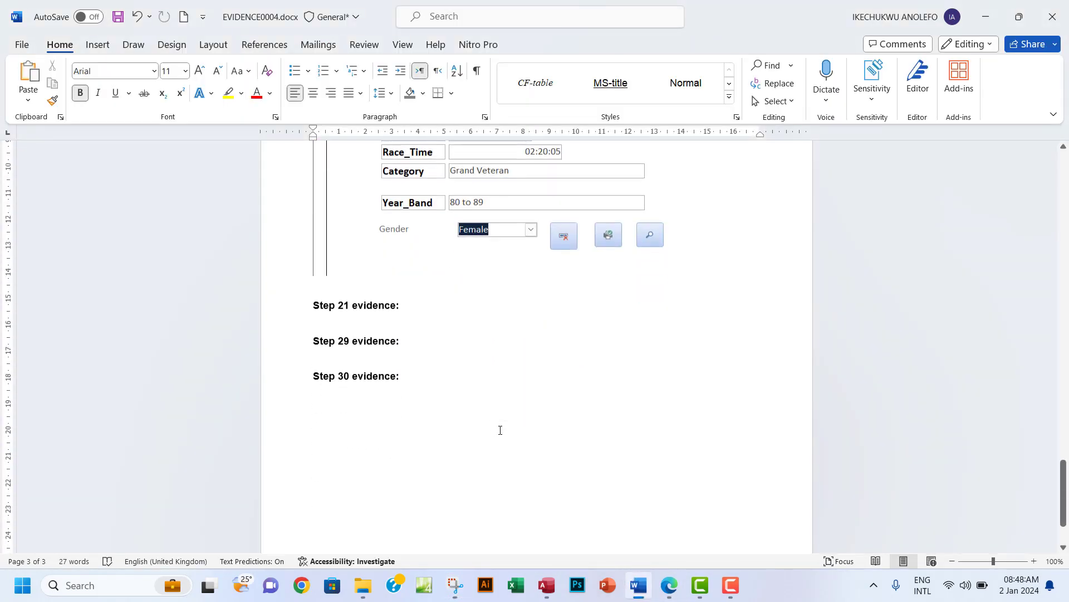
pyautogui.click(328, 332)
pyautogui.click(456, 585)
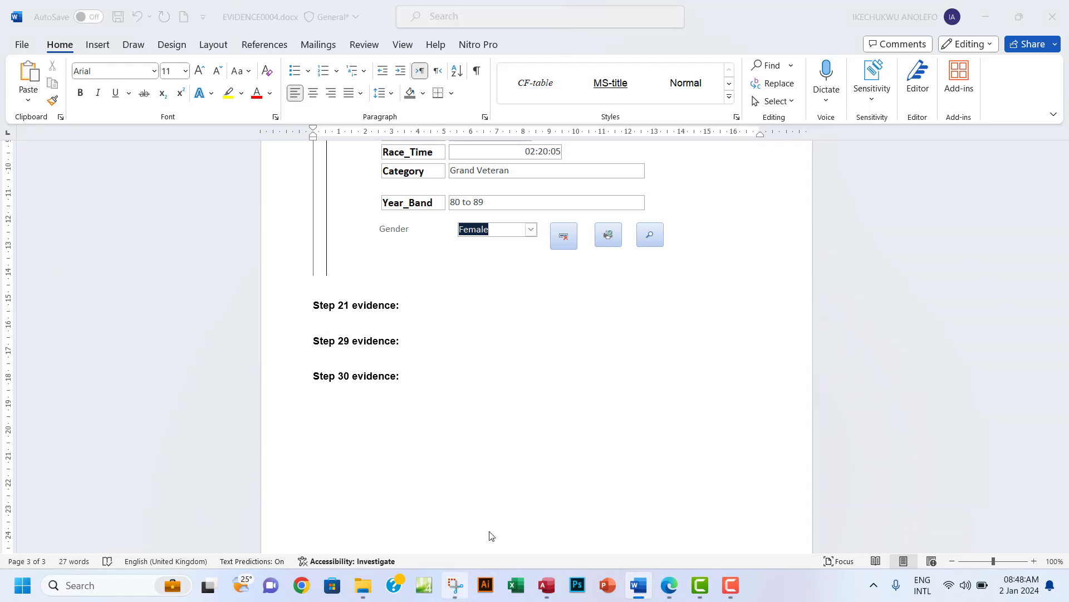
pyautogui.click(938, 142)
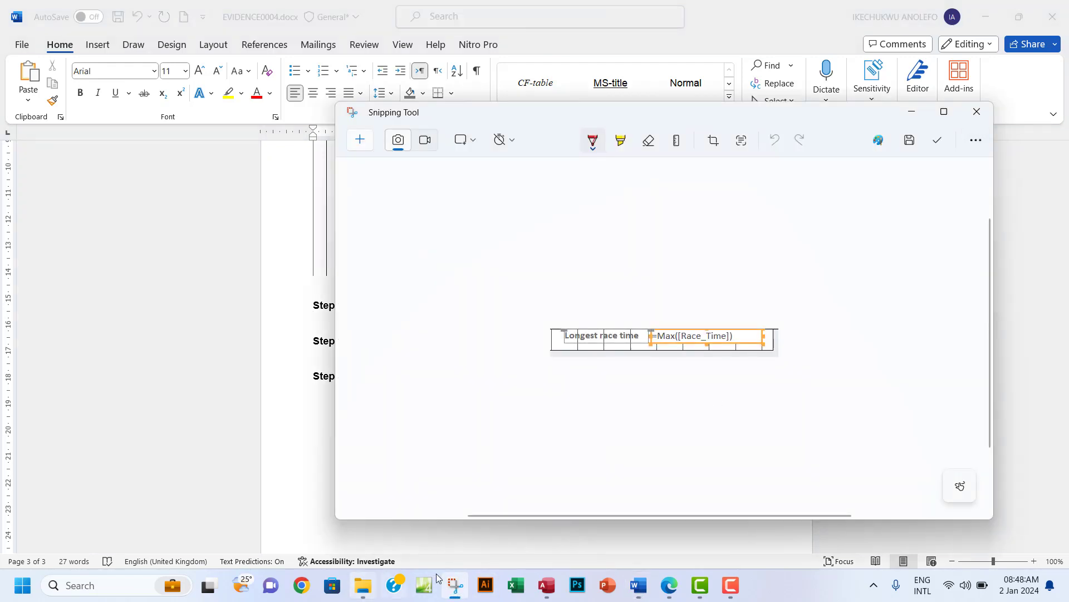
pyautogui.click(641, 584)
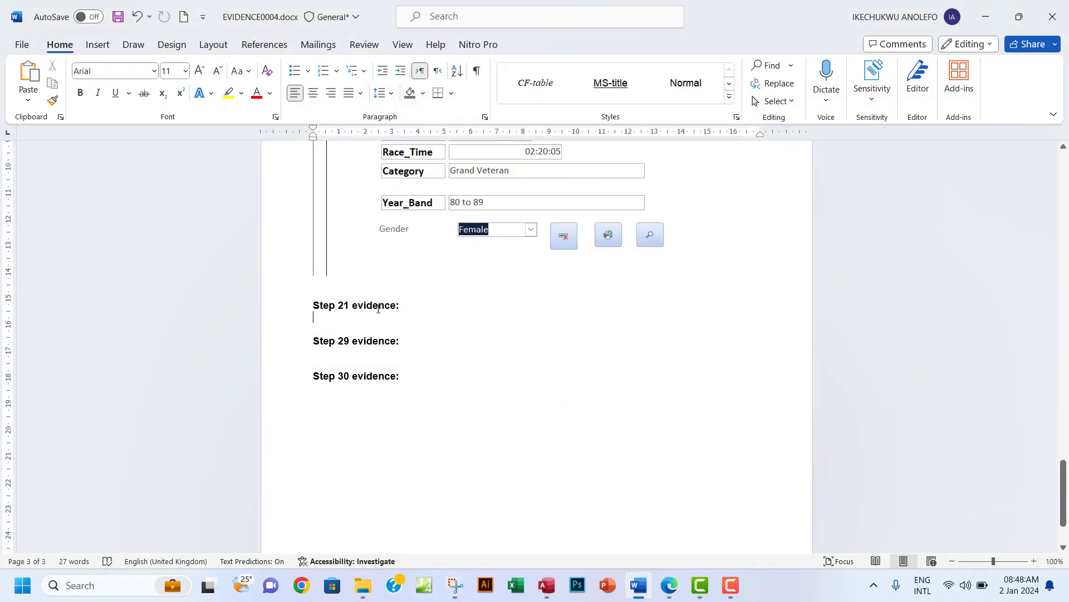
pyautogui.hotkey('ctrl', 'v')
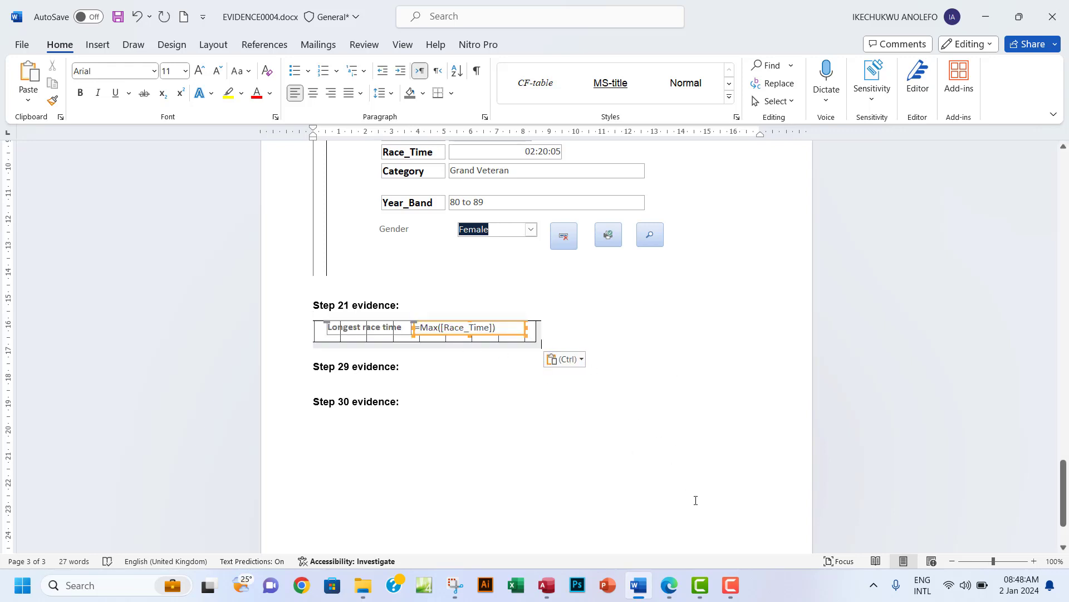
pyautogui.click(669, 585)
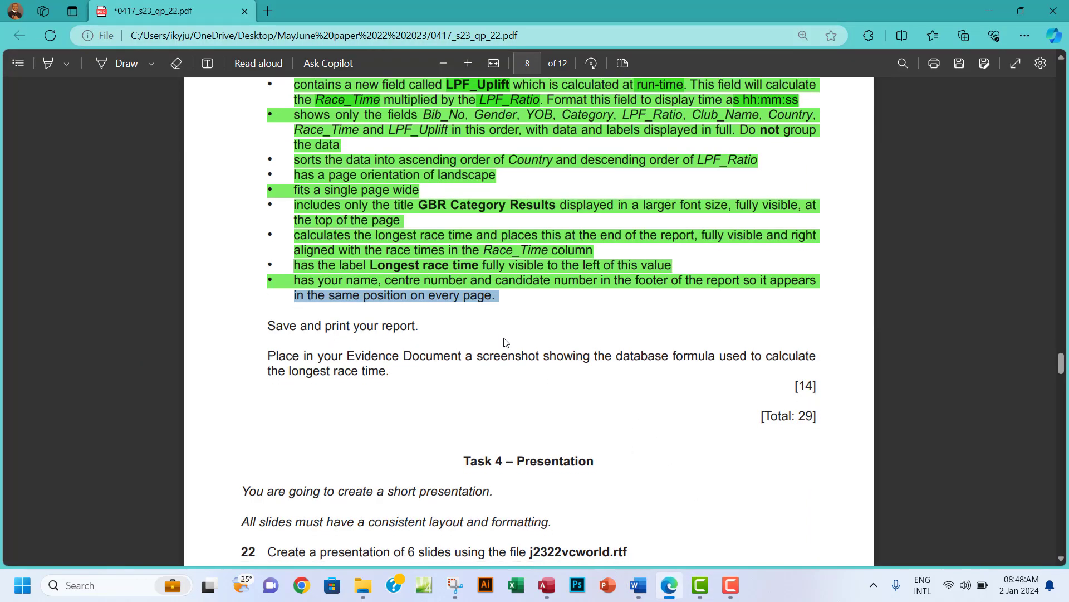
# Highlight the save-and-print and screenshot instructions green, then return to Access.
pyautogui.scroll(-1, 506, 342)
pyautogui.moveTo(266, 257); pyautogui.dragTo(394, 298)
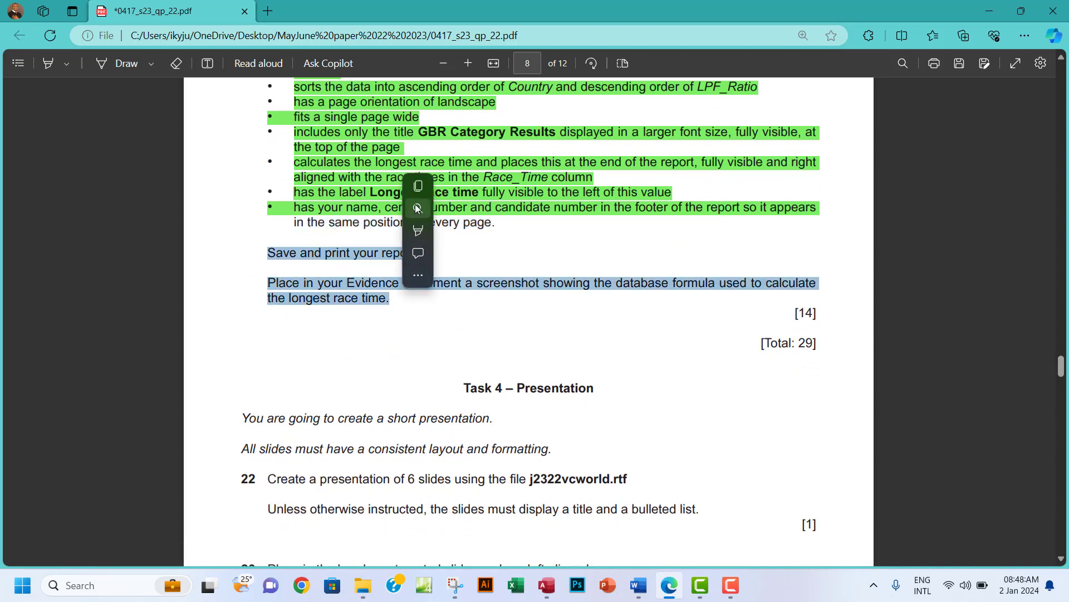
pyautogui.rightClick(375, 286)
pyautogui.moveTo(697, 14)
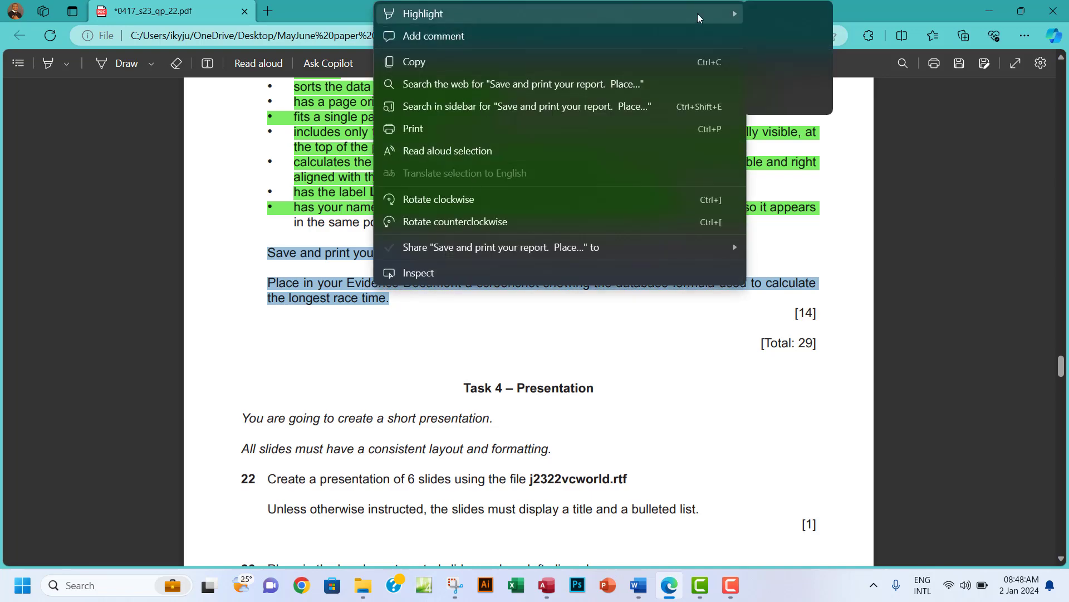
pyautogui.click(777, 36)
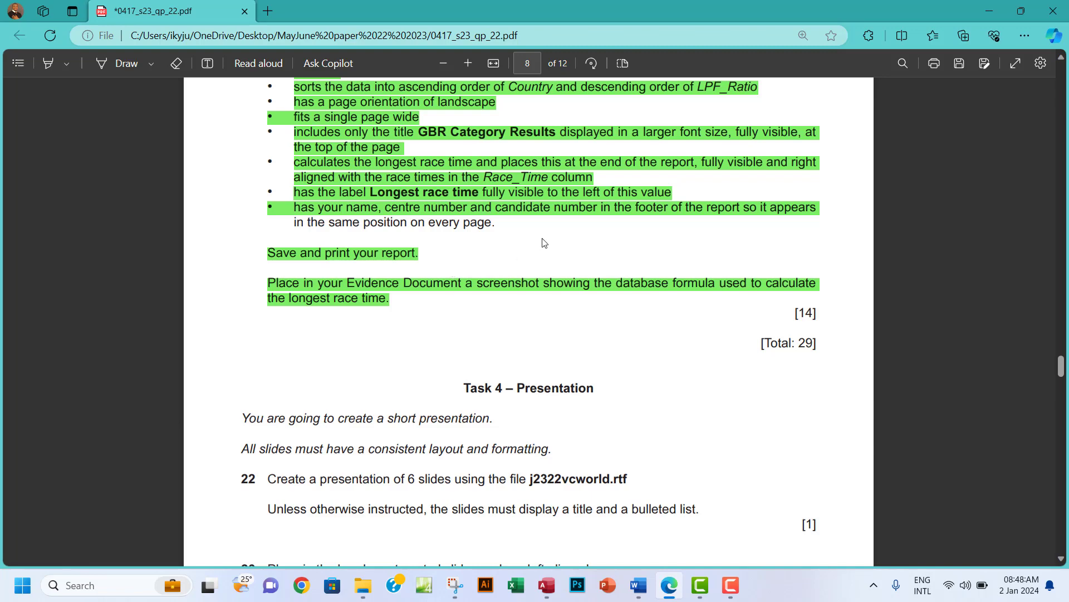
pyautogui.click(547, 584)
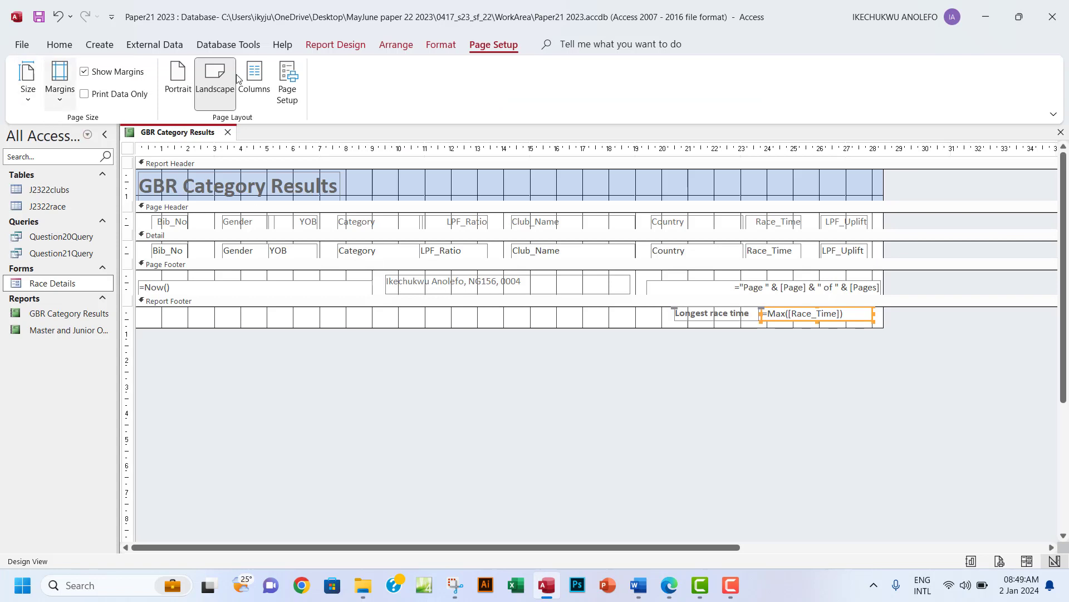
# Switch the GBR Category Results report to Report View and scroll through the records.
pyautogui.click(337, 45)
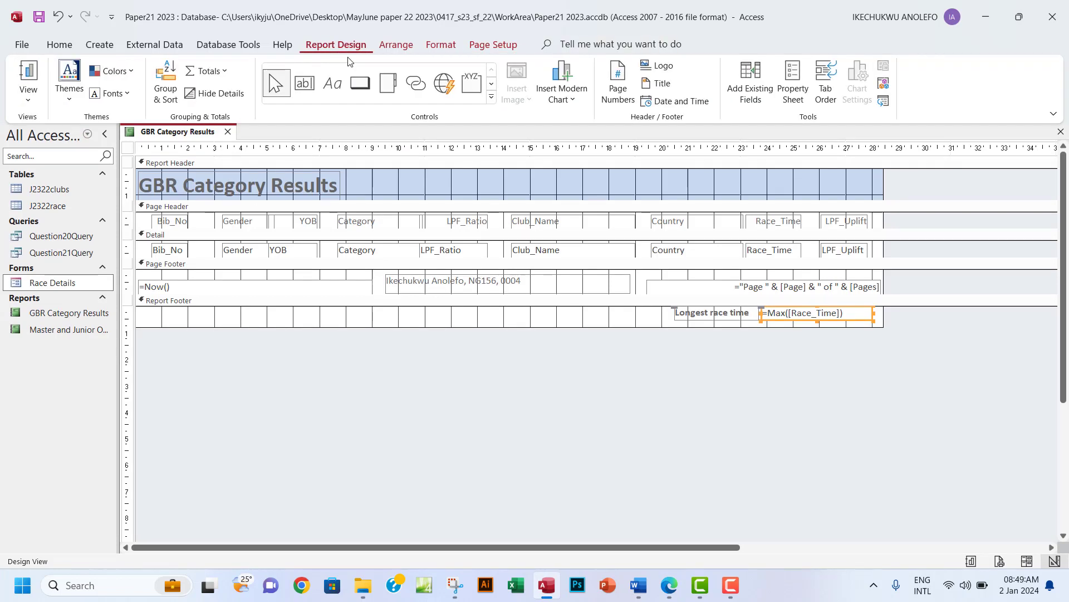
pyautogui.click(28, 95)
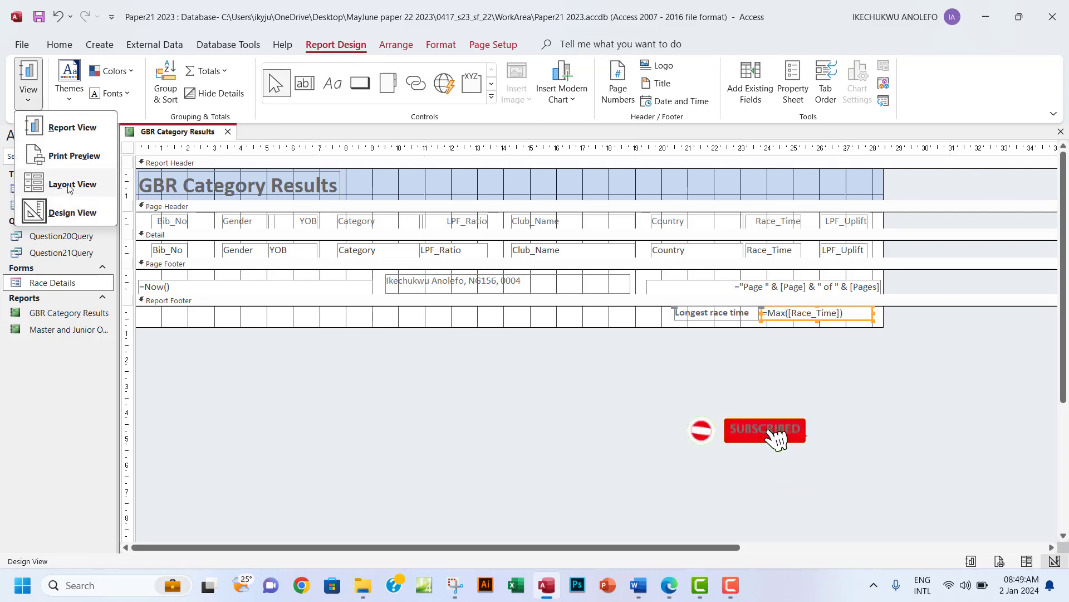
pyautogui.click(61, 127)
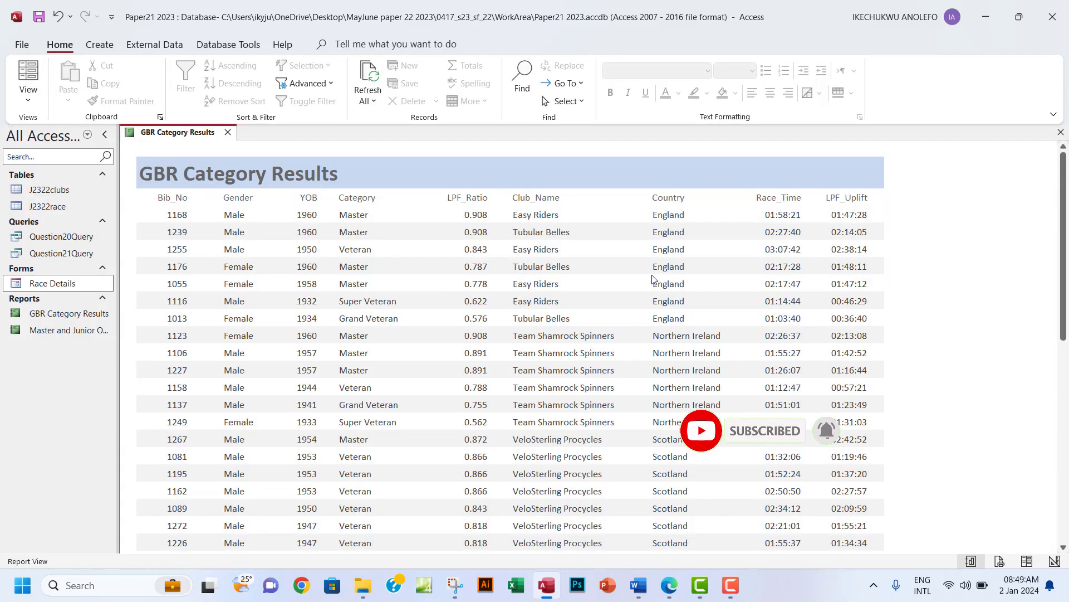
pyautogui.scroll(-2, 653, 278)
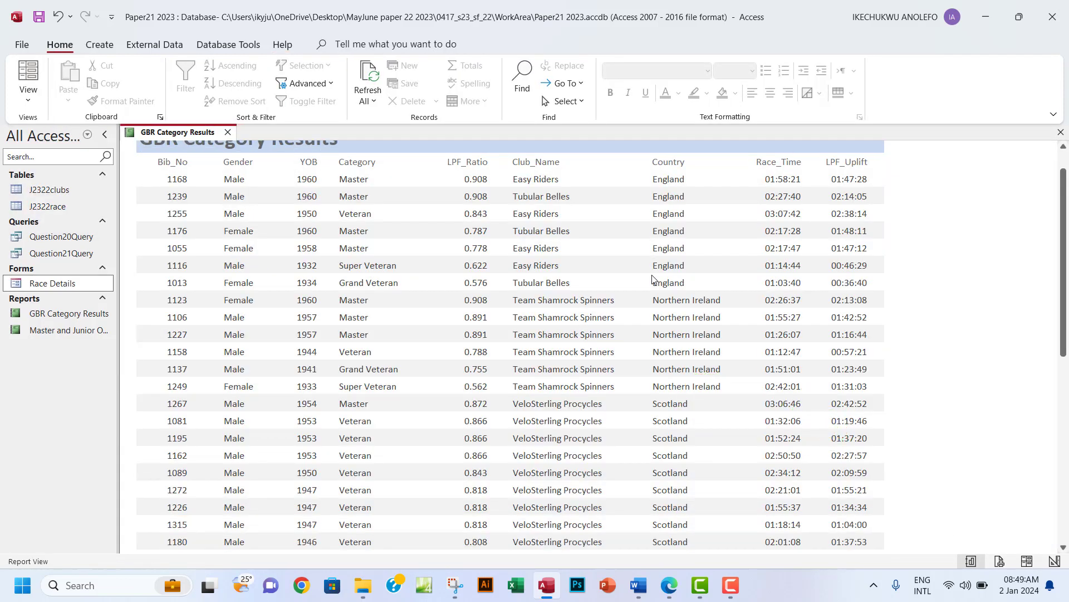